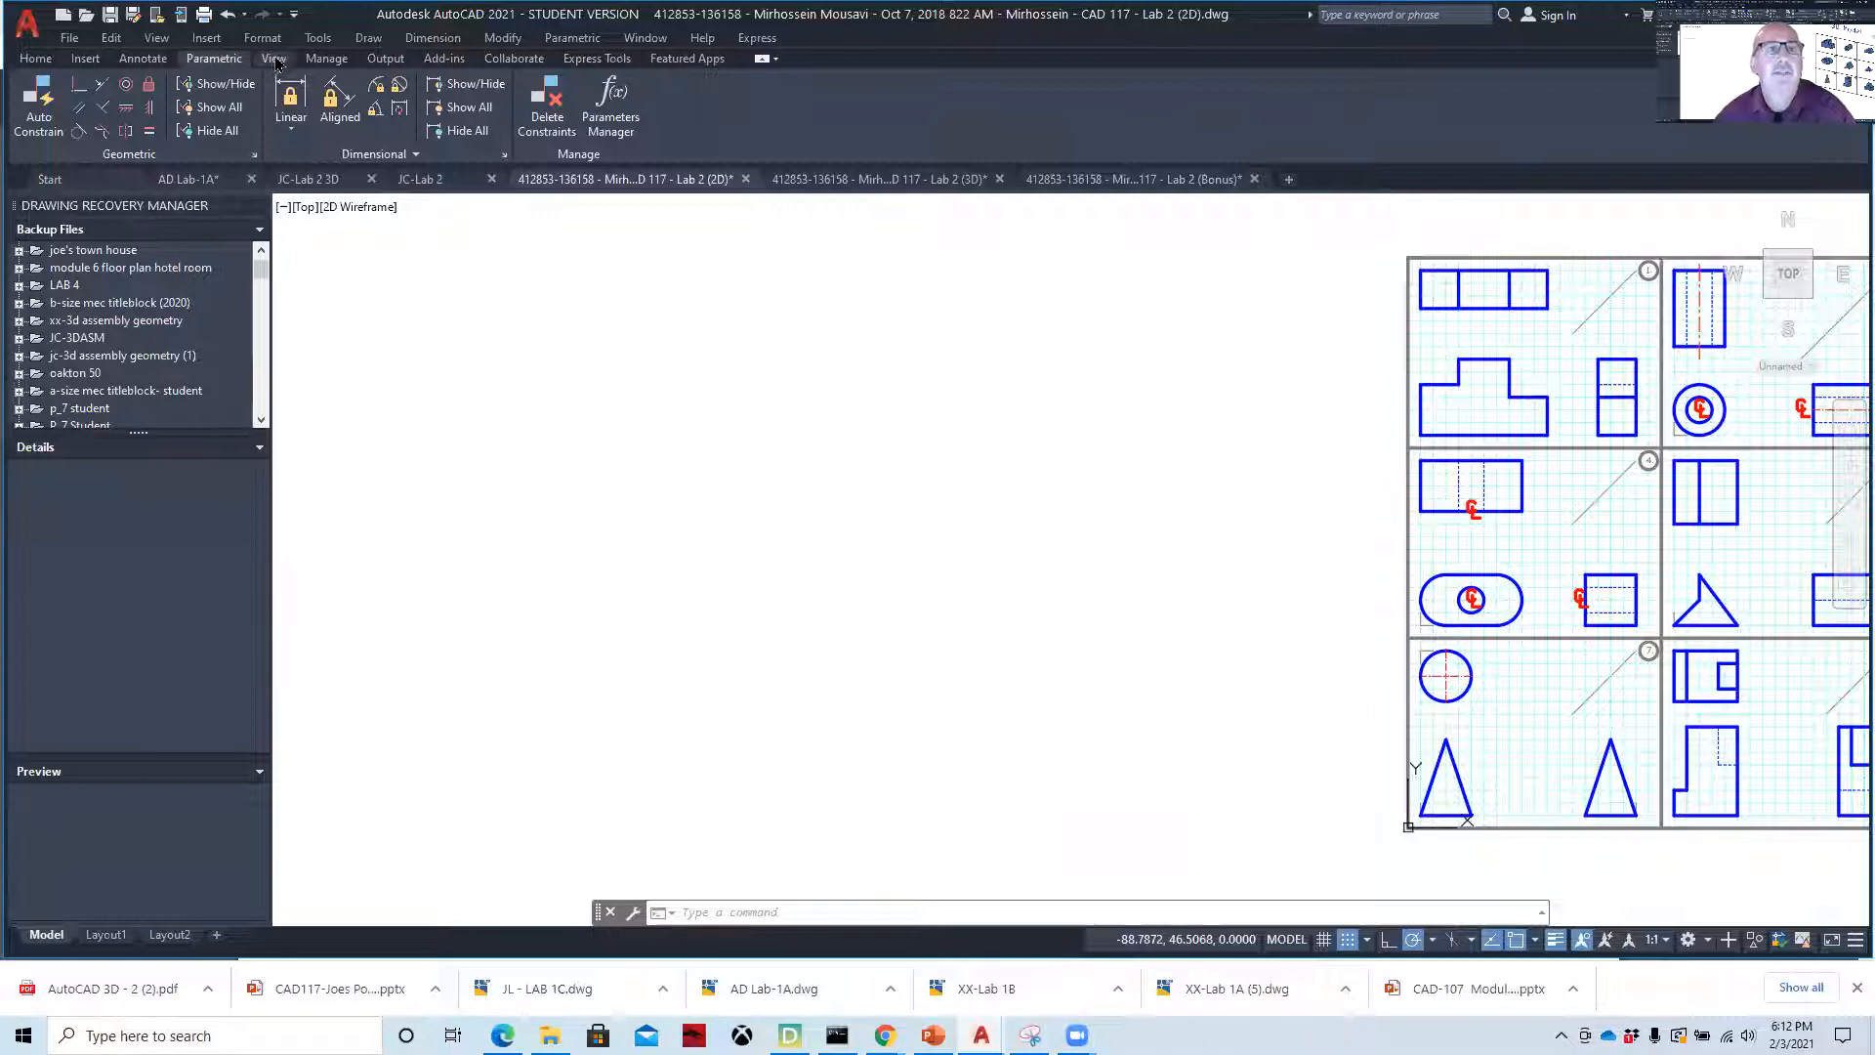
left_click(326, 59)
left_click(386, 58)
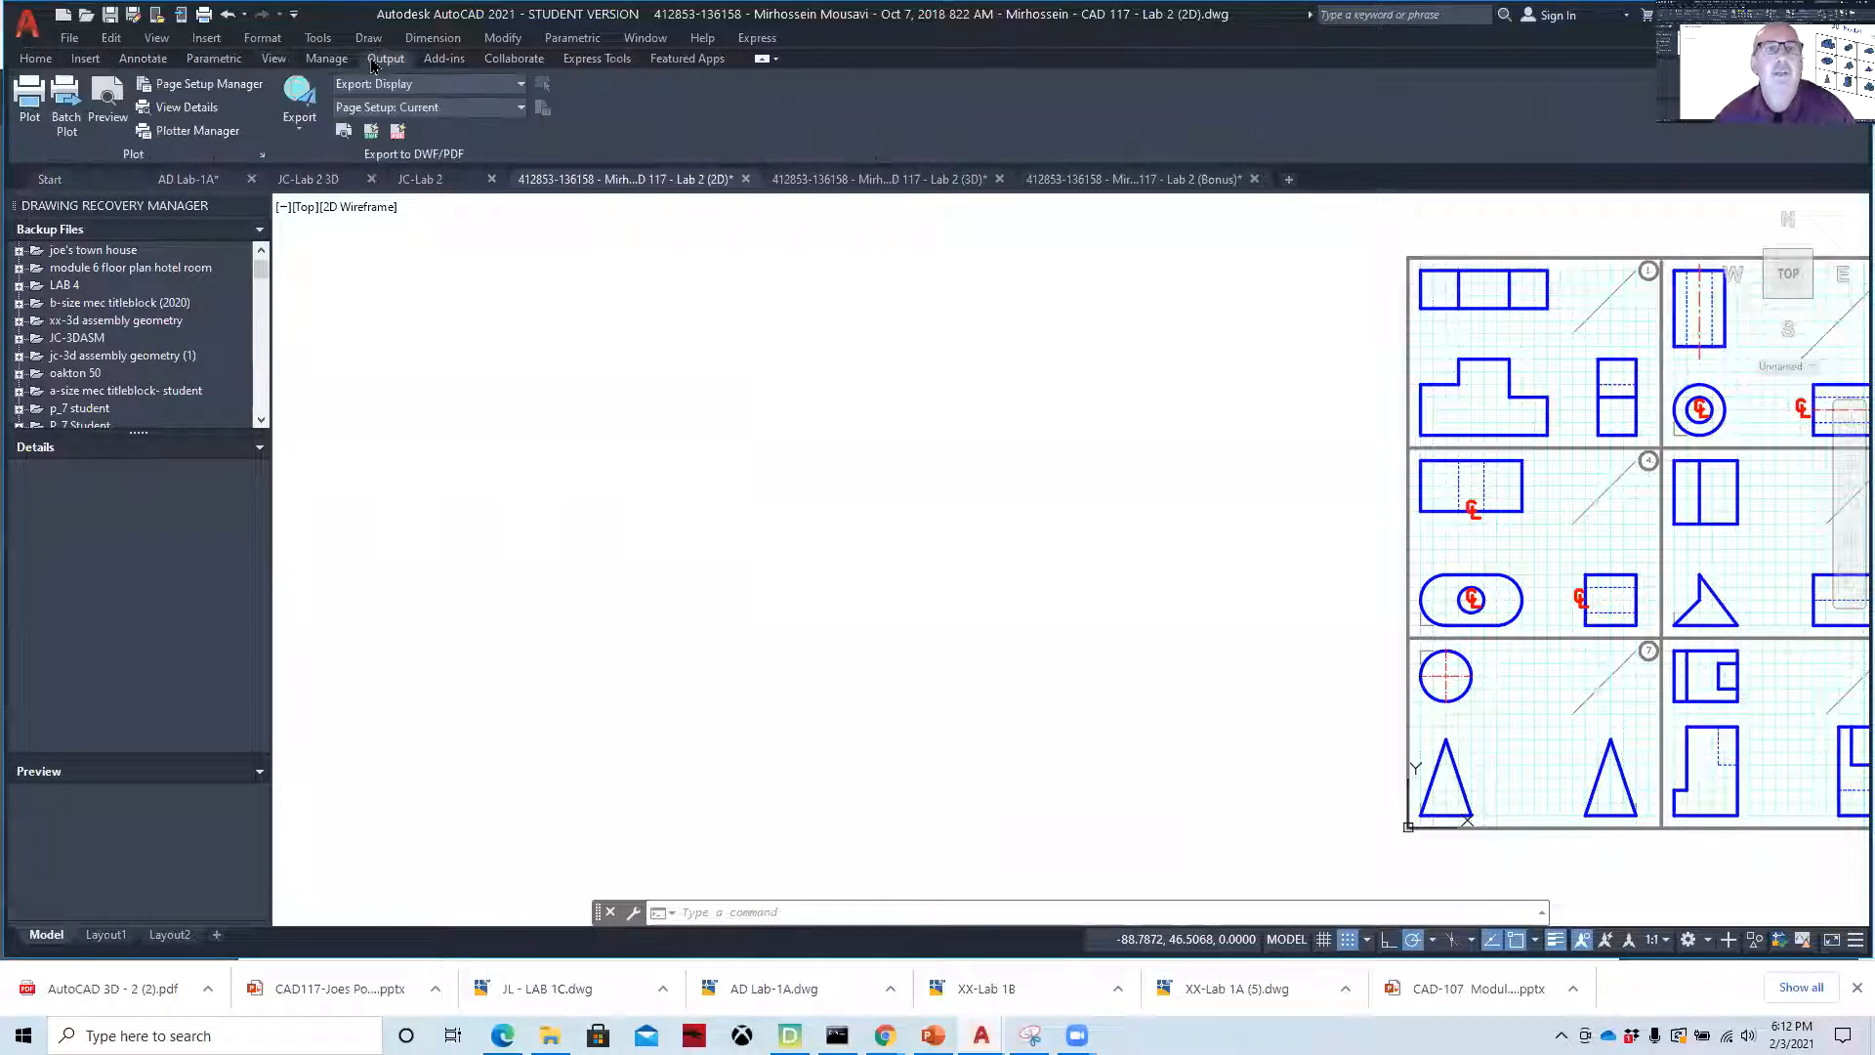
left_click(36, 59)
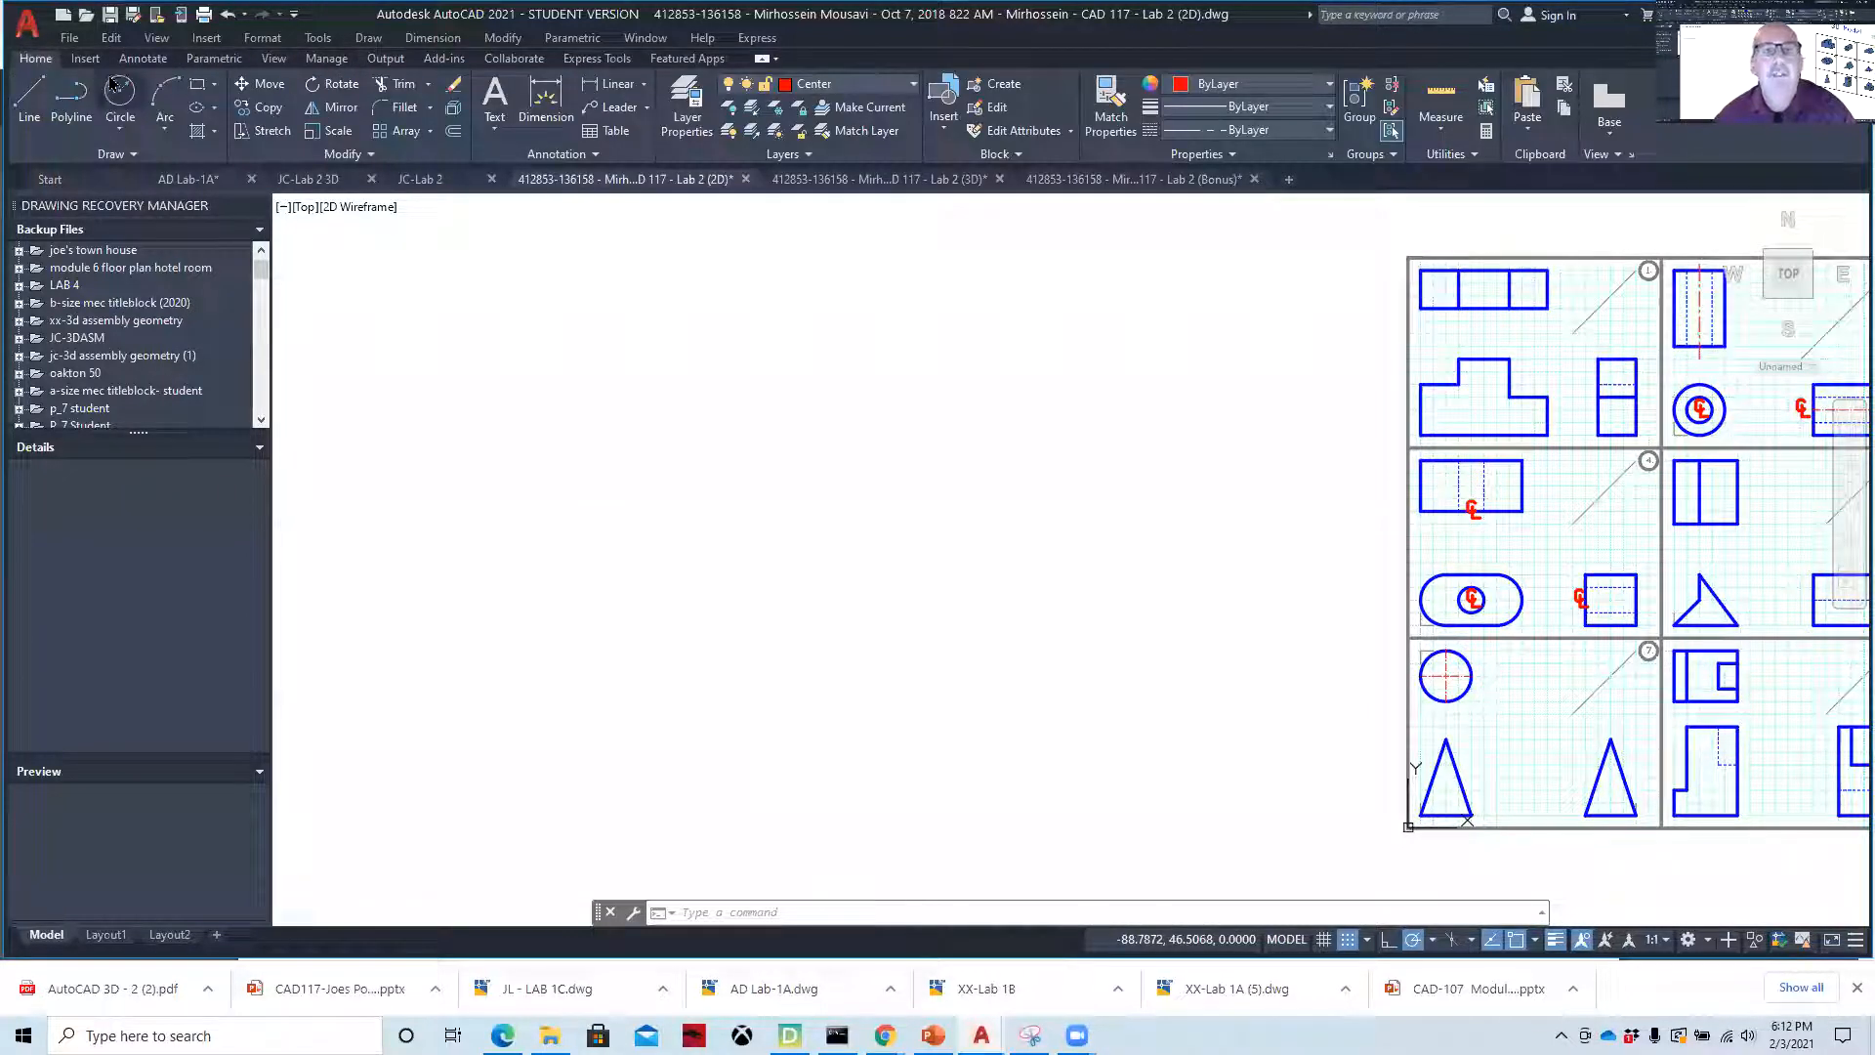
- Switch to the 3D Modeling workspace and display the classic menu bar
left_click(1707, 941)
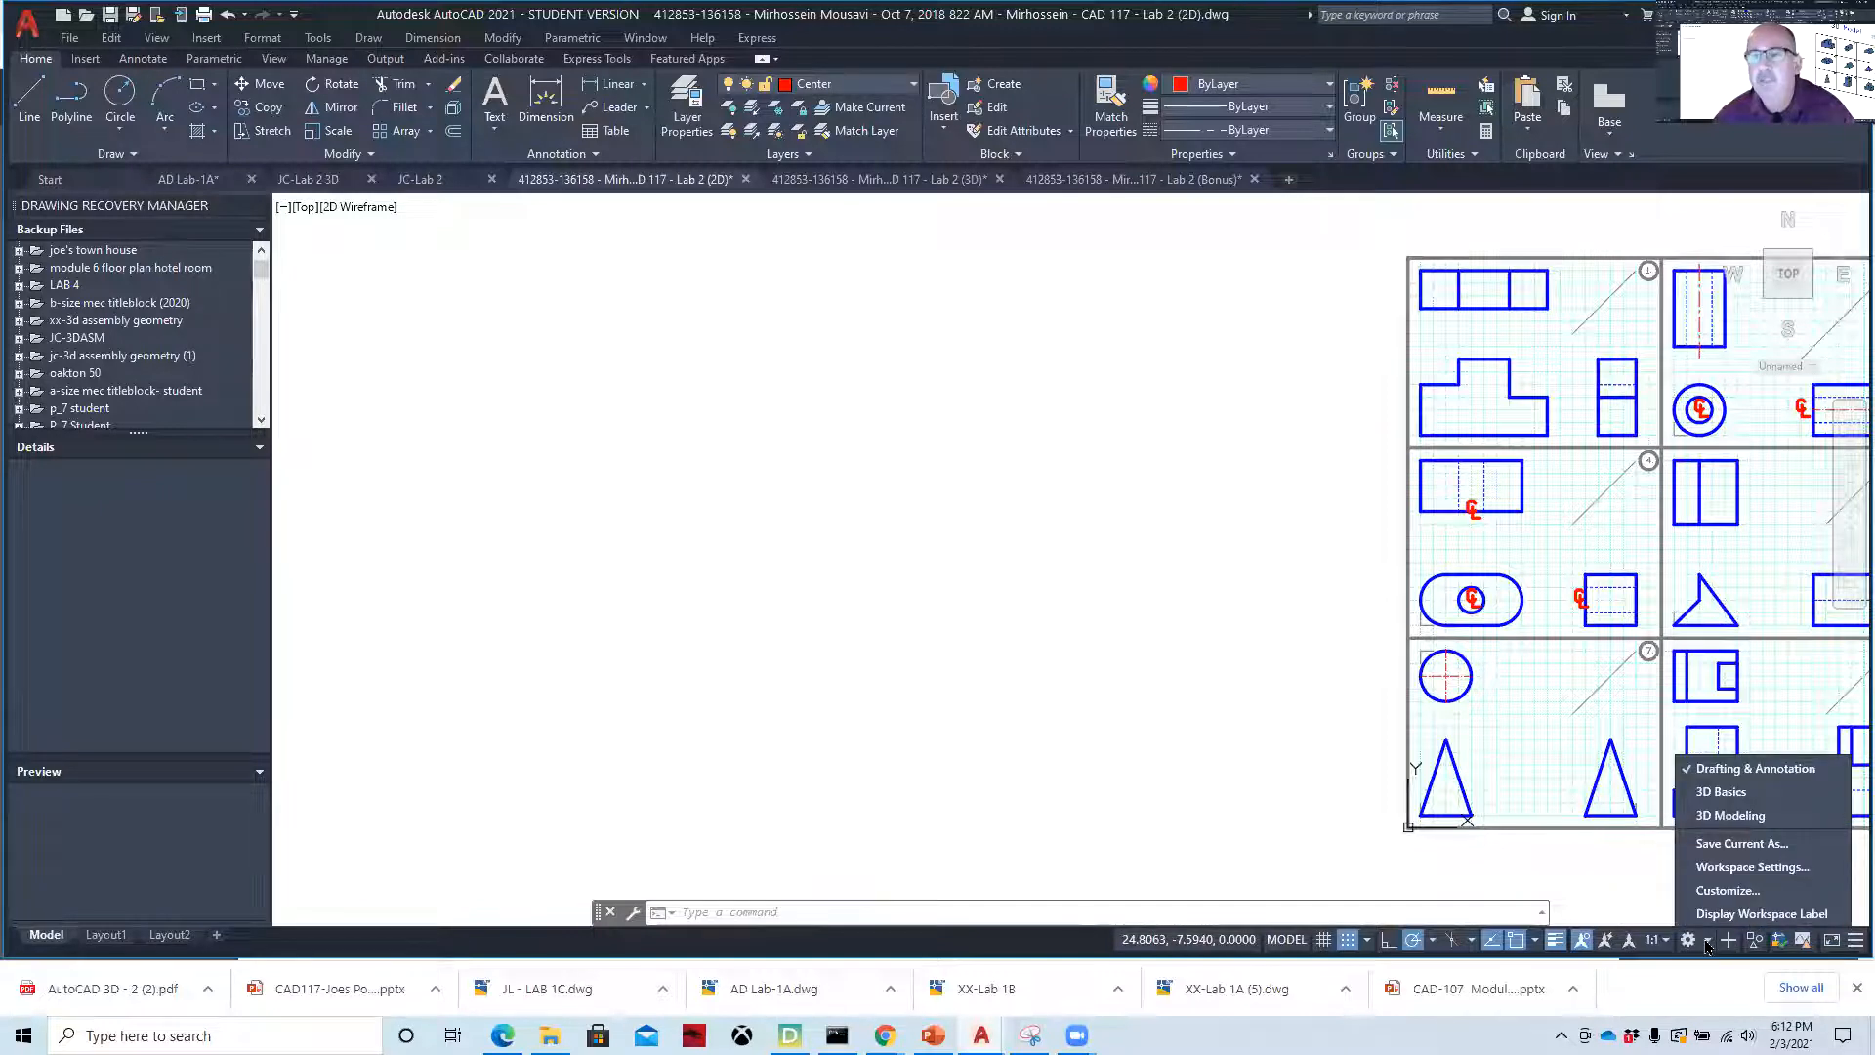
left_click(1723, 816)
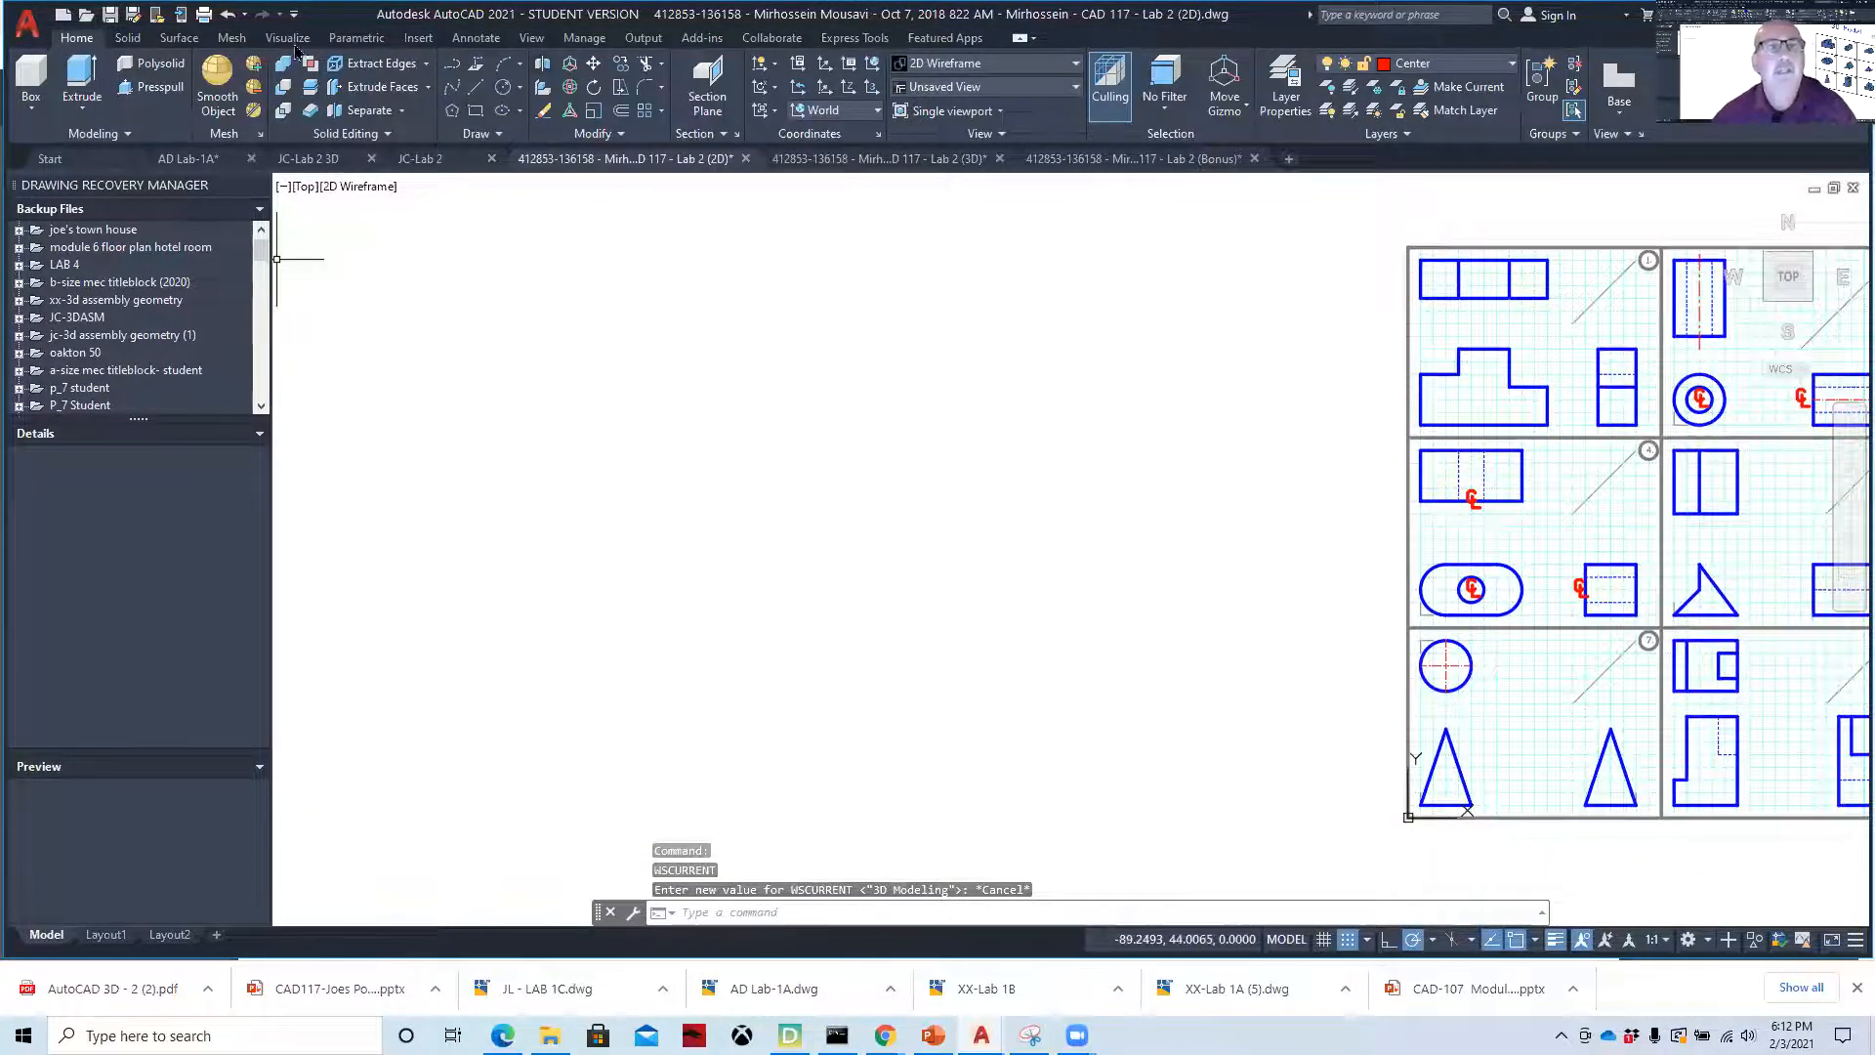
left_click(294, 14)
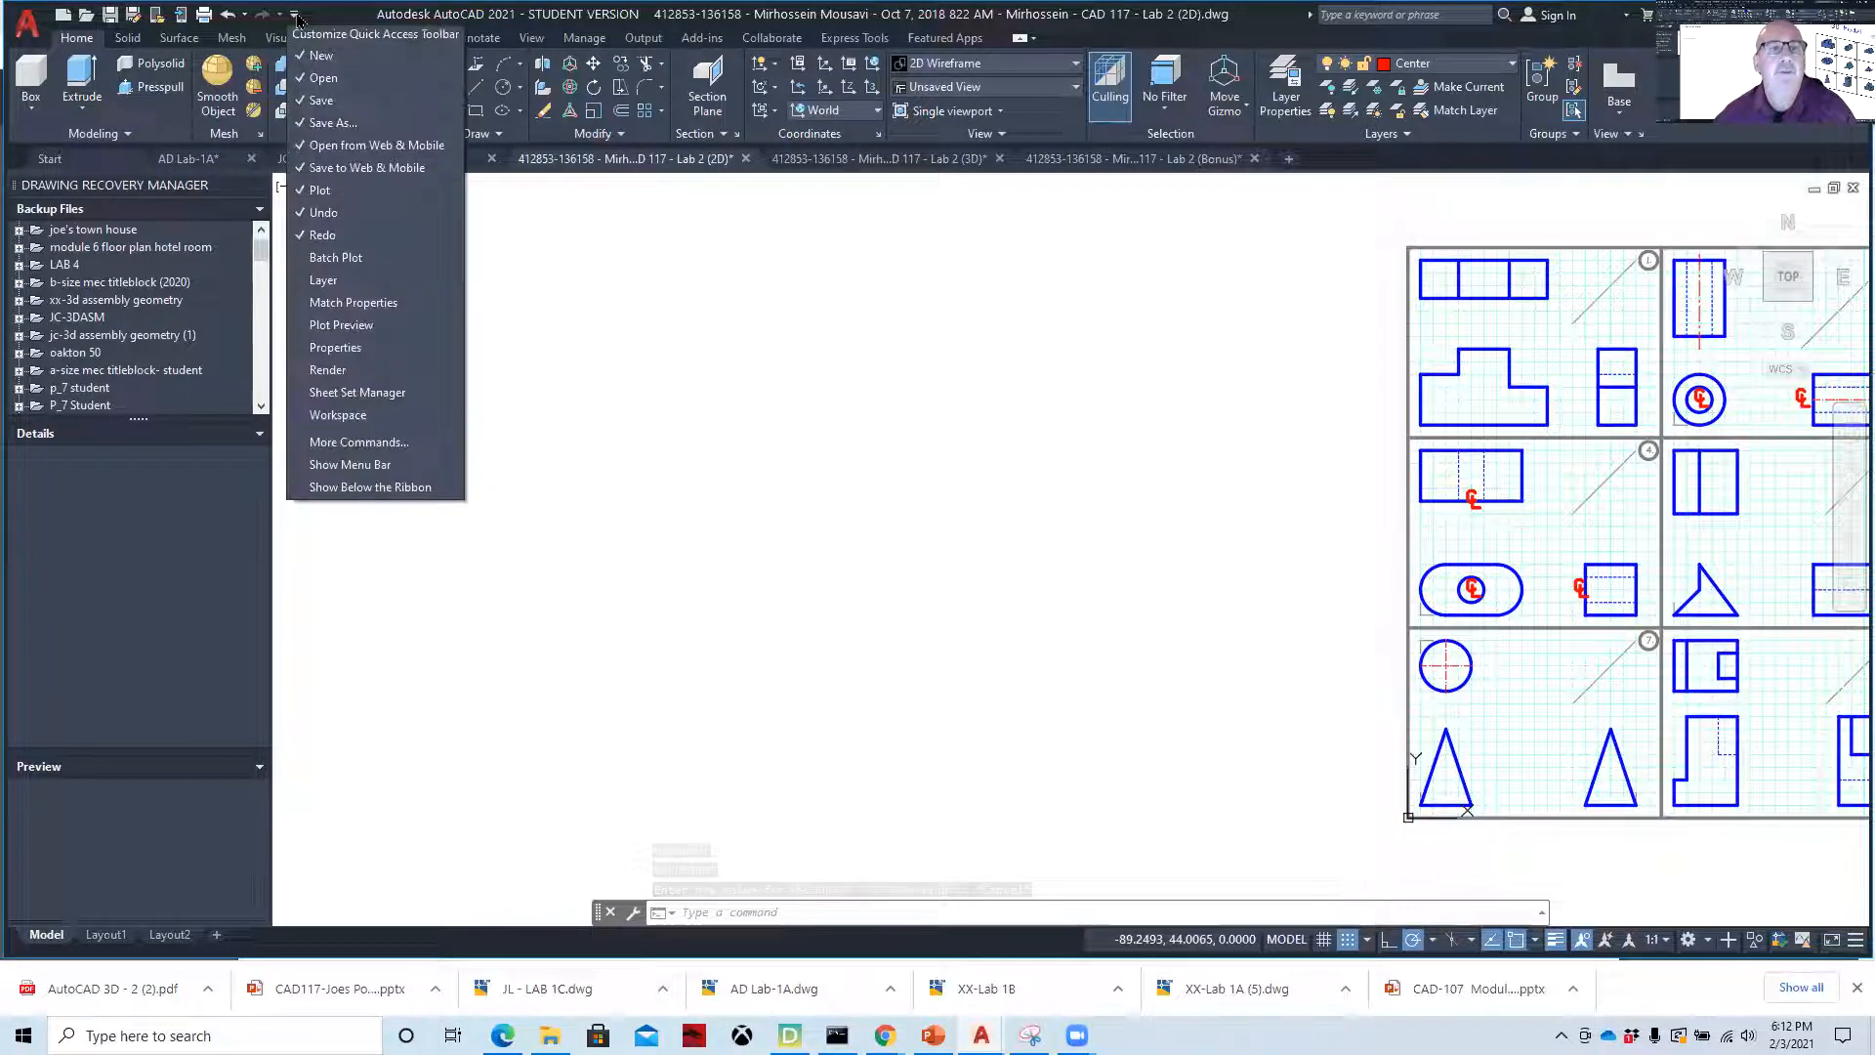
left_click(355, 465)
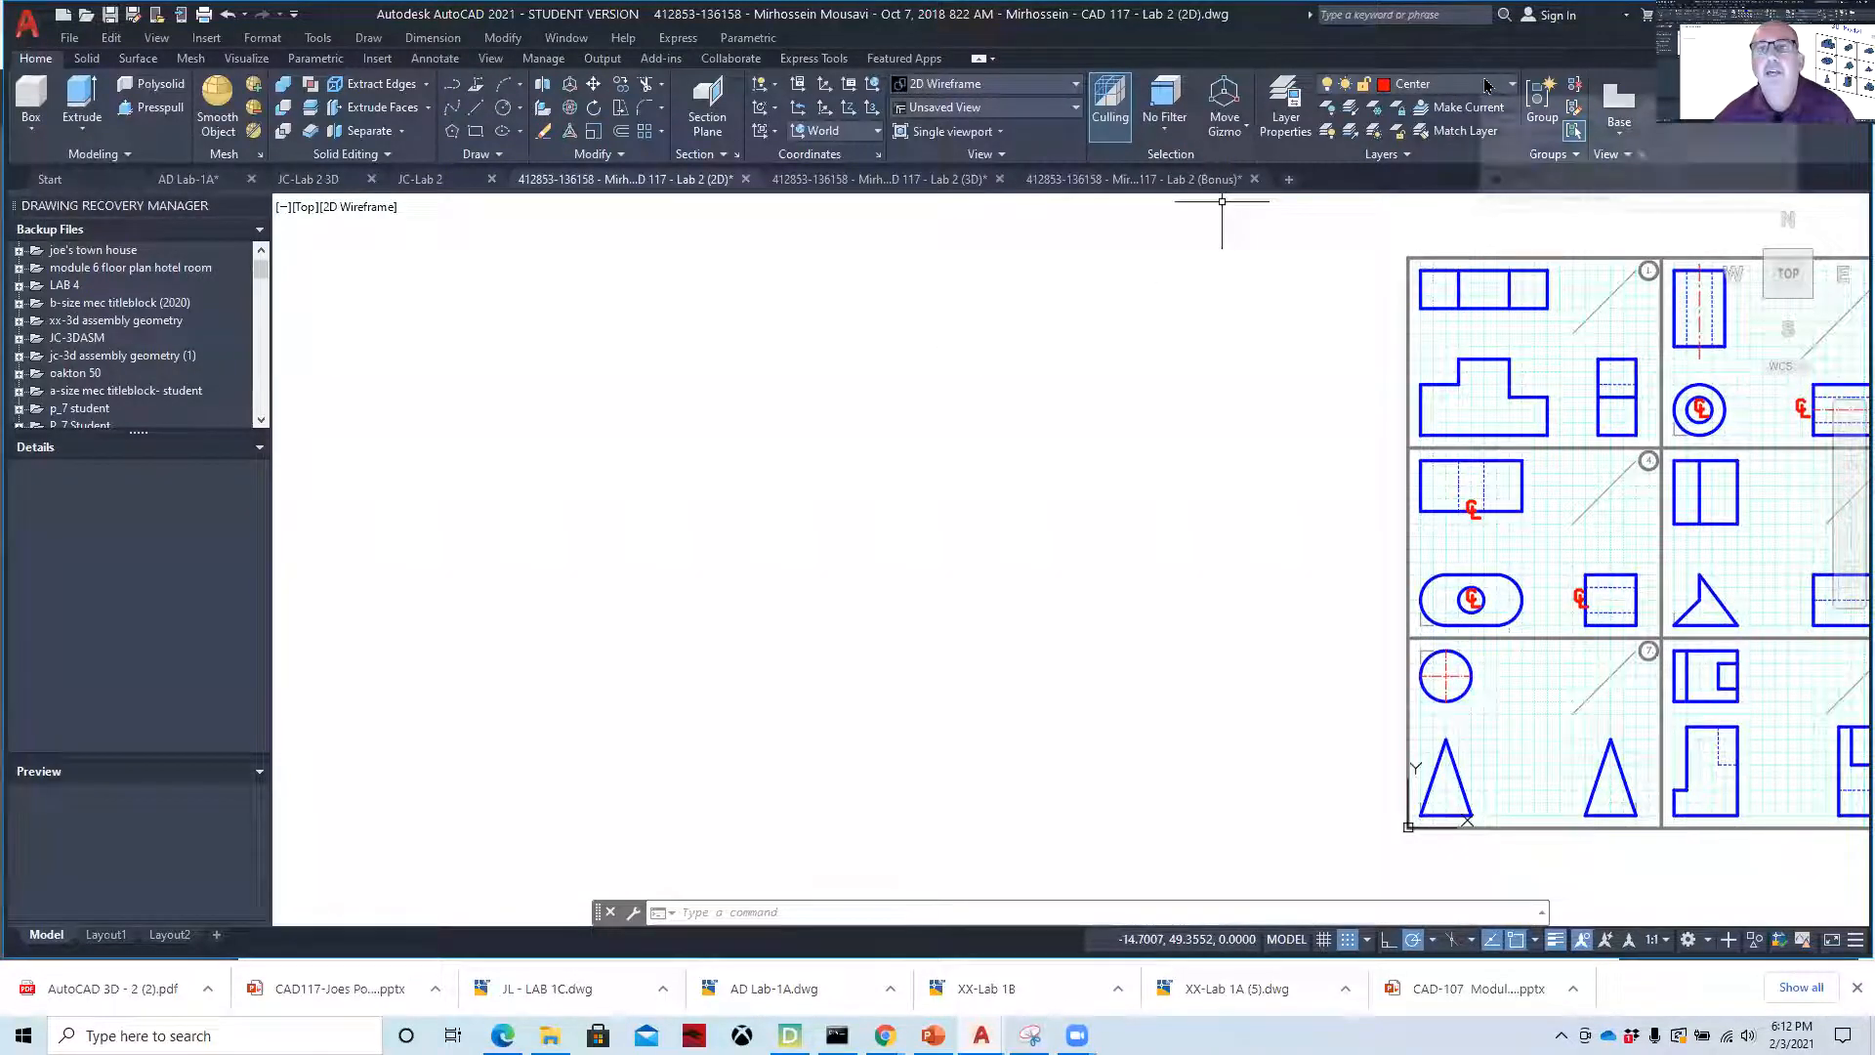
- Make the Visible layer current and set the view to SE Isometric, with empty space beside the drawing sheet
left_click(1452, 86)
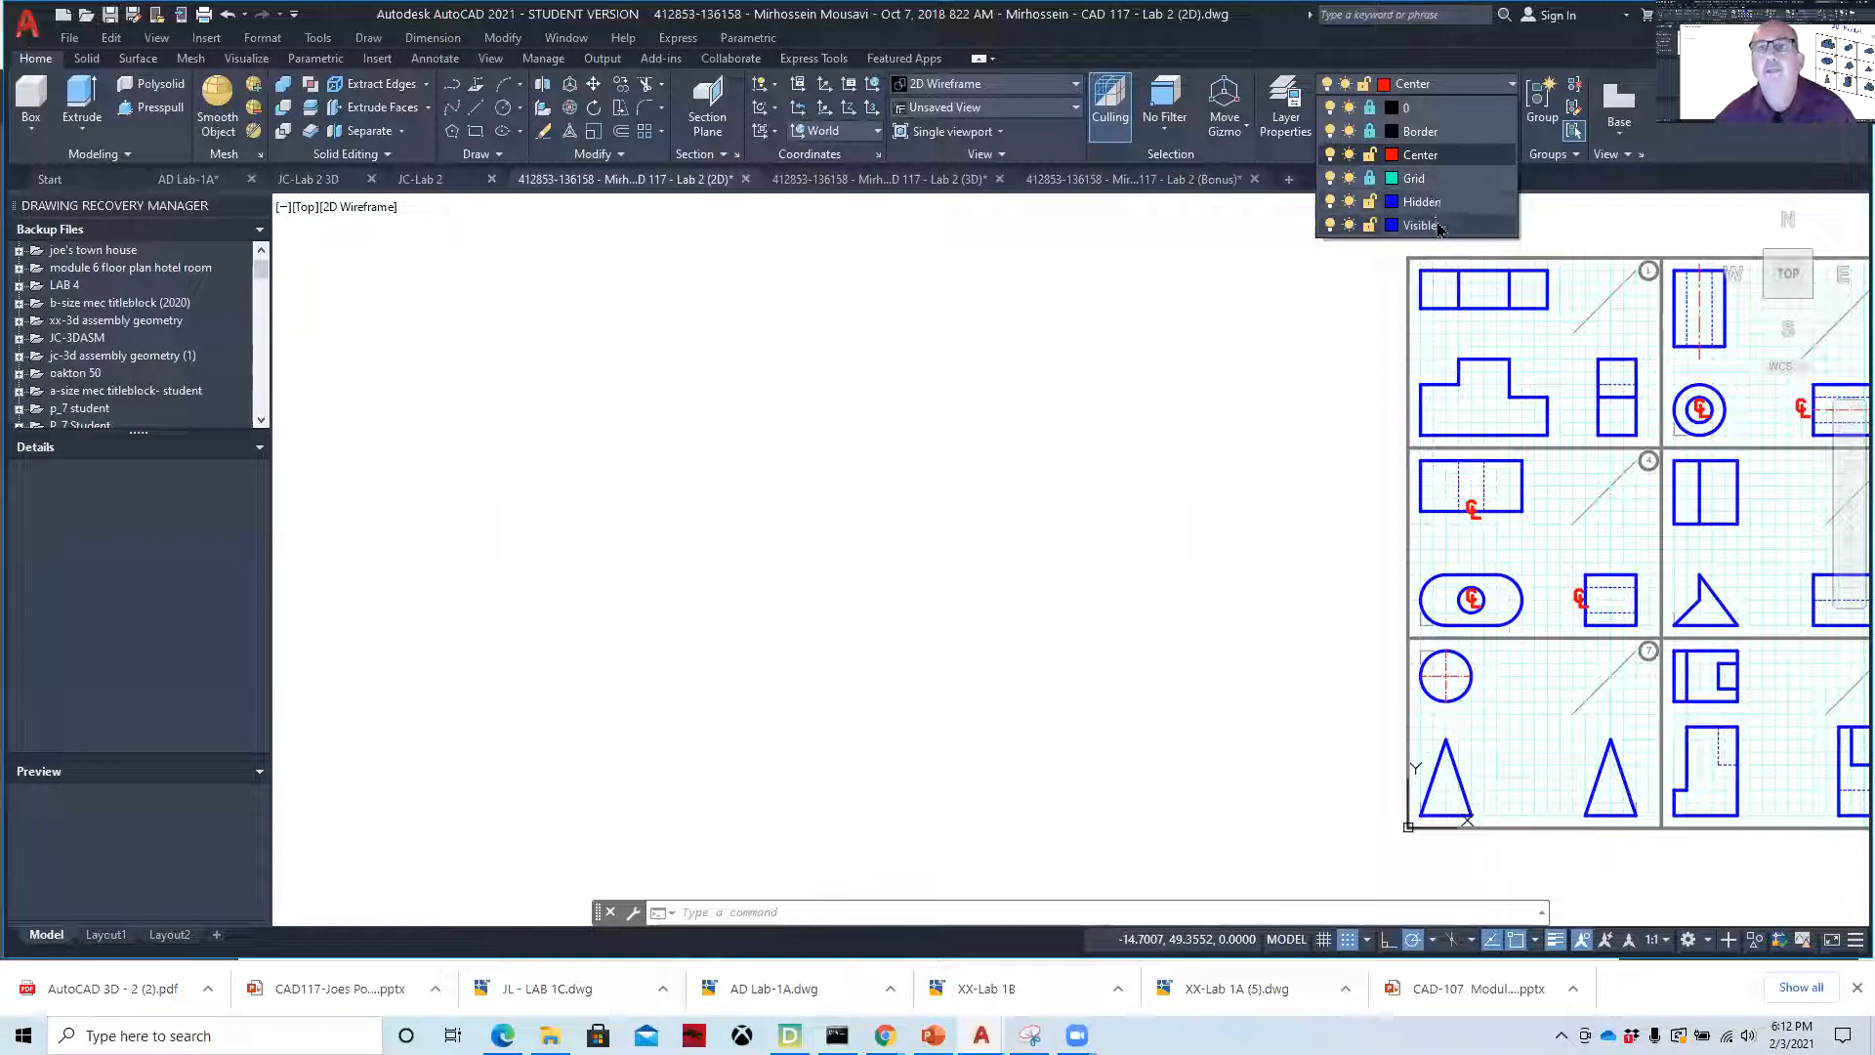
left_click(1435, 225)
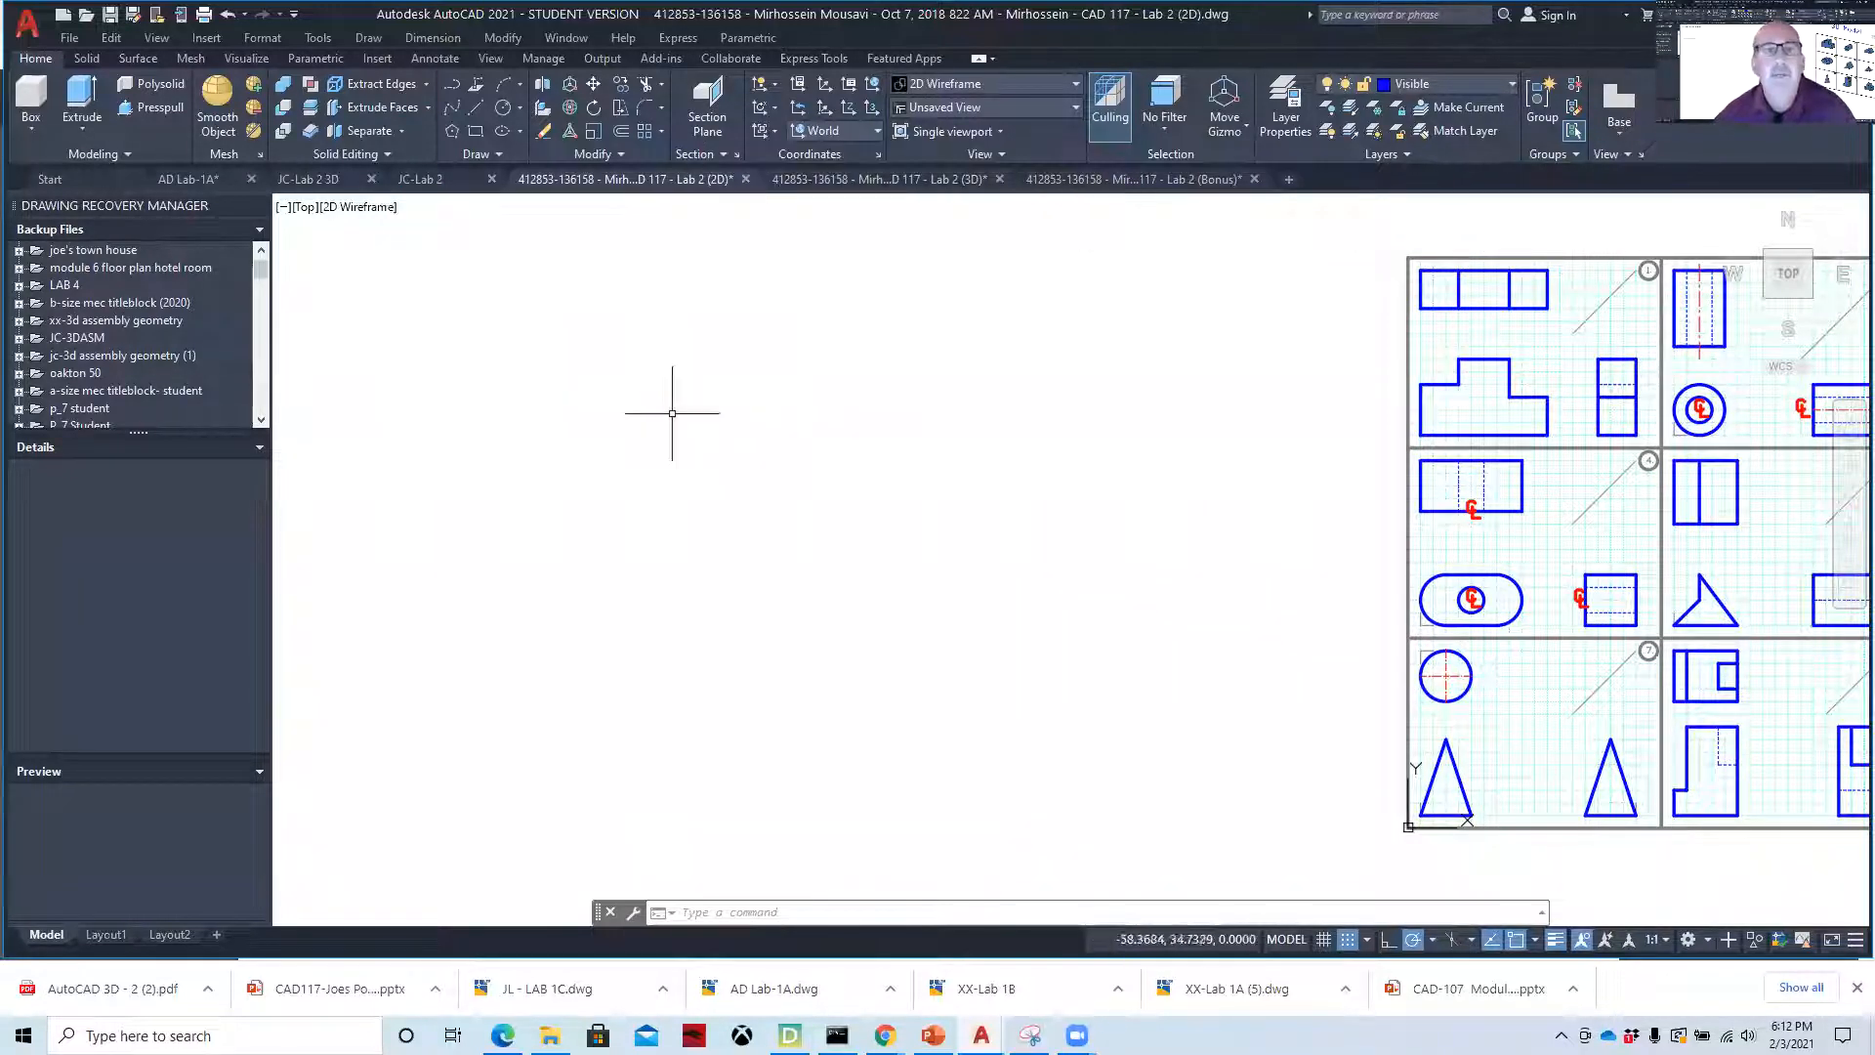
left_click(306, 208)
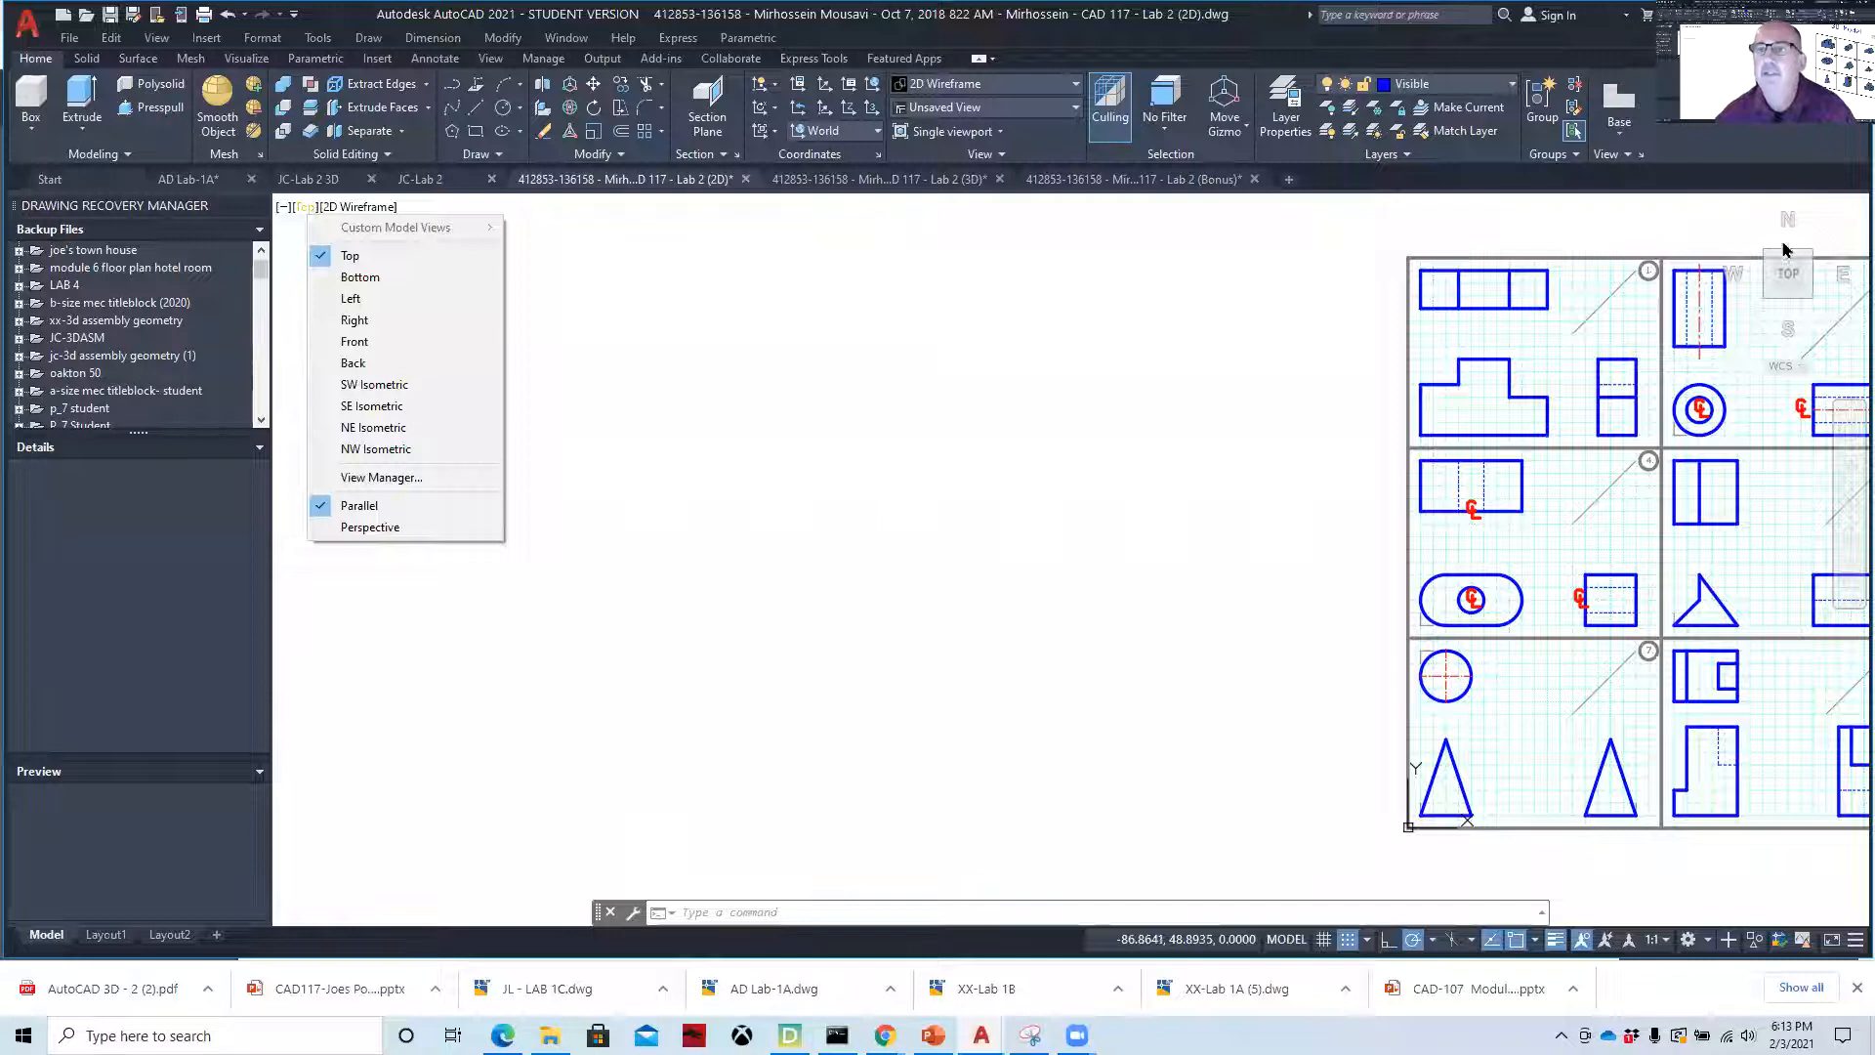
left_click(371, 405)
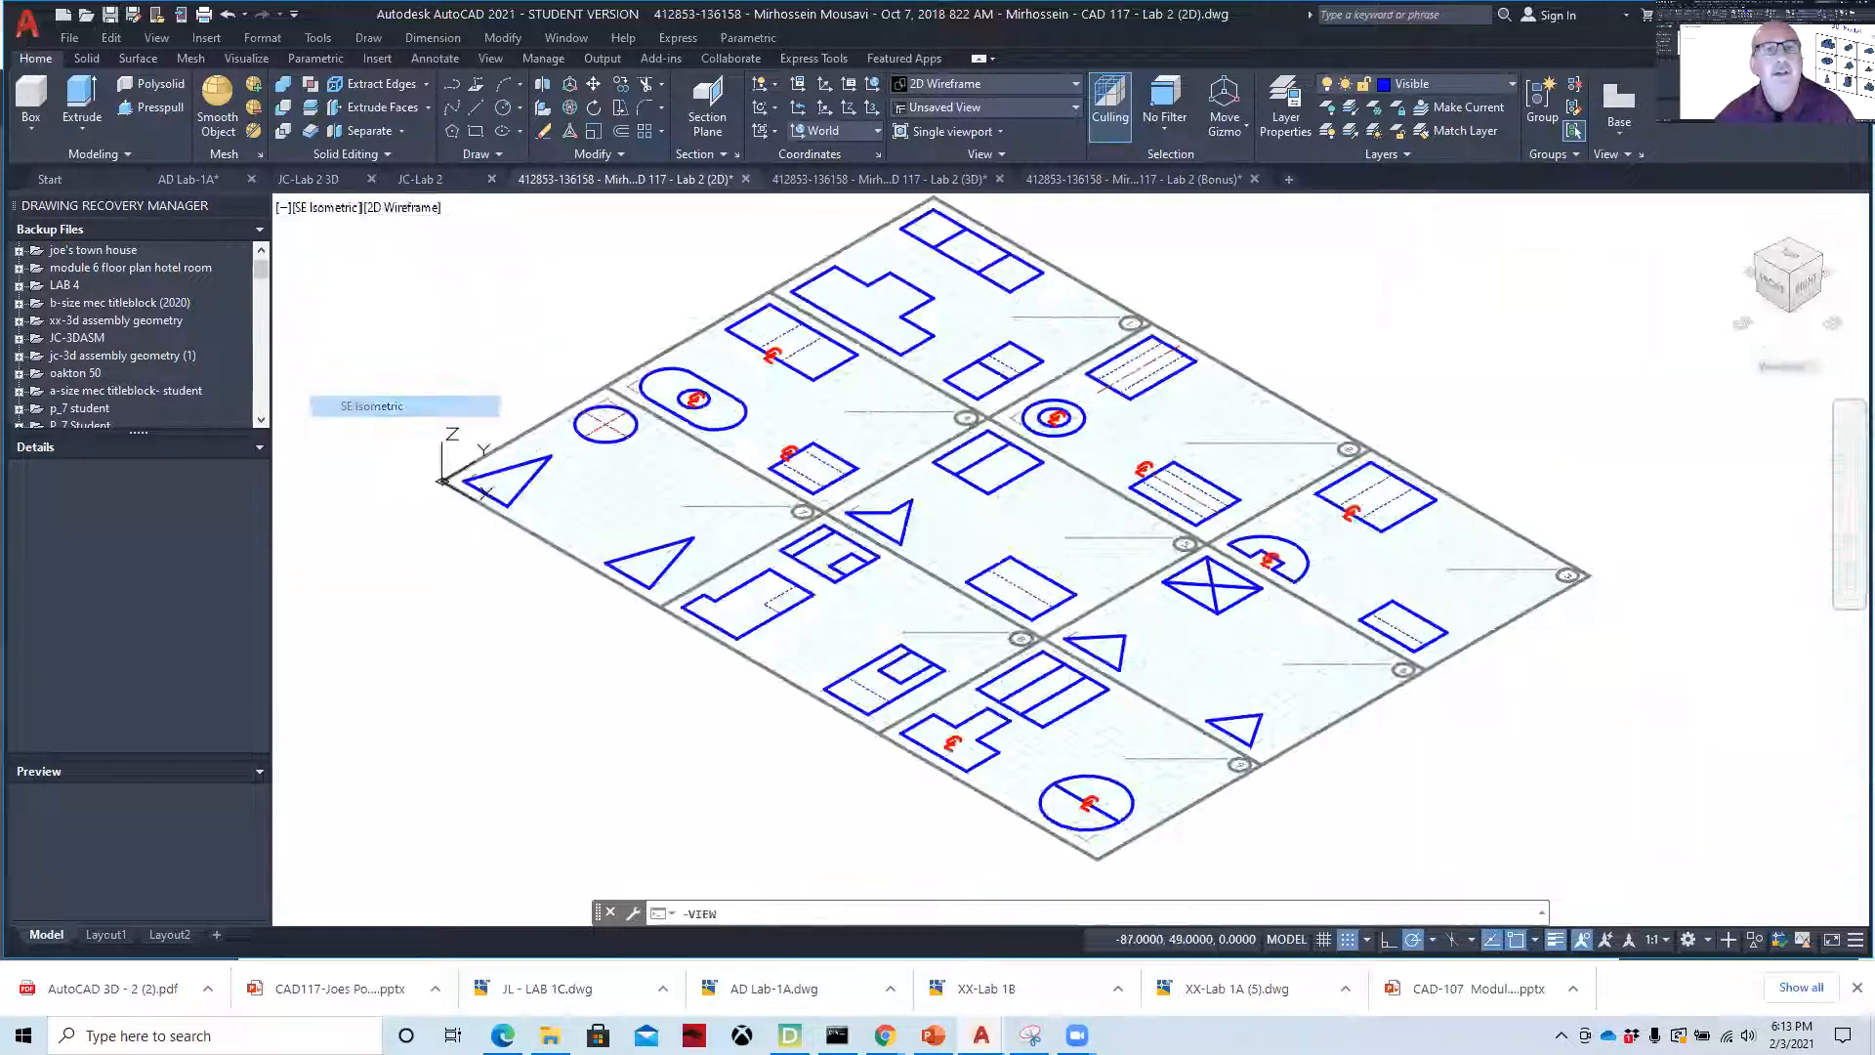
middle_click_drag(490, 424, 1304, 705)
middle_click_drag(790, 479, 933, 543)
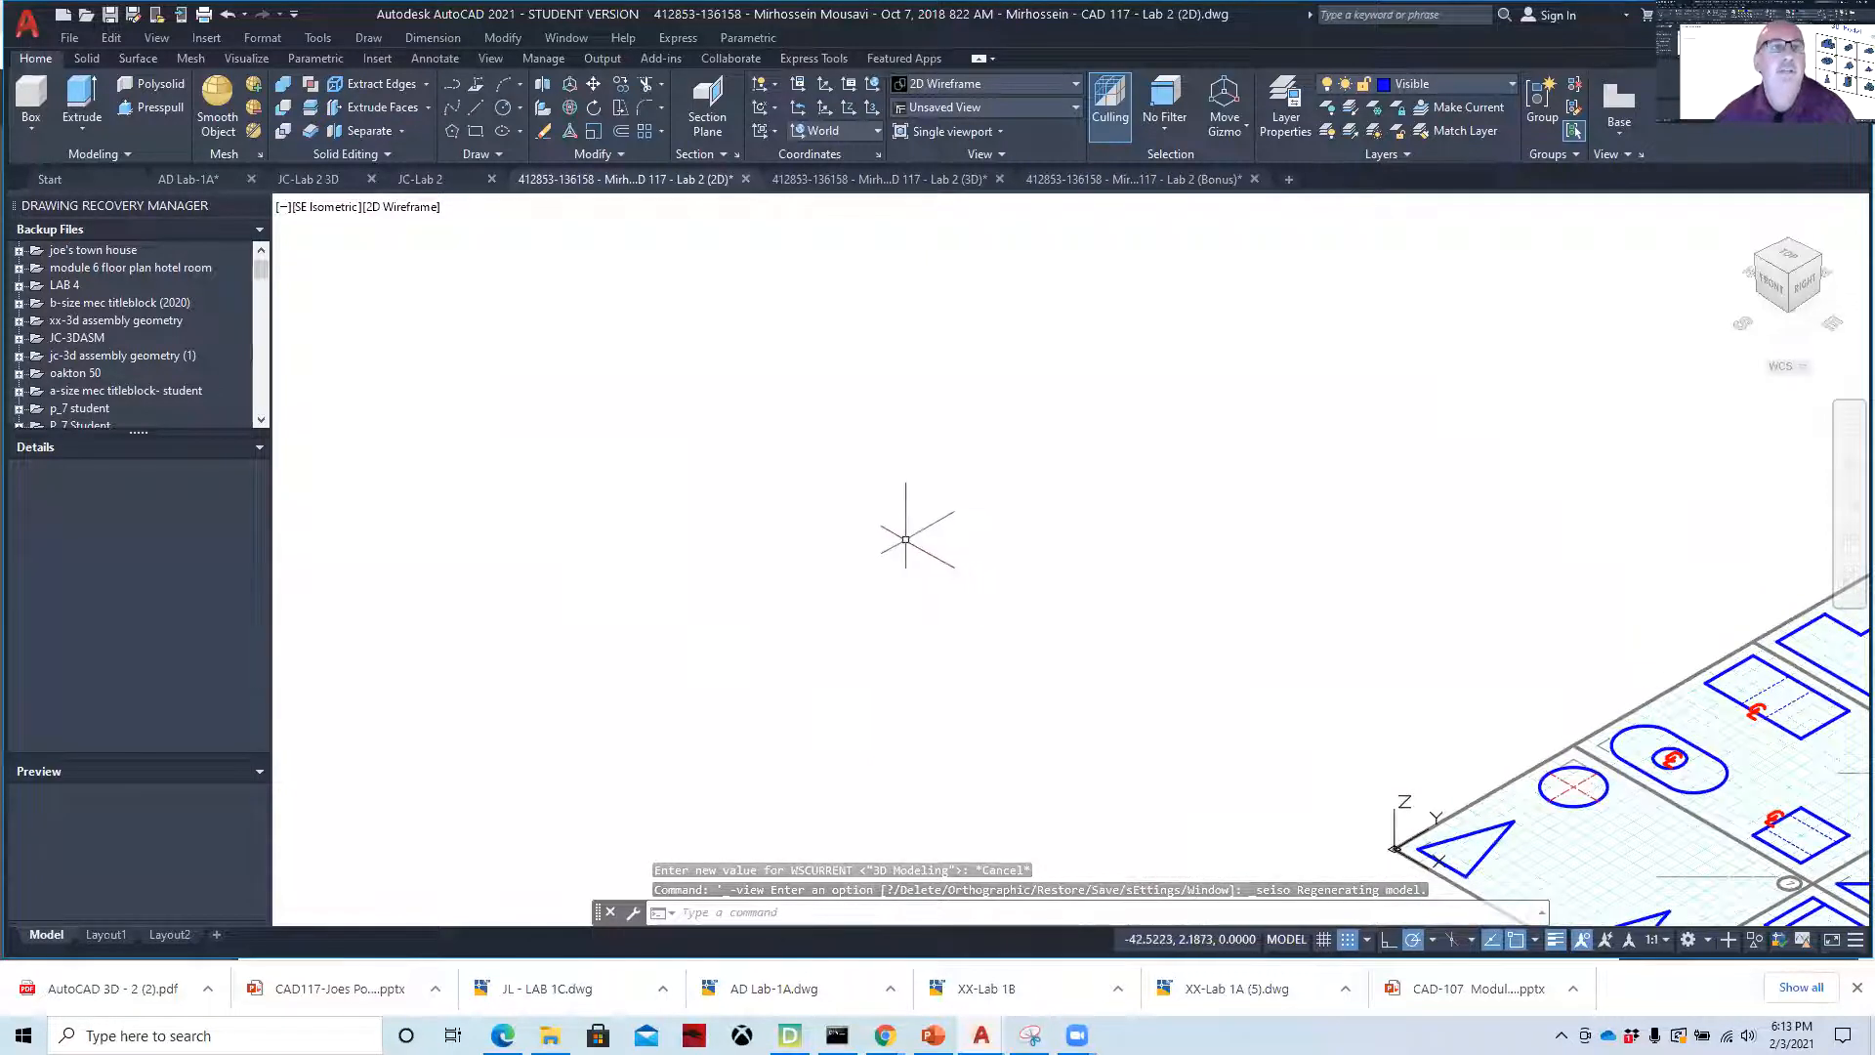
- Draw a solid box in the empty area, with a base of about 10 by 8.5 units and a height of about 9.5
left_click(23, 115)
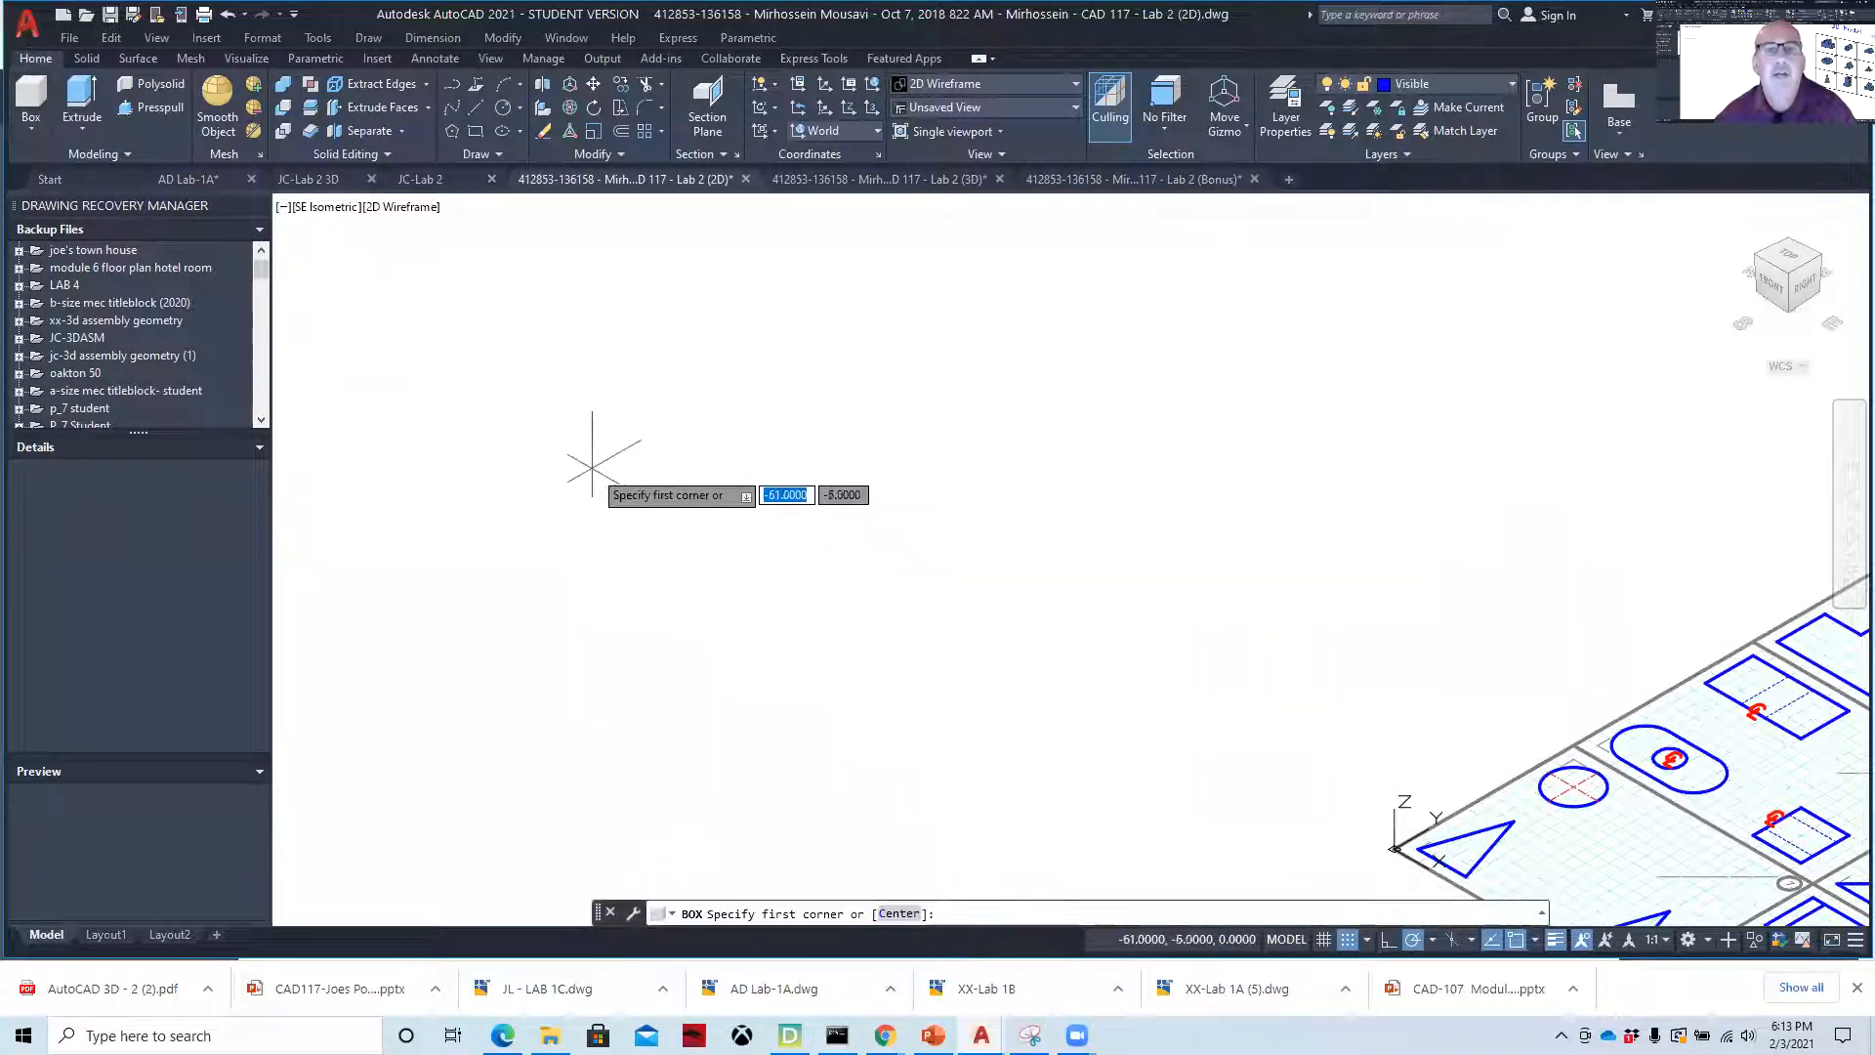
left_click(559, 454)
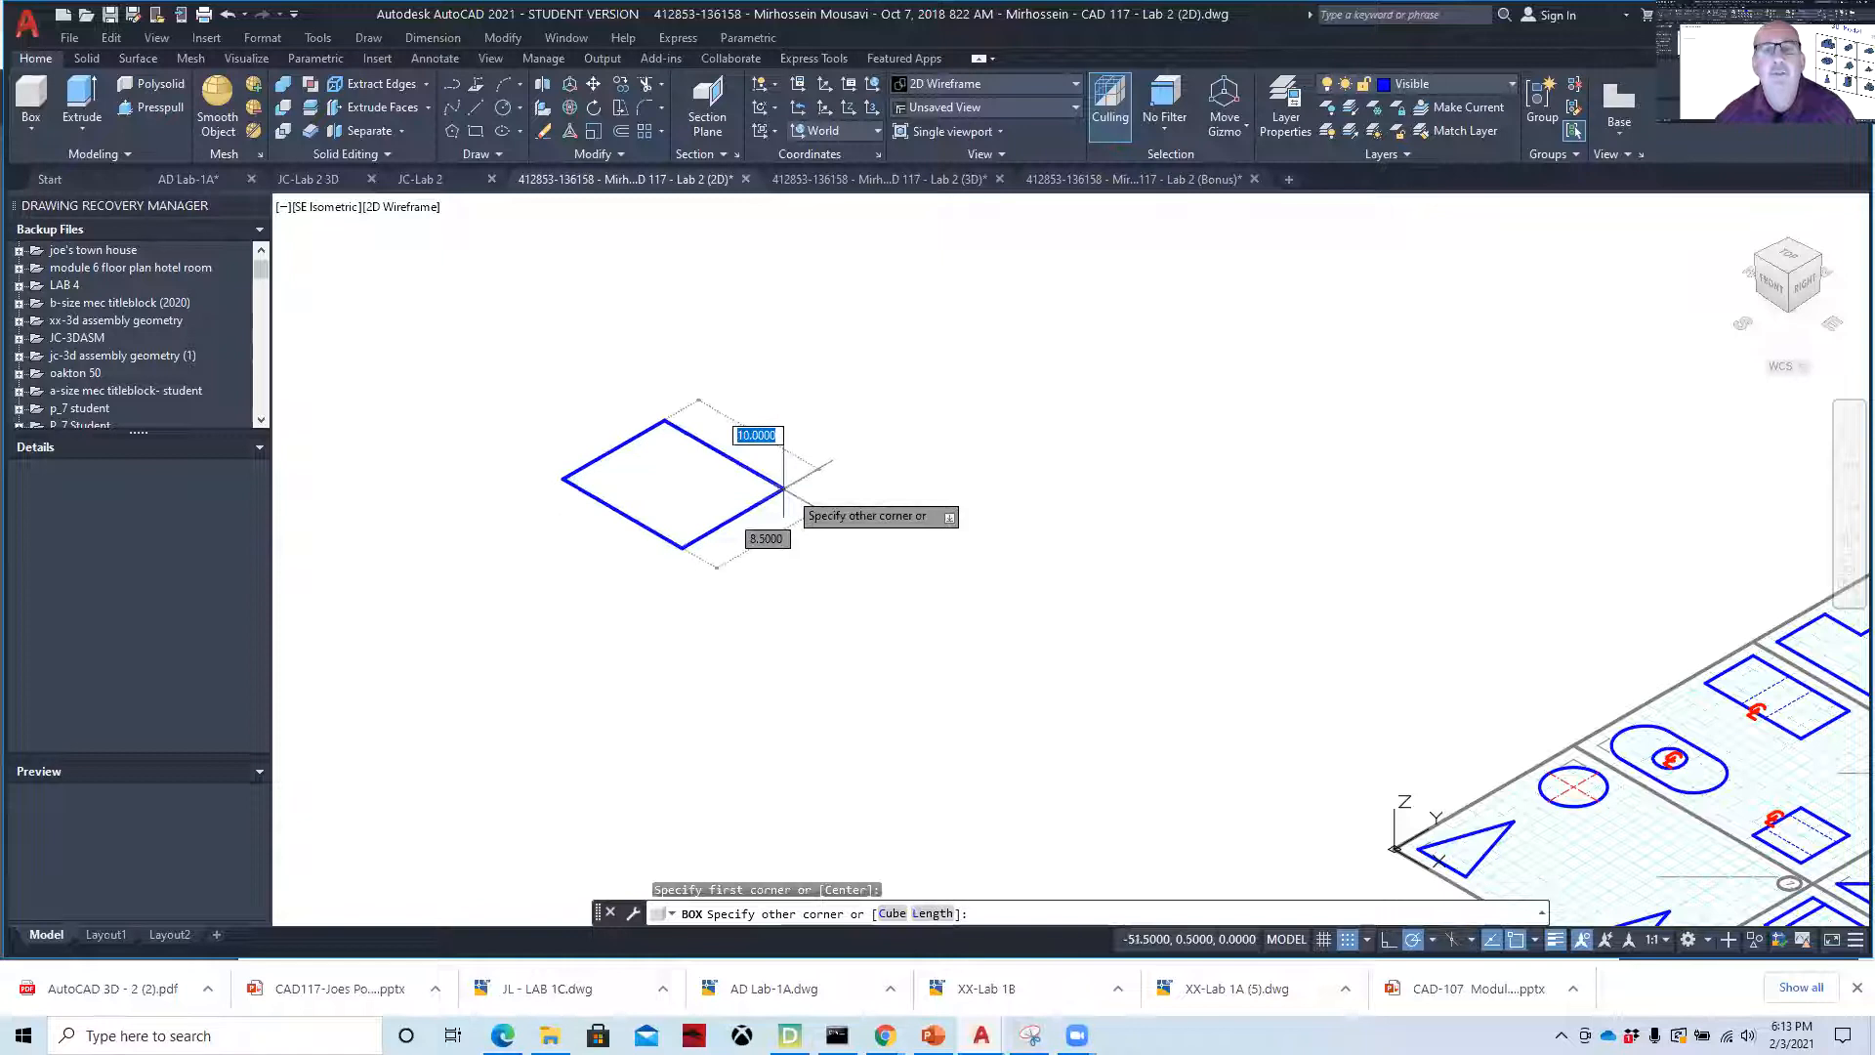
left_click(777, 429)
left_click(784, 358)
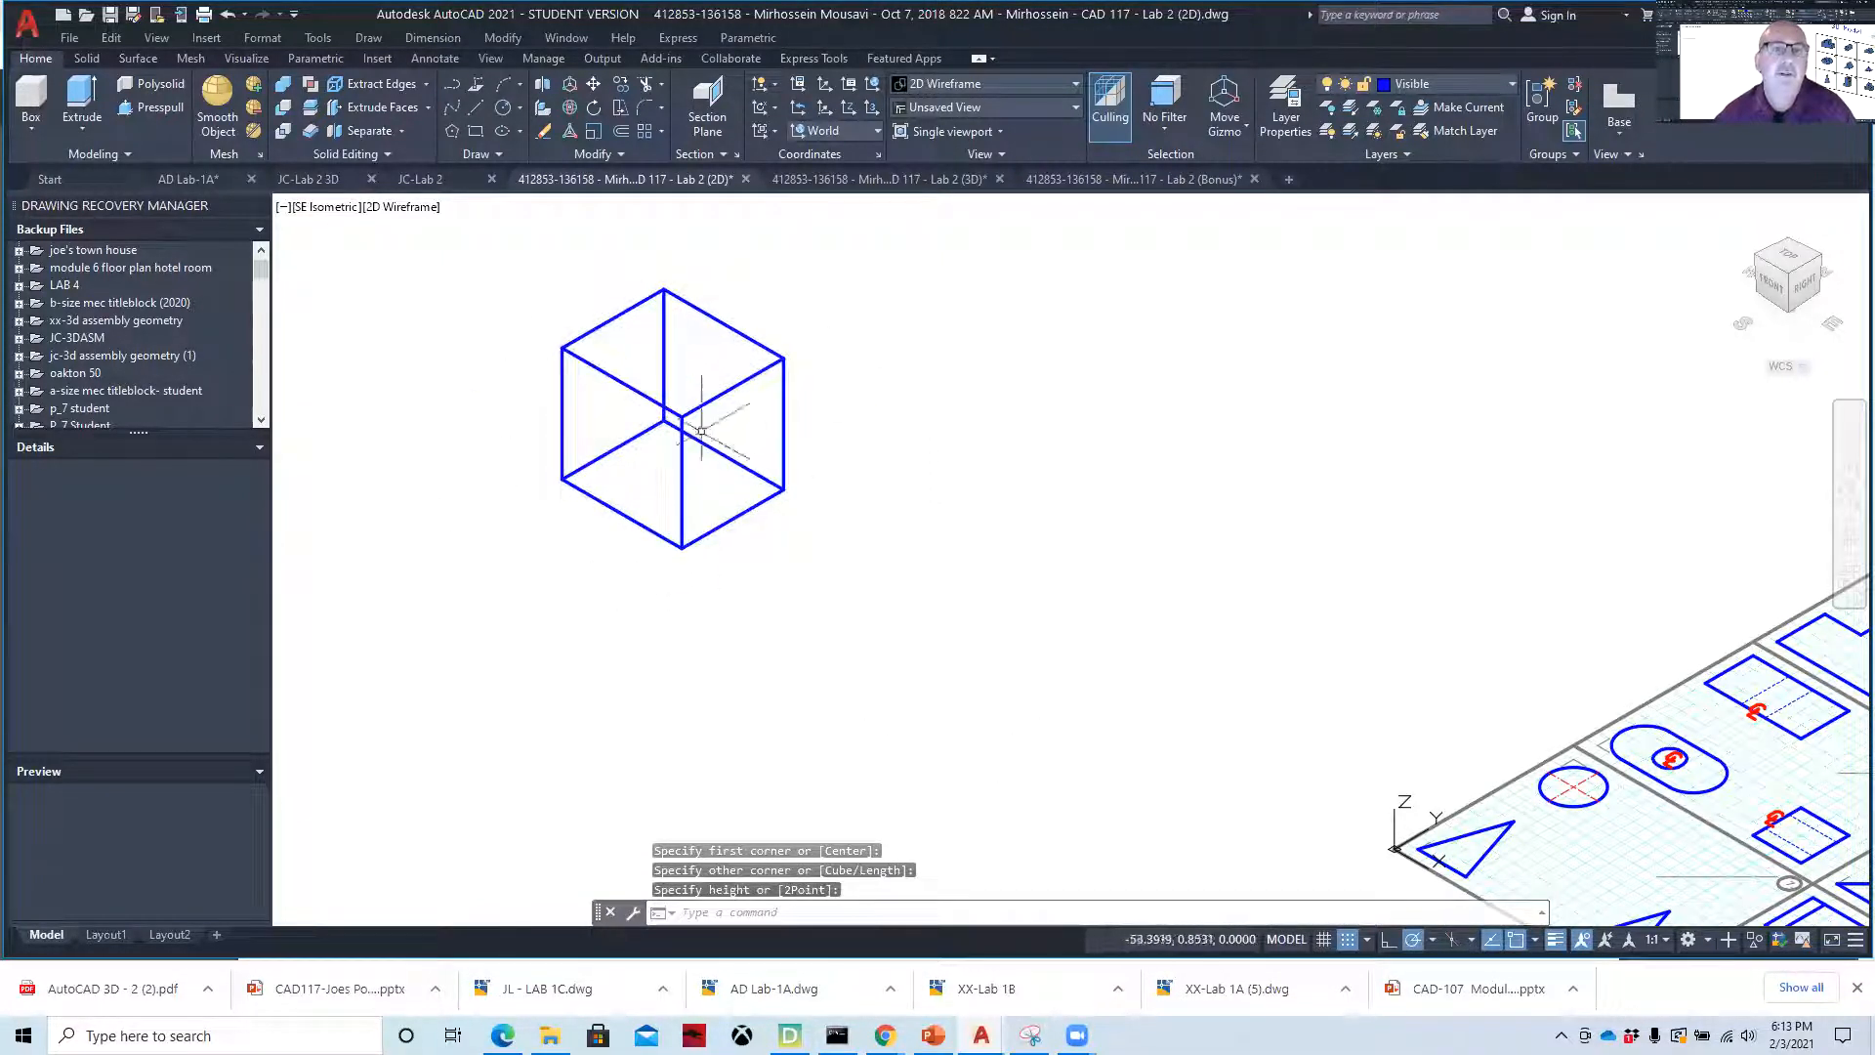
- Try the Conceptual visual style on the box and set the viewport's visual style to X-Ray
left_click(408, 210)
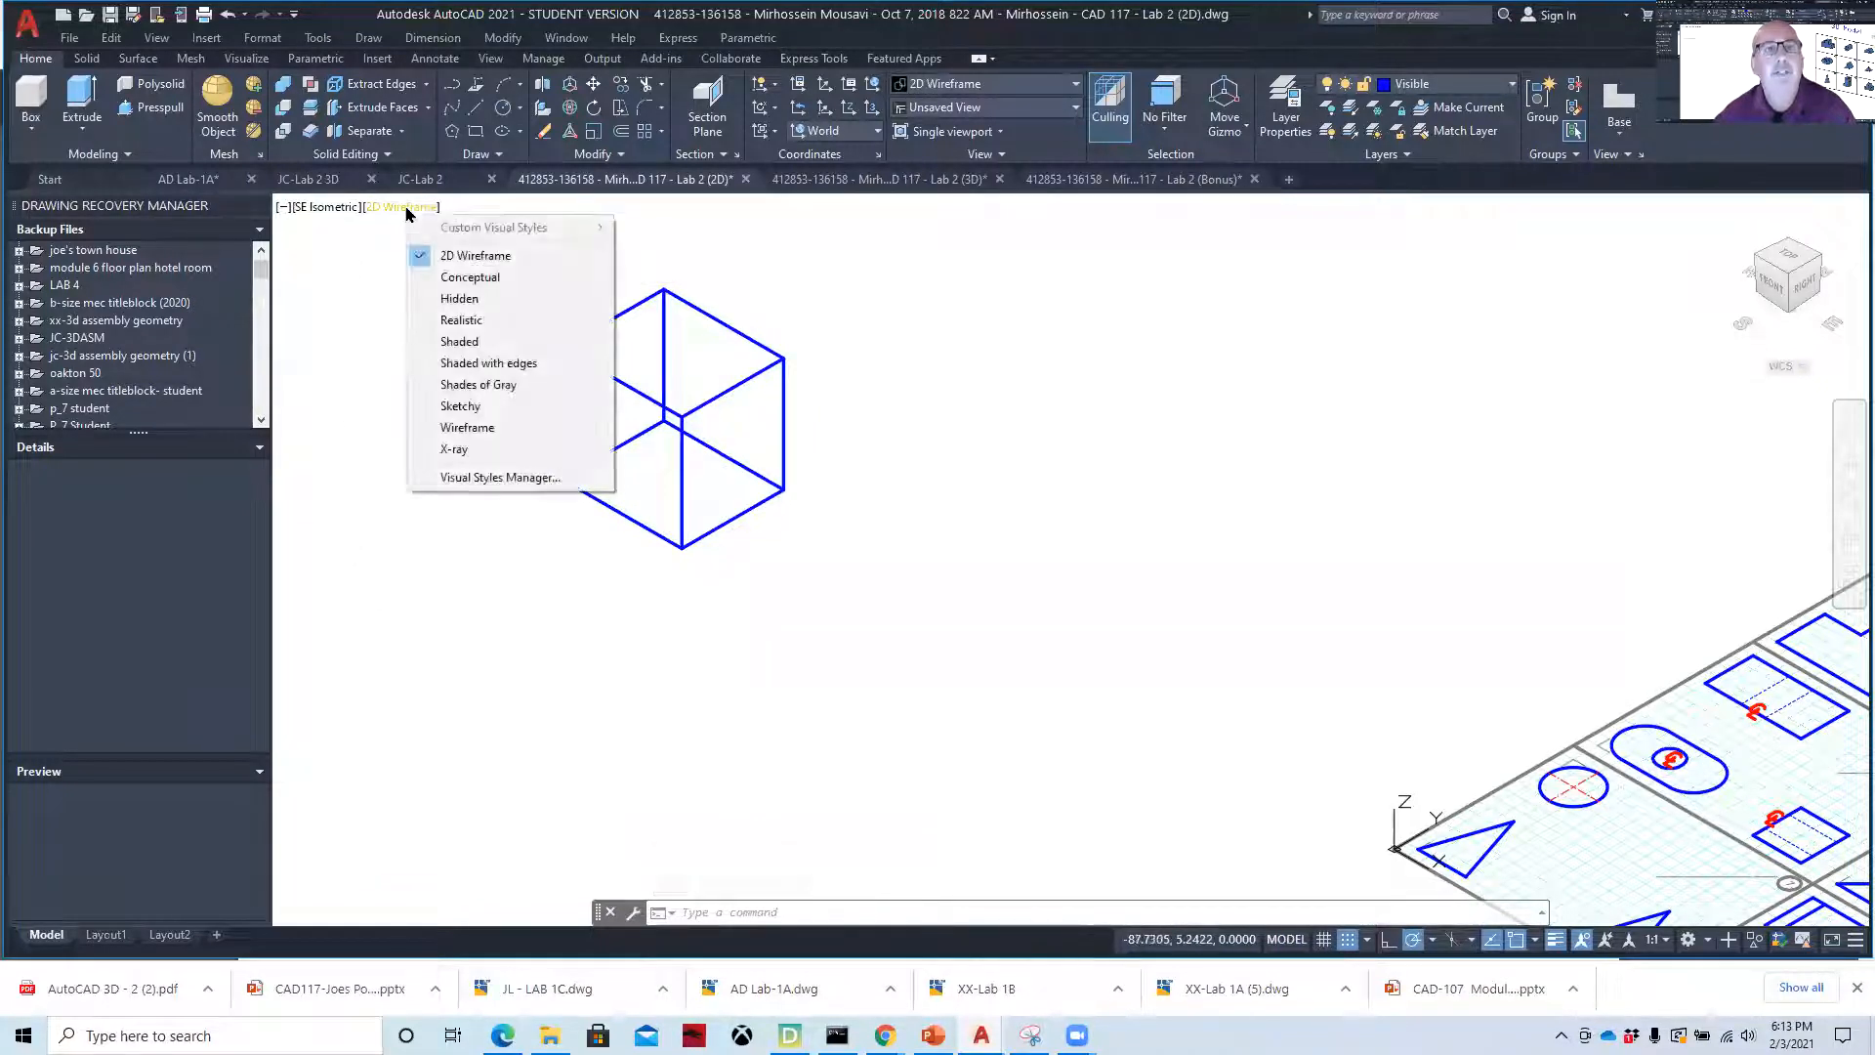
left_click(493, 280)
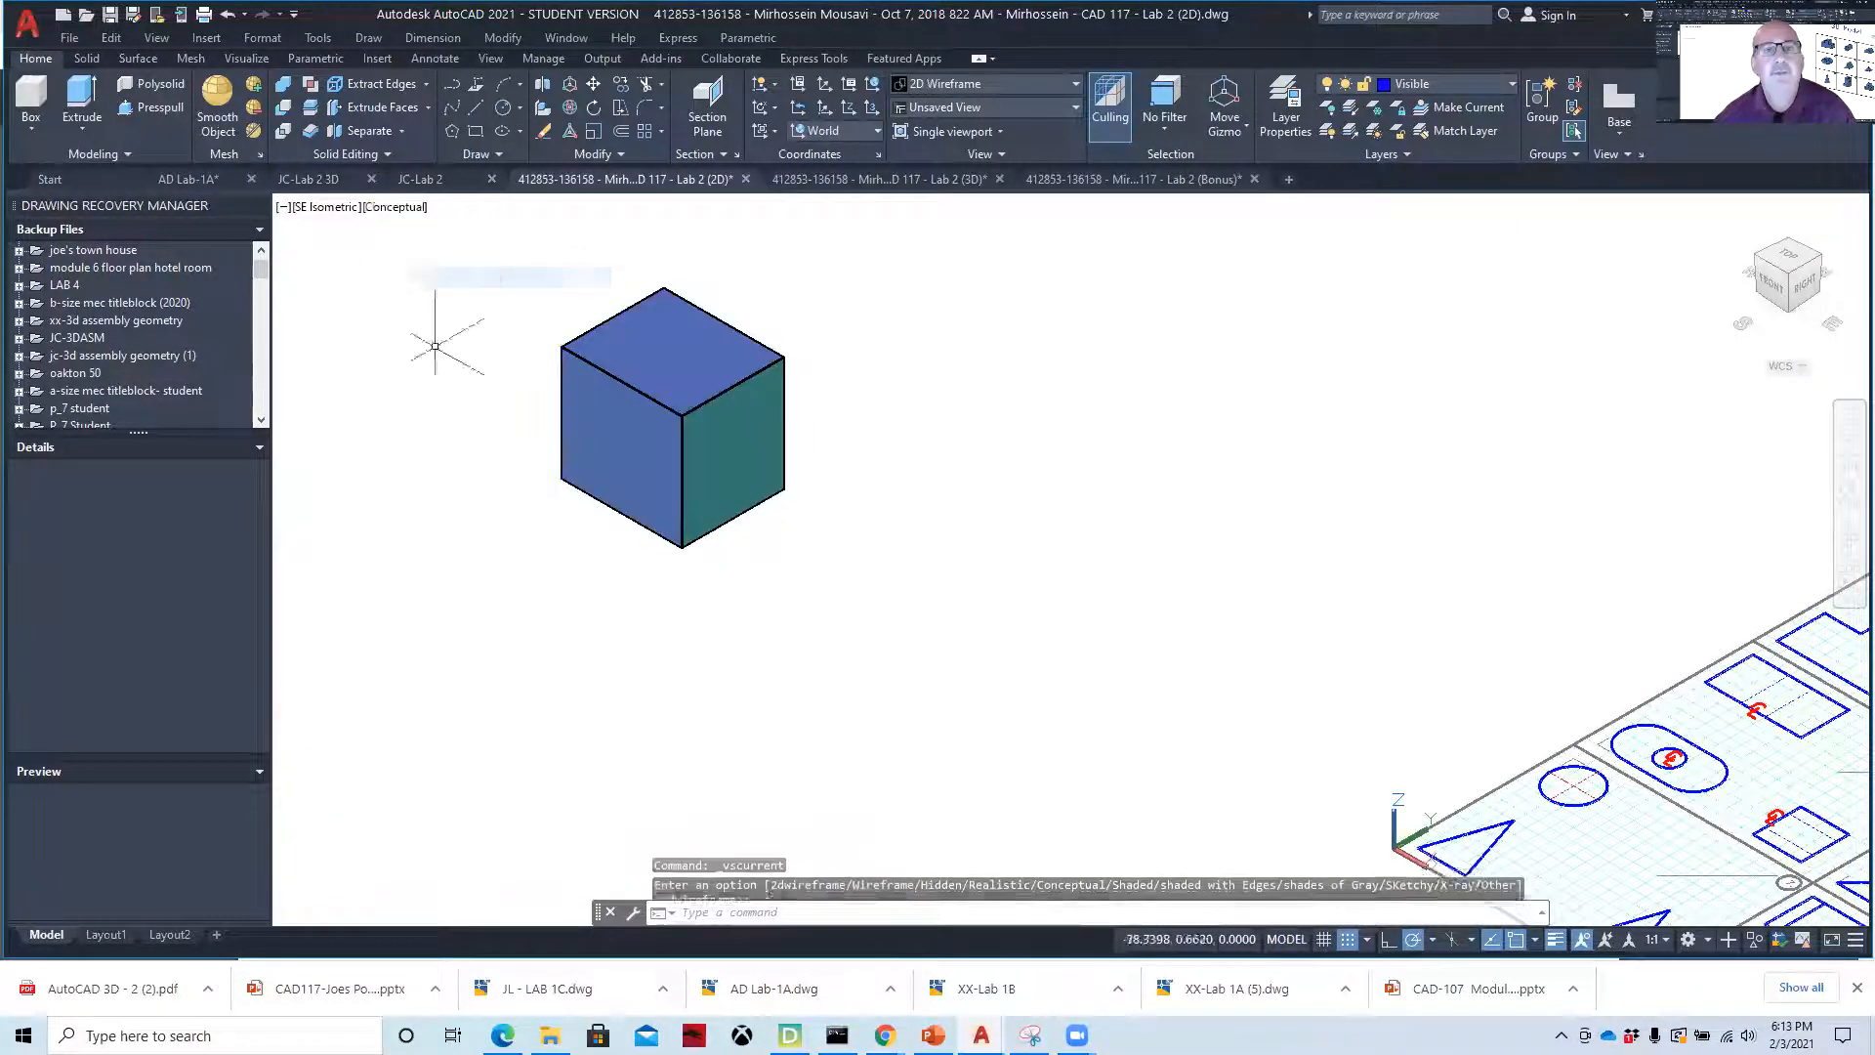
left_click(389, 210)
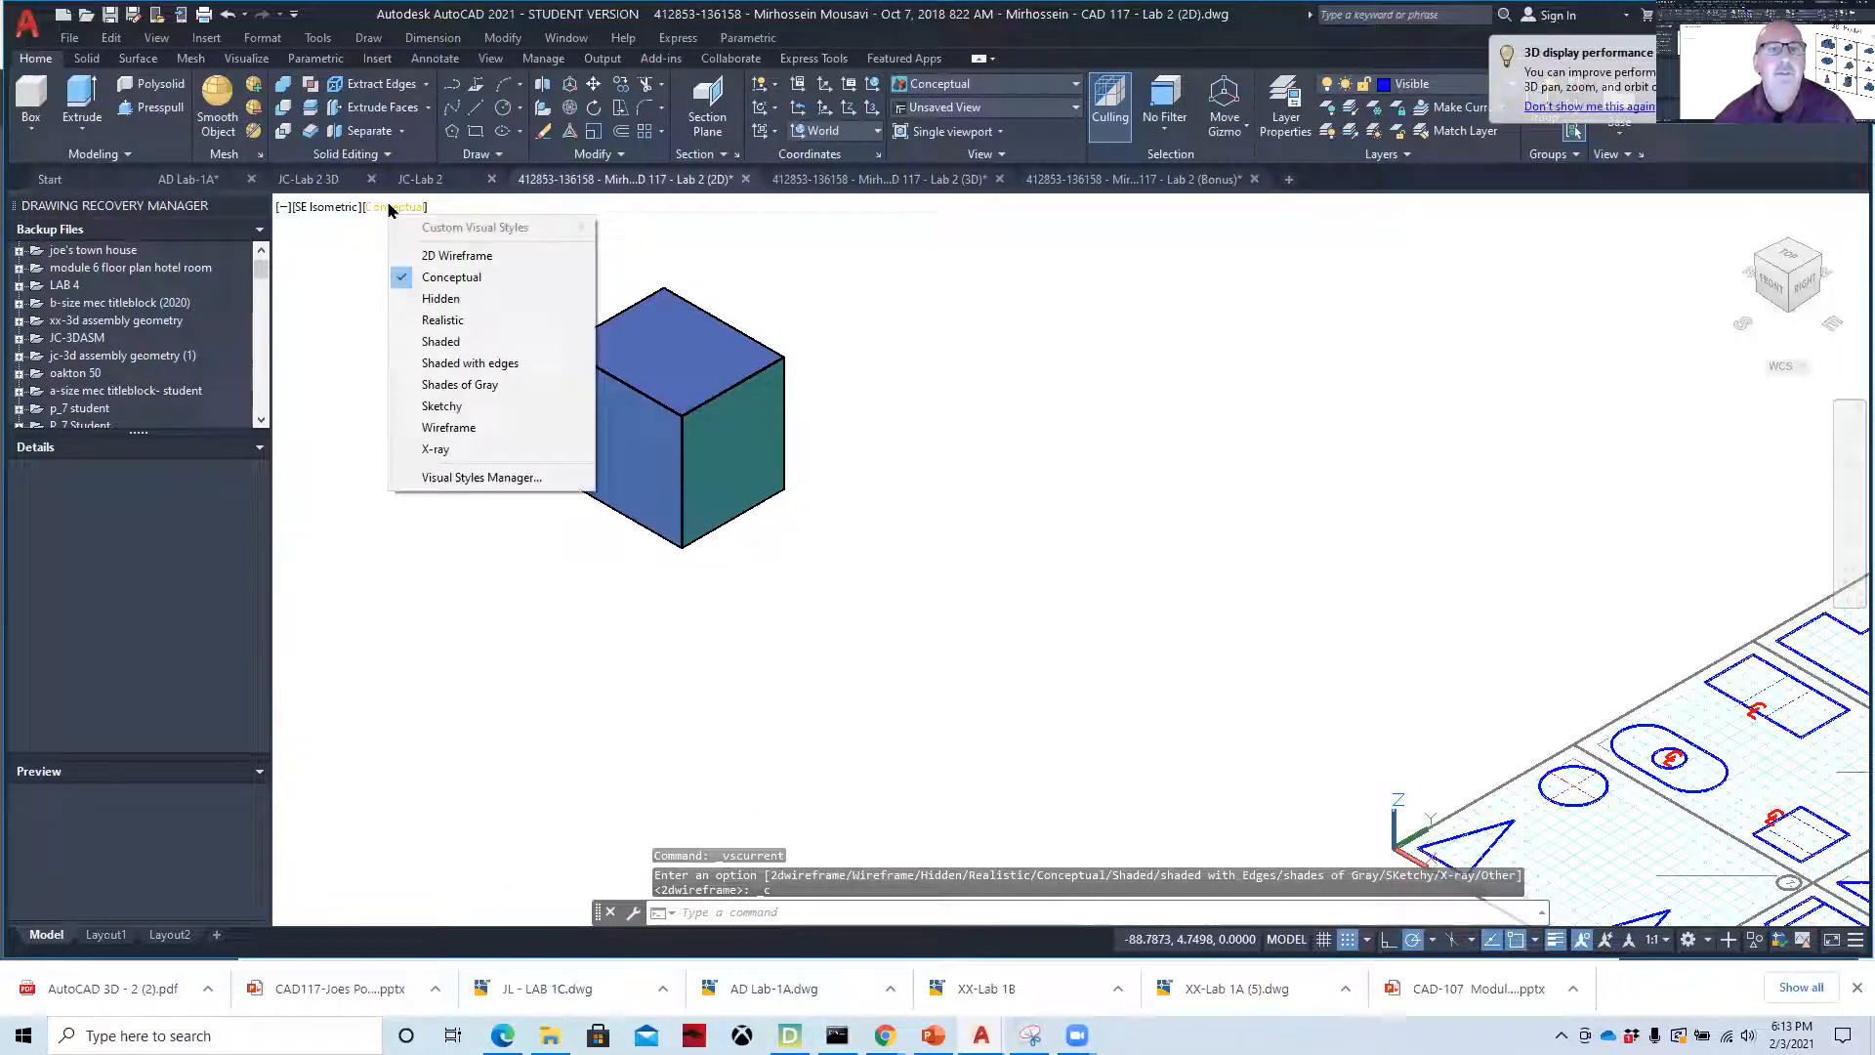
left_click(439, 448)
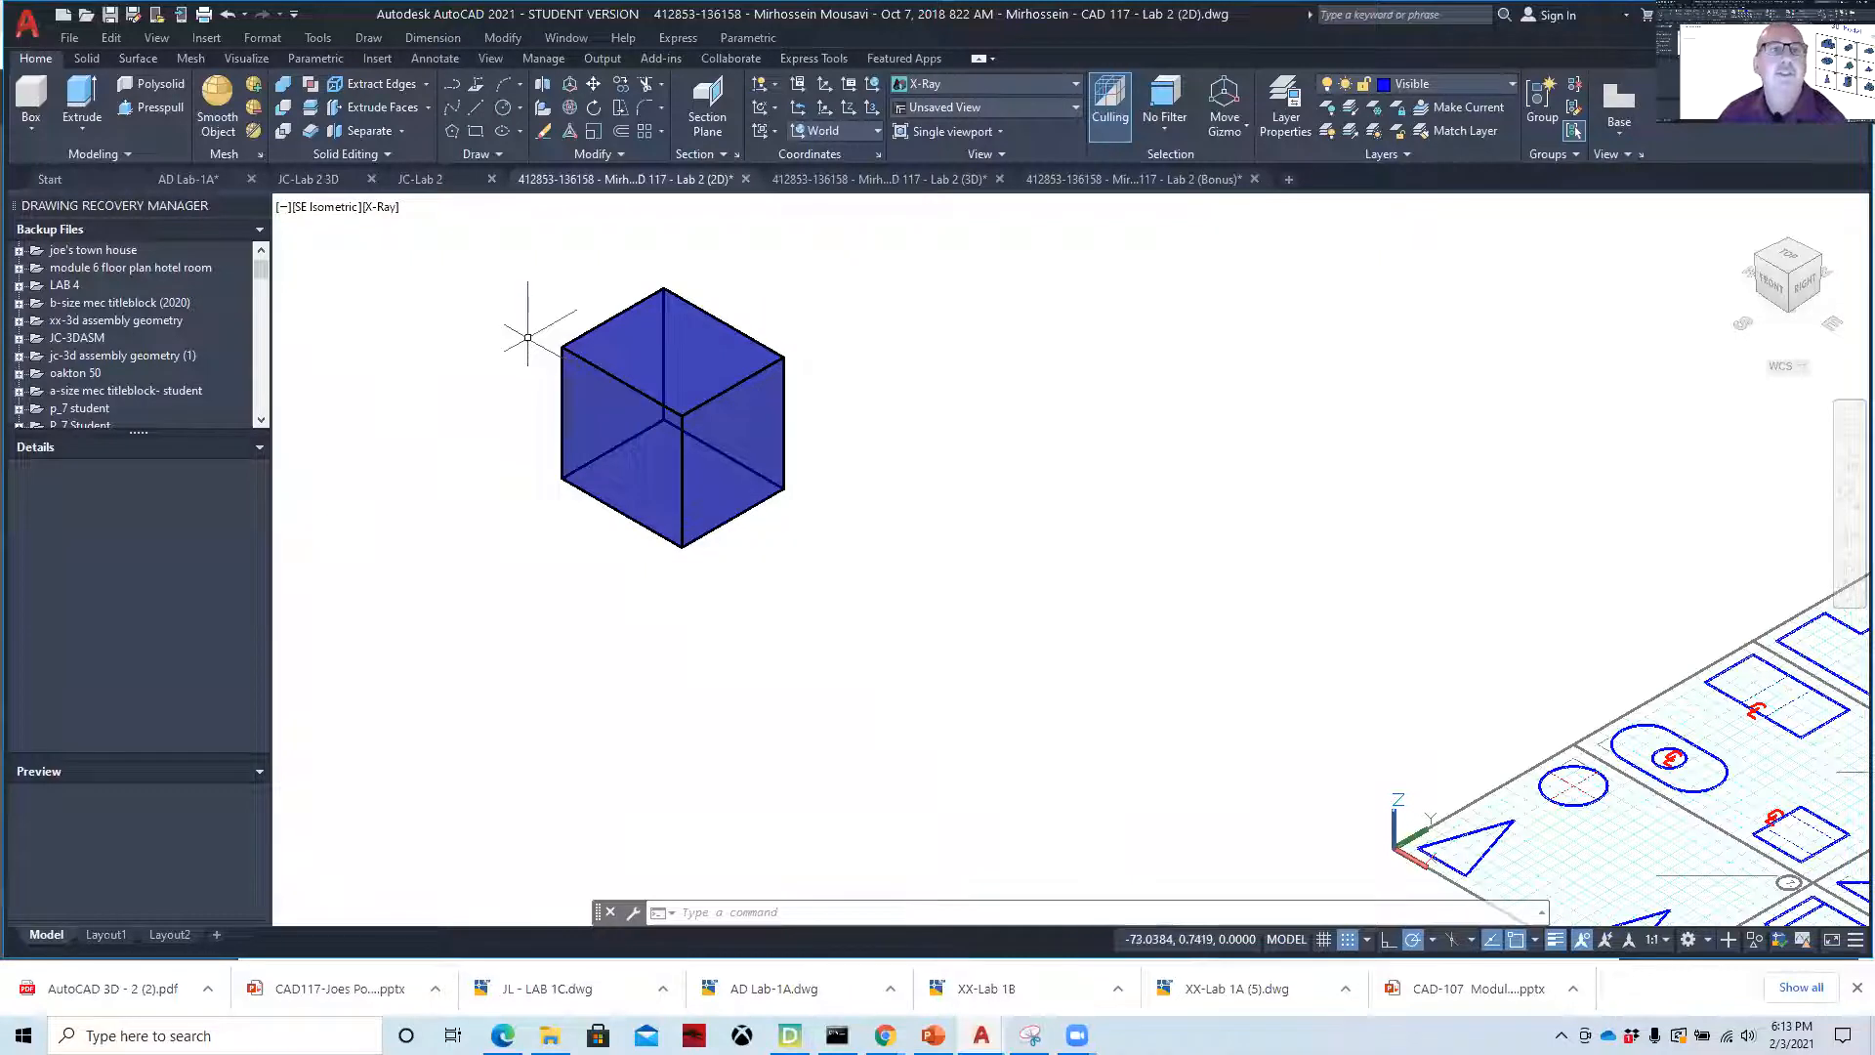
- Display the AutoCAD Properties toolbar
left_click(318, 39)
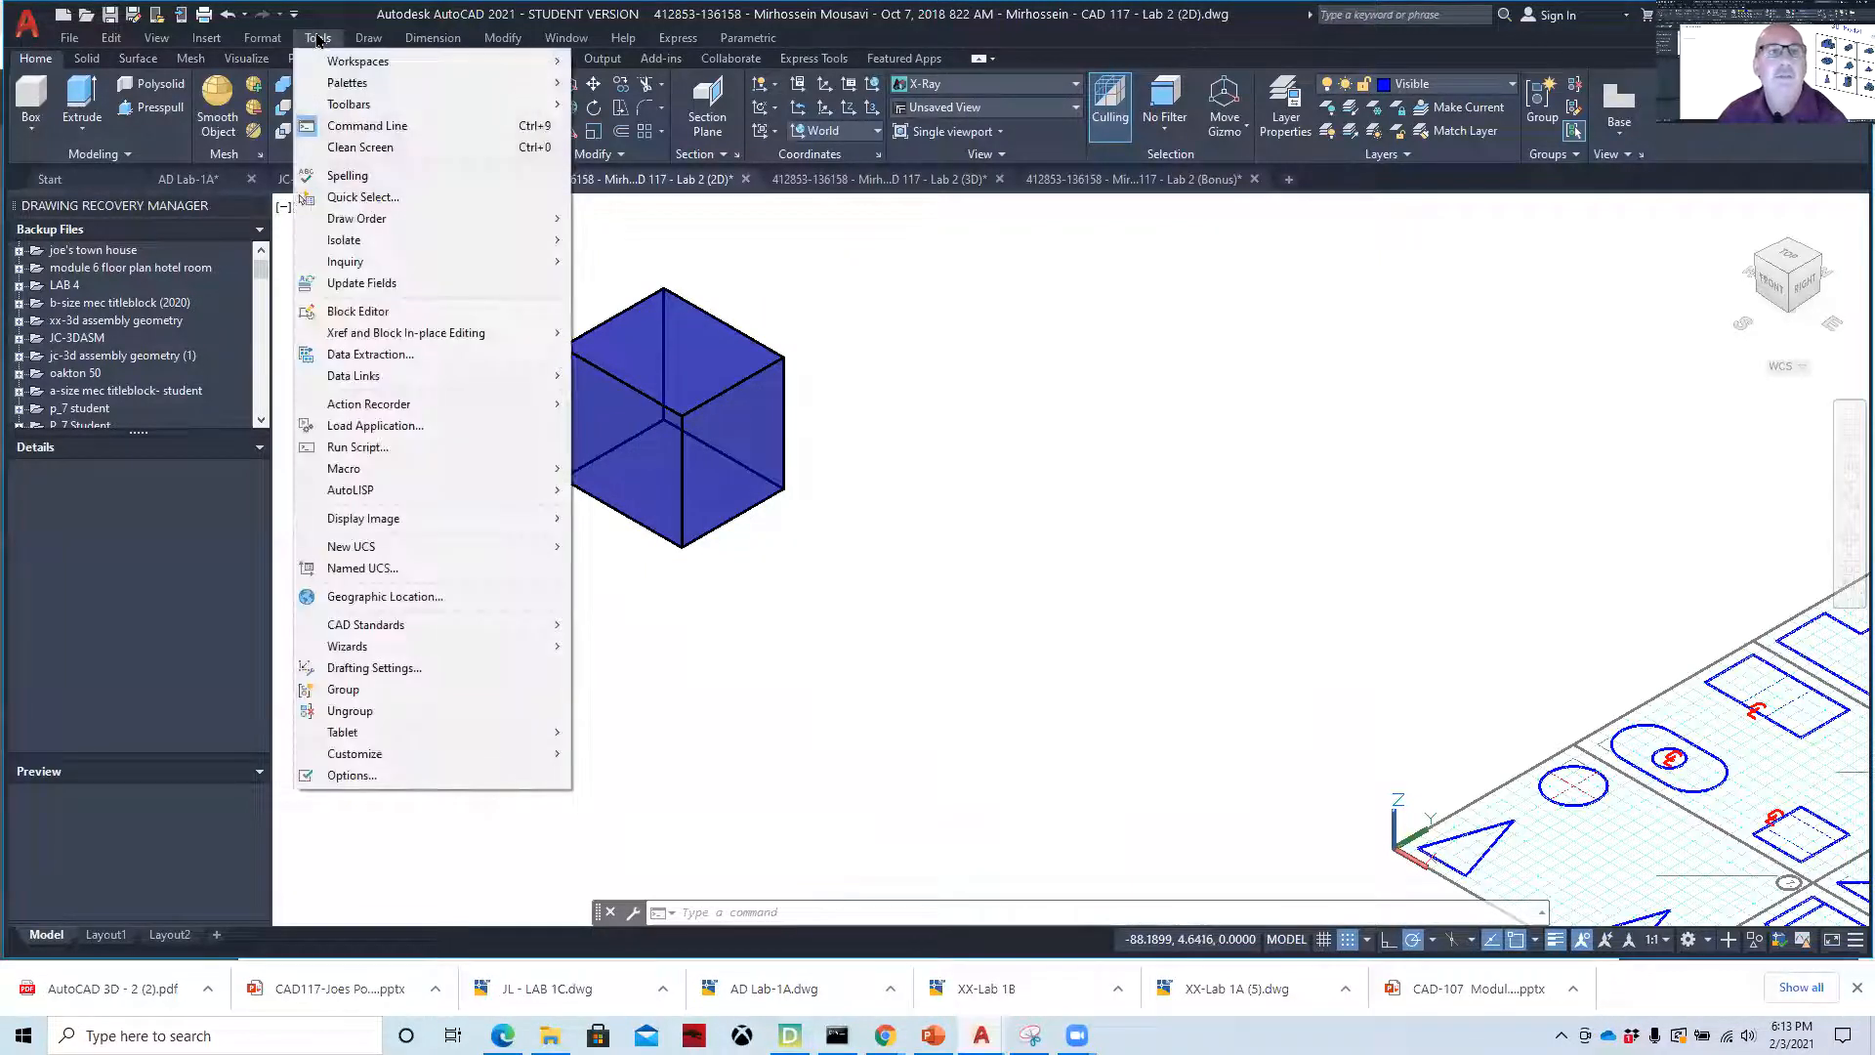
mouse_move(342, 112)
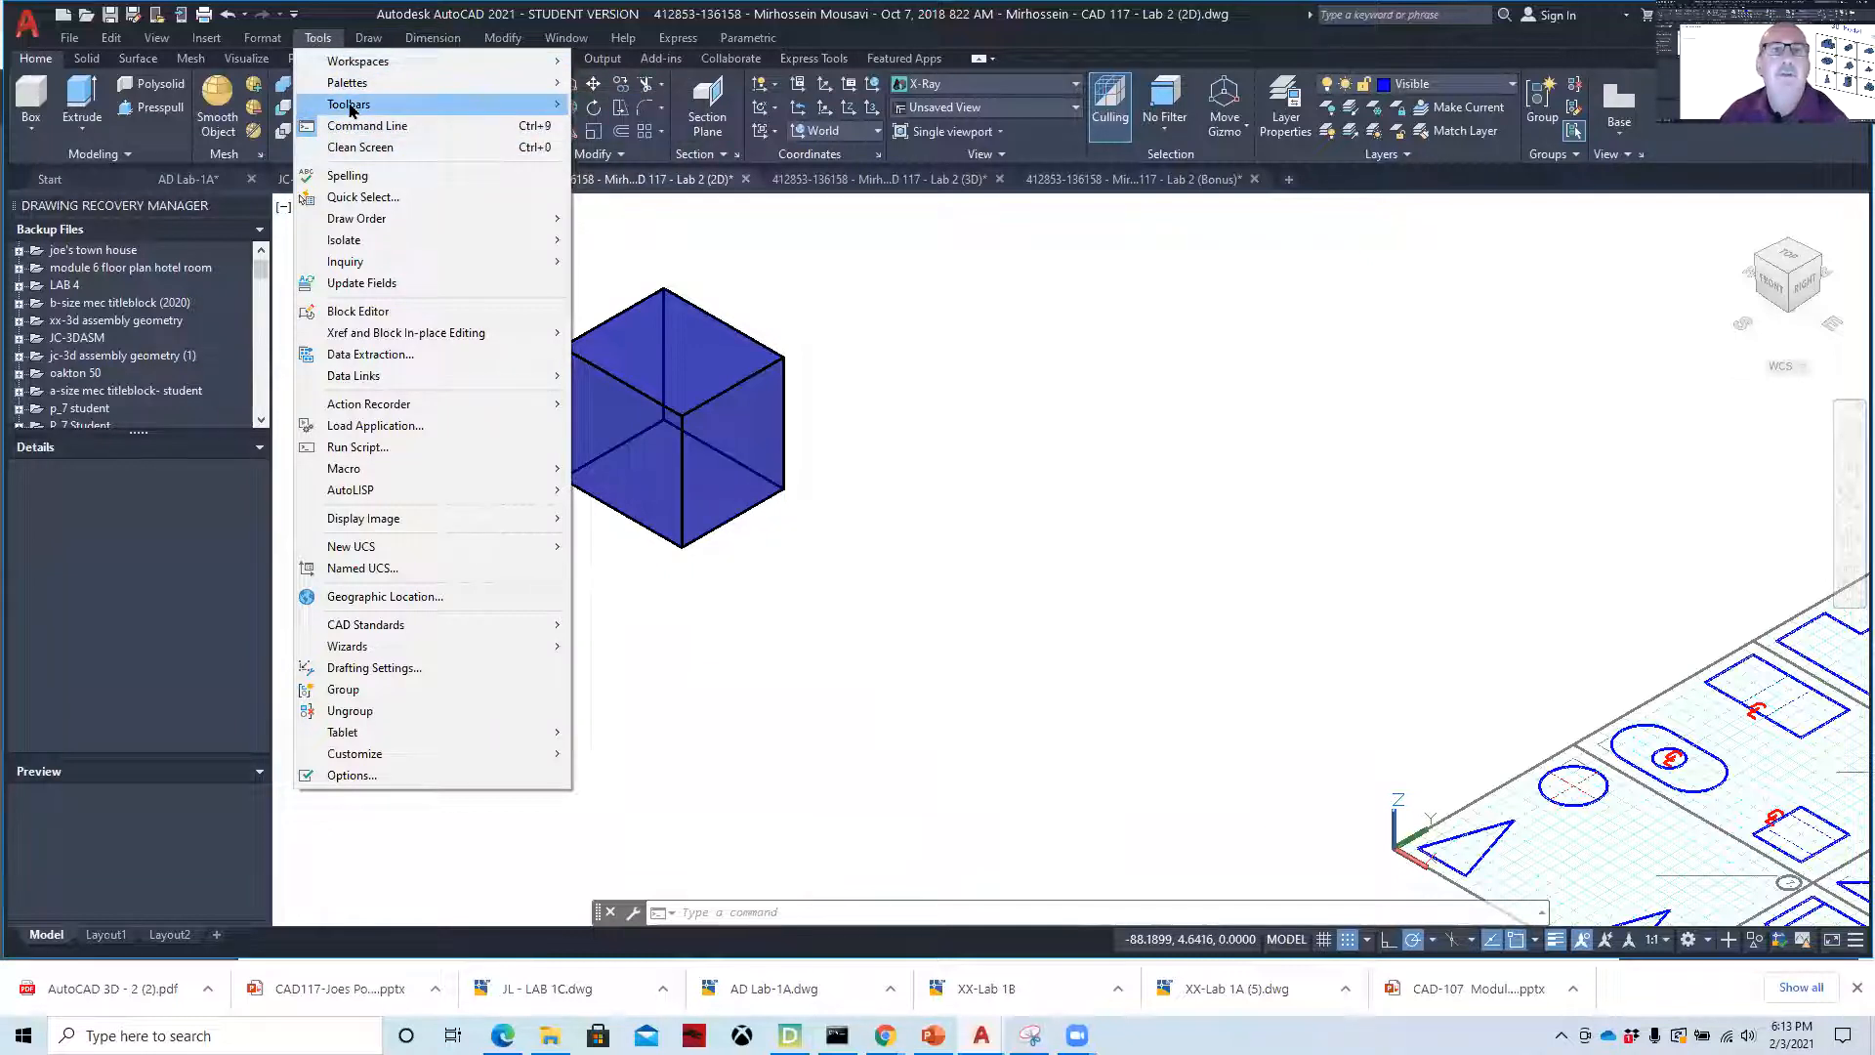
mouse_move(617, 107)
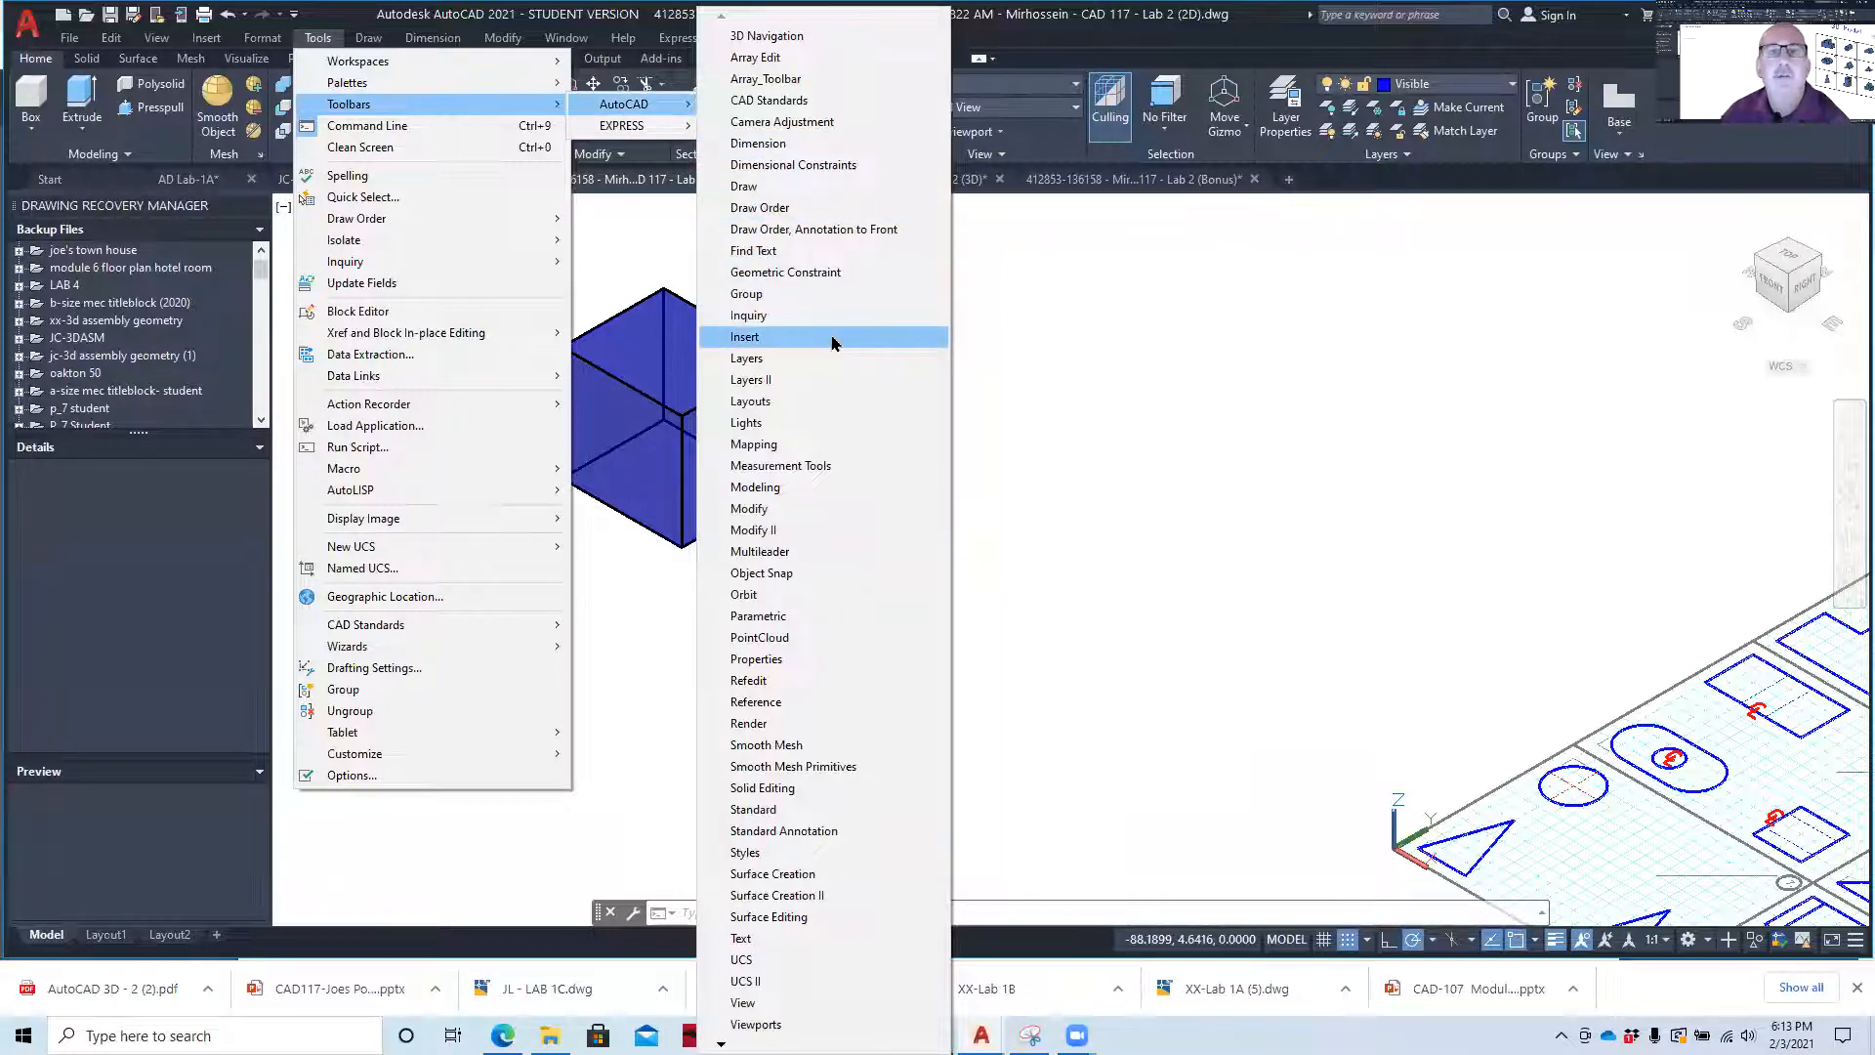
left_click(771, 659)
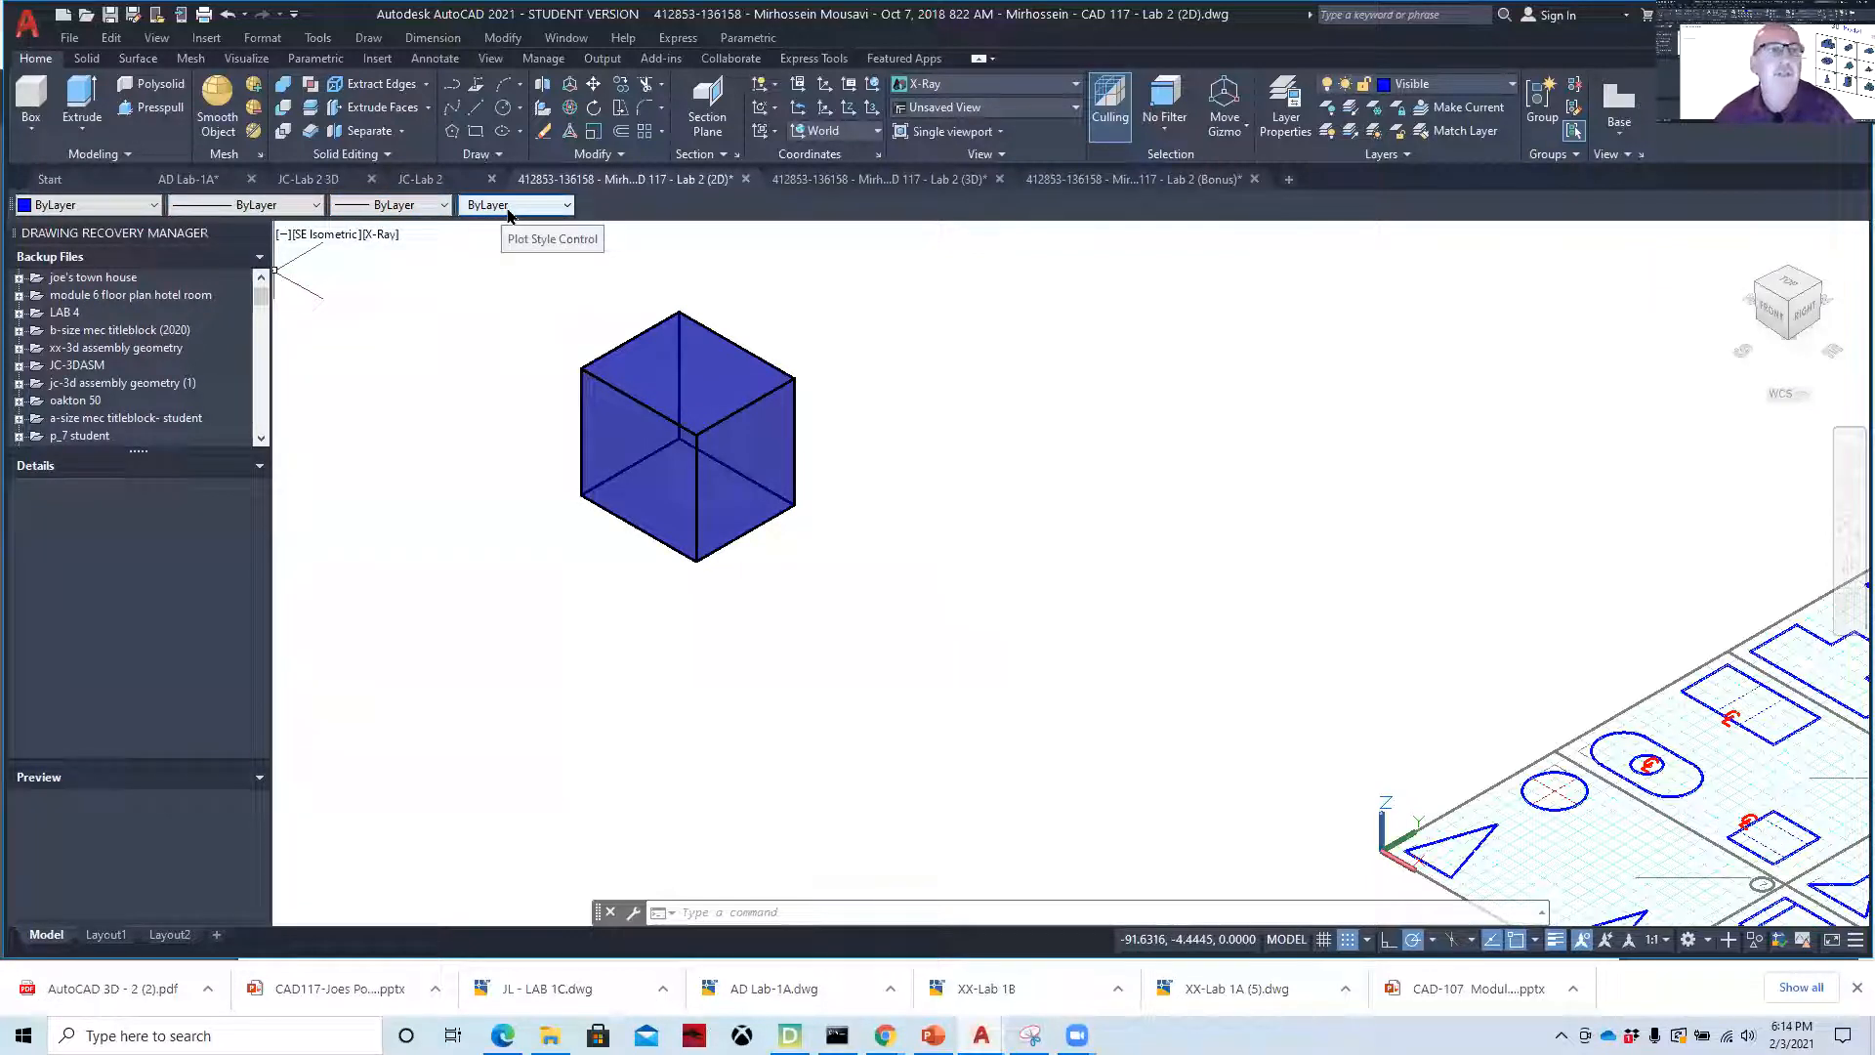
- Draw a solid cylinder about 11 units high beside the box, using Green as the current object color
left_click(93, 205)
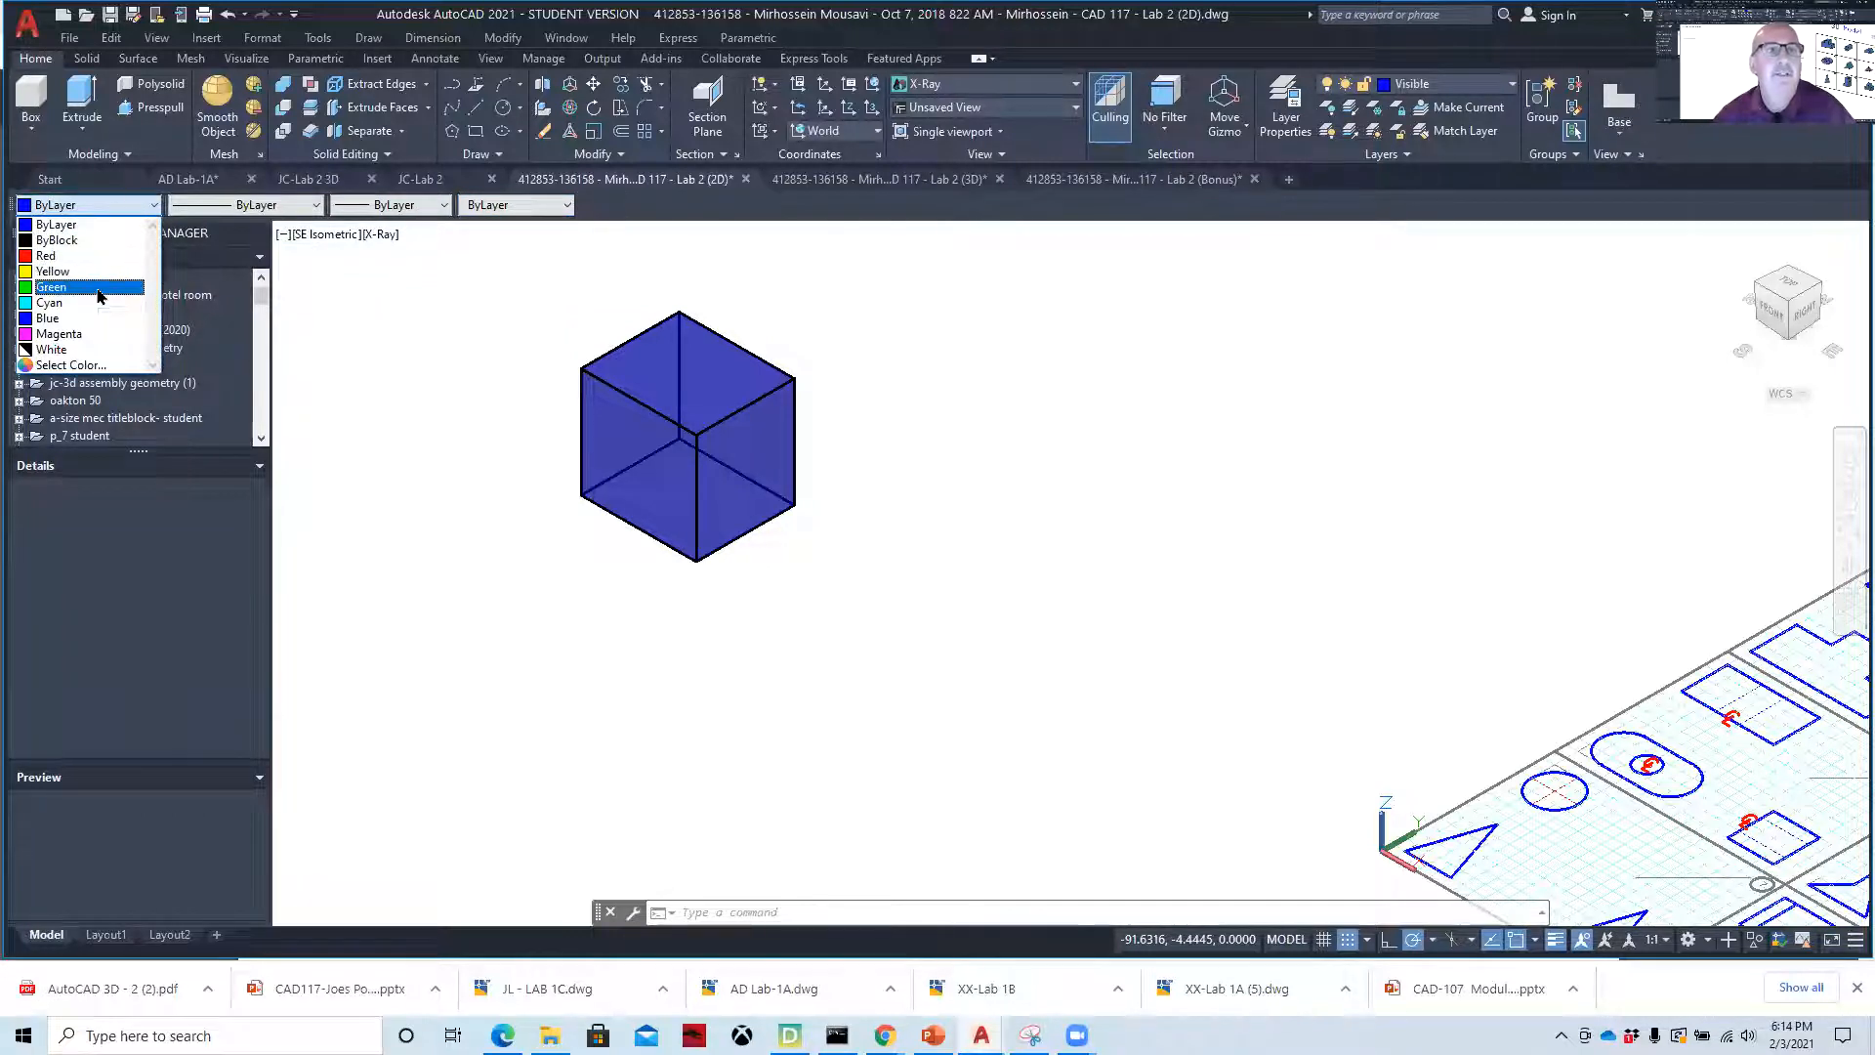
left_click(99, 287)
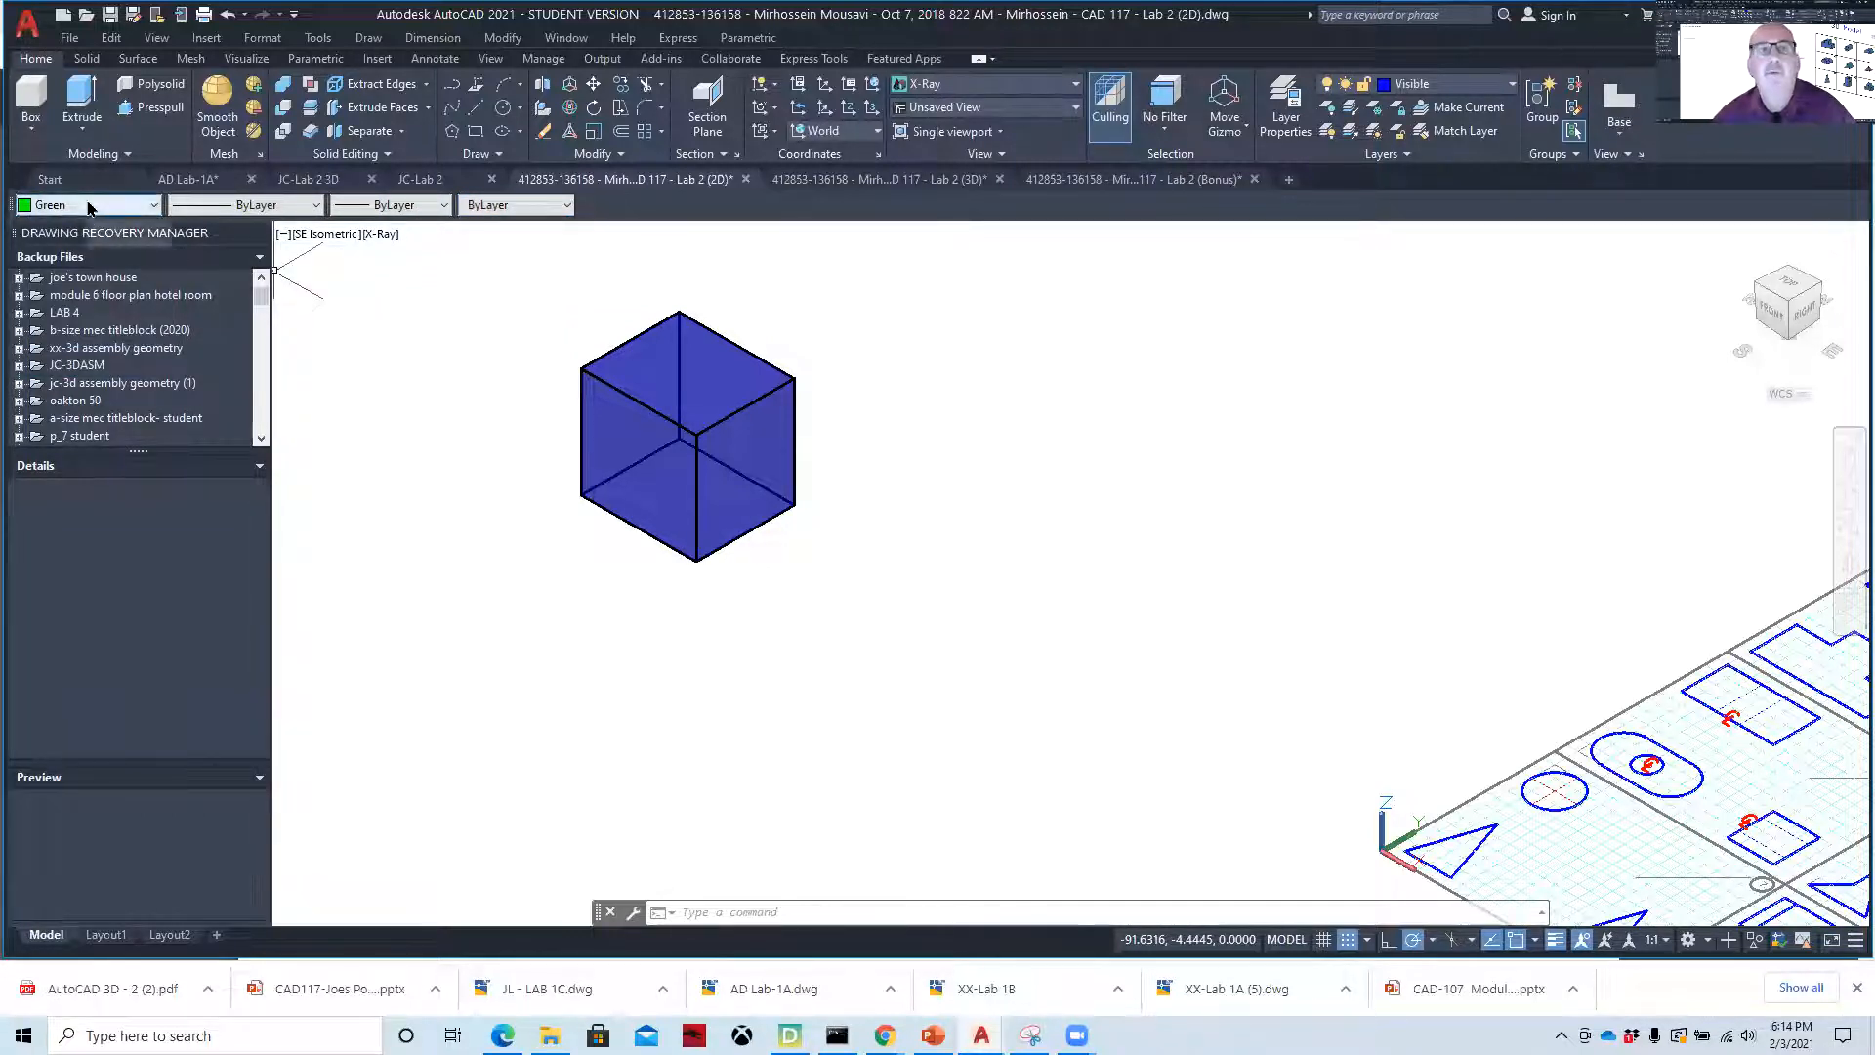
left_click(29, 137)
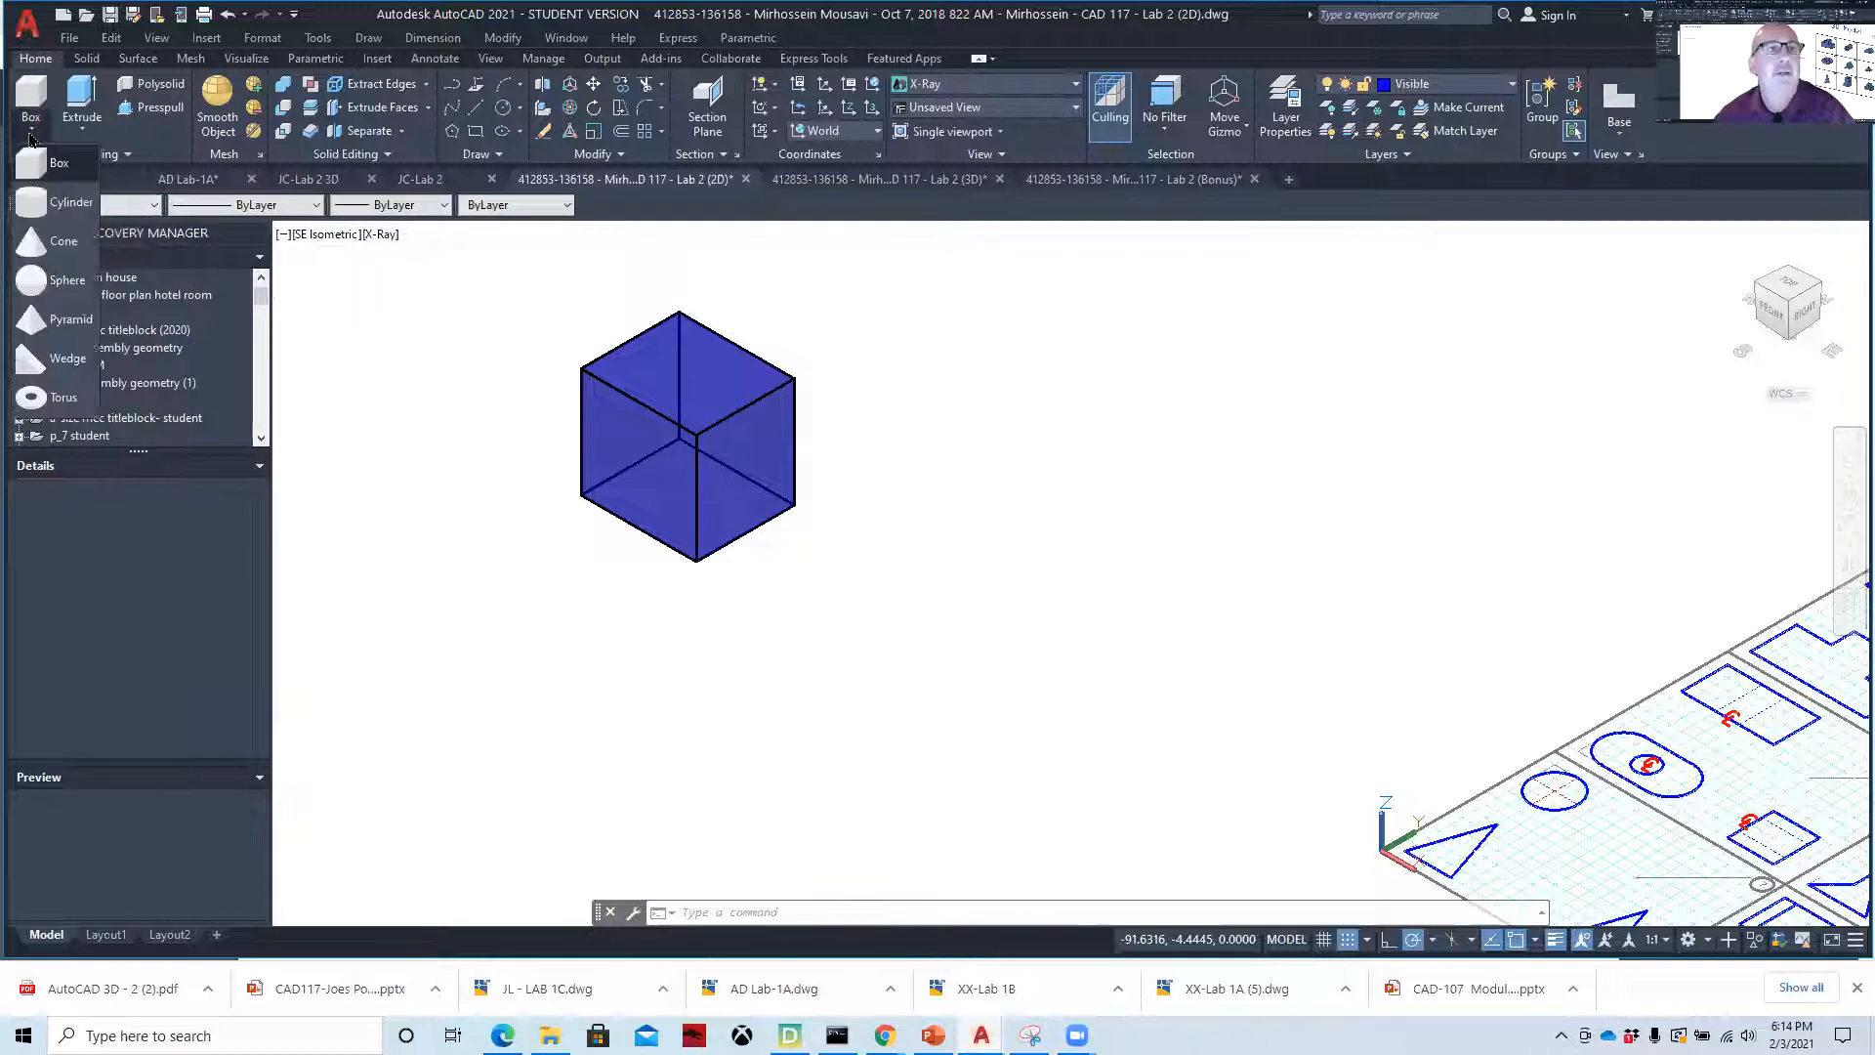
left_click(56, 208)
left_click(1018, 448)
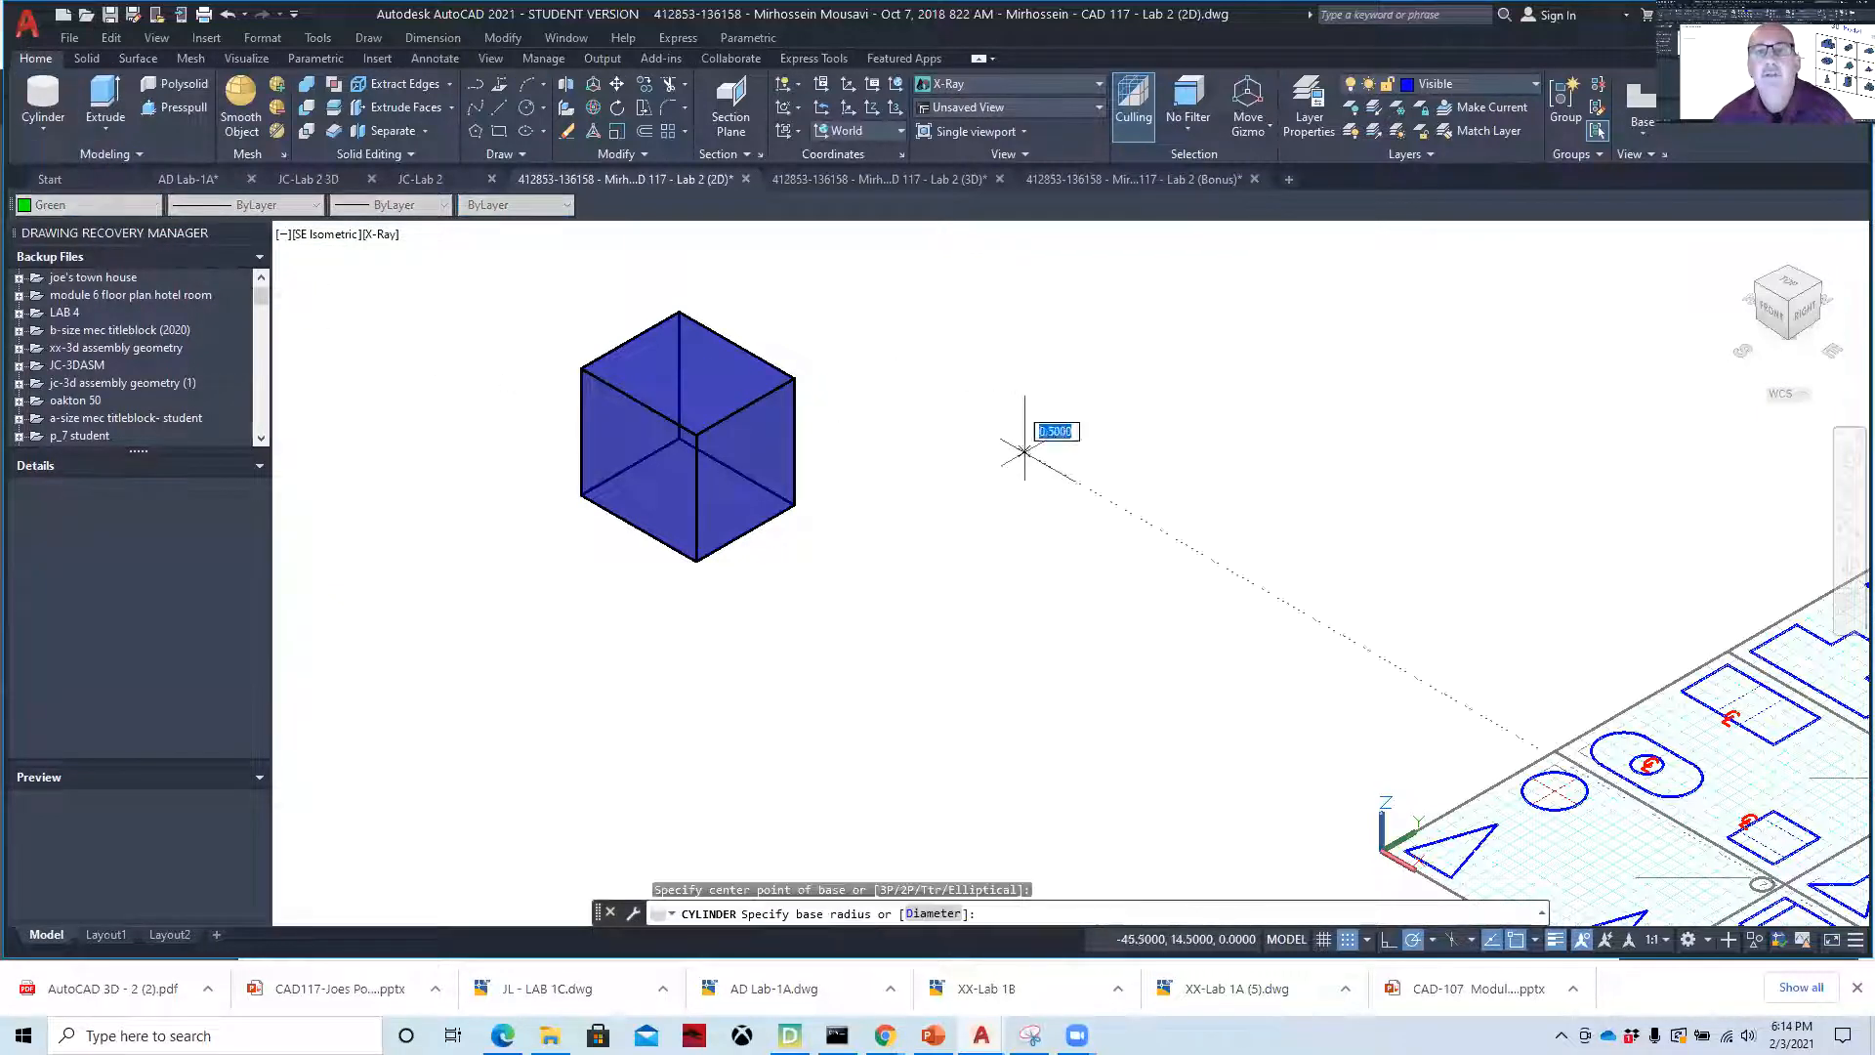
left_click(1088, 451)
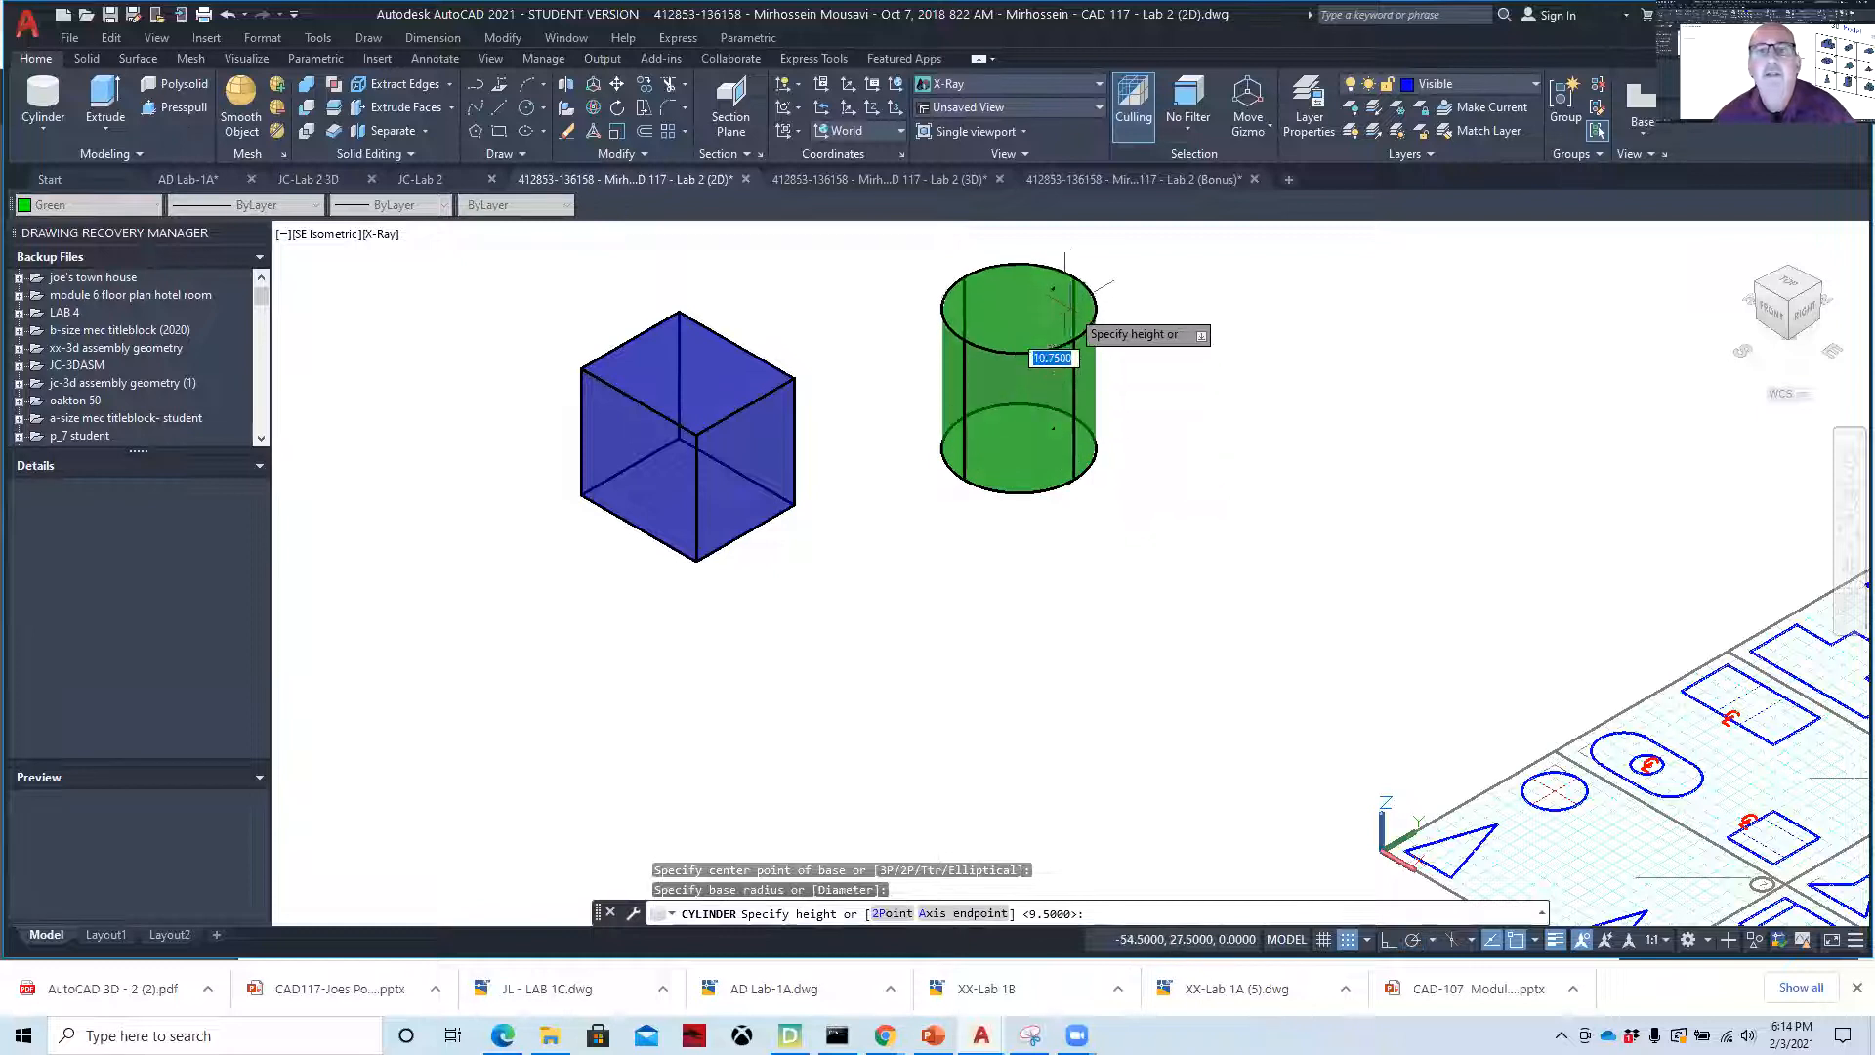
left_click(1089, 369)
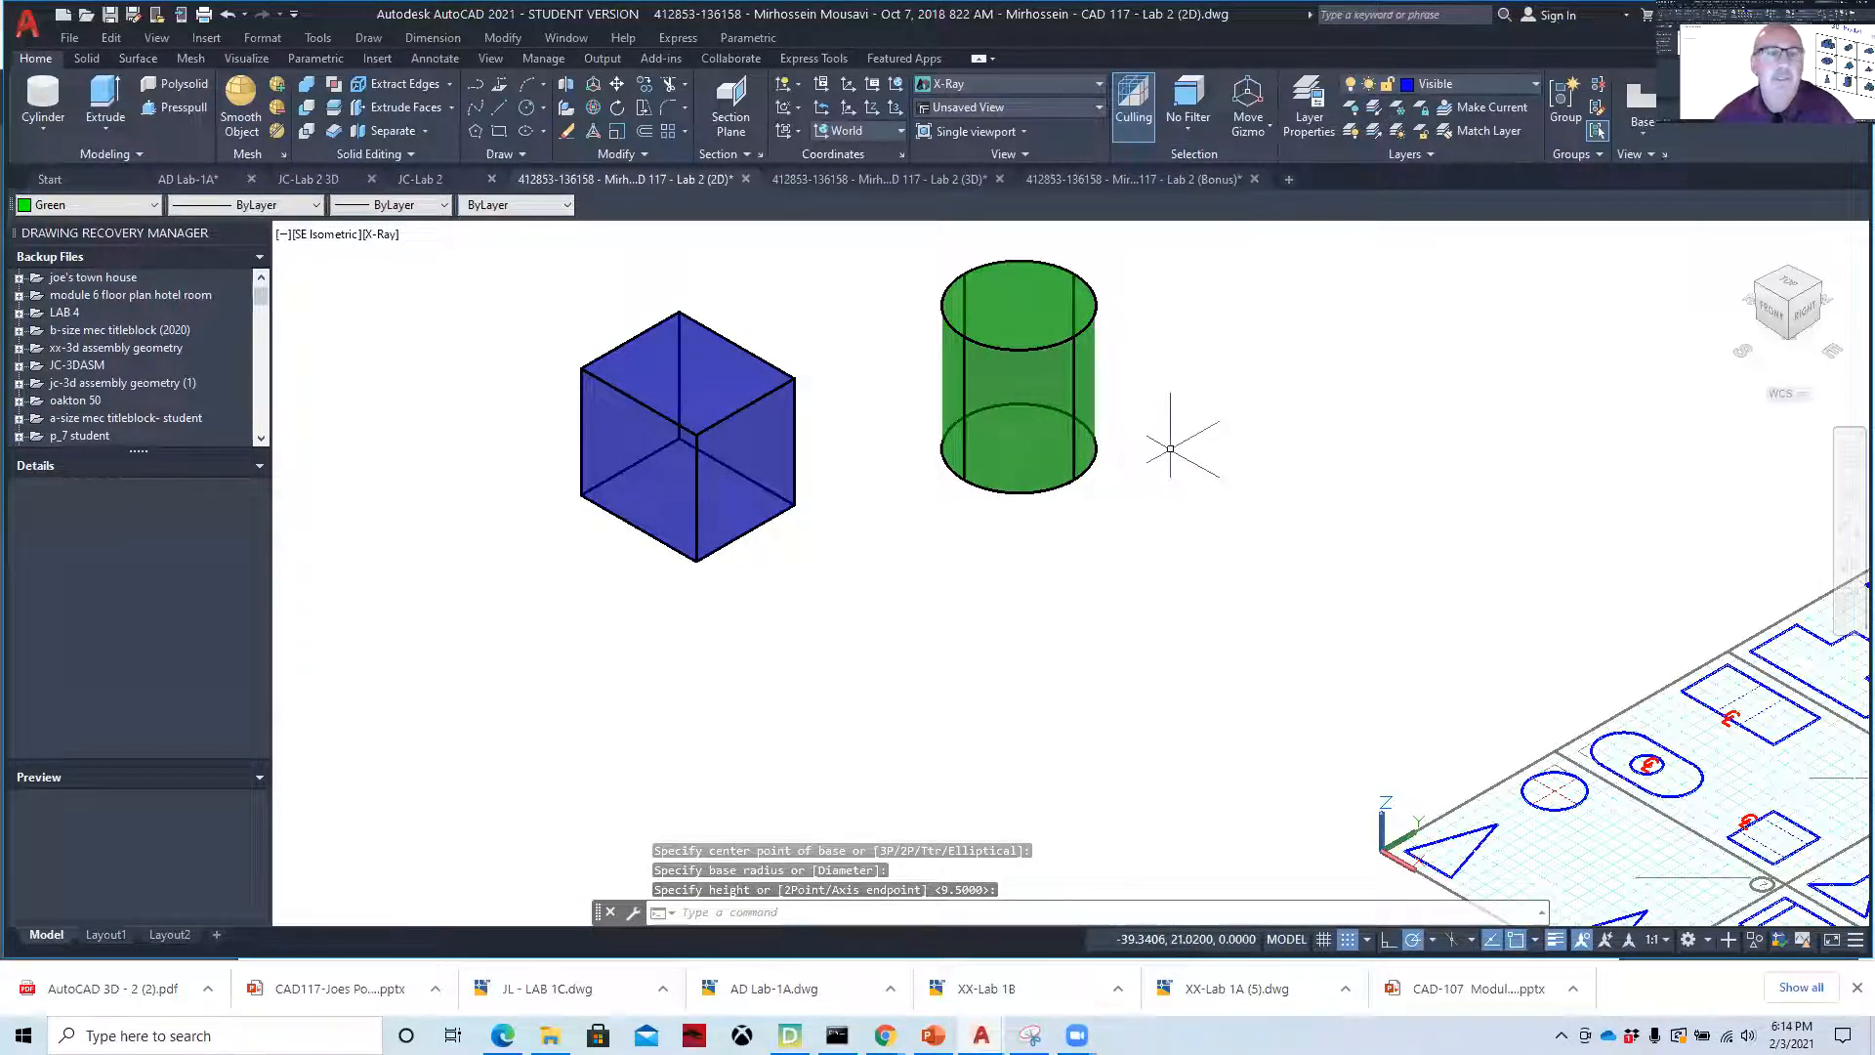
- Open AutoCAD 3D - 2 (2).pdf and examine Figure 2-2 at 200% for the dimensions needed to draw each solid primitive
left_click(170, 989)
scroll(697, 618, "down", 20)
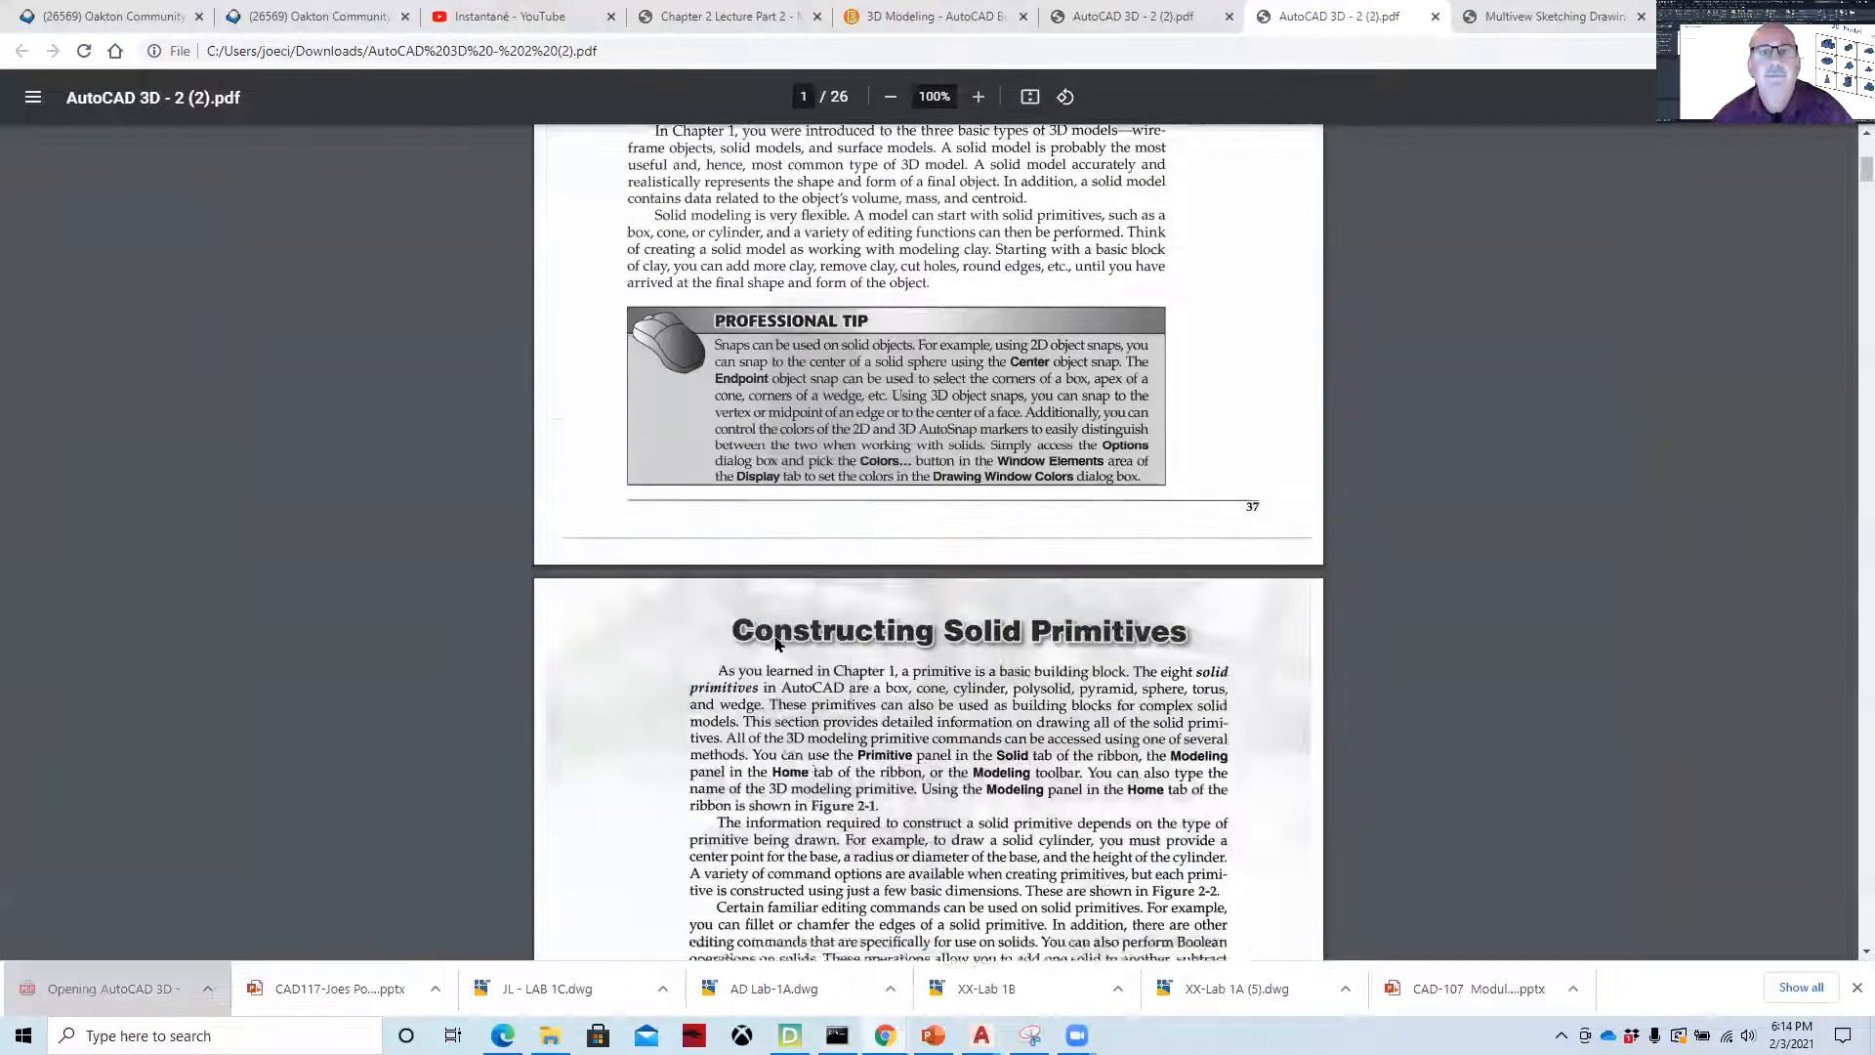
scroll(810, 644, "down", 2)
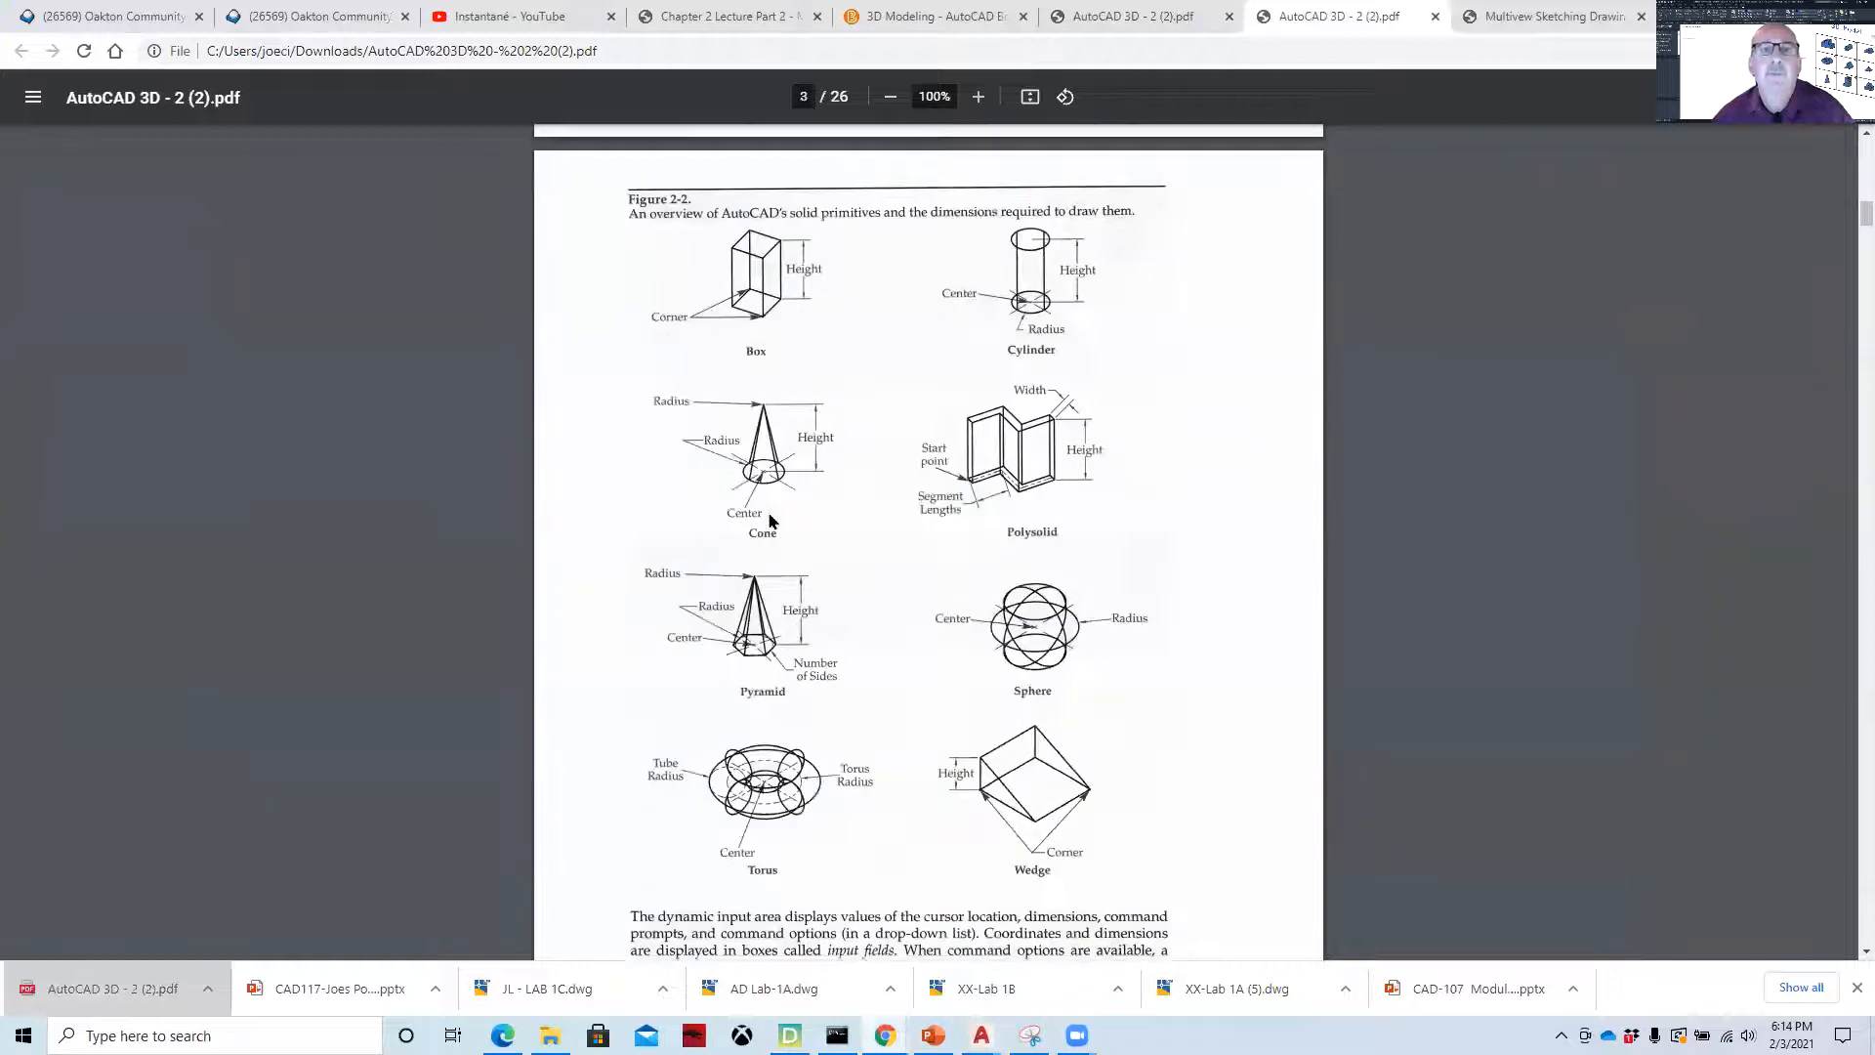
left_click(976, 100)
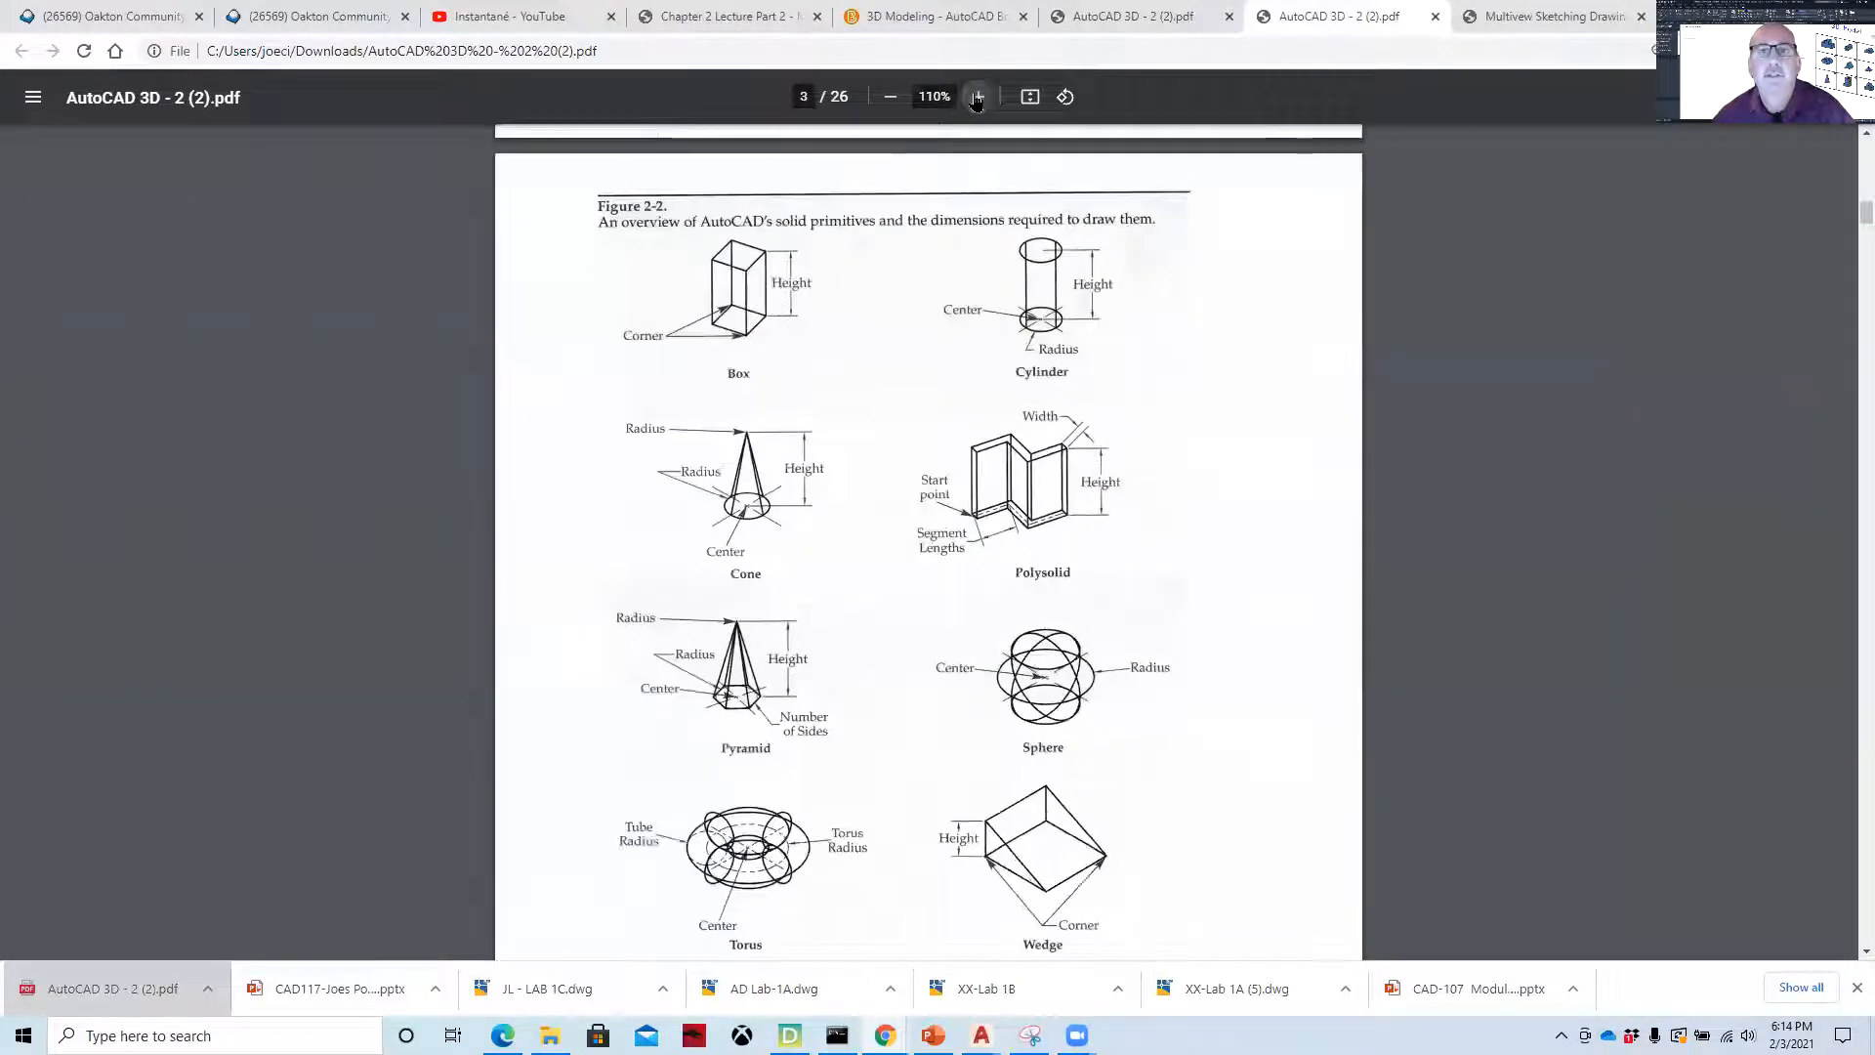
left_click(977, 99)
left_click(976, 100)
left_click(976, 100)
left_click(976, 100)
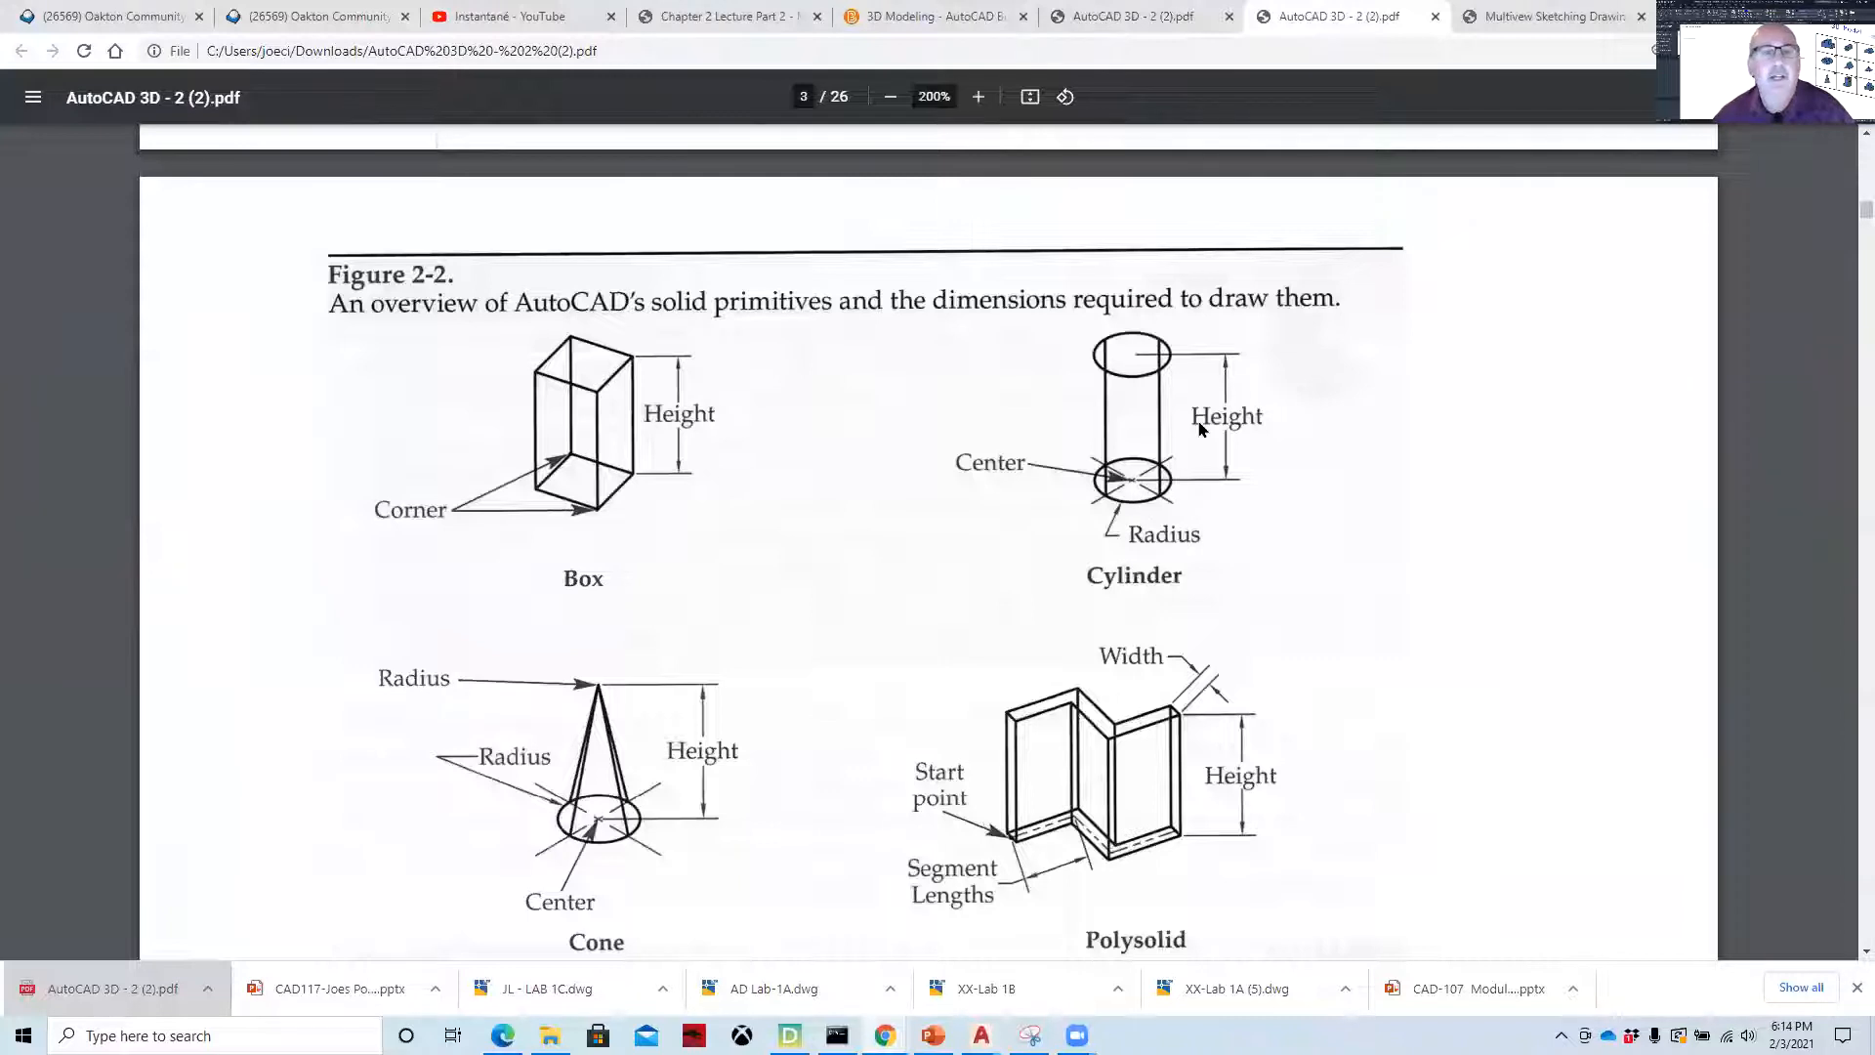
scroll(574, 598, "down", 3)
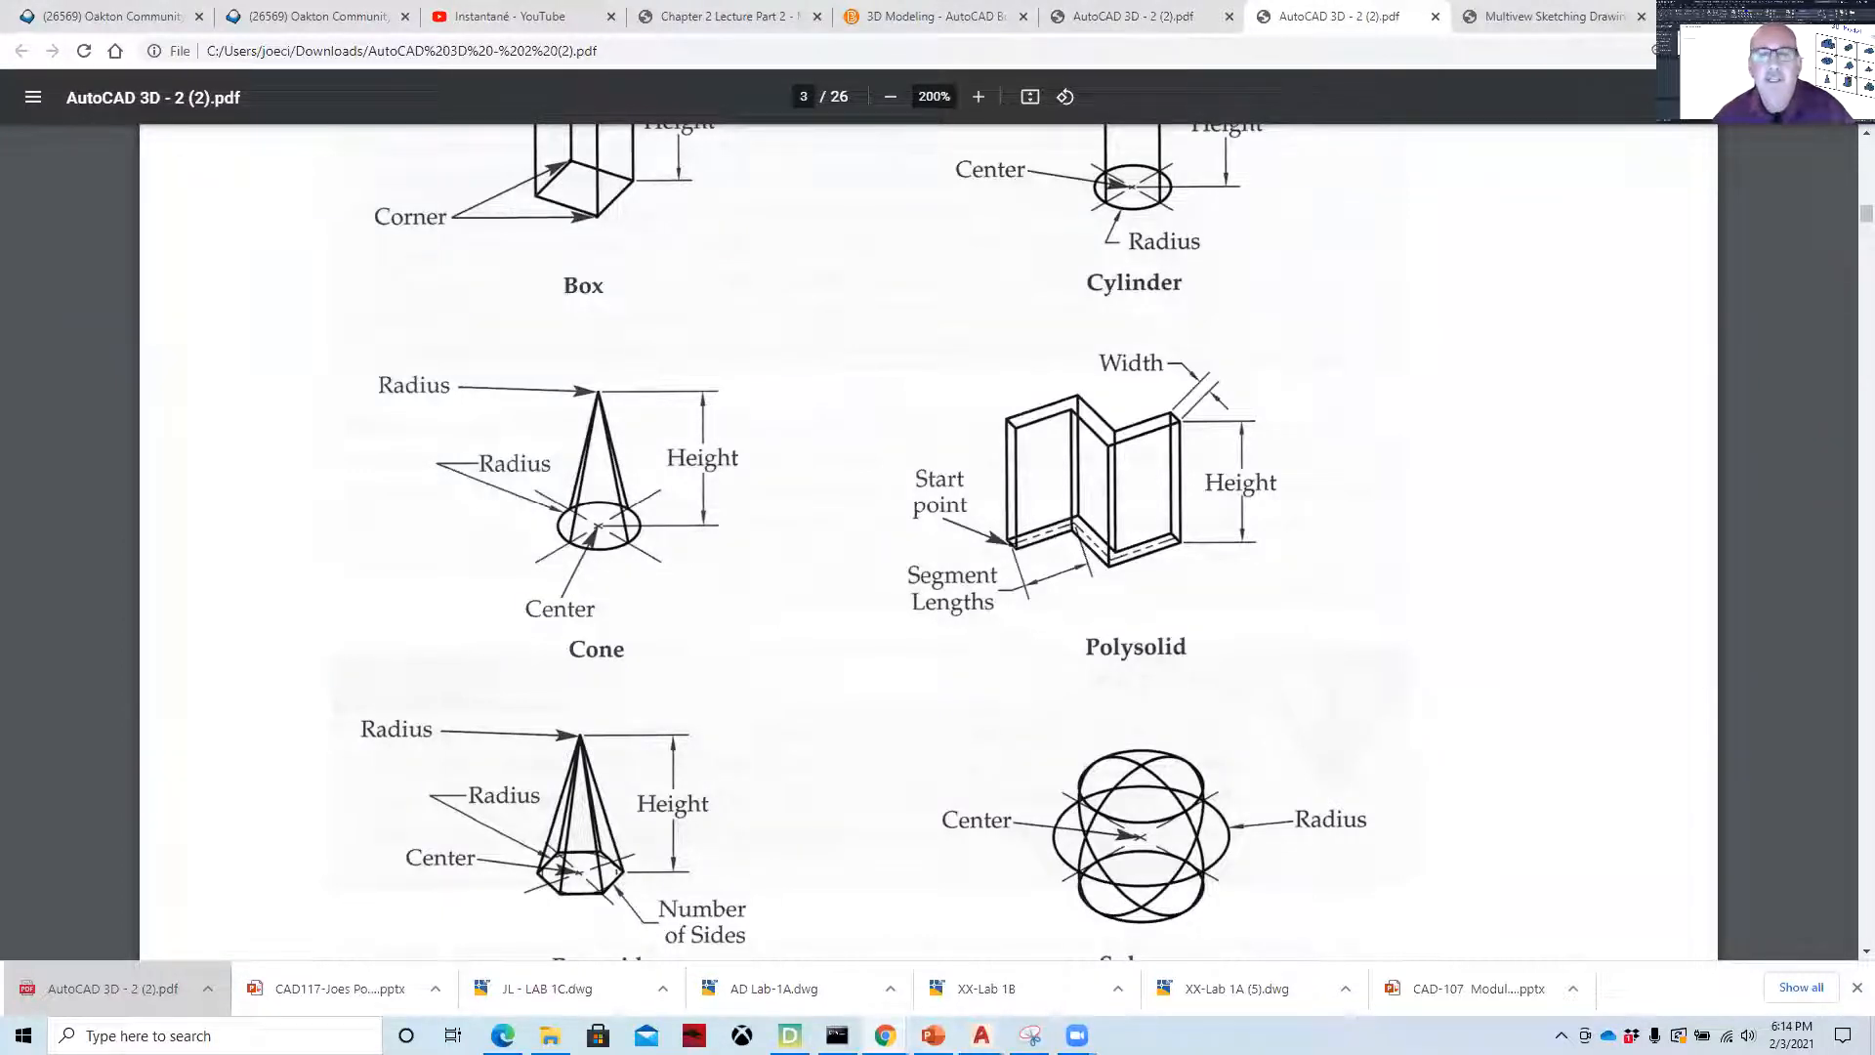
- Switch to AutoCAD and draw a solid cone below the box and cylinder, truncated with a top radius, base radius about 6.05, height about 9.5 units
mouse_move(981, 1035)
left_click(1079, 955)
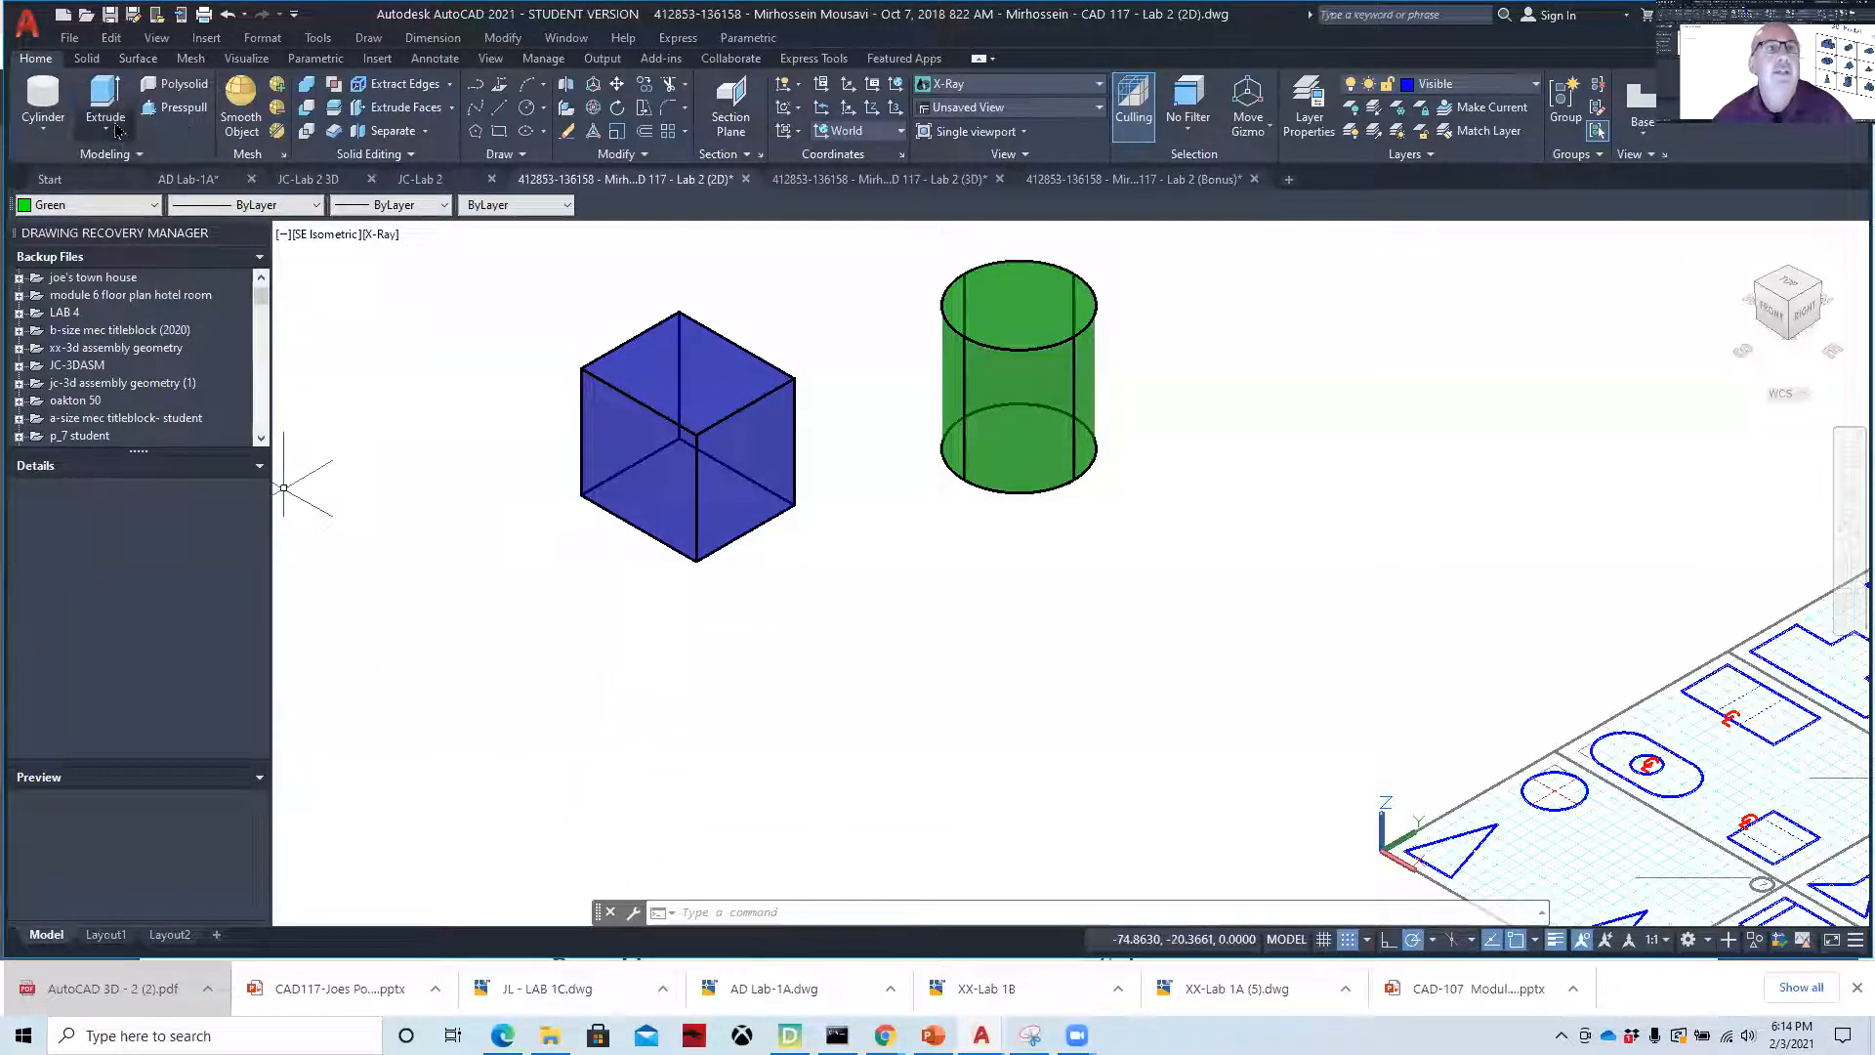
left_click(51, 137)
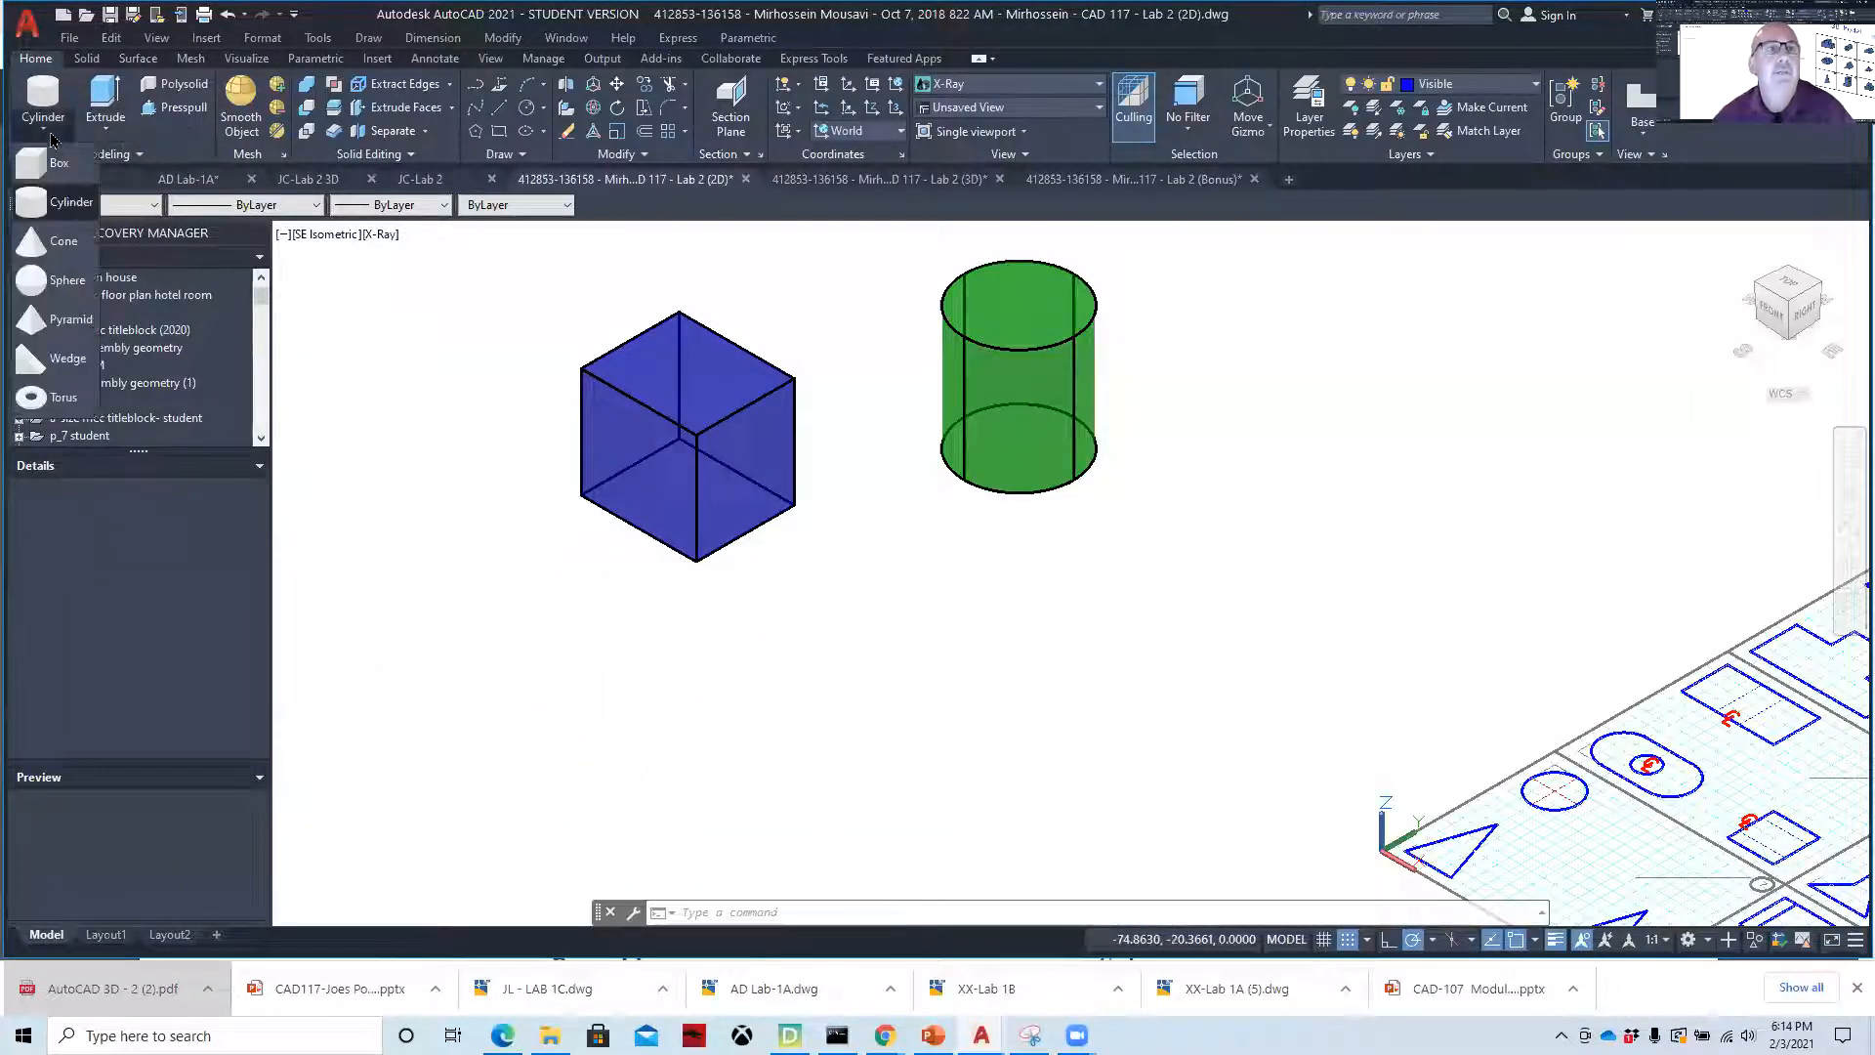
left_click(61, 252)
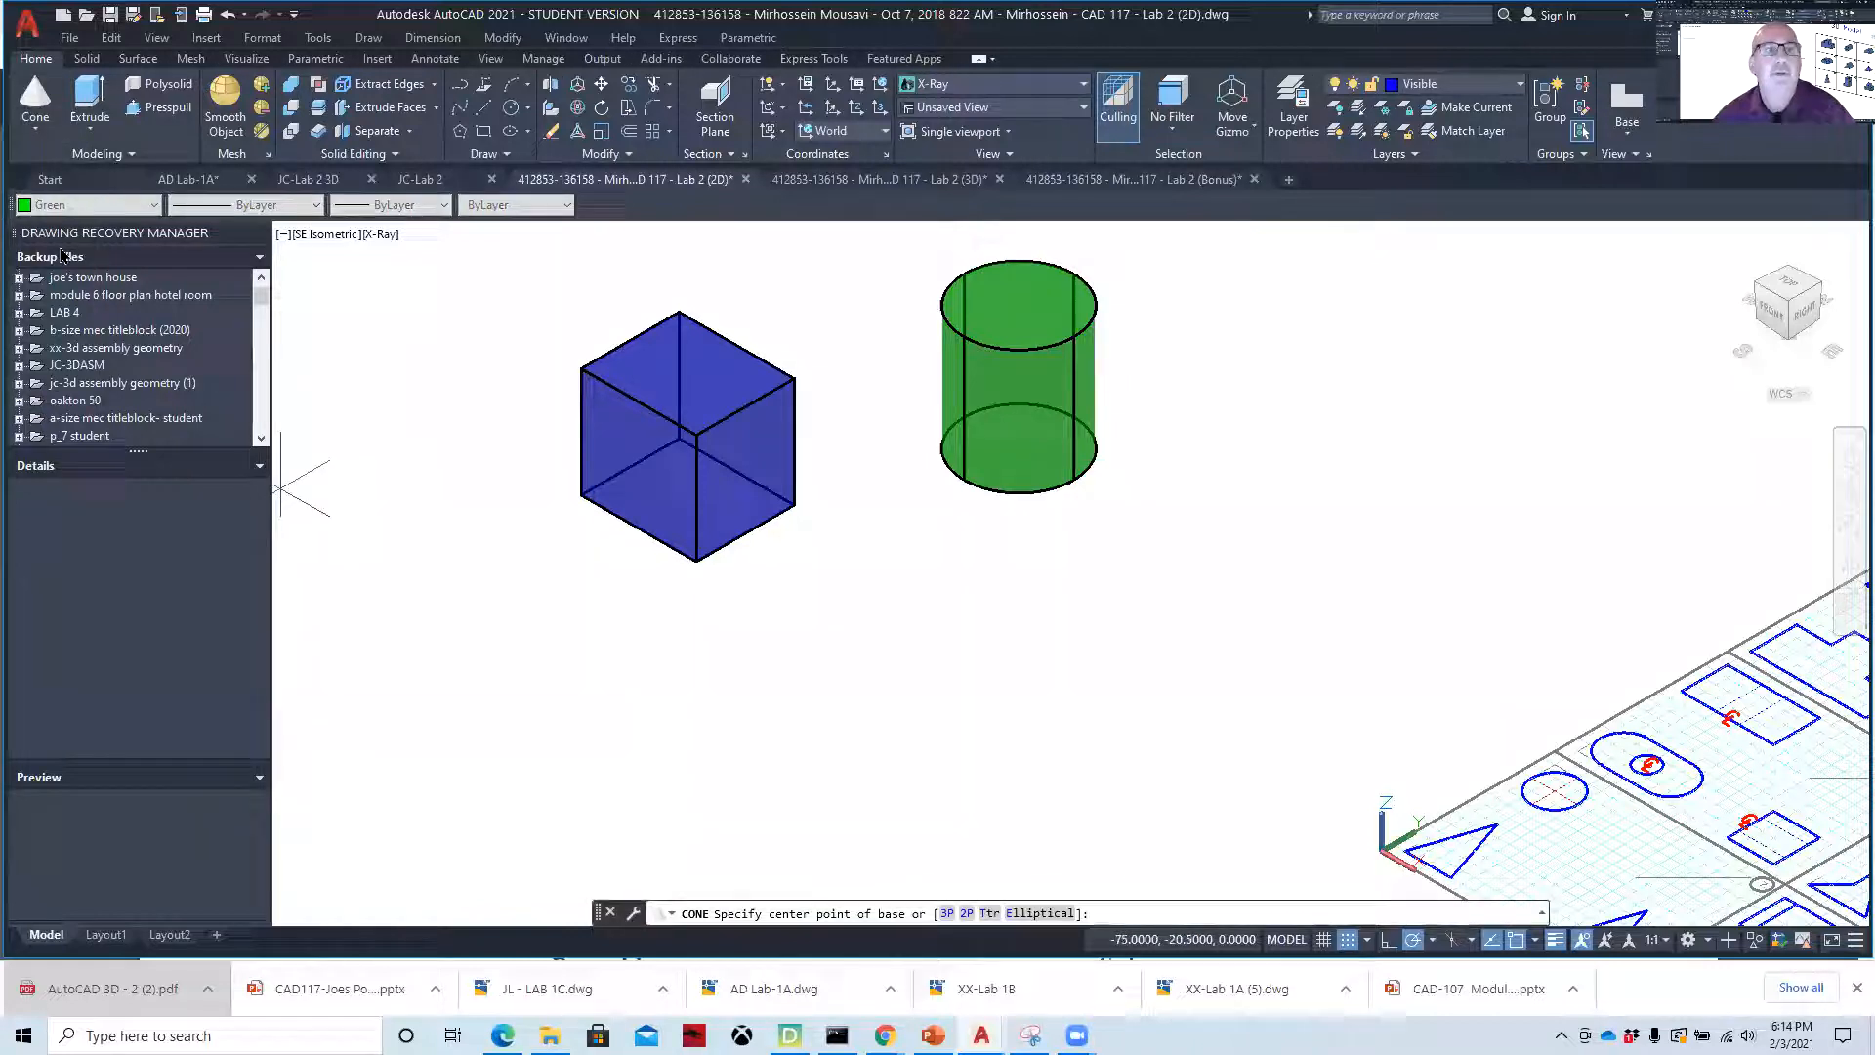
left_click(891, 716)
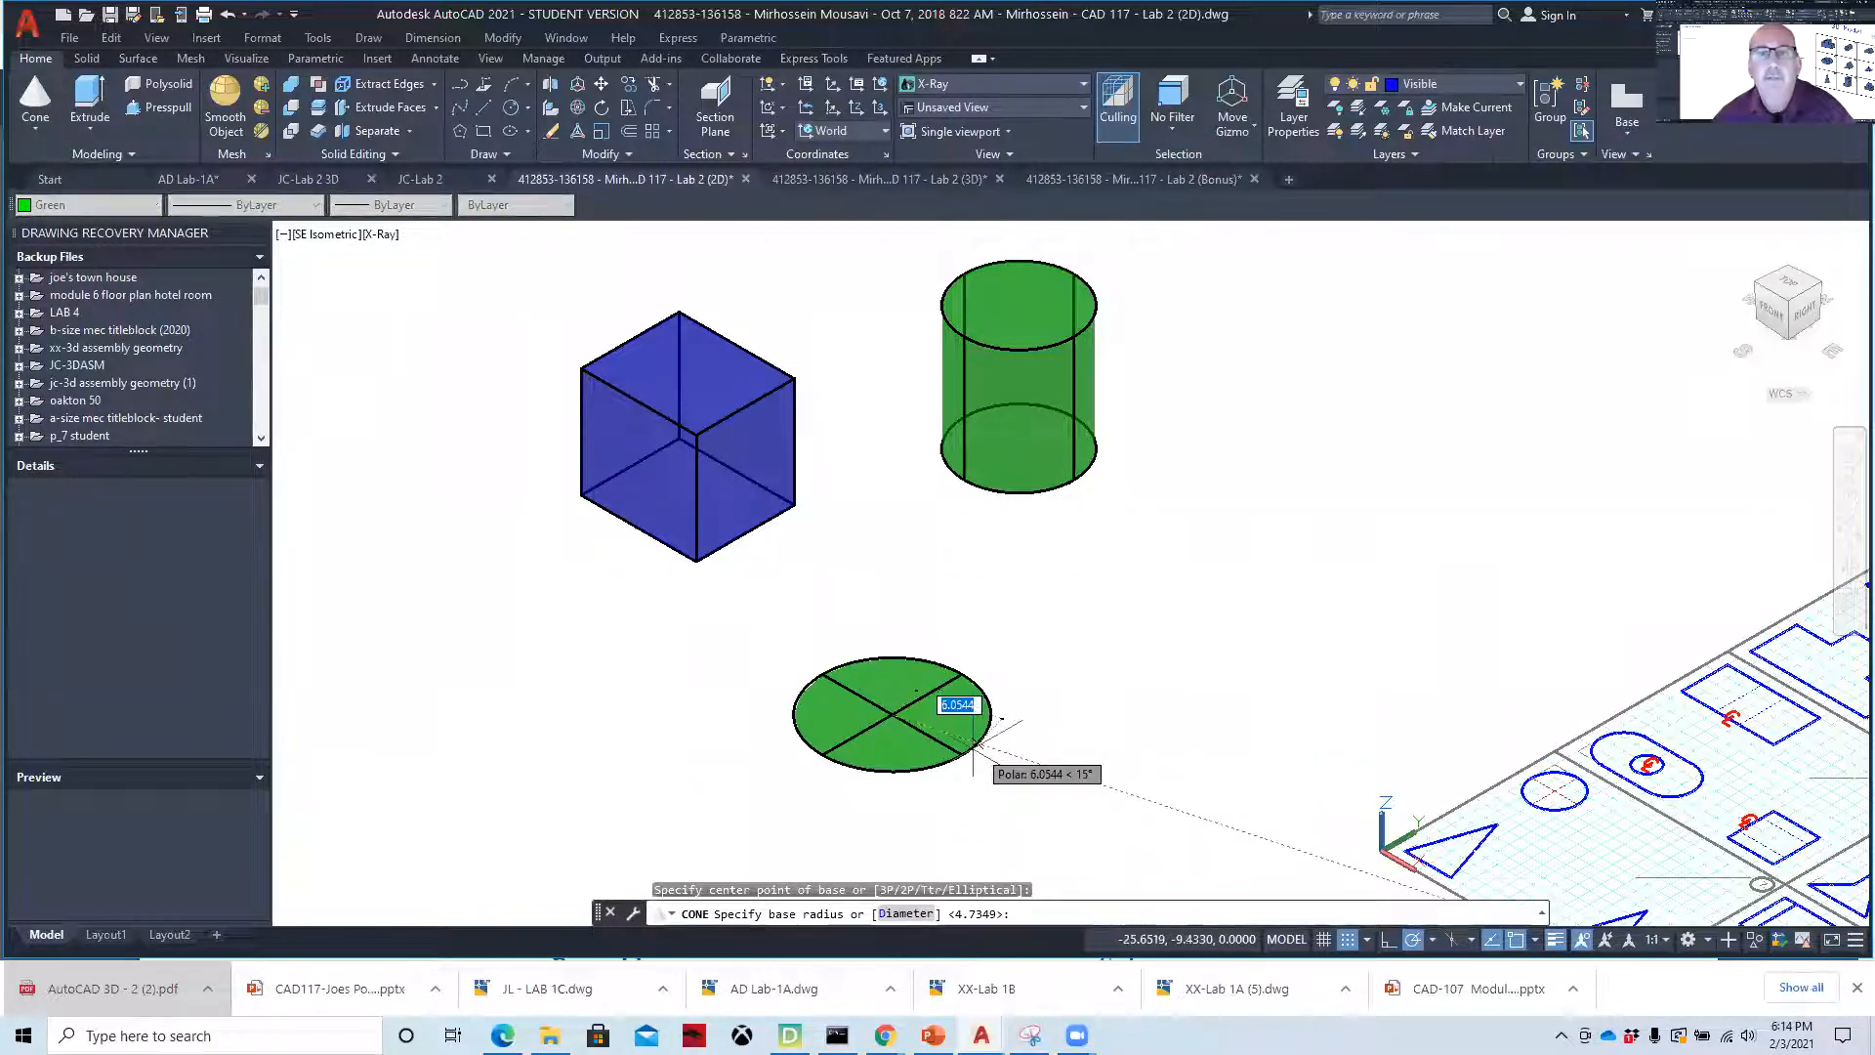
left_click(974, 744)
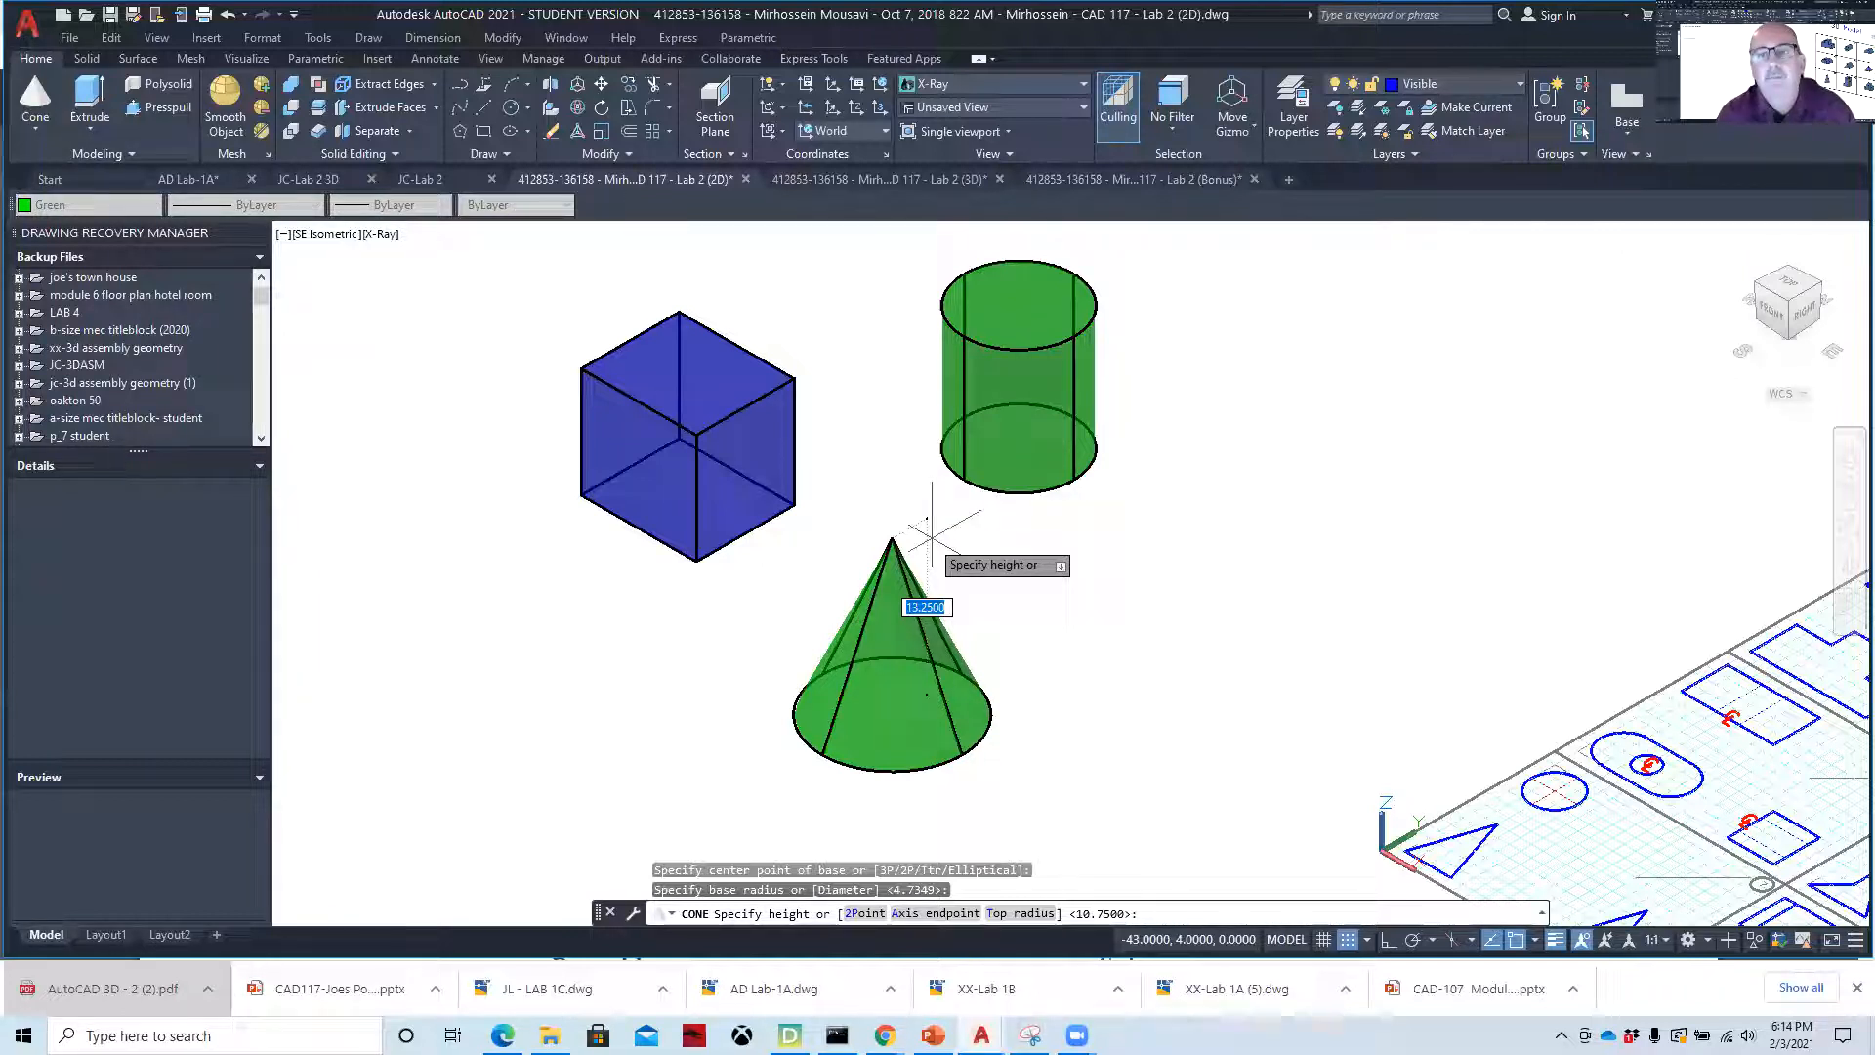
key("Down")
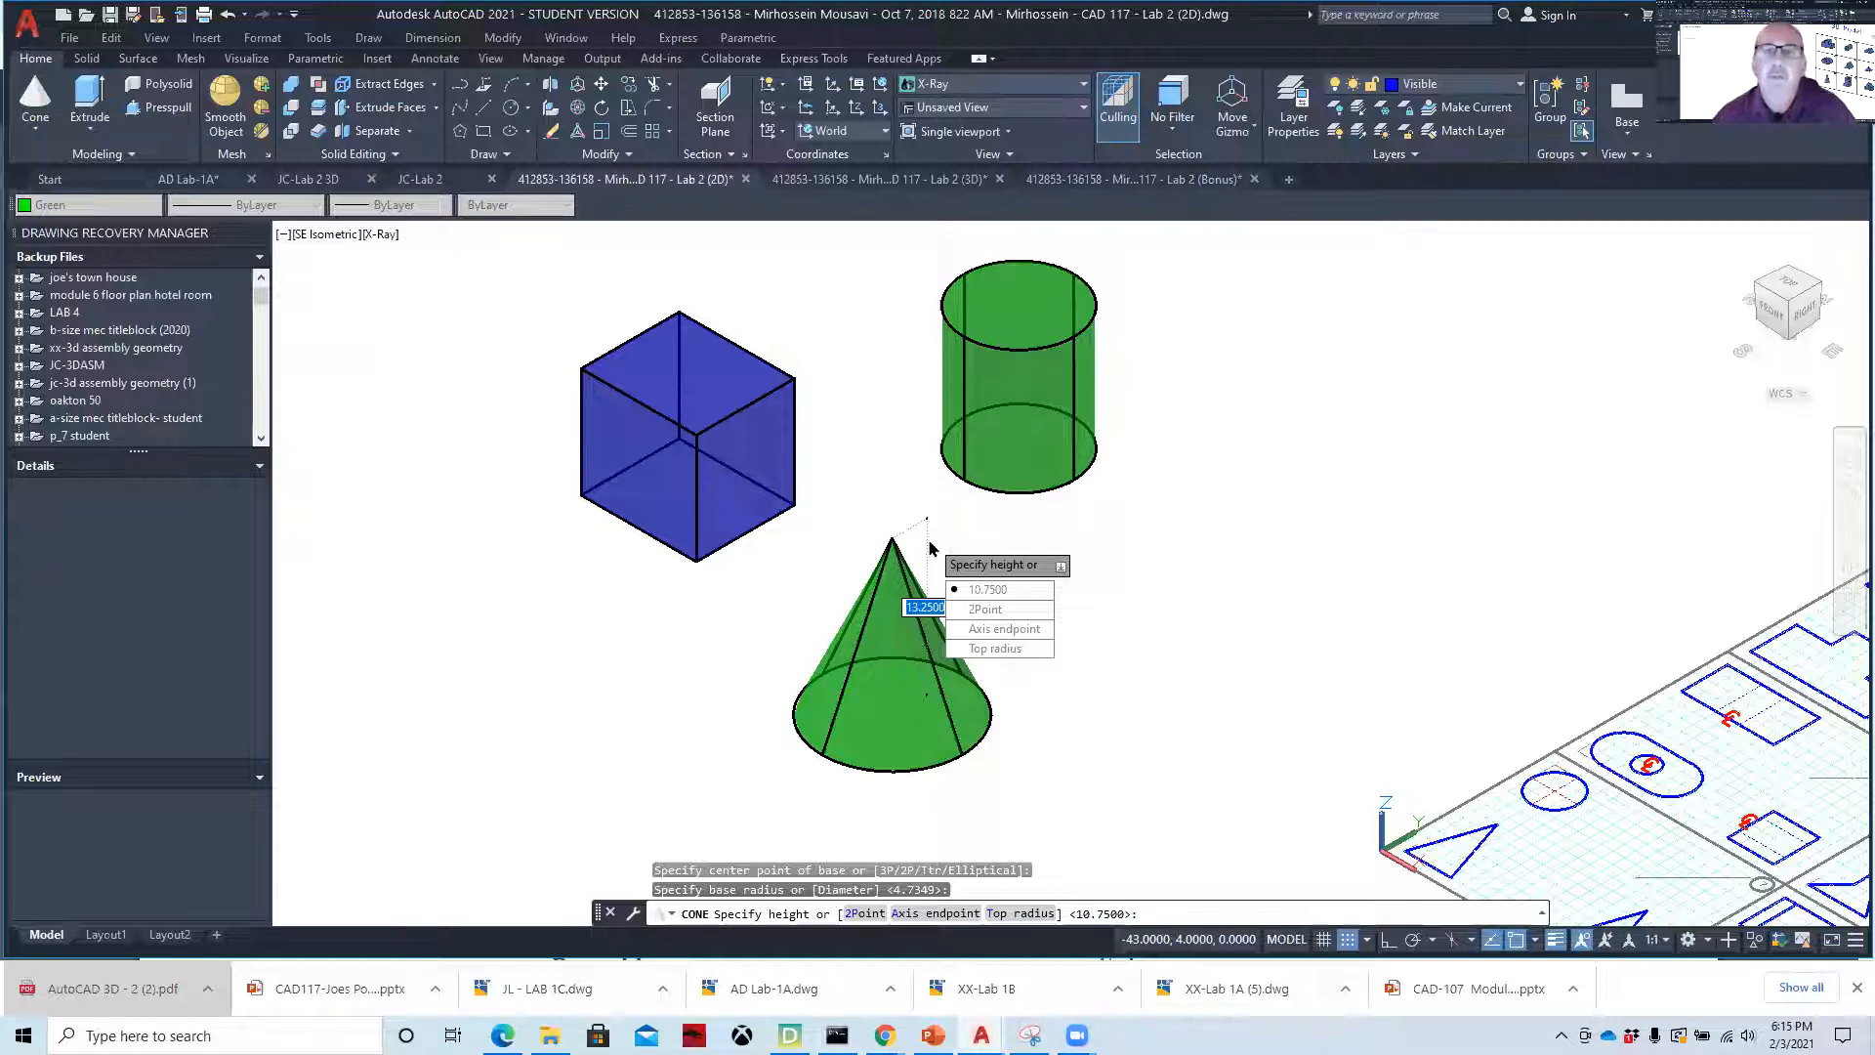
left_click(1003, 649)
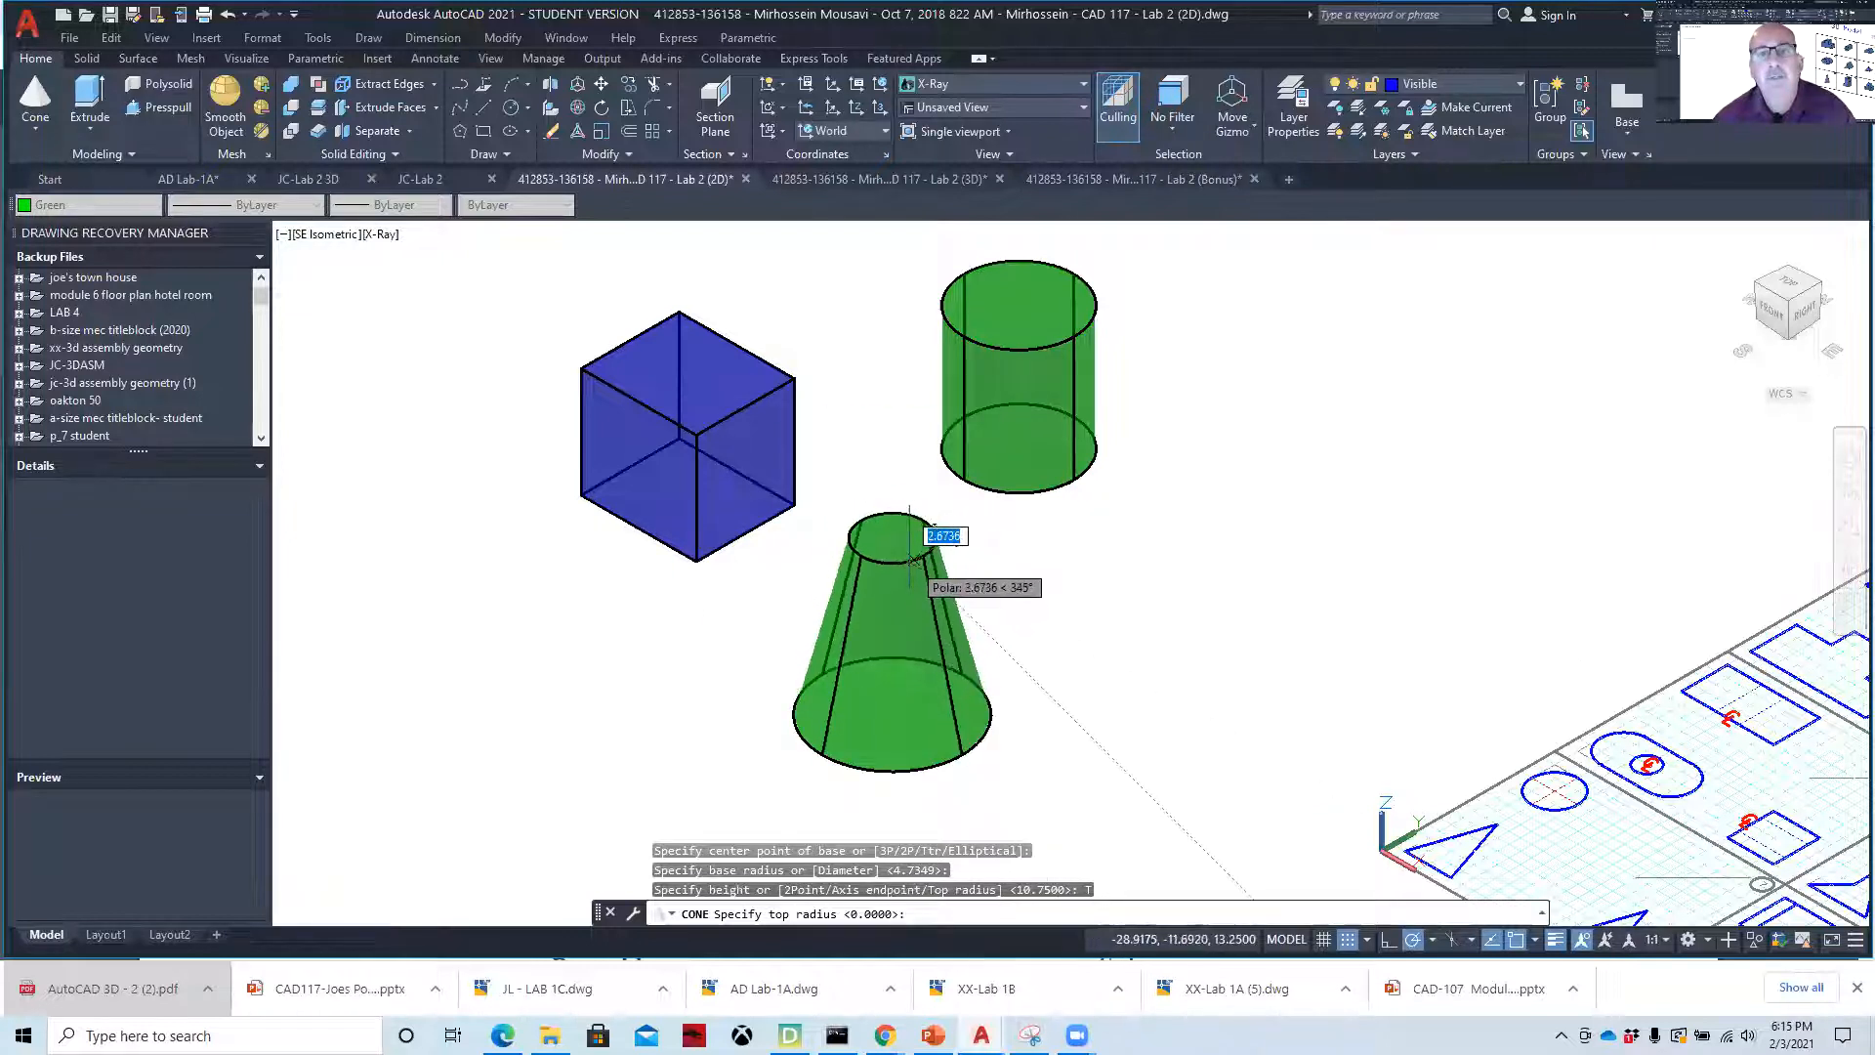
left_click(910, 561)
left_click(944, 588)
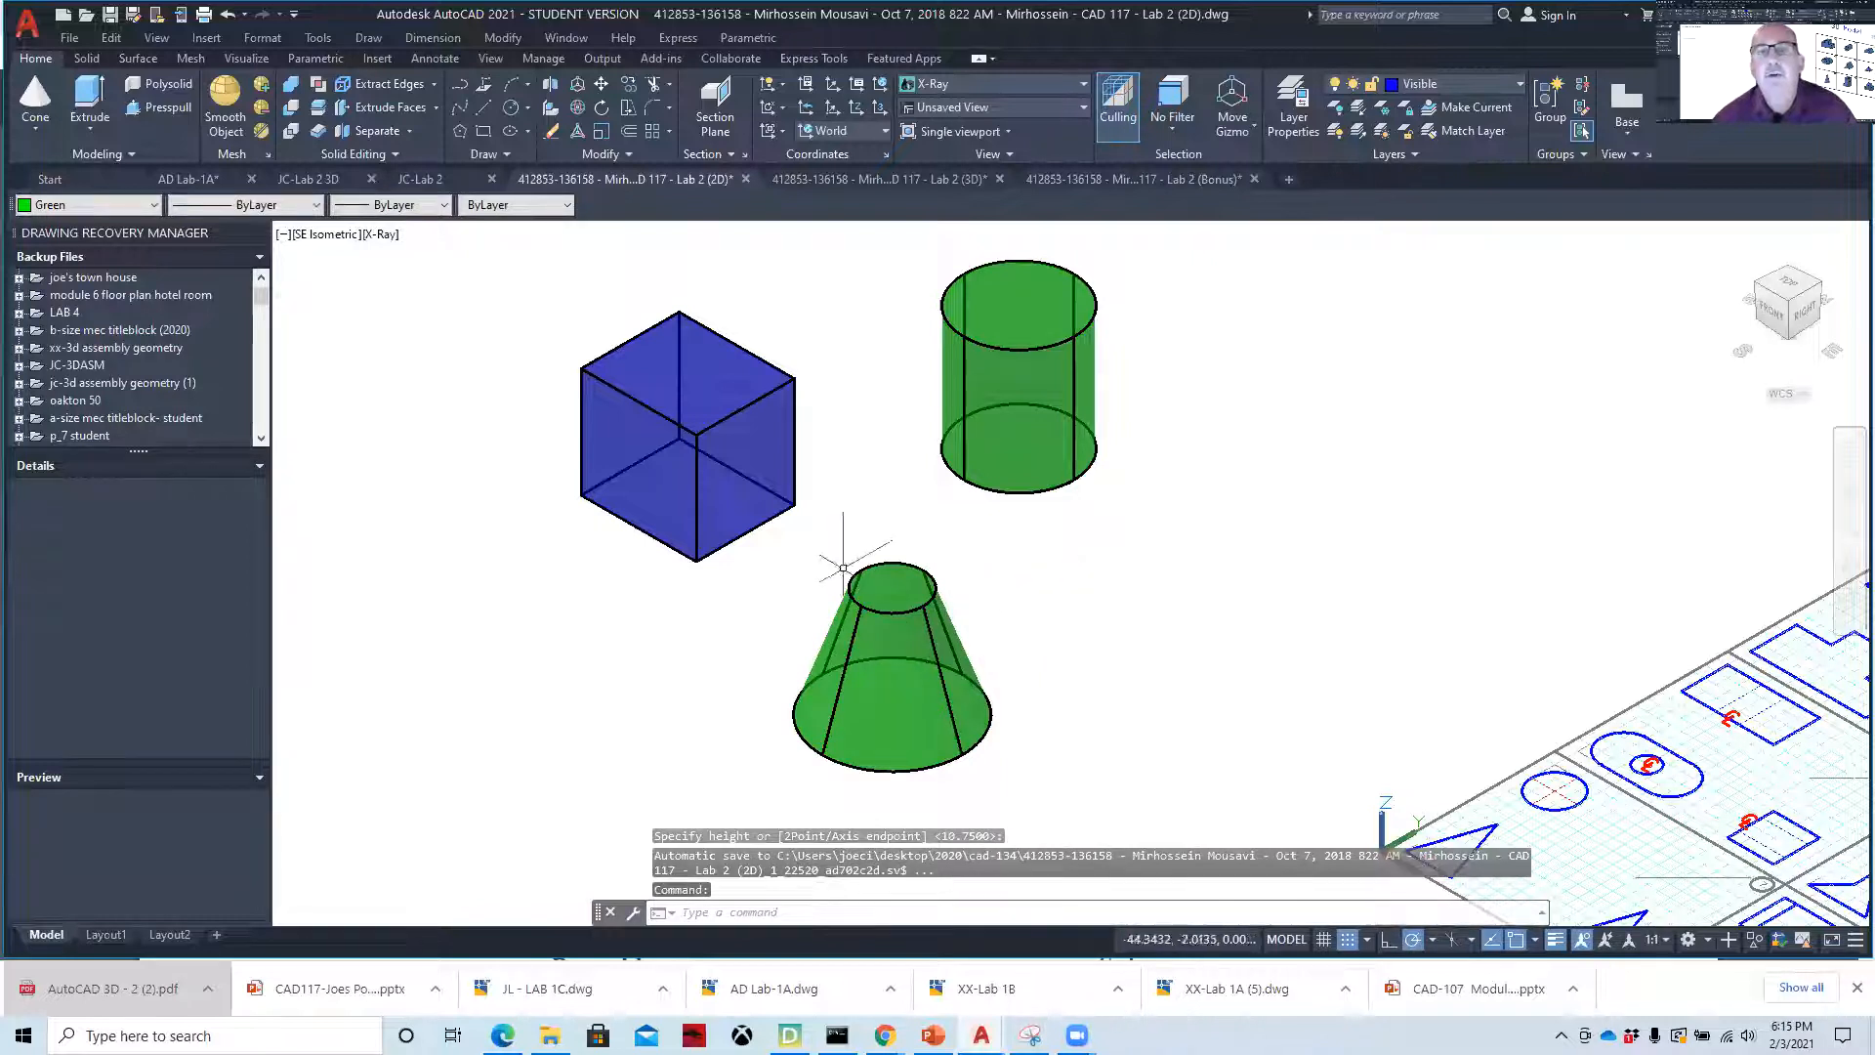
- Reduce the green cylinder's radius to about 1.4 units using its base grip
scroll(1118, 534, "down", 2)
middle_click_drag(1180, 498, 804, 500)
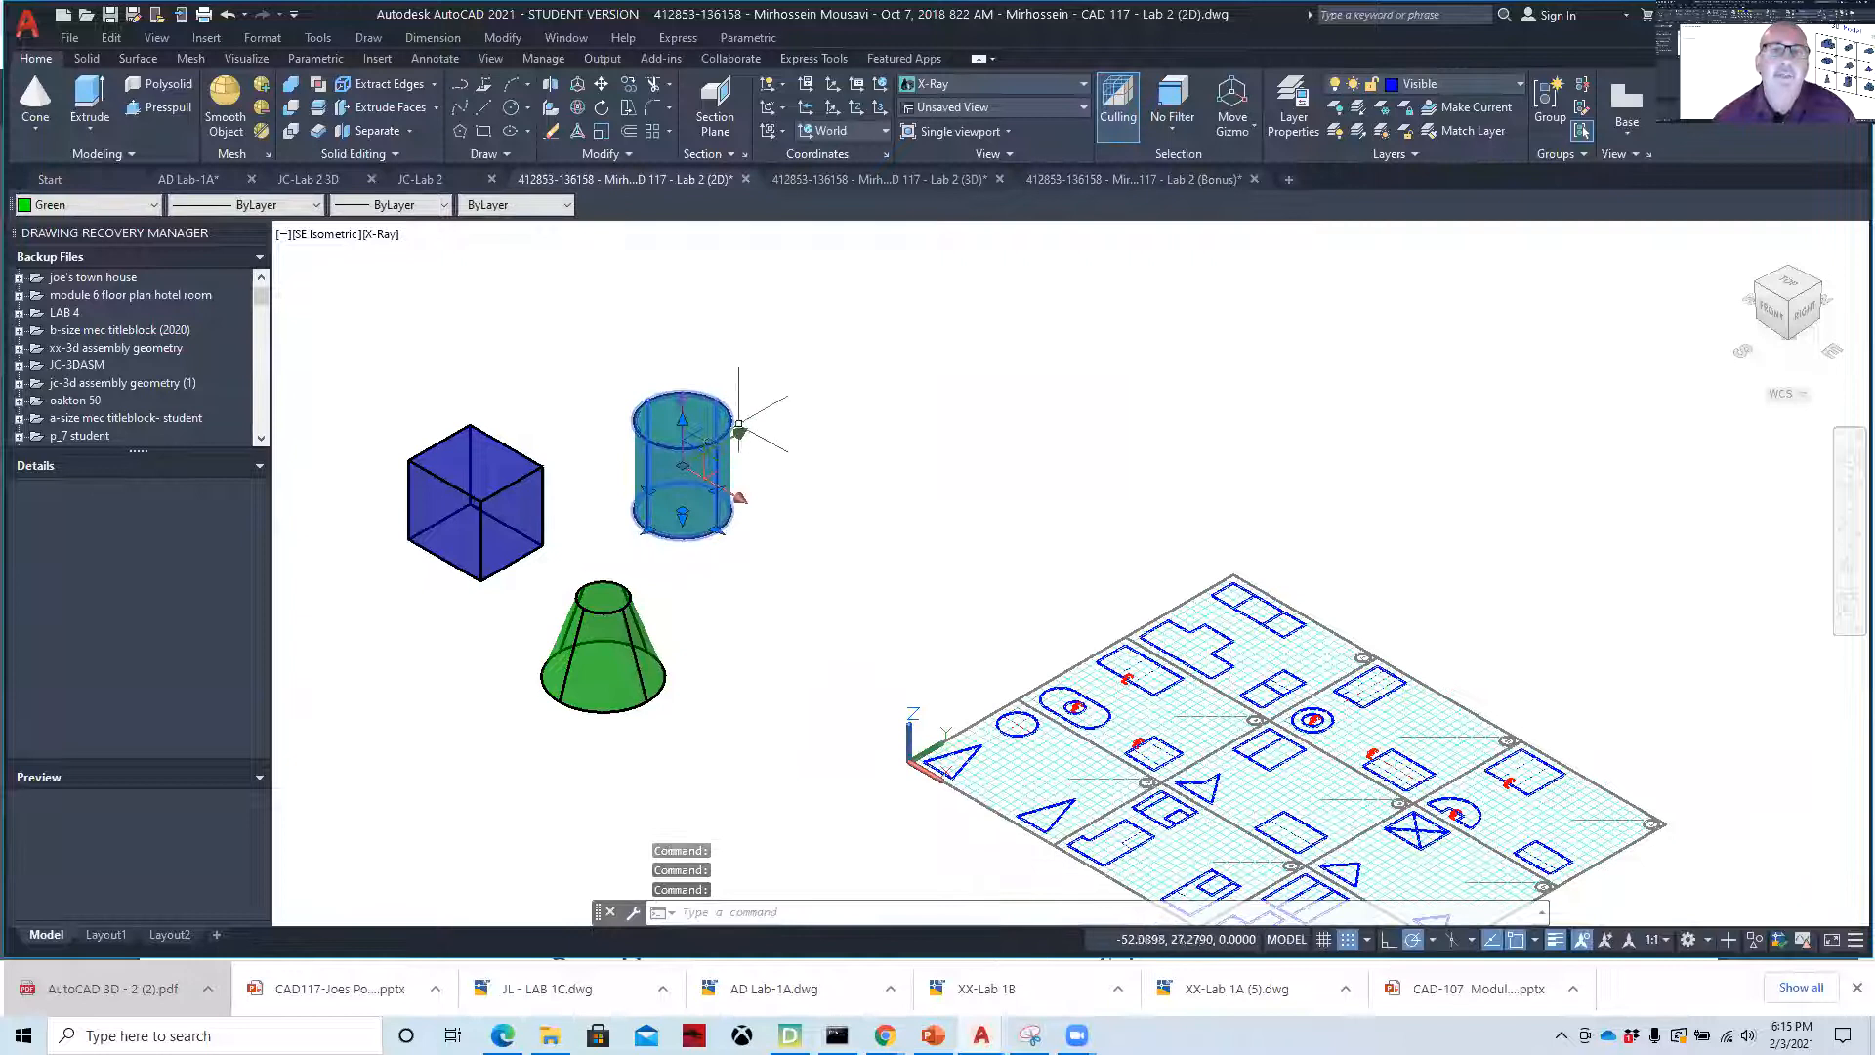
scroll(682, 420, "up", 5)
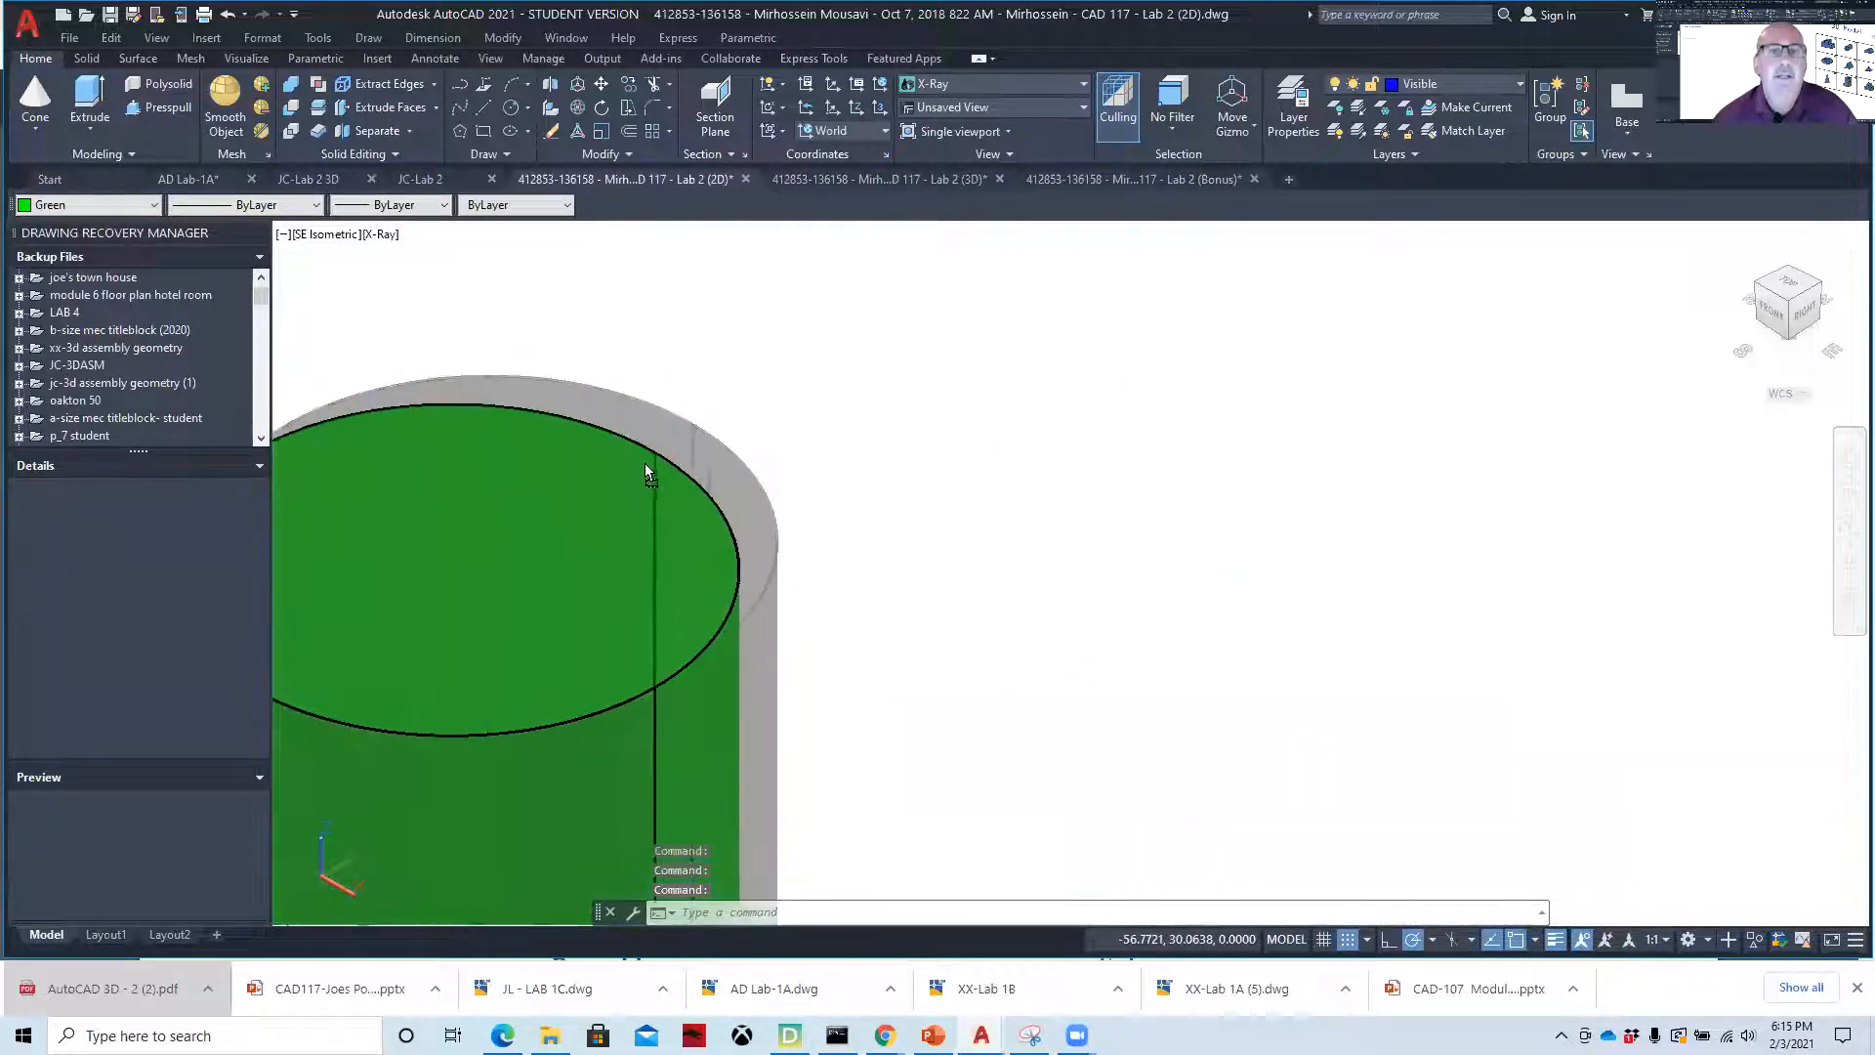
scroll(828, 451, "down", 5)
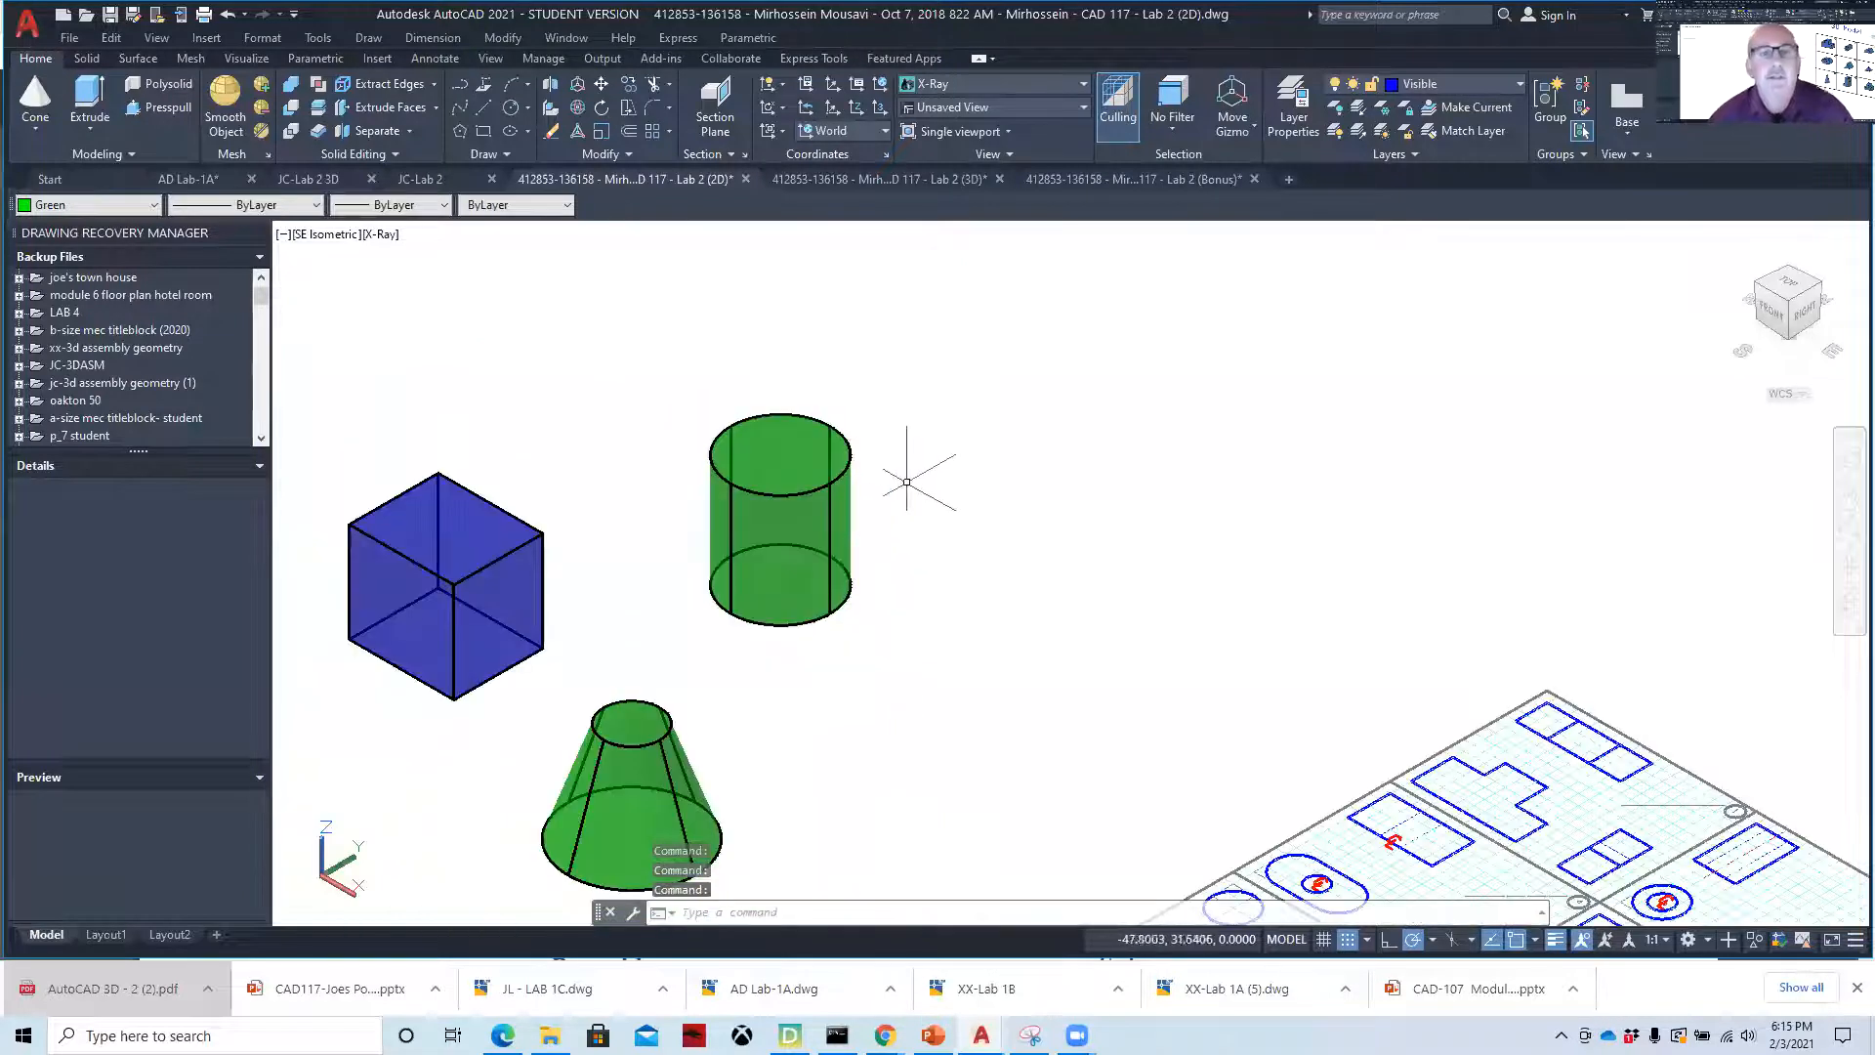
key("Escape")
left_click(823, 533)
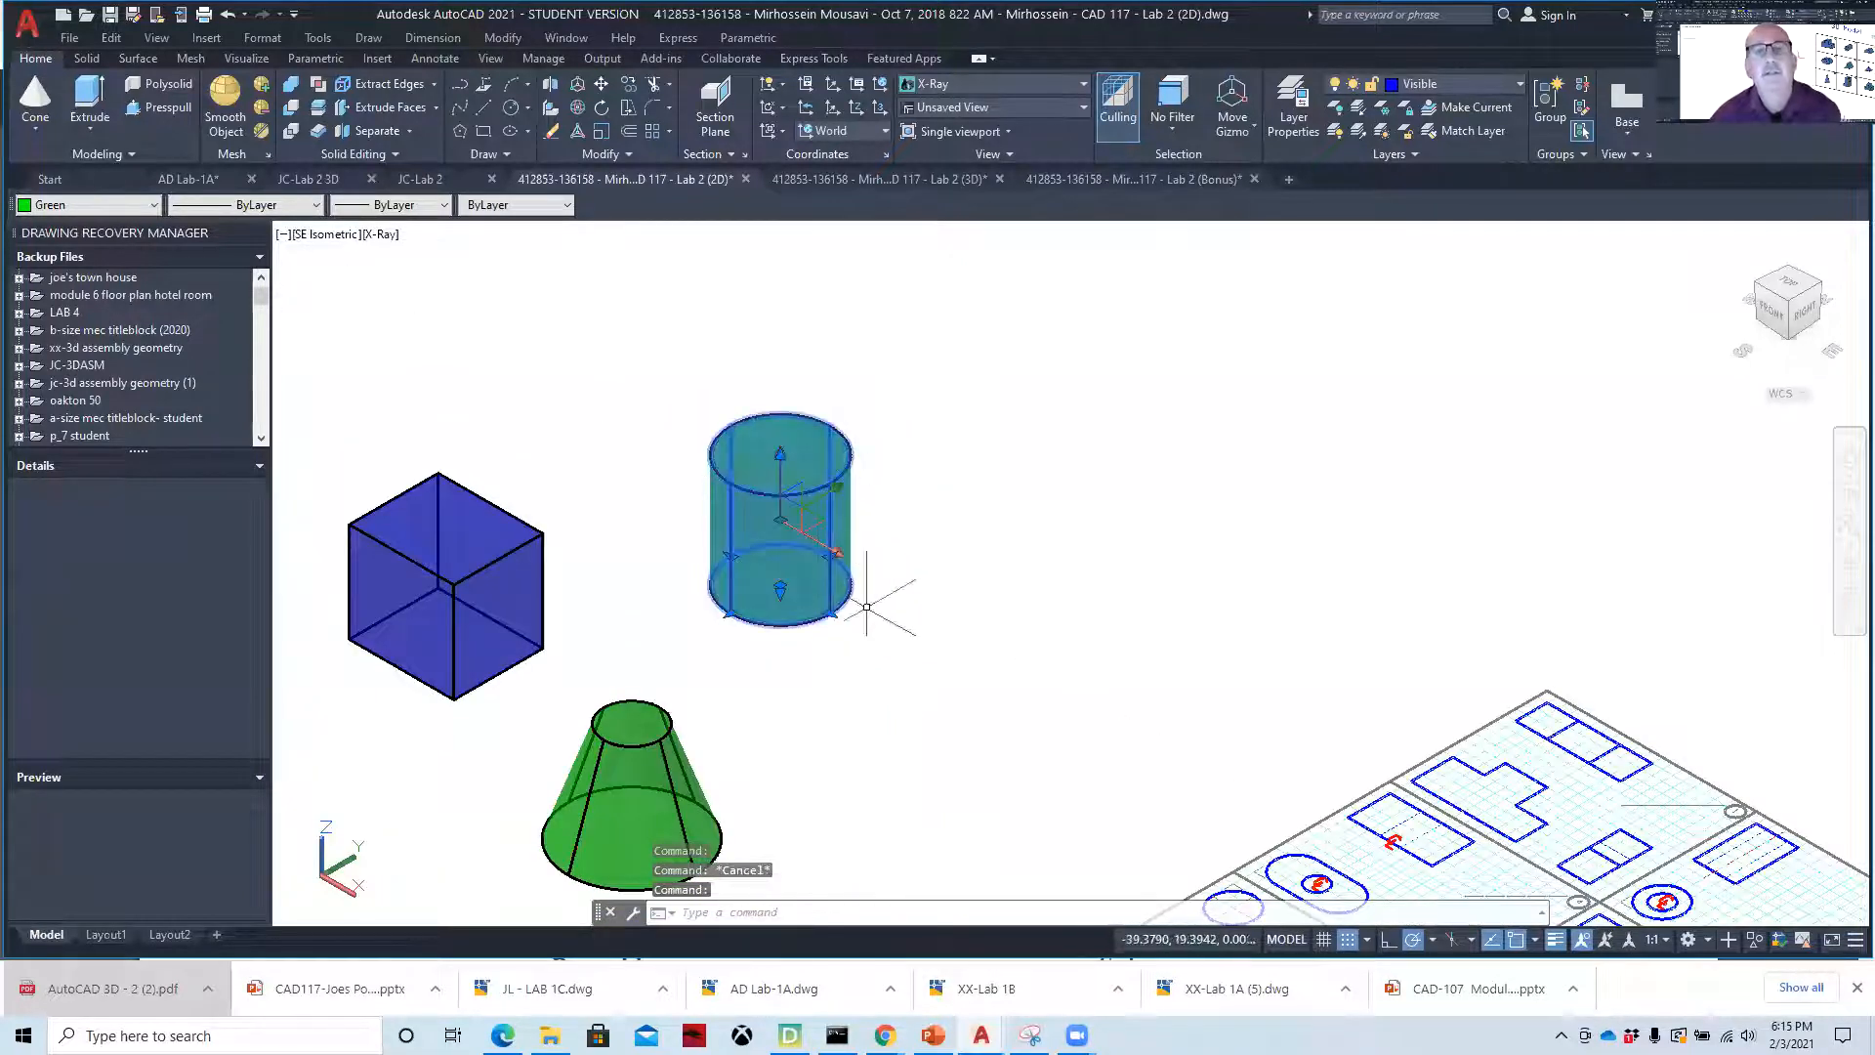
left_click(780, 452)
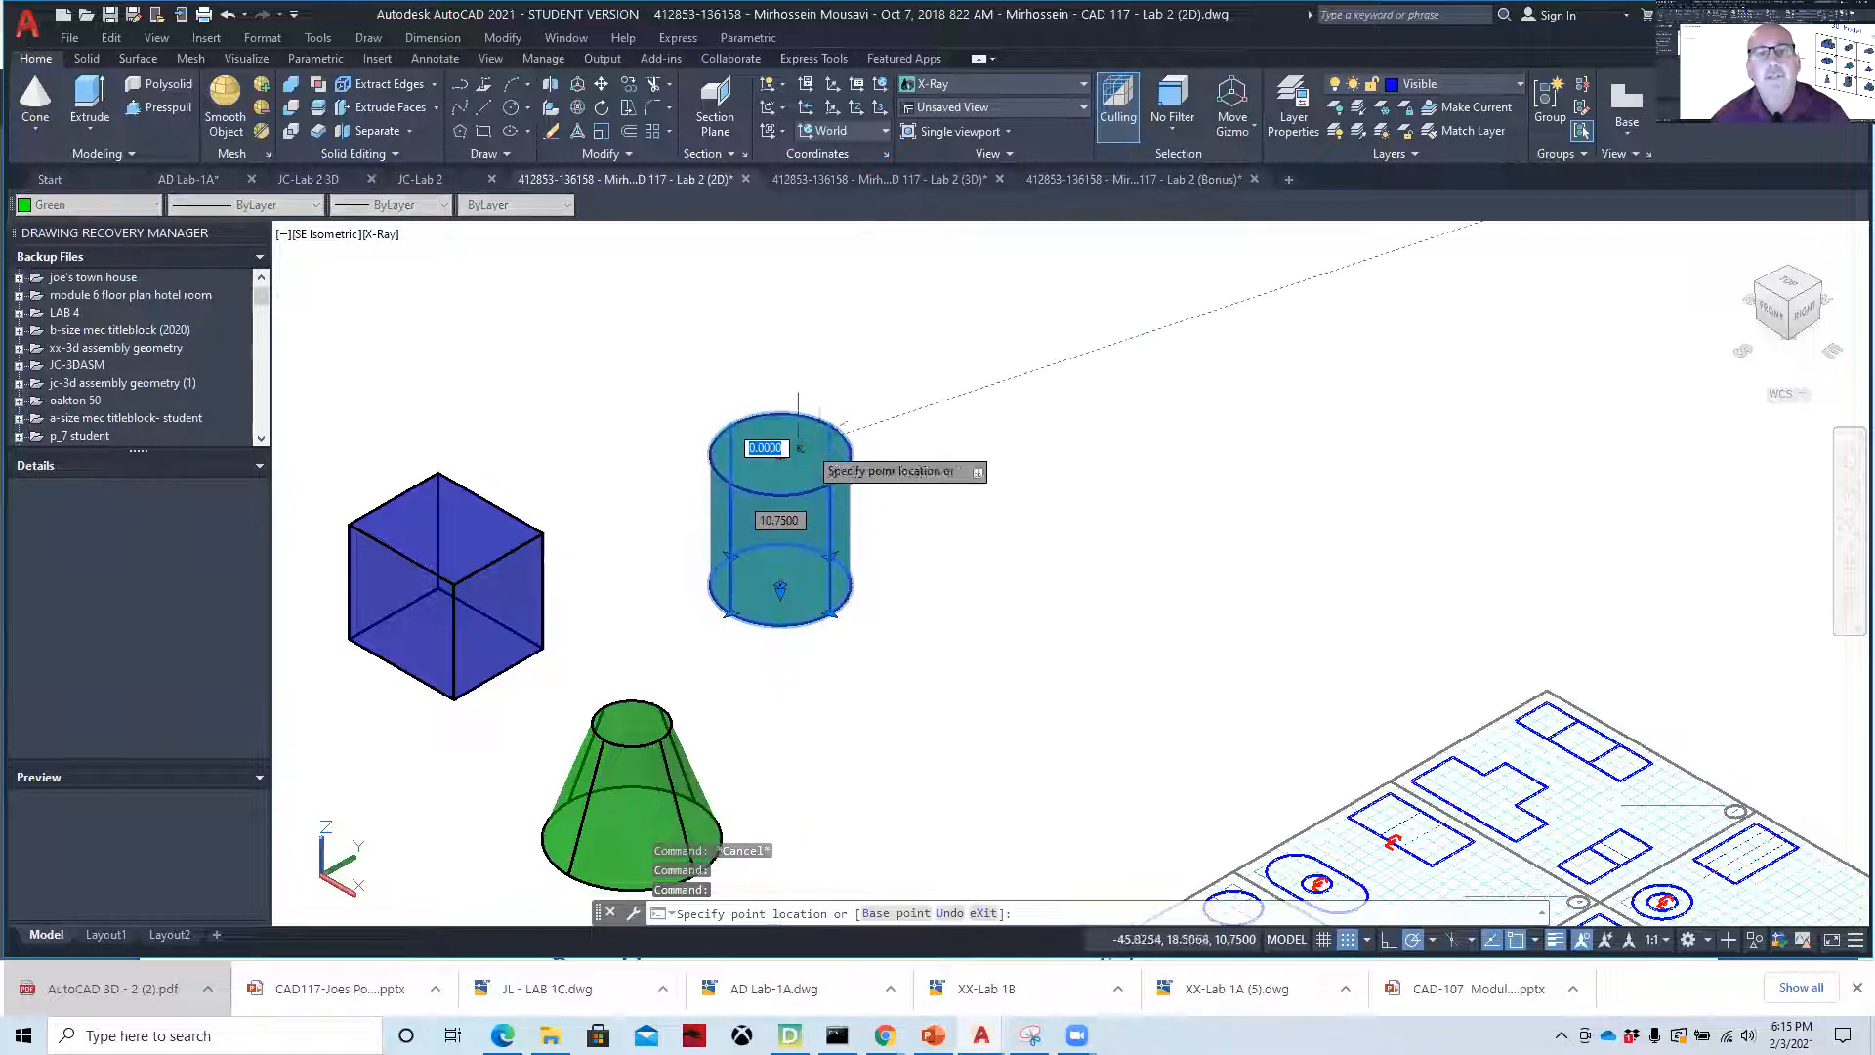
left_click(780, 465)
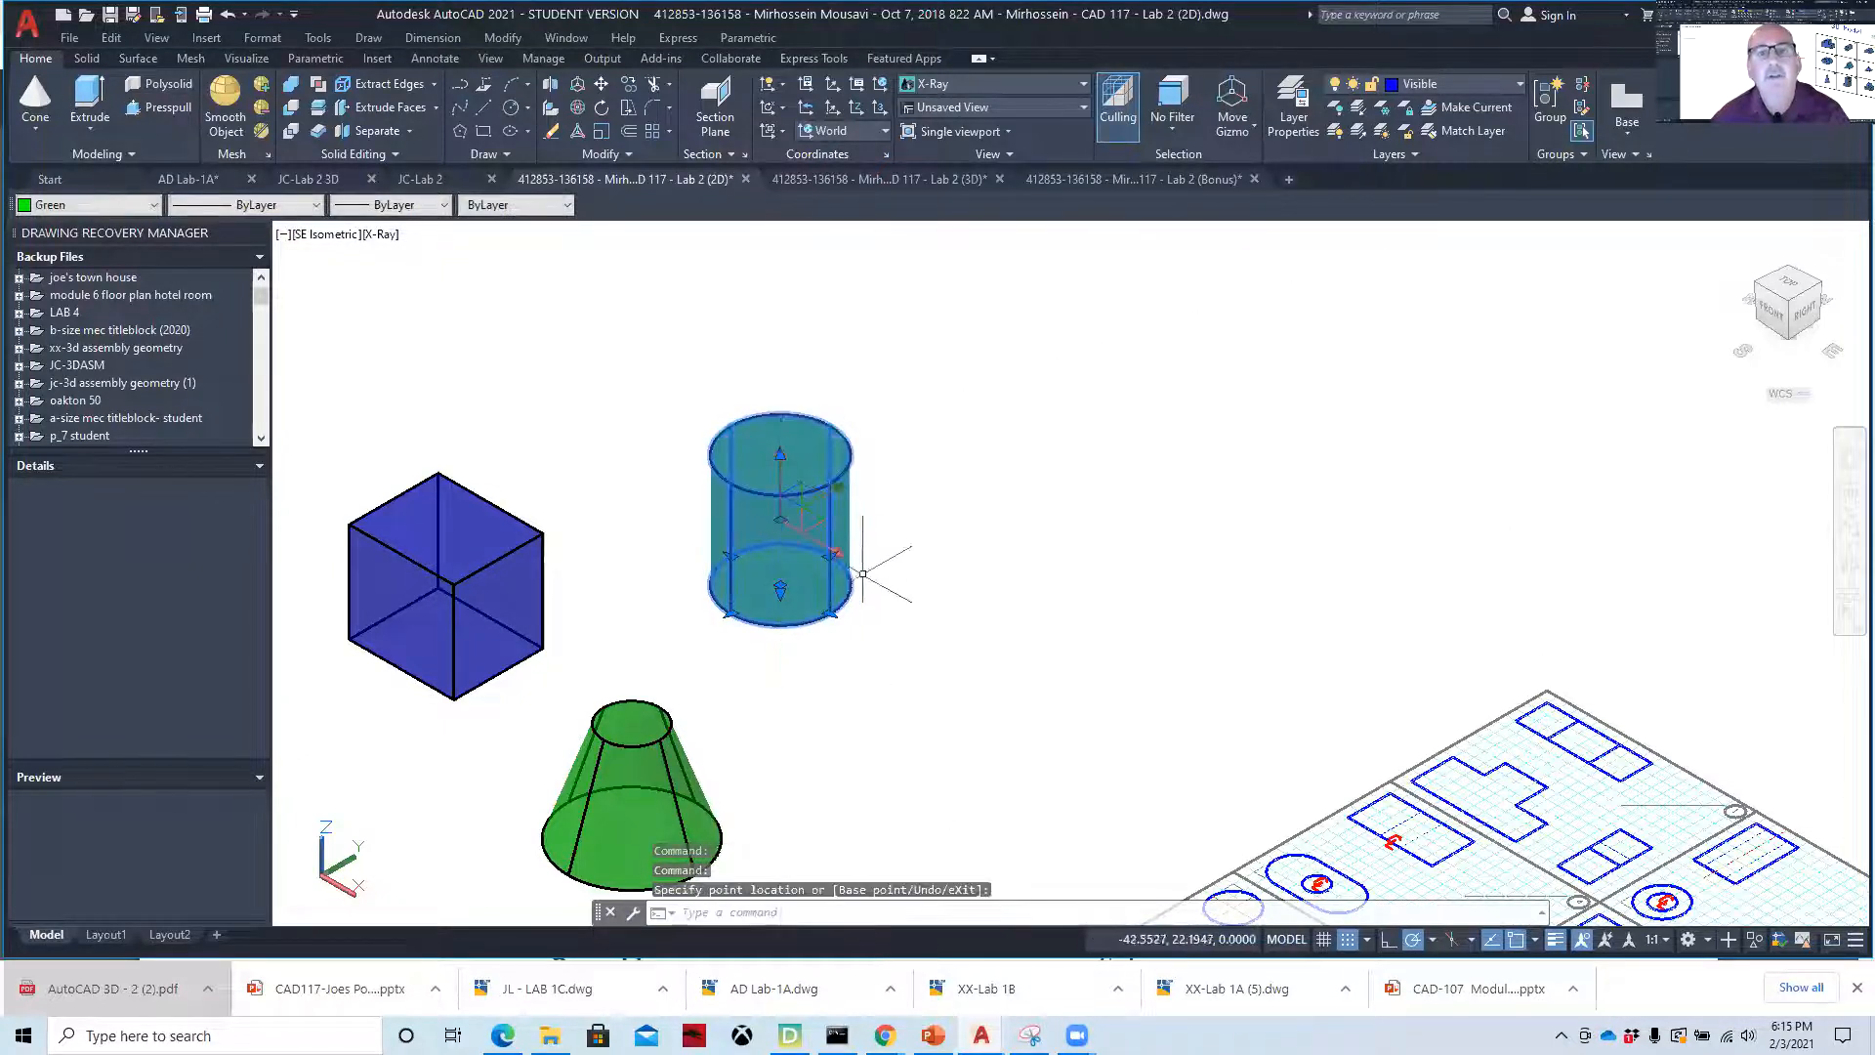
left_click(829, 612)
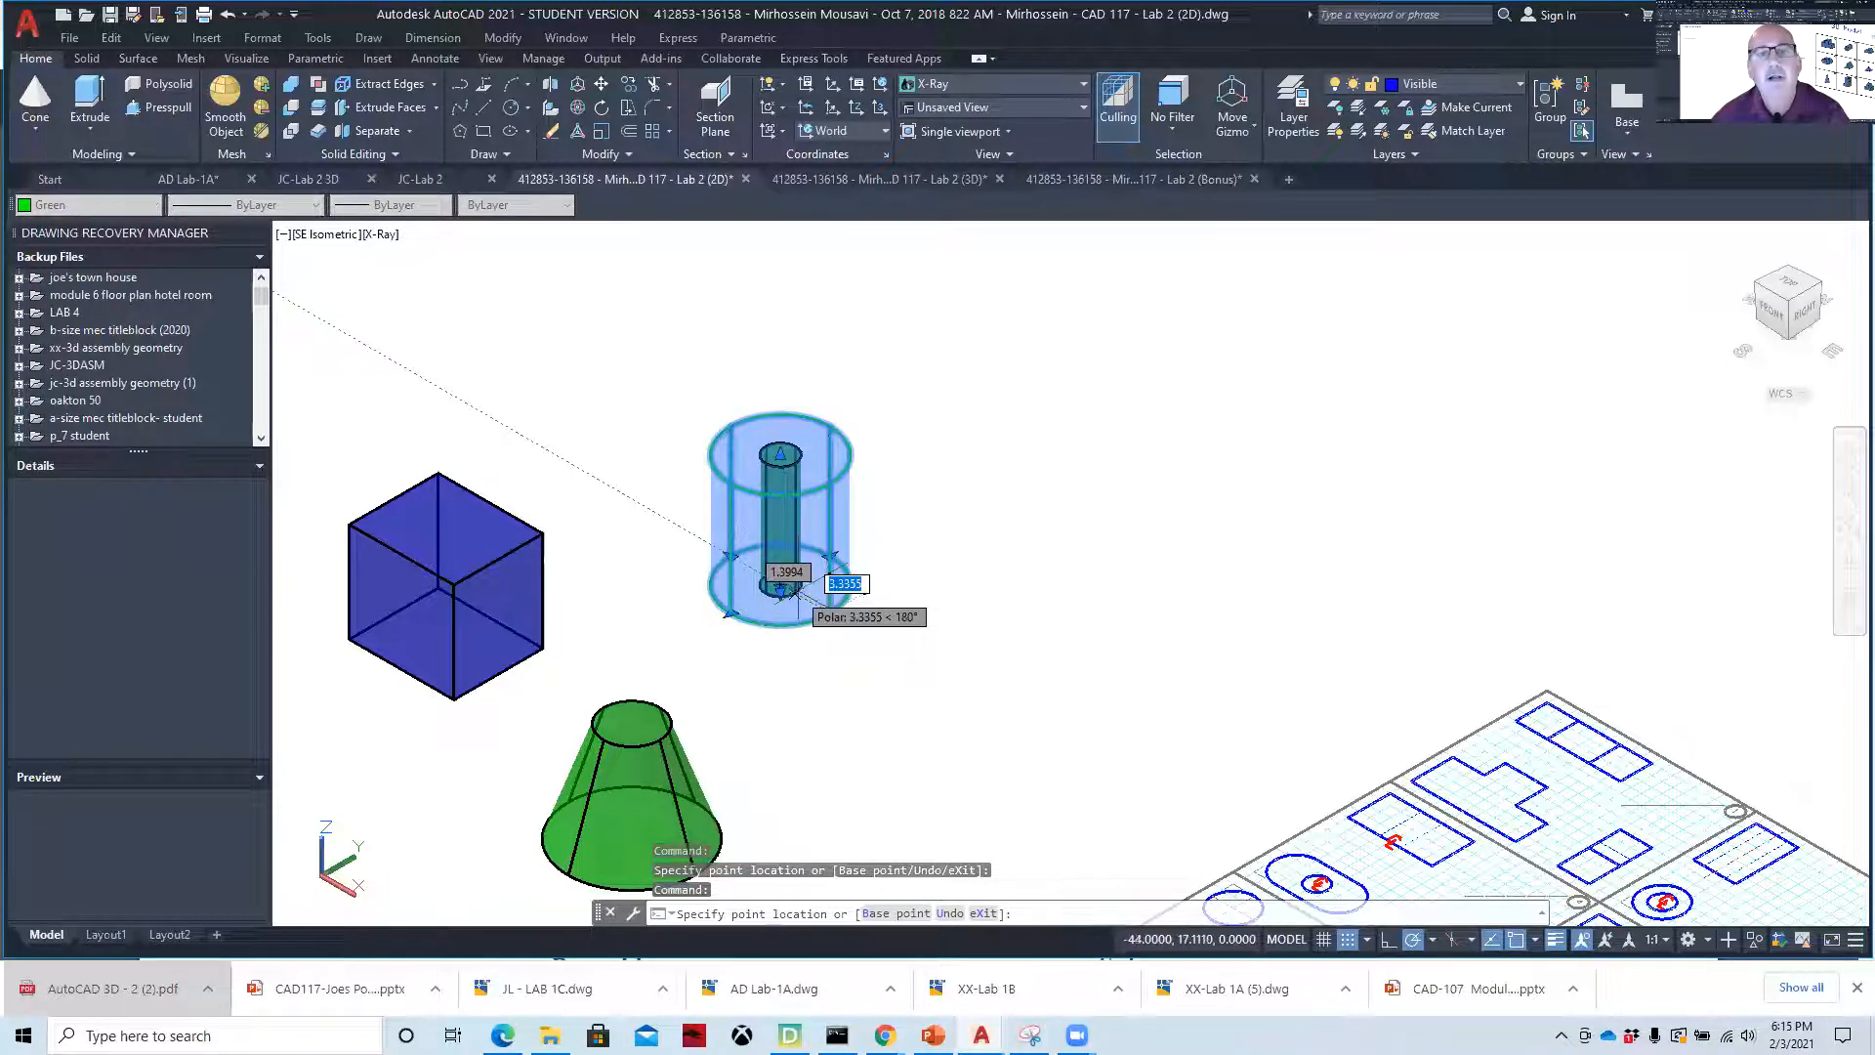
left_click(796, 594)
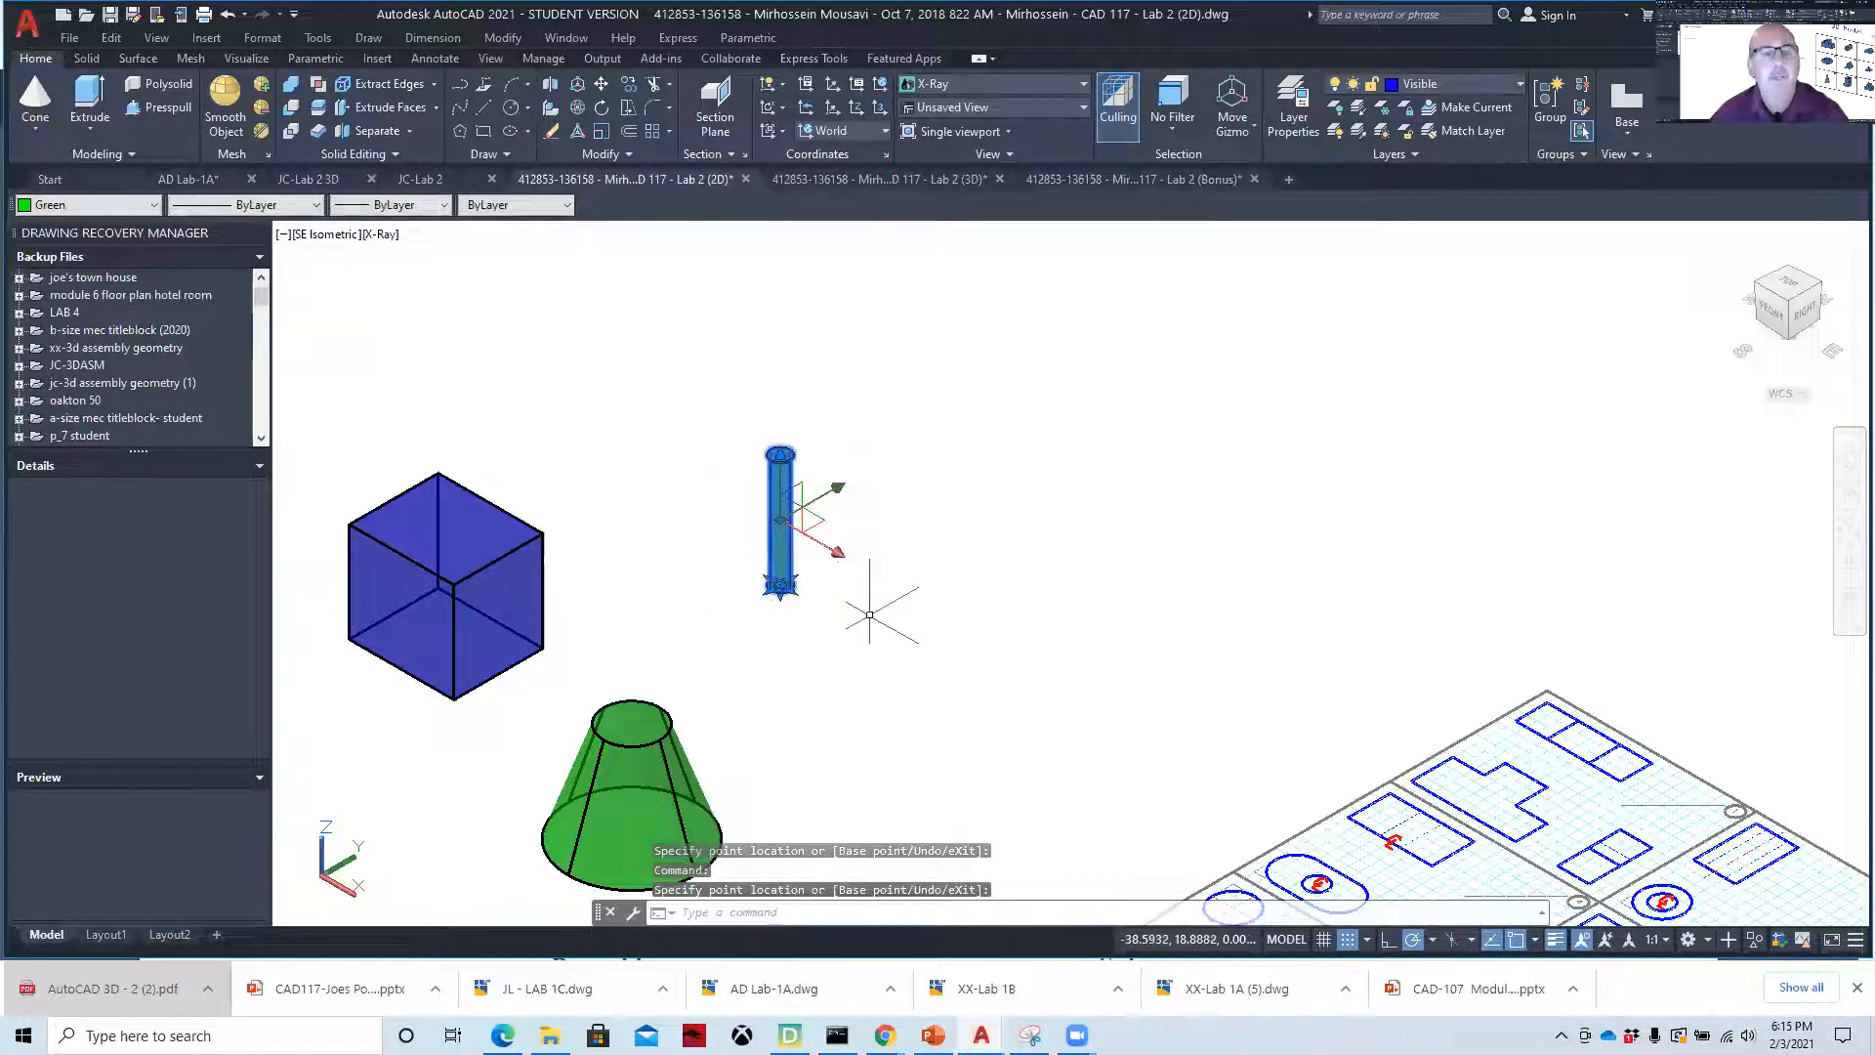
key("Escape")
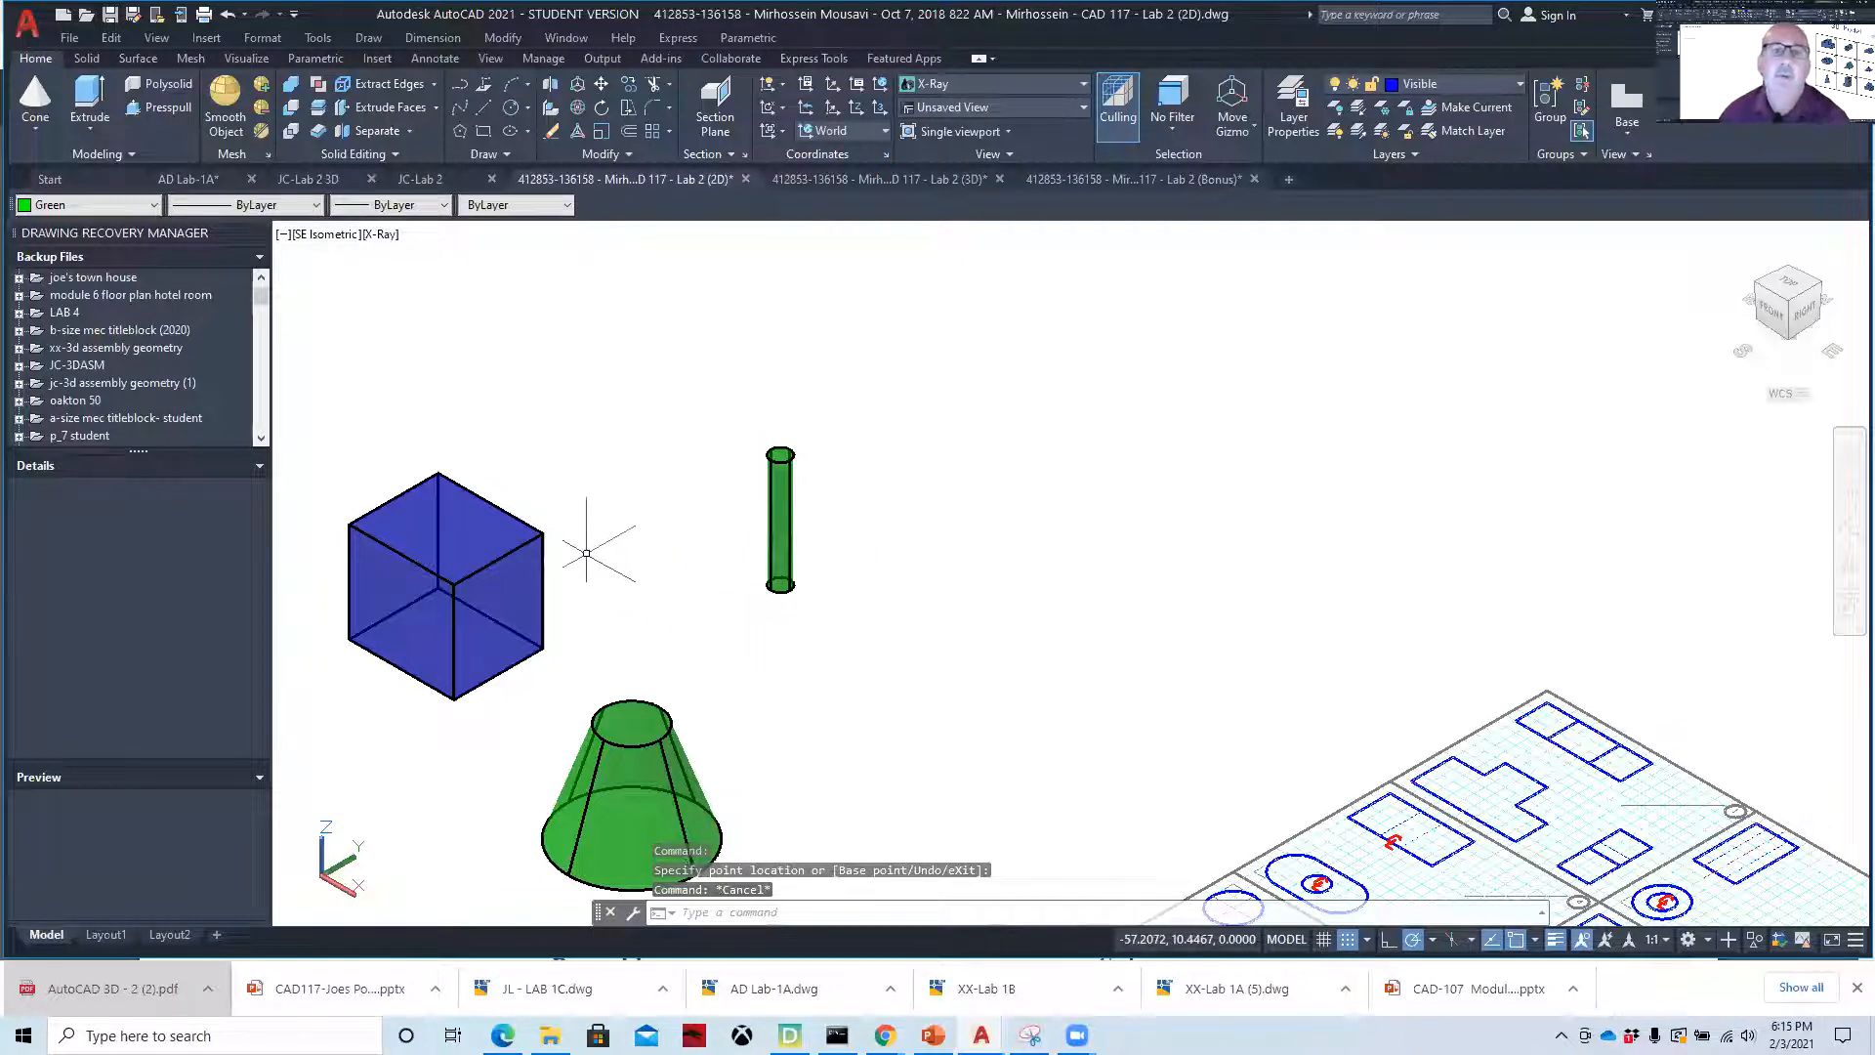
- Draw a flat solid cylinder beside the thin one, about 4.7 units in radius and about 0.75 units thick
left_click(35, 128)
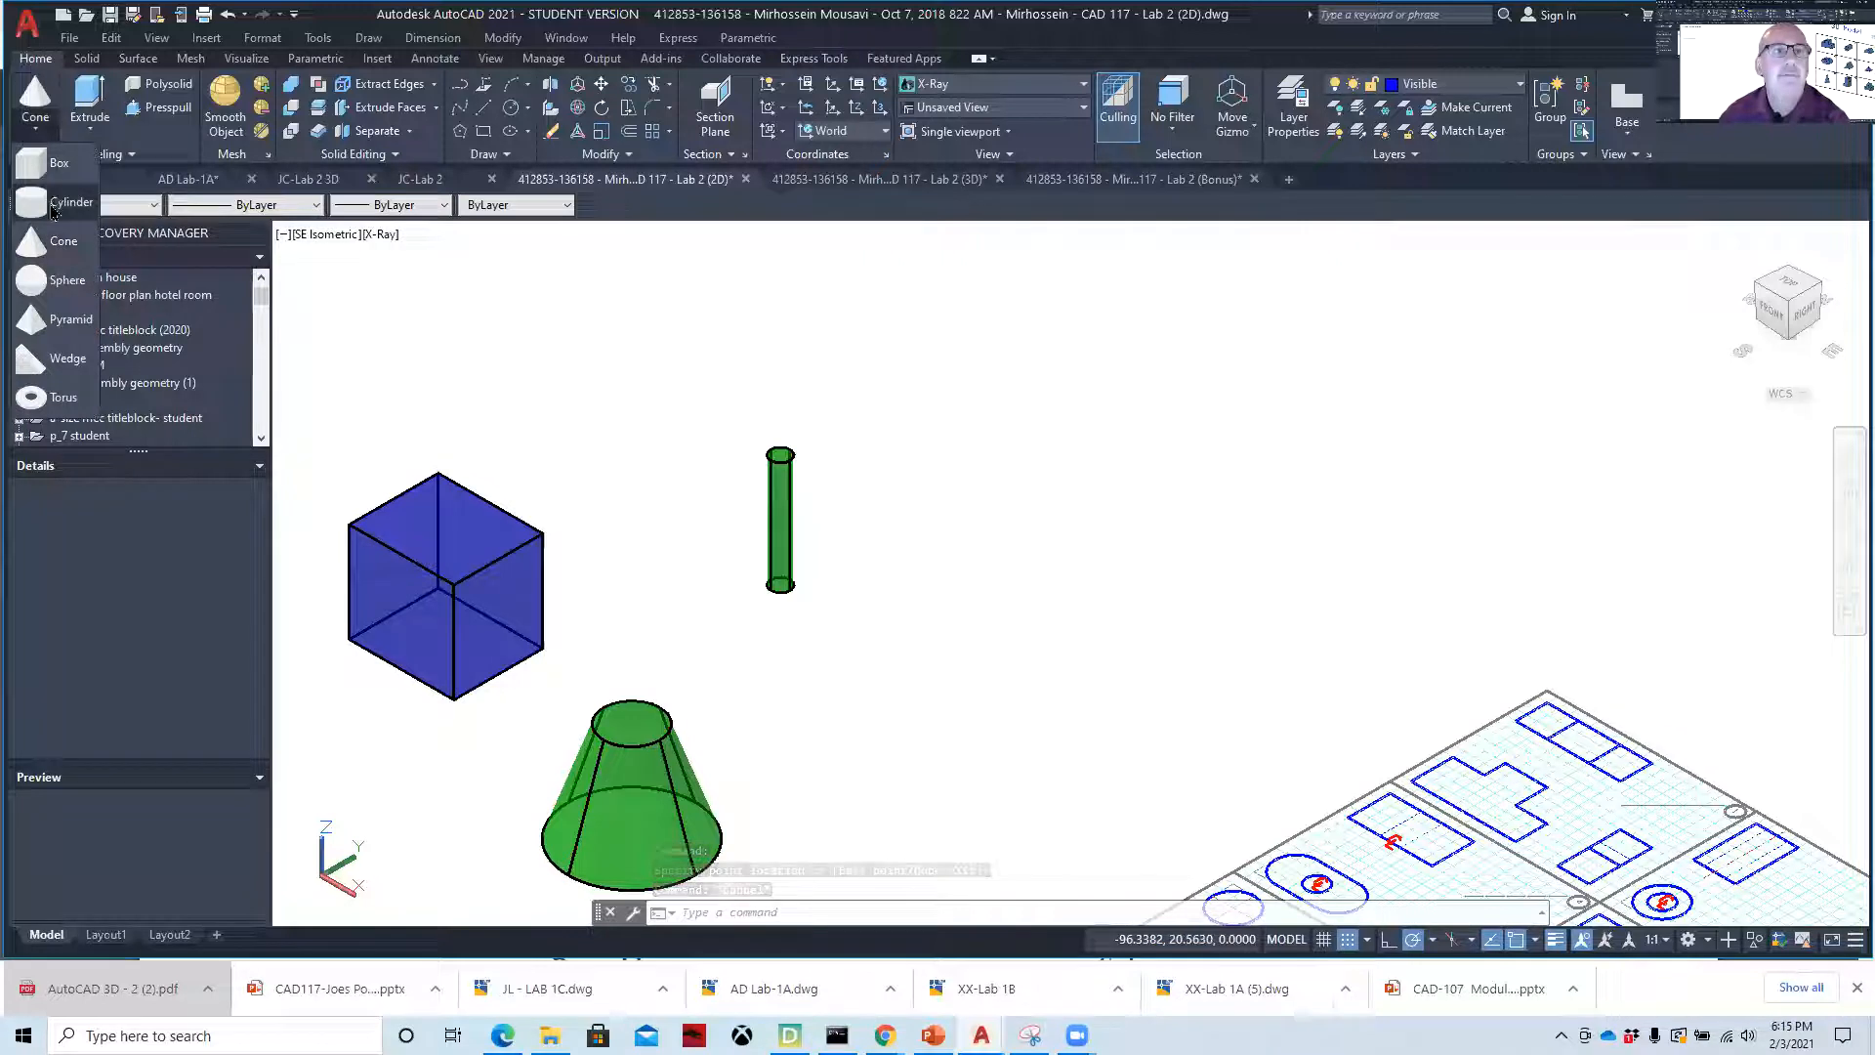
left_click(55, 200)
left_click(1028, 564)
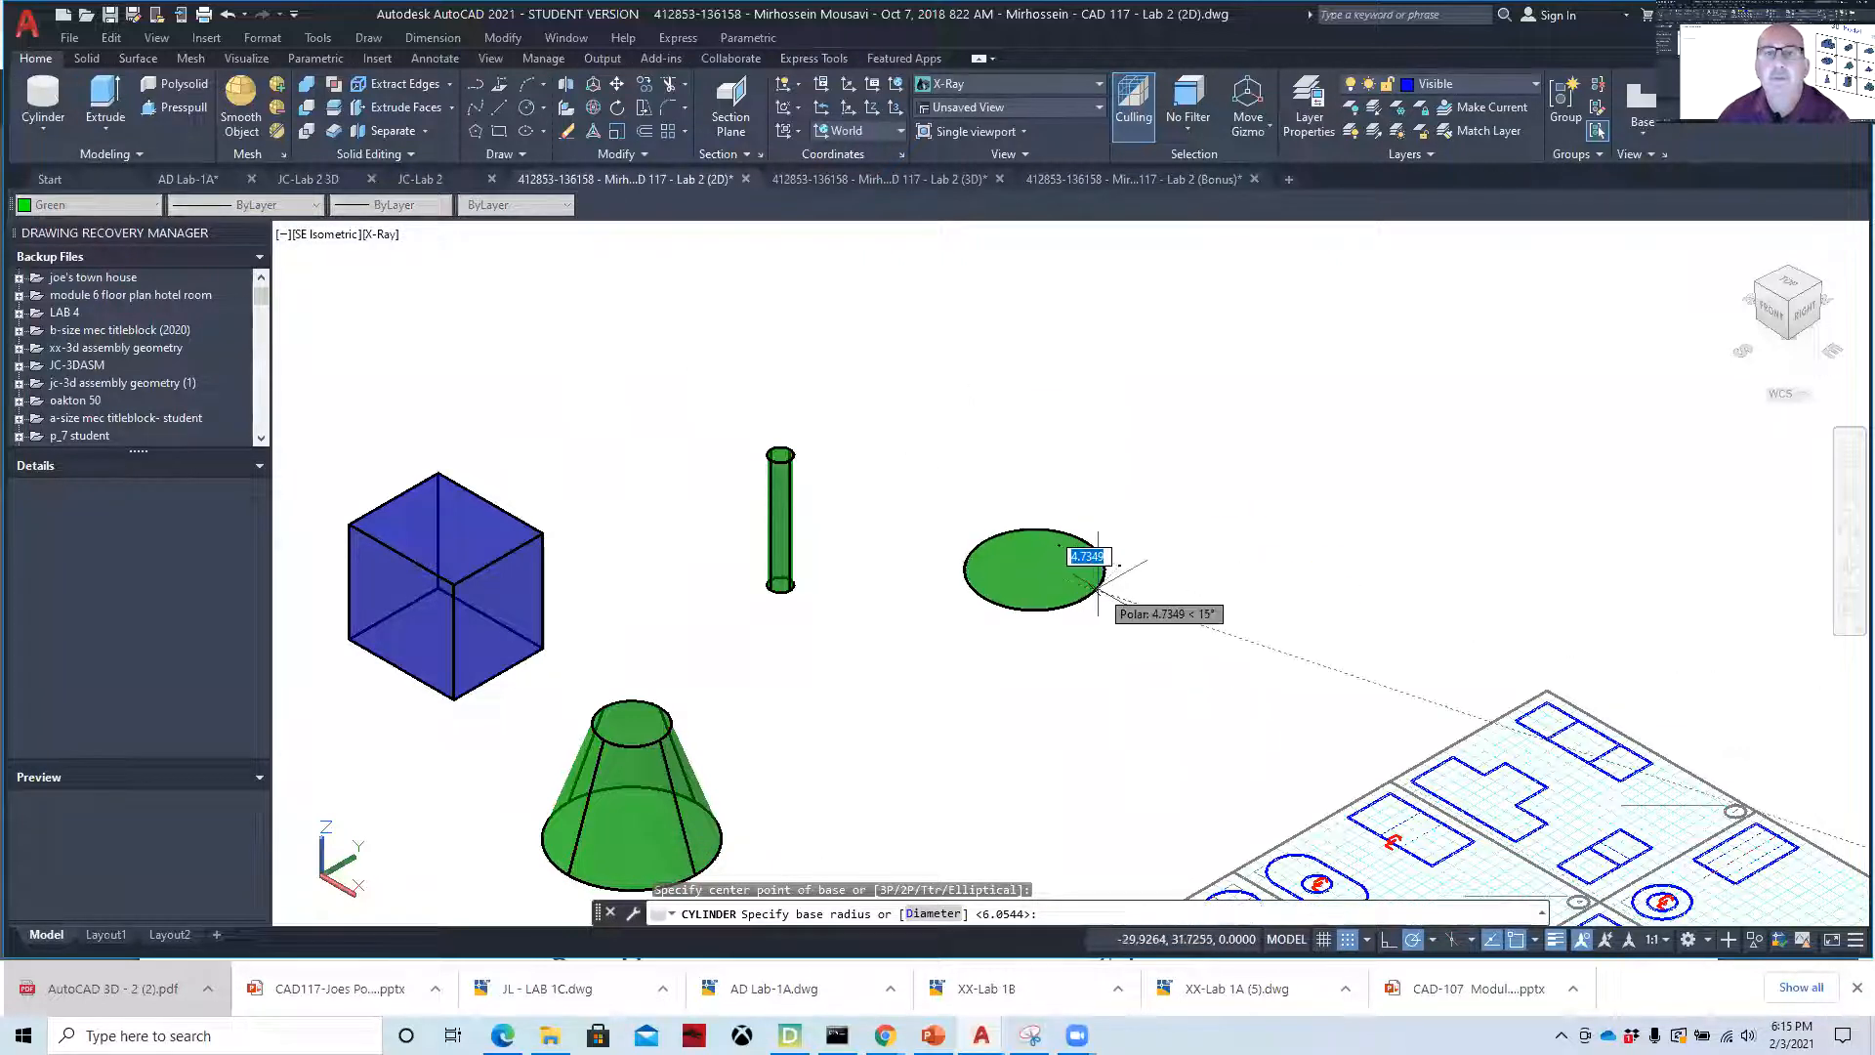
left_click(1082, 551)
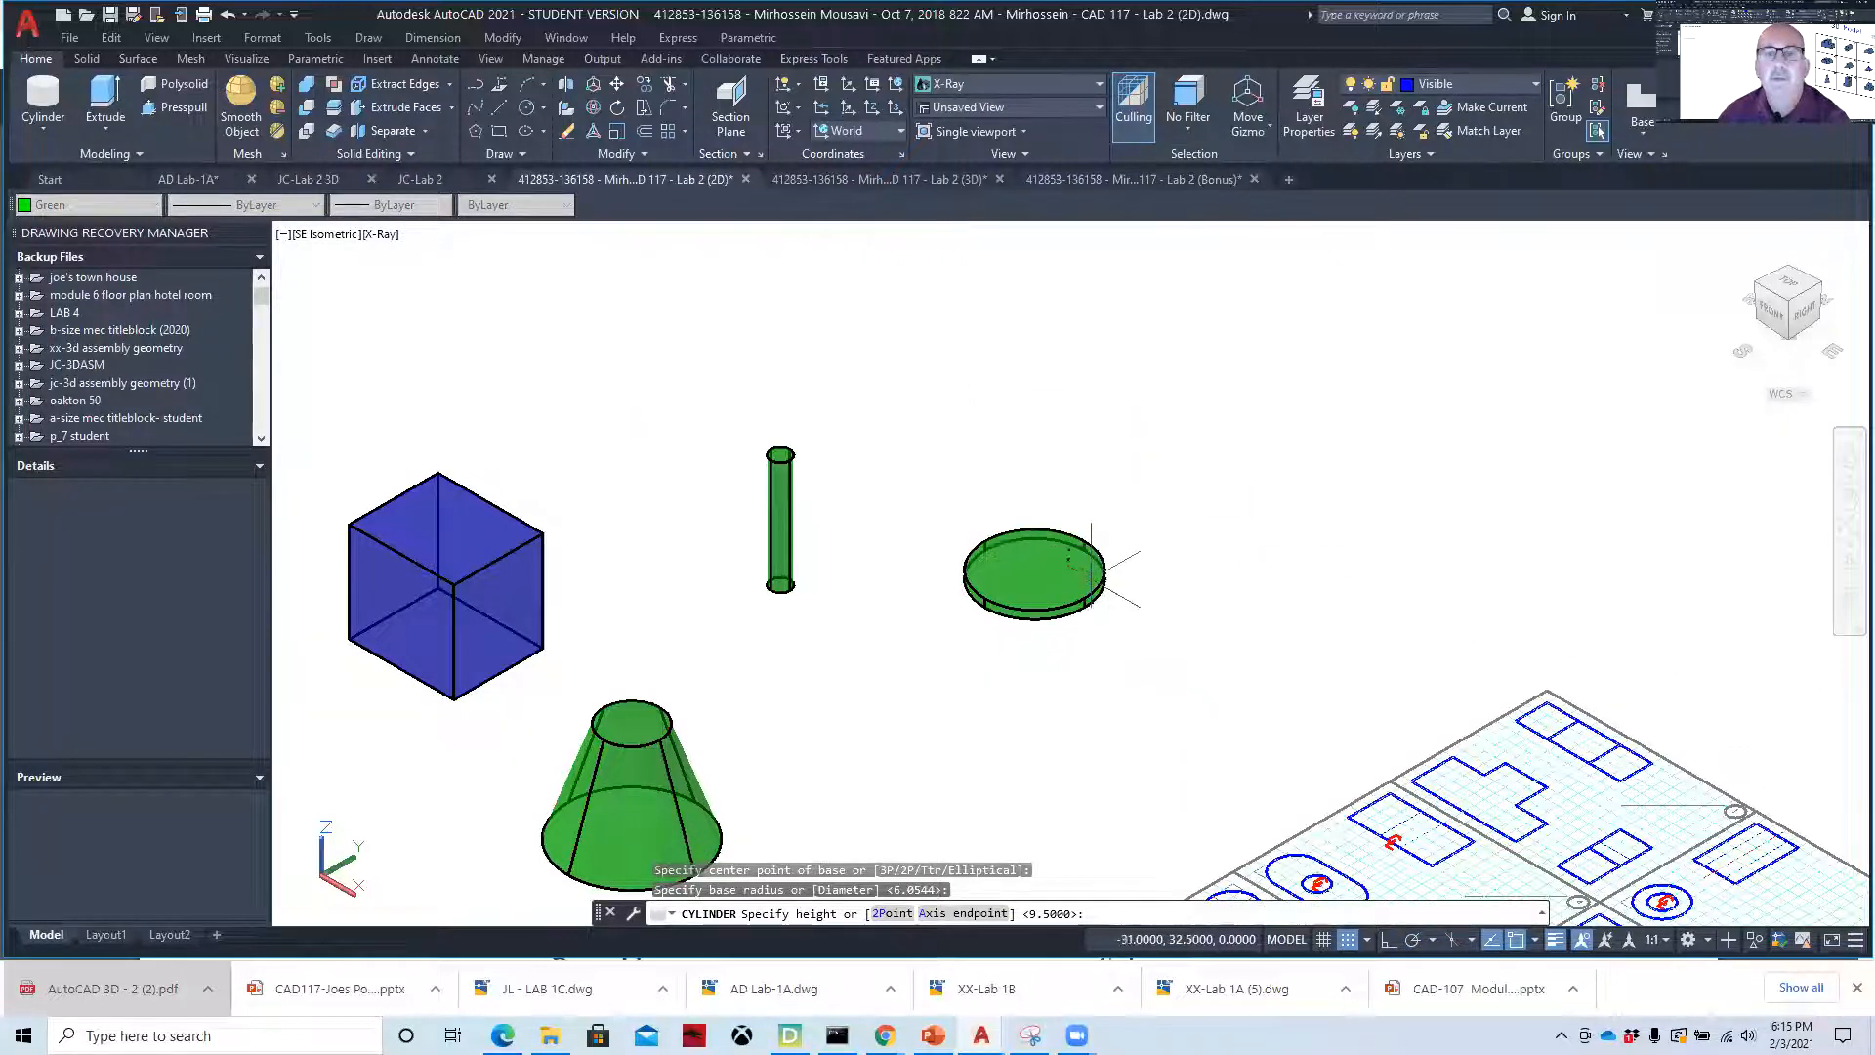
left_click(1102, 585)
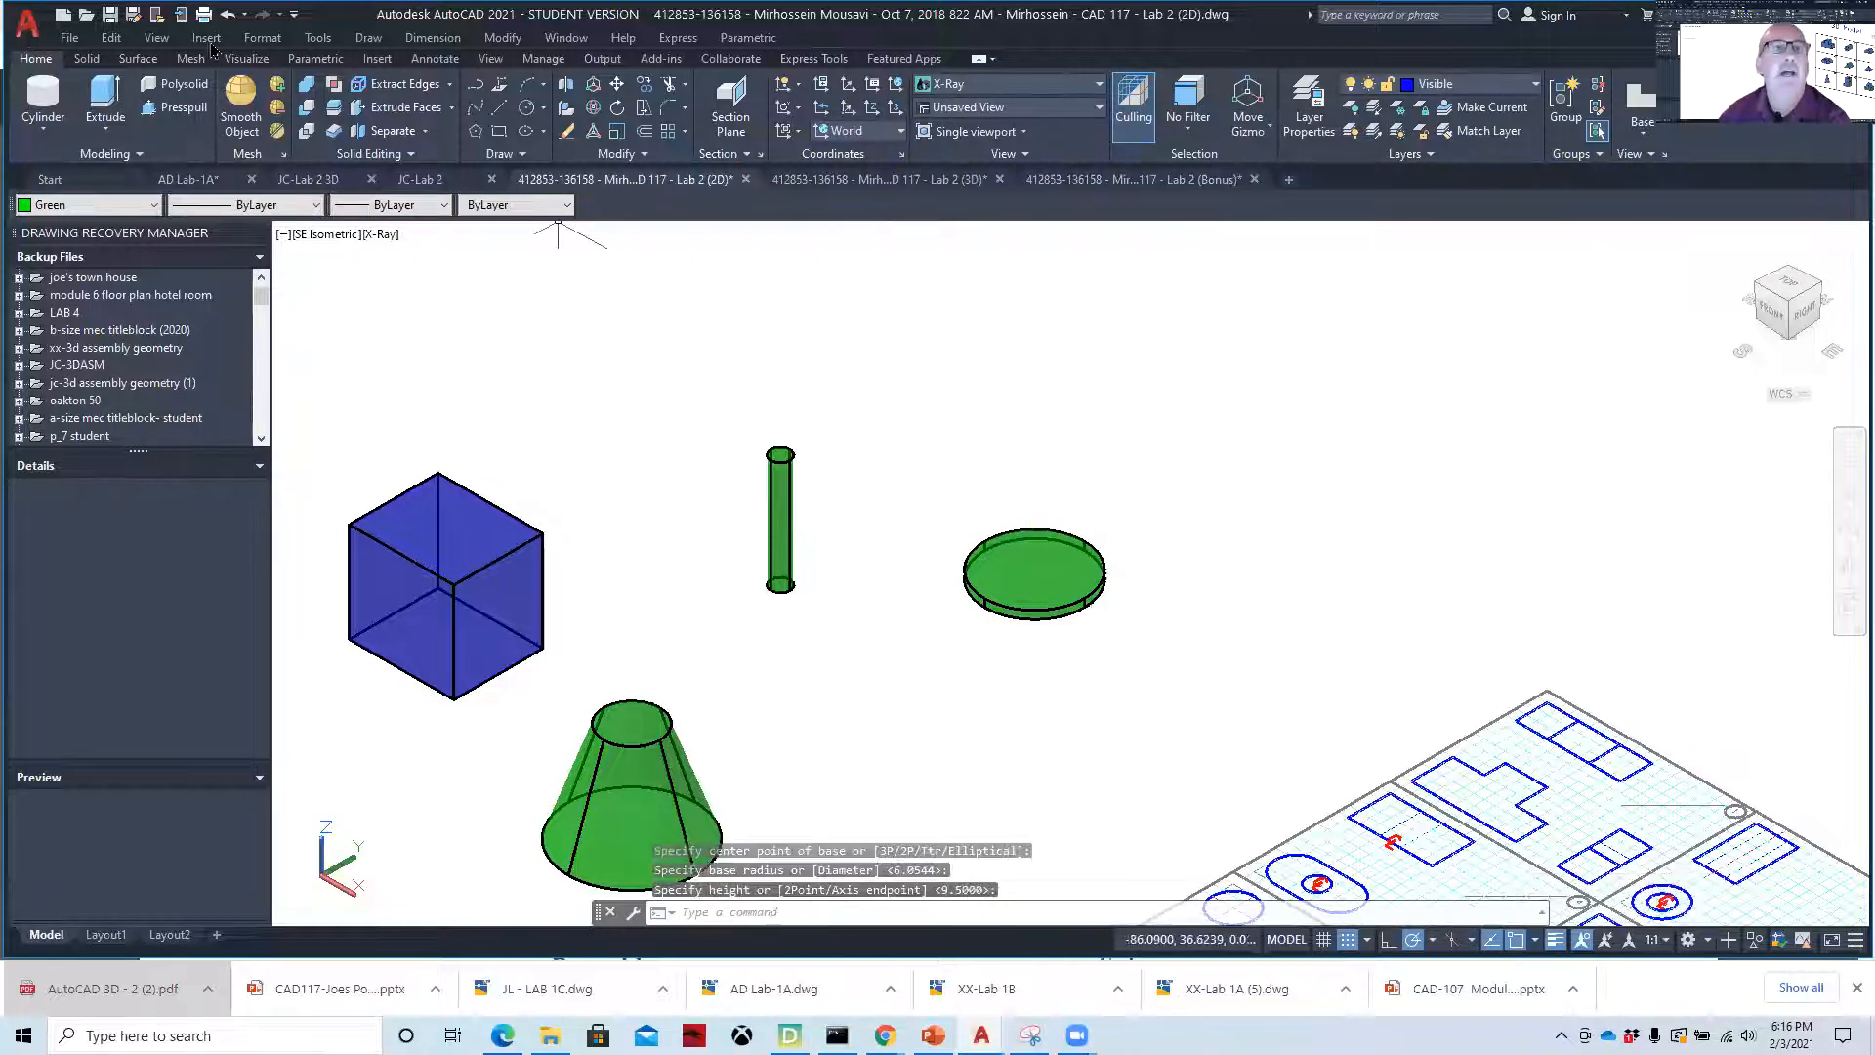
- Review the Snap and Grid, Polar Tracking, Object Snap and 3D Object Snap options in Drafting Settings
left_click(317, 38)
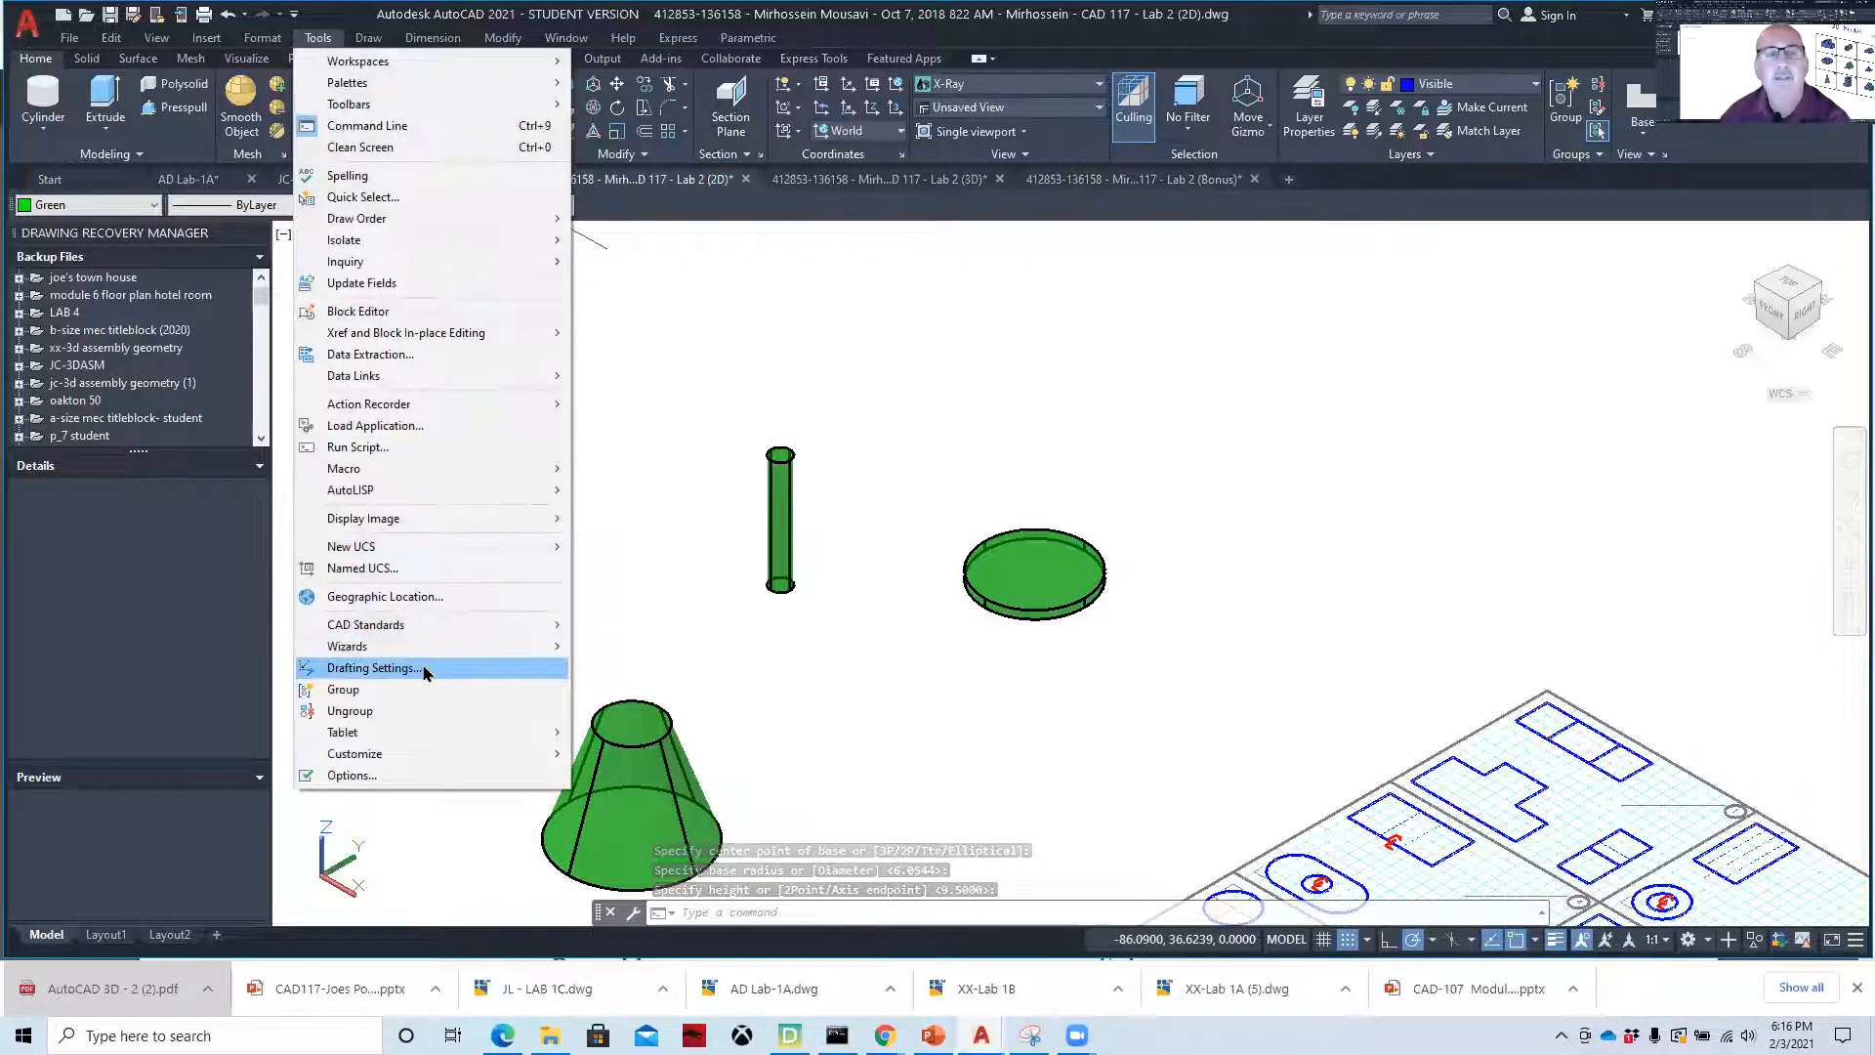
left_click(371, 668)
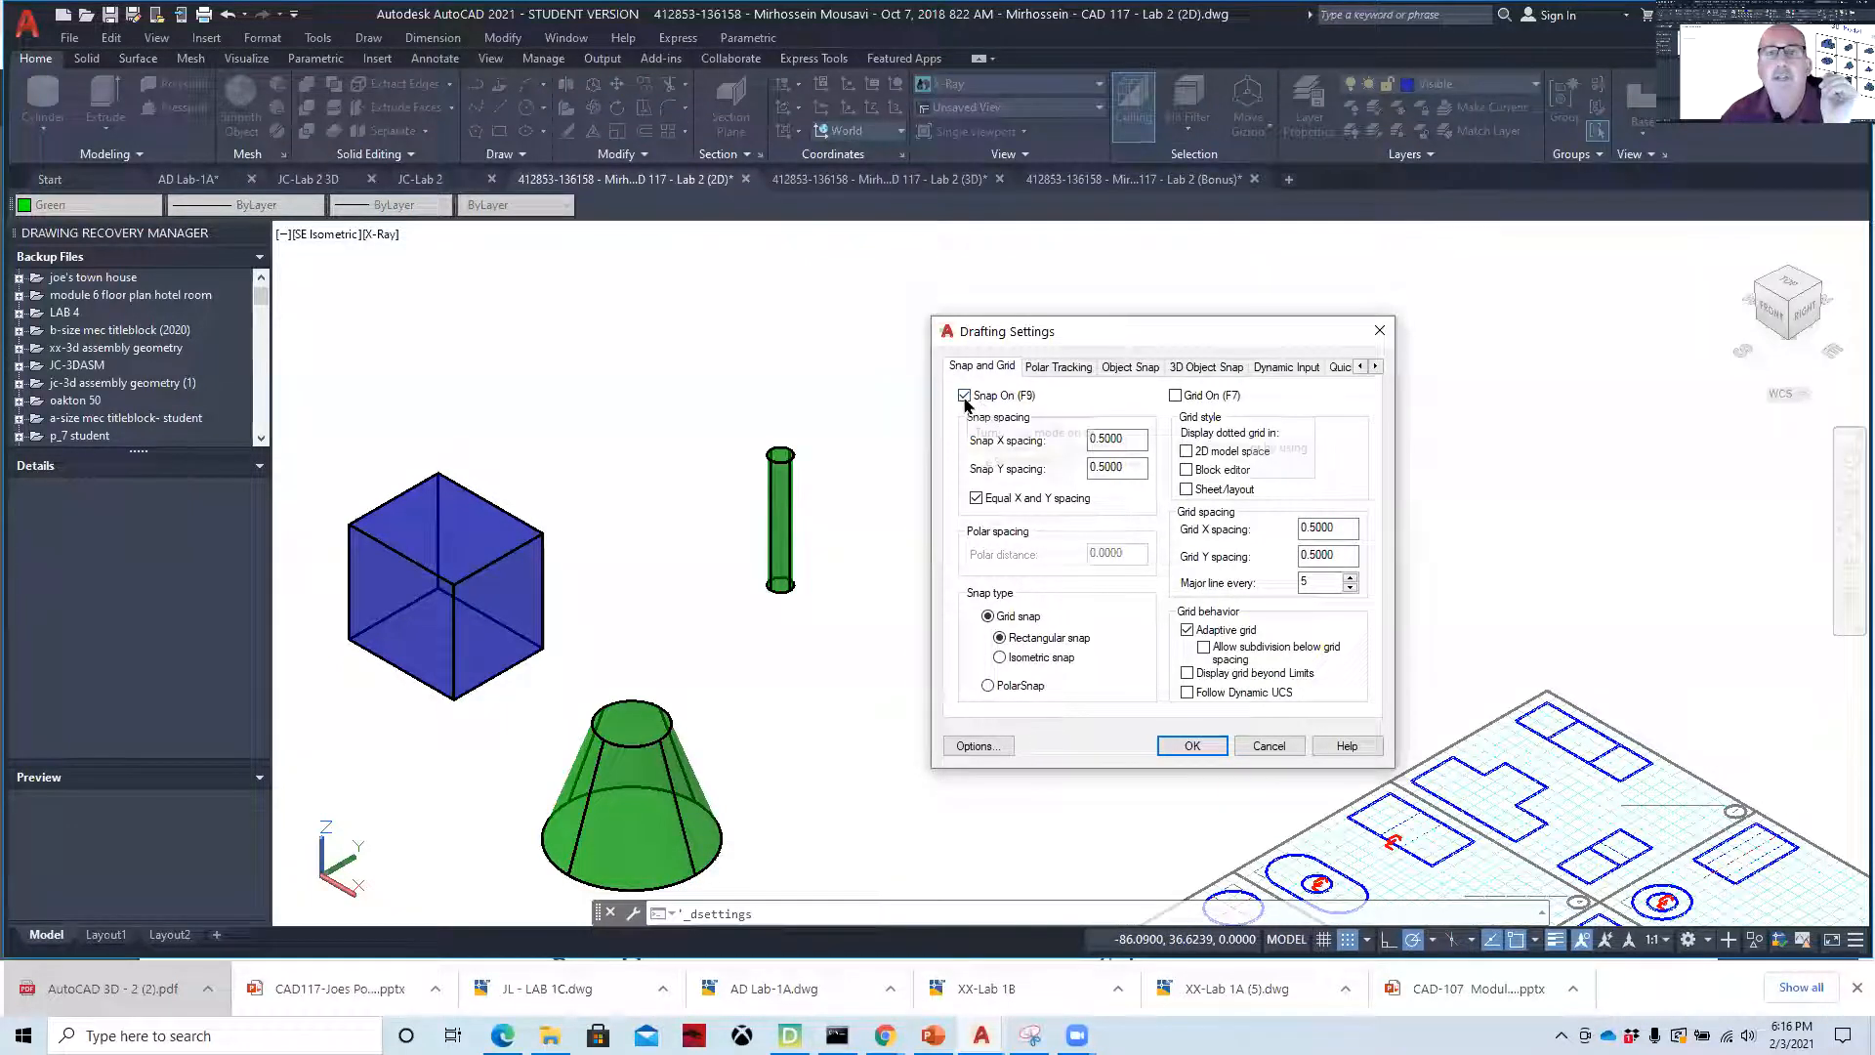
left_click(1039, 368)
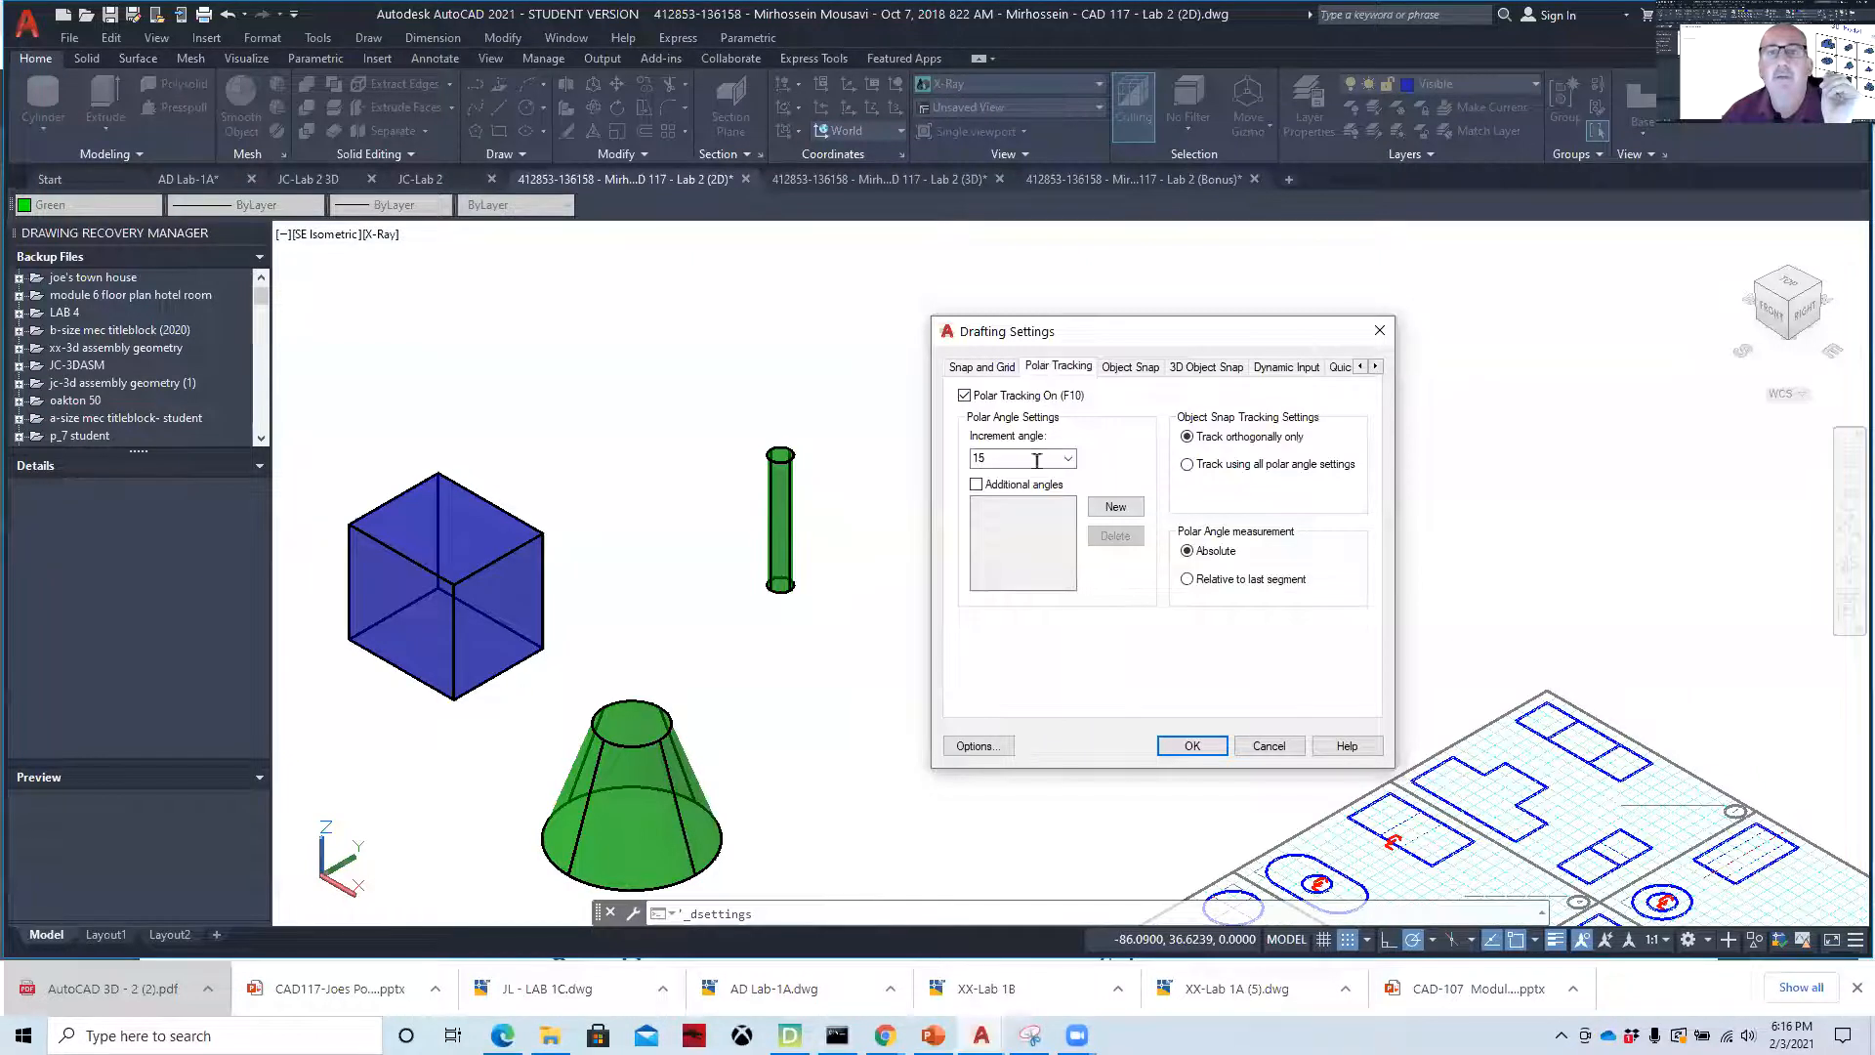
left_click(1137, 370)
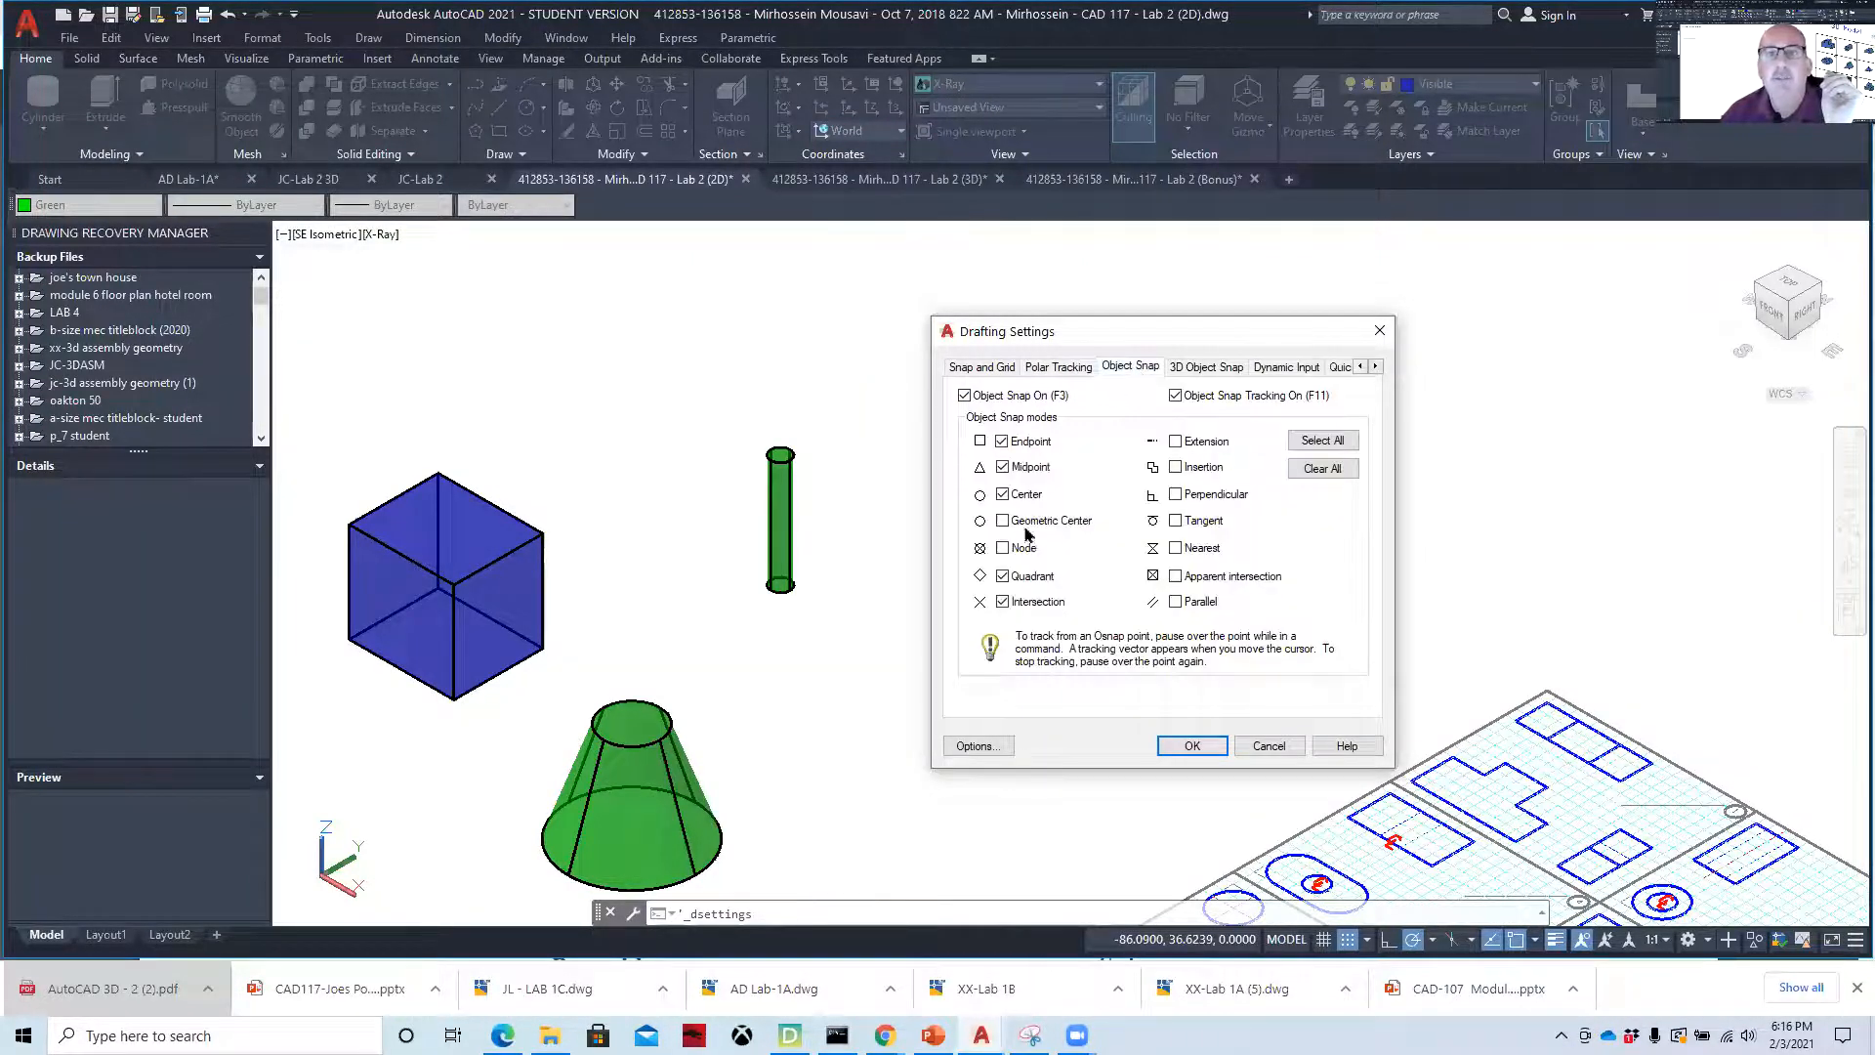
left_click(1212, 371)
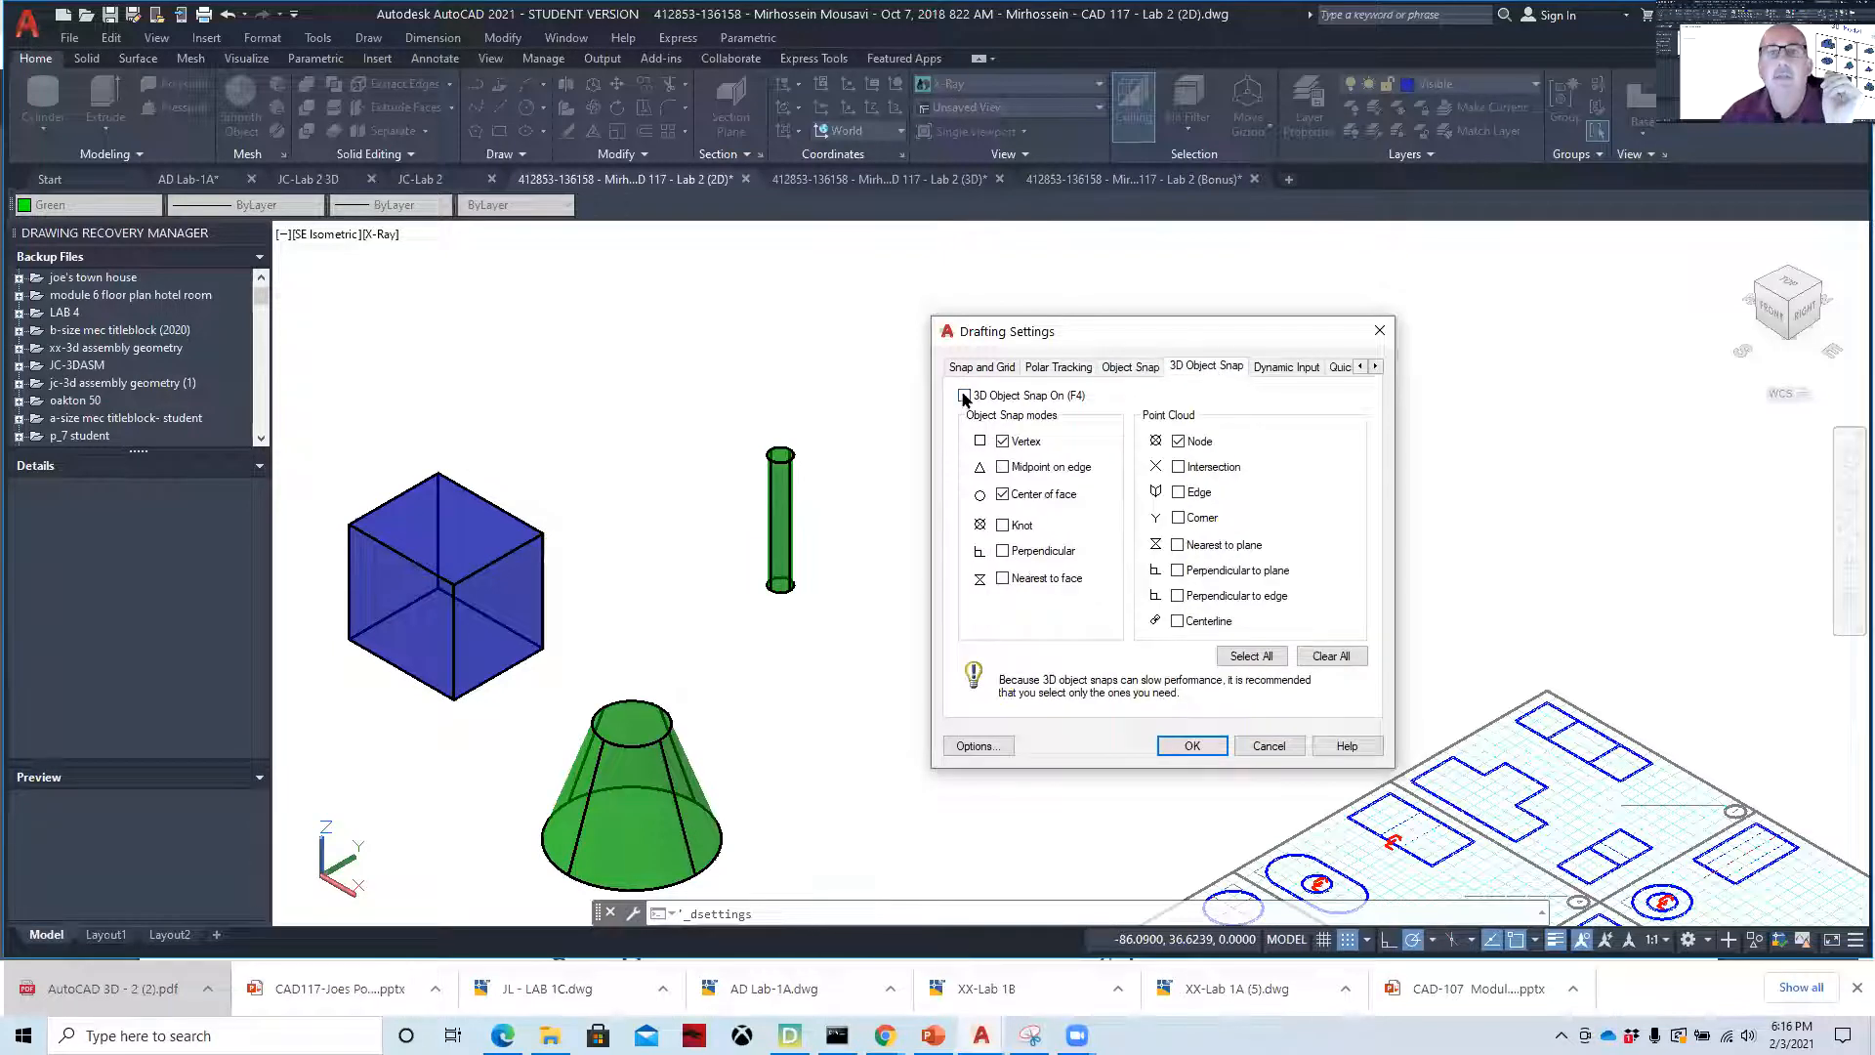
left_click(1186, 748)
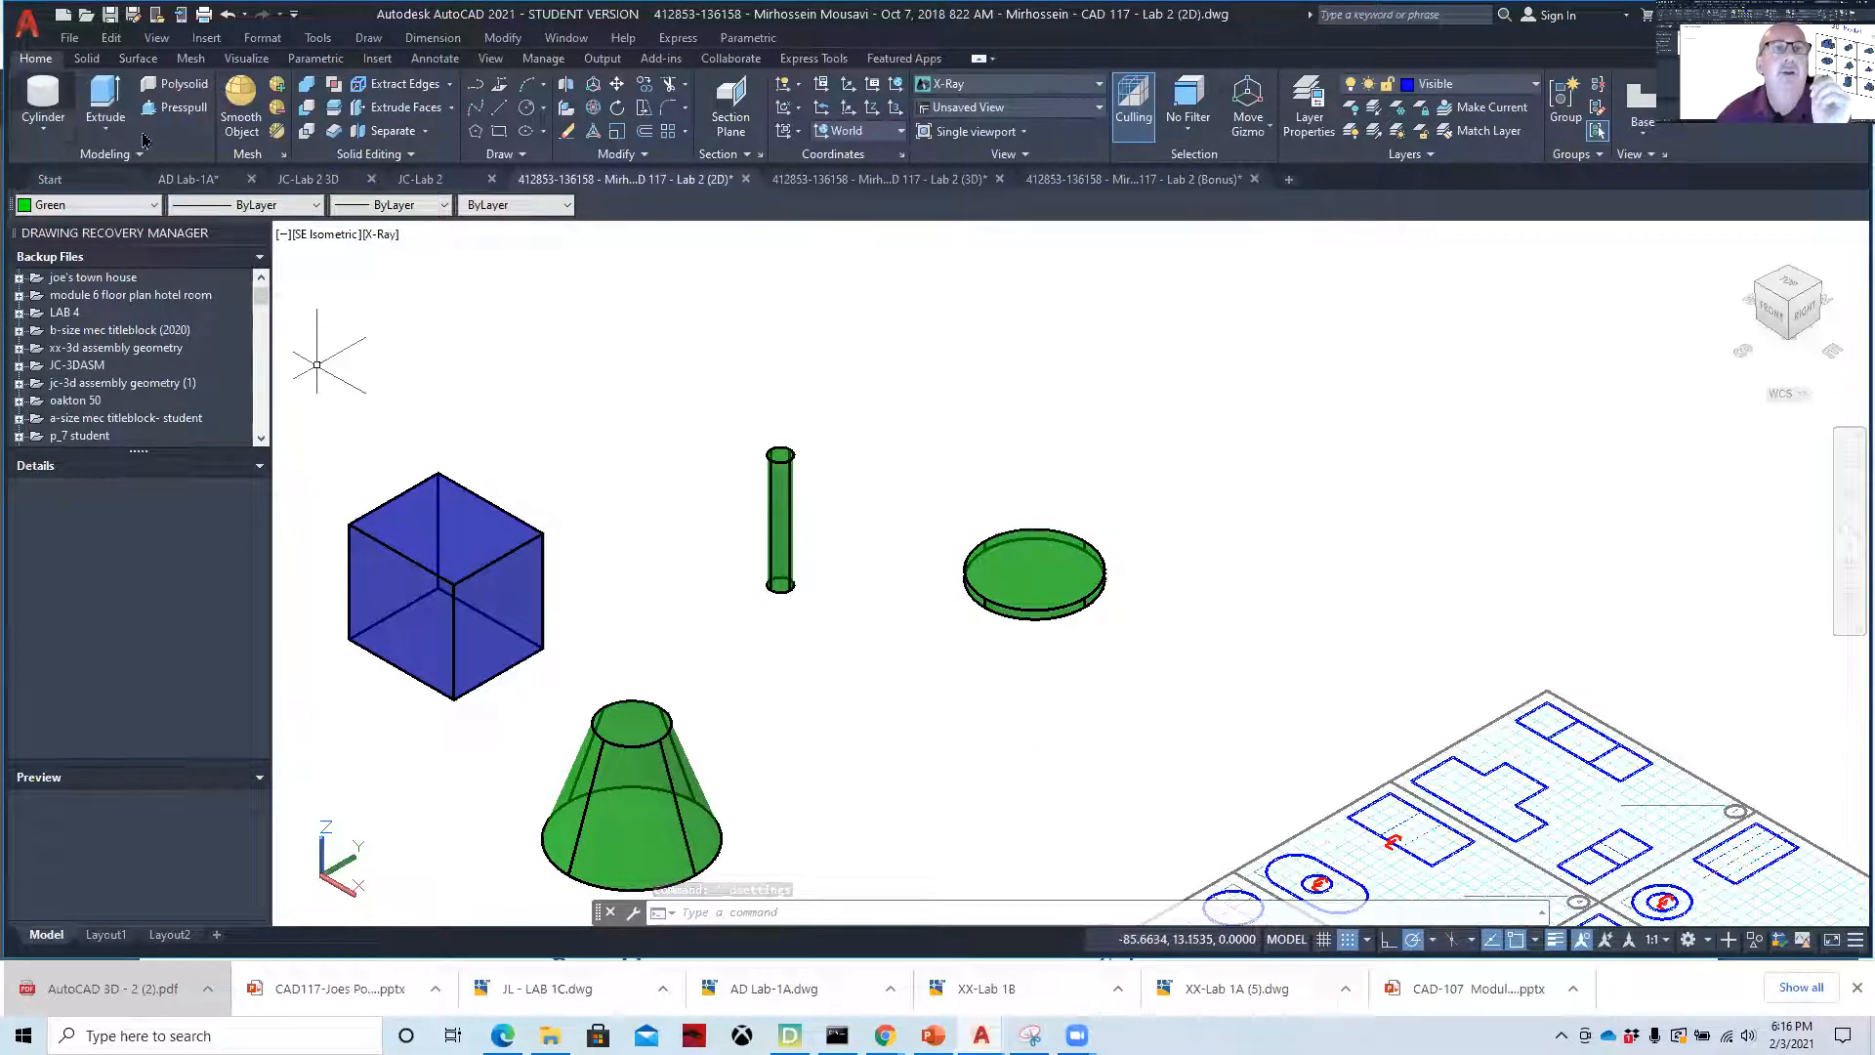
- Move the thin green cylinder by the center of its base onto the center of the flat cylinder's top face
left_click(616, 86)
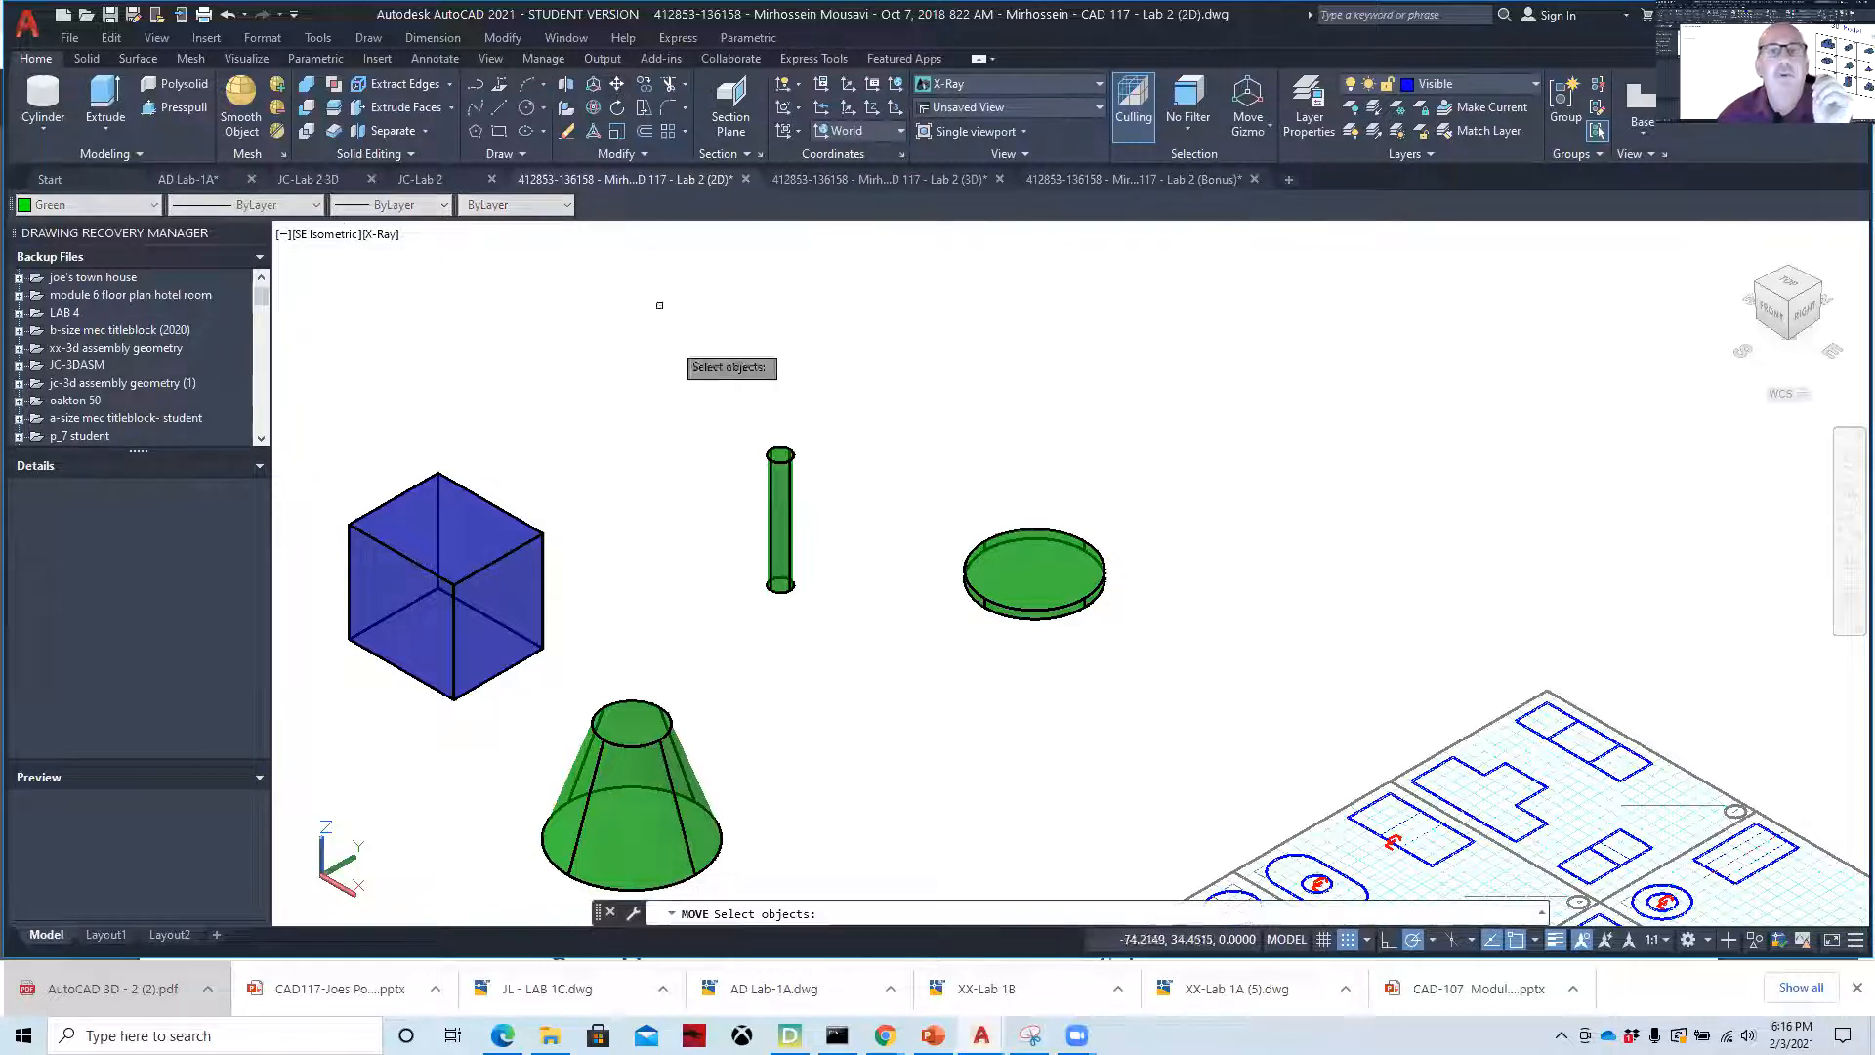
left_click(791, 571)
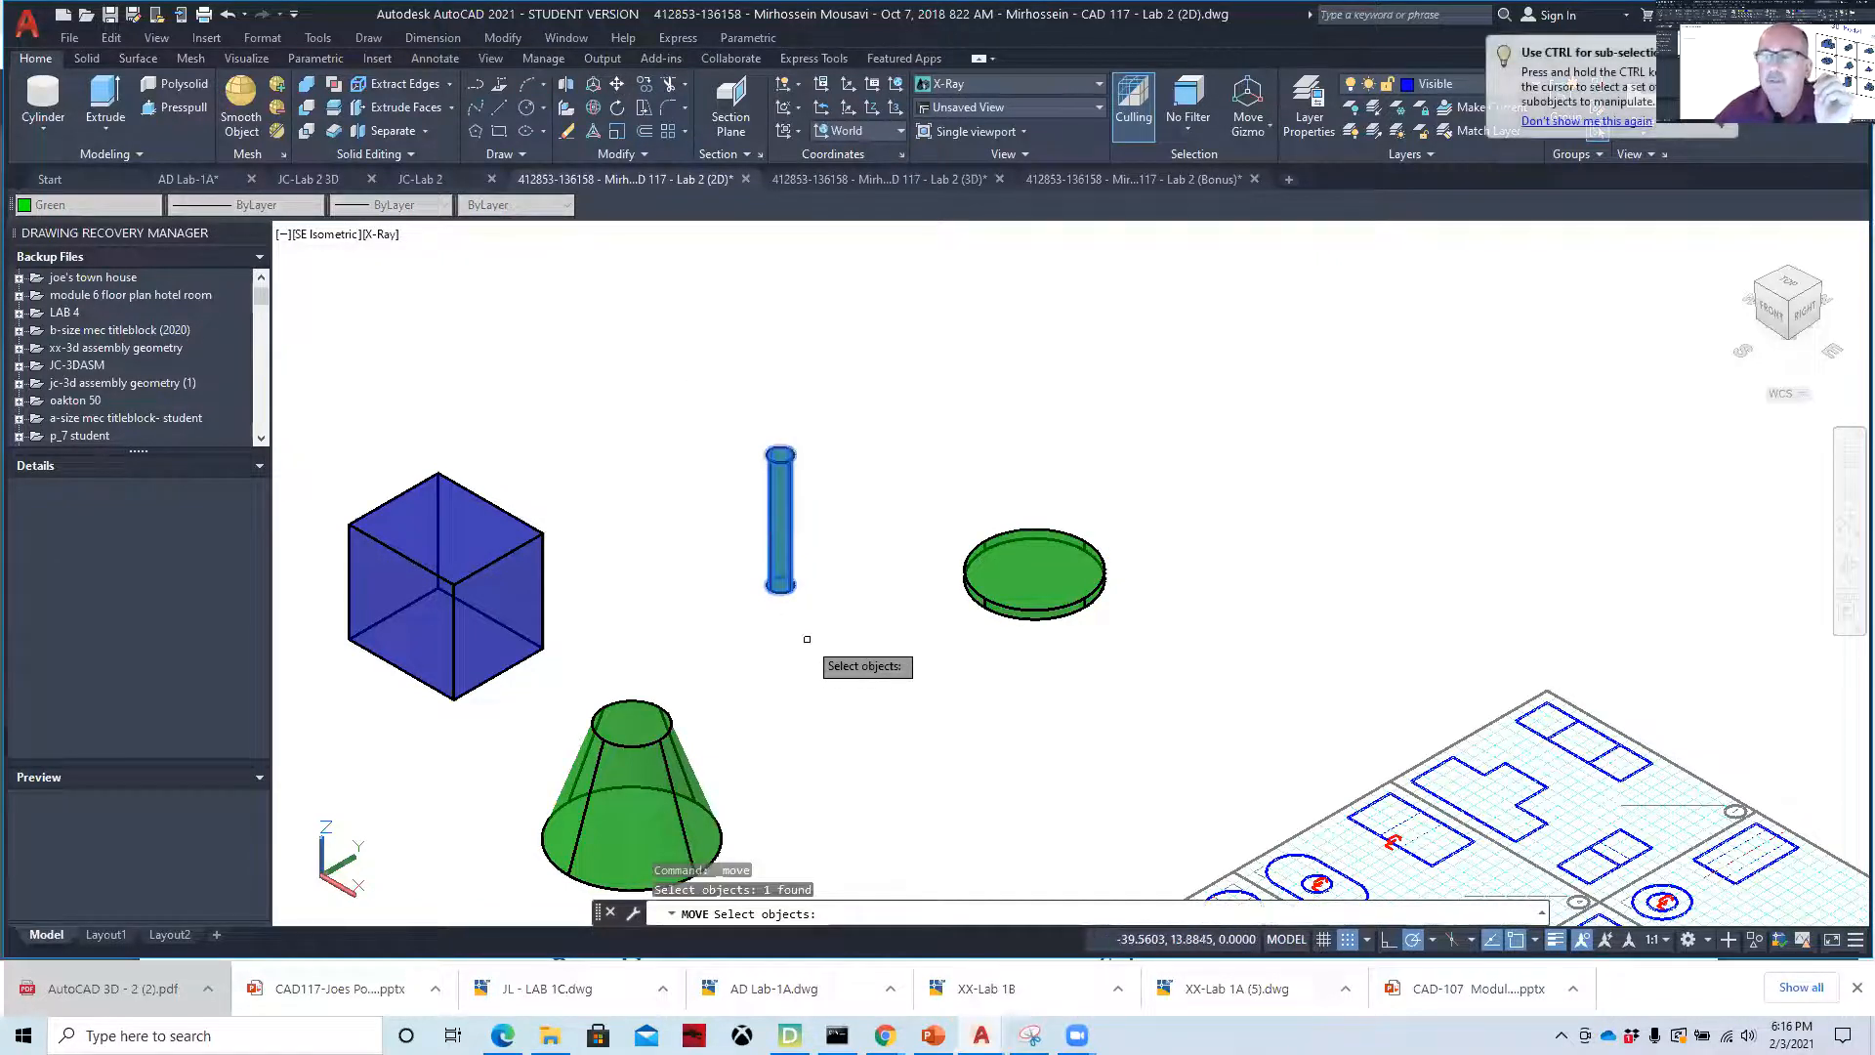
key("Return")
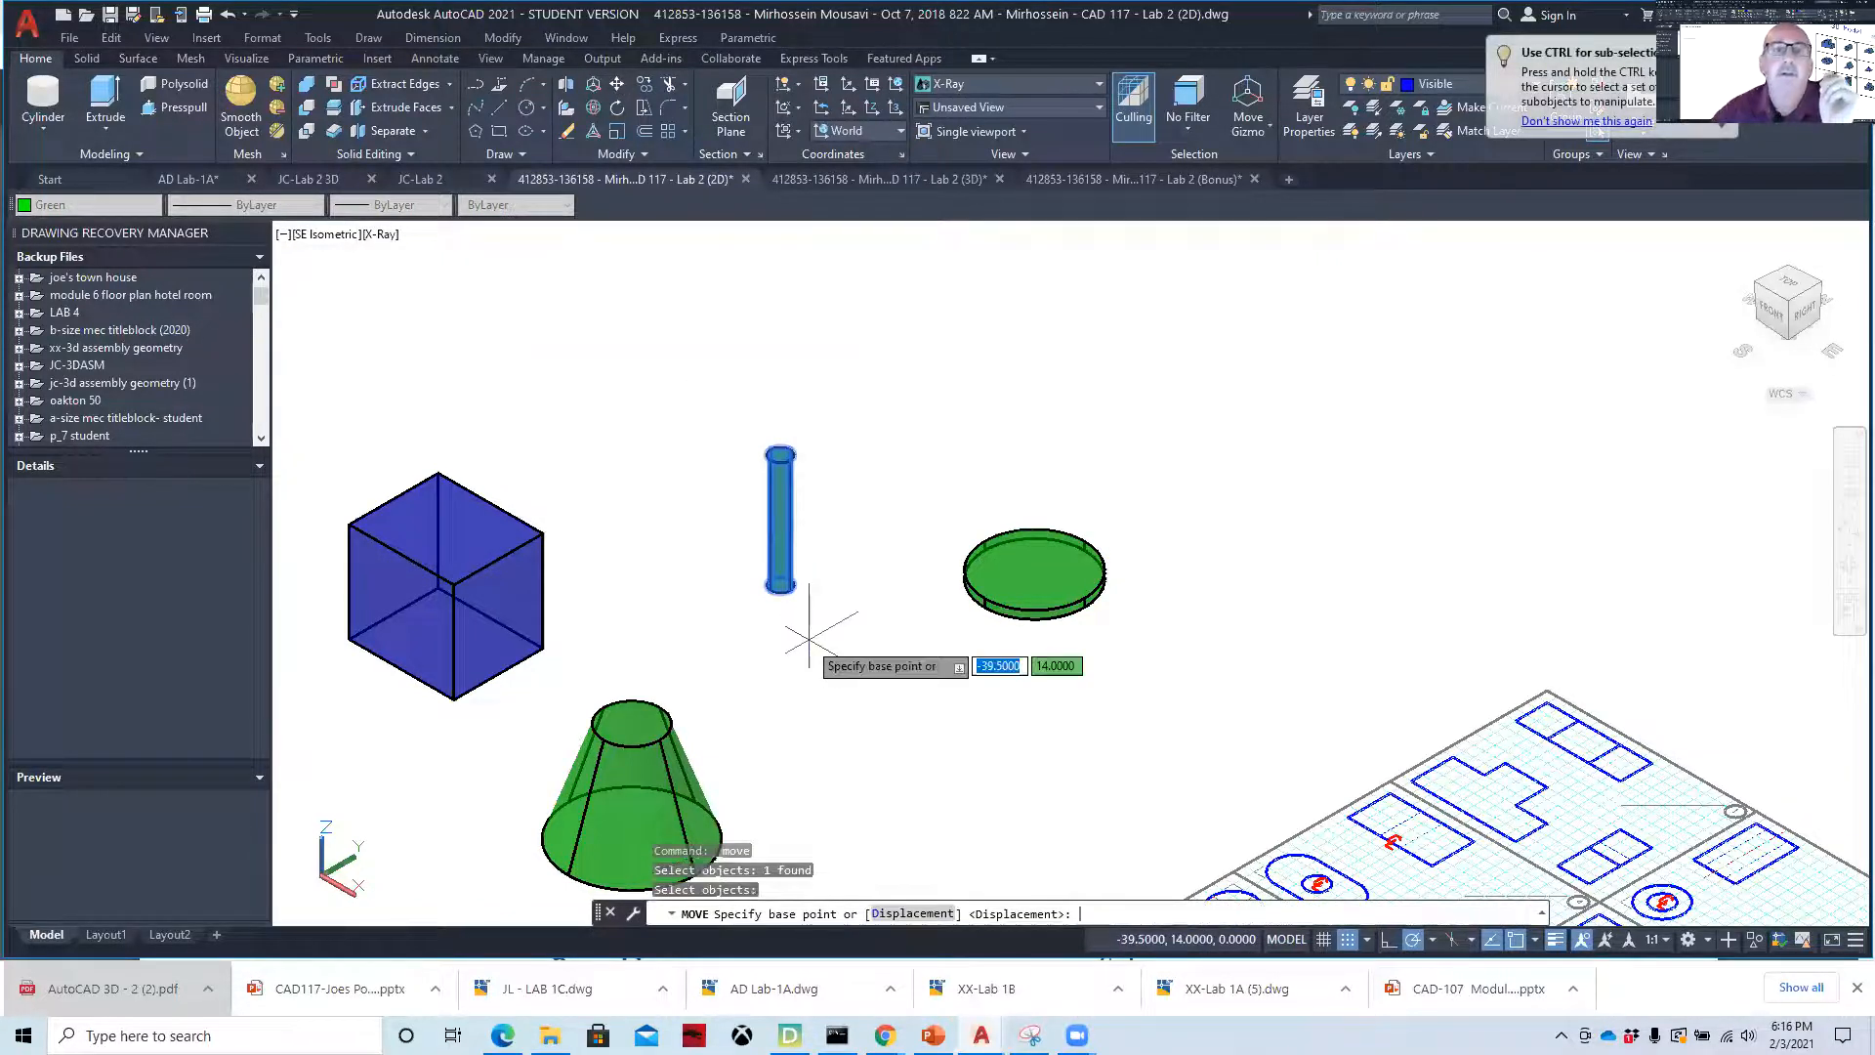
left_click(780, 585)
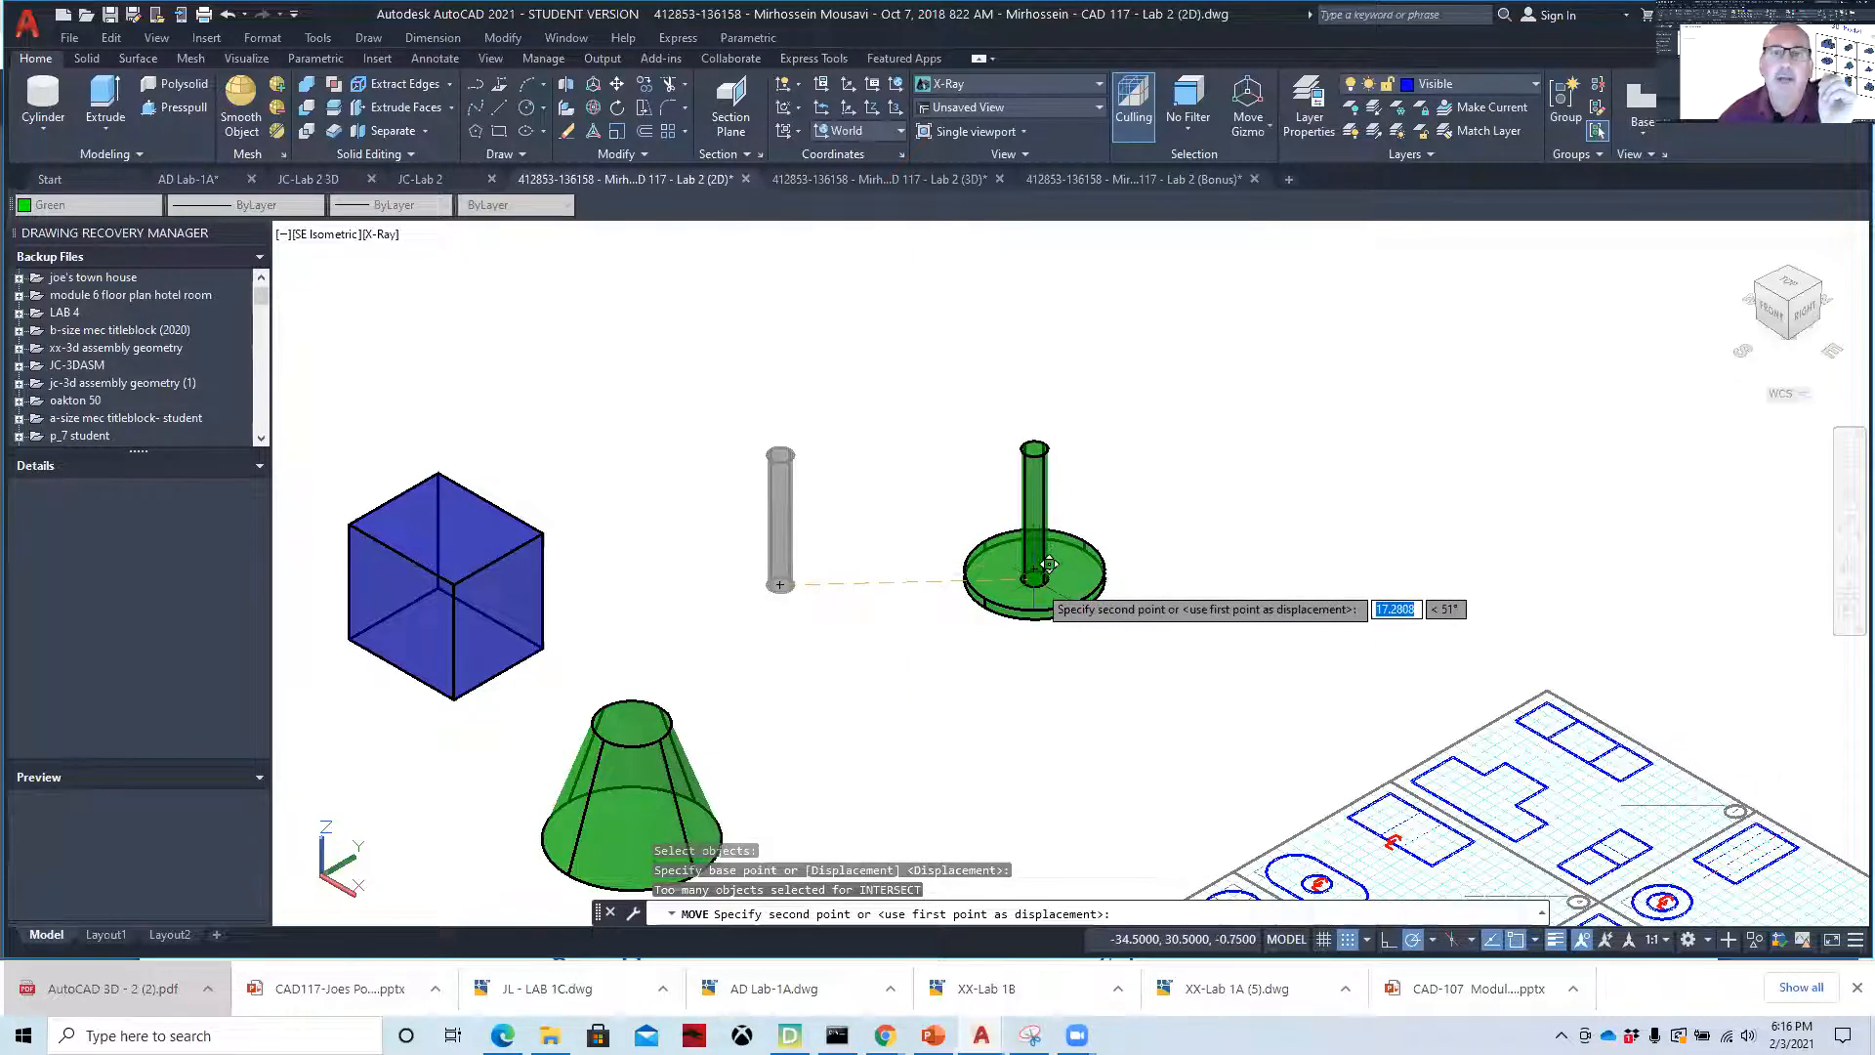
left_click(1047, 564)
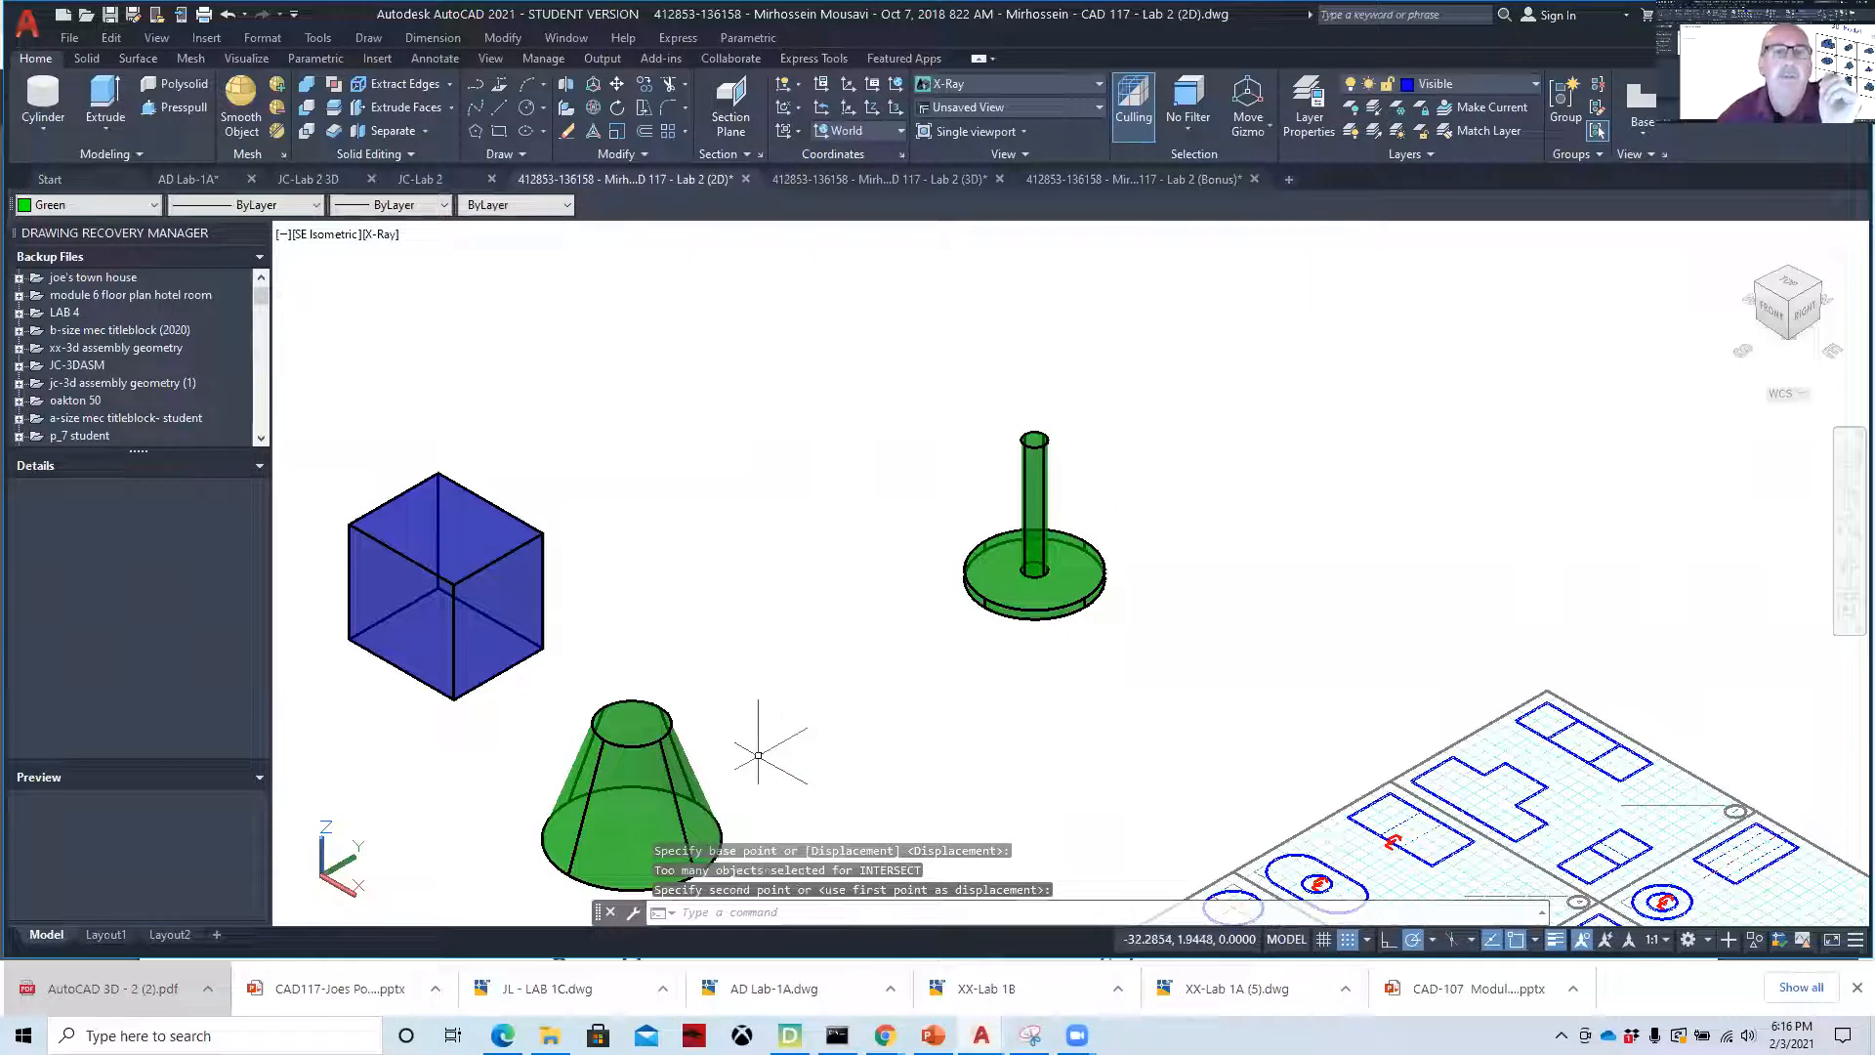
- Try to move the green truncated cone onto the center of the thin cylinder's top face
left_click(619, 89)
left_click(619, 834)
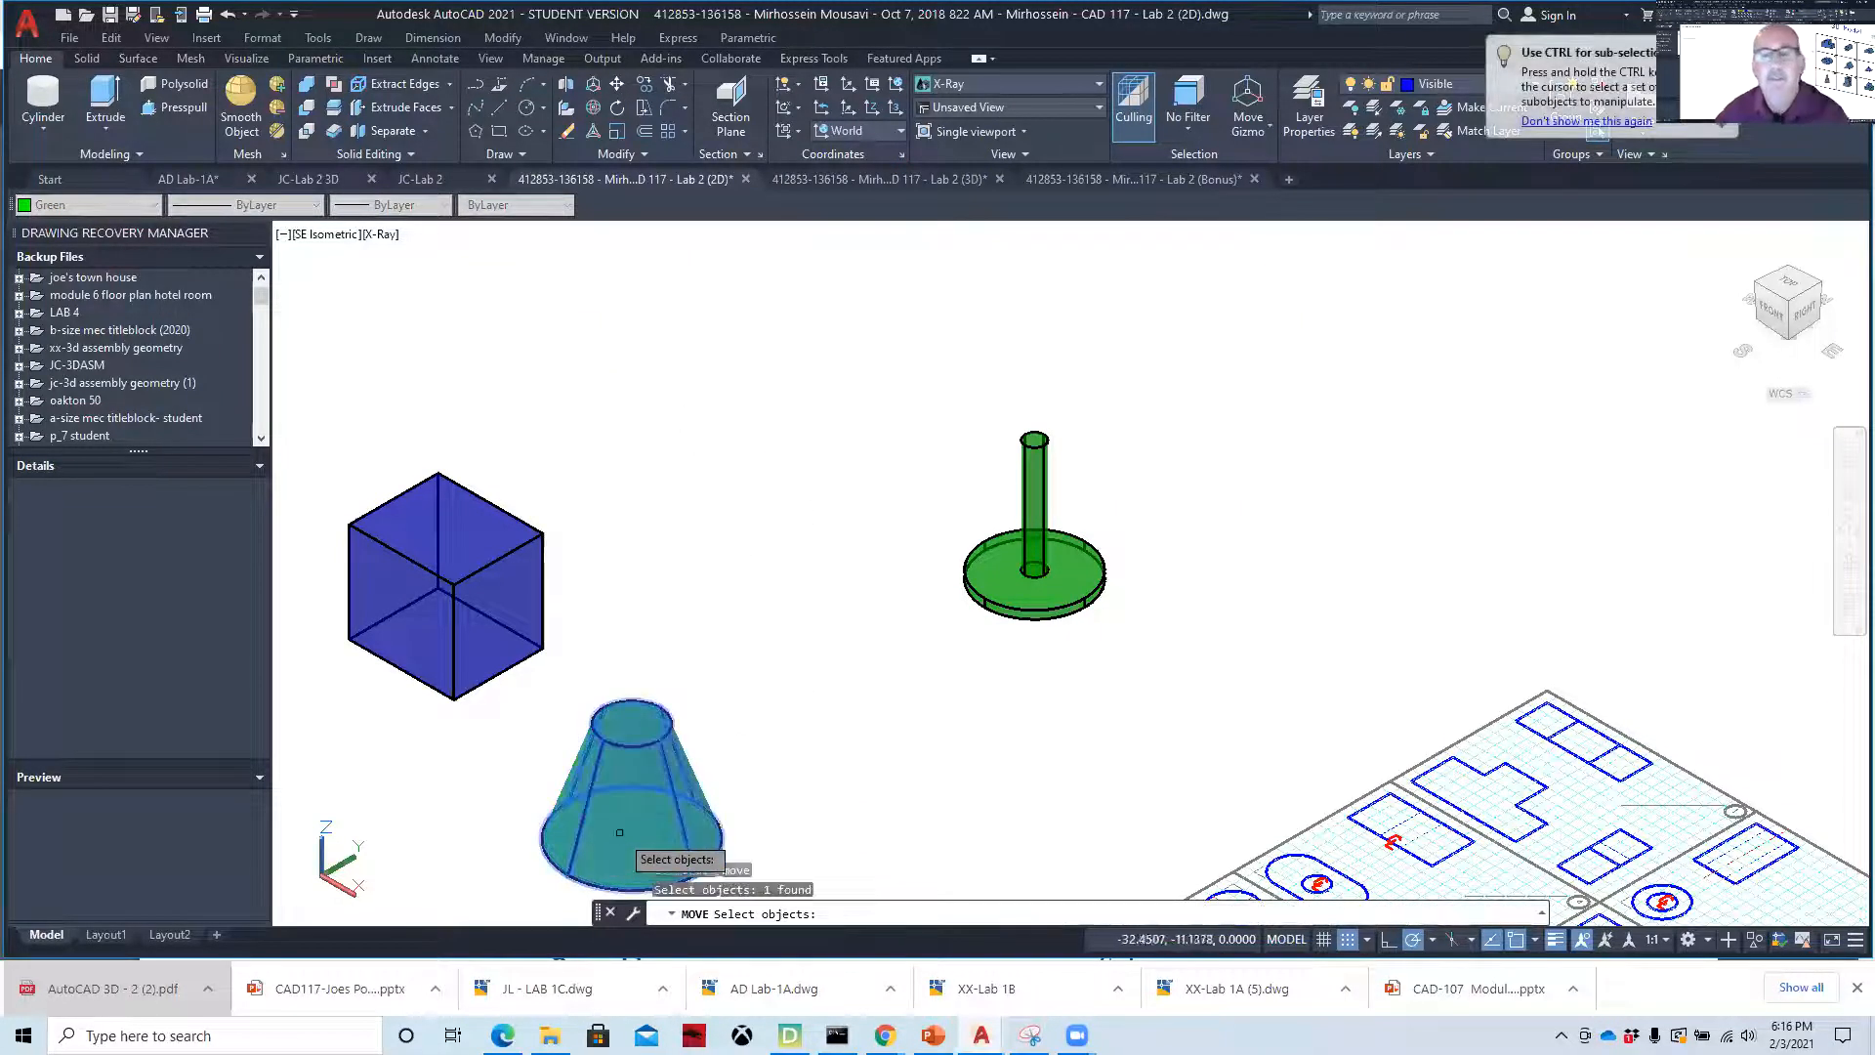
key("Return")
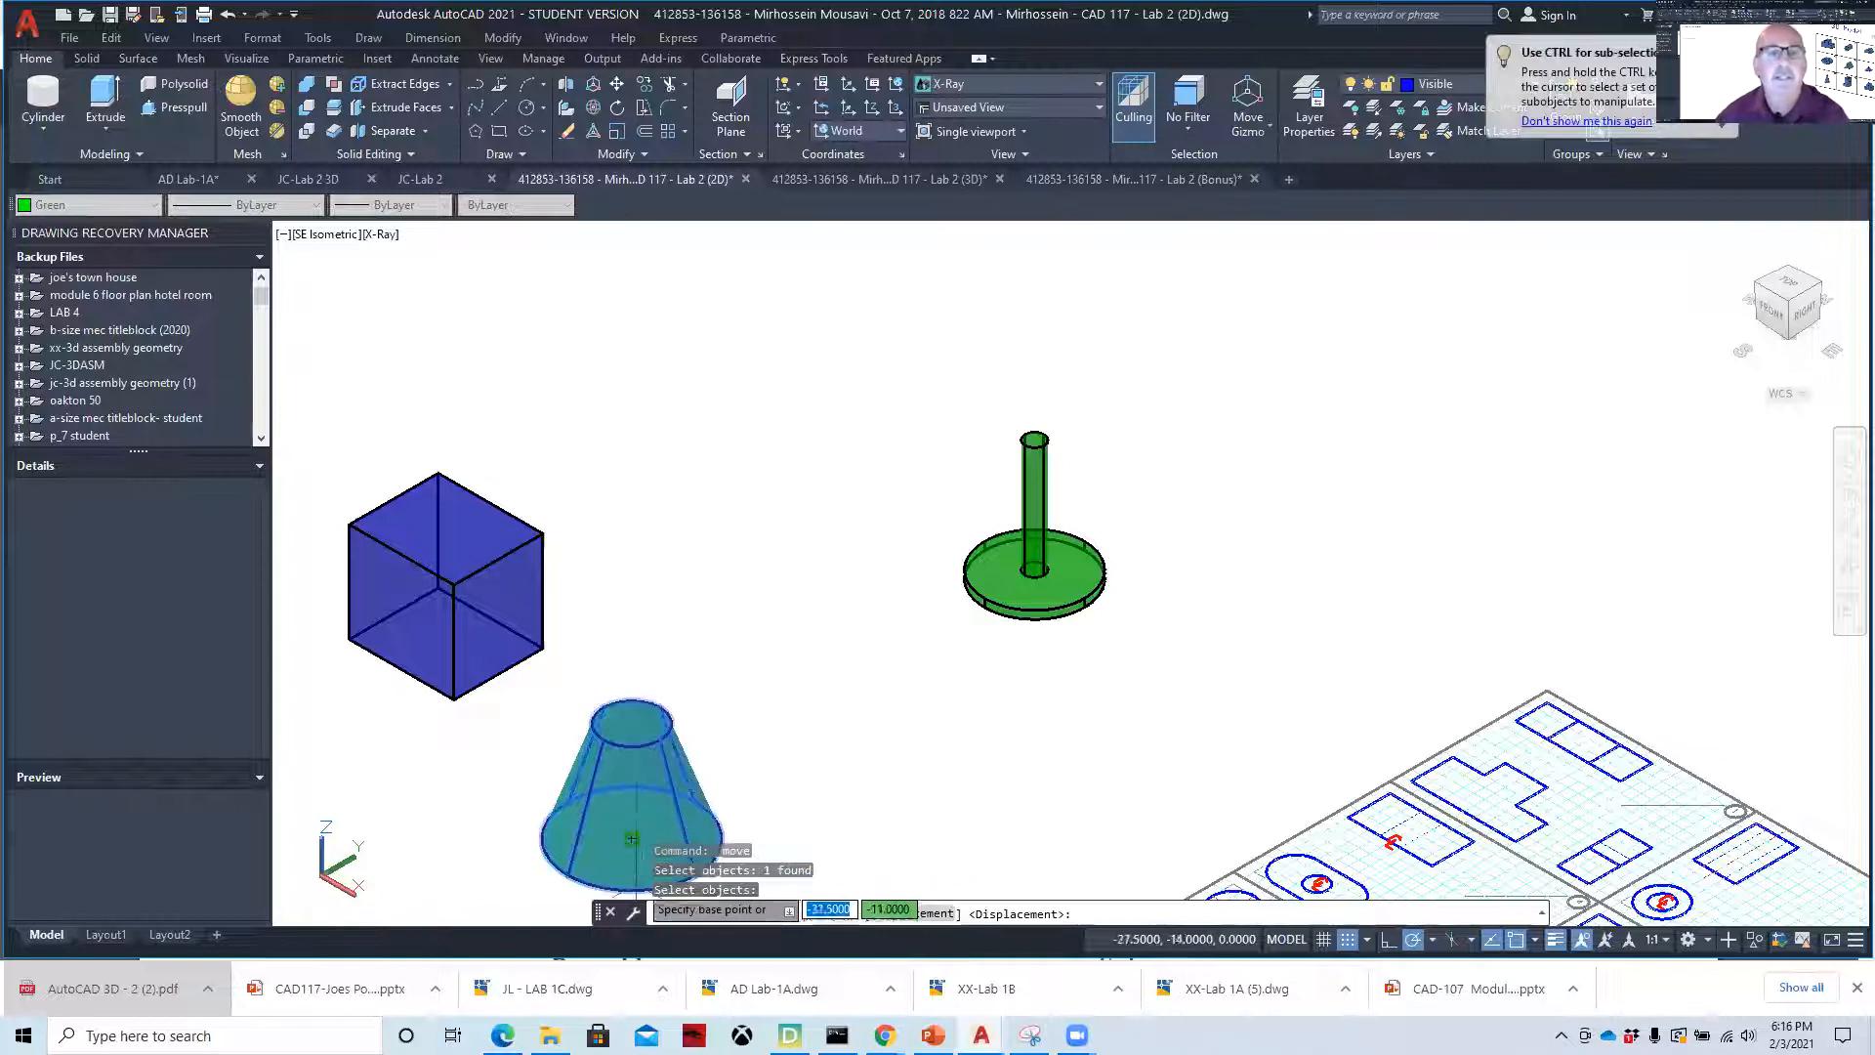
middle_click_drag(632, 838, 670, 683)
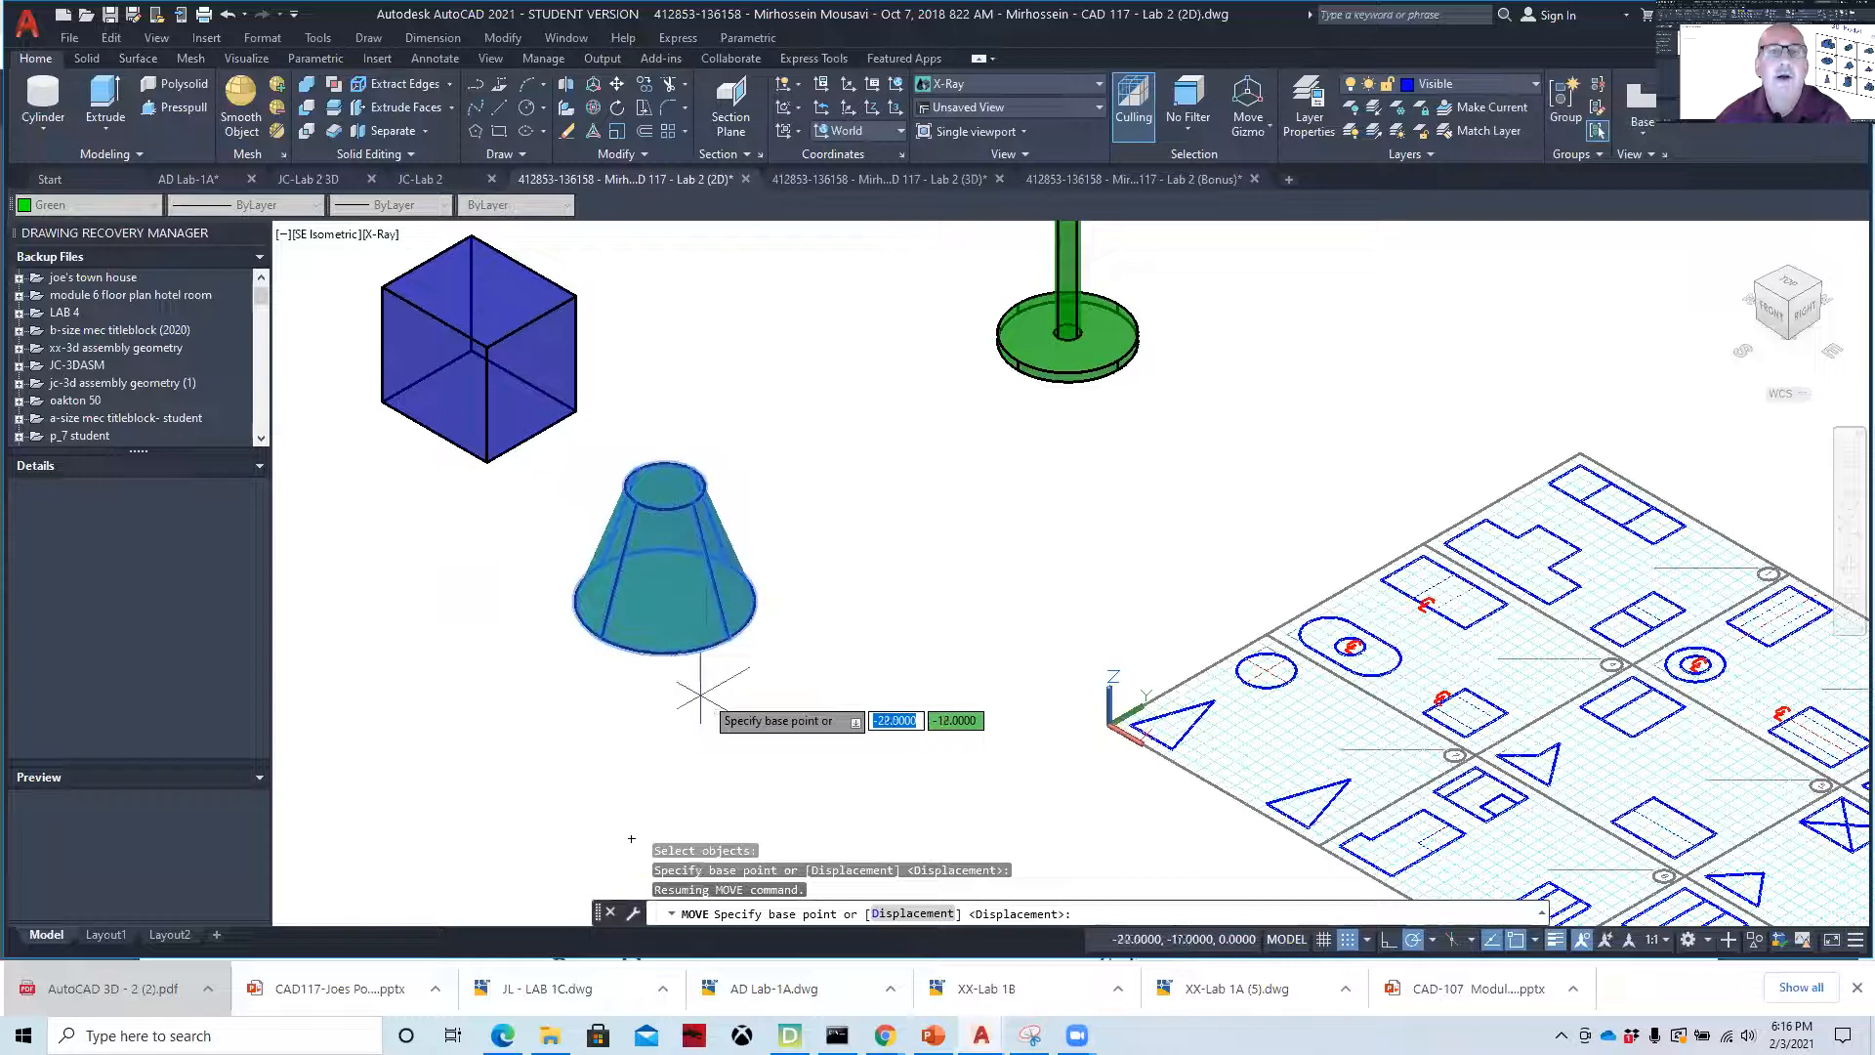
left_click(679, 535)
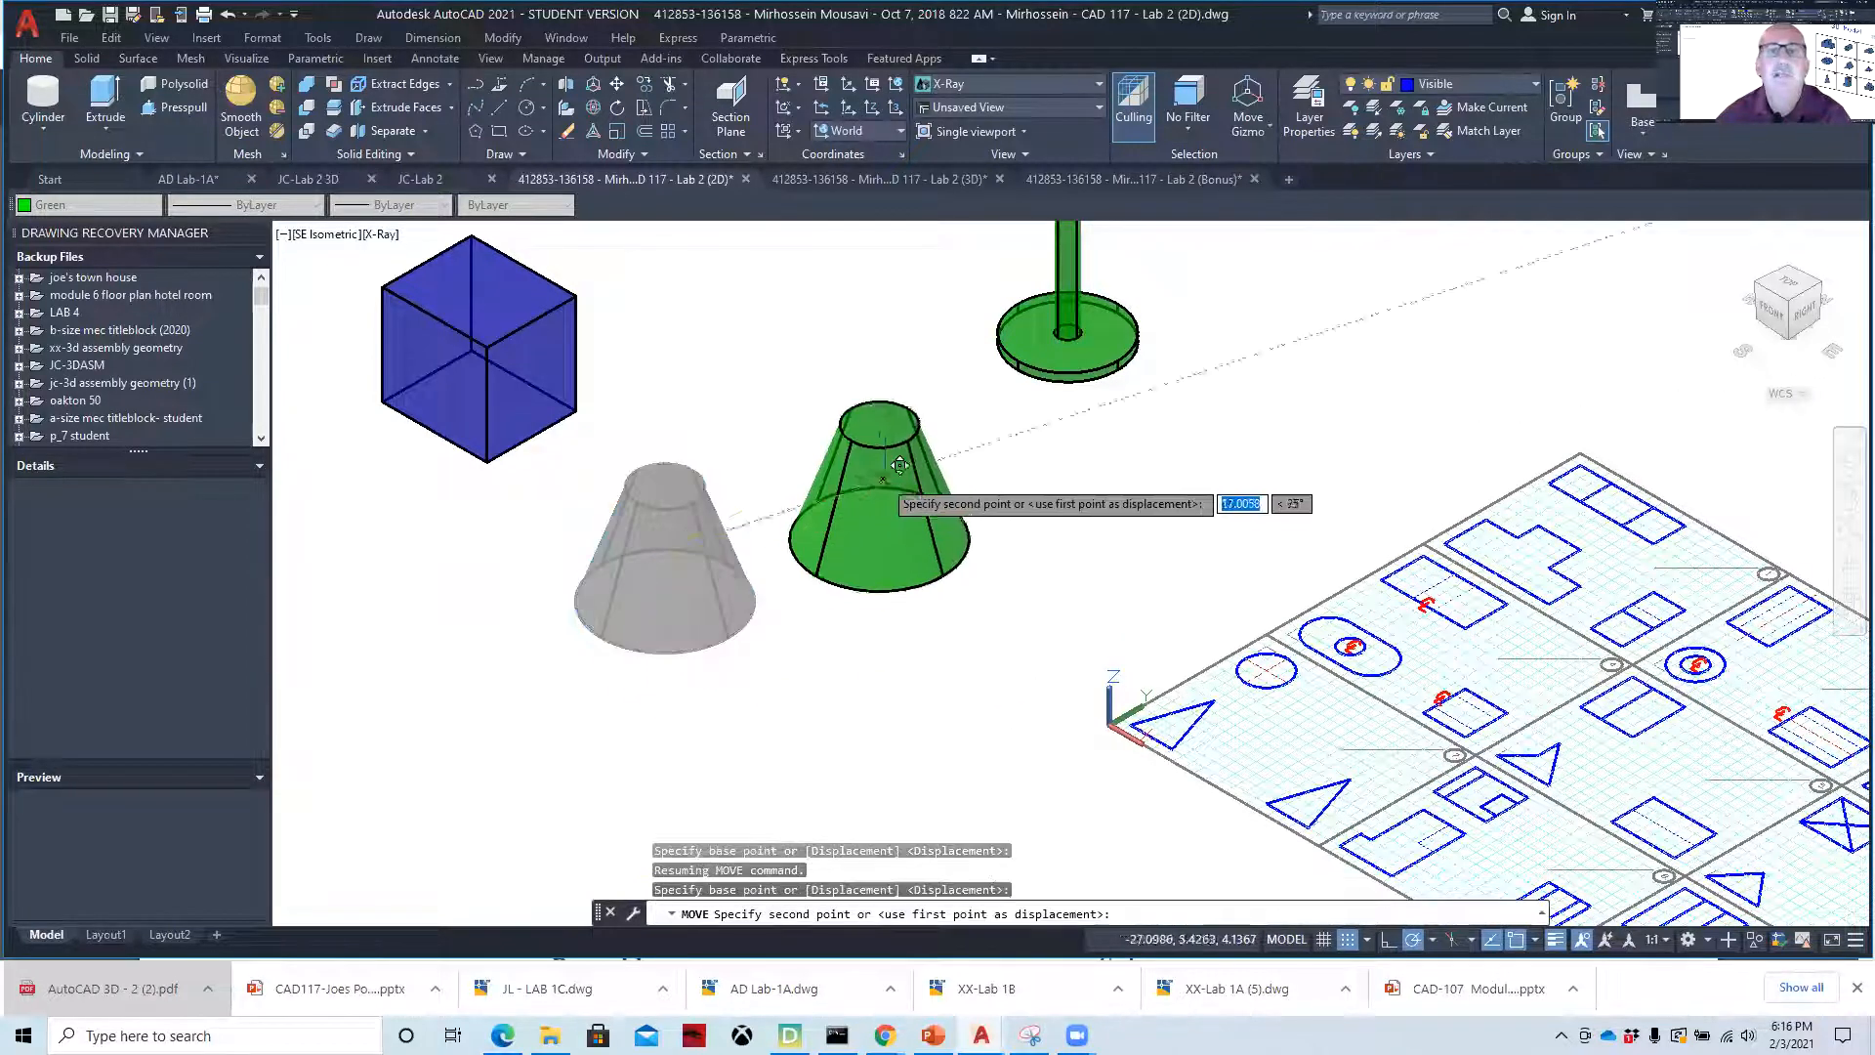
middle_click_drag(915, 417, 781, 723)
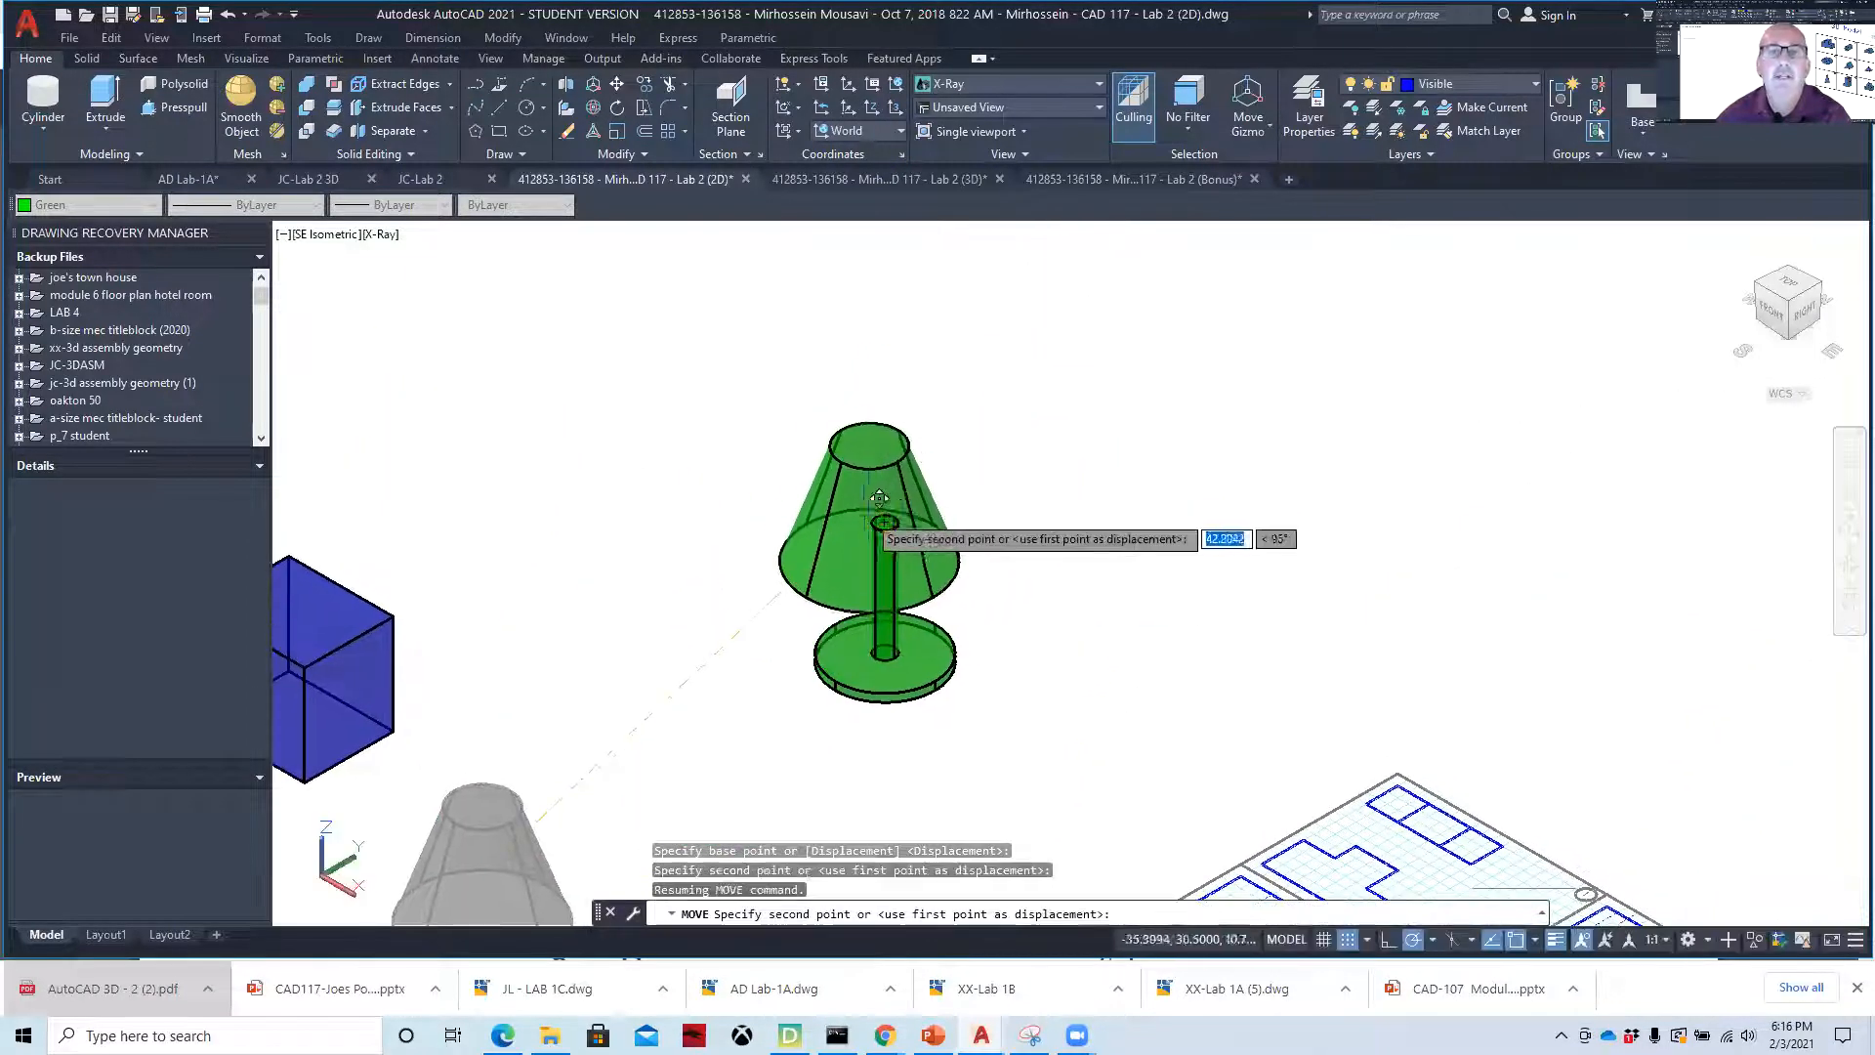
left_click(893, 509)
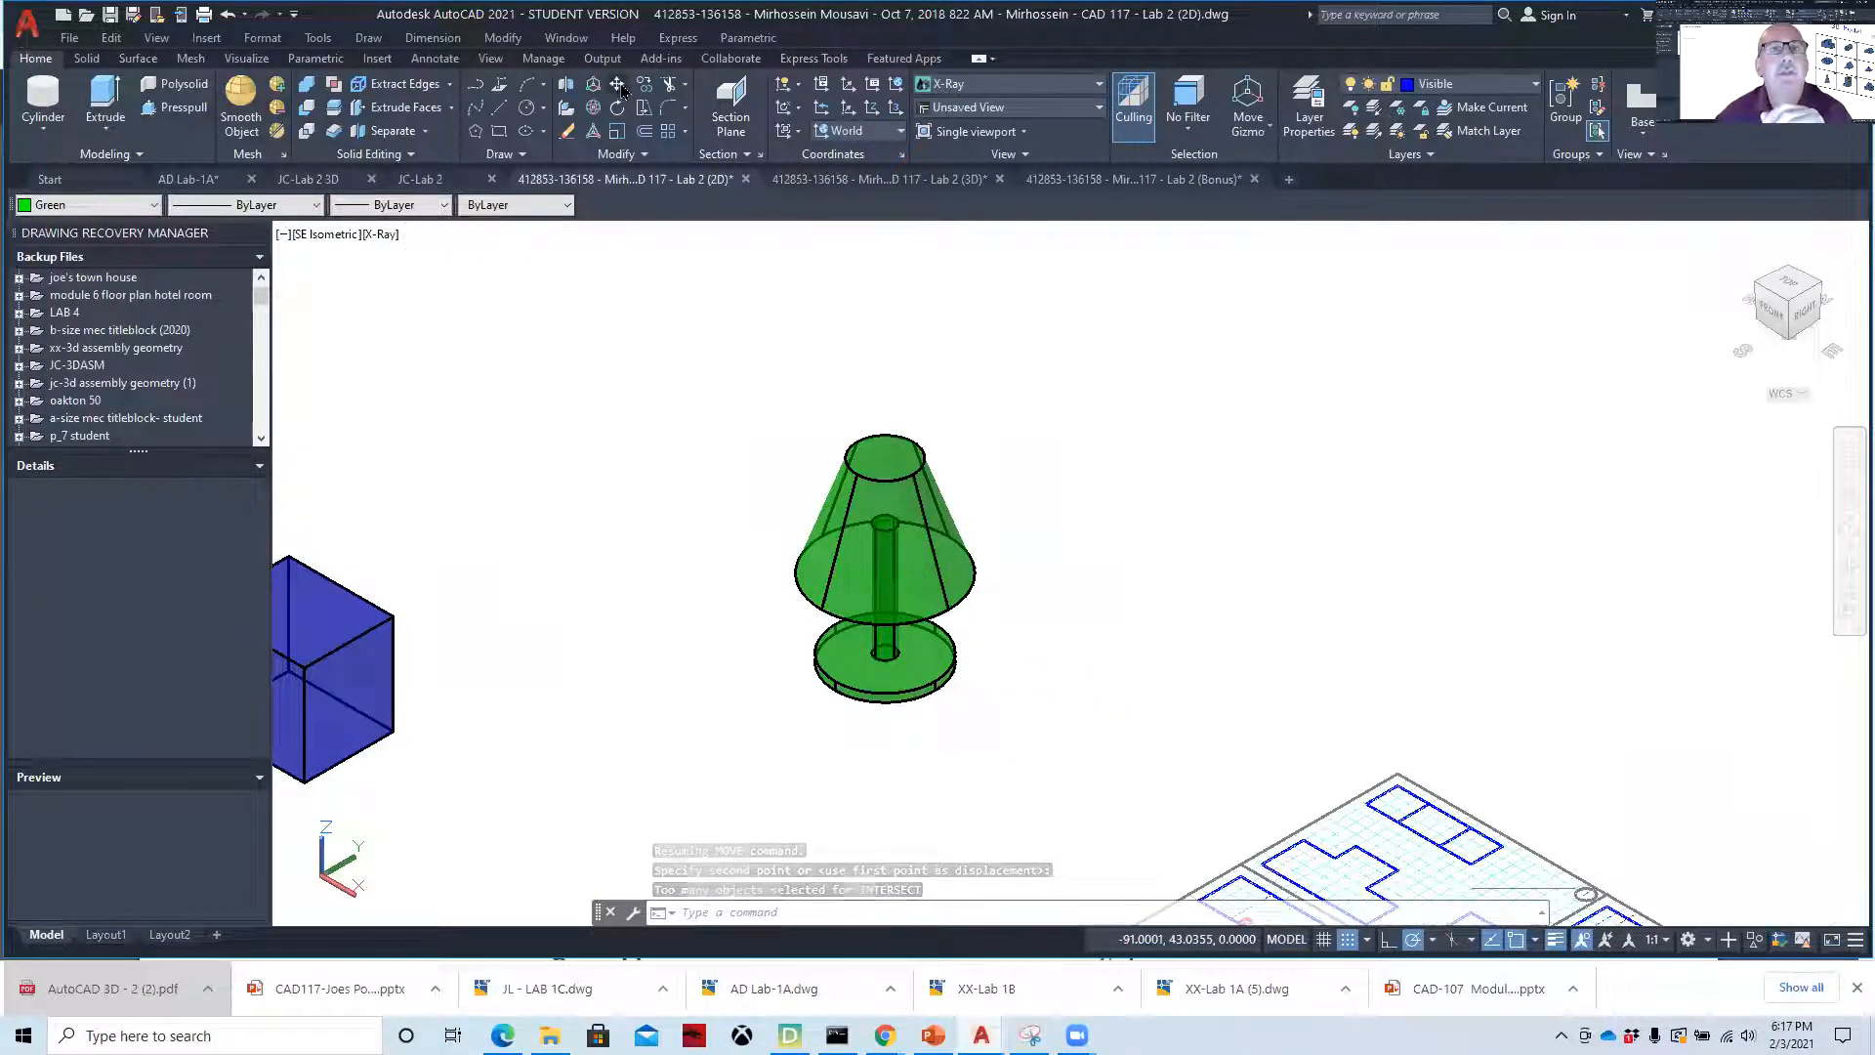
- Move the truncated cone by the center of its base onto the center of the thin cylinder's top face
left_click(619, 86)
left_click(932, 500)
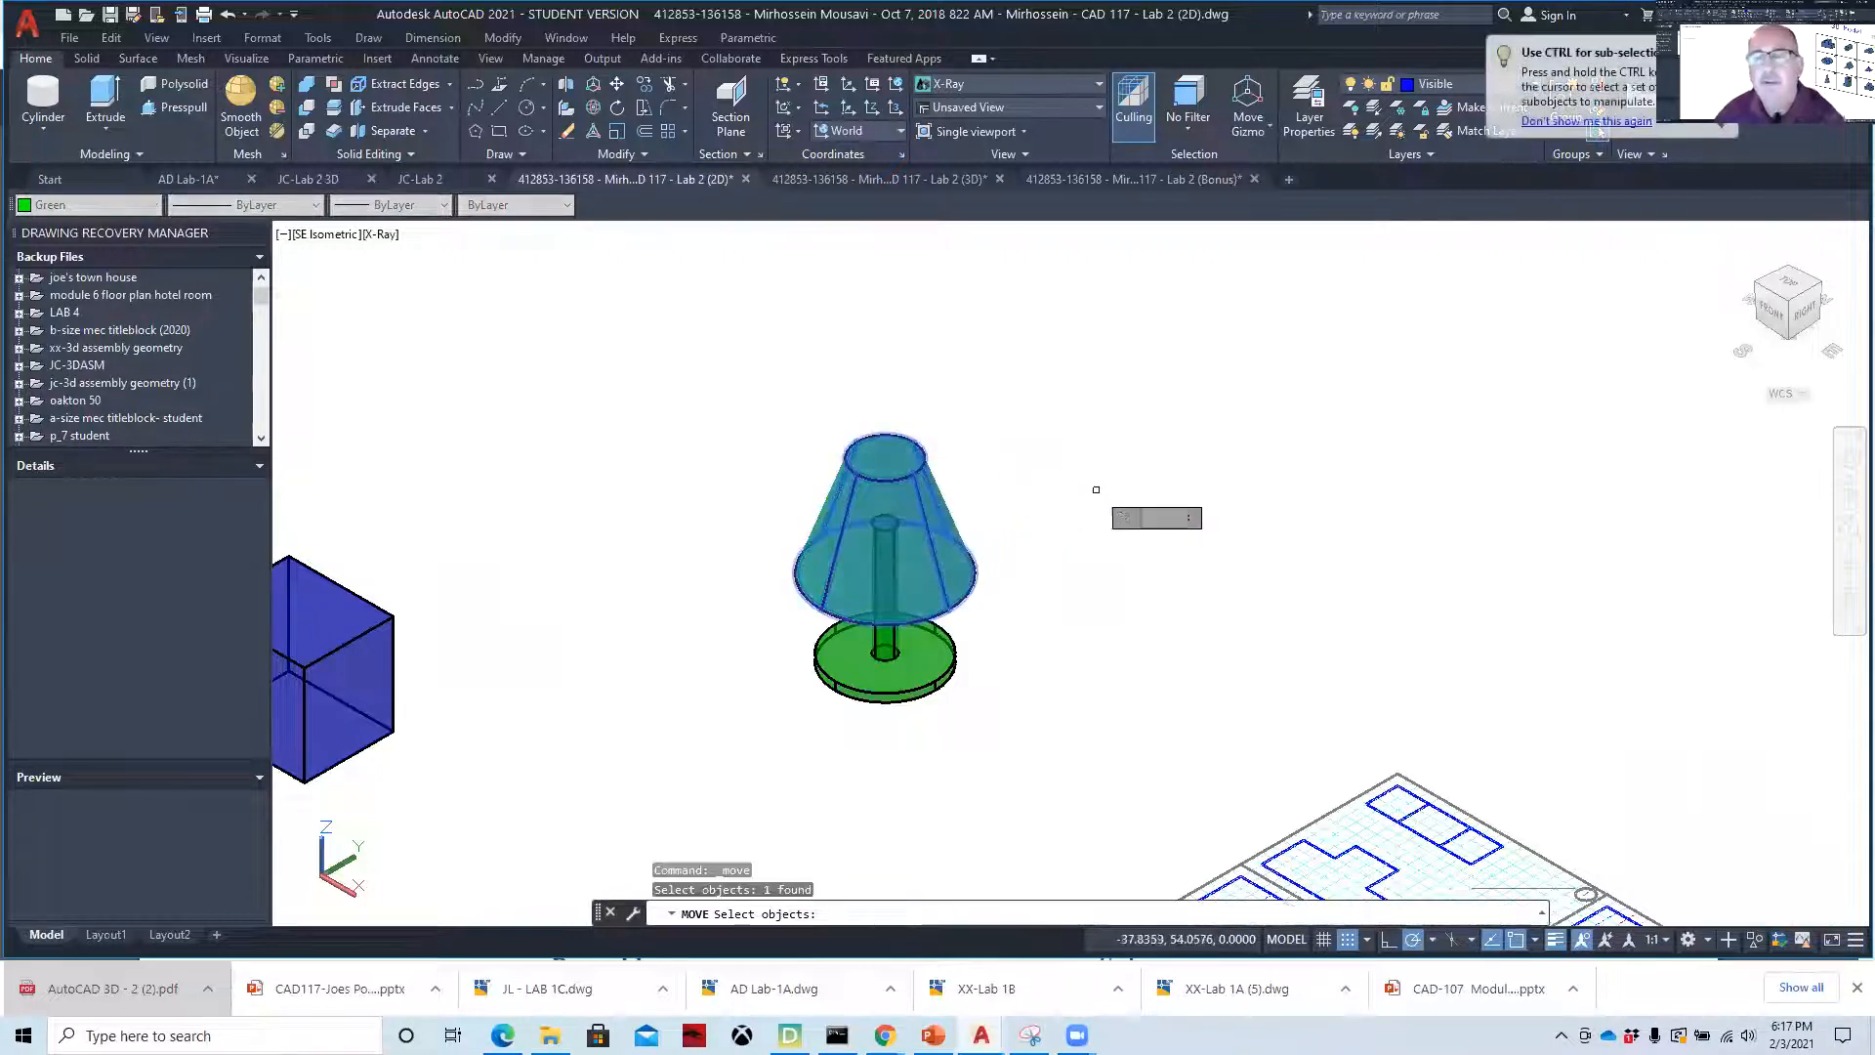
key("Return")
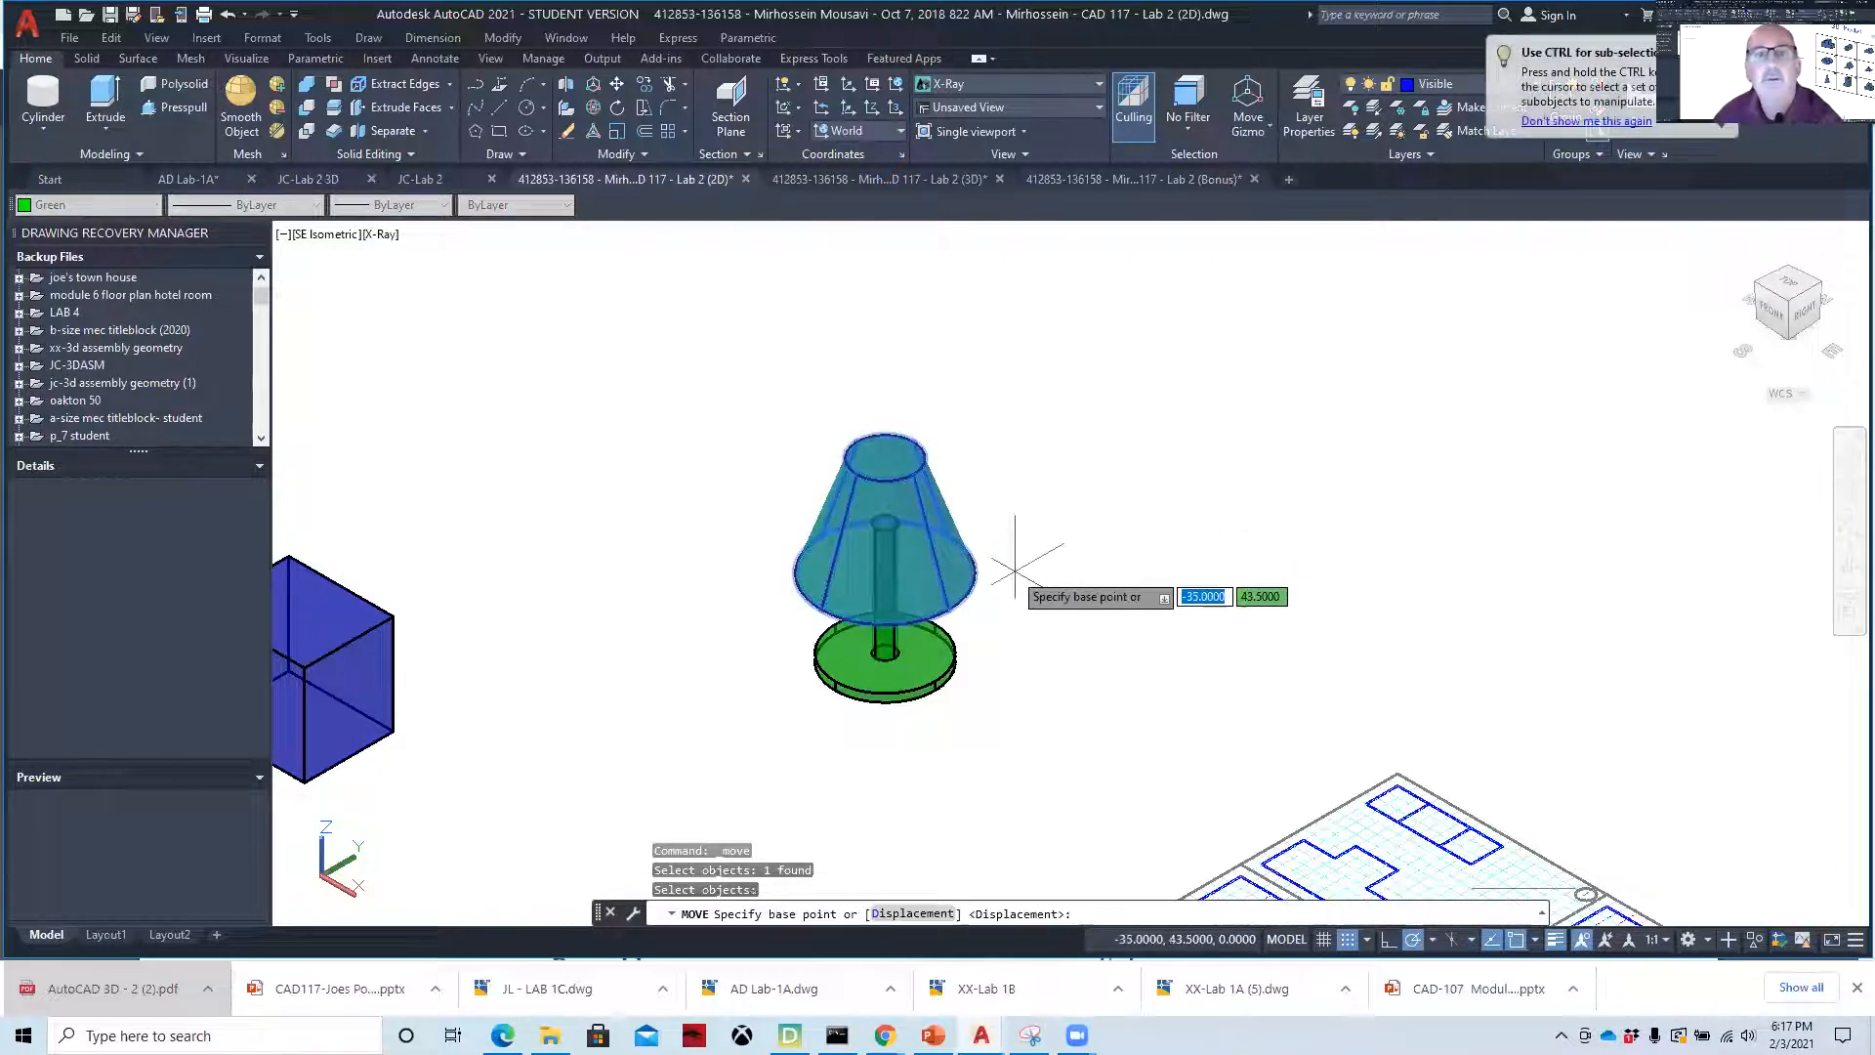
left_click(884, 569)
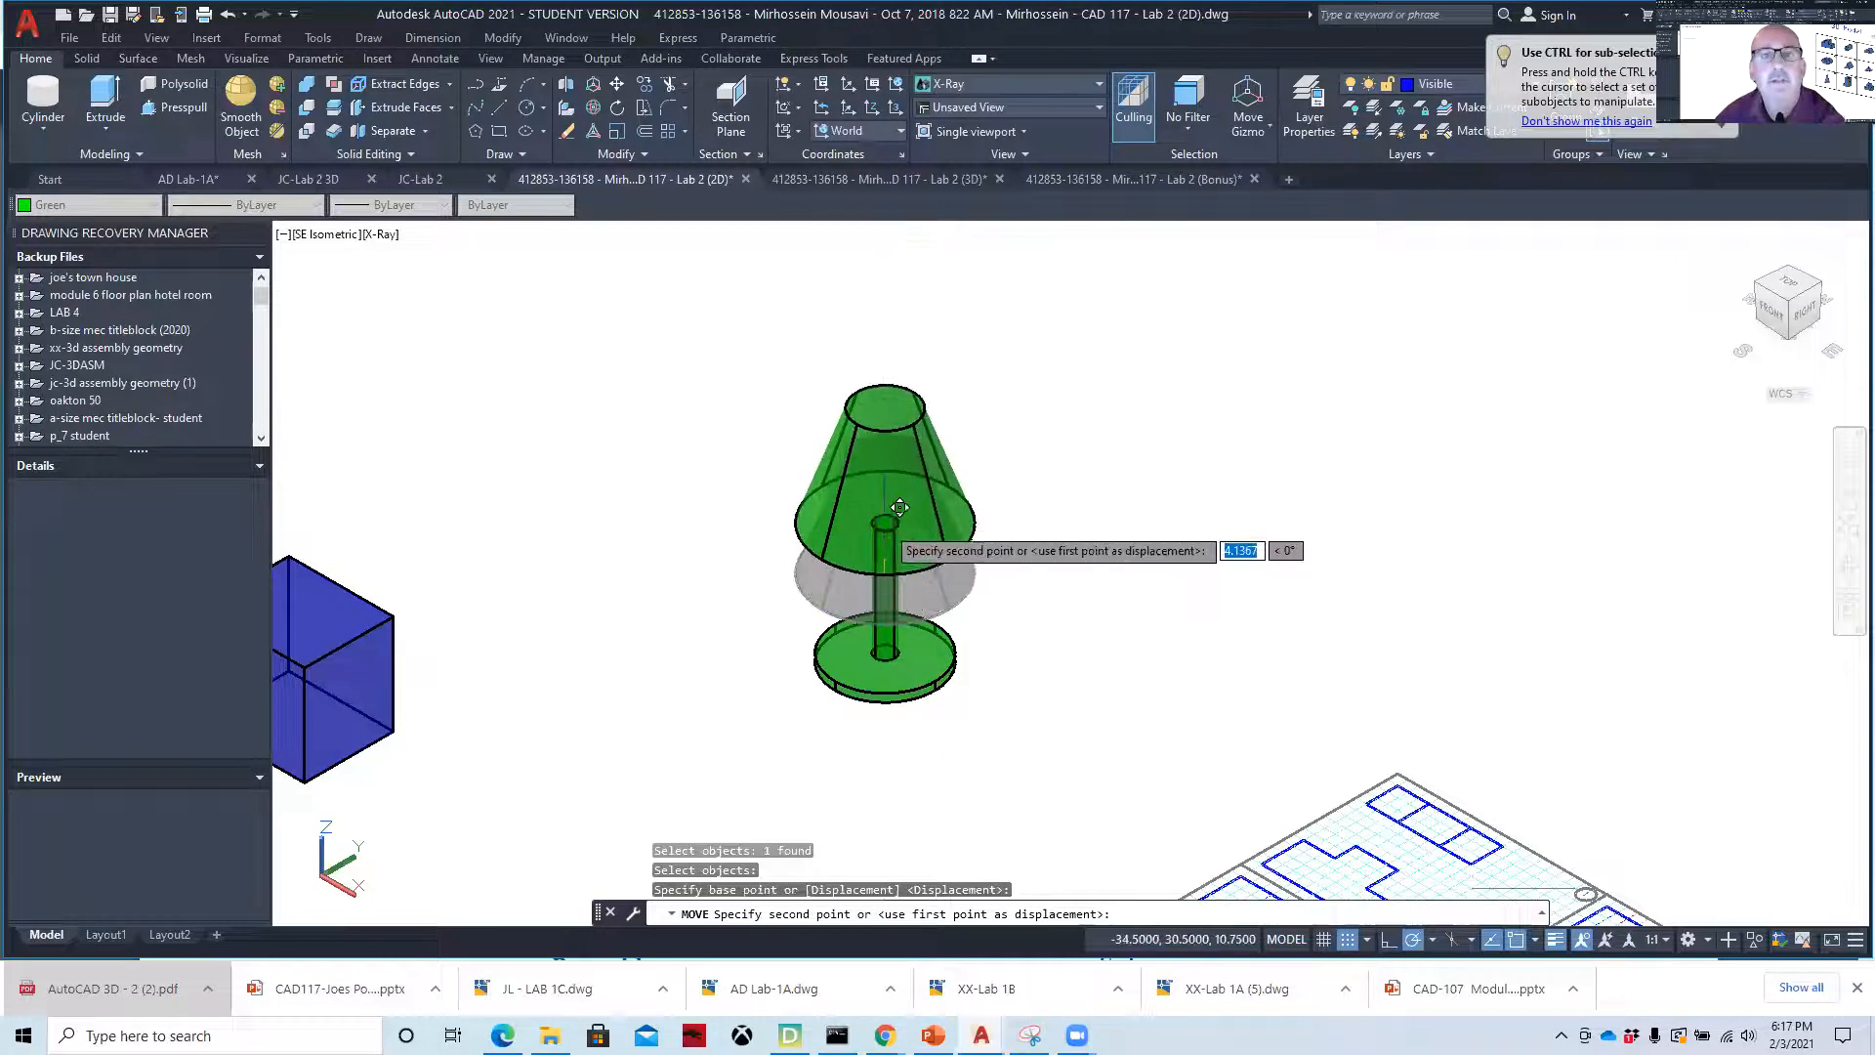
left_click(885, 521)
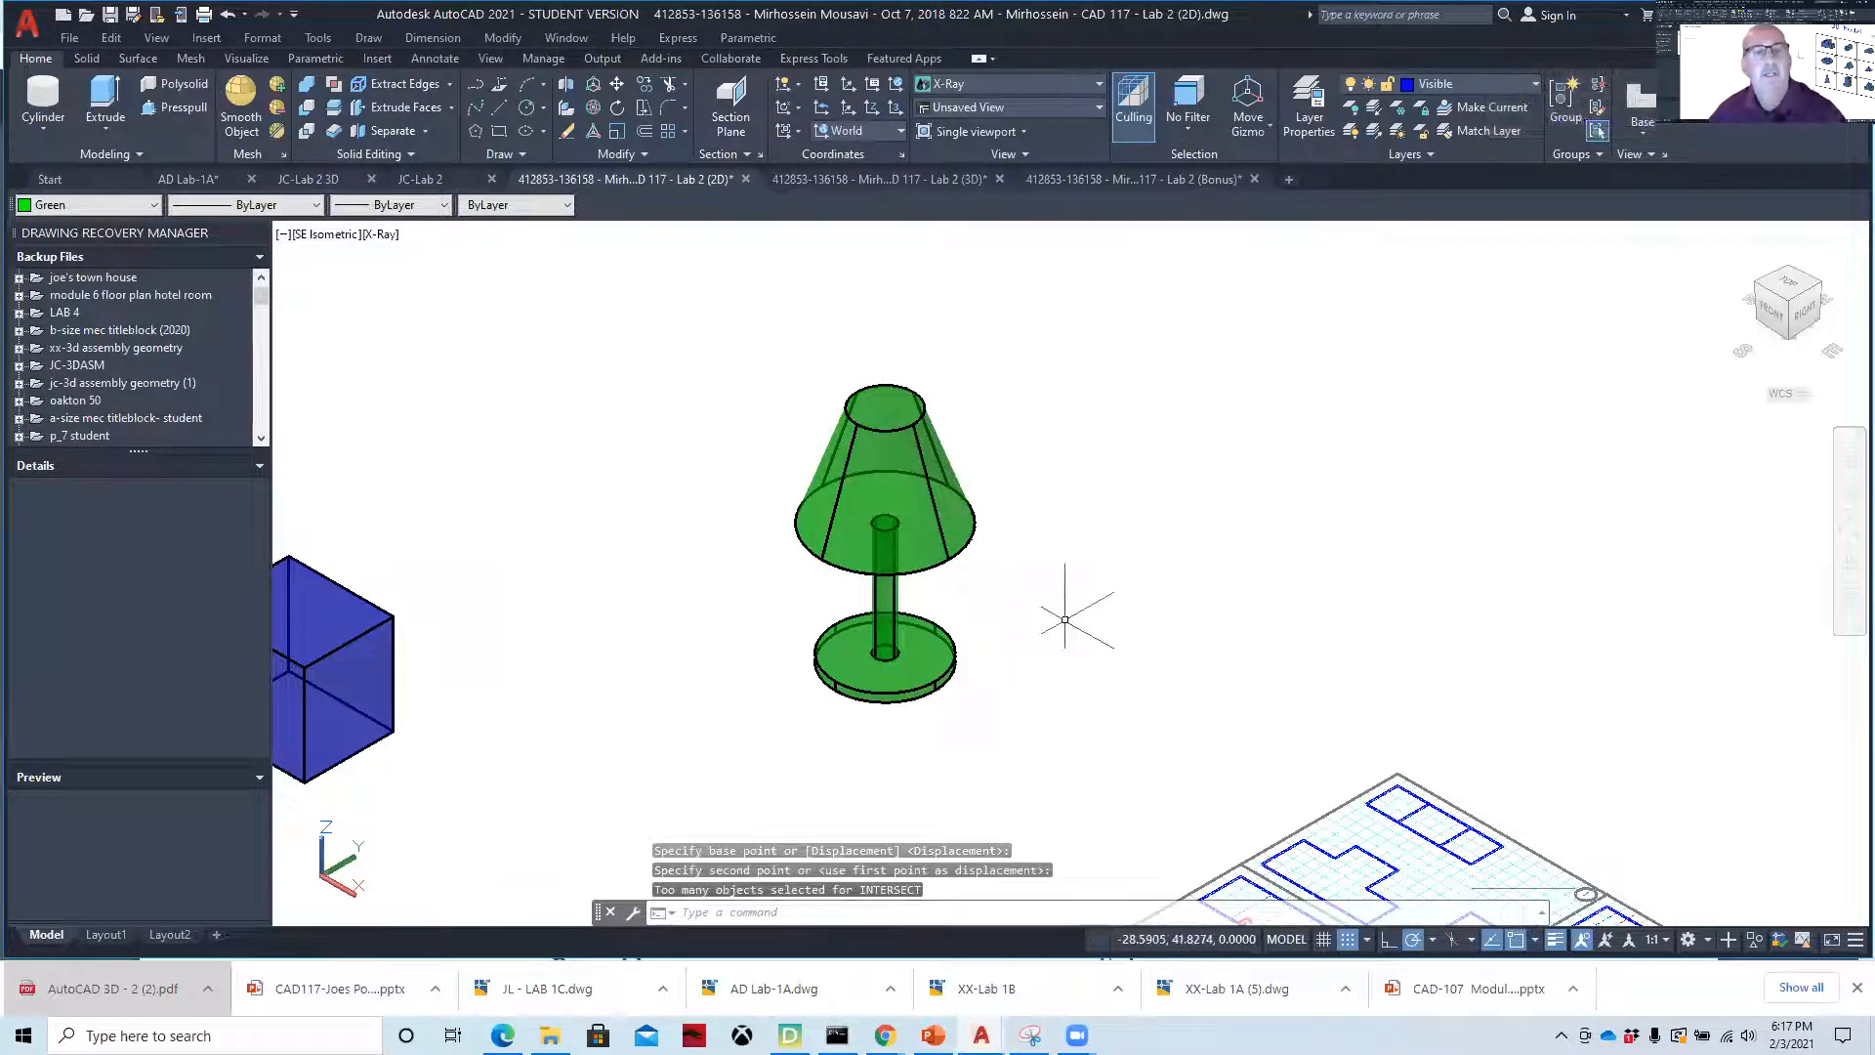
key("Escape")
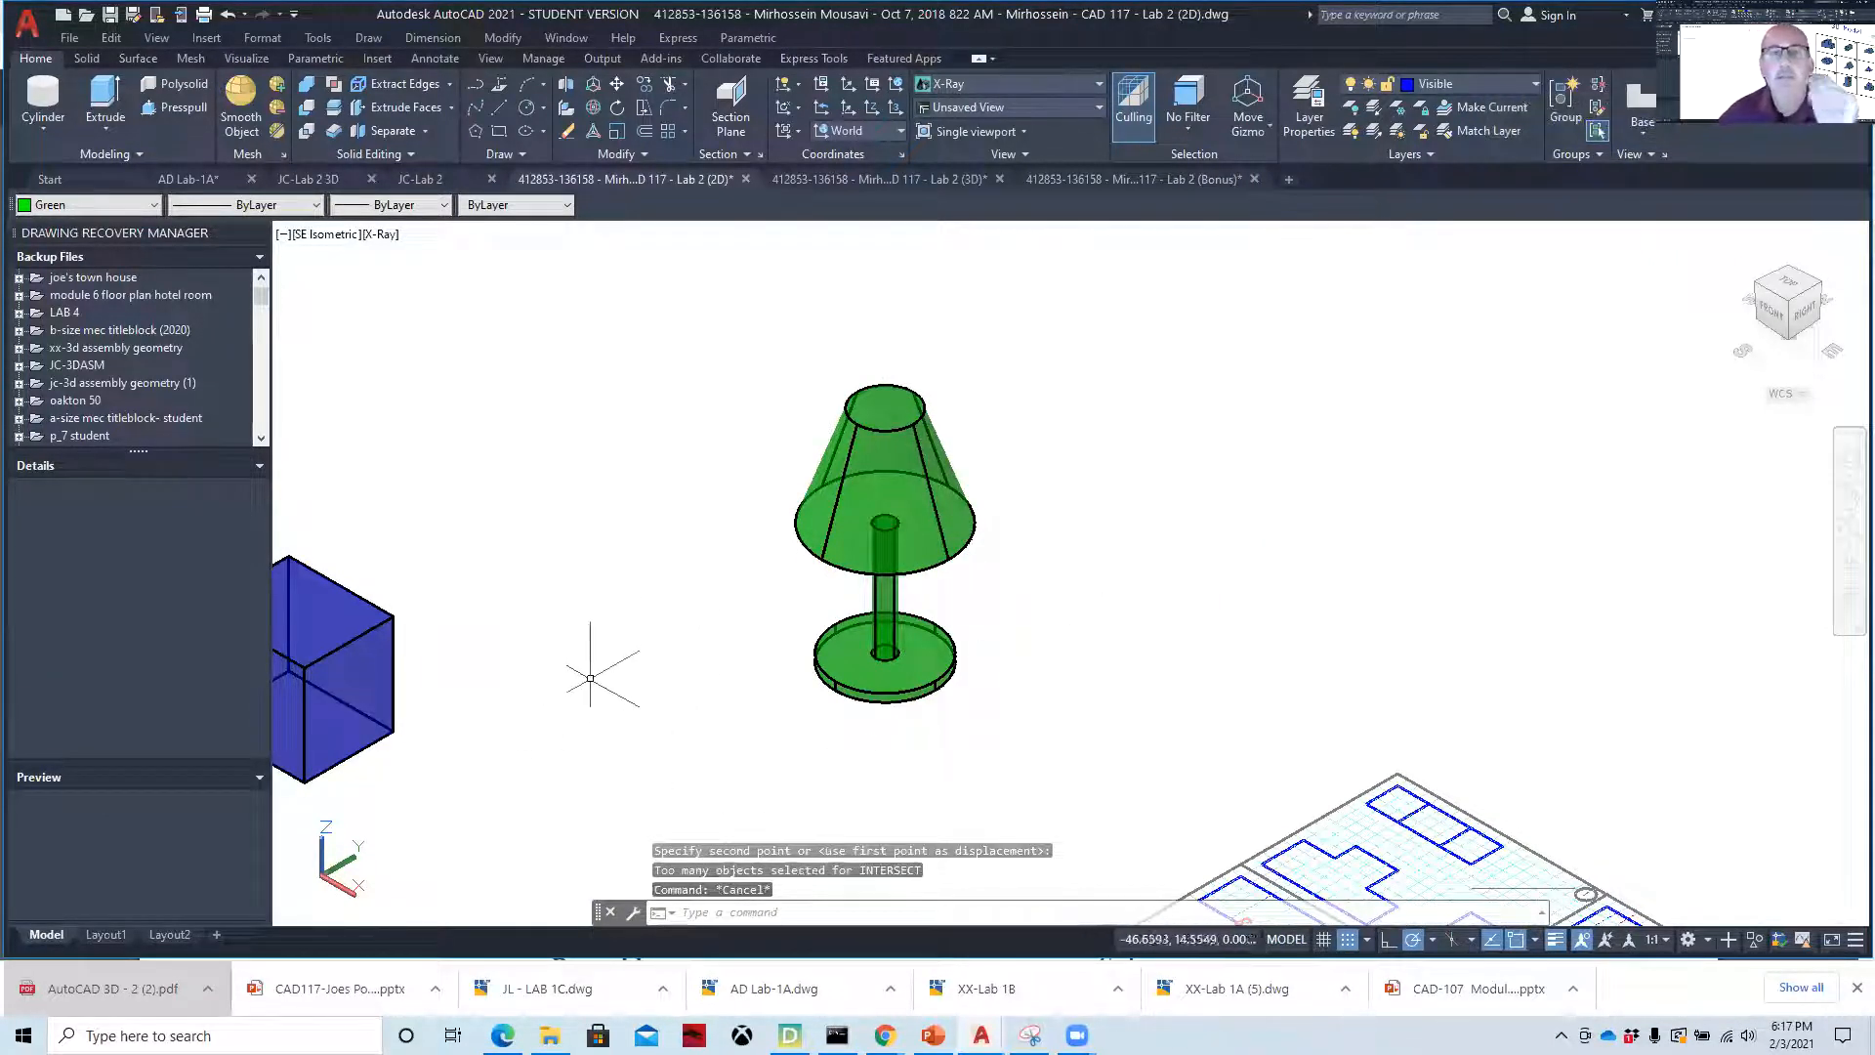
key("Escape")
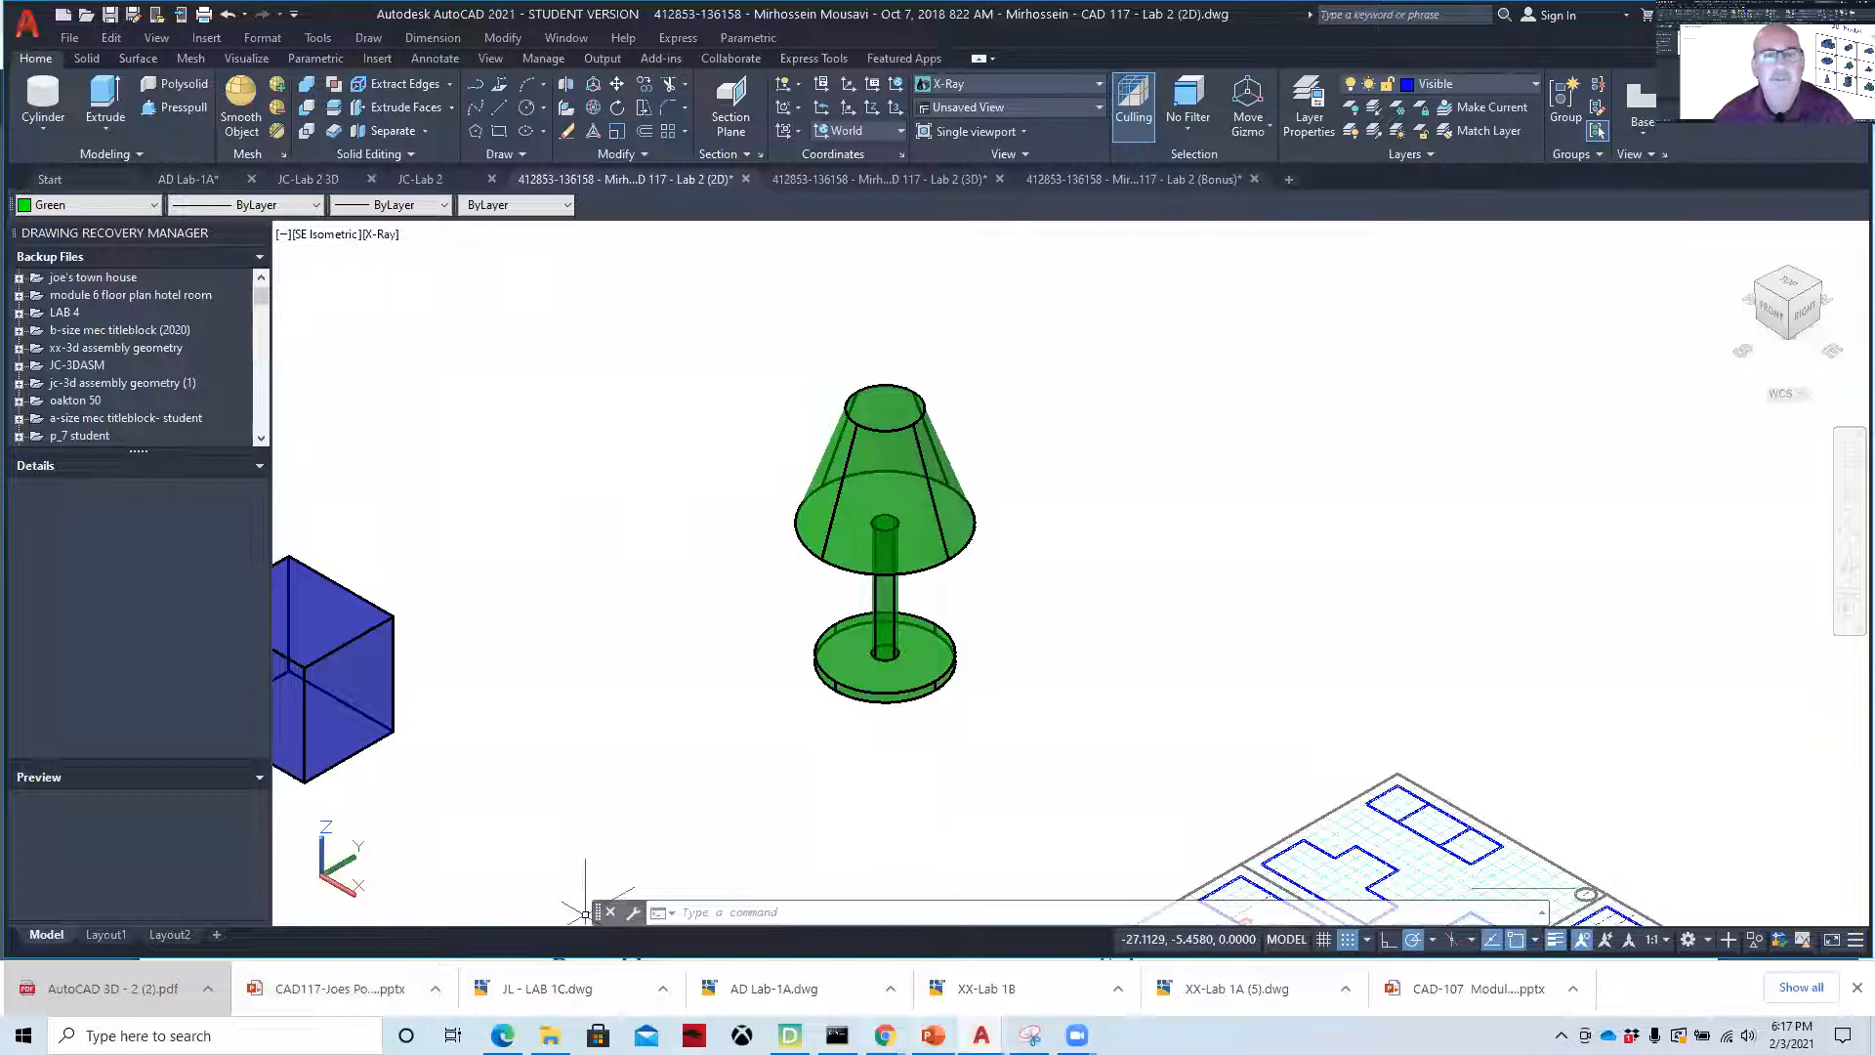
- Switch to AutoCAD 3D - 2 (2).pdf in Chrome and review the solid primitive figures, the dynamic input pages and the Box section
left_click(885, 1035)
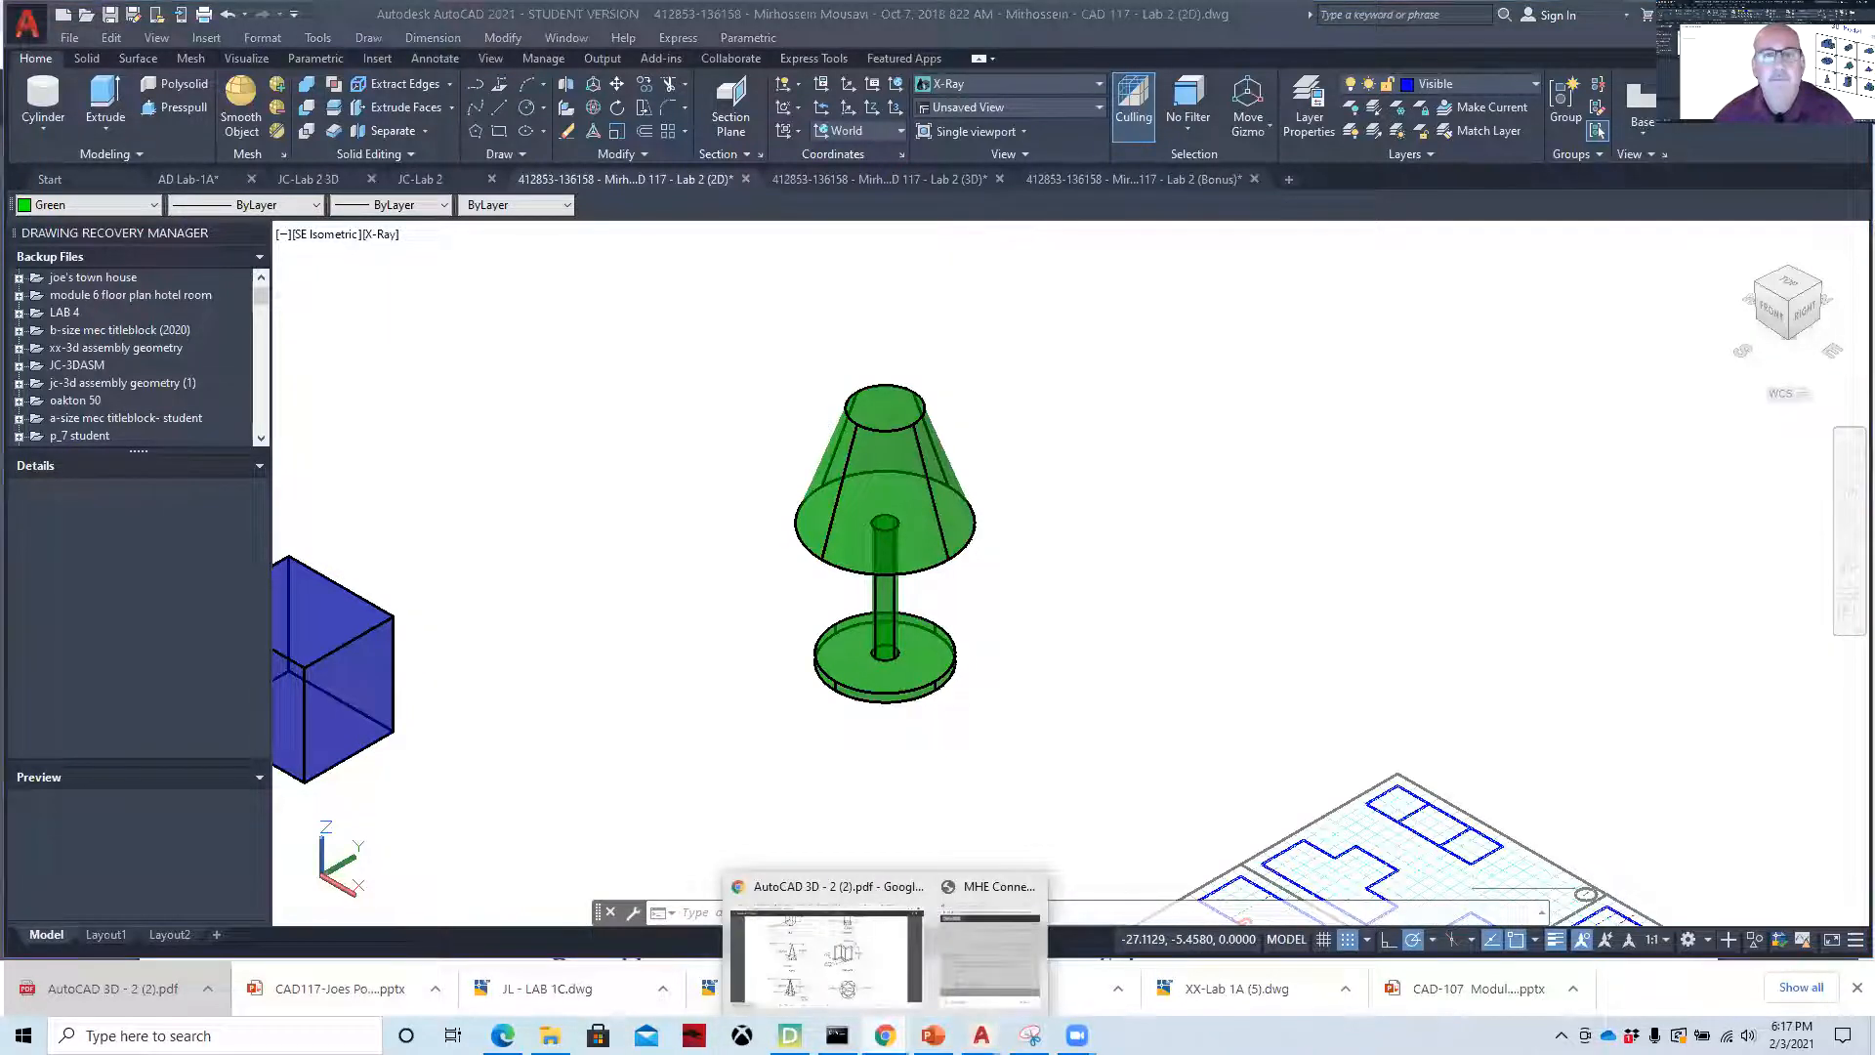
left_click(828, 962)
scroll(803, 212, "down", 2)
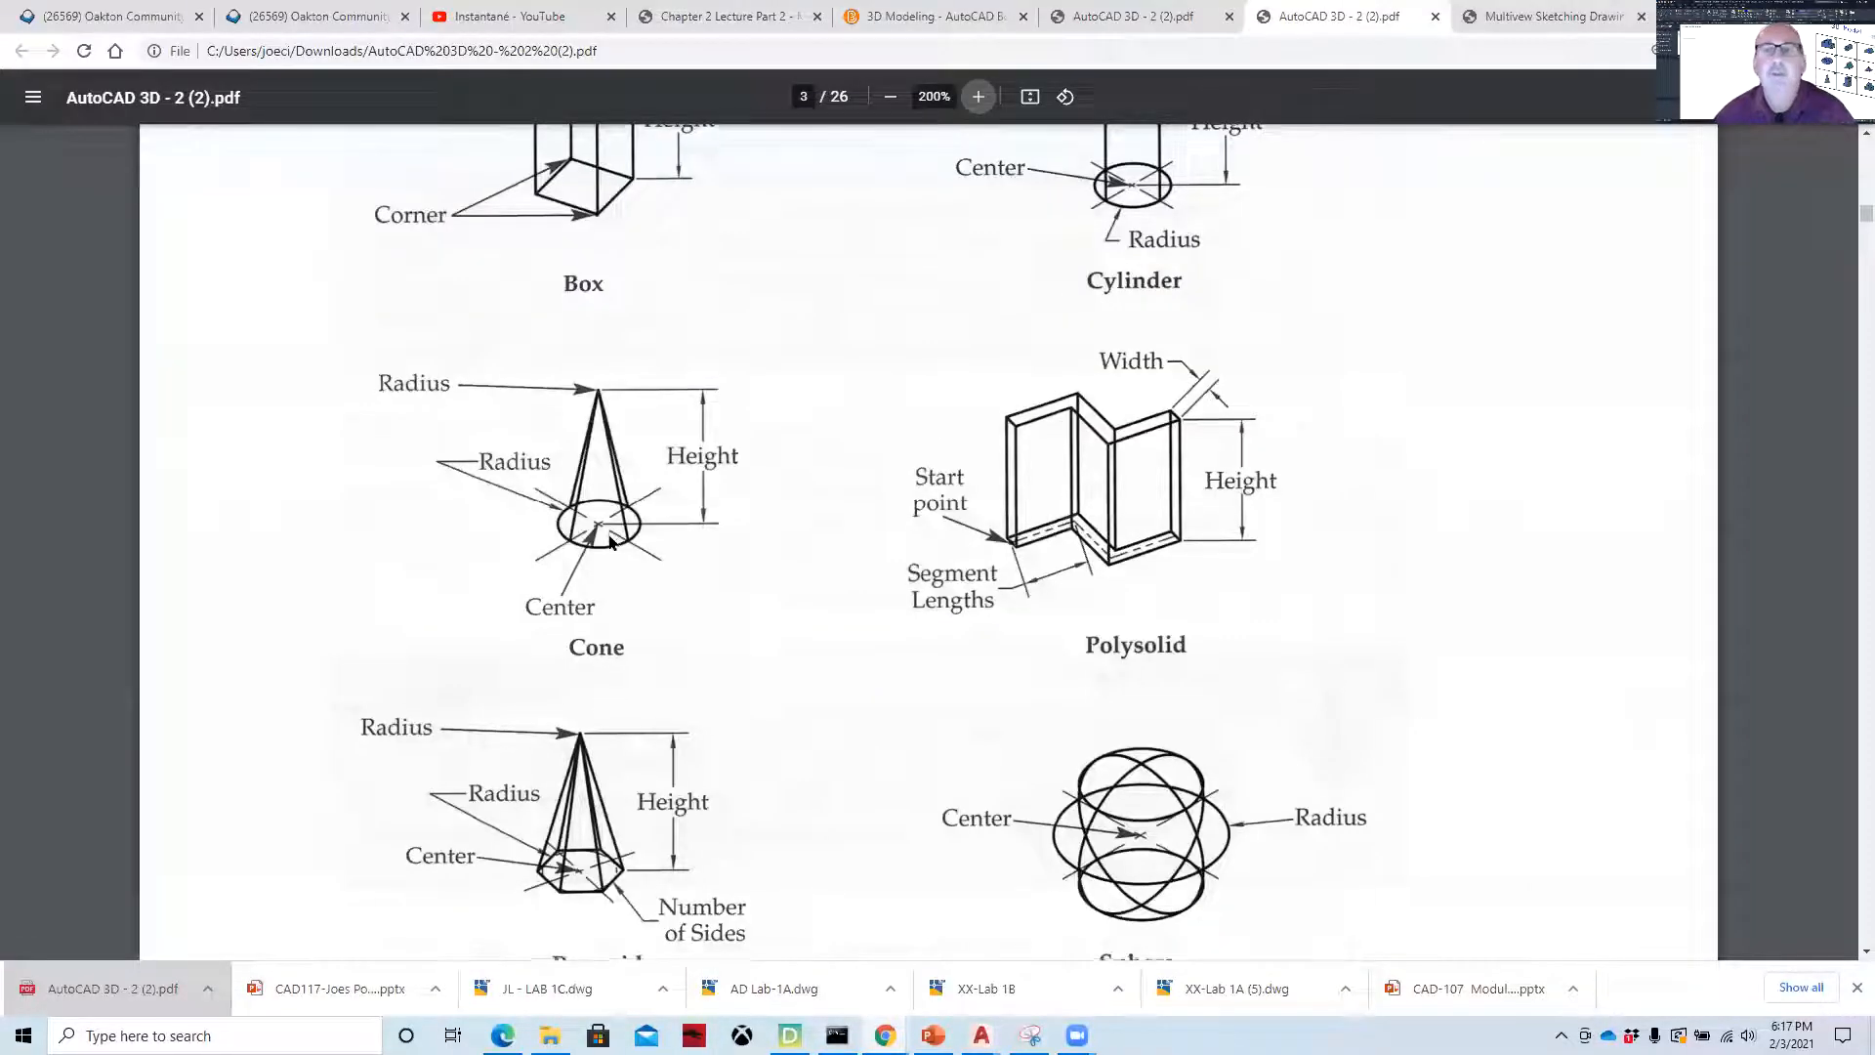
scroll(811, 615, "down", 5)
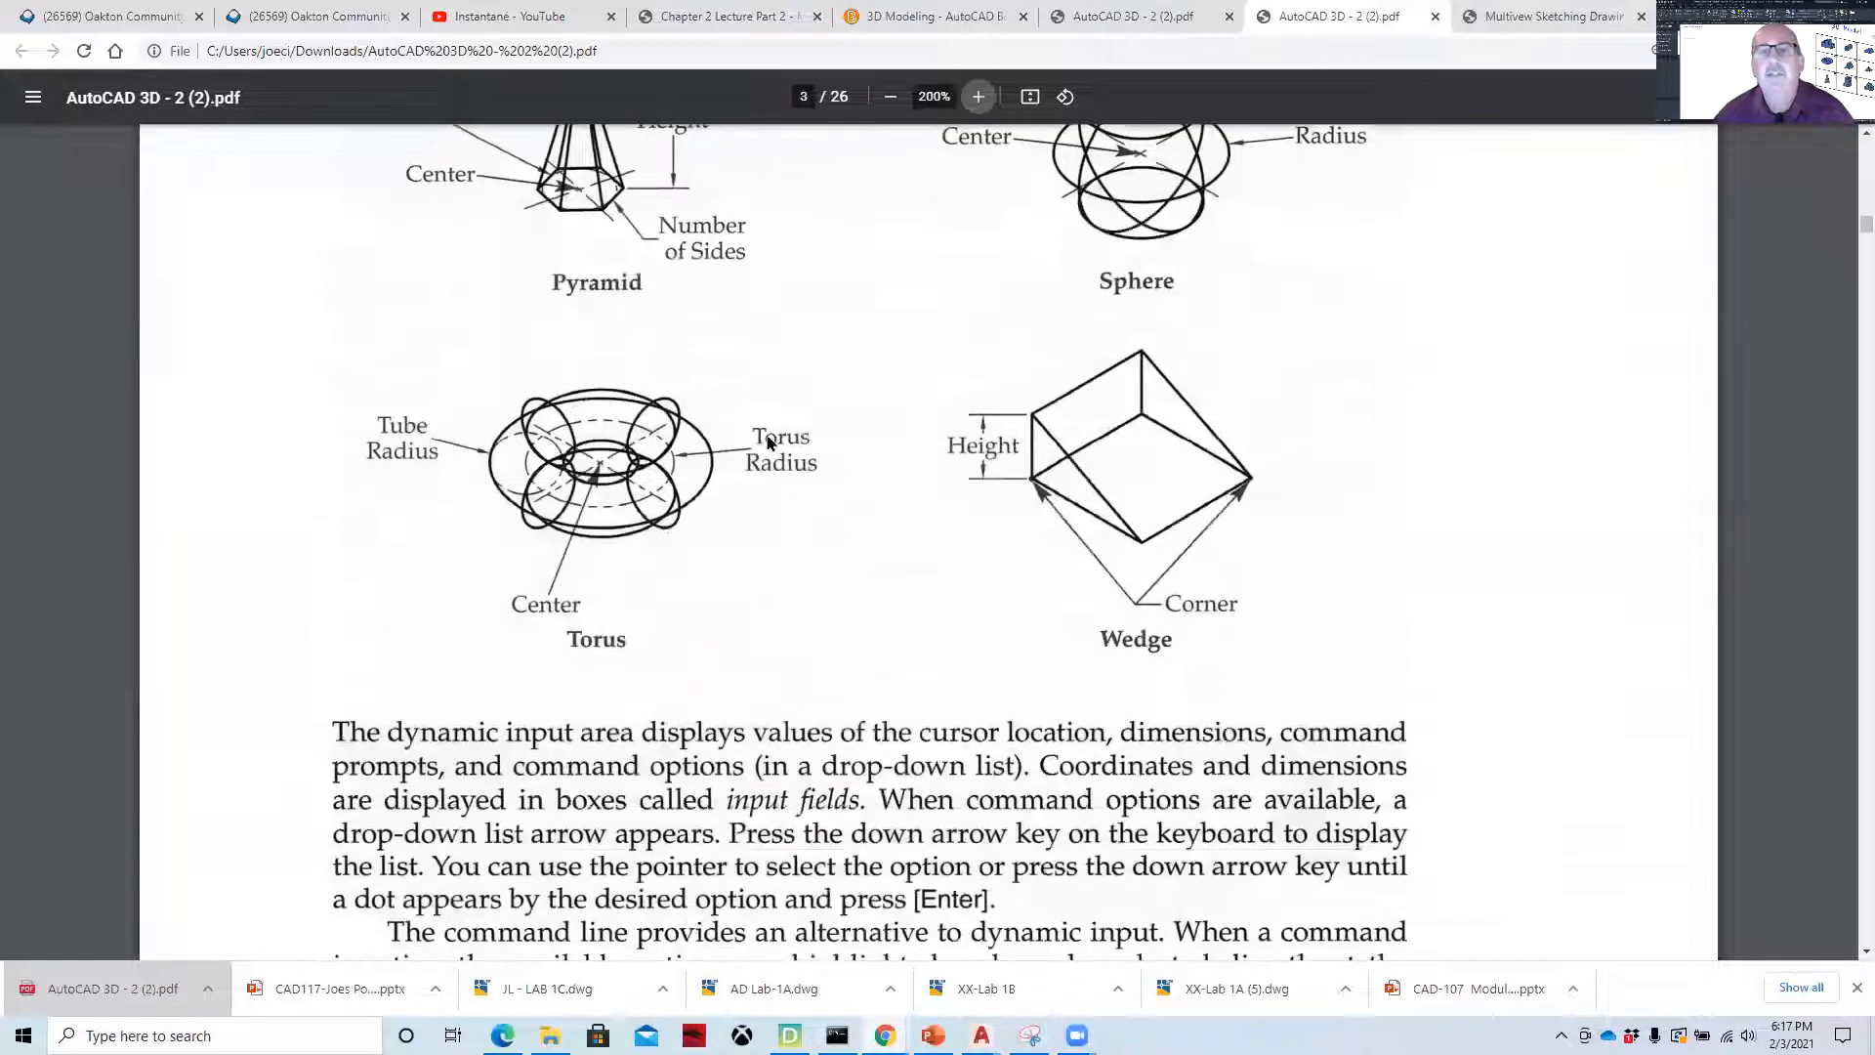
scroll(732, 503, "up", 7)
scroll(729, 498, "down", 3)
scroll(730, 498, "down", 13)
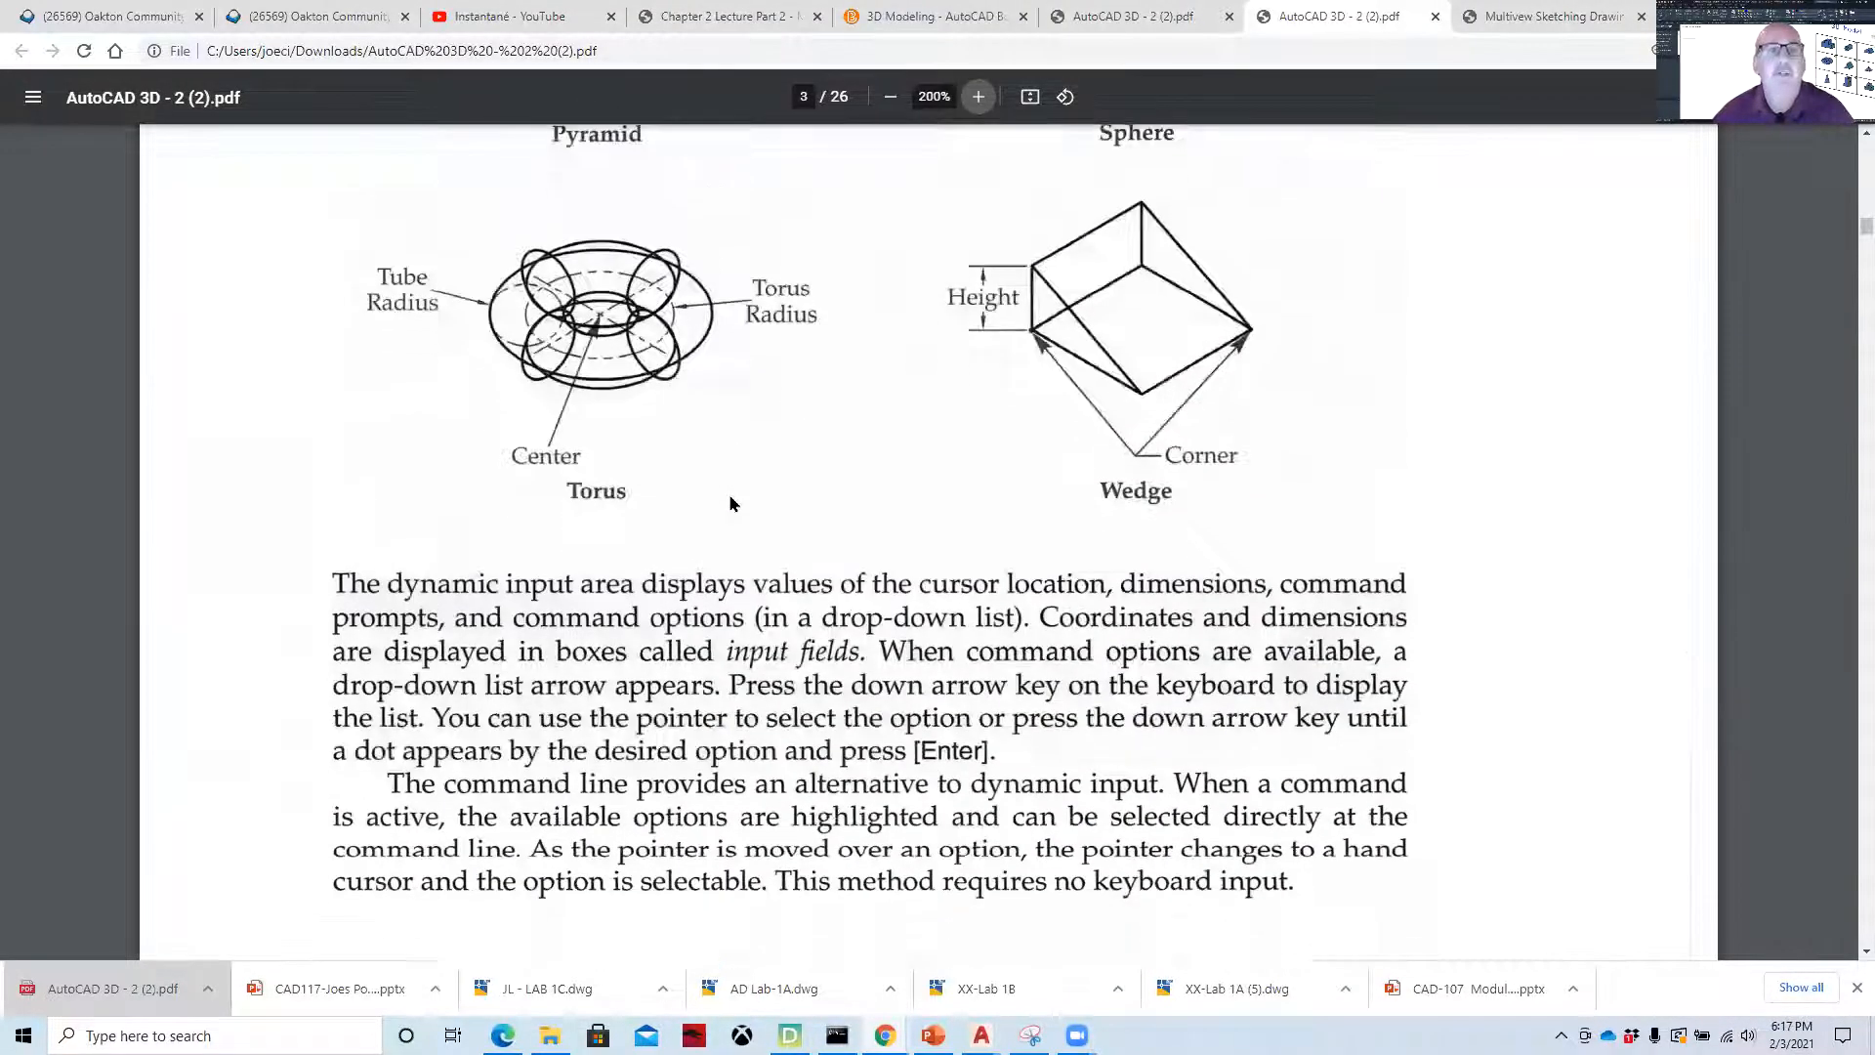
scroll(757, 527, "down", 17)
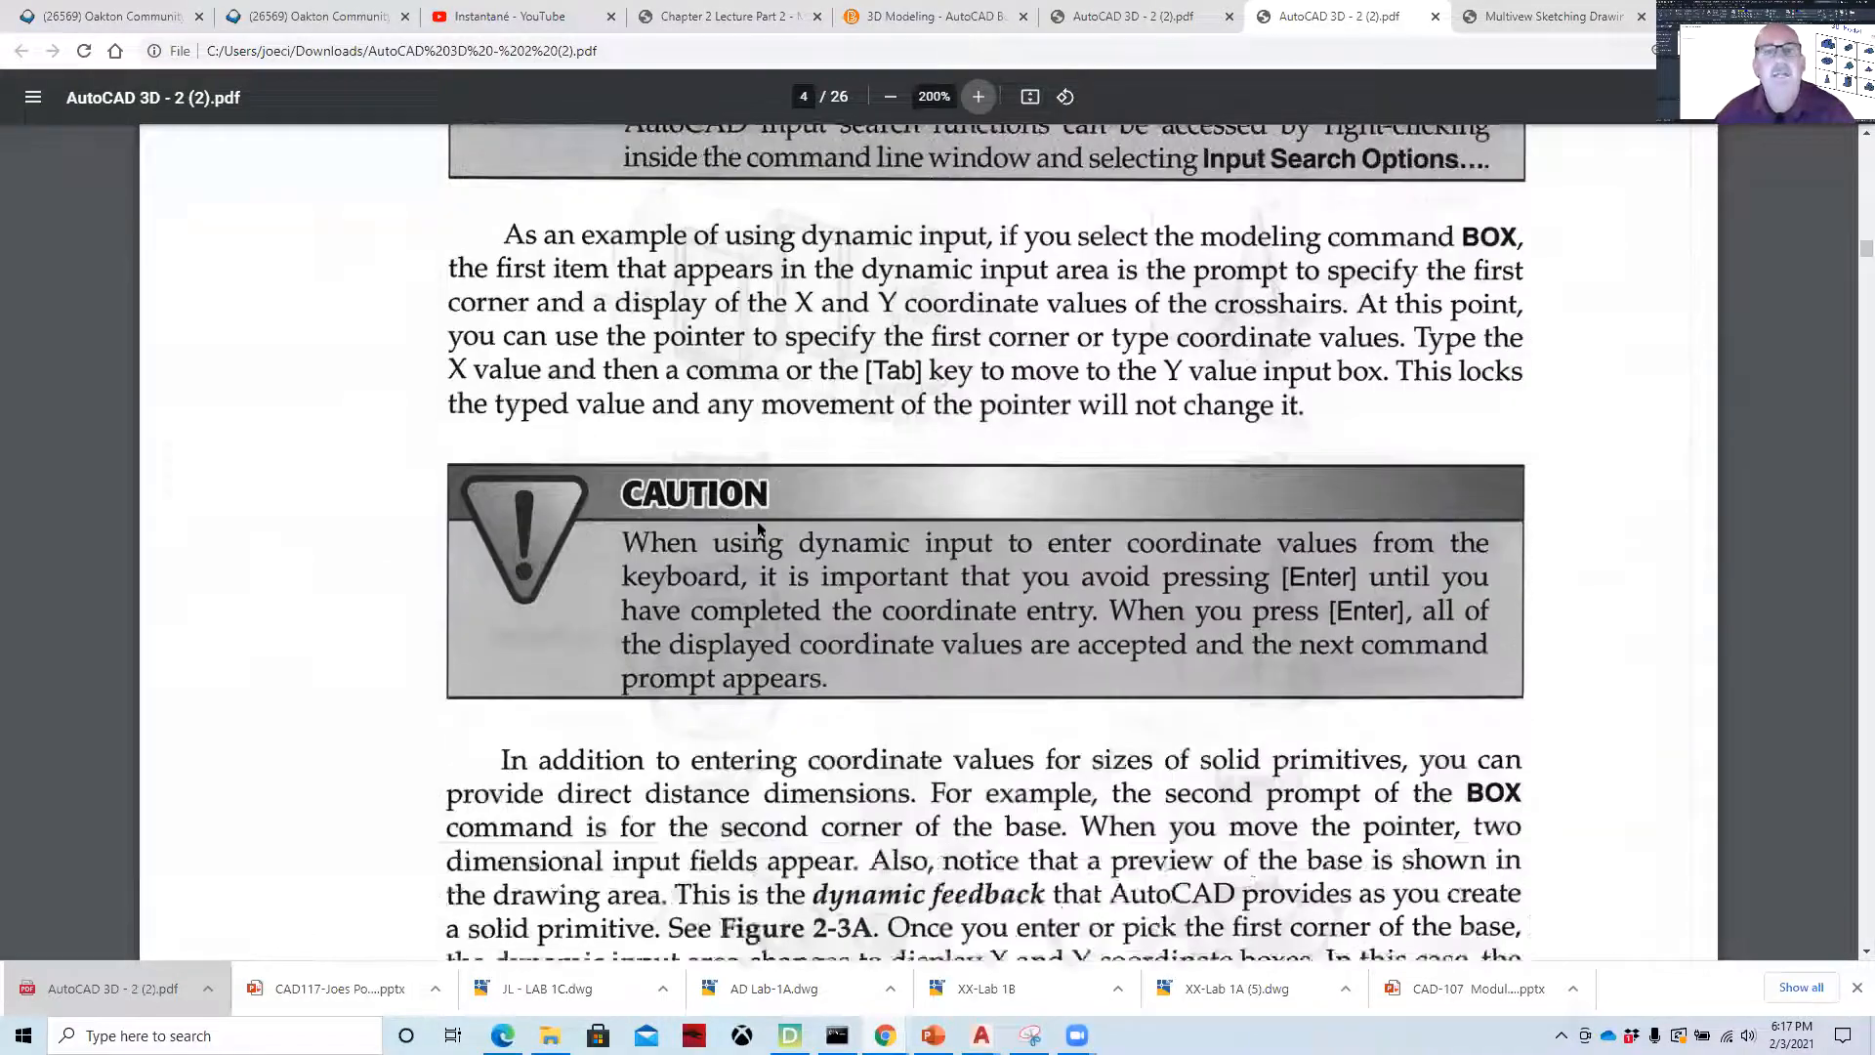
scroll(758, 528, "down", 13)
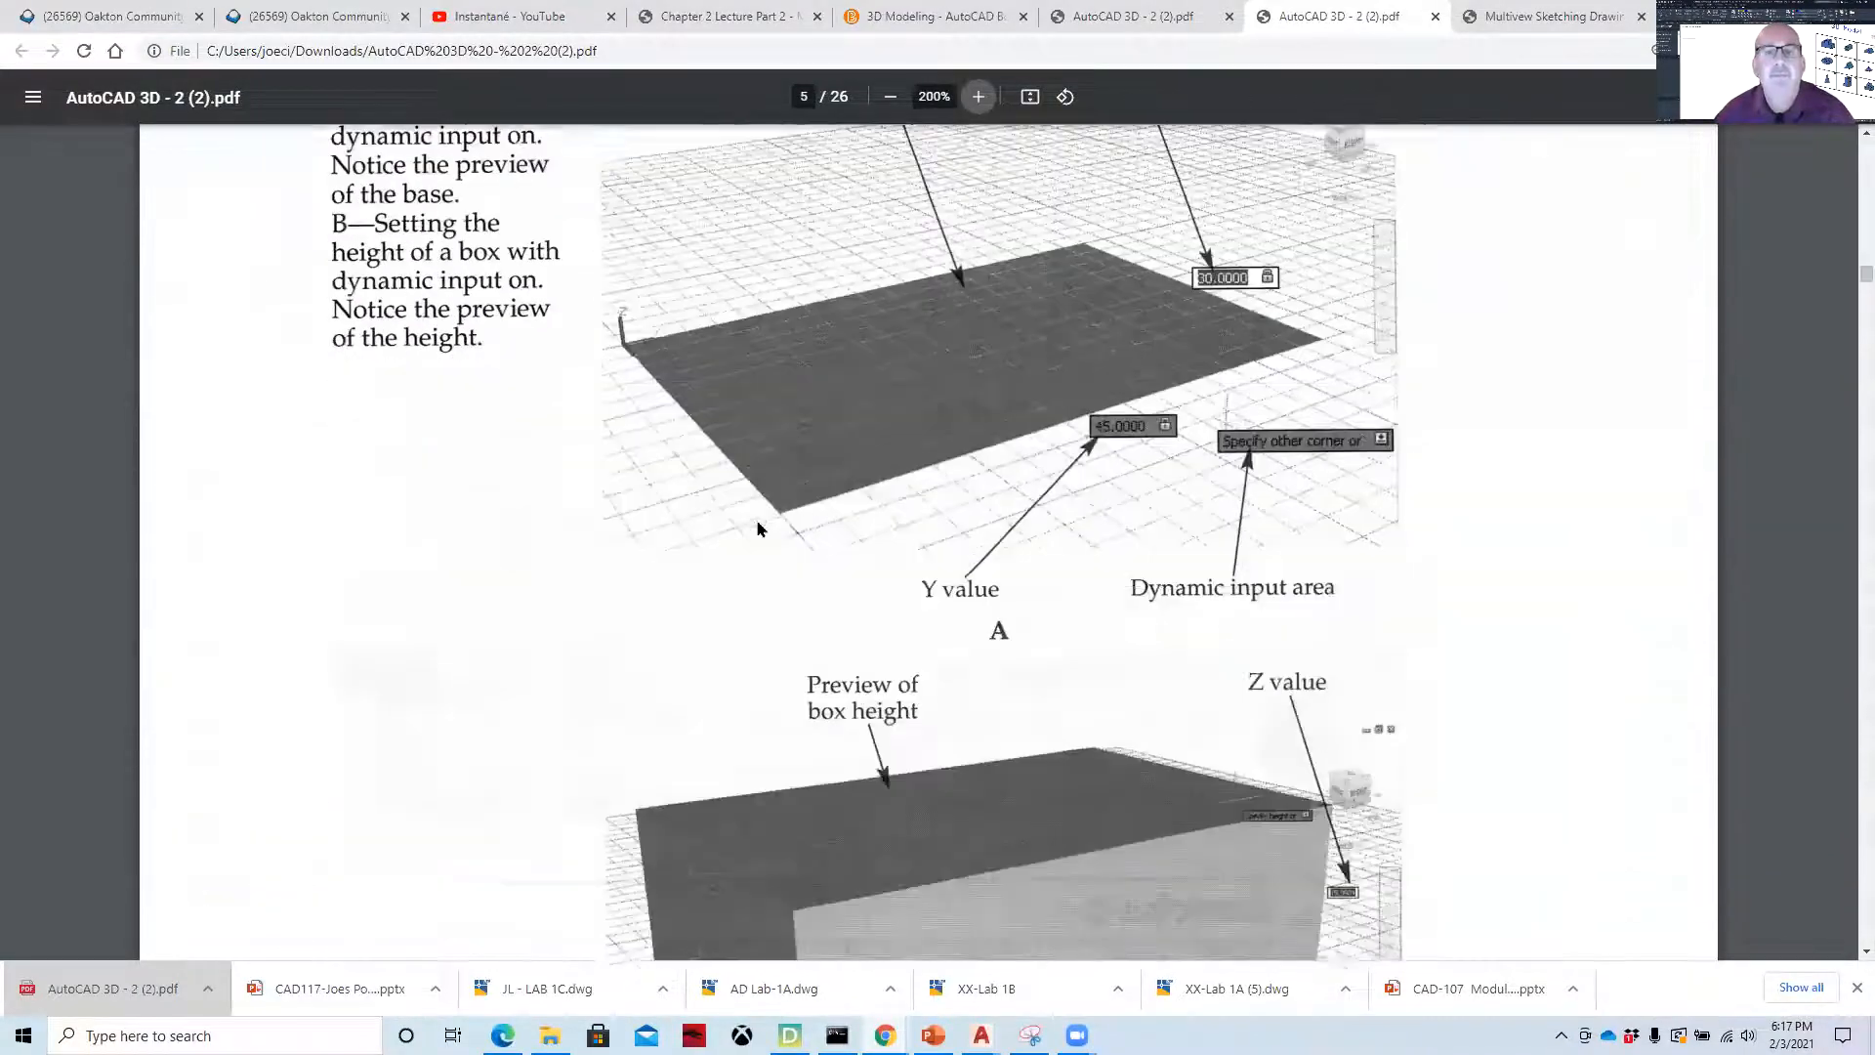
scroll(758, 529, "down", 12)
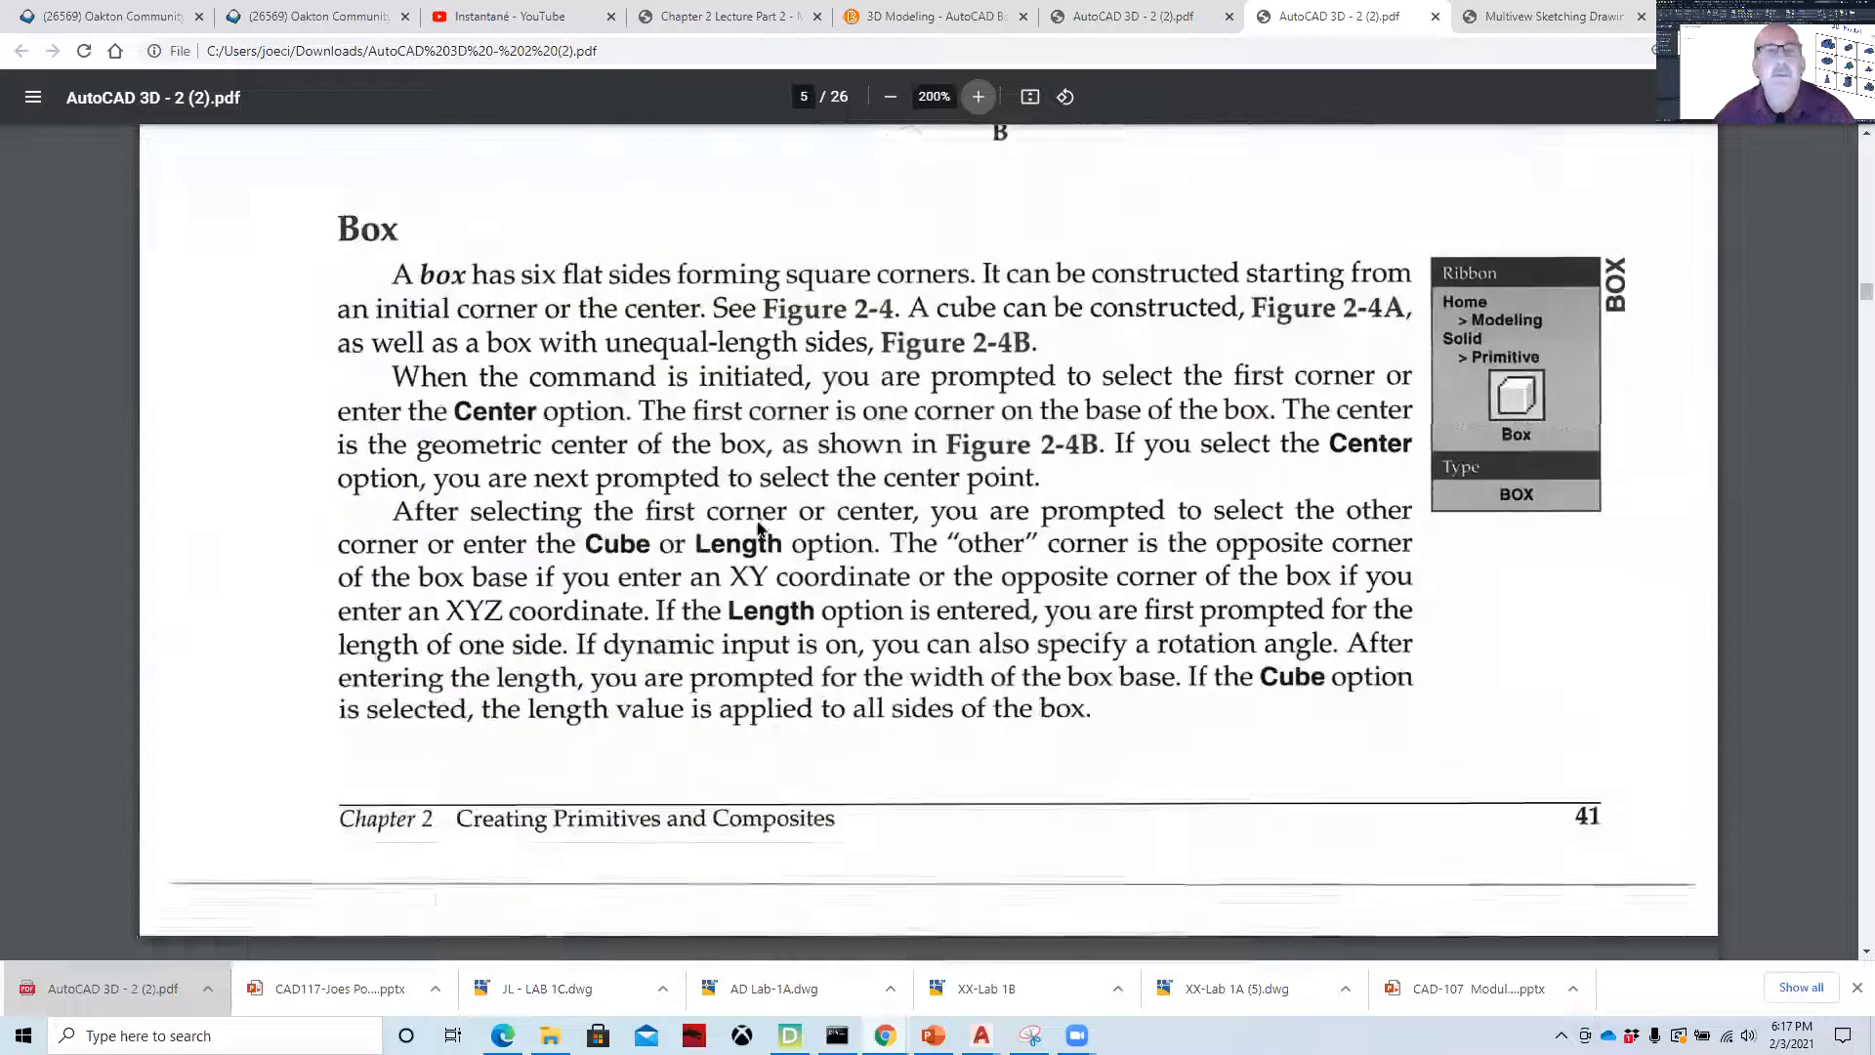
scroll(709, 500, "down", 19)
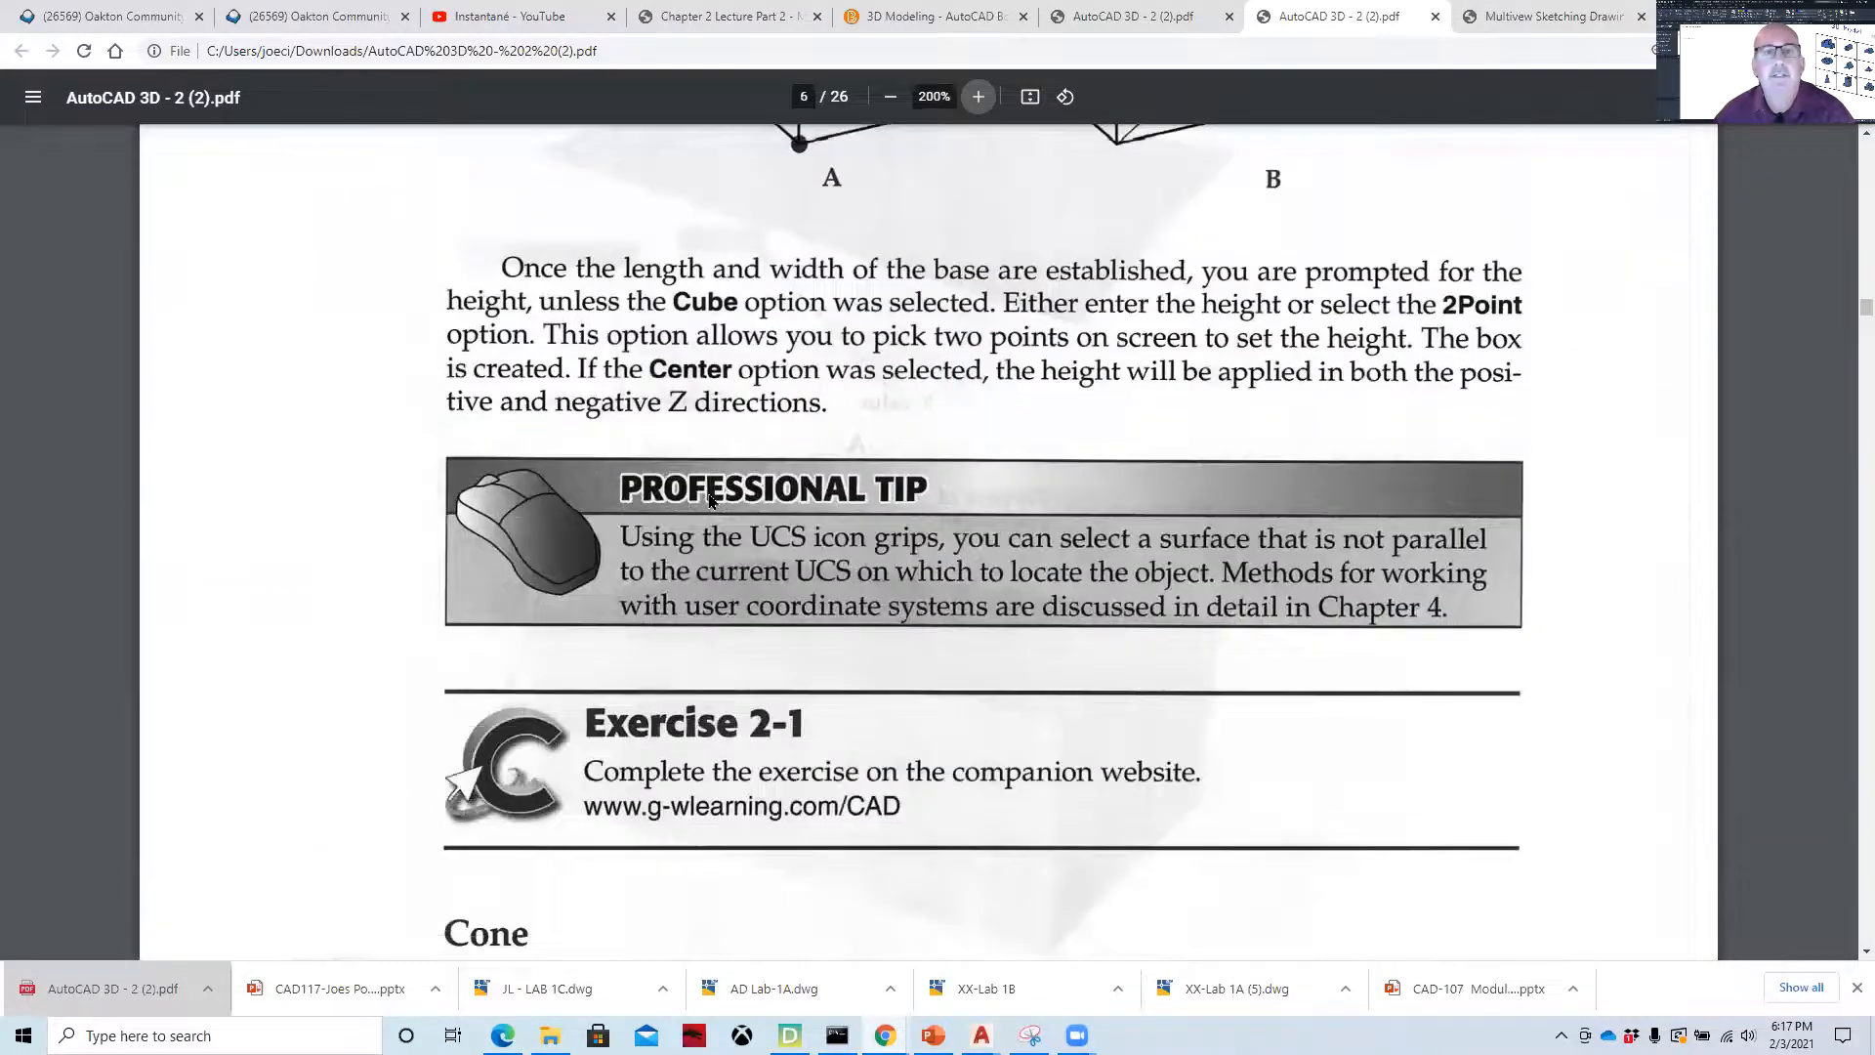
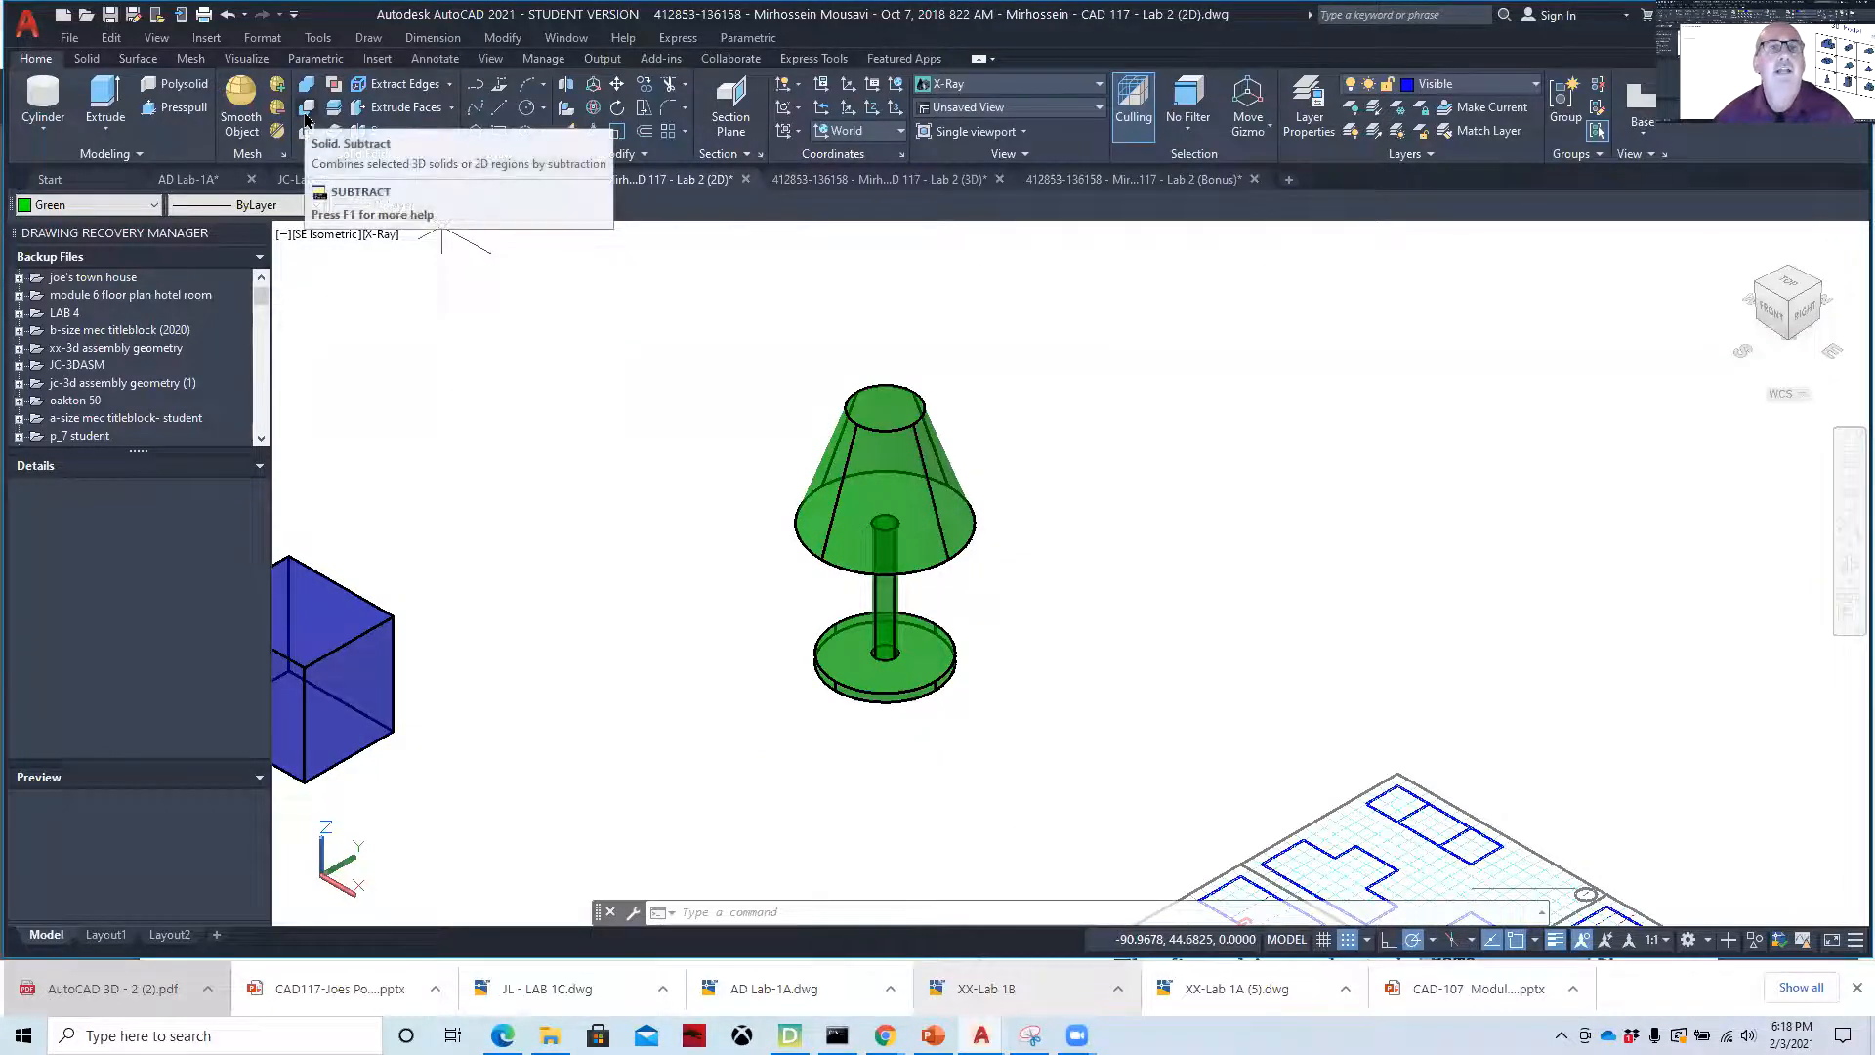
- Union the truncated cone, thin cylinder and flat cylinder into a single lamp solid
left_click(304, 90)
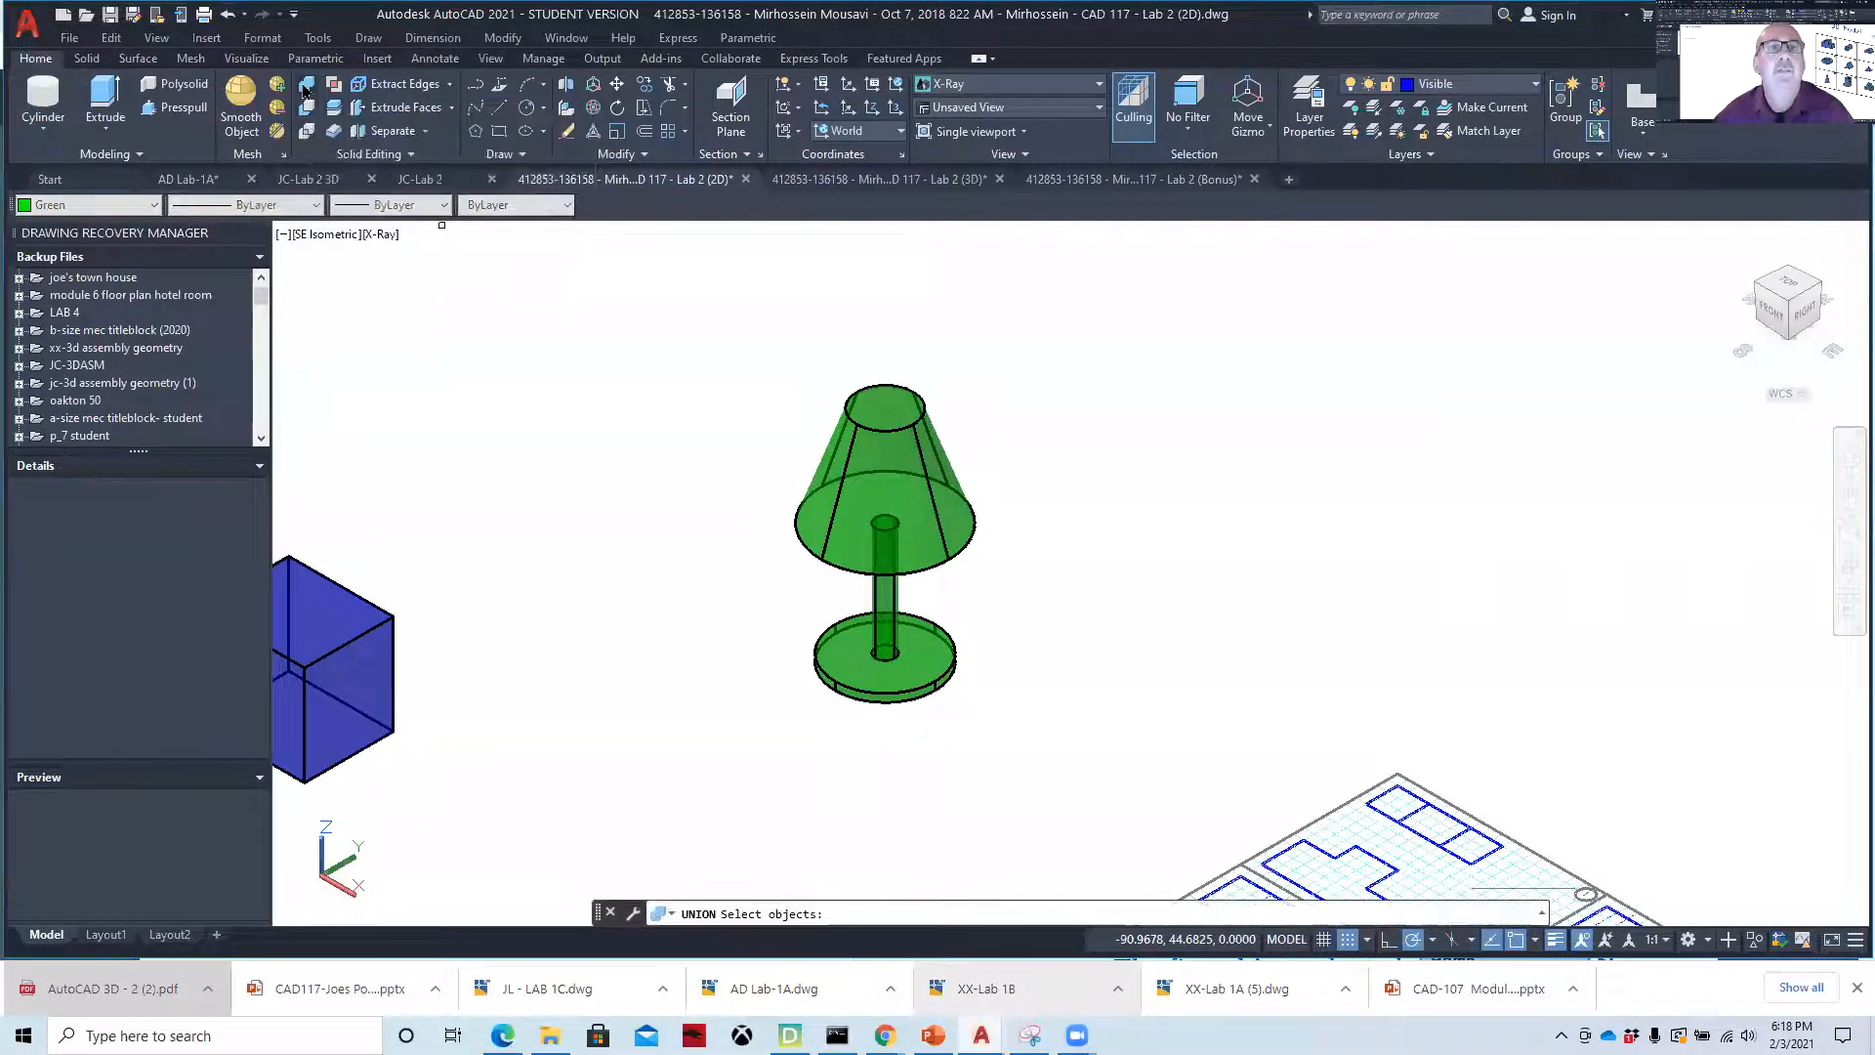
left_click(1105, 353)
left_click(791, 693)
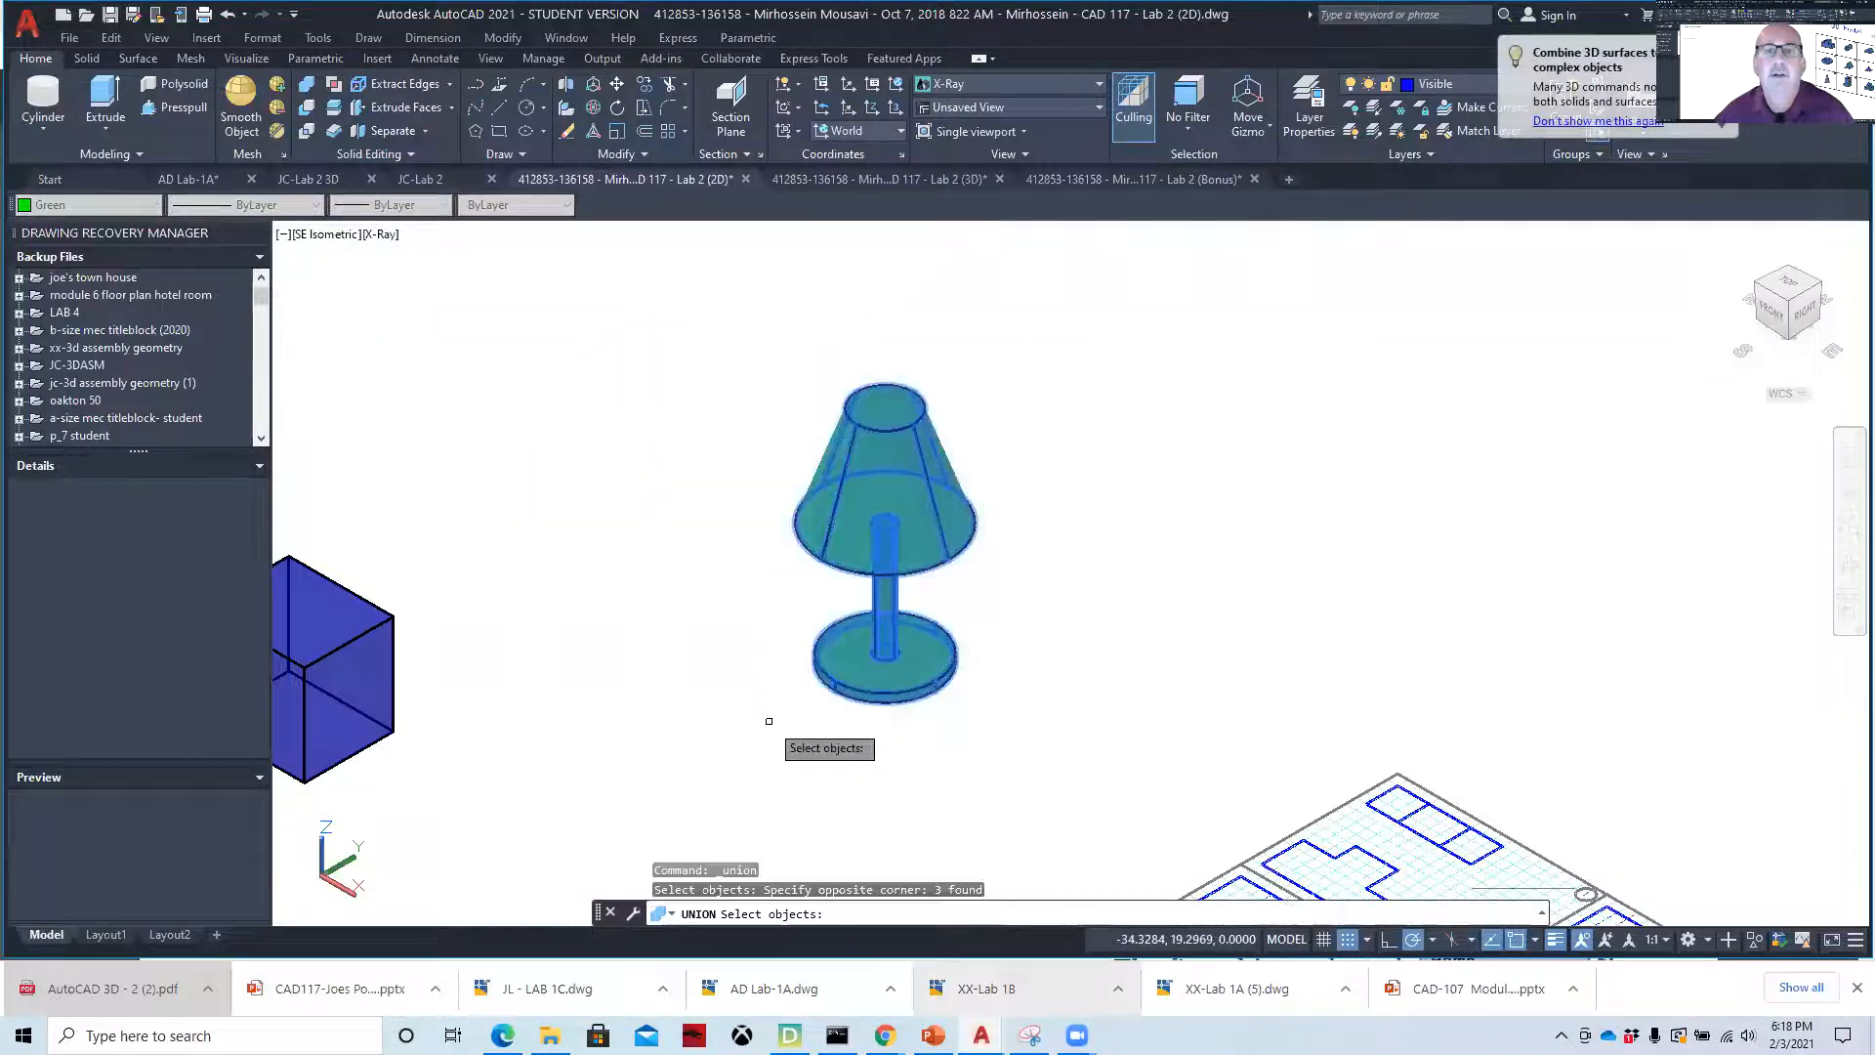
key("Return")
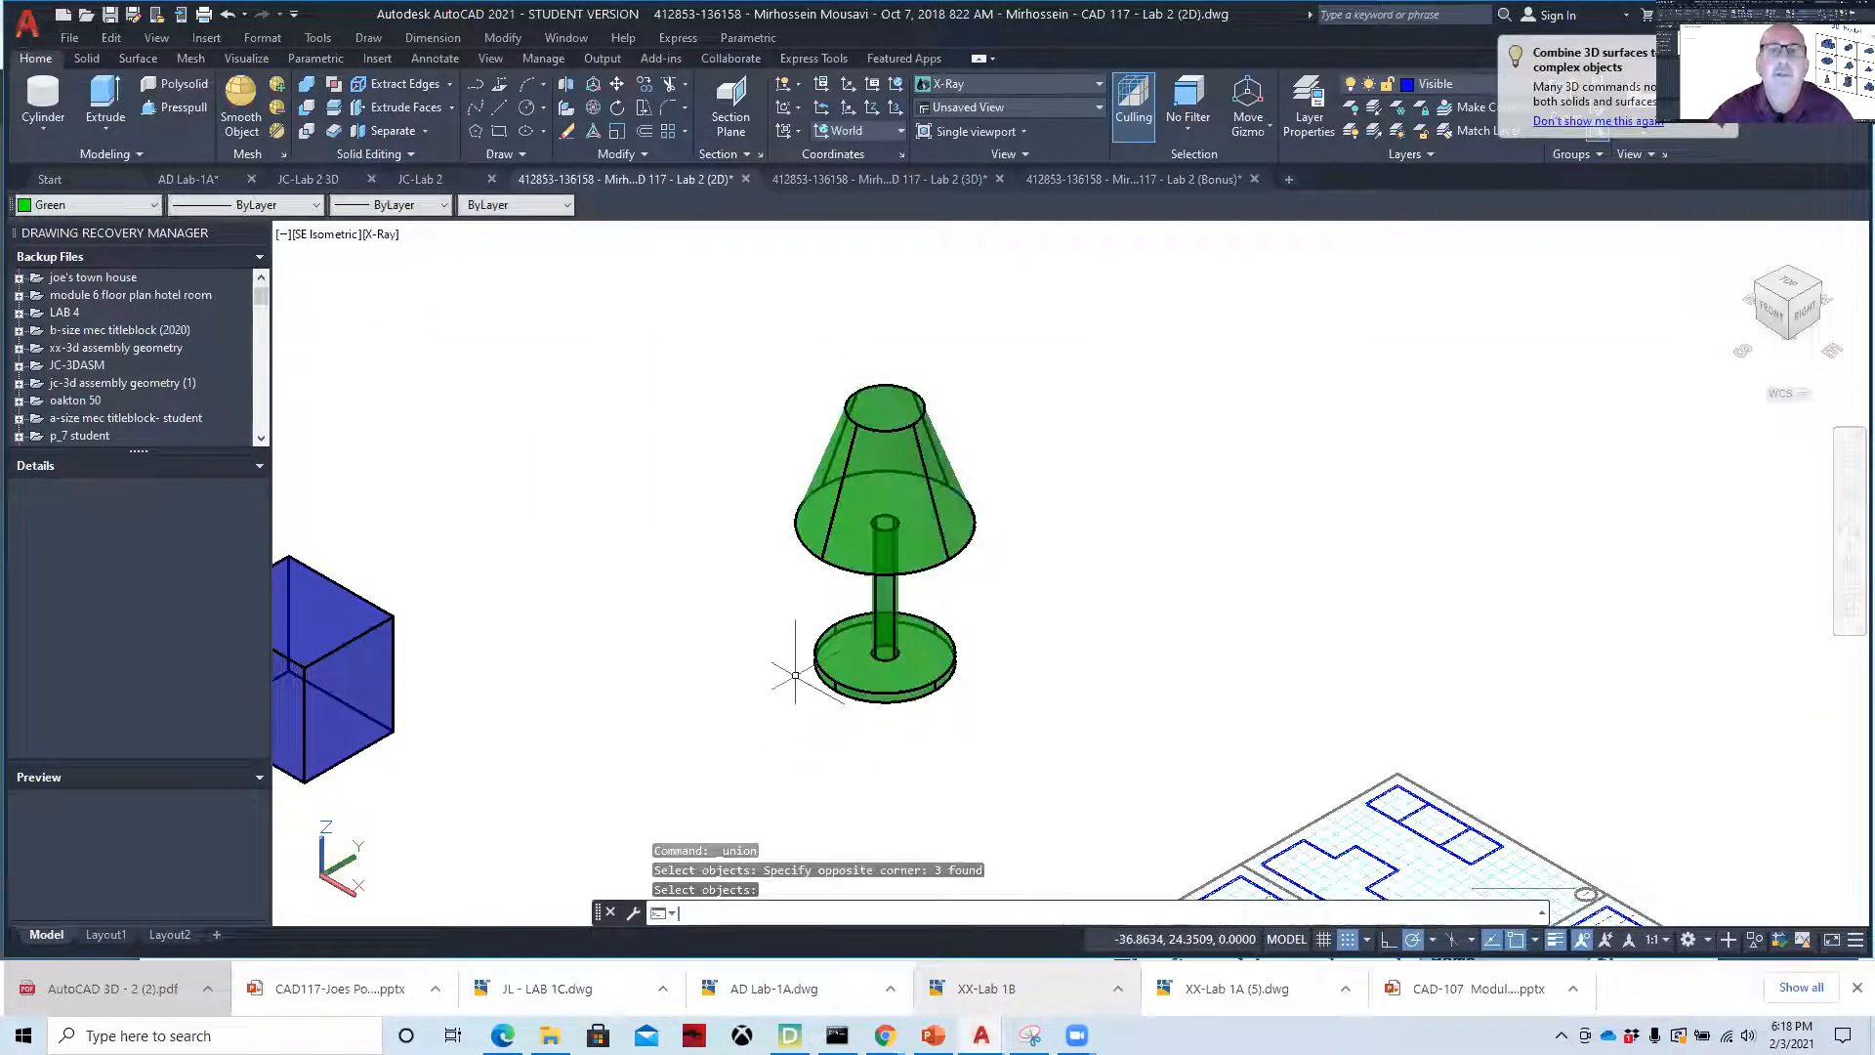
- Move the united lamp solid in the positive direction along the Y axis with the move gizmo
left_click(813, 660)
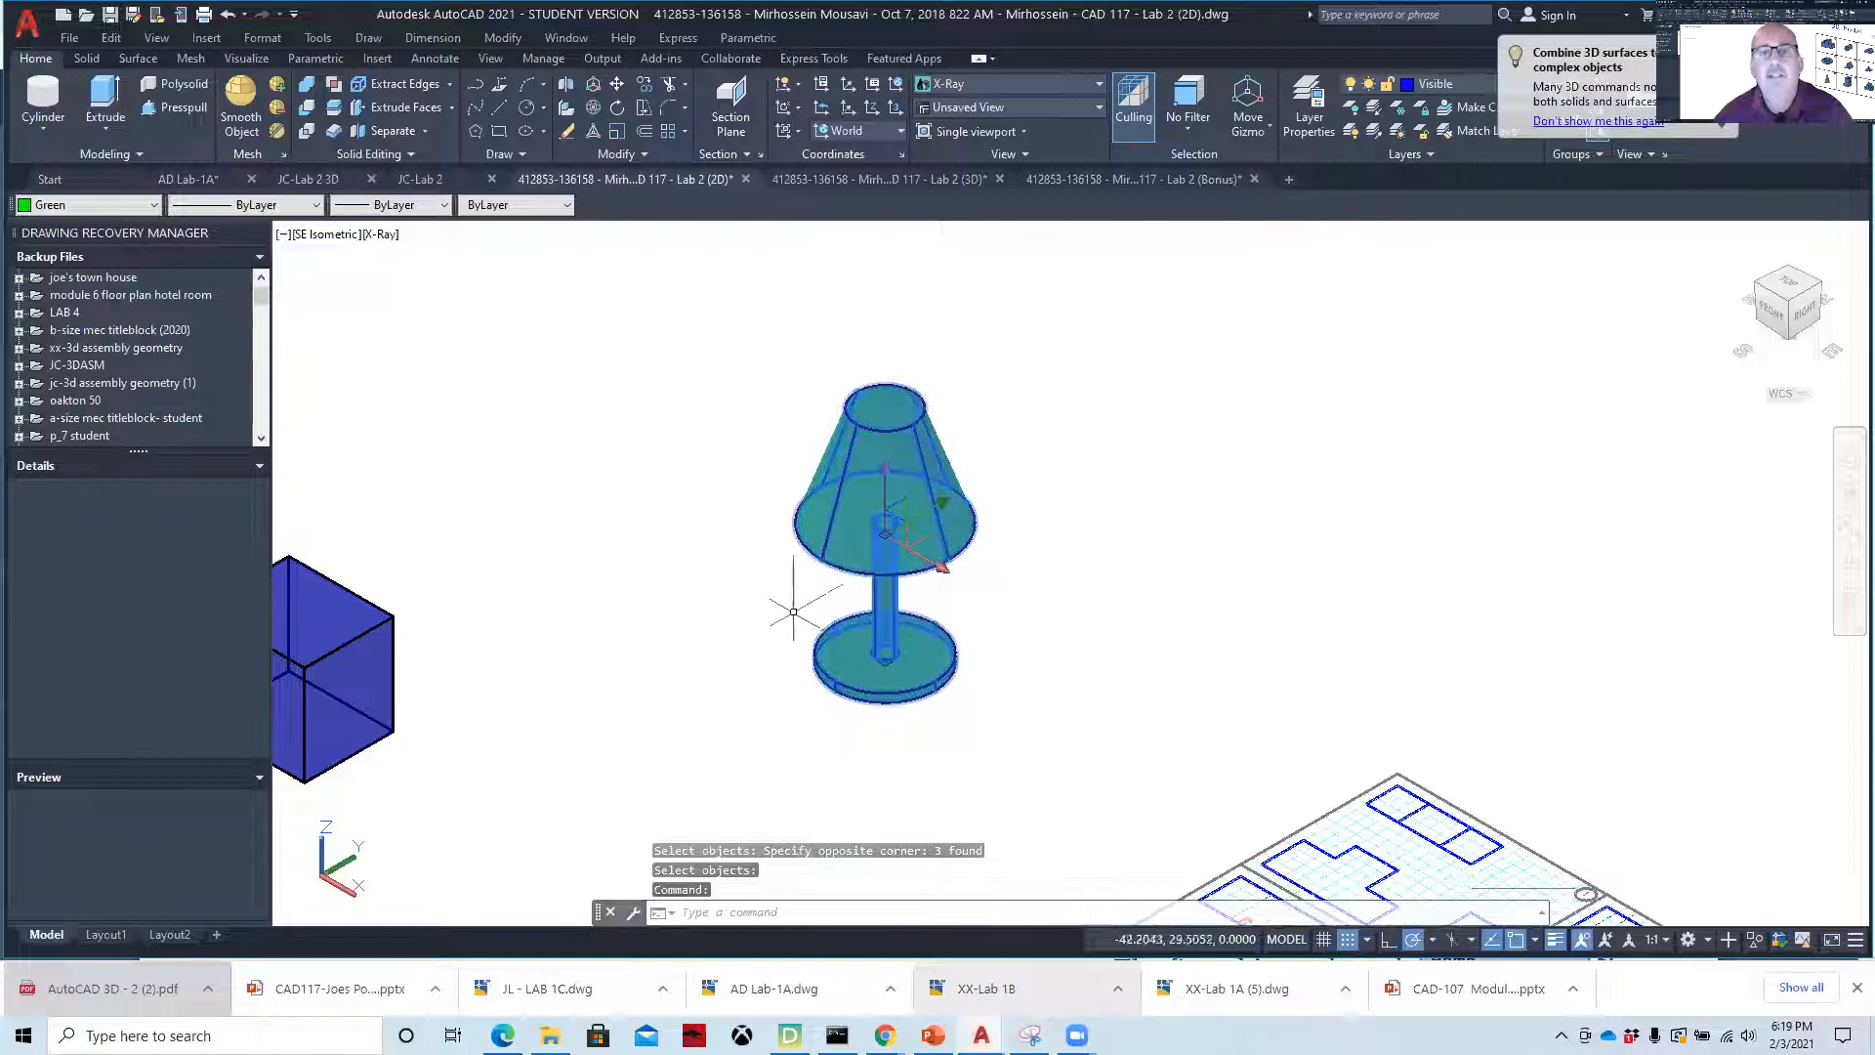
left_click(941, 504)
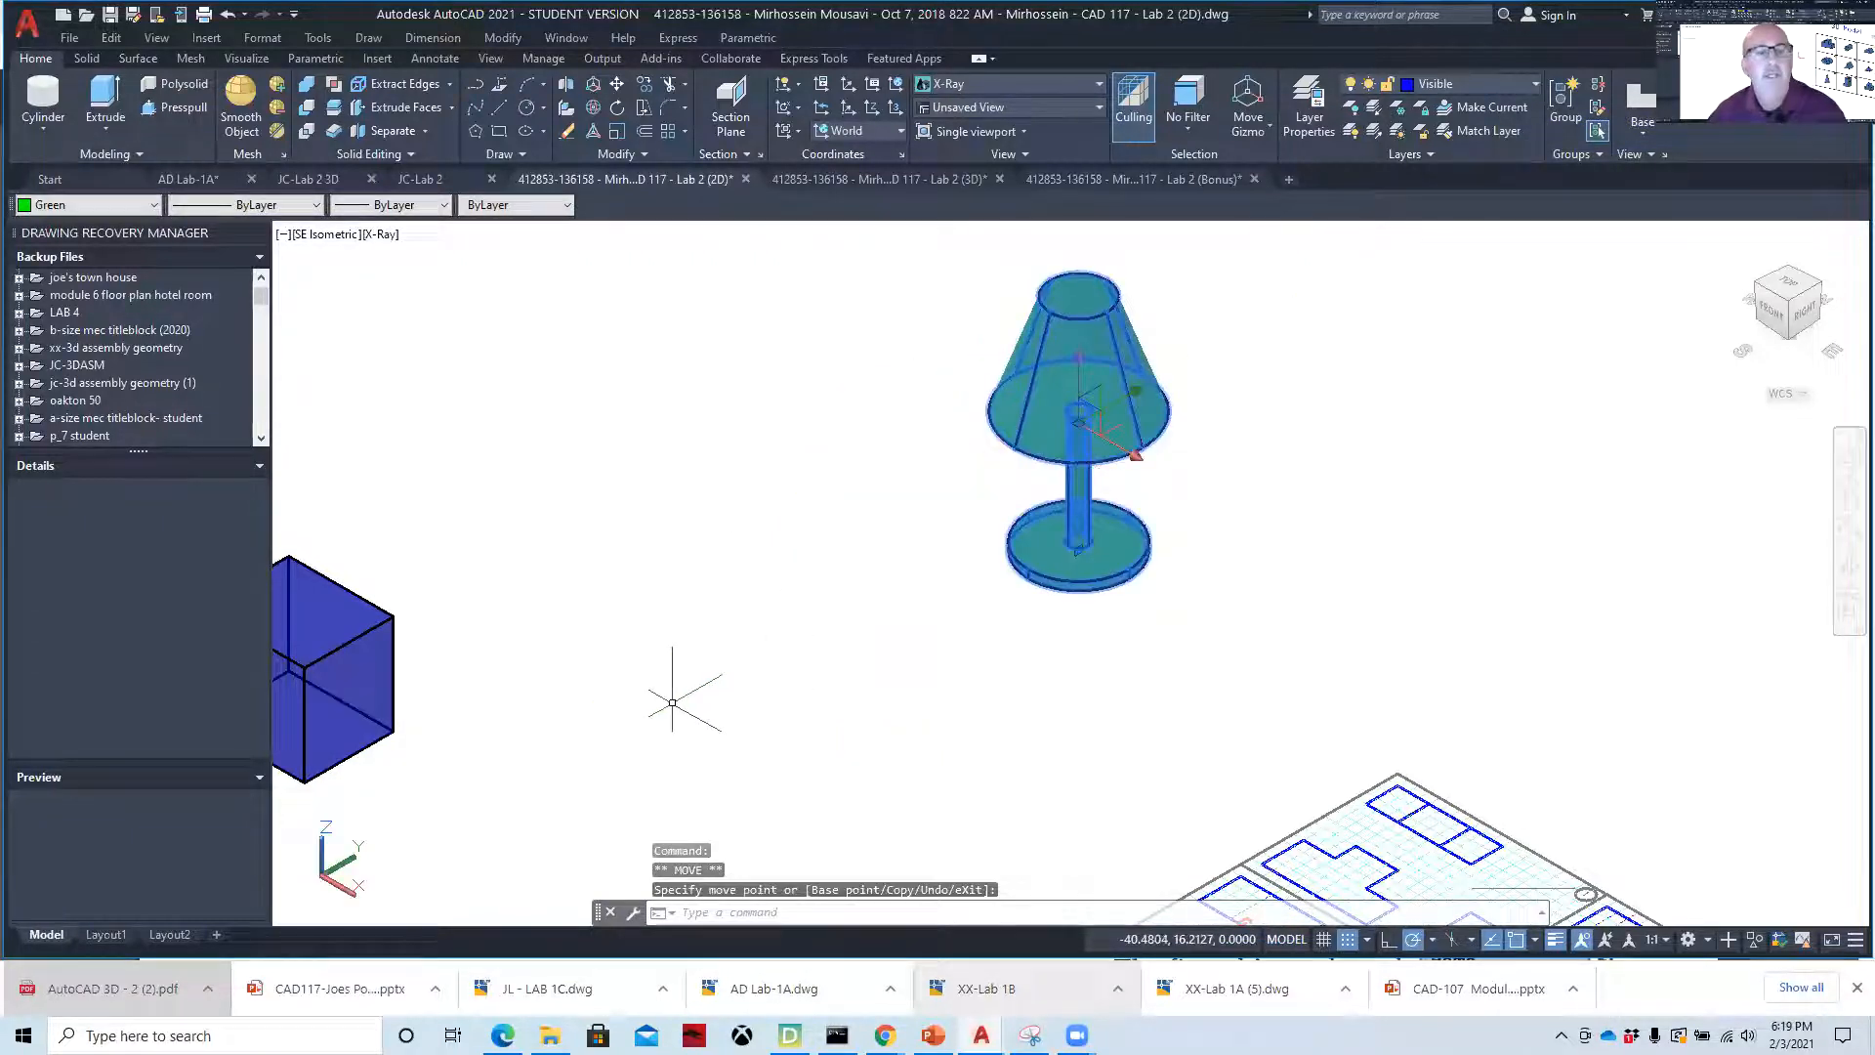
key("Escape")
- Draw a solid sphere centered on the right-hand corner of the blue box's top face, smaller than the box
mouse_move(418, 682)
middle_mouse_down()
mouse_move(555, 682)
mouse_move(778, 638)
middle_mouse_up()
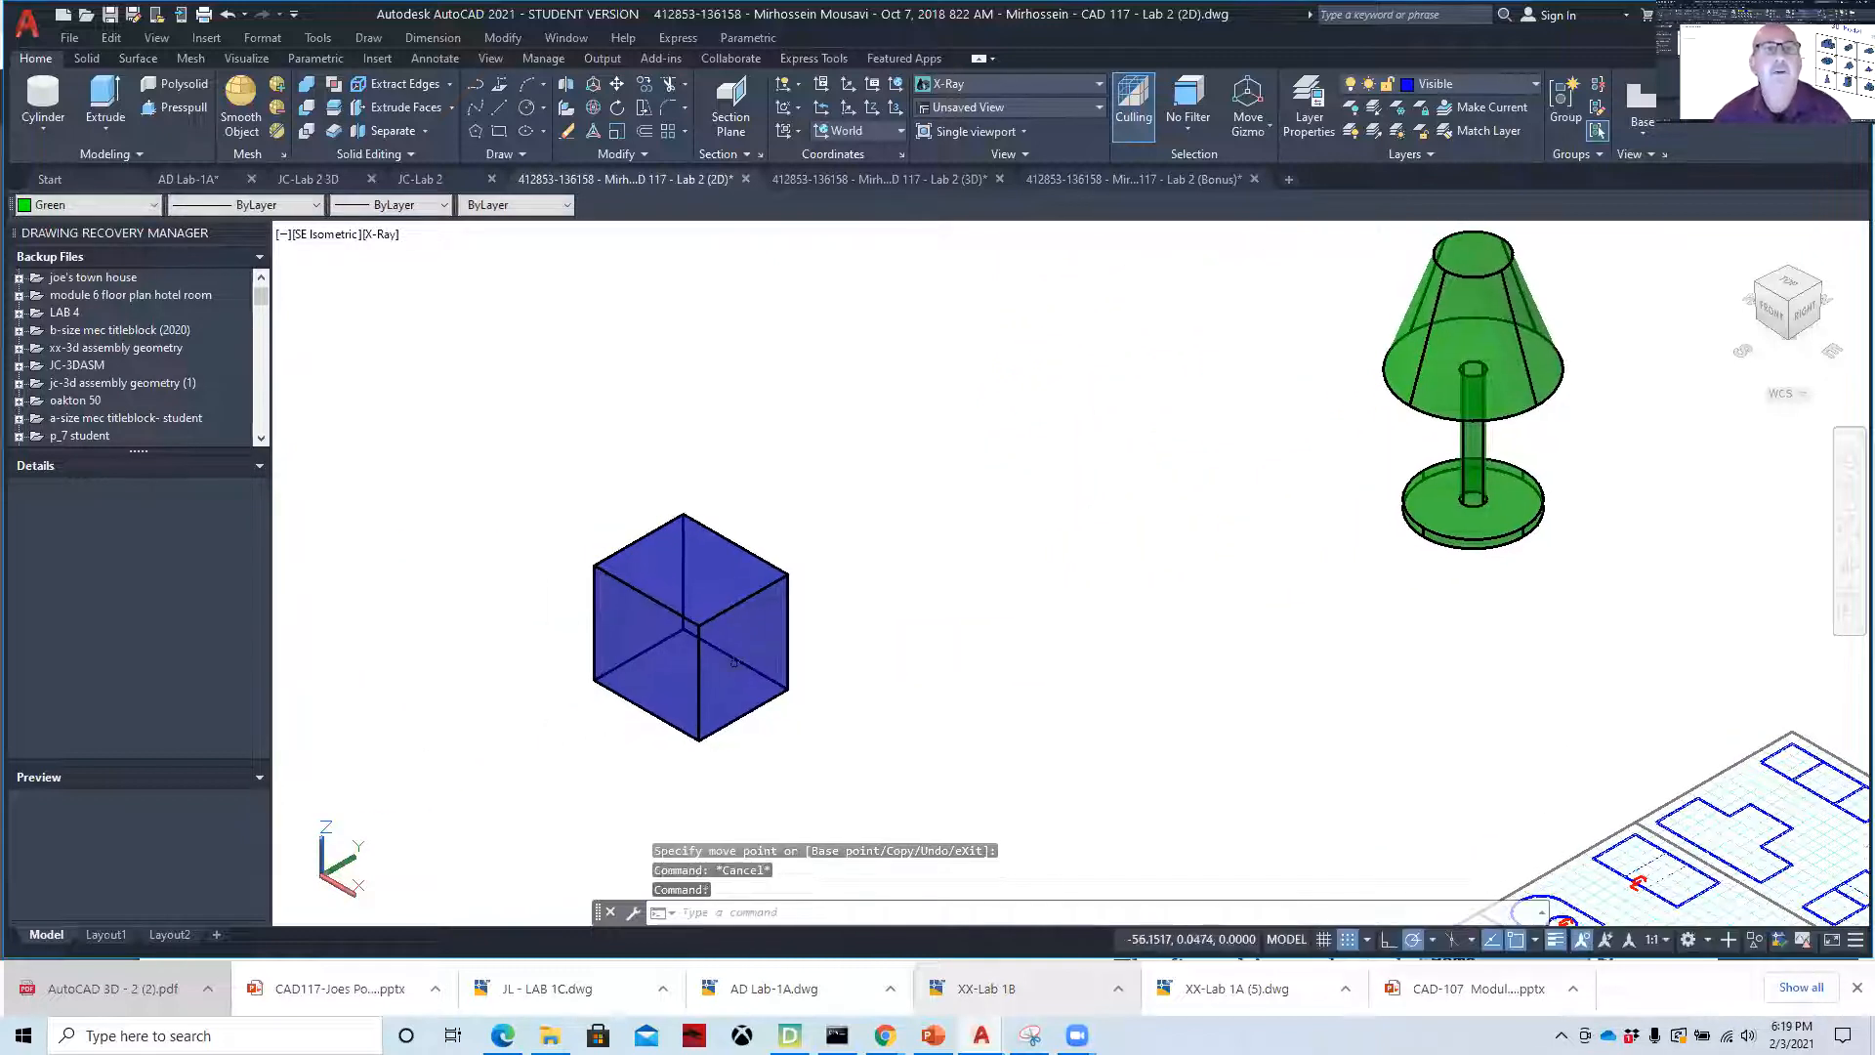
left_click(43, 127)
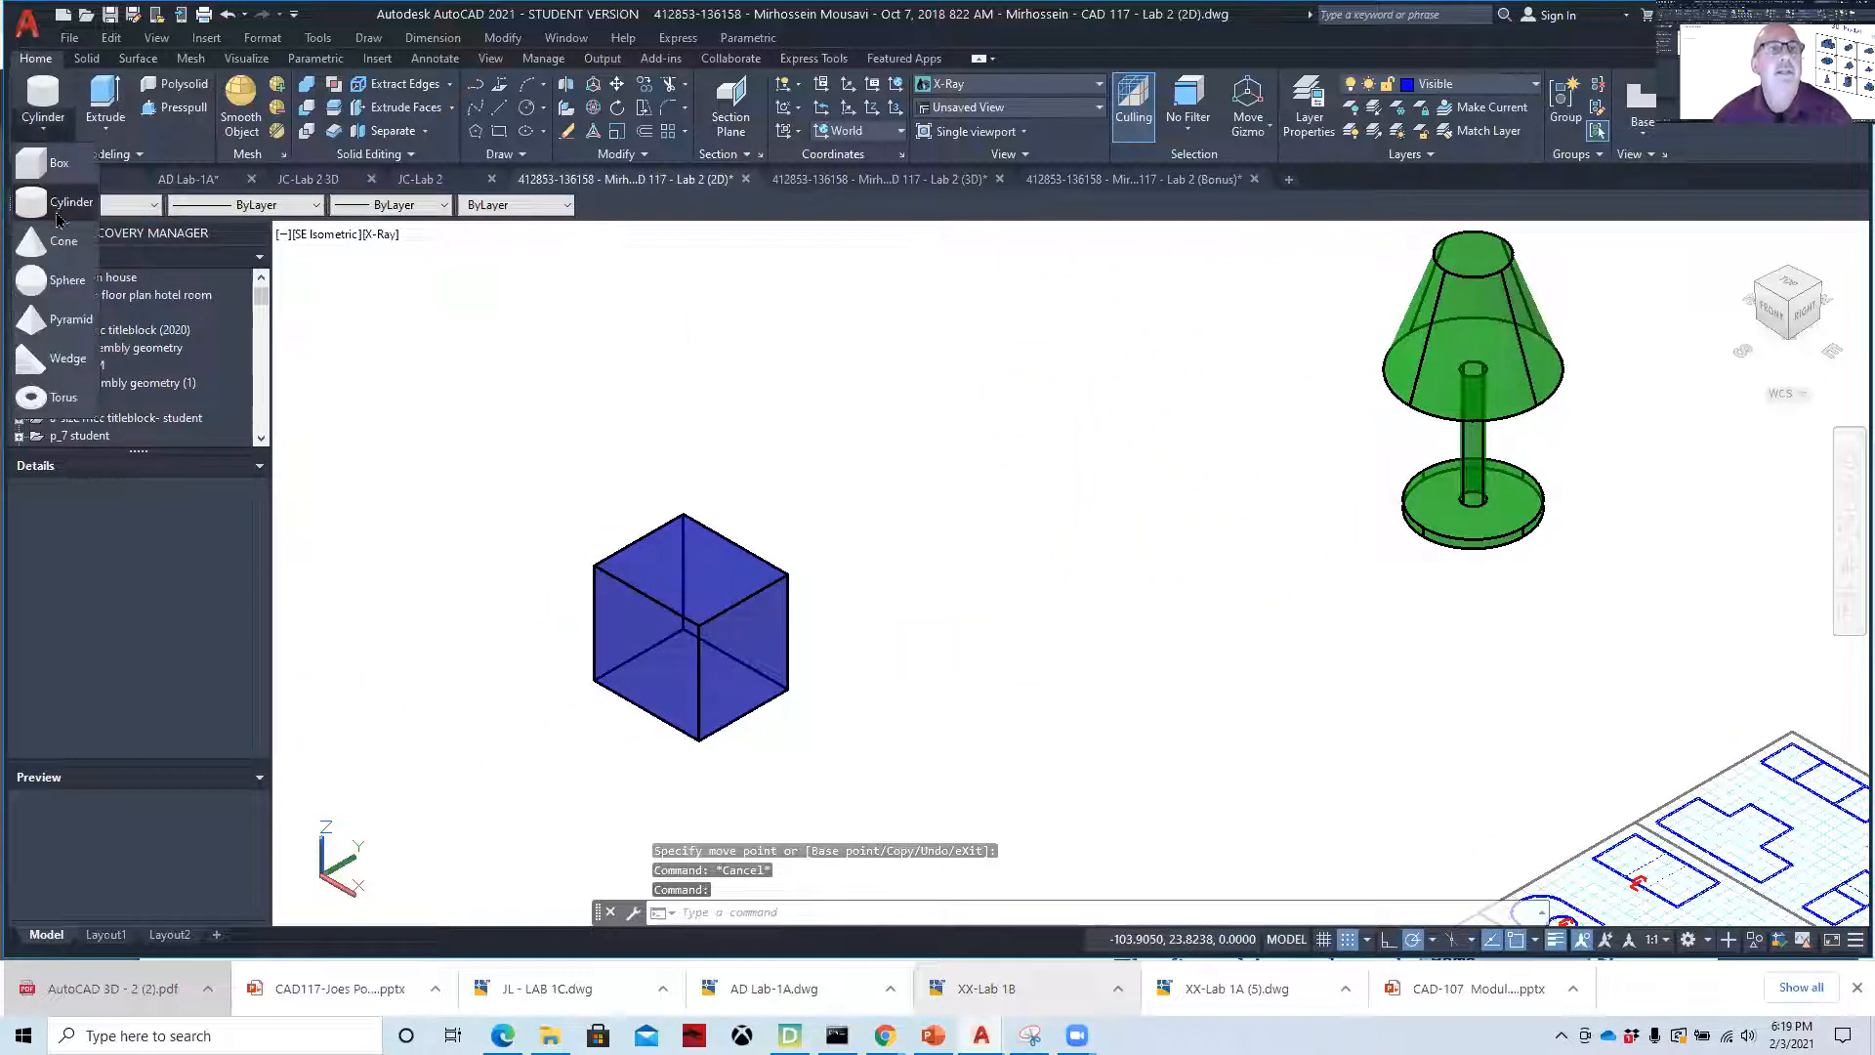
left_click(54, 283)
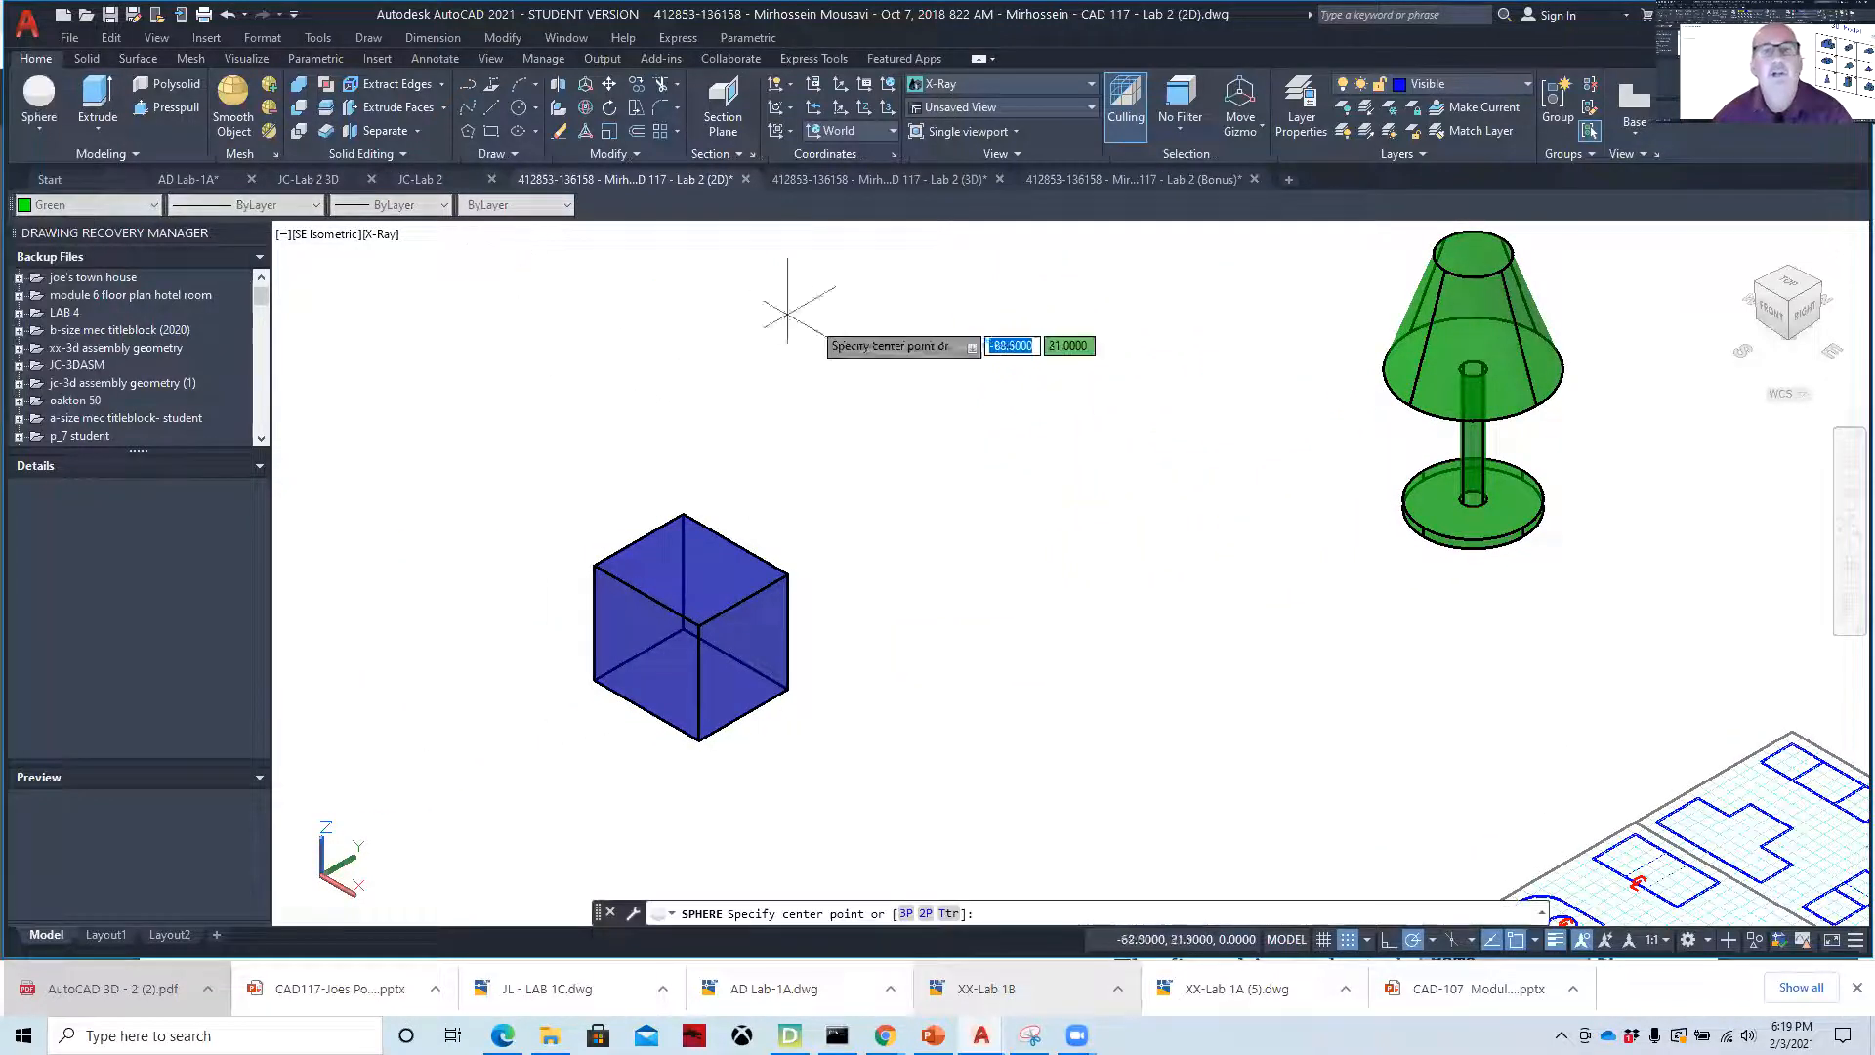
left_click(787, 577)
left_click(838, 545)
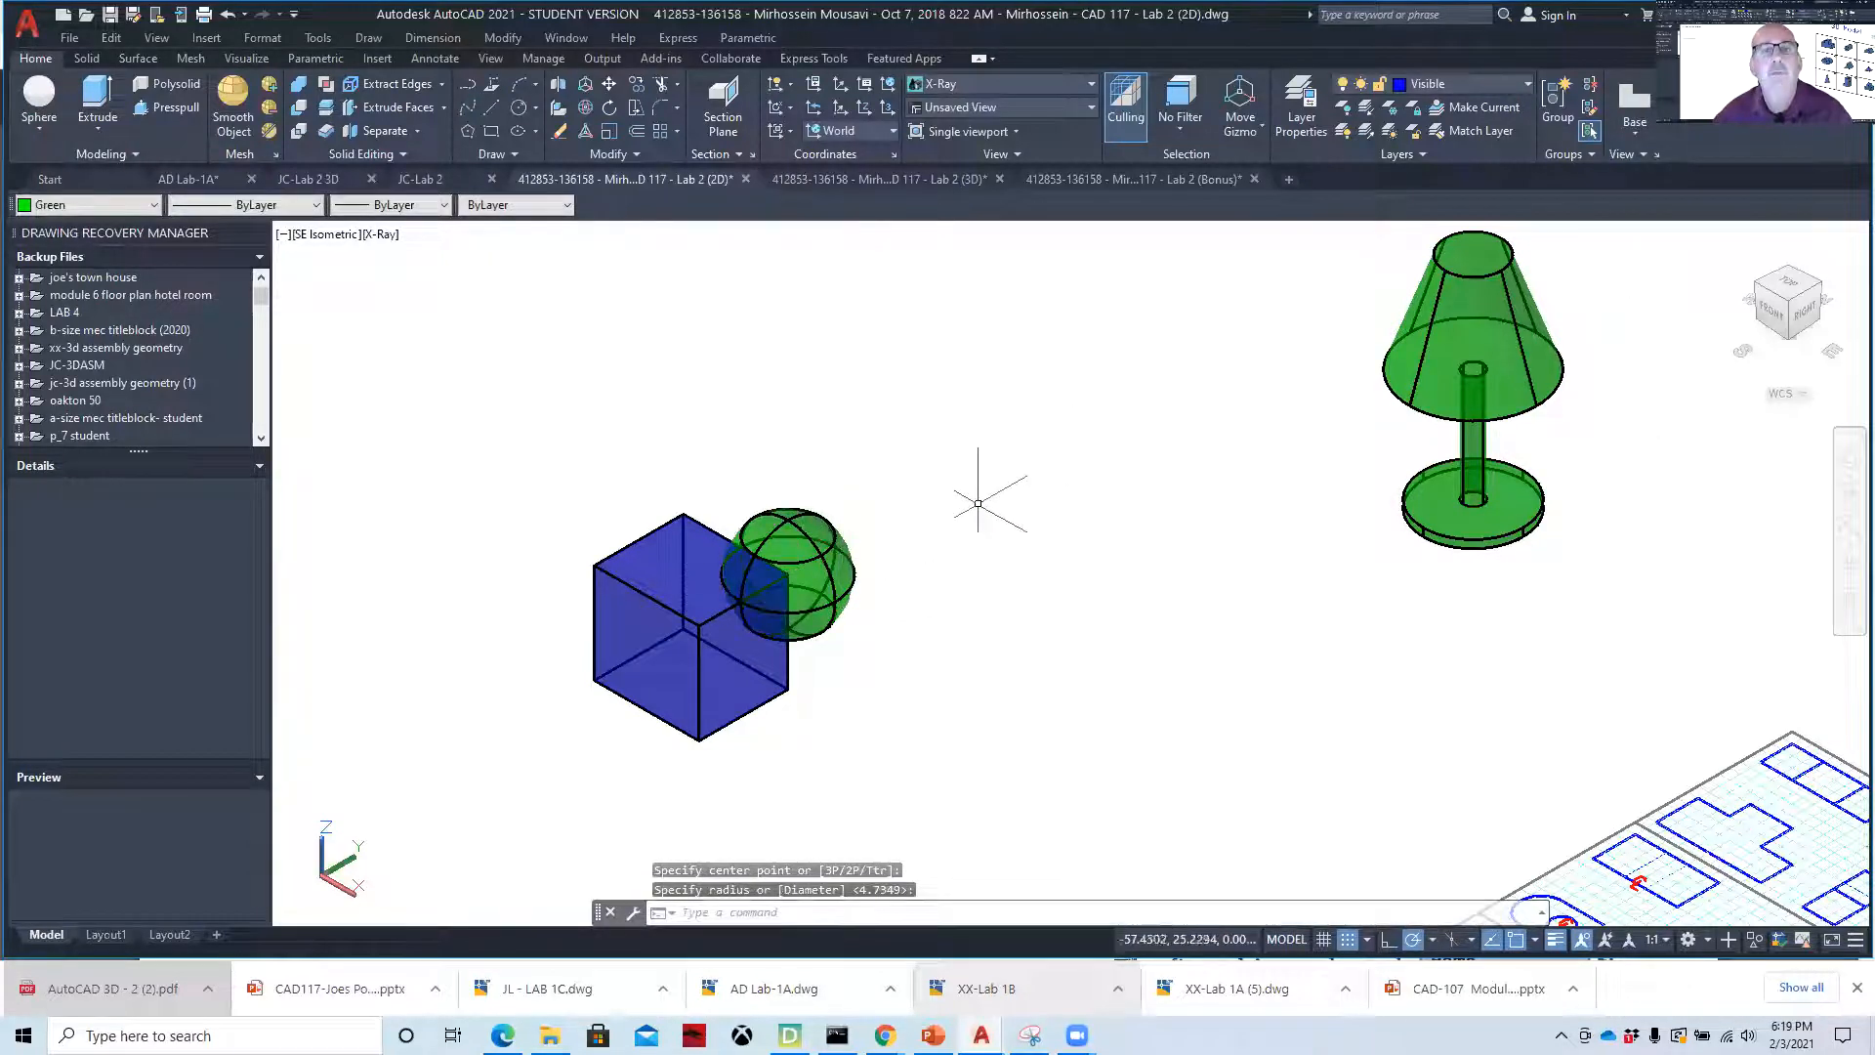
- Subtract the green sphere from the blue box
left_click(298, 117)
left_click(668, 538)
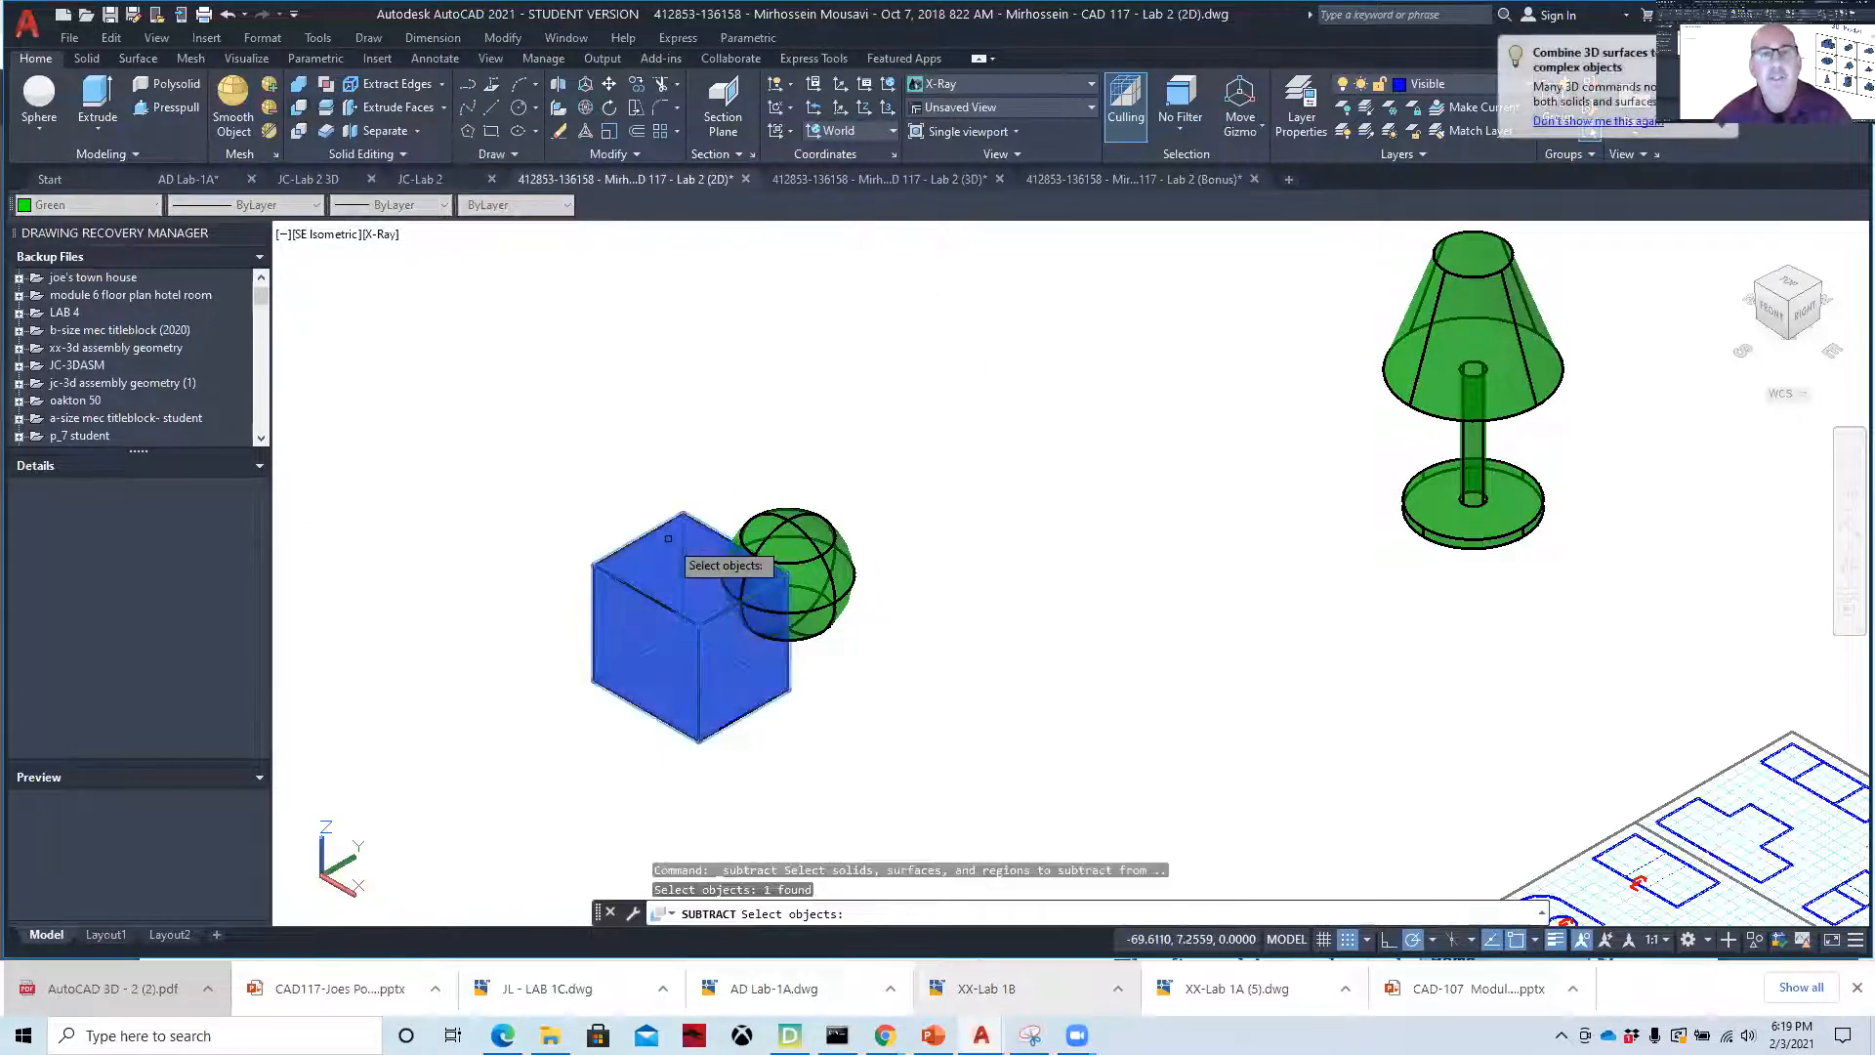
key("Return")
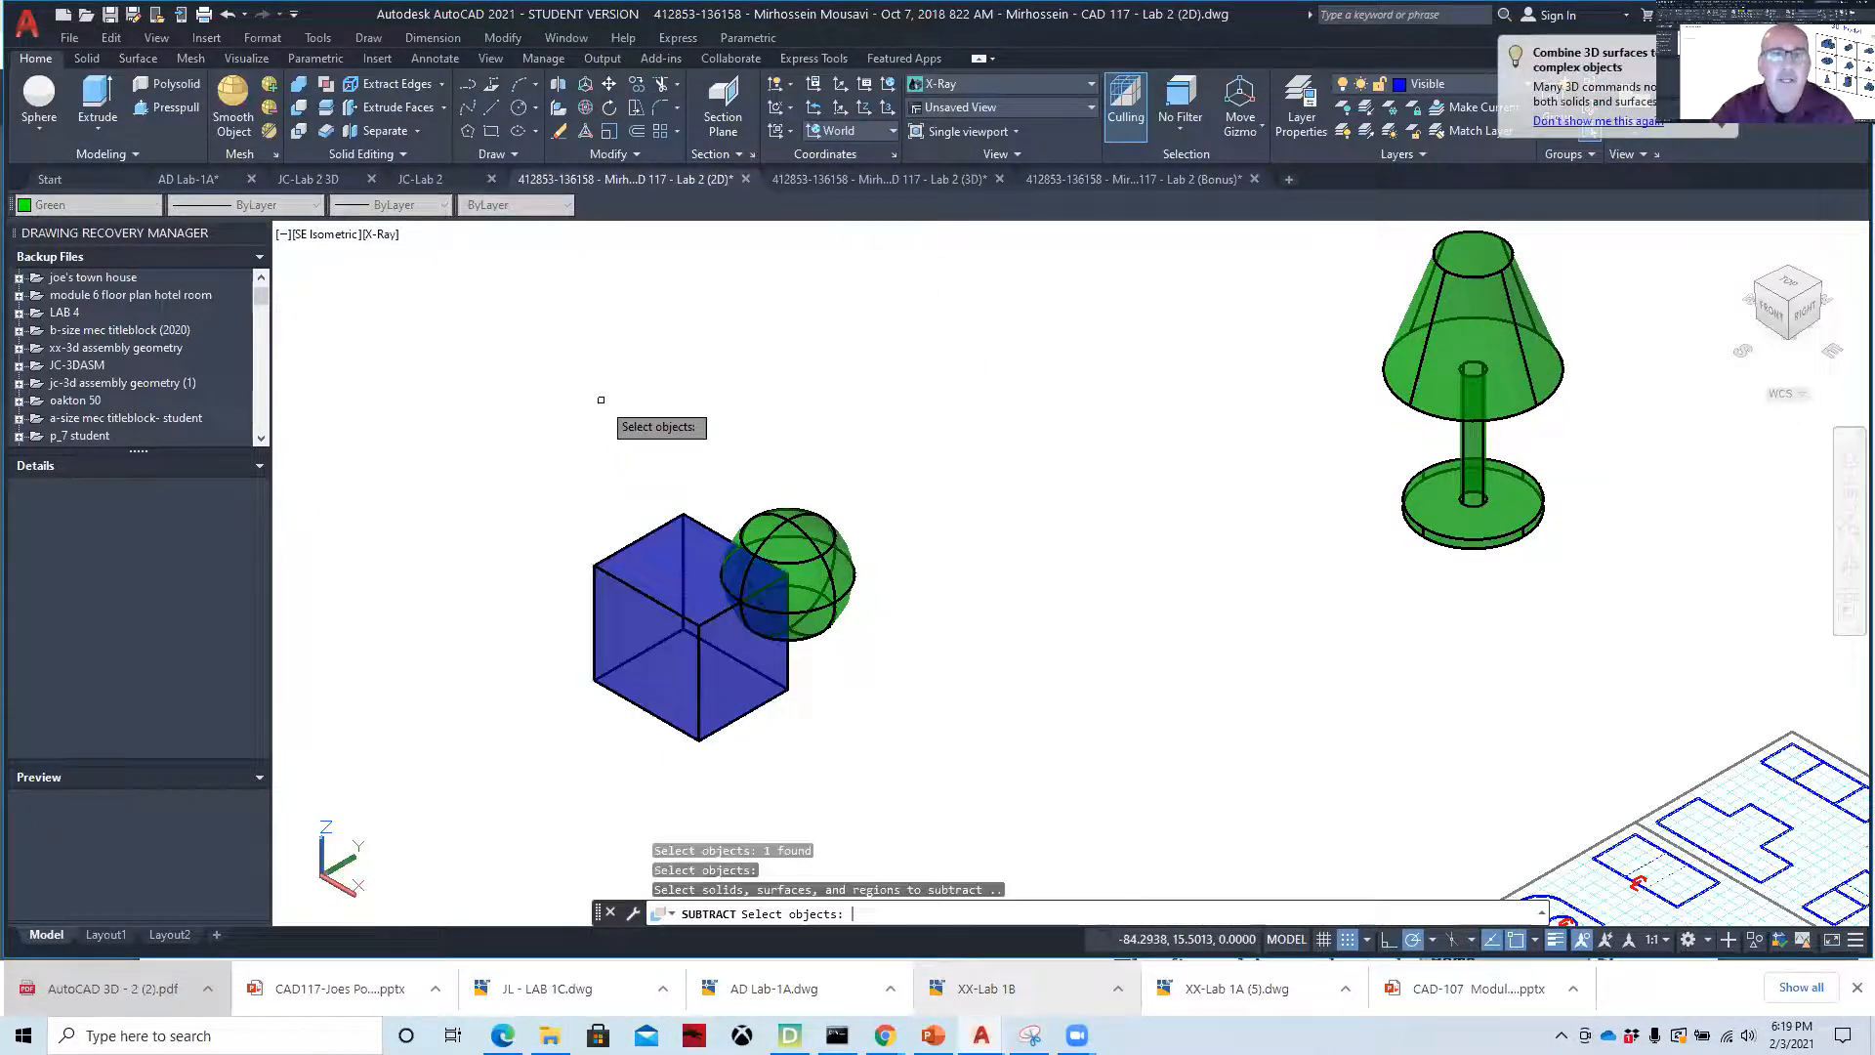
left_click(789, 524)
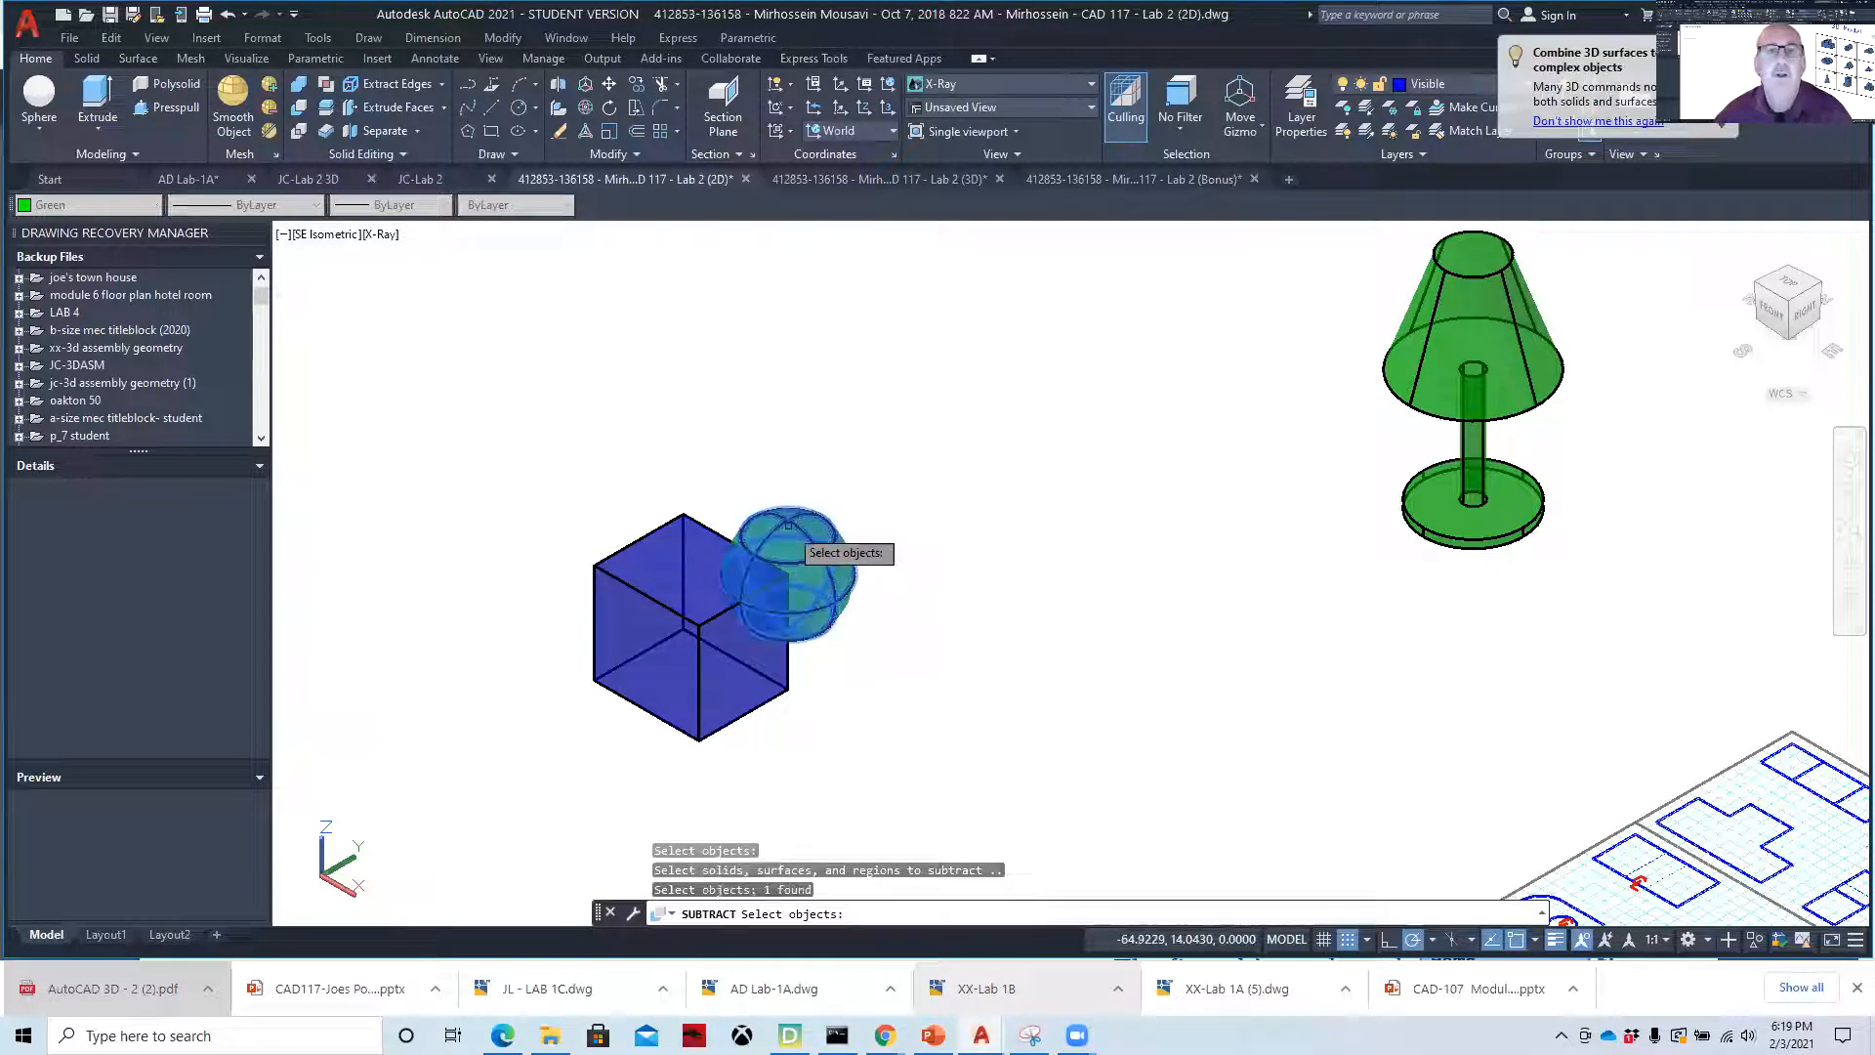
key("Return")
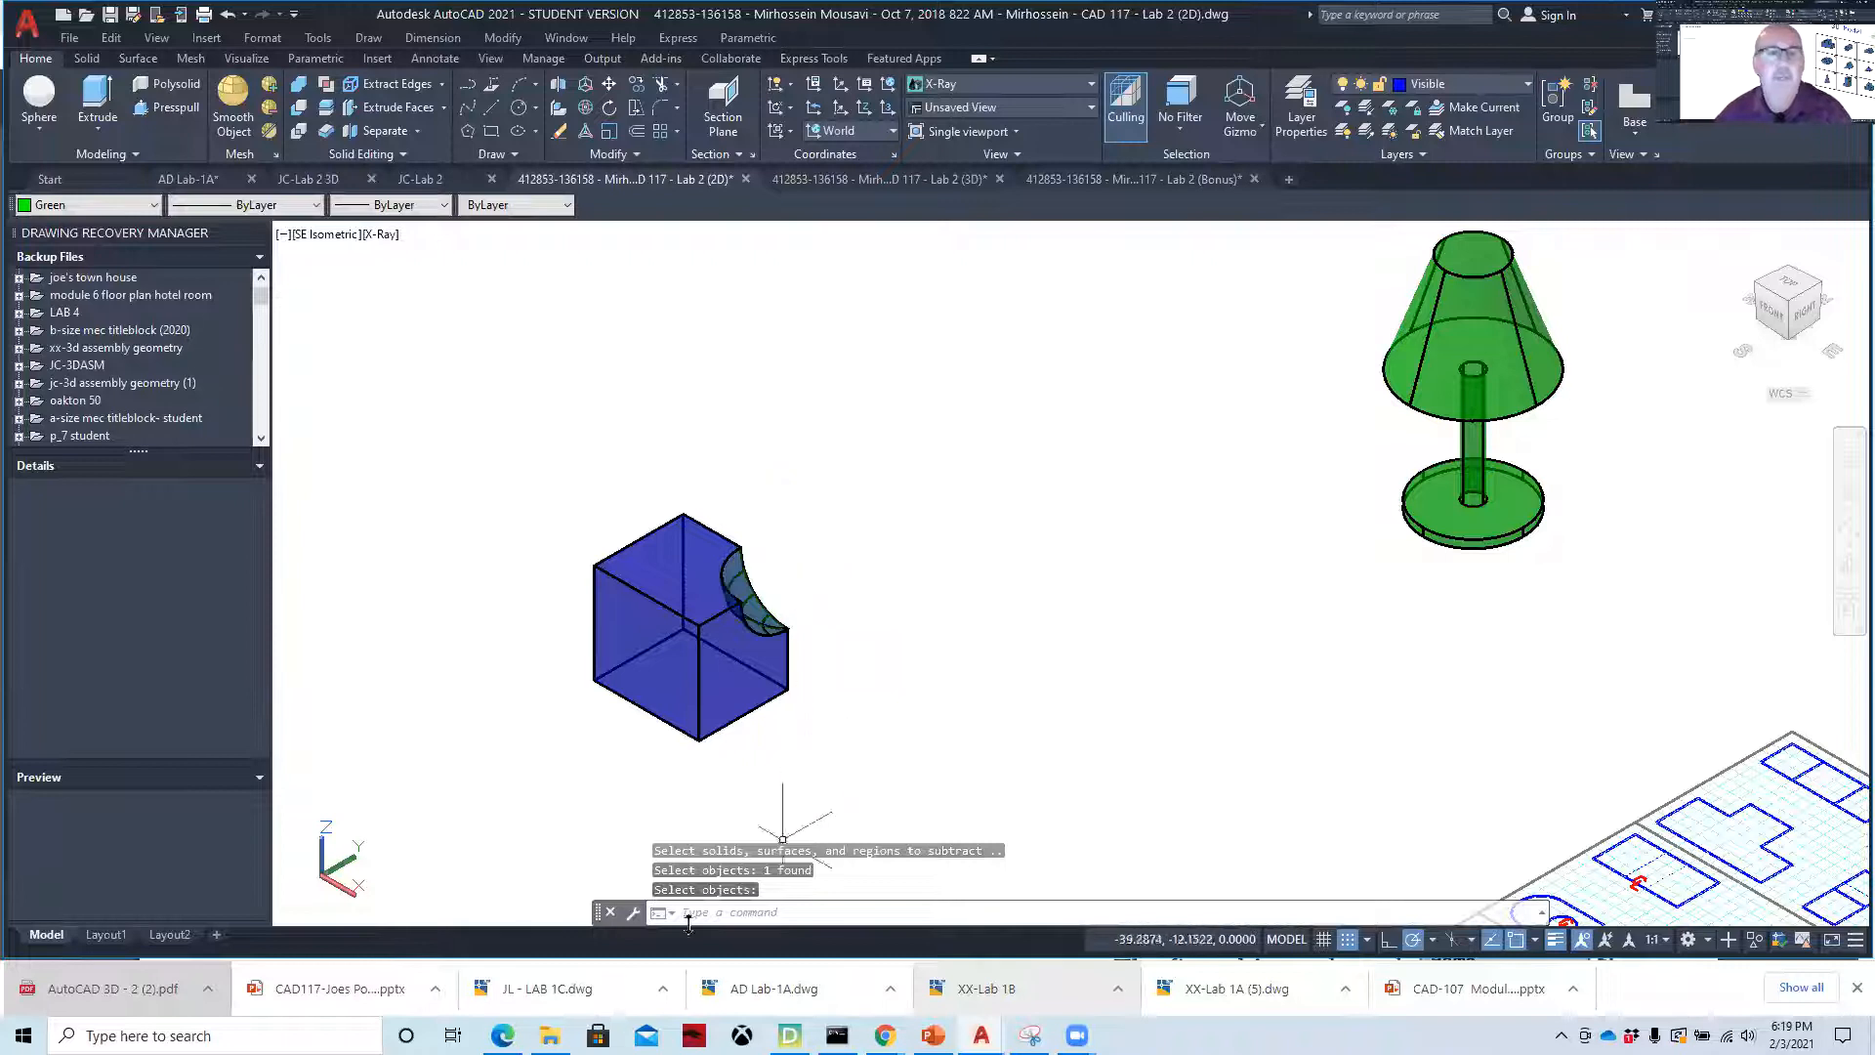
- Switch to the AutoCAD 3D - 2 PDF in Chrome and review the sections on subtracting and intersecting solids
mouse_move(885, 1035)
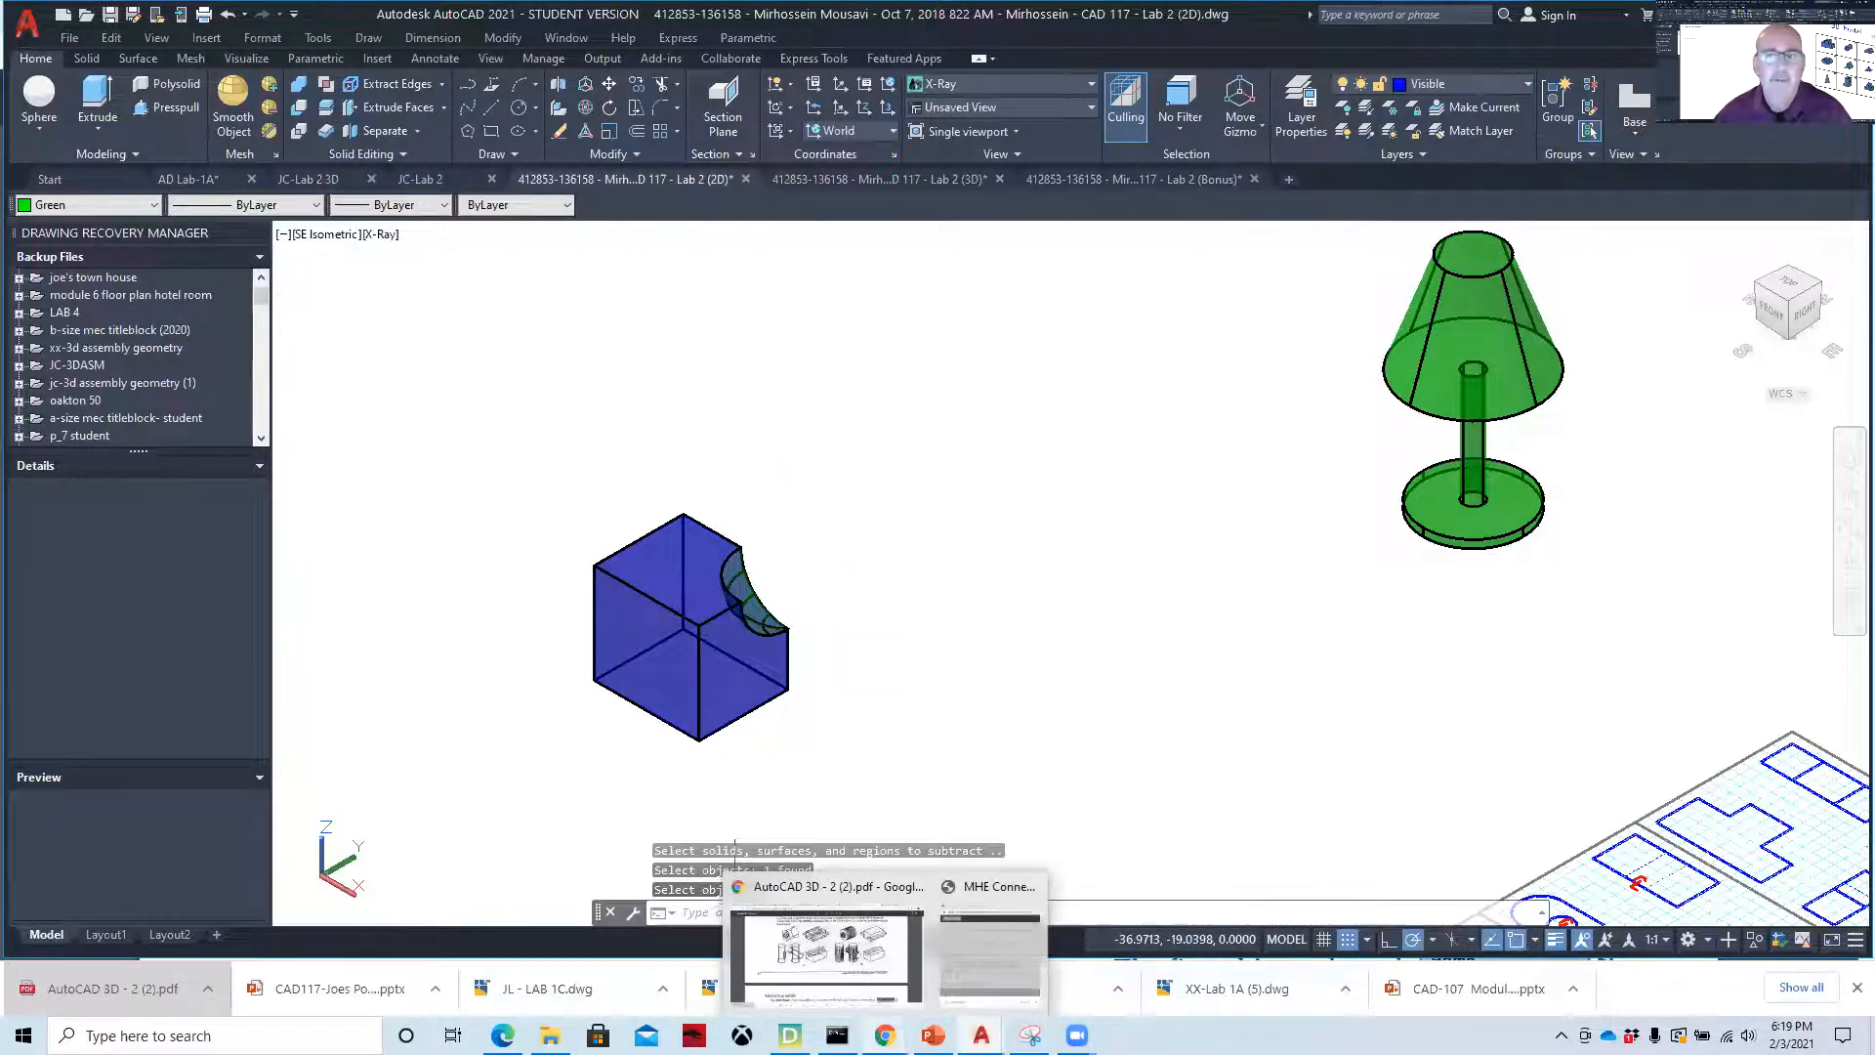
left_click(826, 952)
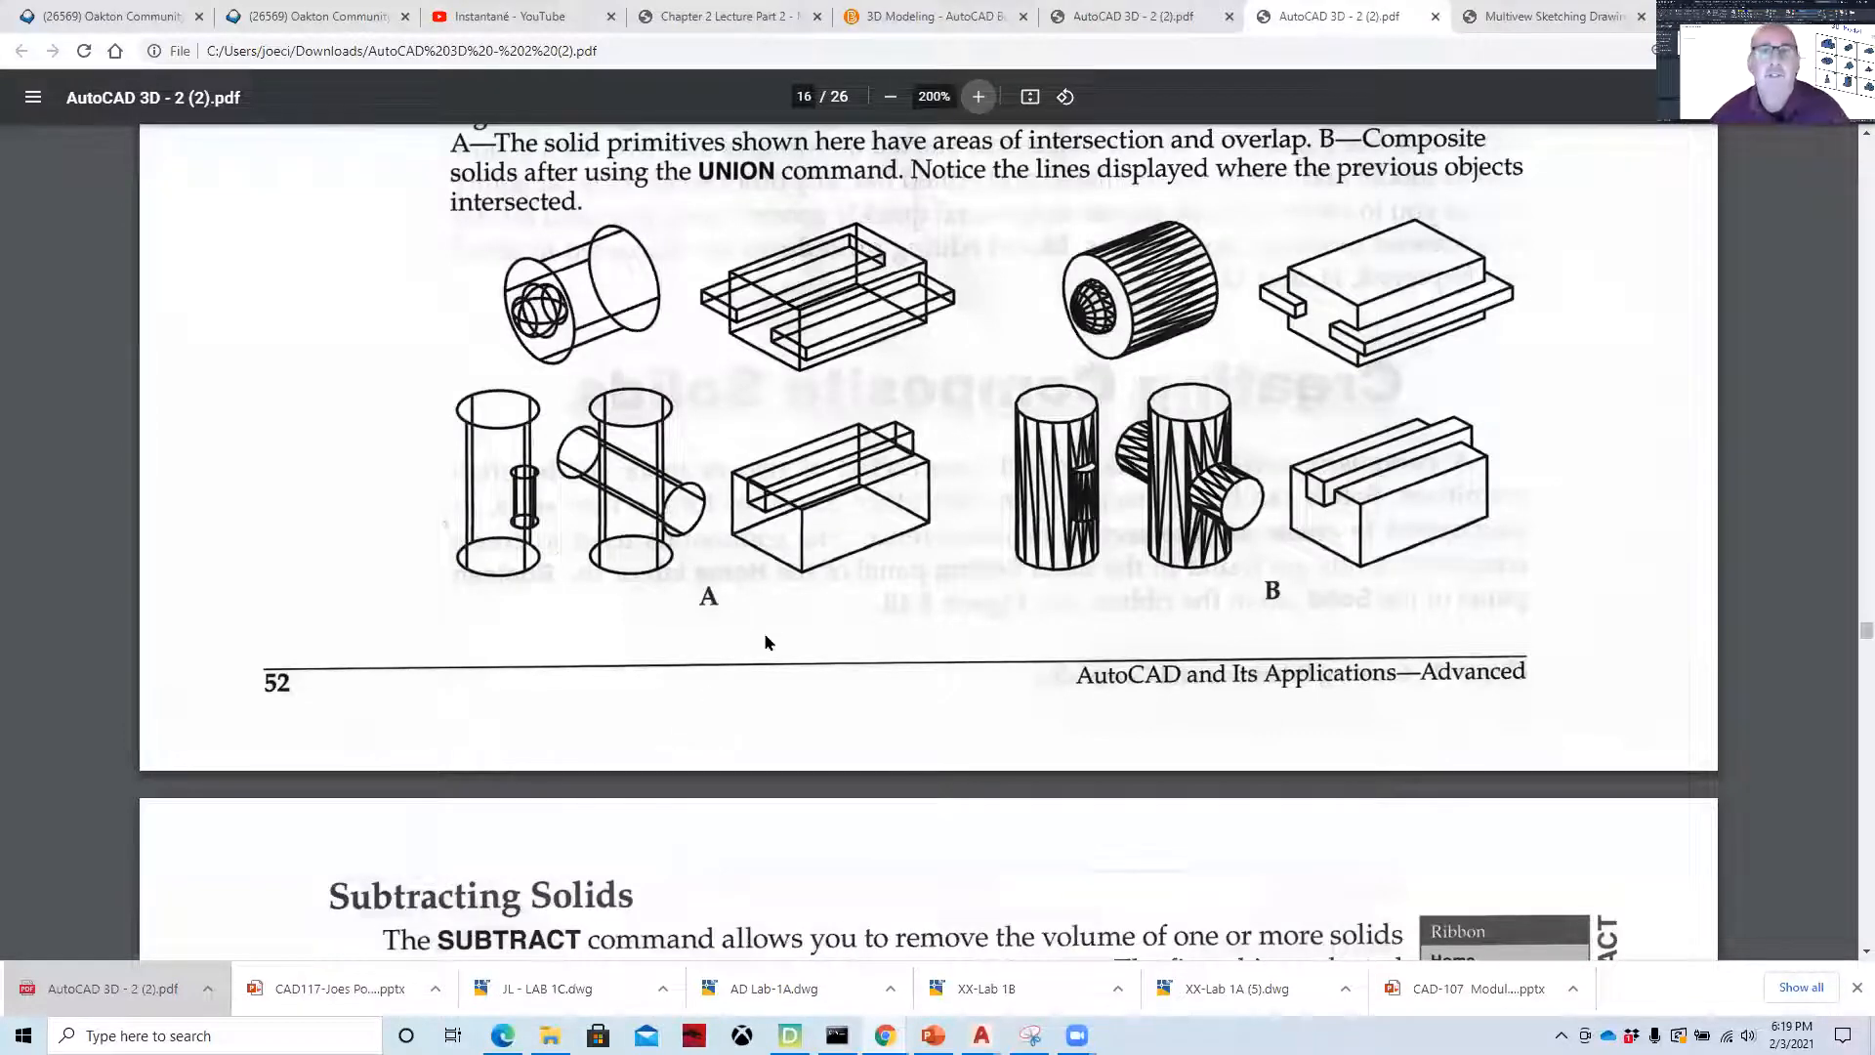
scroll(774, 595, "down", 9)
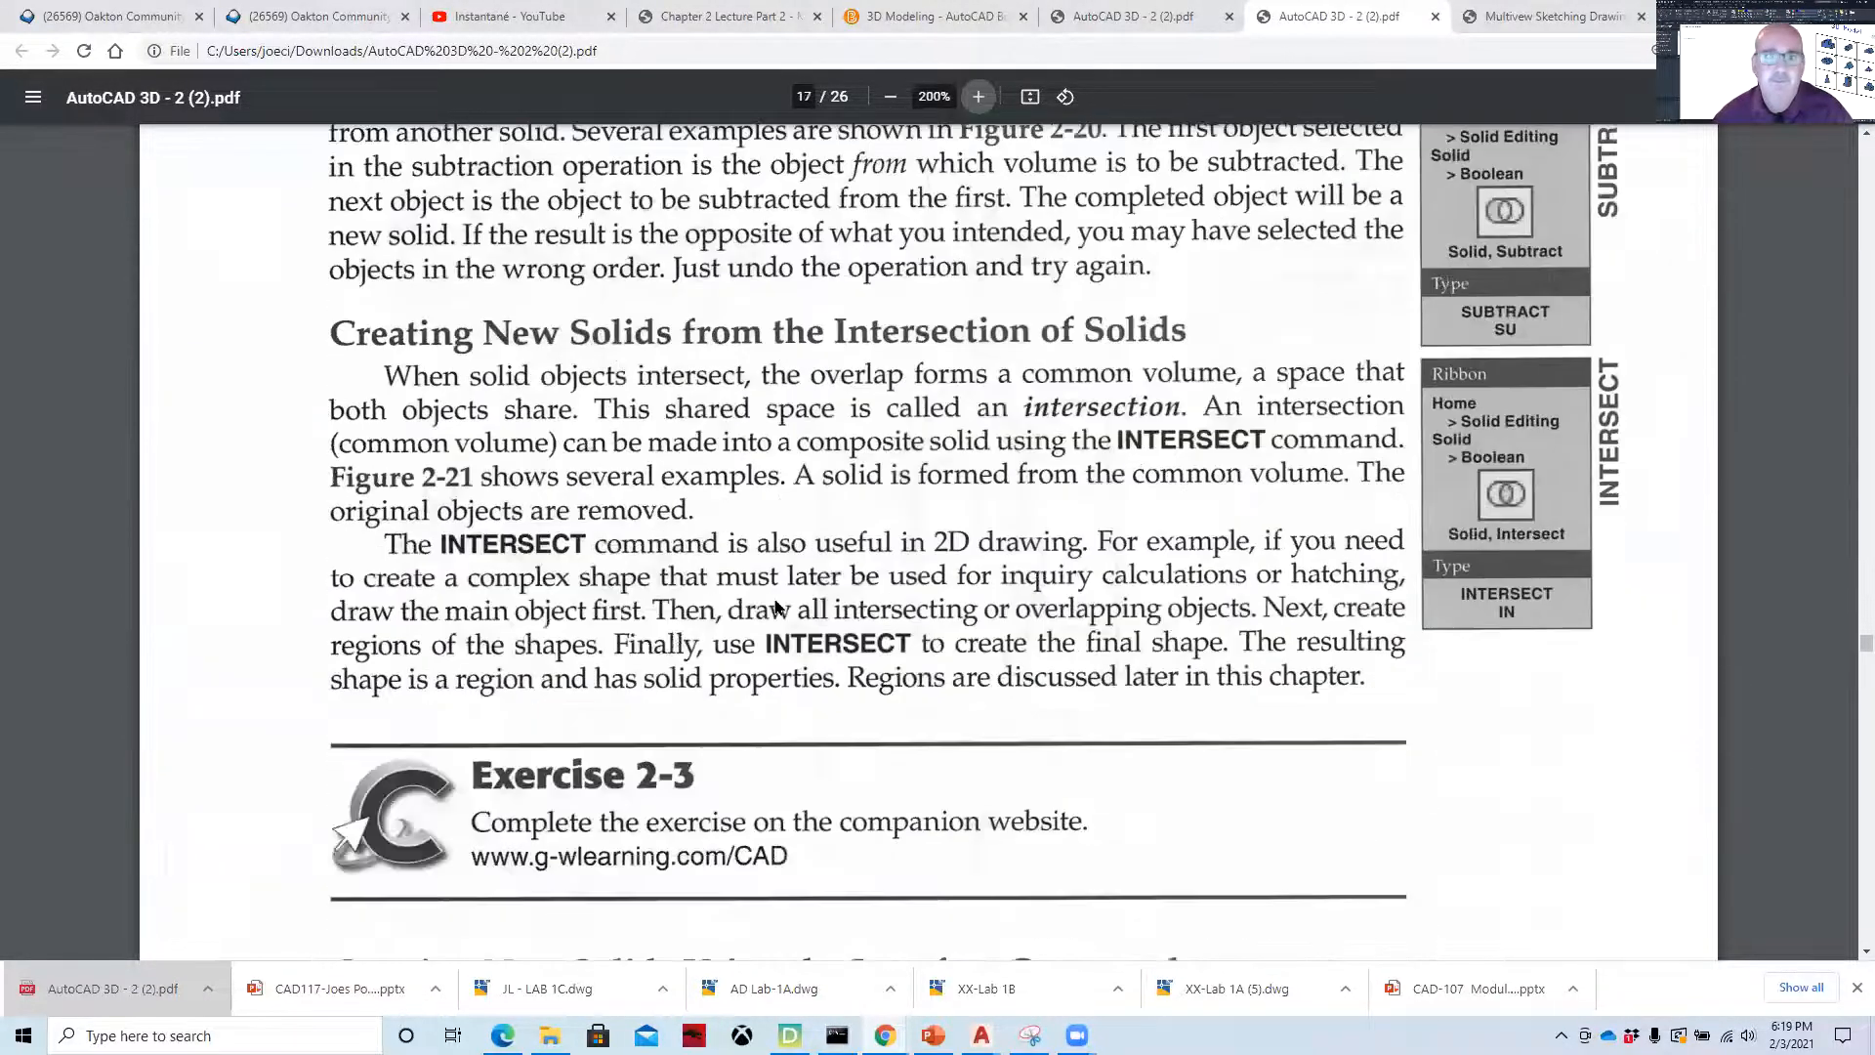
scroll(777, 607, "down", 3)
scroll(778, 607, "up", 5)
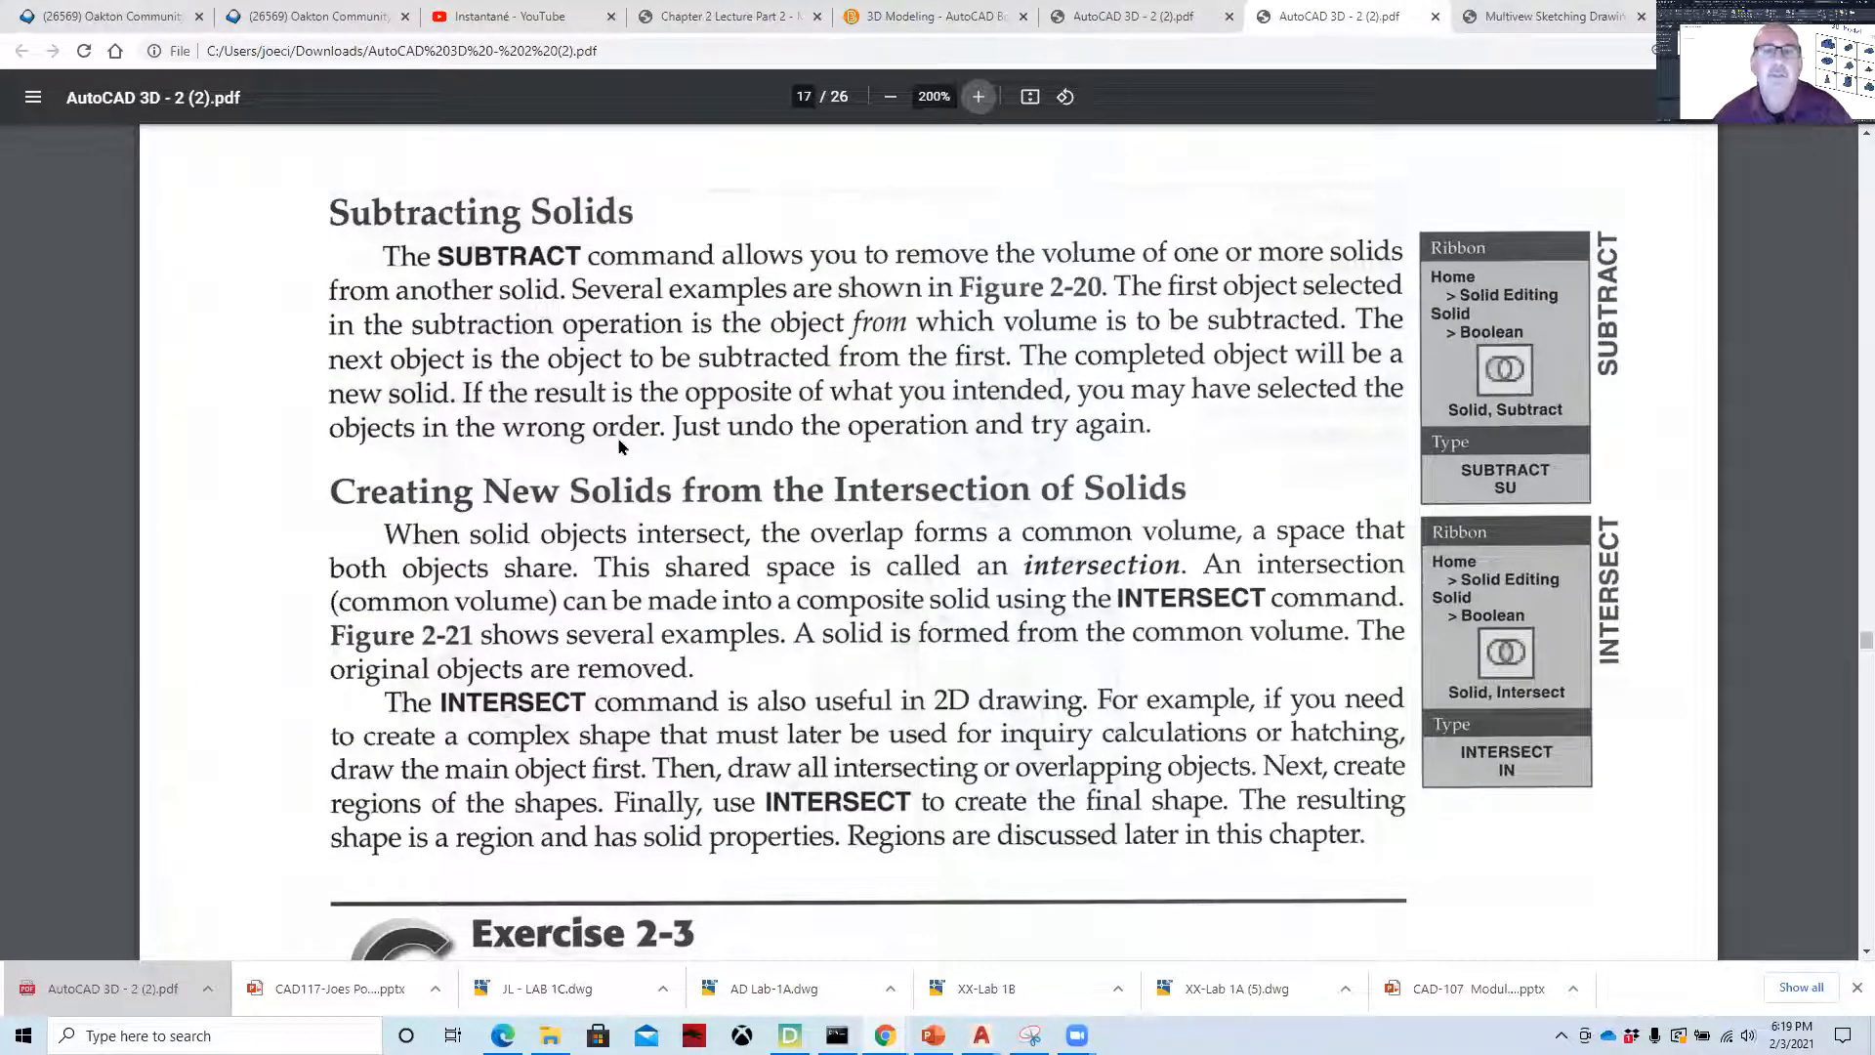
- Switch back to the AutoCAD lamp drawing and draw a small solid sphere centered on the left-hand corner of the blue box's top face
mouse_move(981, 1035)
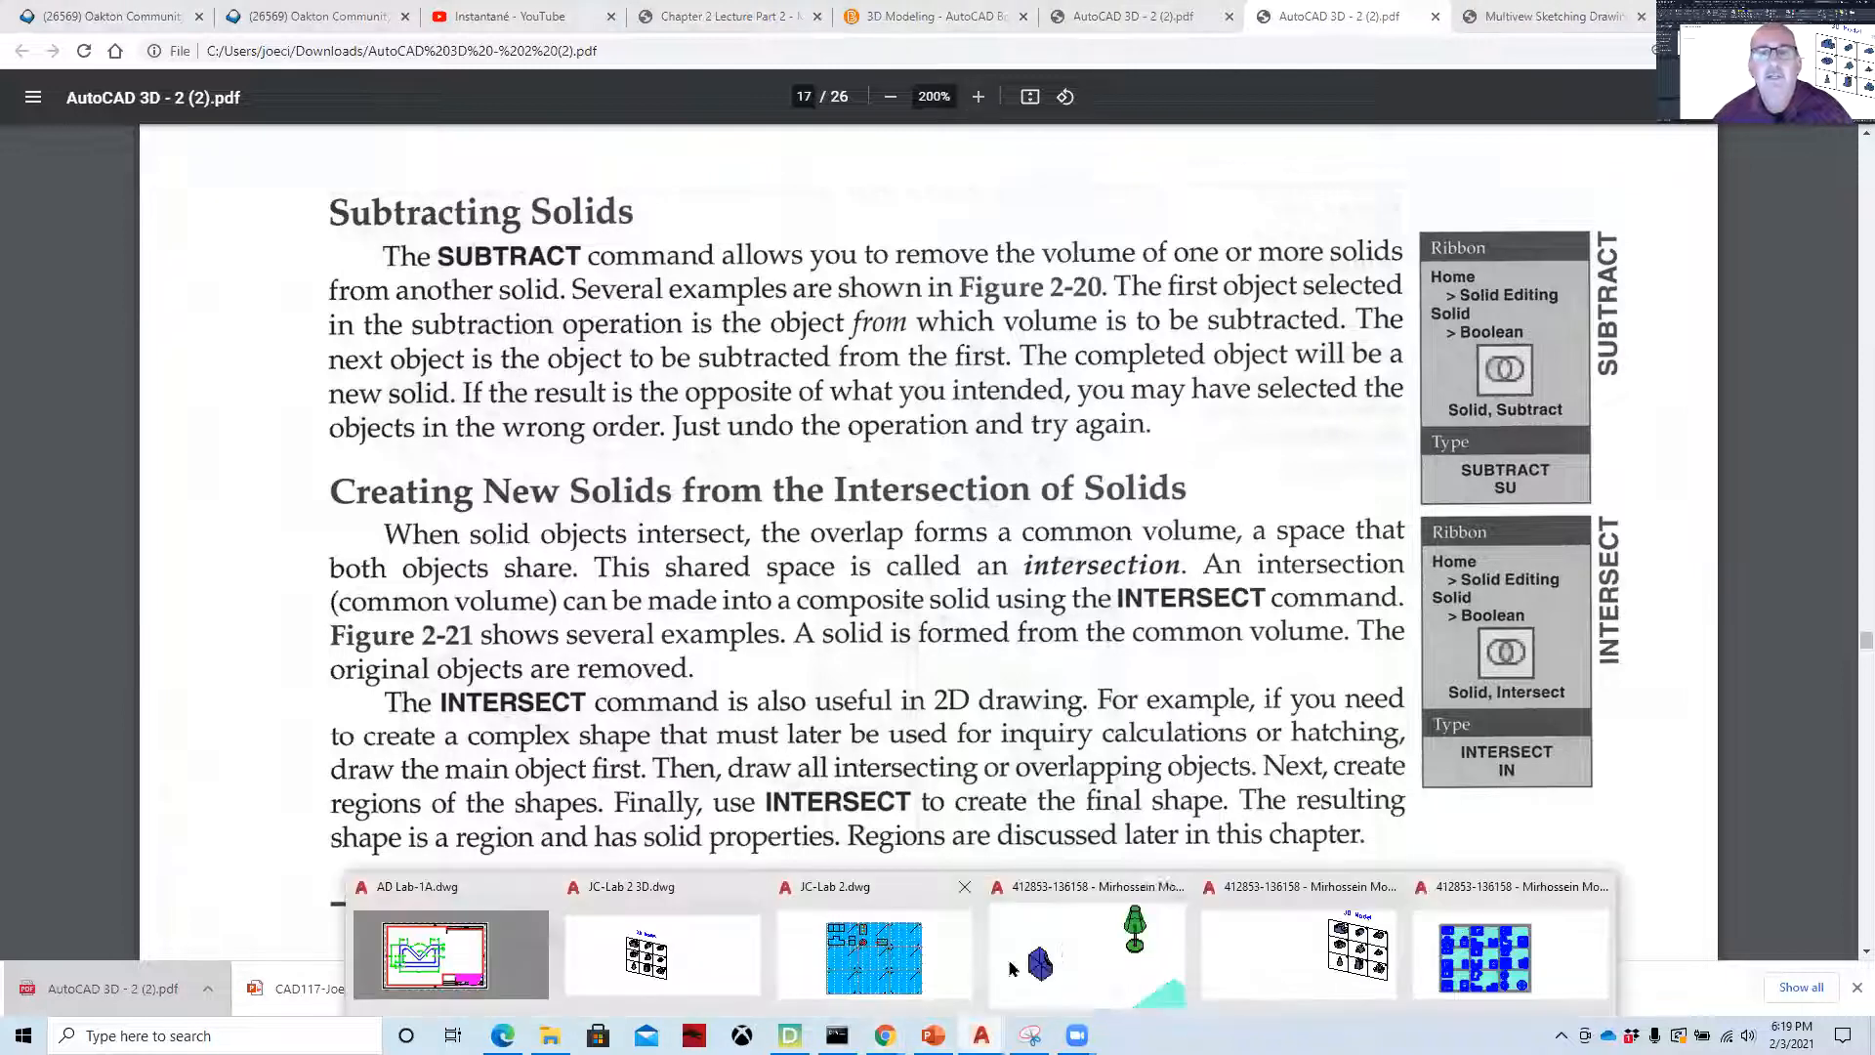
left_click(1042, 949)
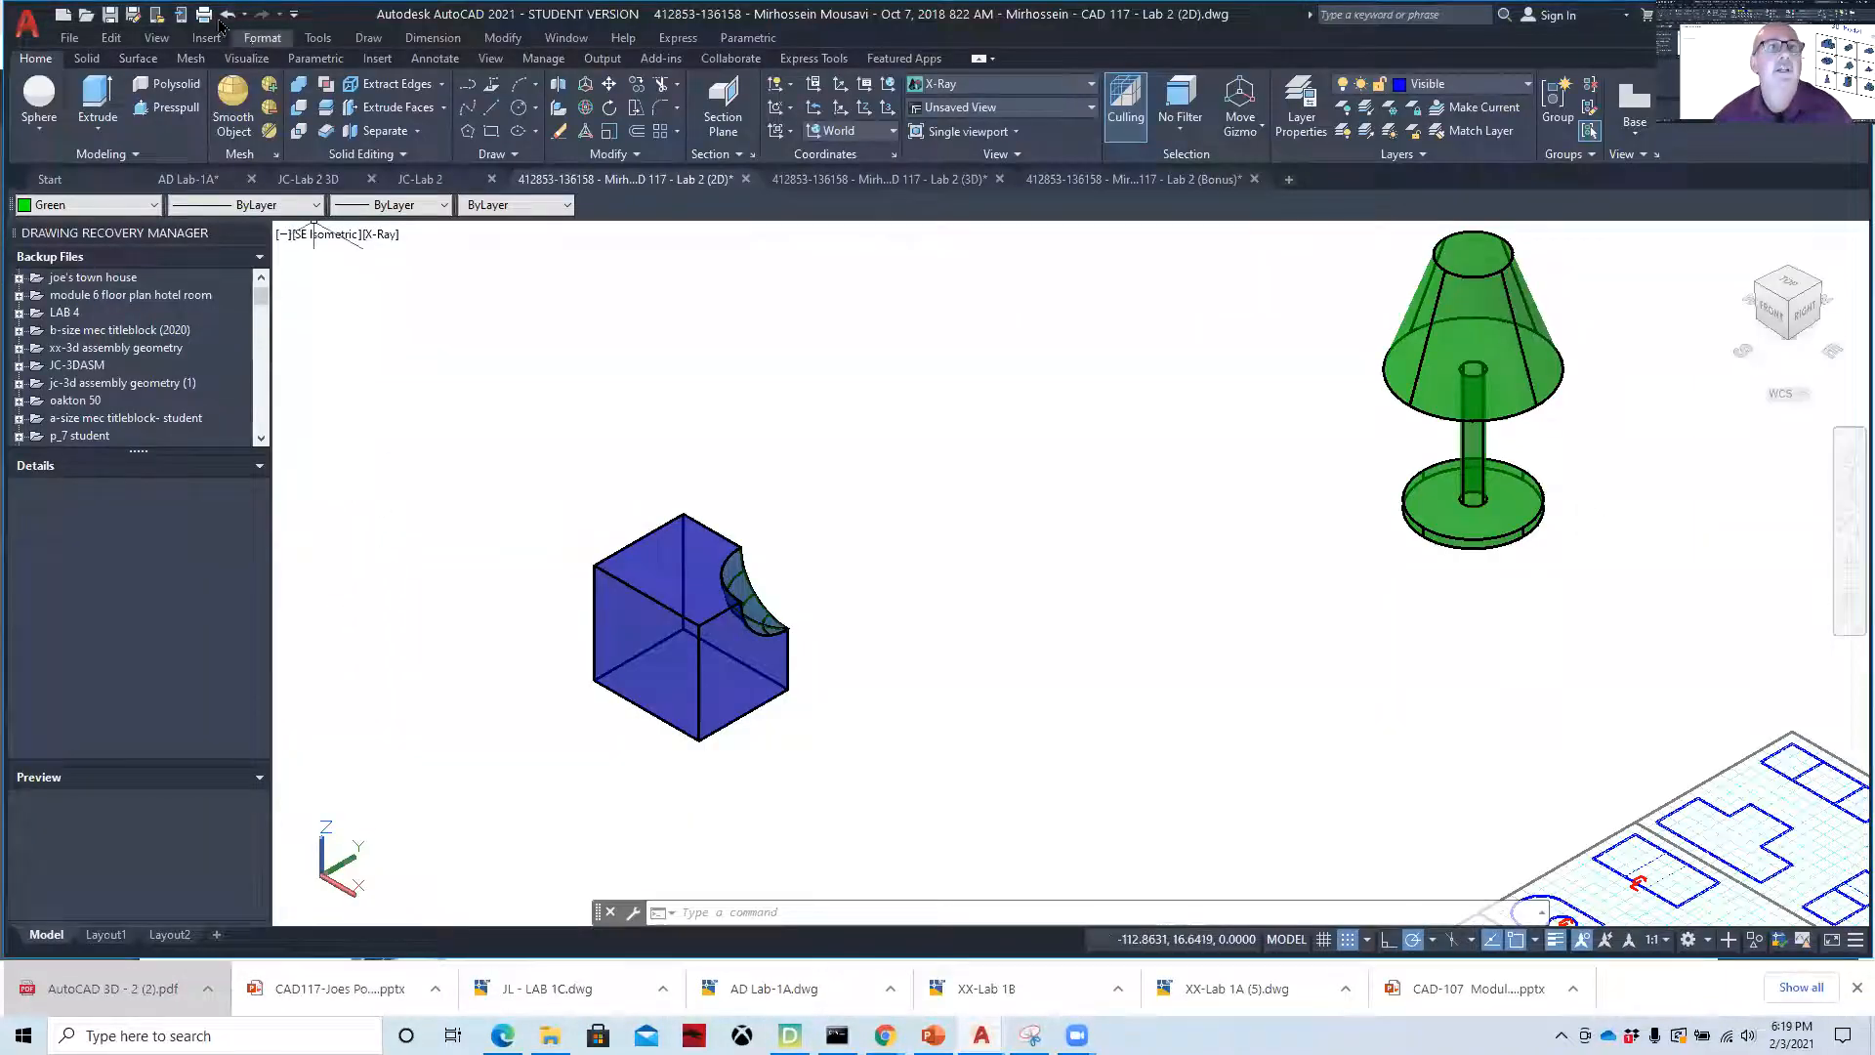
left_click(39, 98)
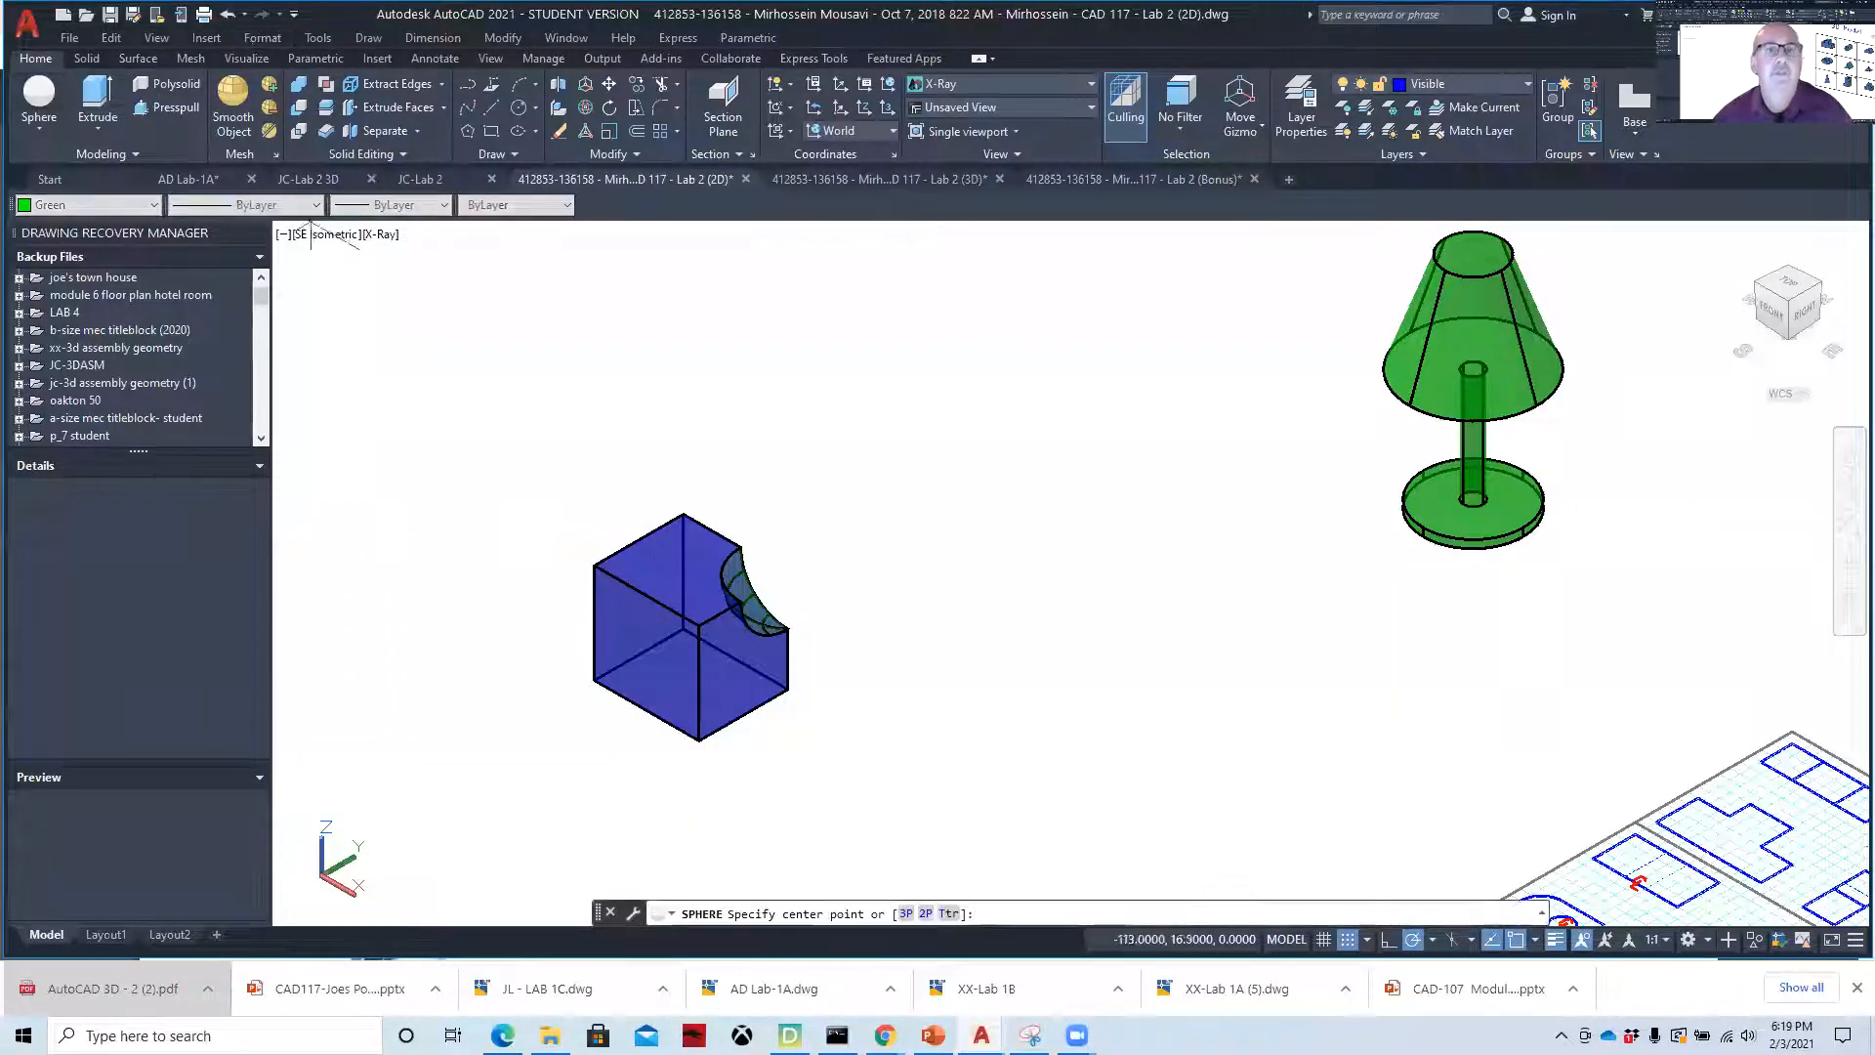
left_click(593, 564)
left_click(565, 535)
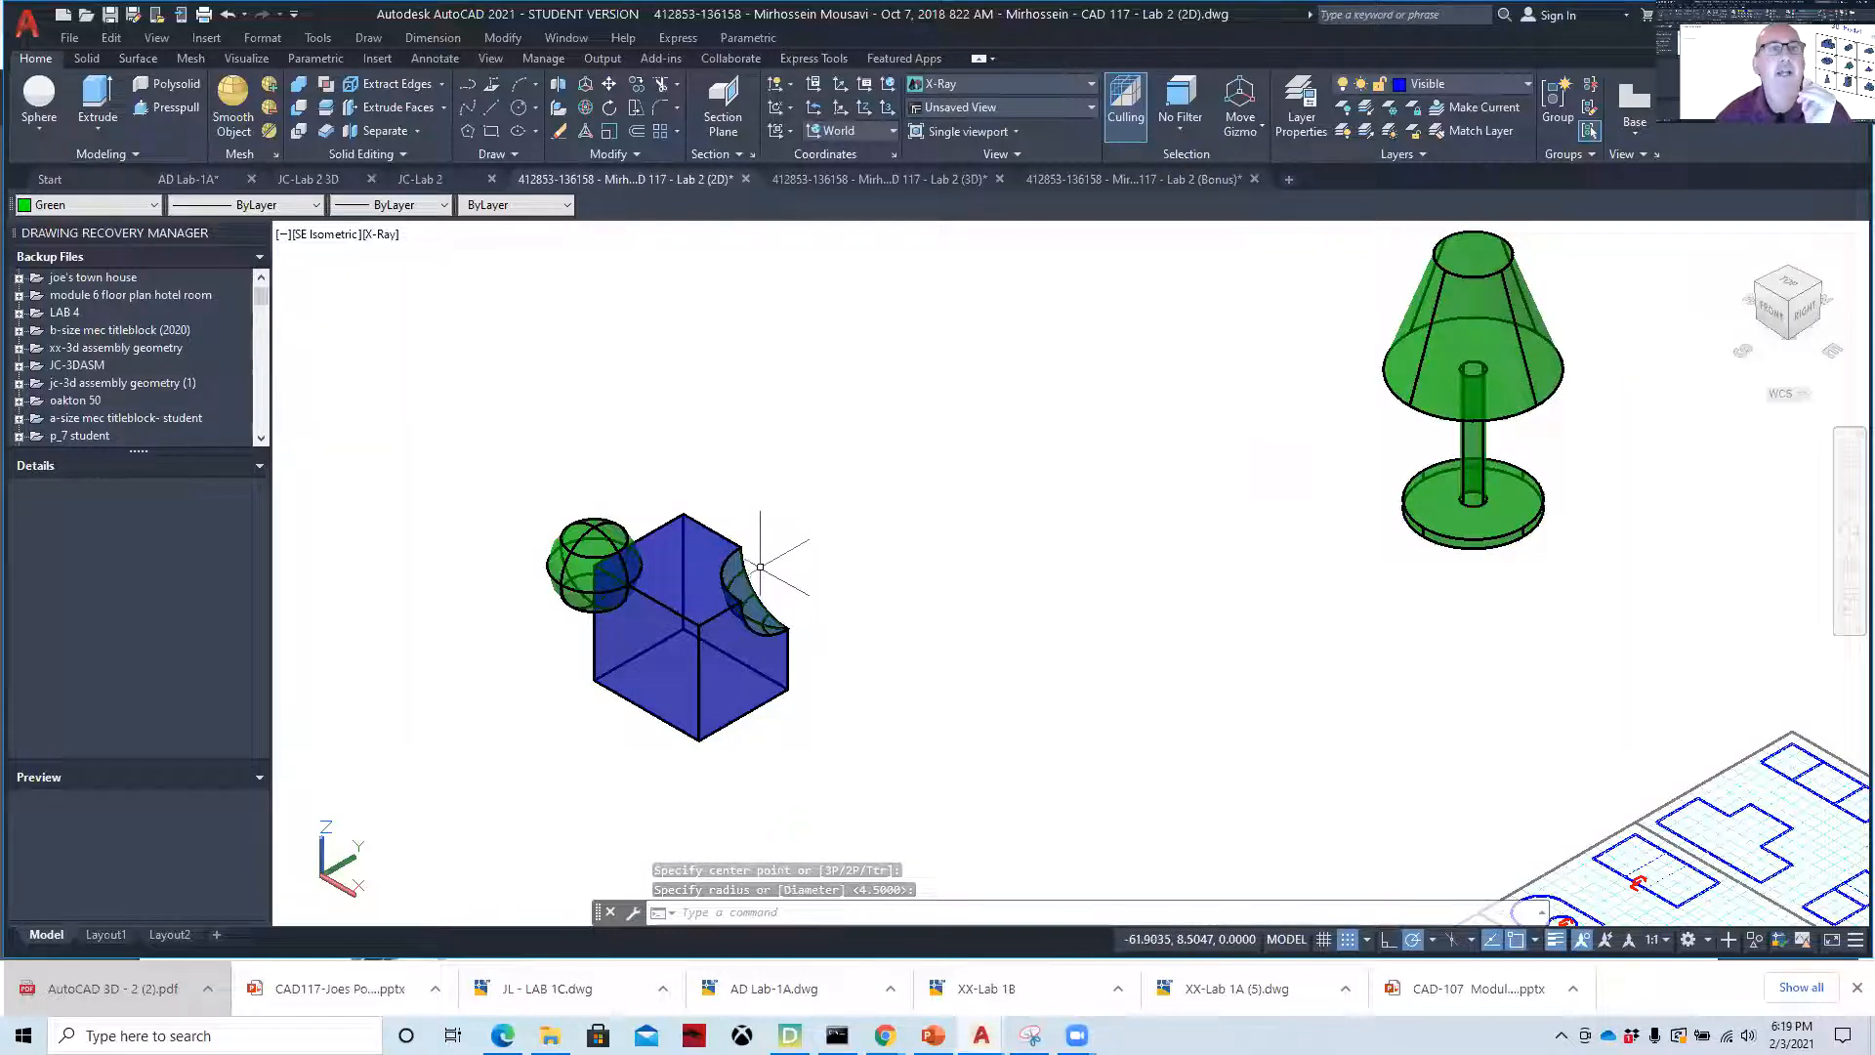
- Intersect the green sphere with the blue box, keeping only their common volume
left_click(302, 141)
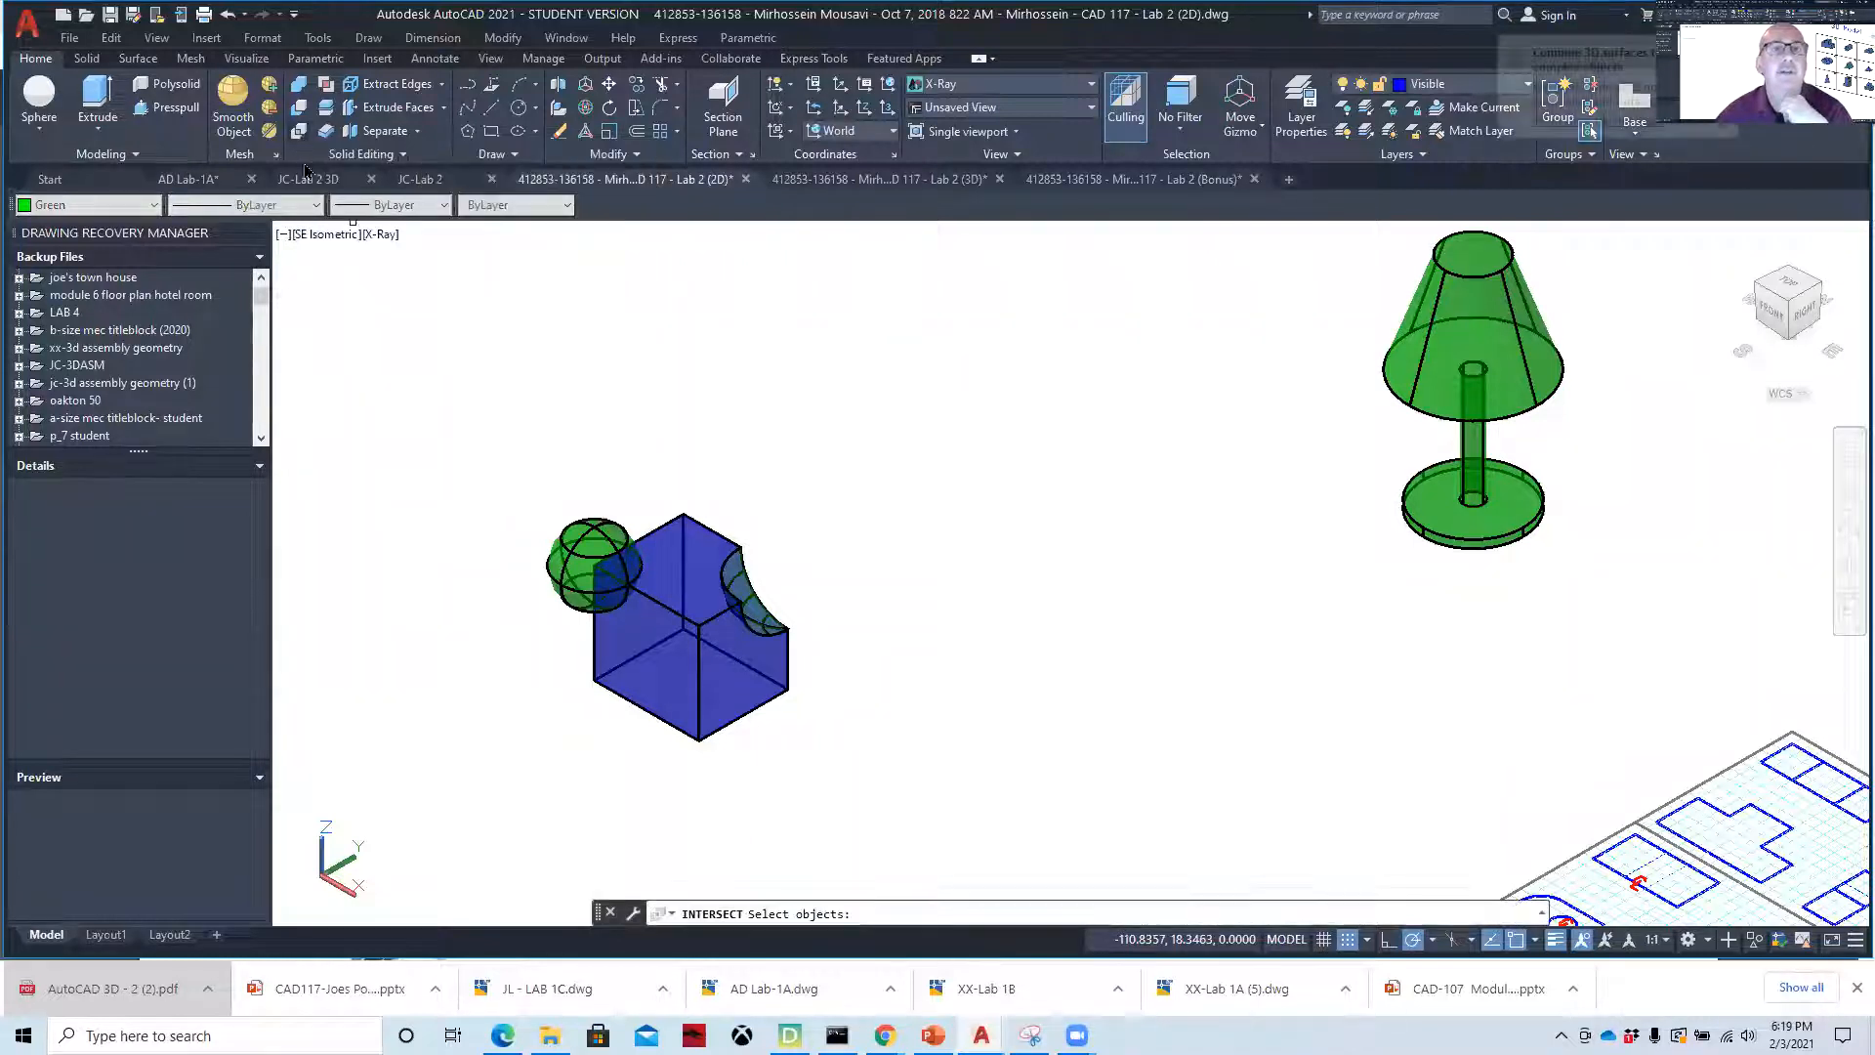
left_click(625, 547)
left_click(674, 532)
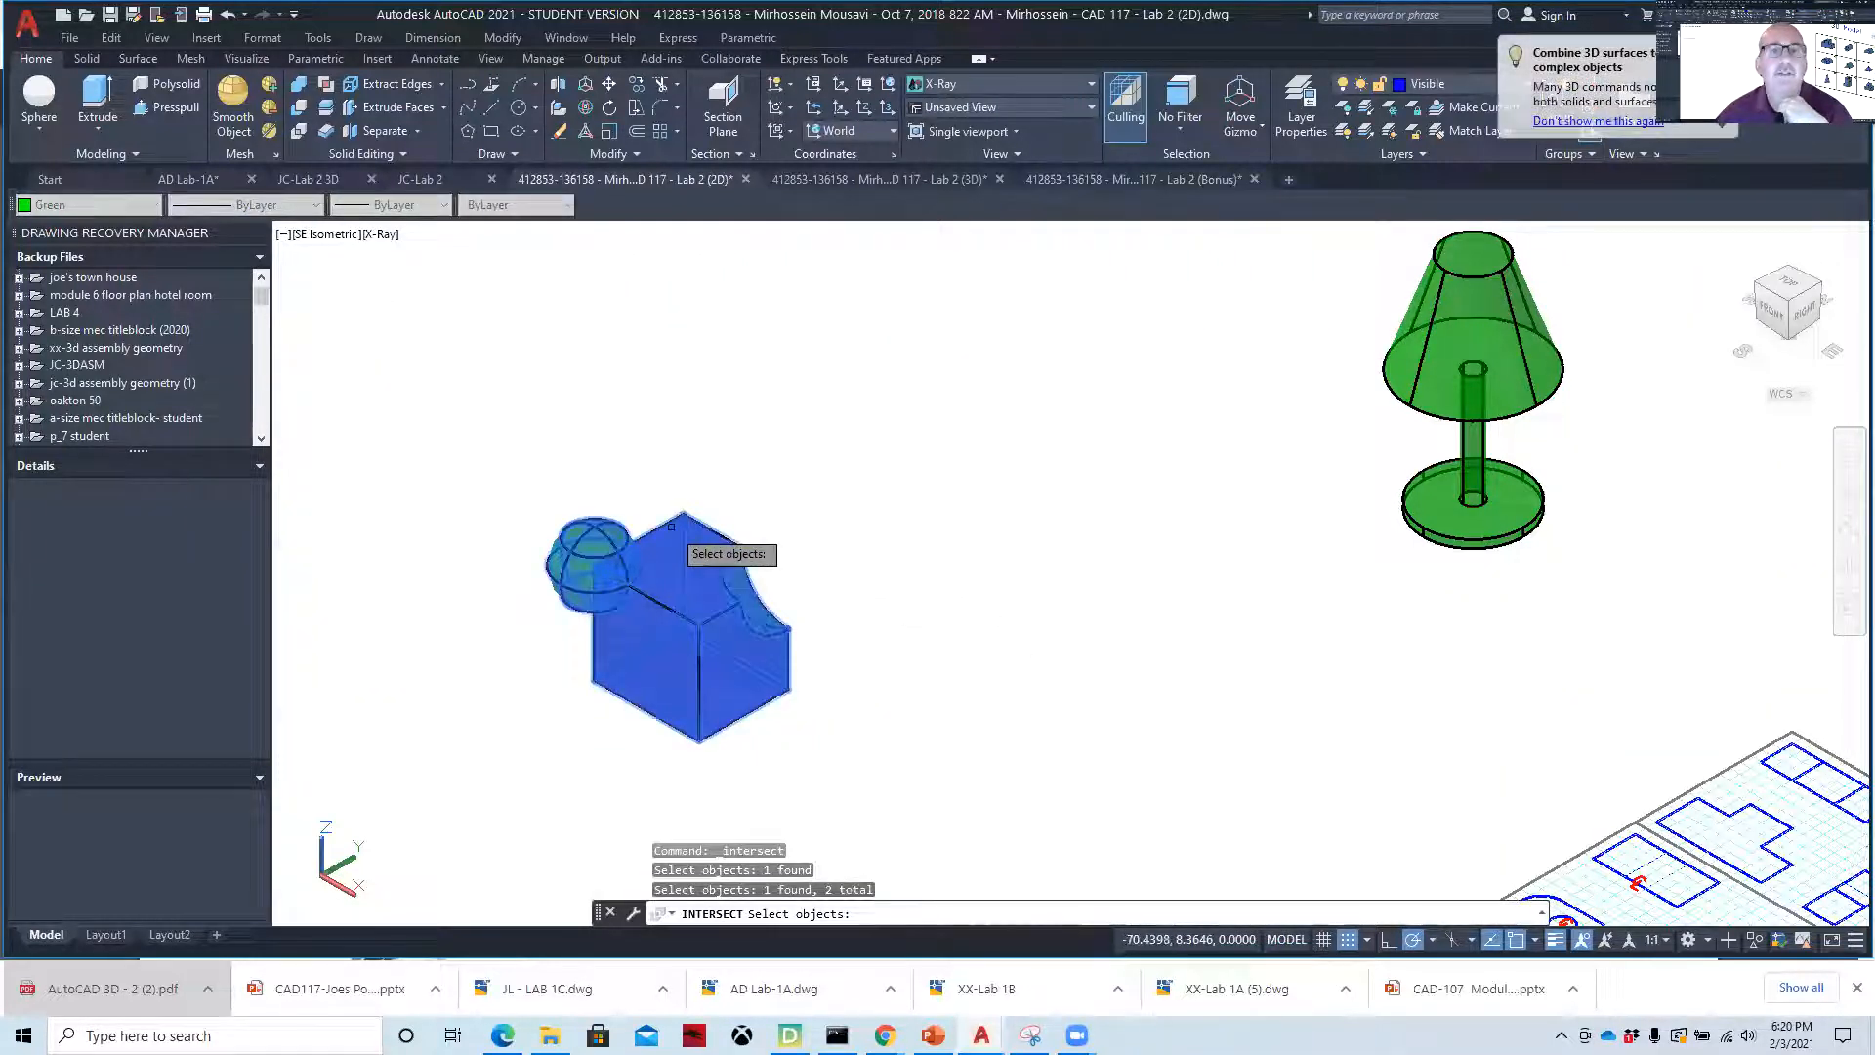
key("Return")
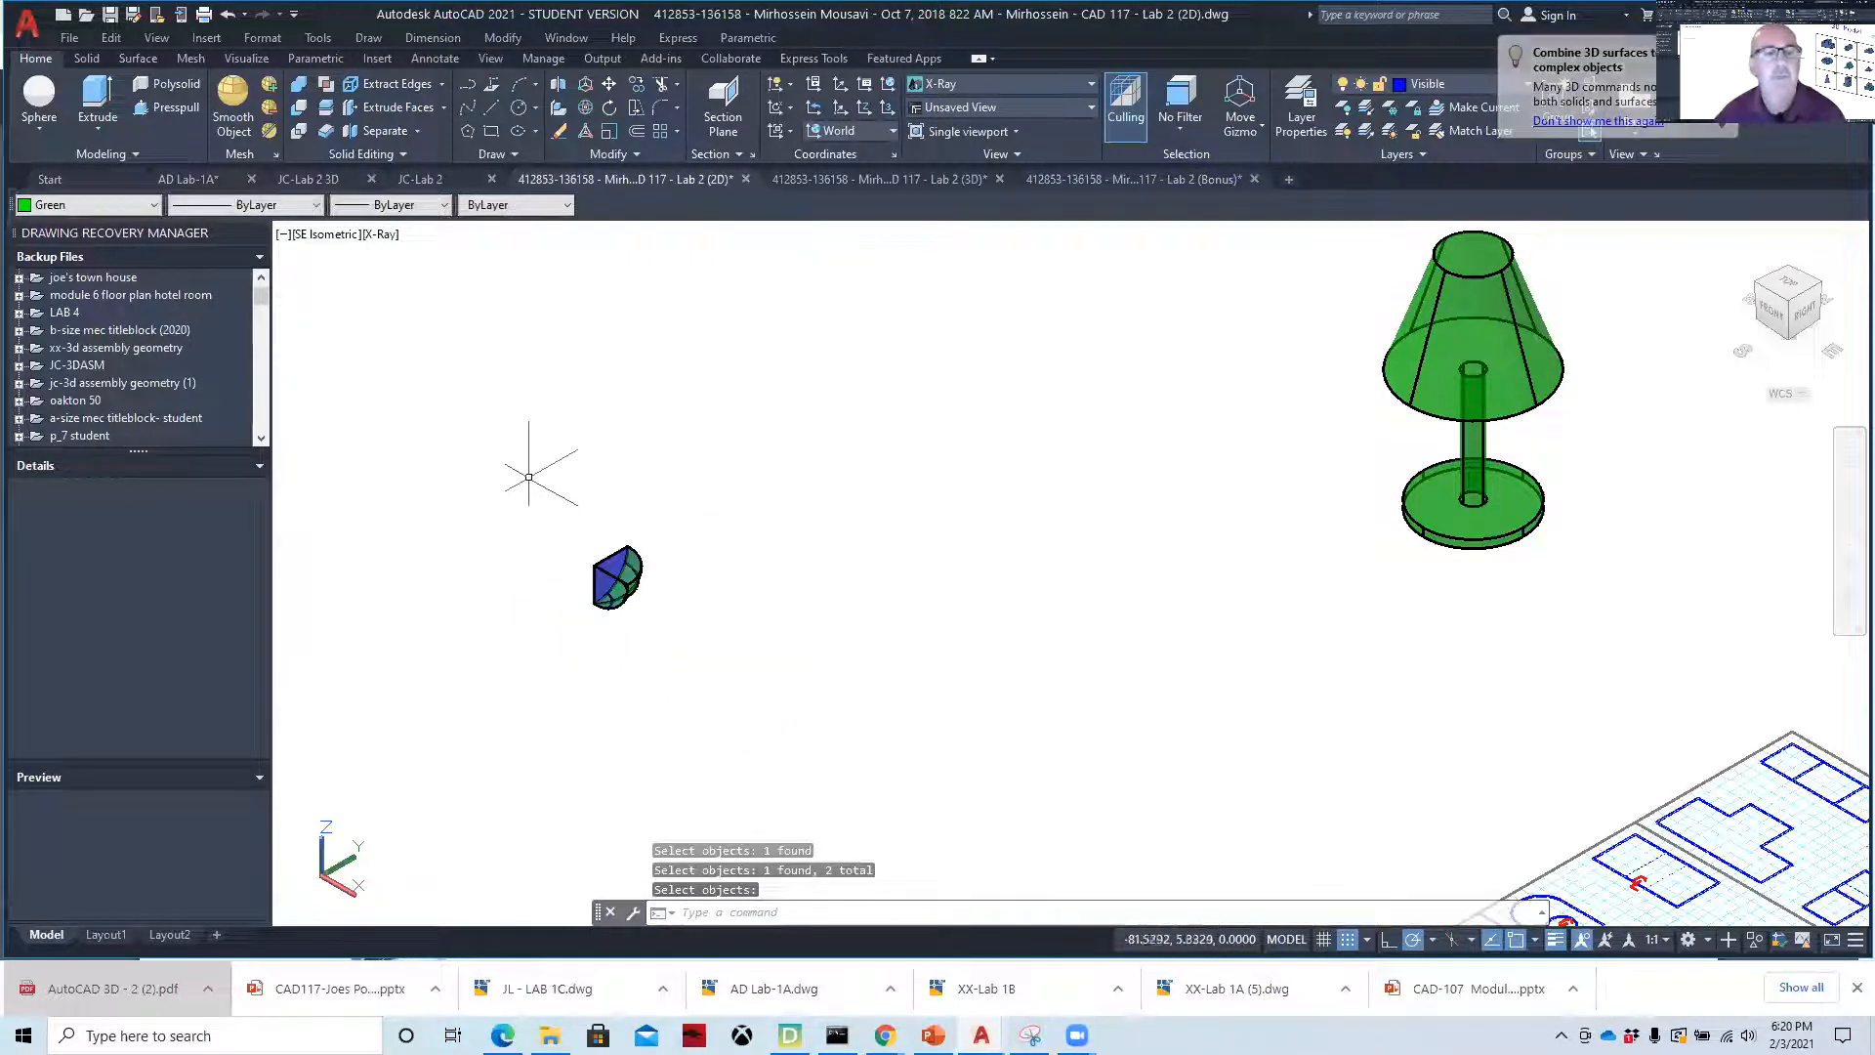
- Start 3D Orbit, turn on the Compass visual aid, and orbit the model to a higher viewing angle
middle_click_drag(512, 601, 542, 517, "shift")
scroll(1016, 532, "down", 3)
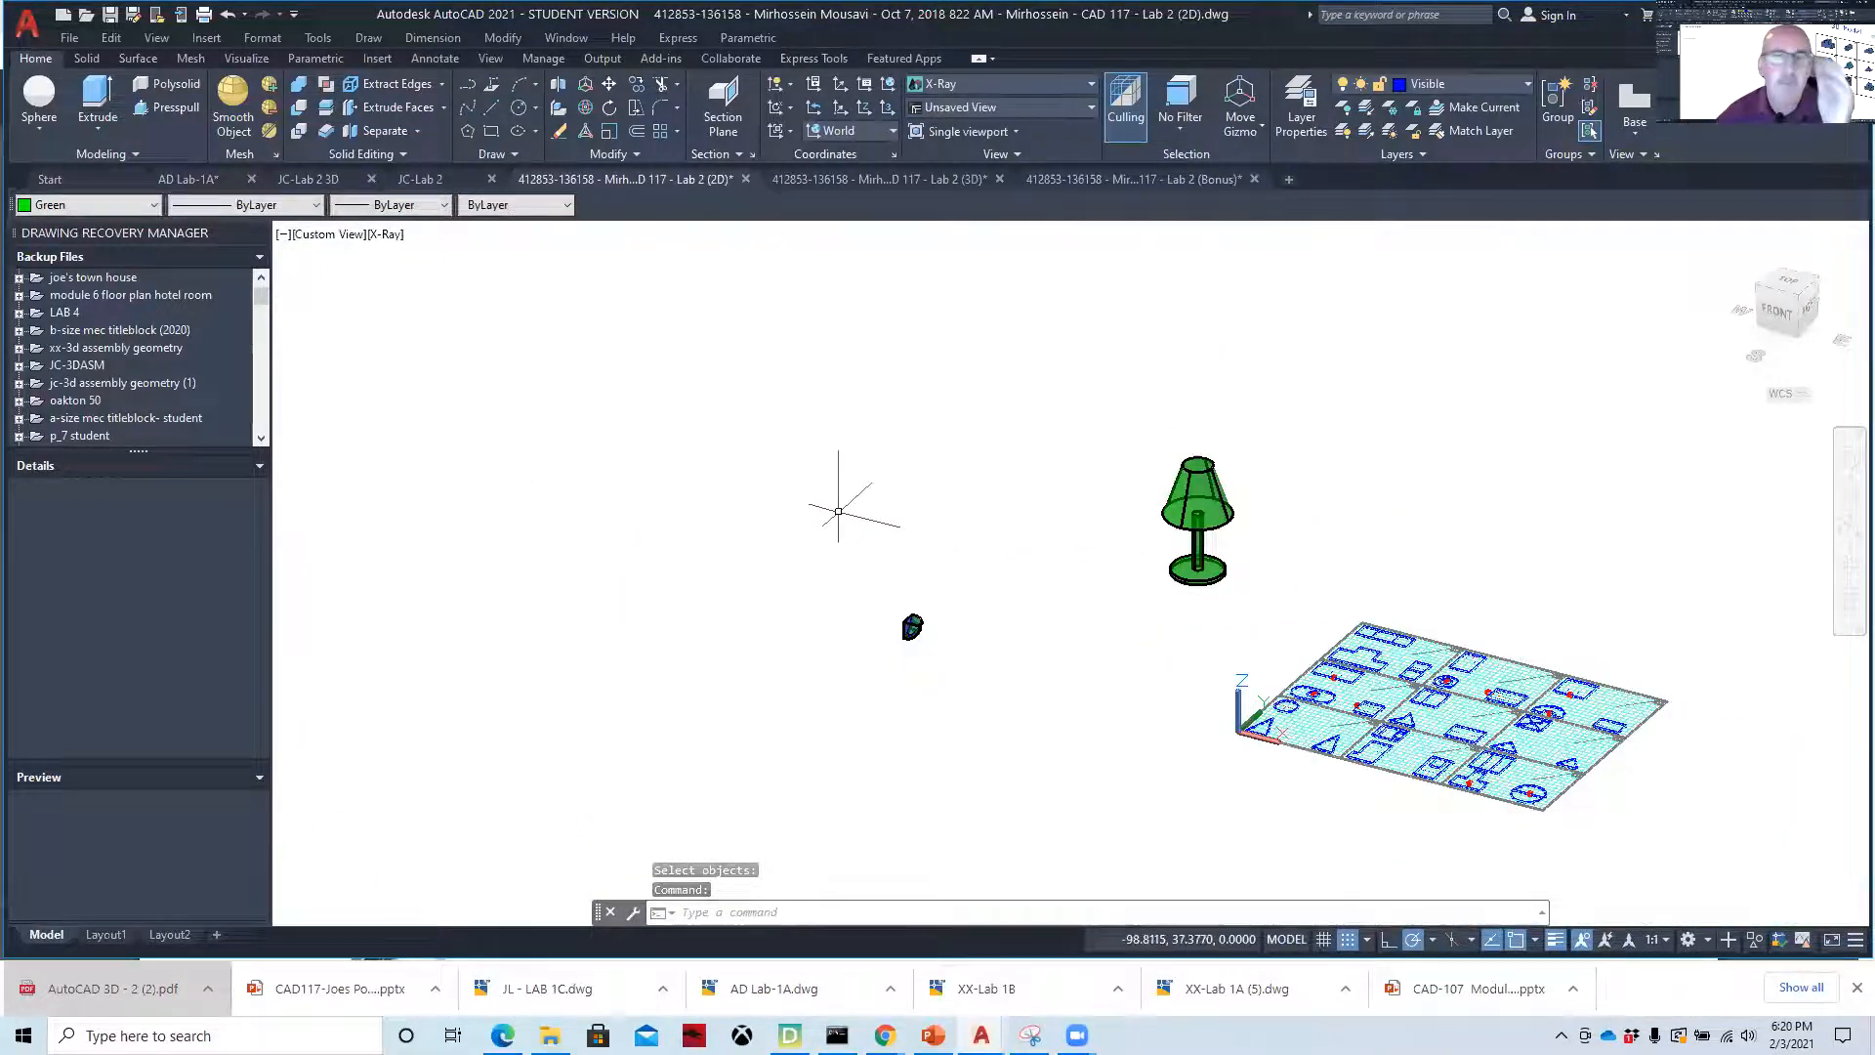
type("orbit")
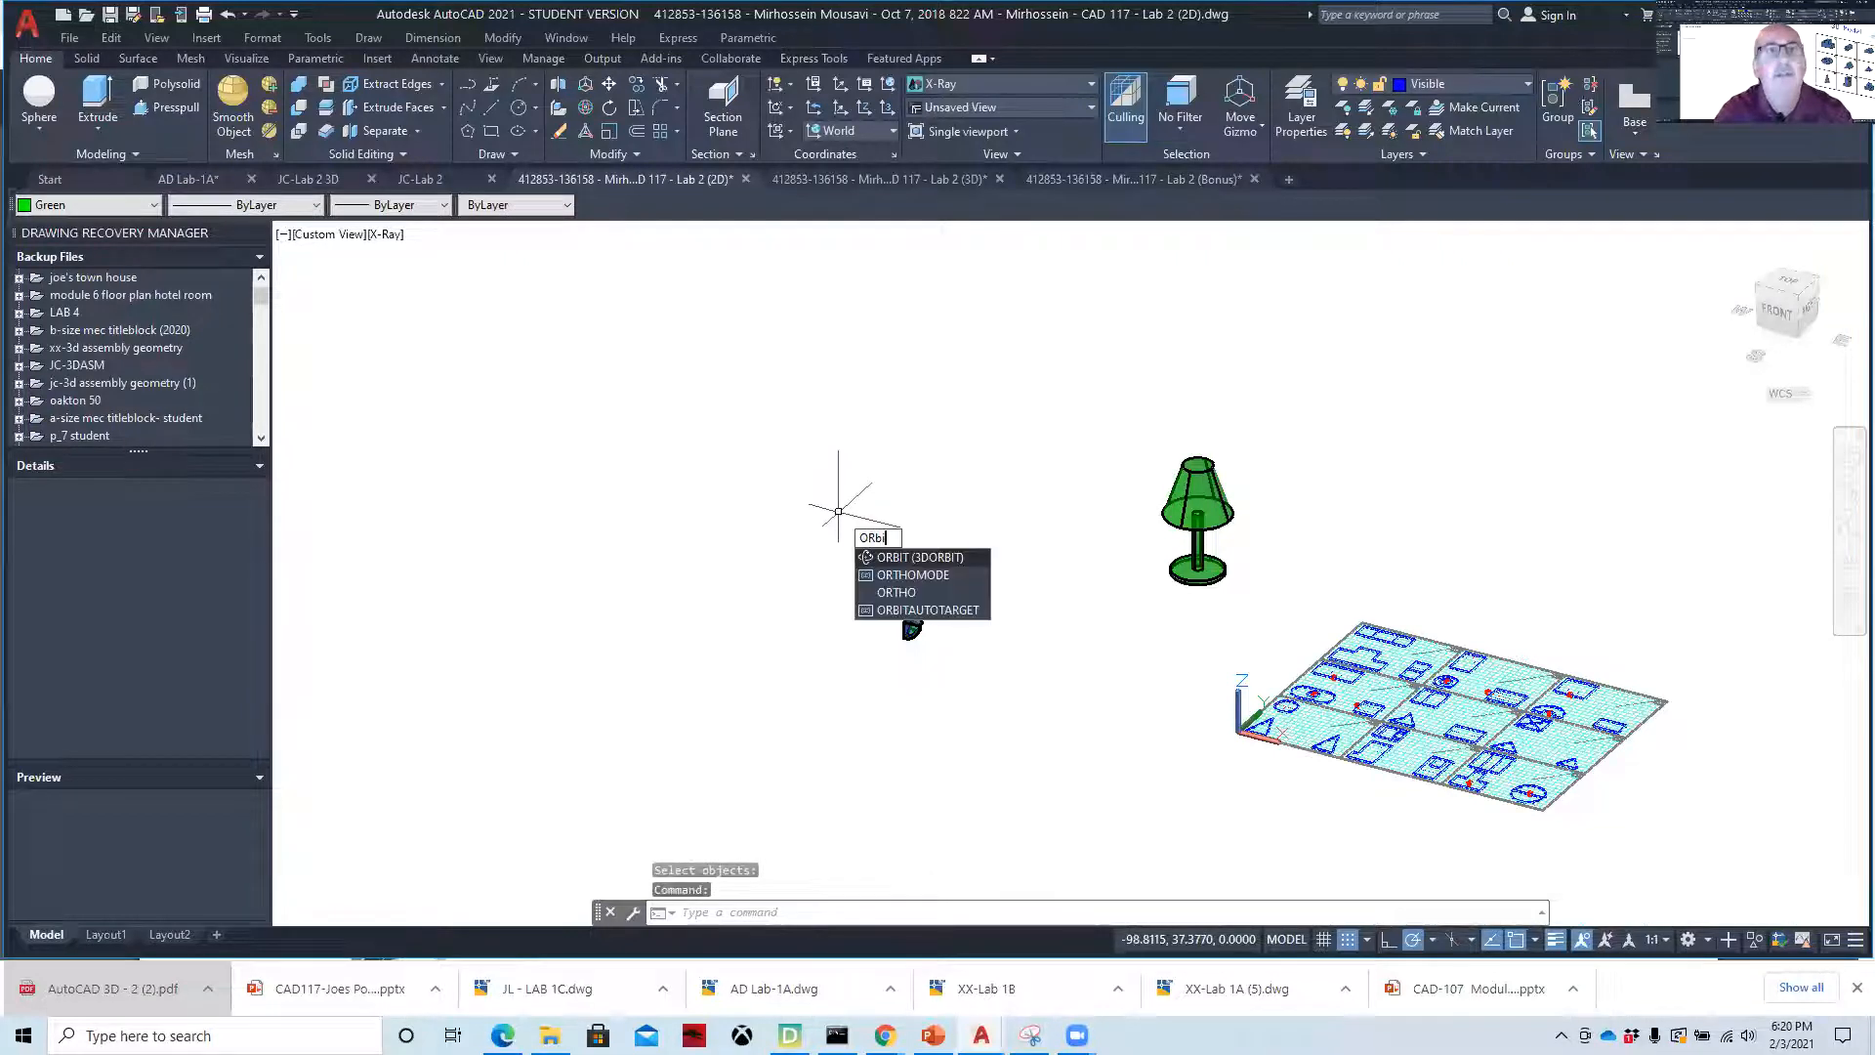
key("Return")
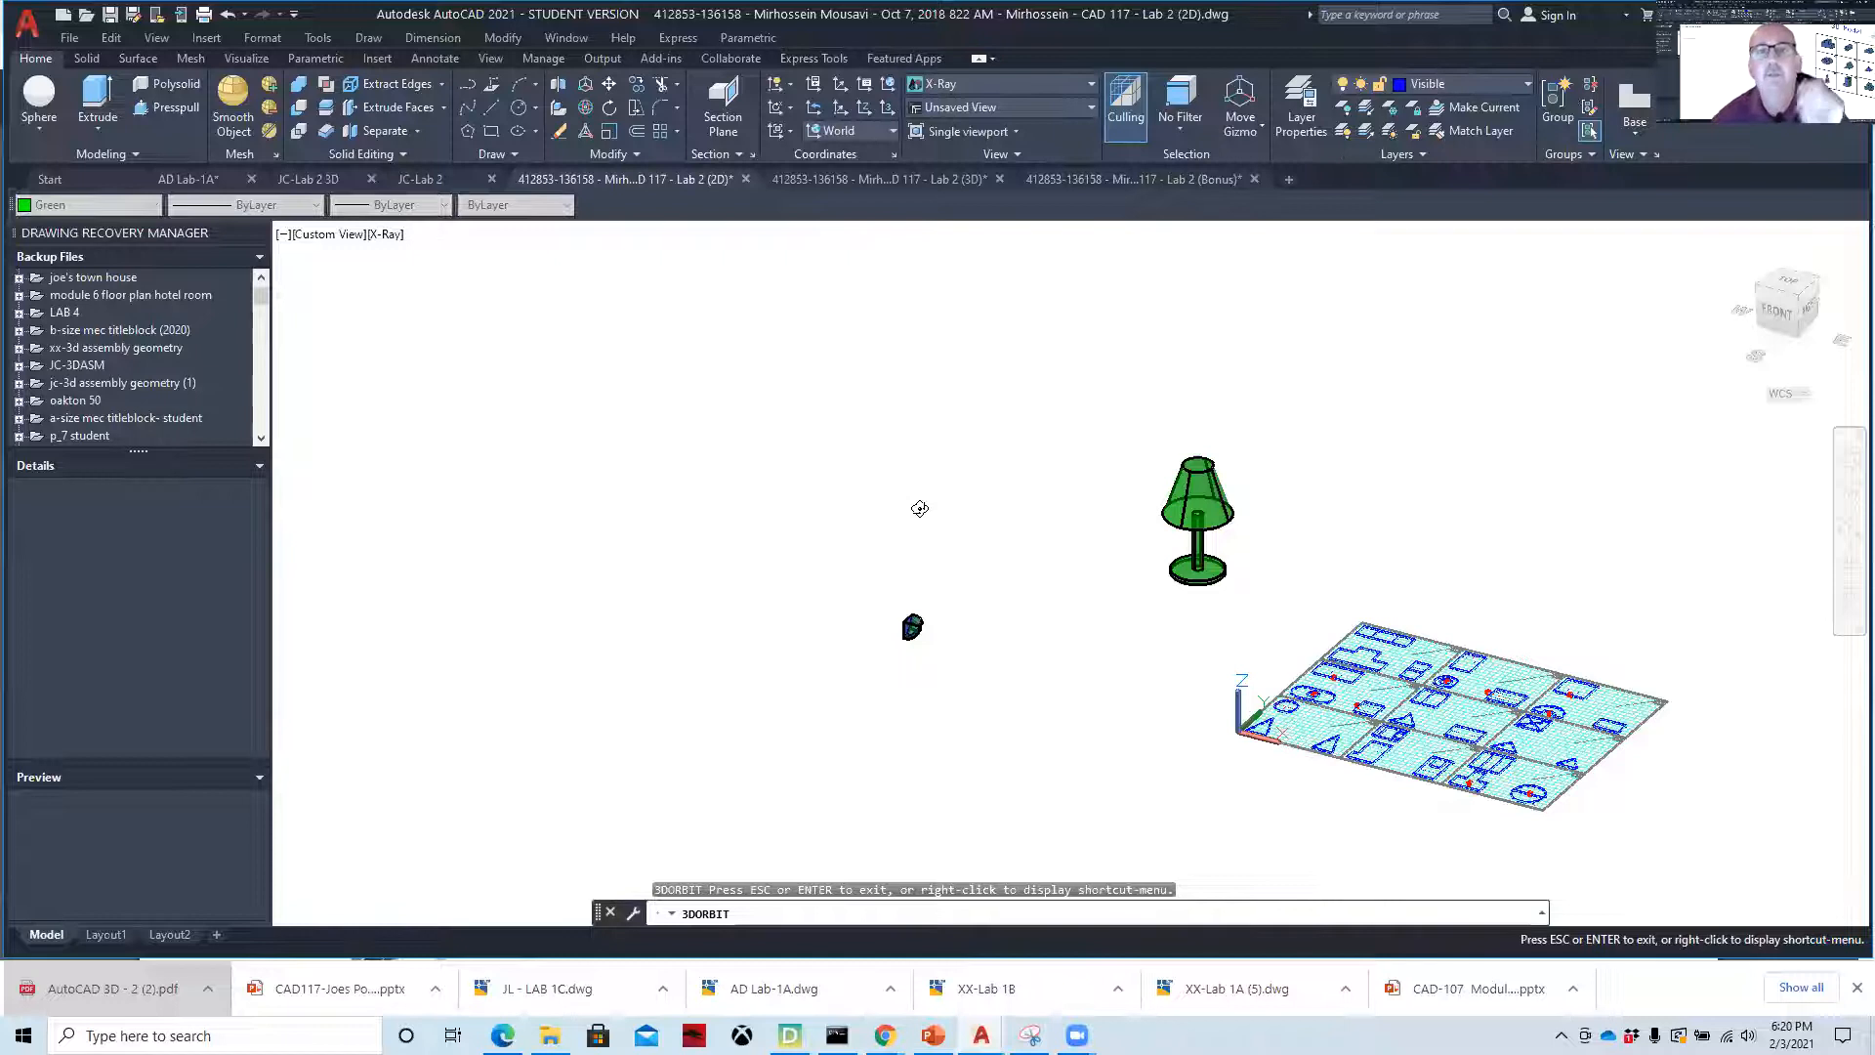
right_click(1006, 528)
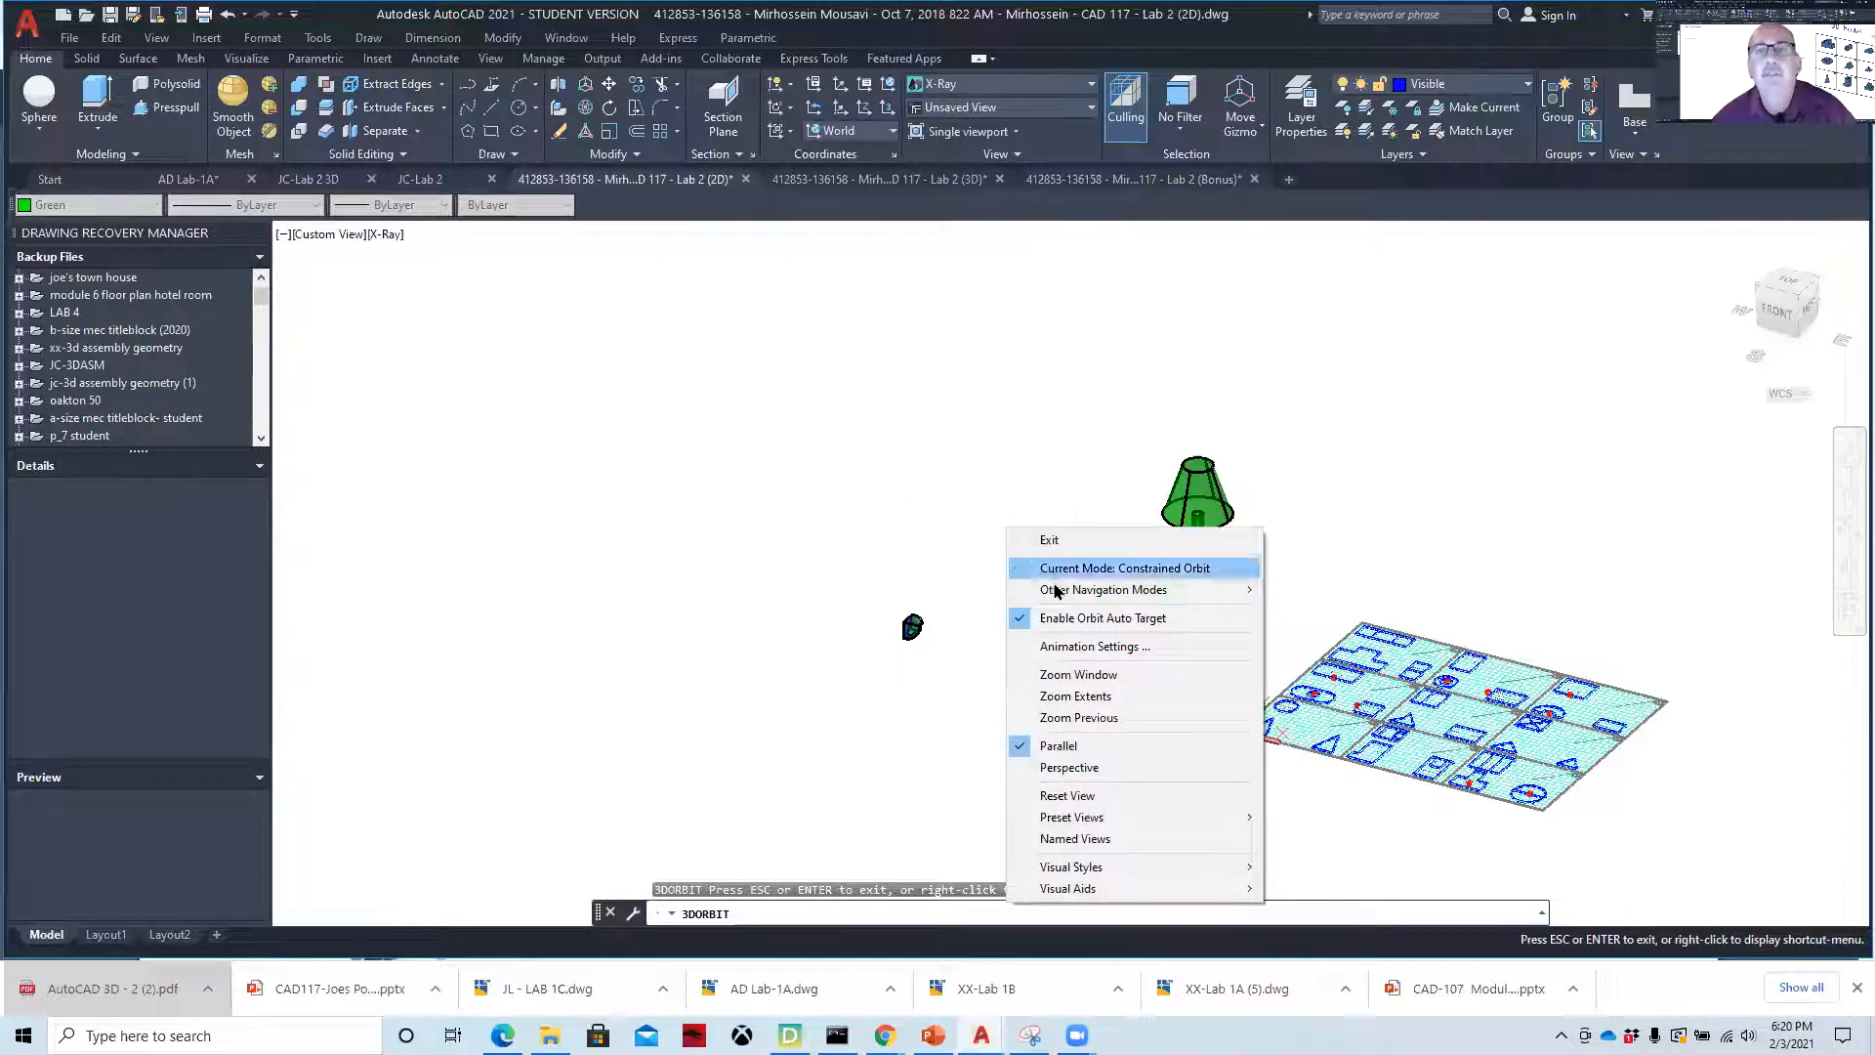
mouse_move(1054, 597)
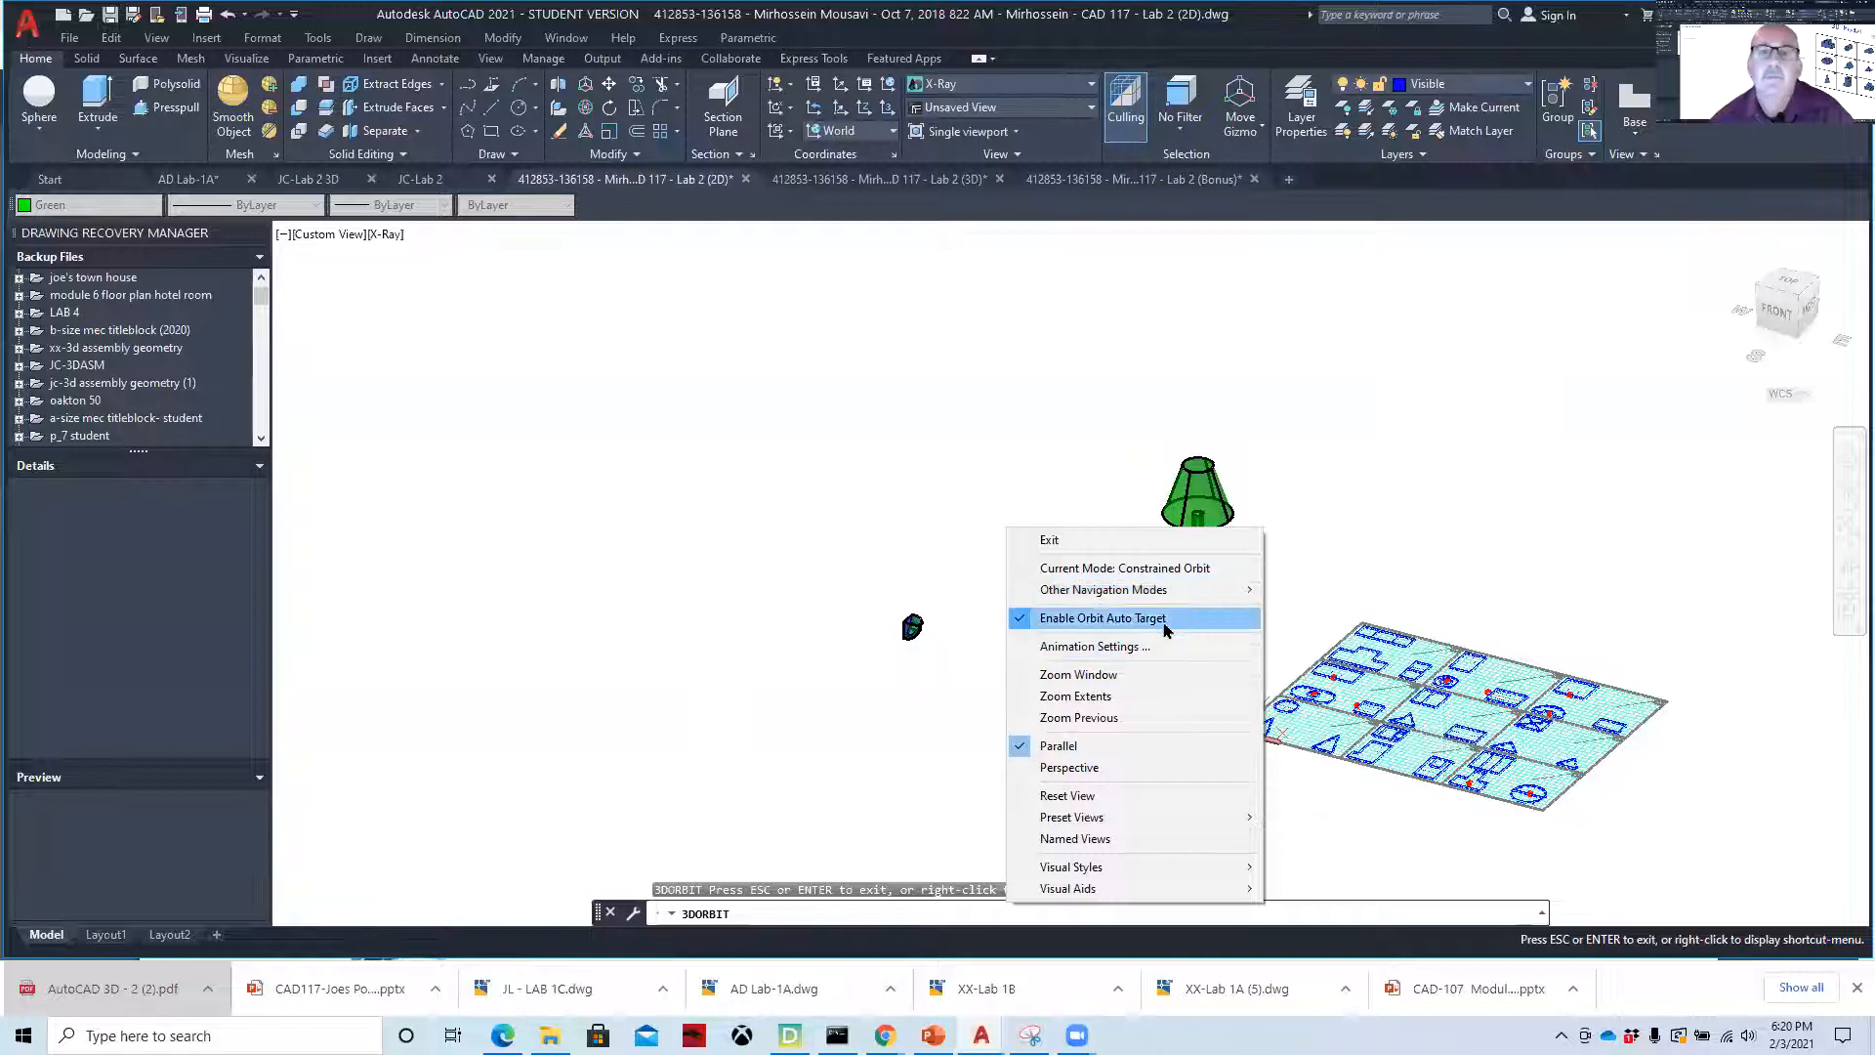
mouse_move(1124, 892)
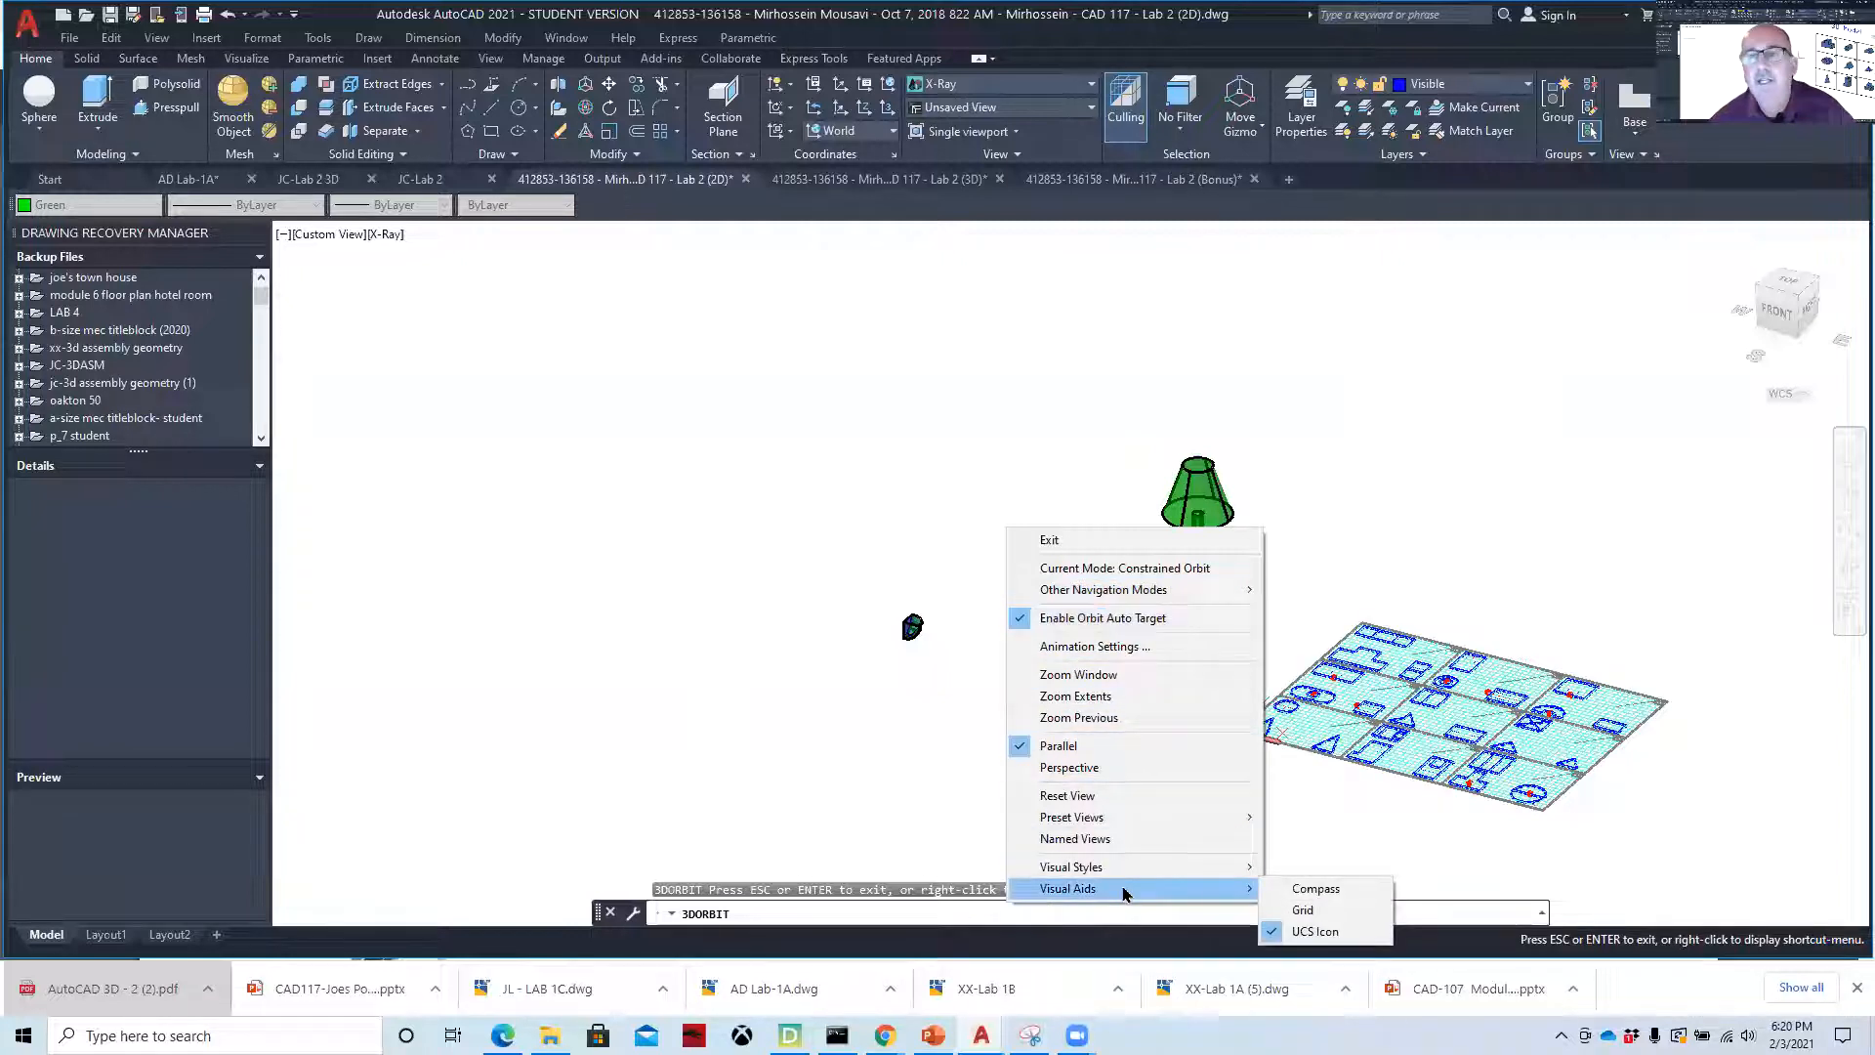
left_click(1316, 889)
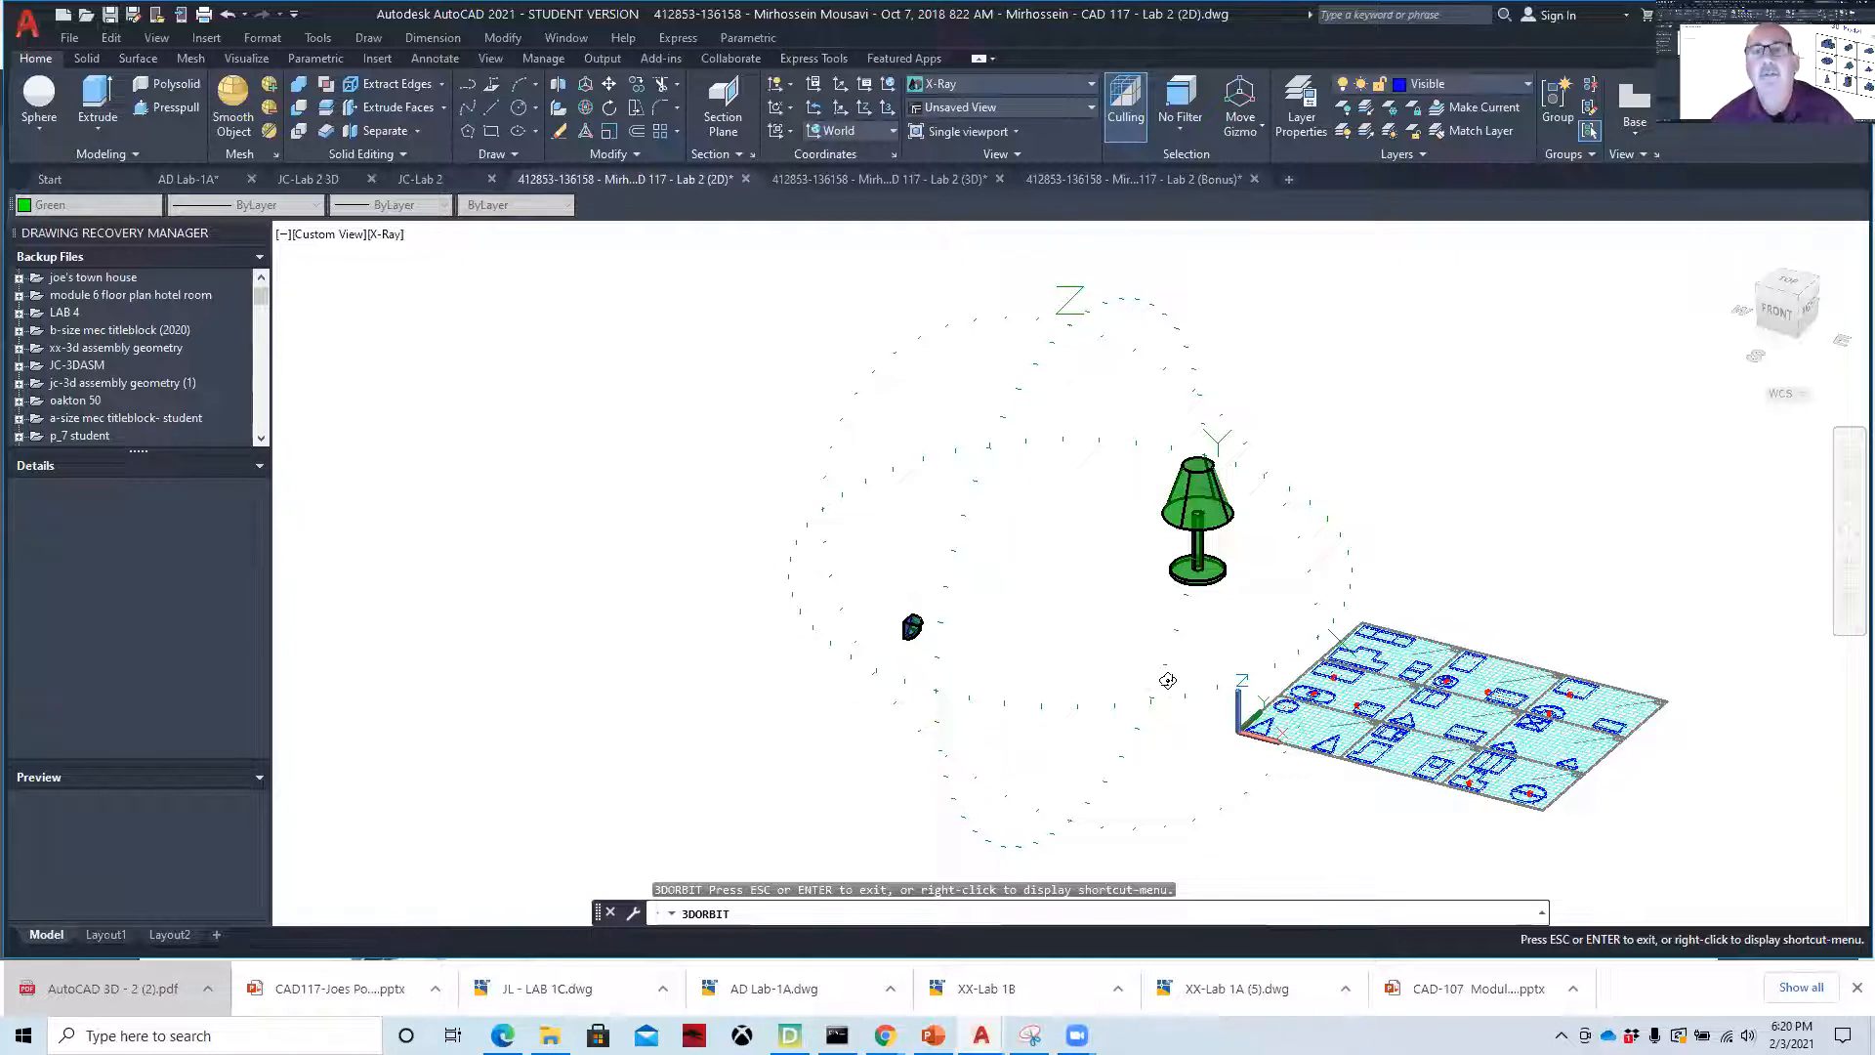
left_click_drag(1164, 682, 932, 867)
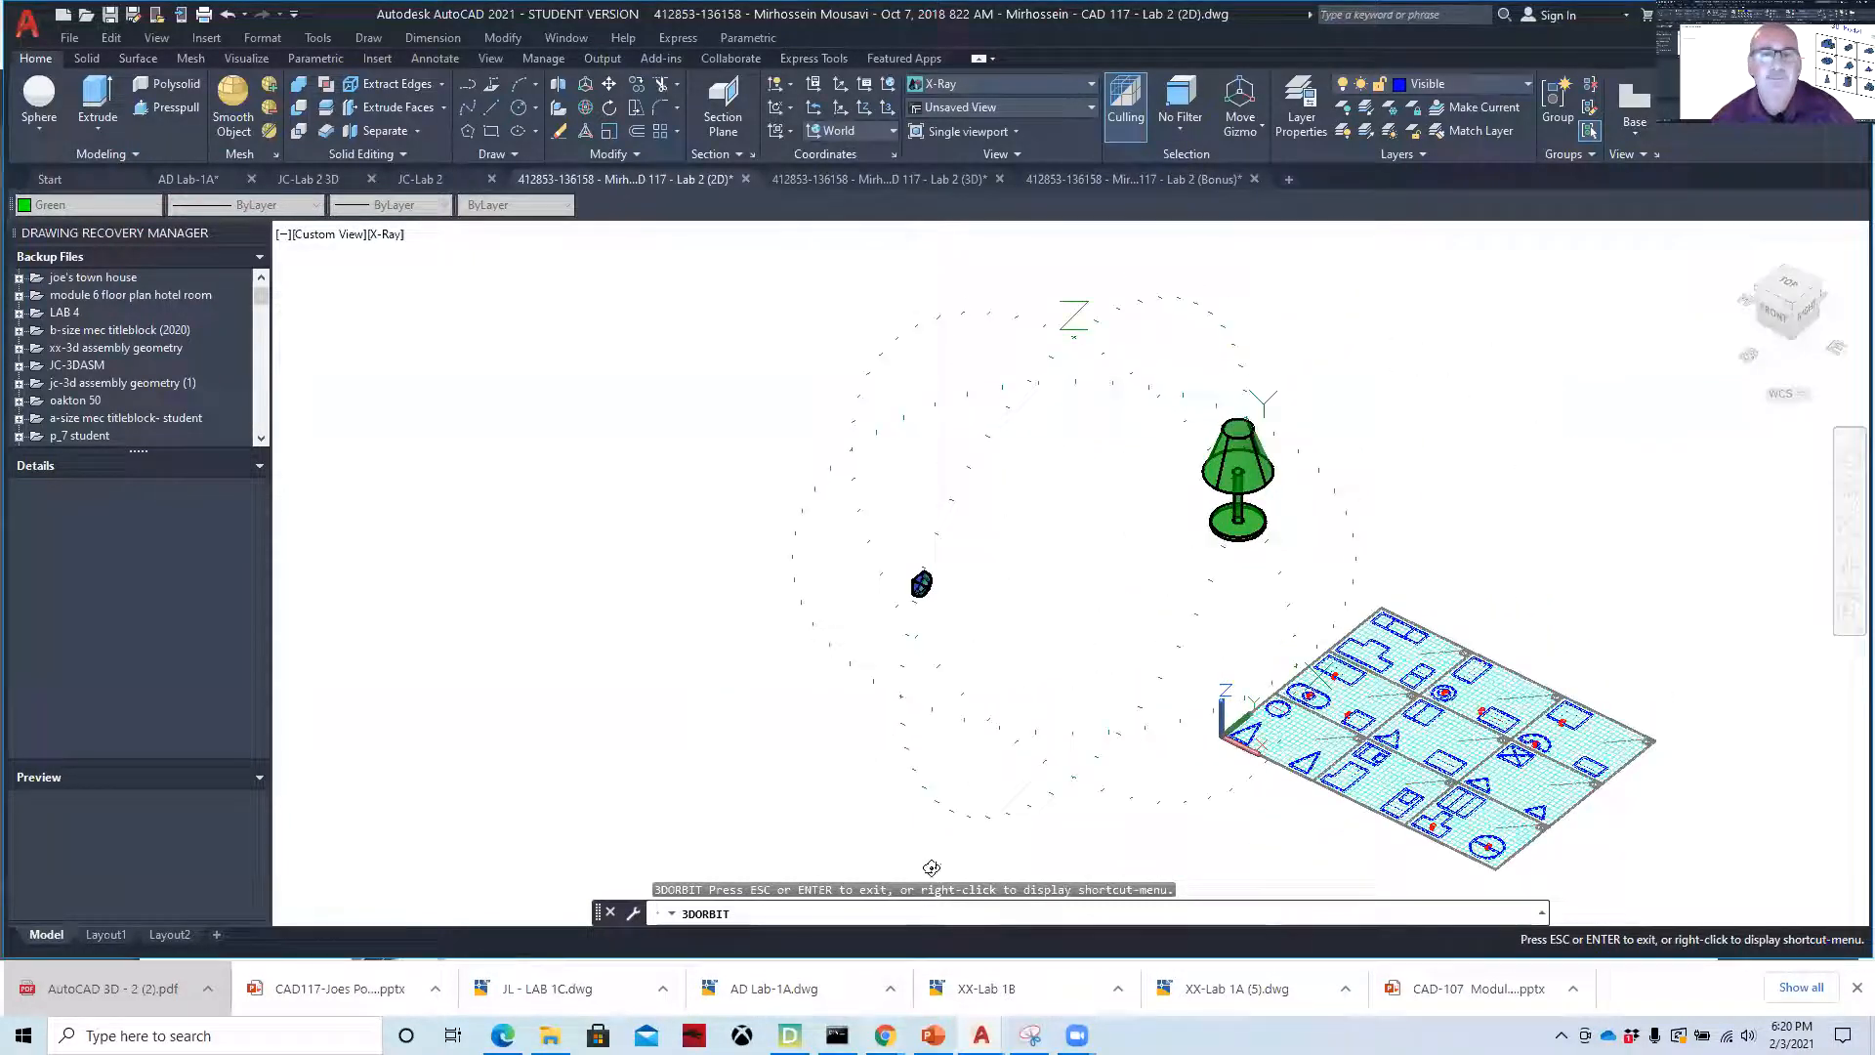
- Switch to the AutoCAD 3D - 2 PDF in Chrome and review the Interfere command section with its figures
left_click(885, 1036)
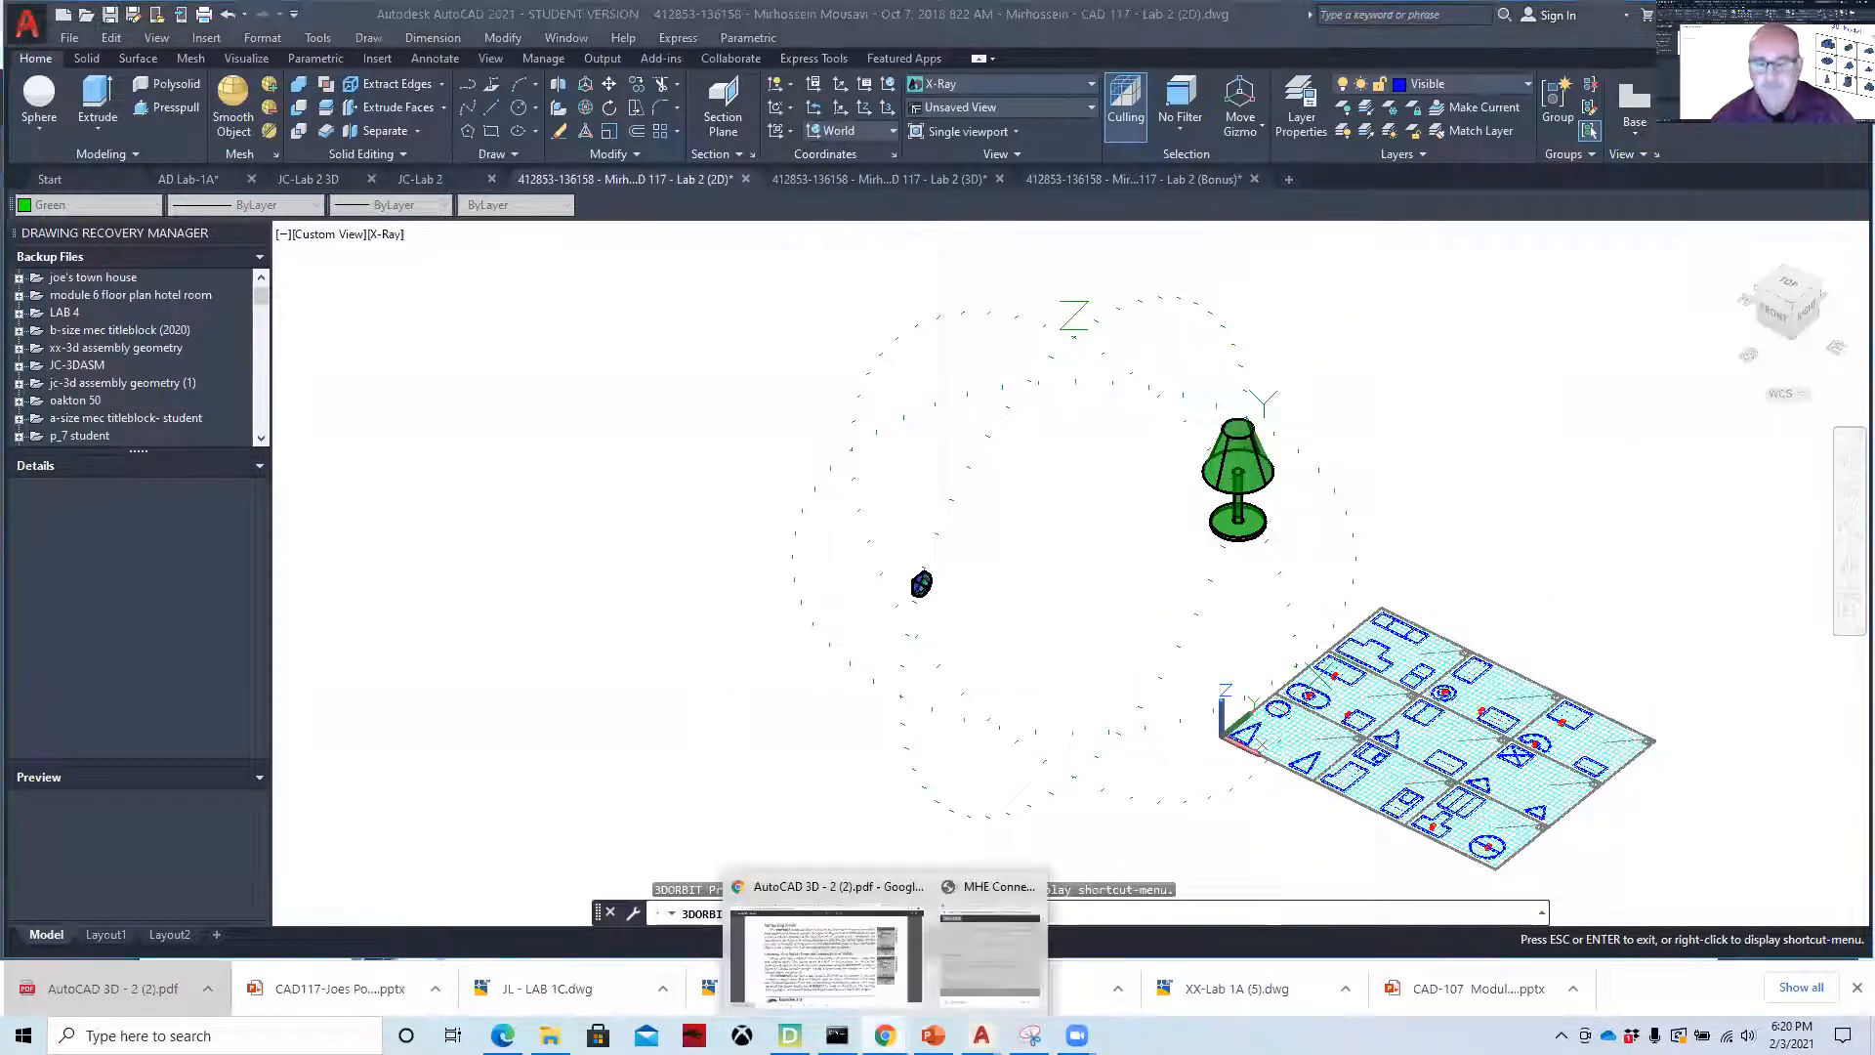
left_click(838, 980)
scroll(630, 597, "down", 14)
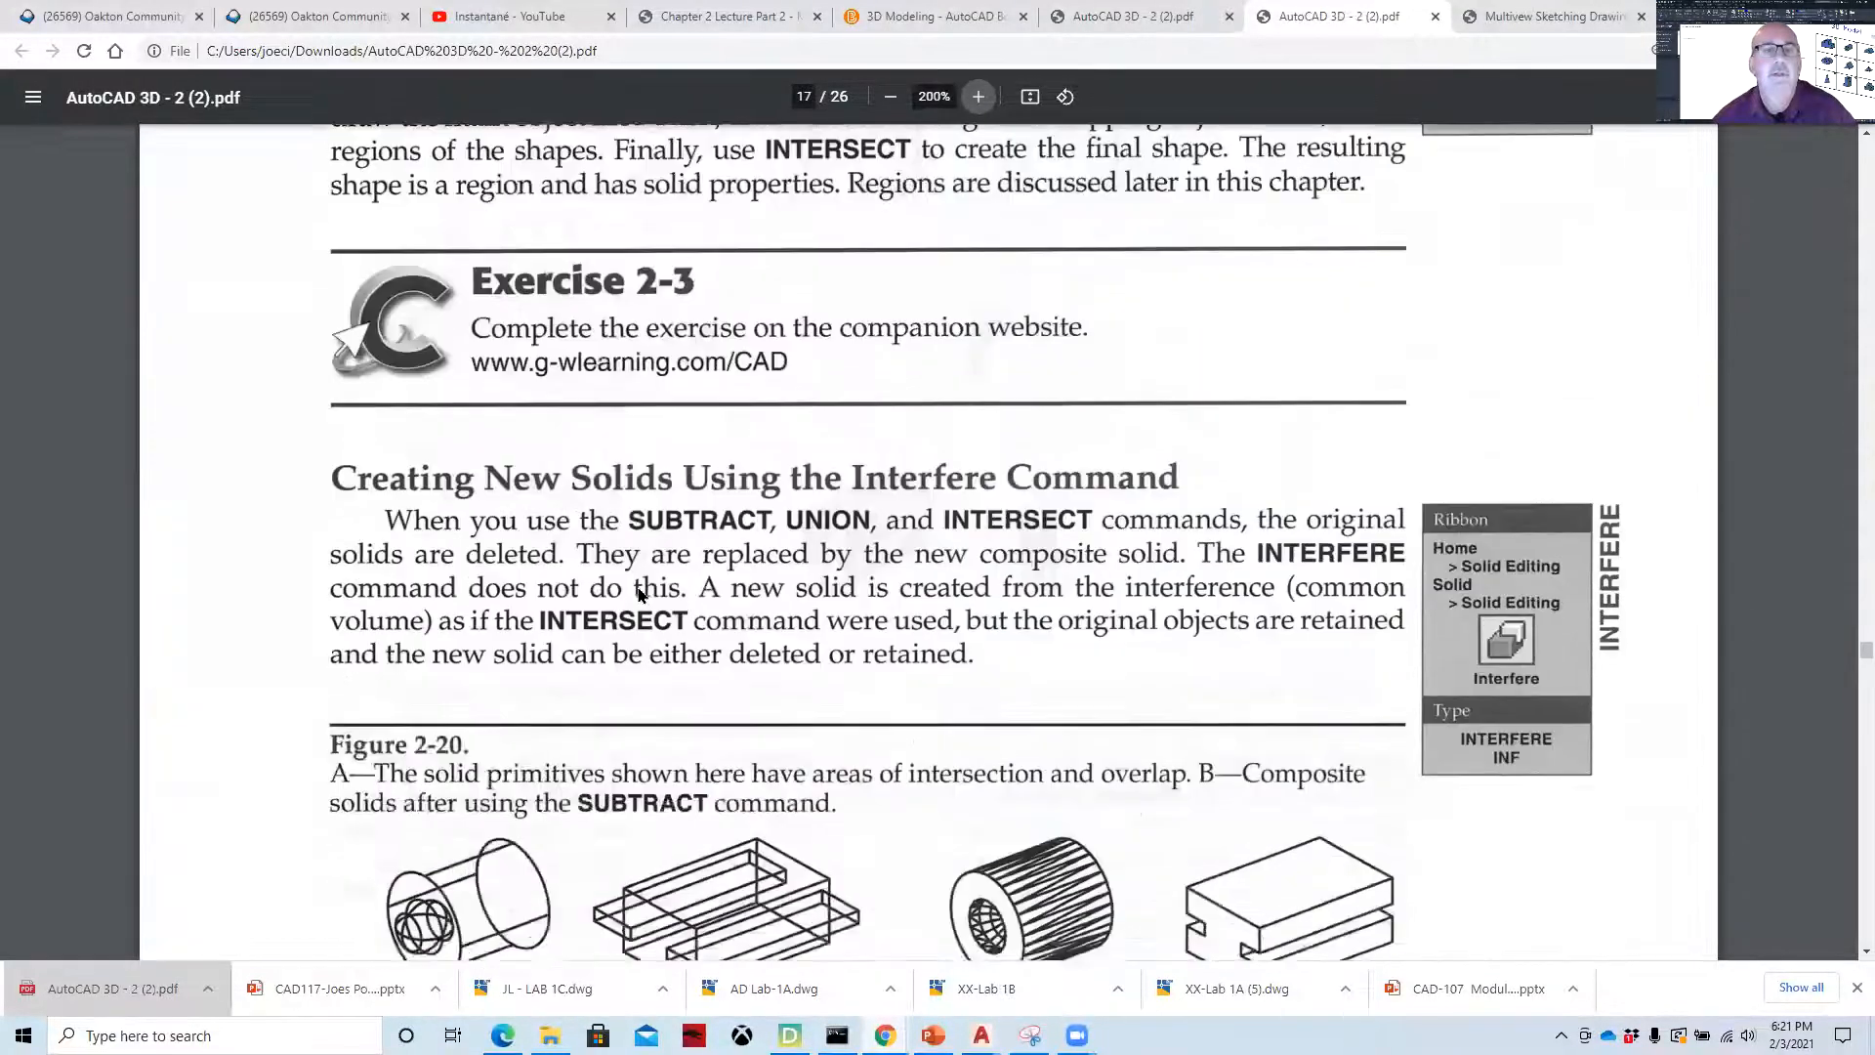
scroll(639, 595, "down", 15)
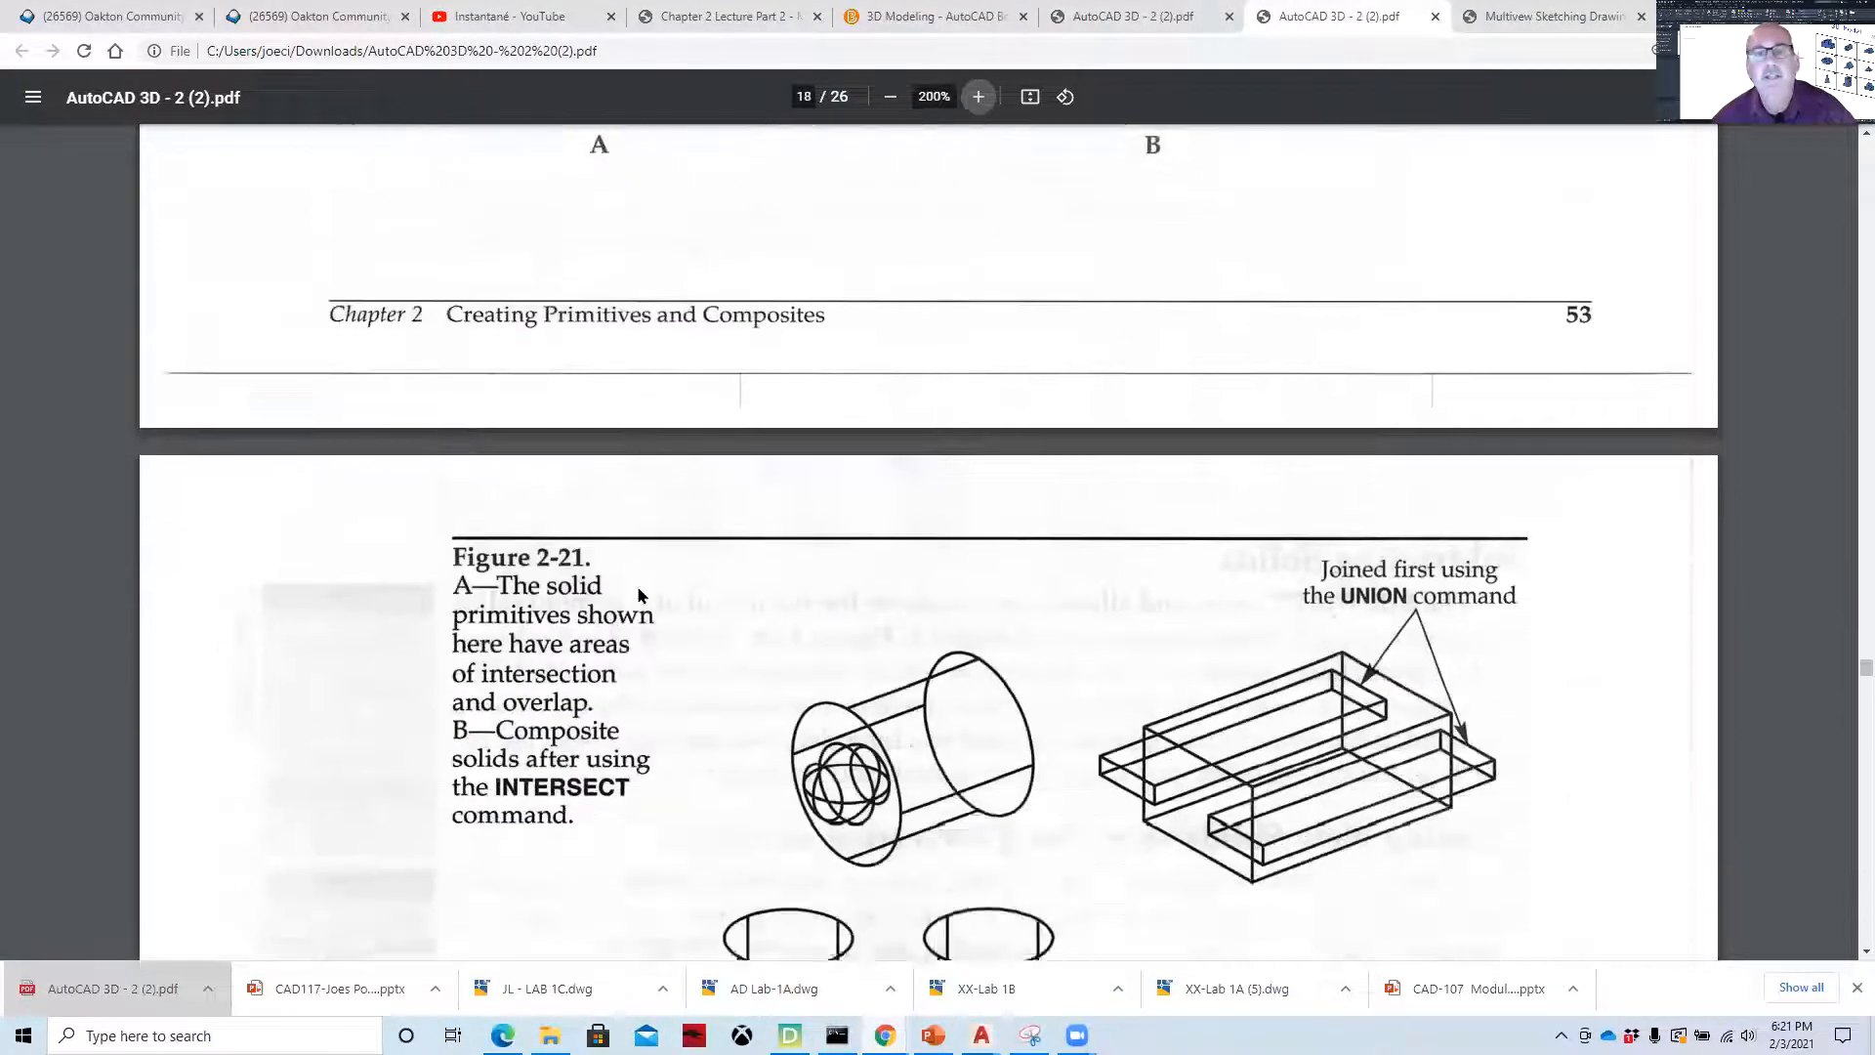
scroll(639, 595, "down", 15)
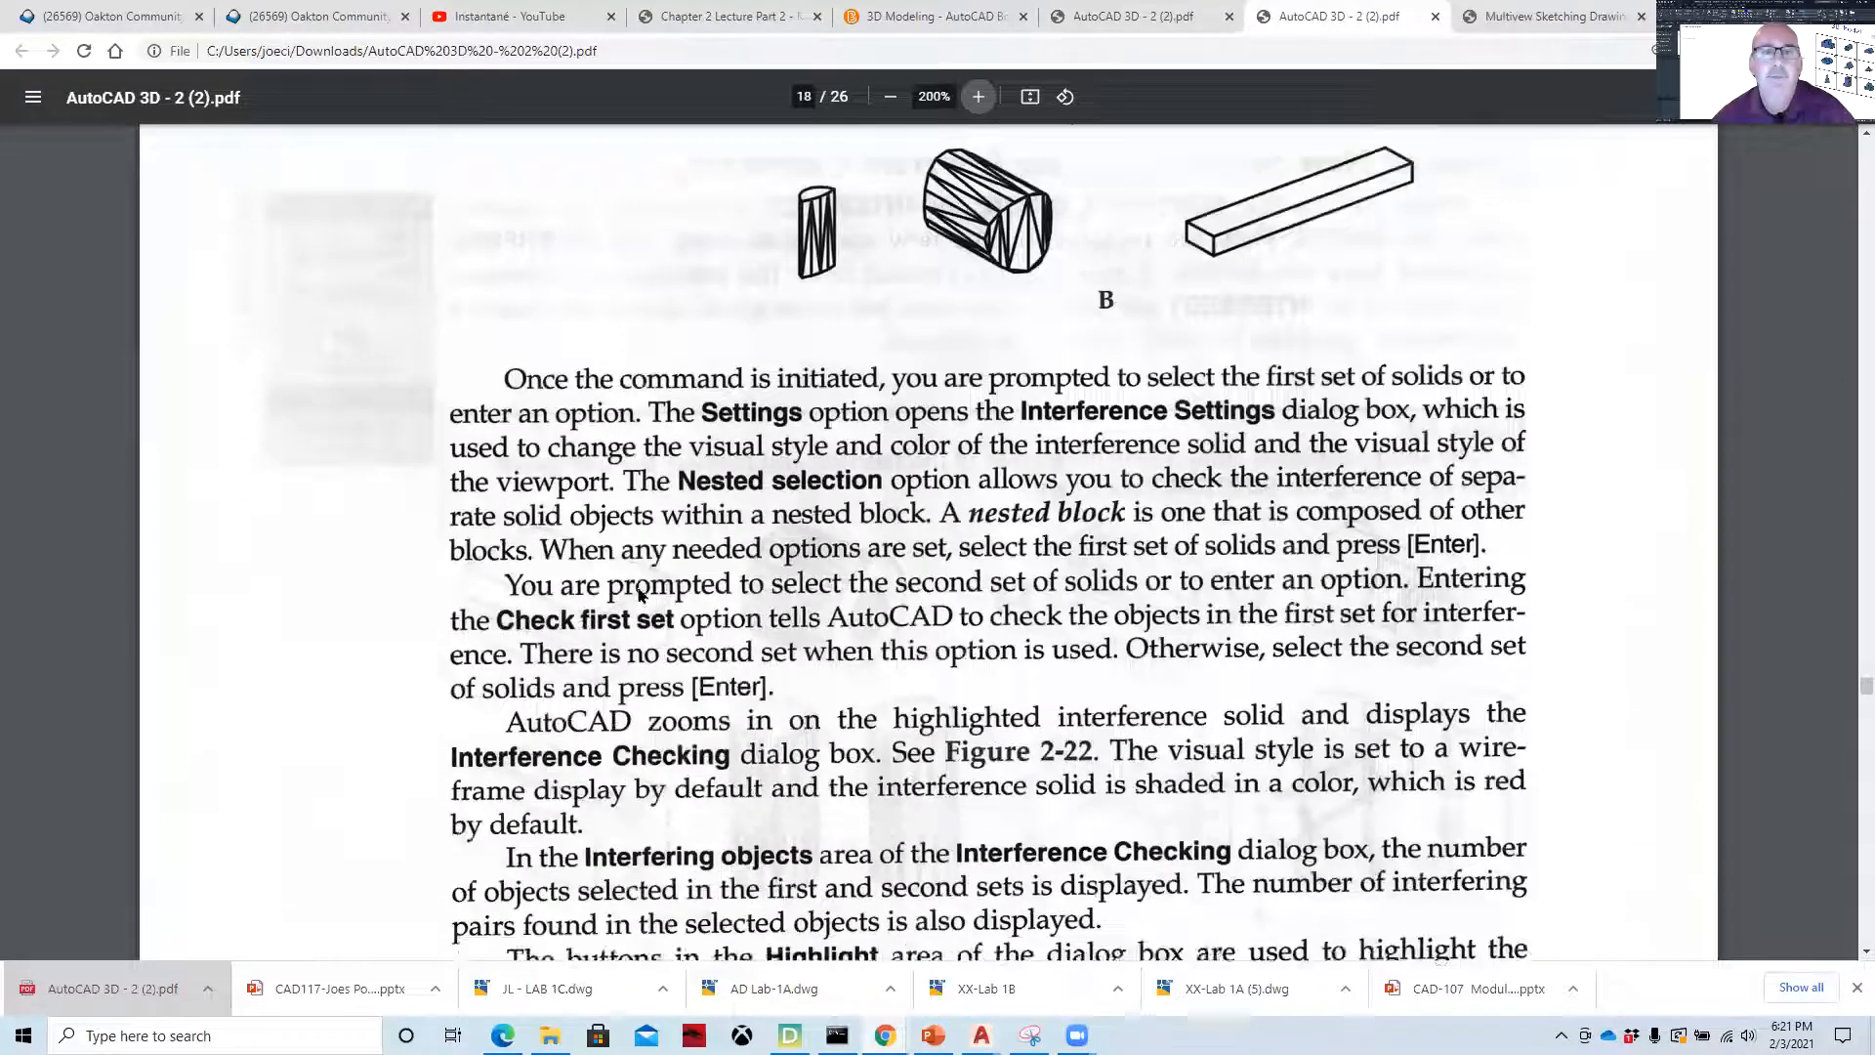
scroll(642, 595, "down", 15)
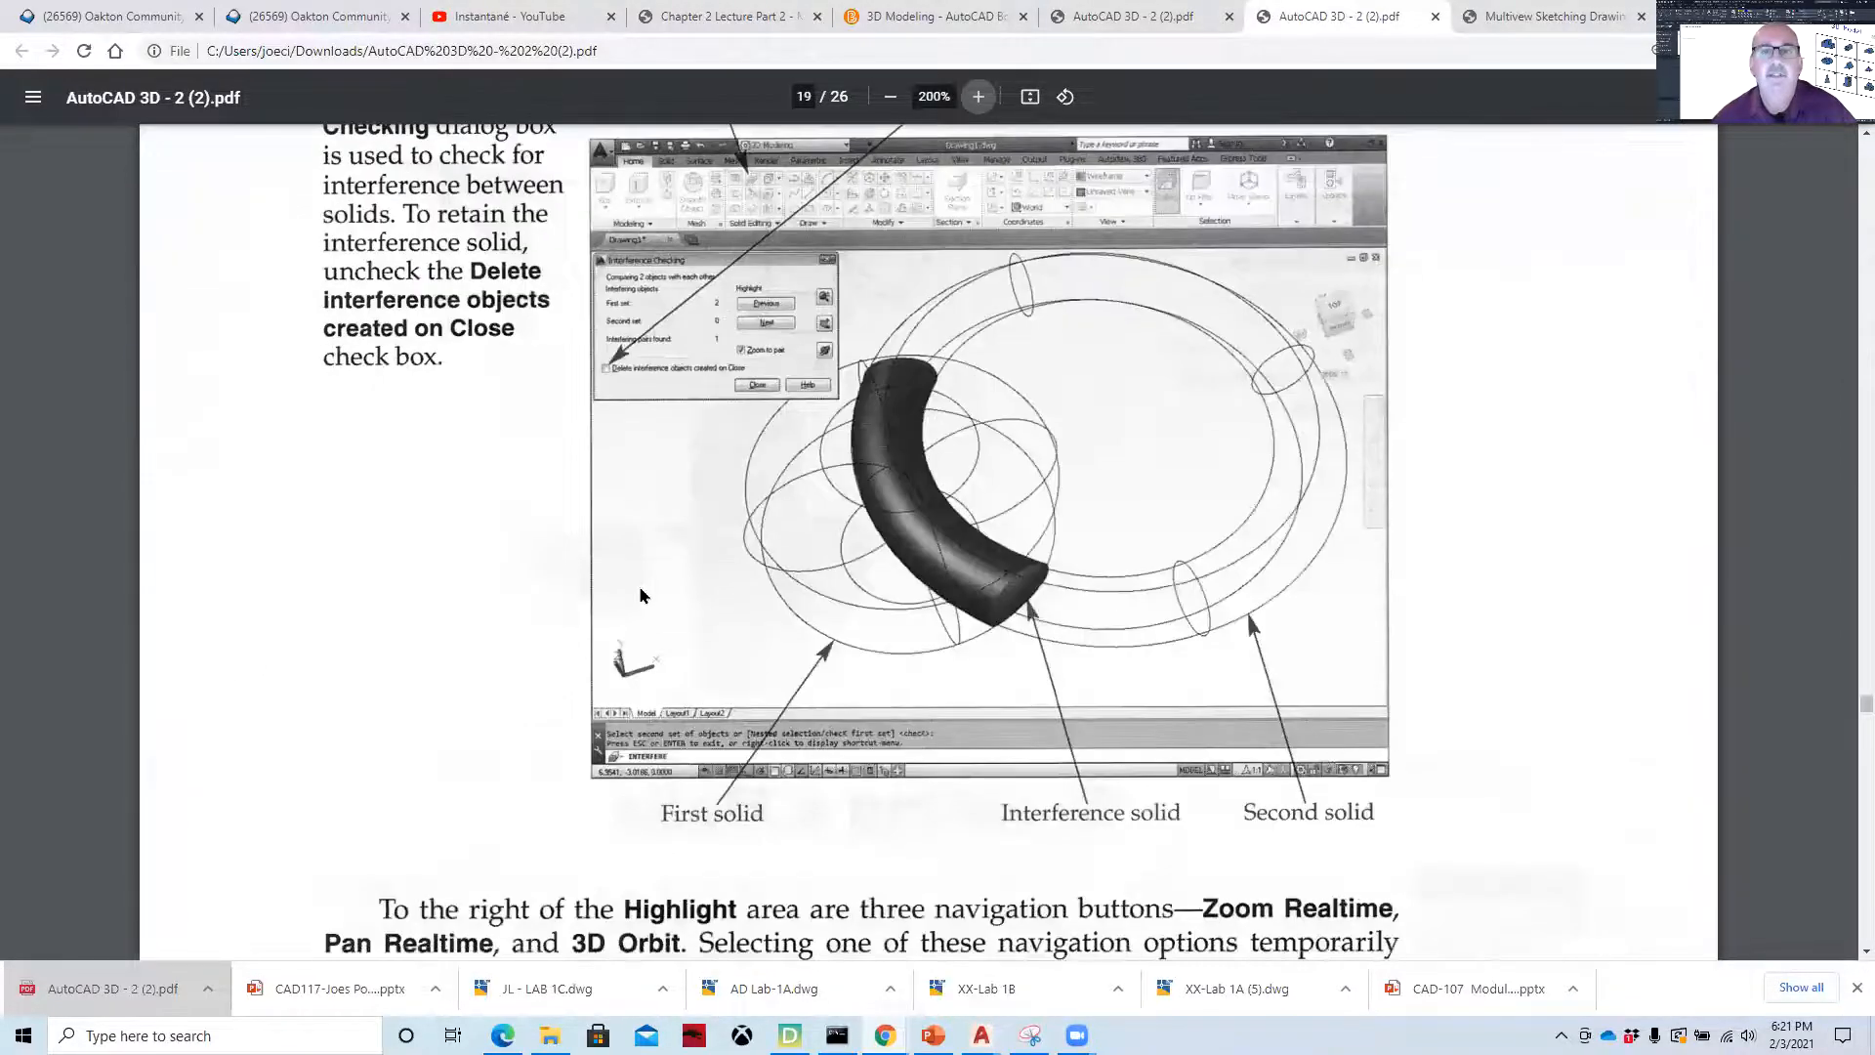
scroll(641, 595, "down", 15)
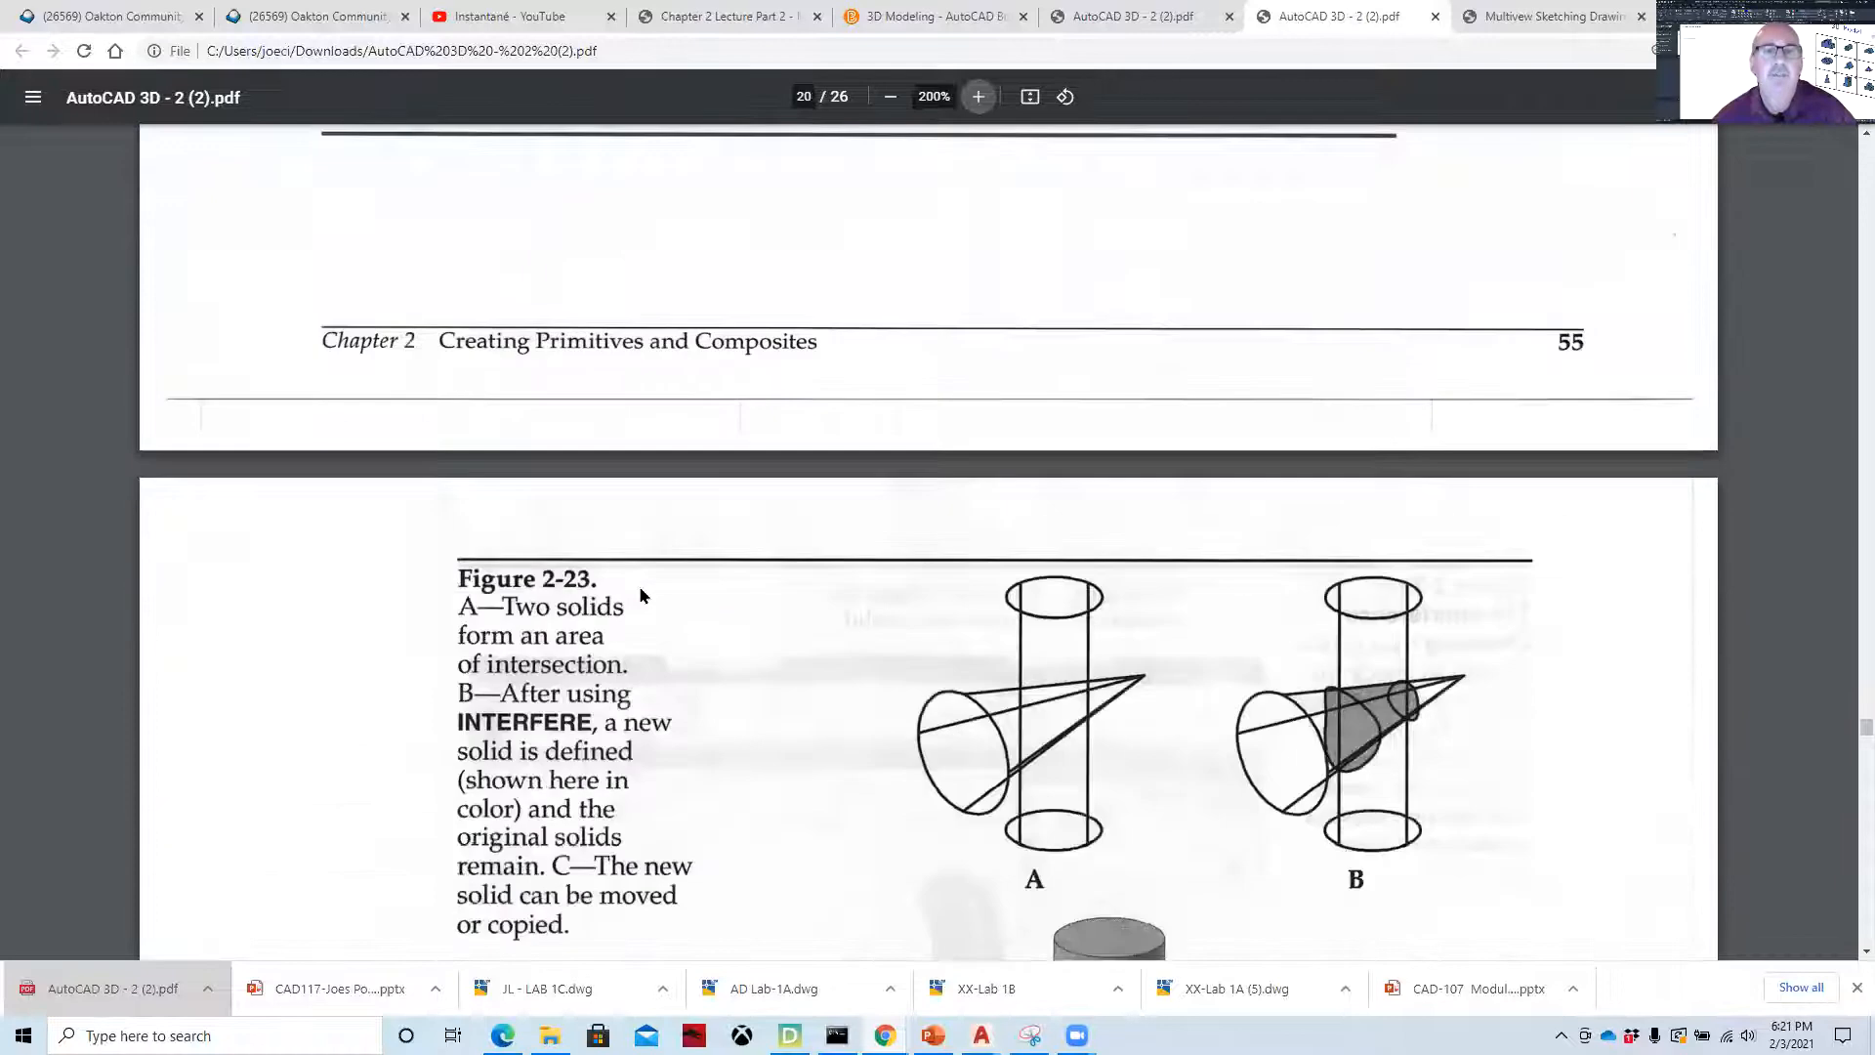
- Review the PDF's helix types and the instructions for sweeping a circle along a helix to make a spring
scroll(659, 591, "down", 8)
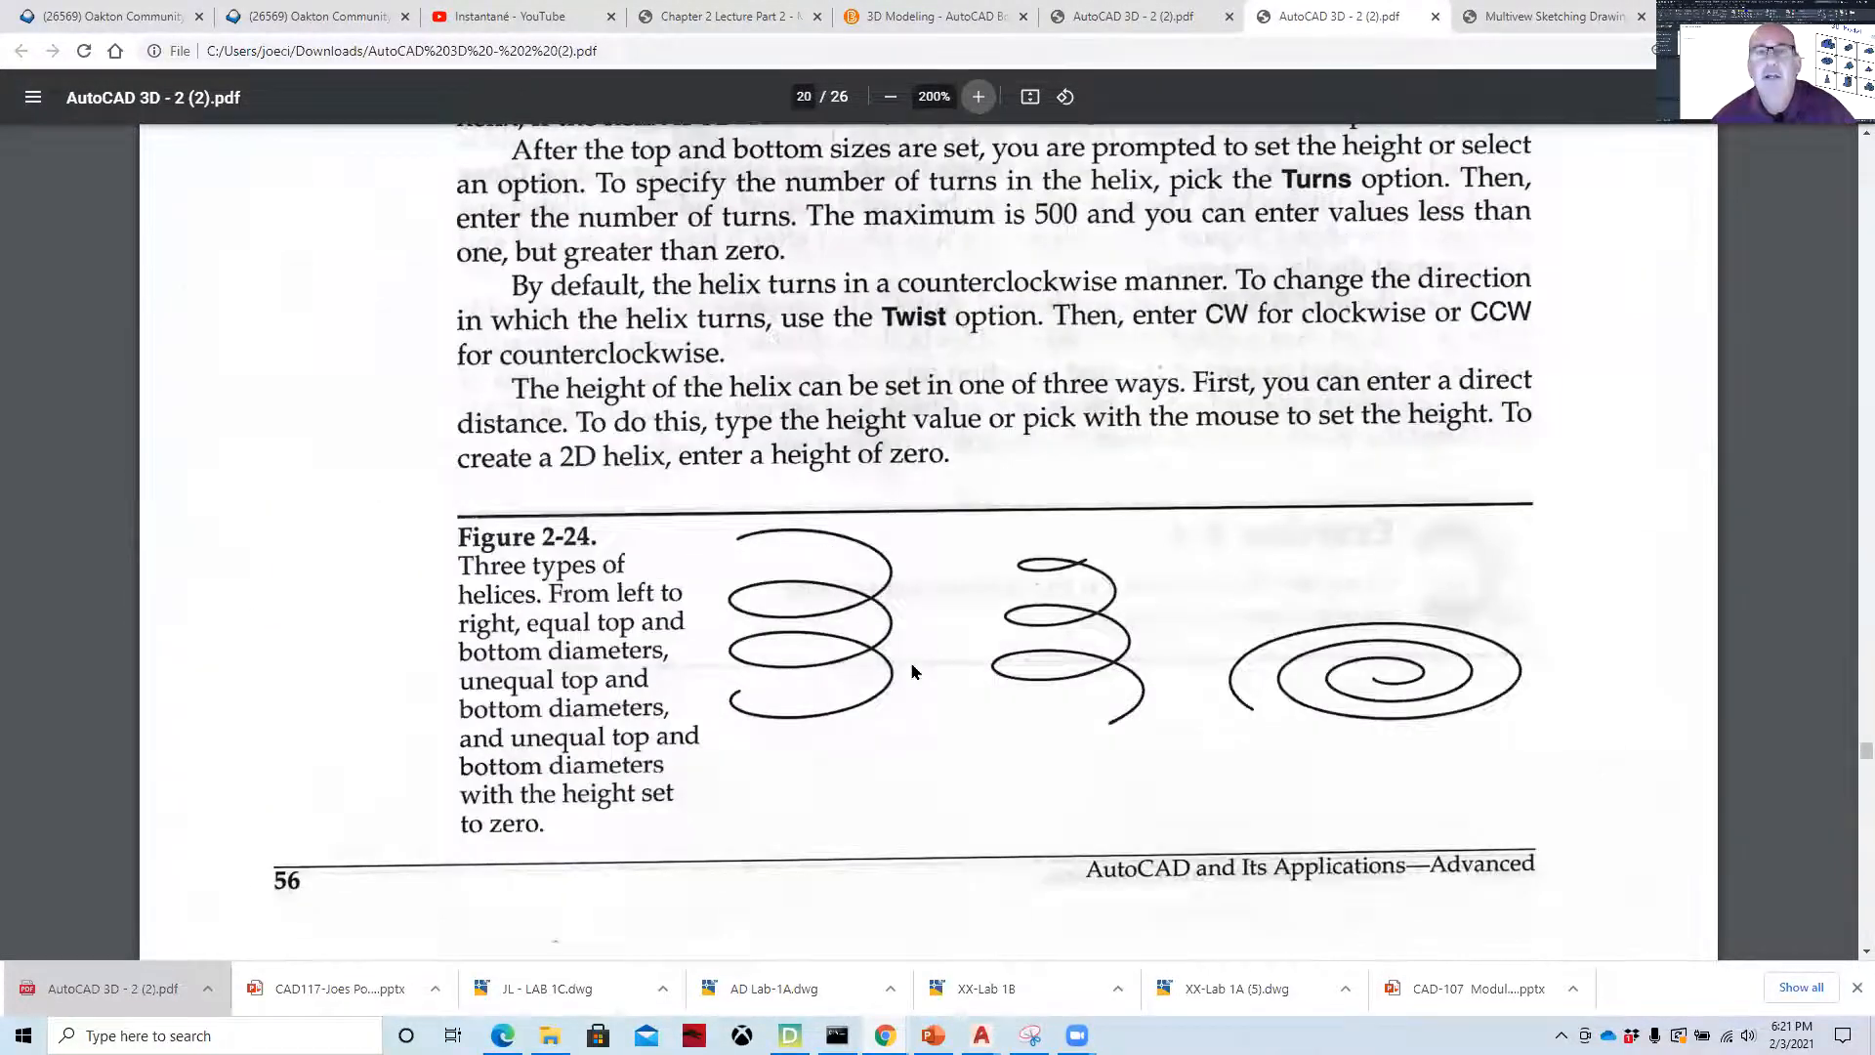
scroll(913, 671, "down", 10)
scroll(874, 635, "down", 9)
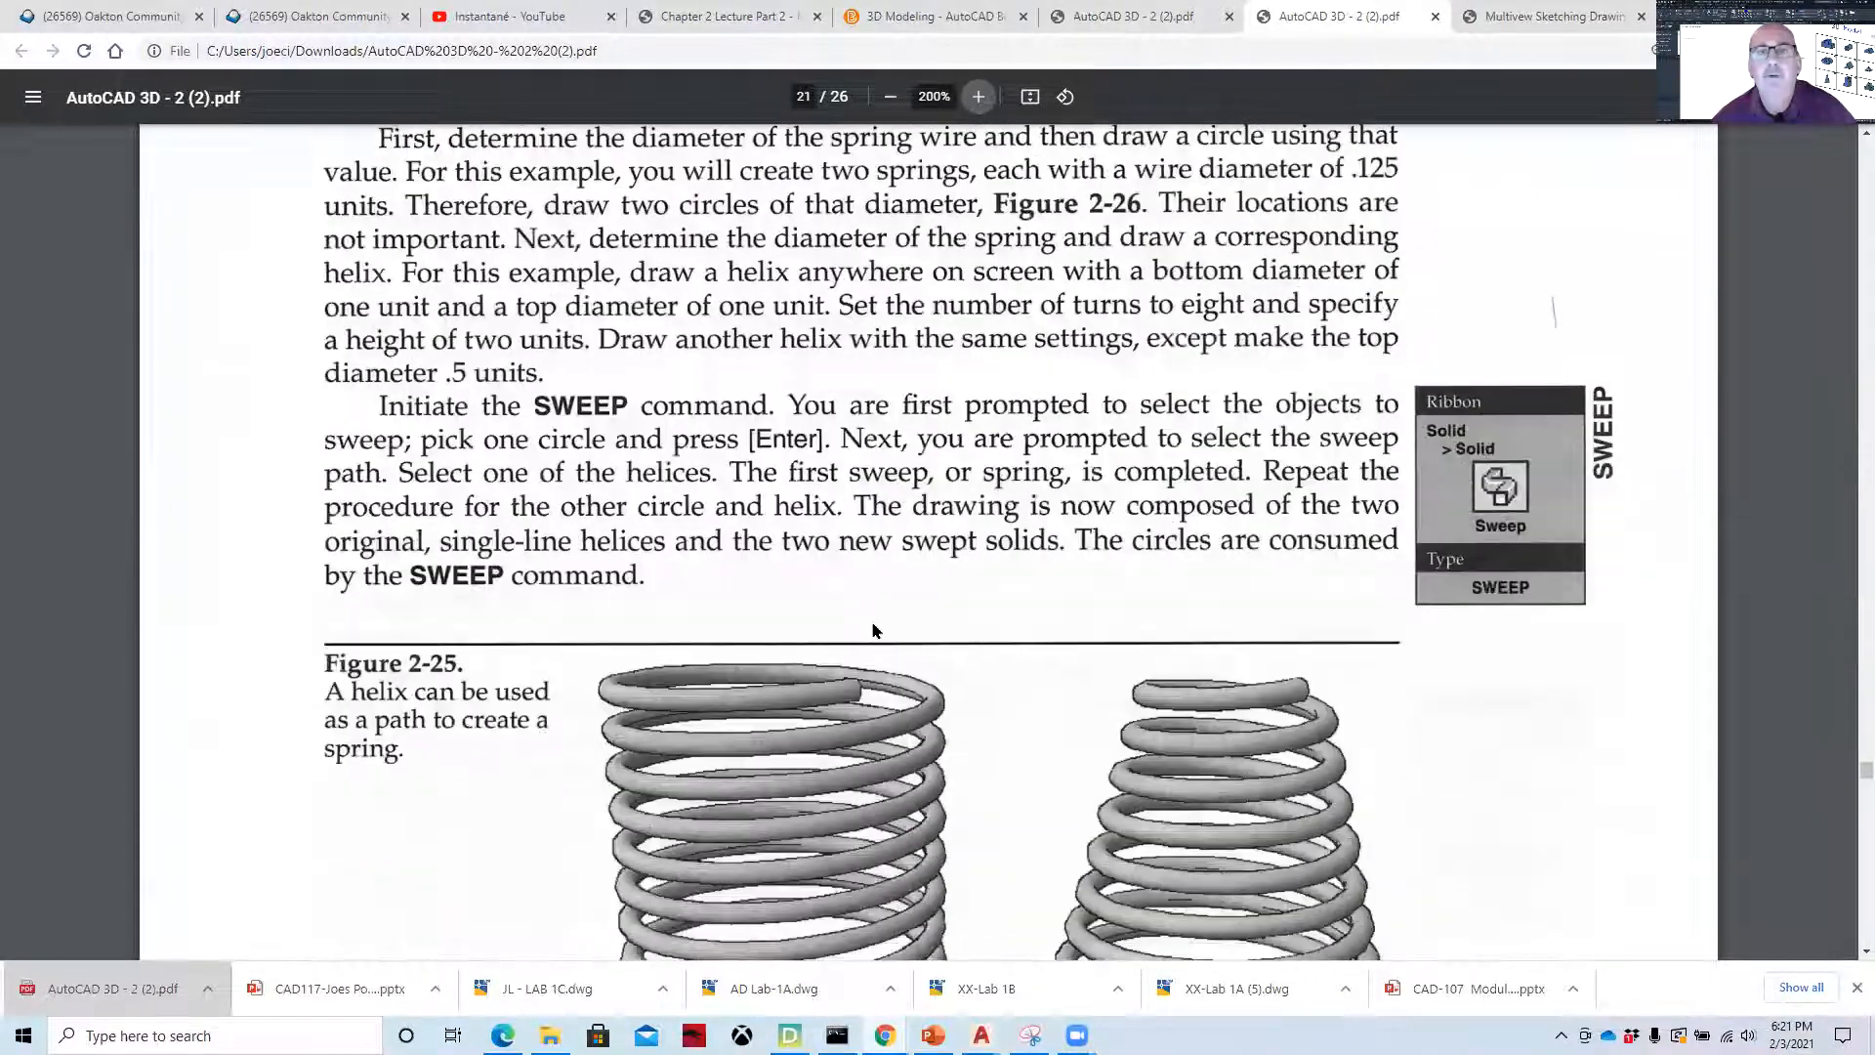
scroll(847, 503, "down", 12)
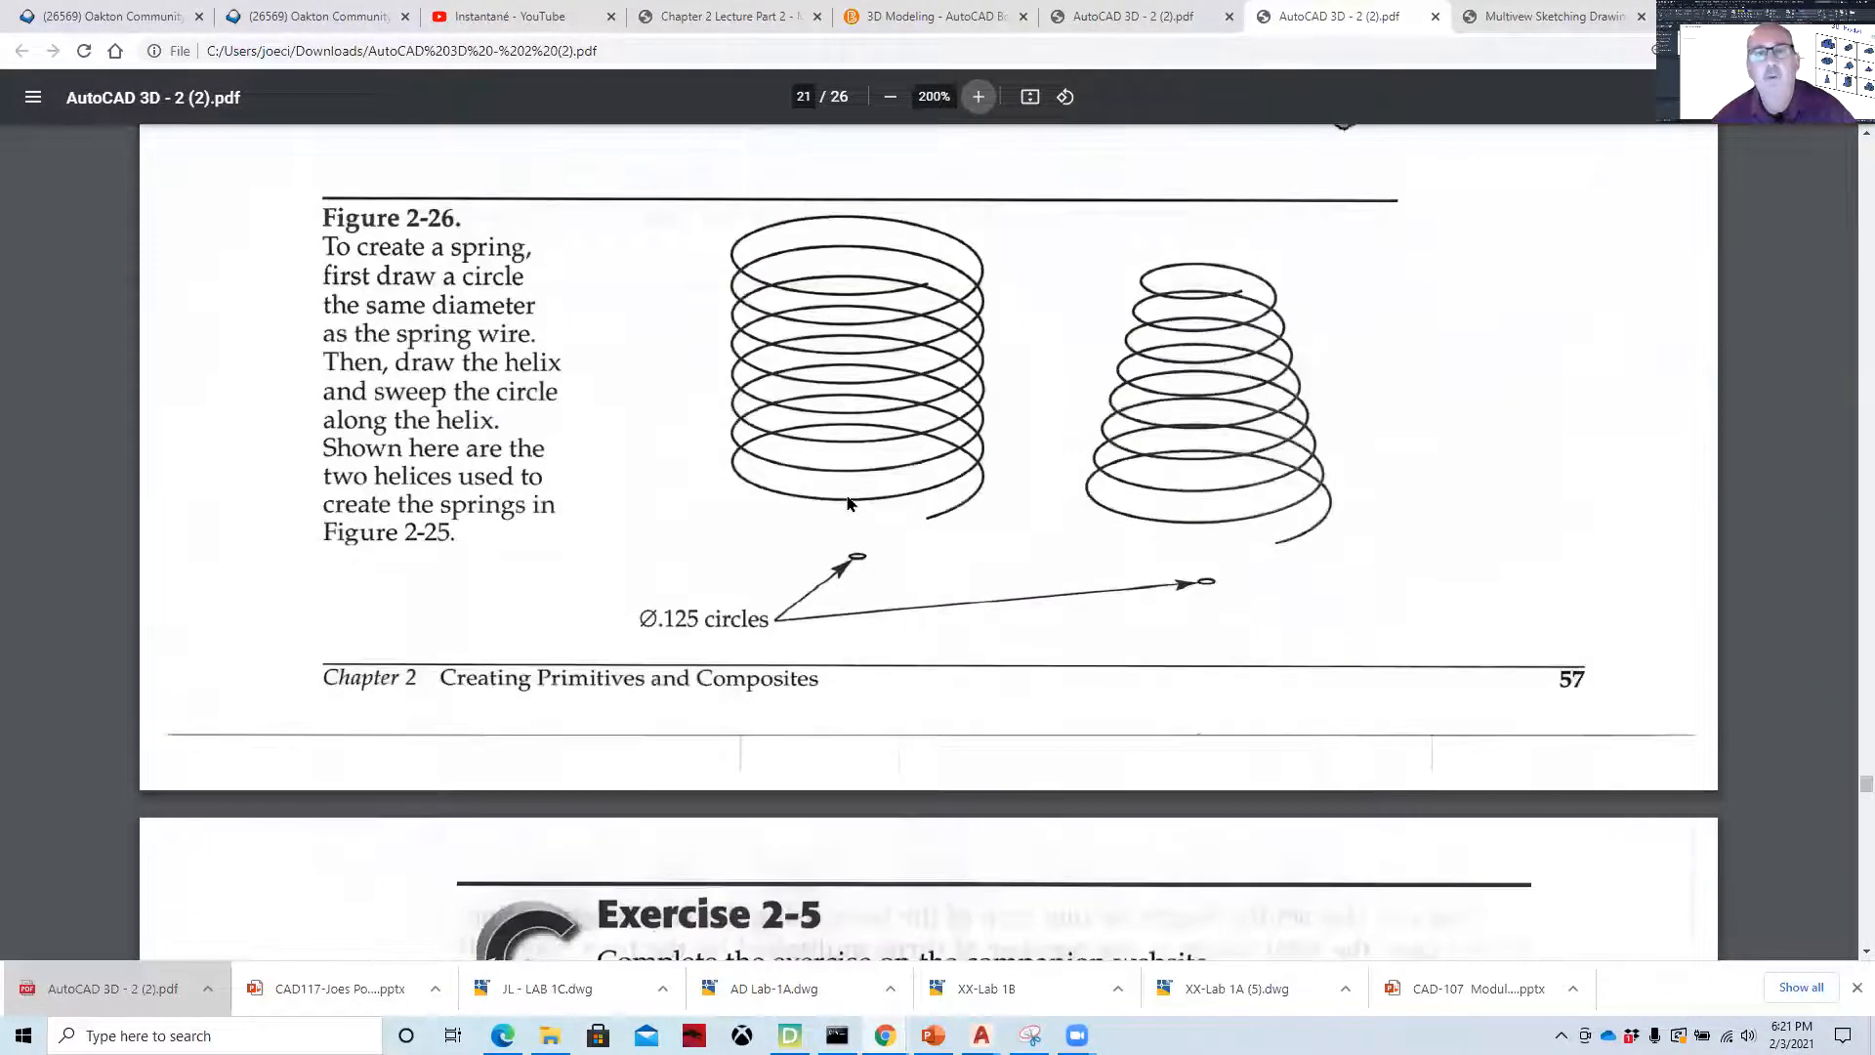
- Review the PDF's Working with Regions section, including 2D region models, the Boundary command, and calculating a region's area
scroll(846, 503, "down", 3)
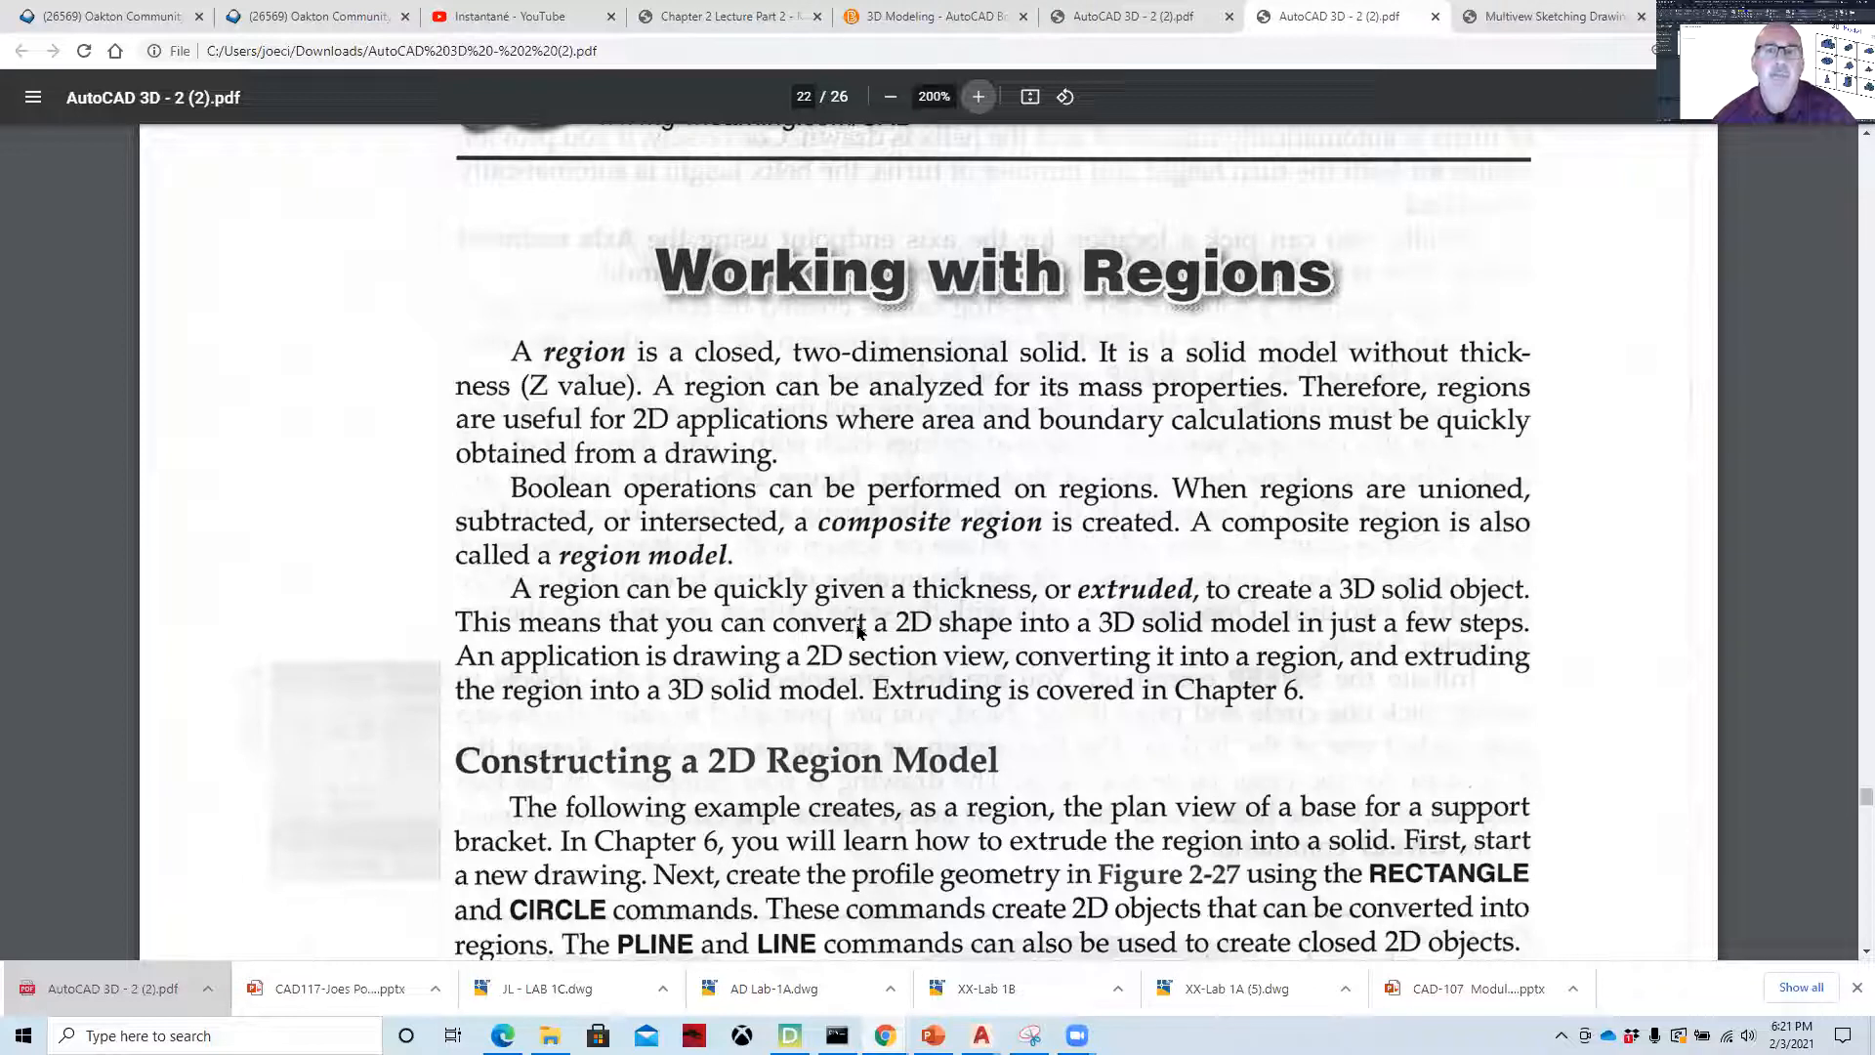
scroll(853, 640, "down", 4)
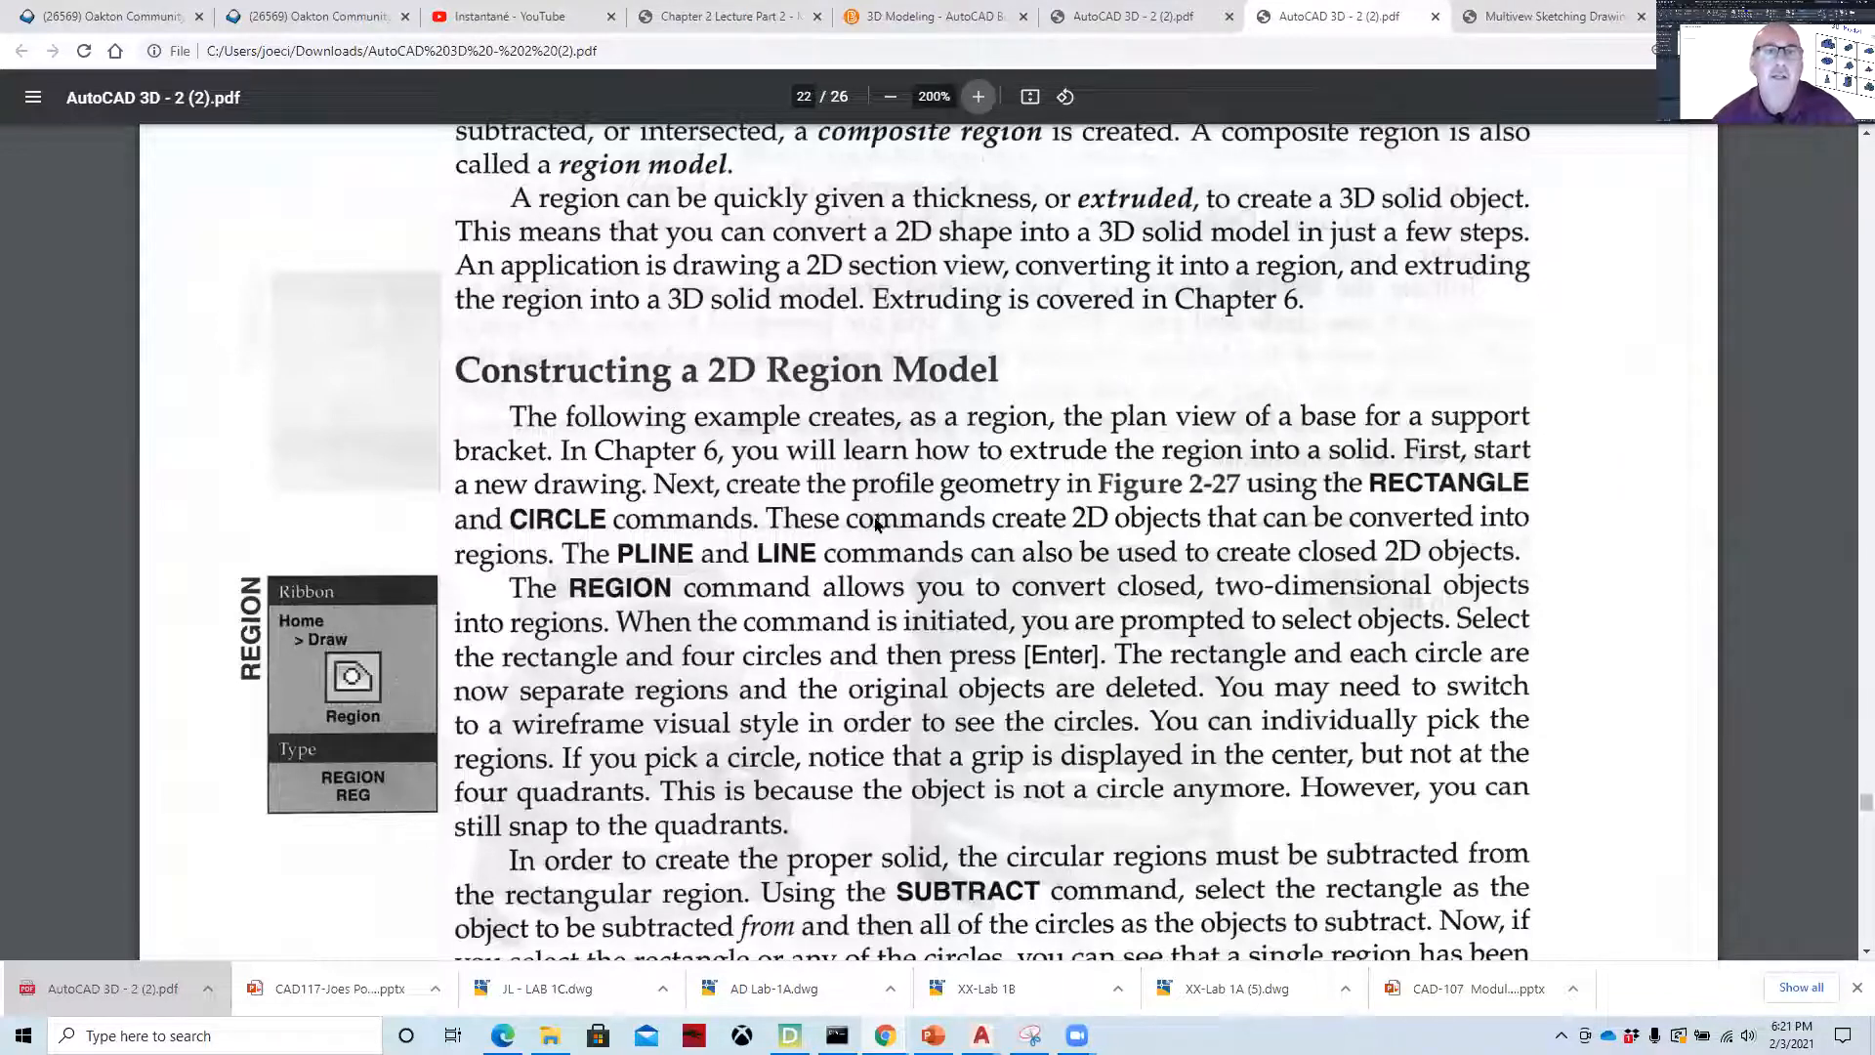
scroll(681, 645, "down", 9)
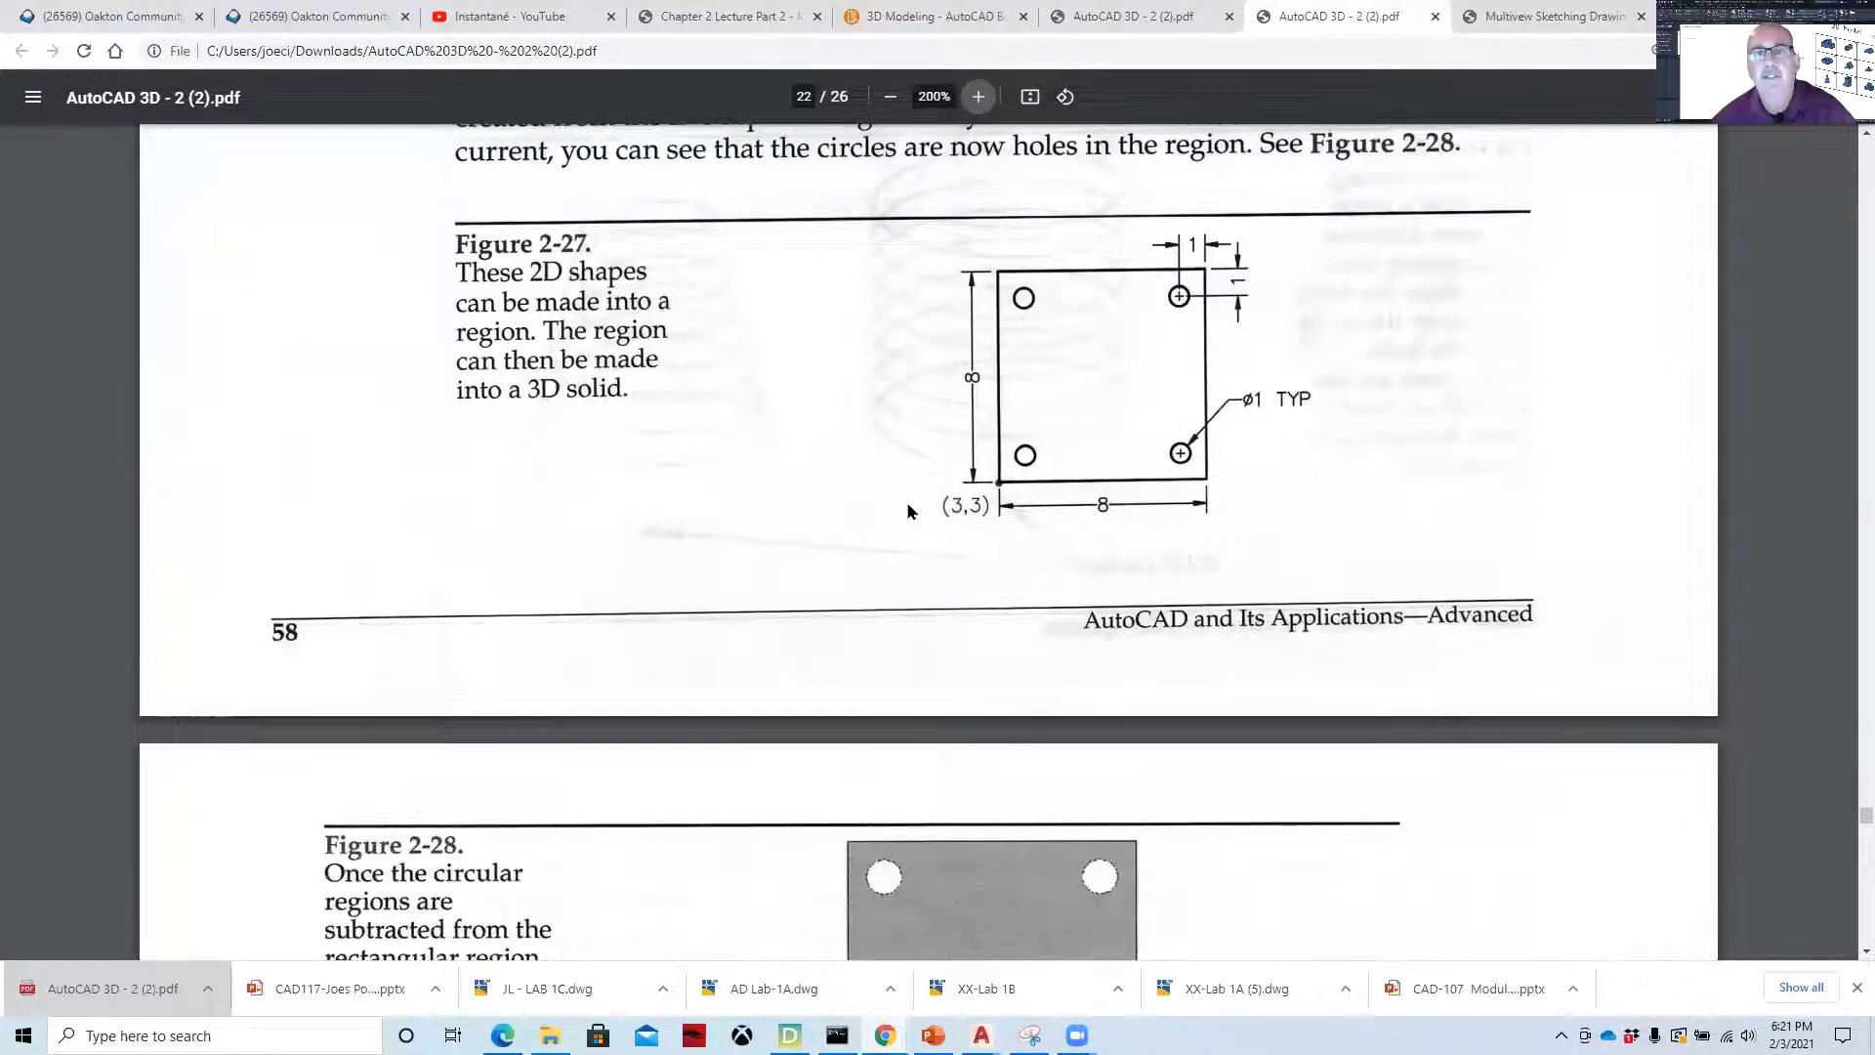
scroll(907, 509, "down", 4)
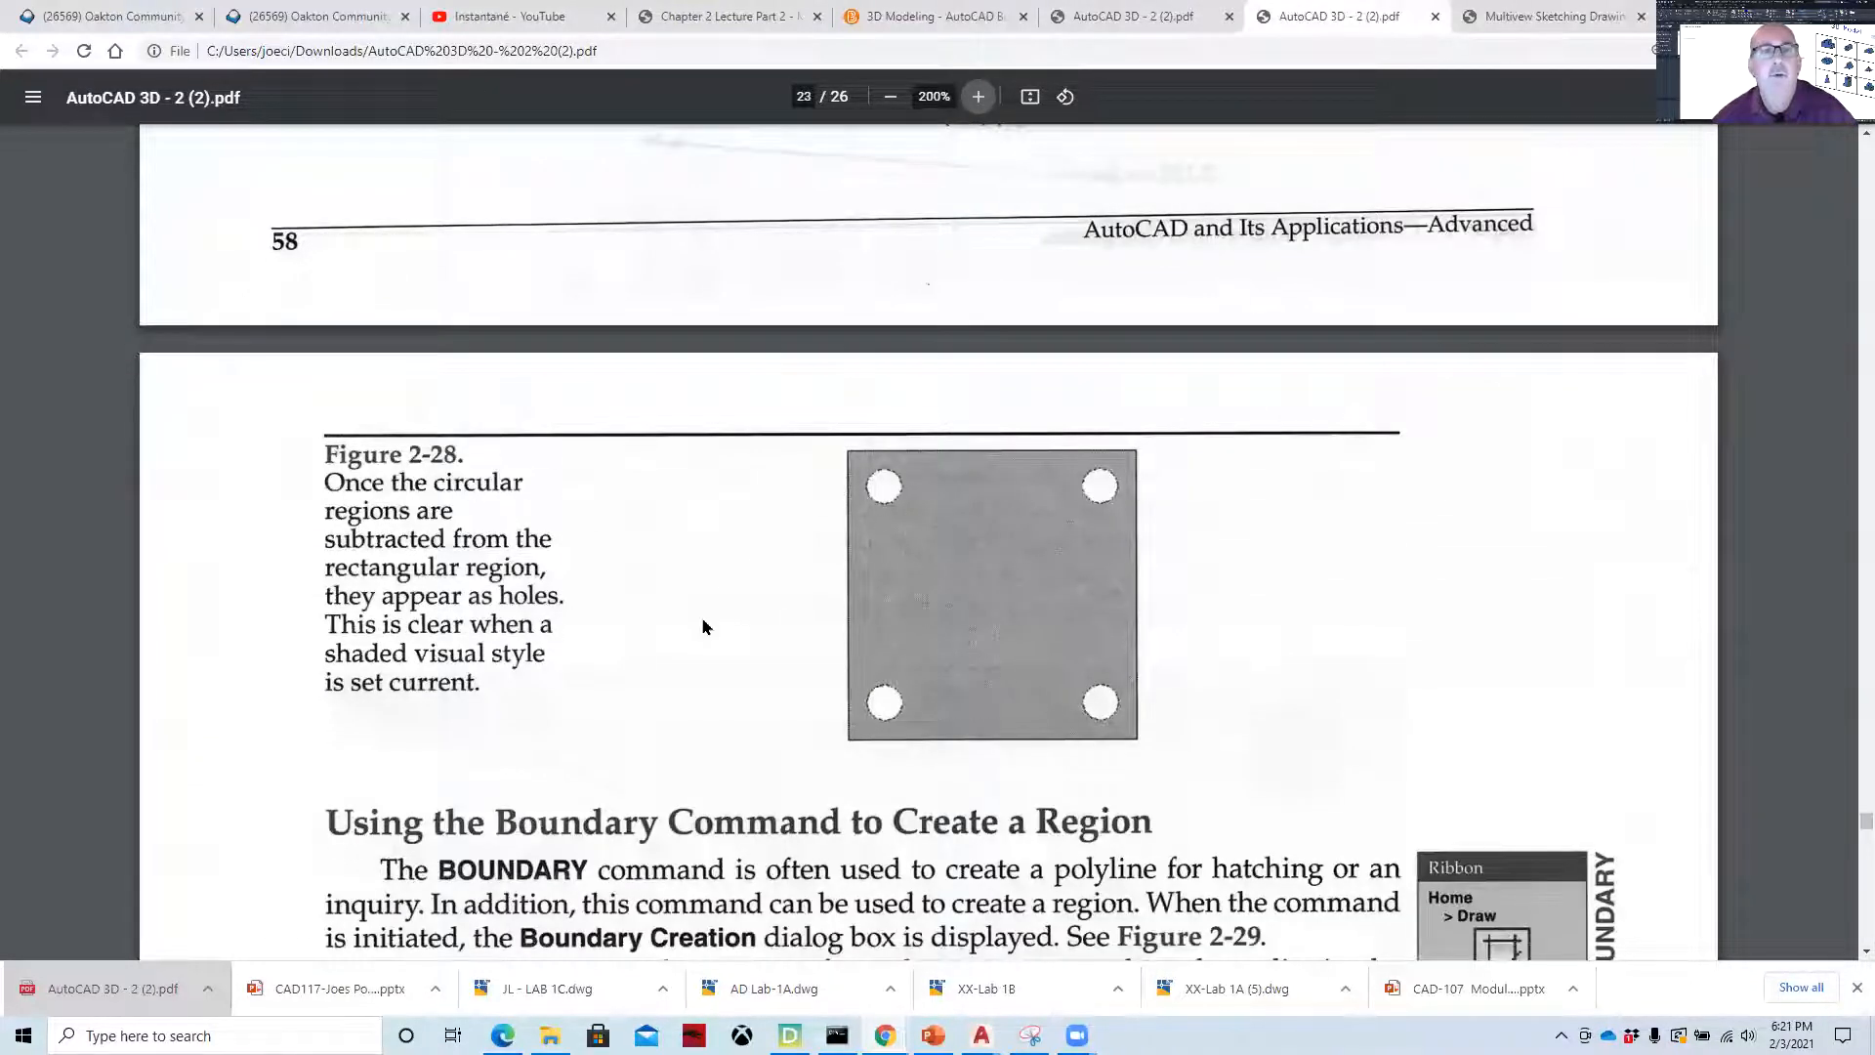
scroll(761, 649, "down", 1)
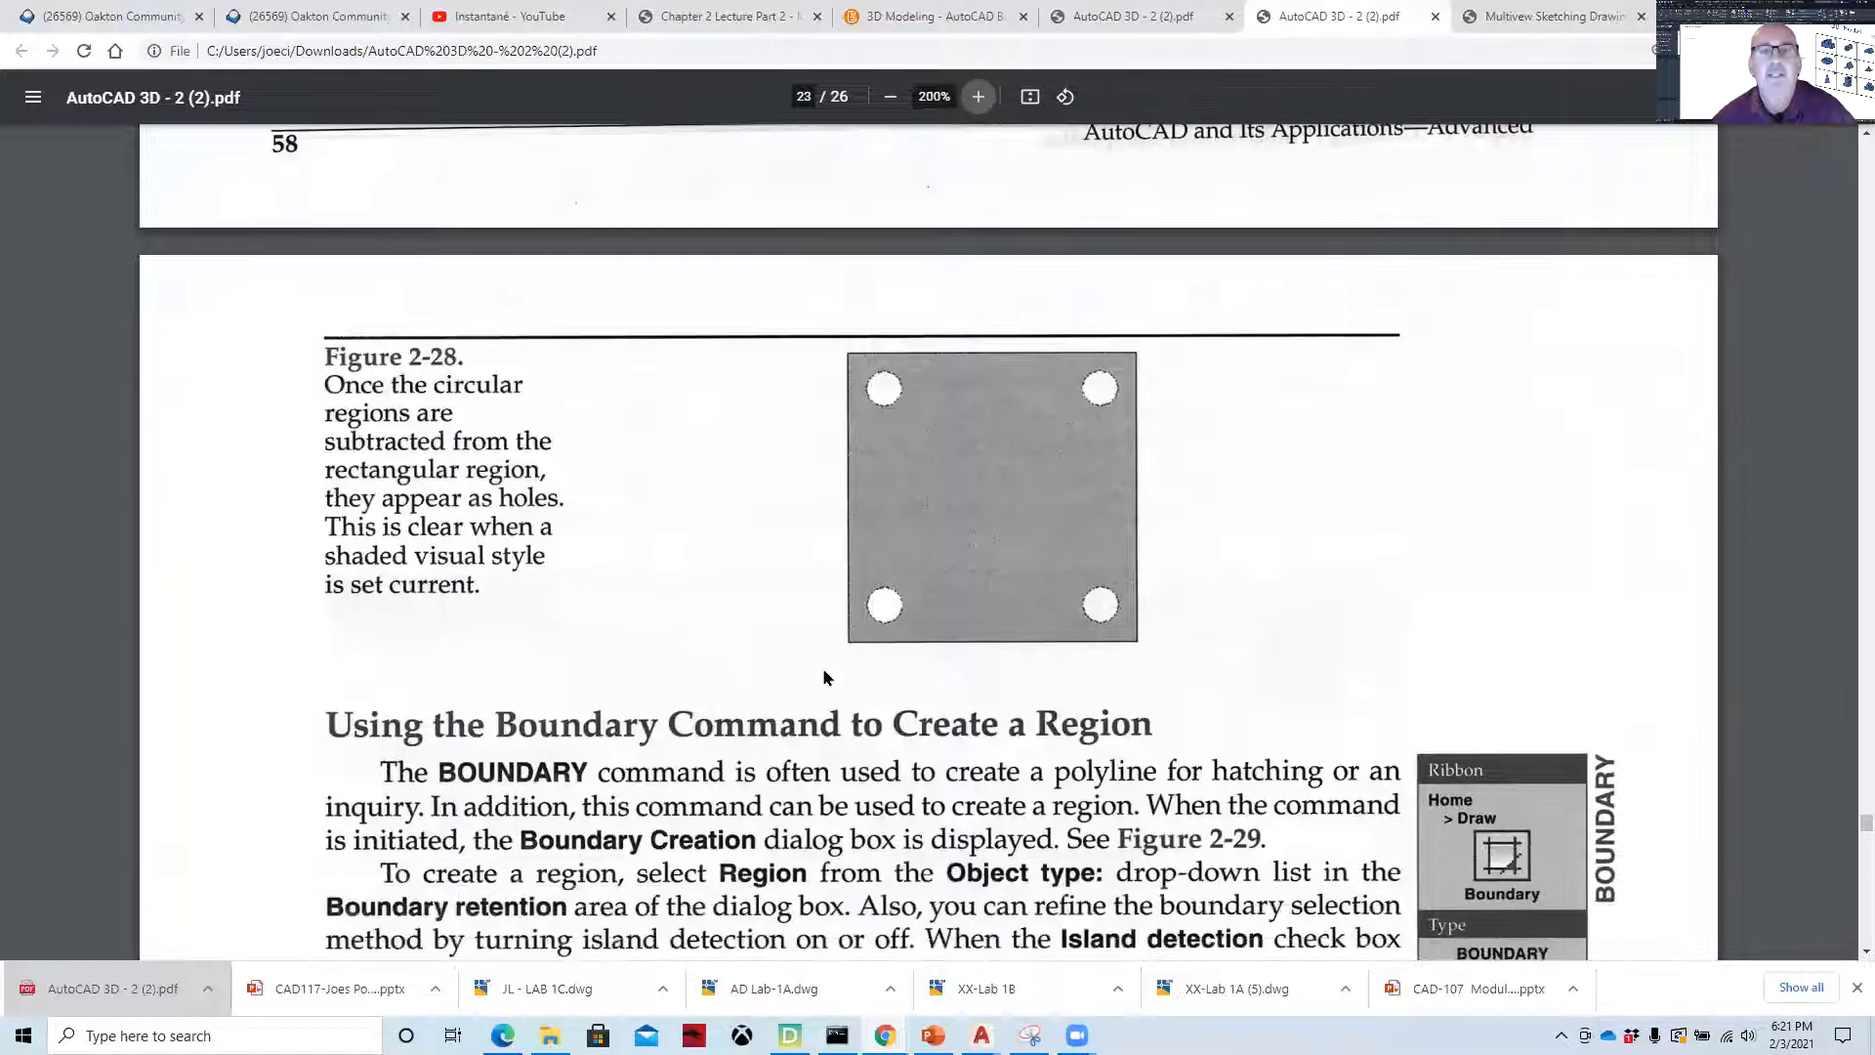
scroll(954, 707, "down", 8)
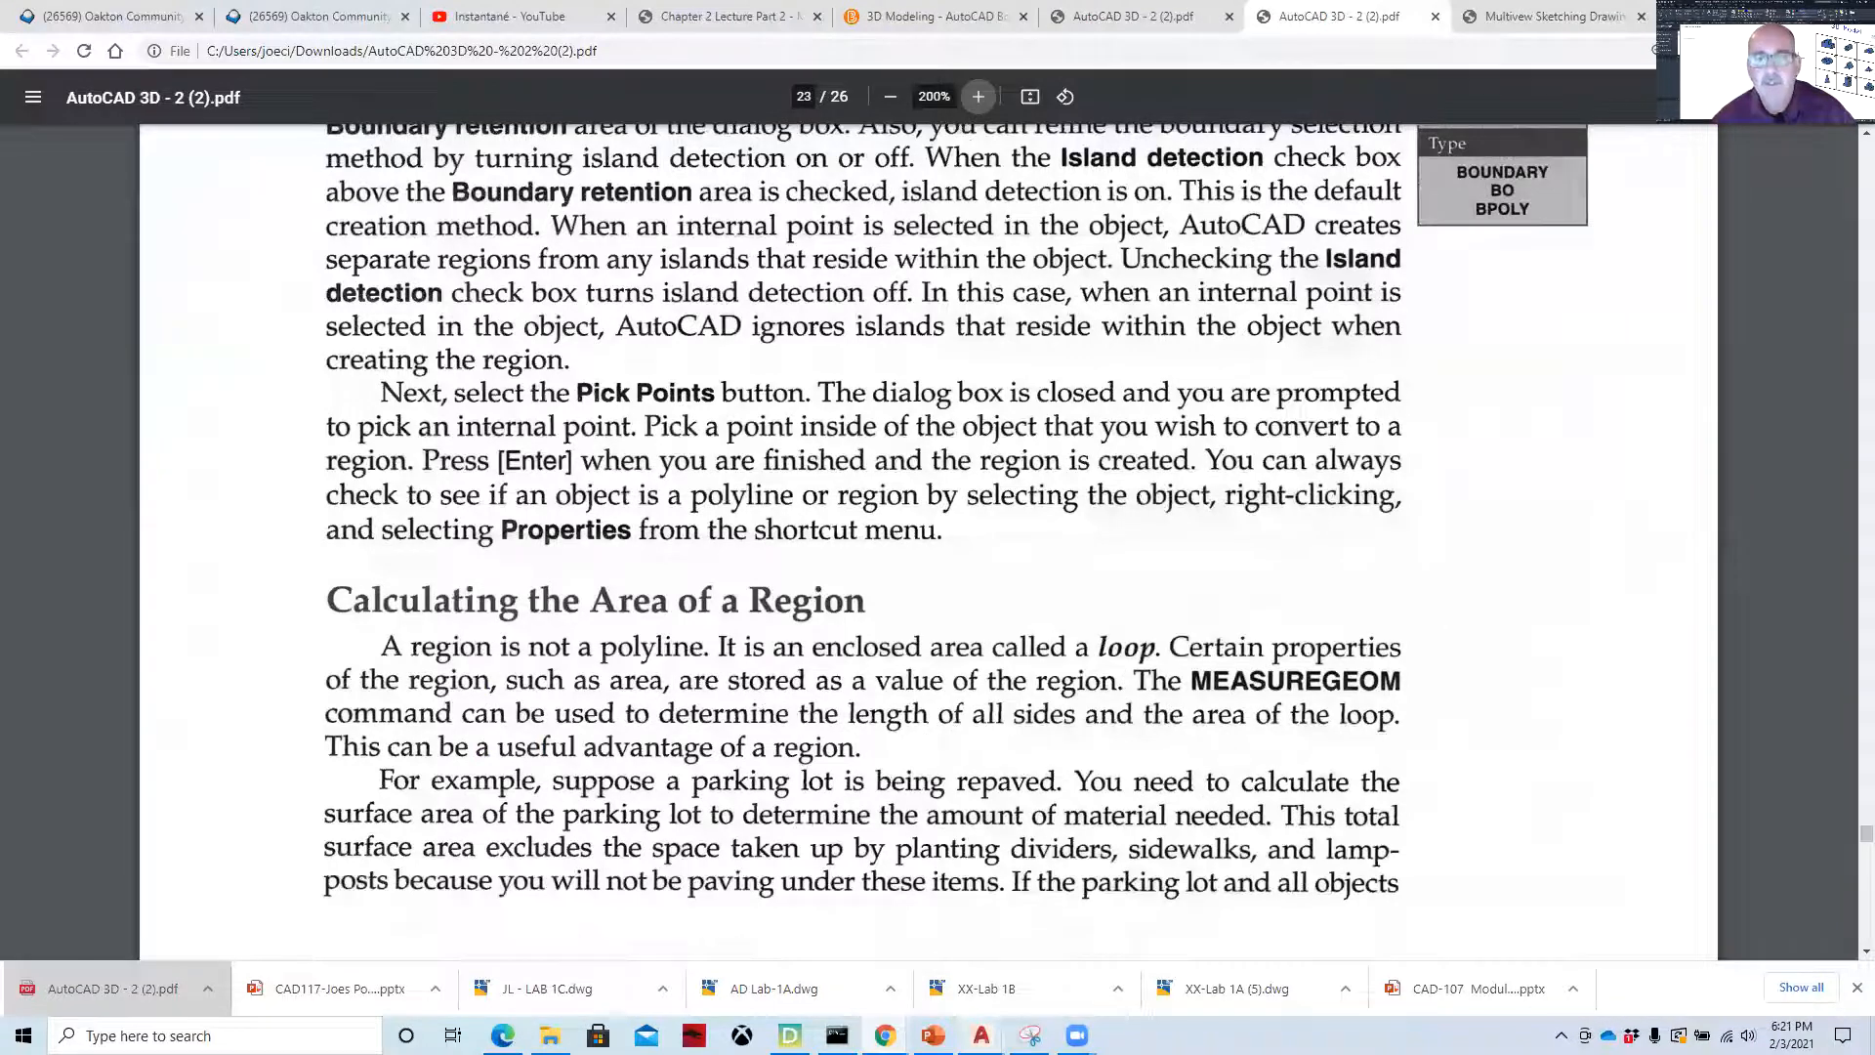
- Switch to the Lab 2 (2D) drawing in AutoCAD and turn off the Compass visual aid in 3D Orbit
mouse_move(981, 1036)
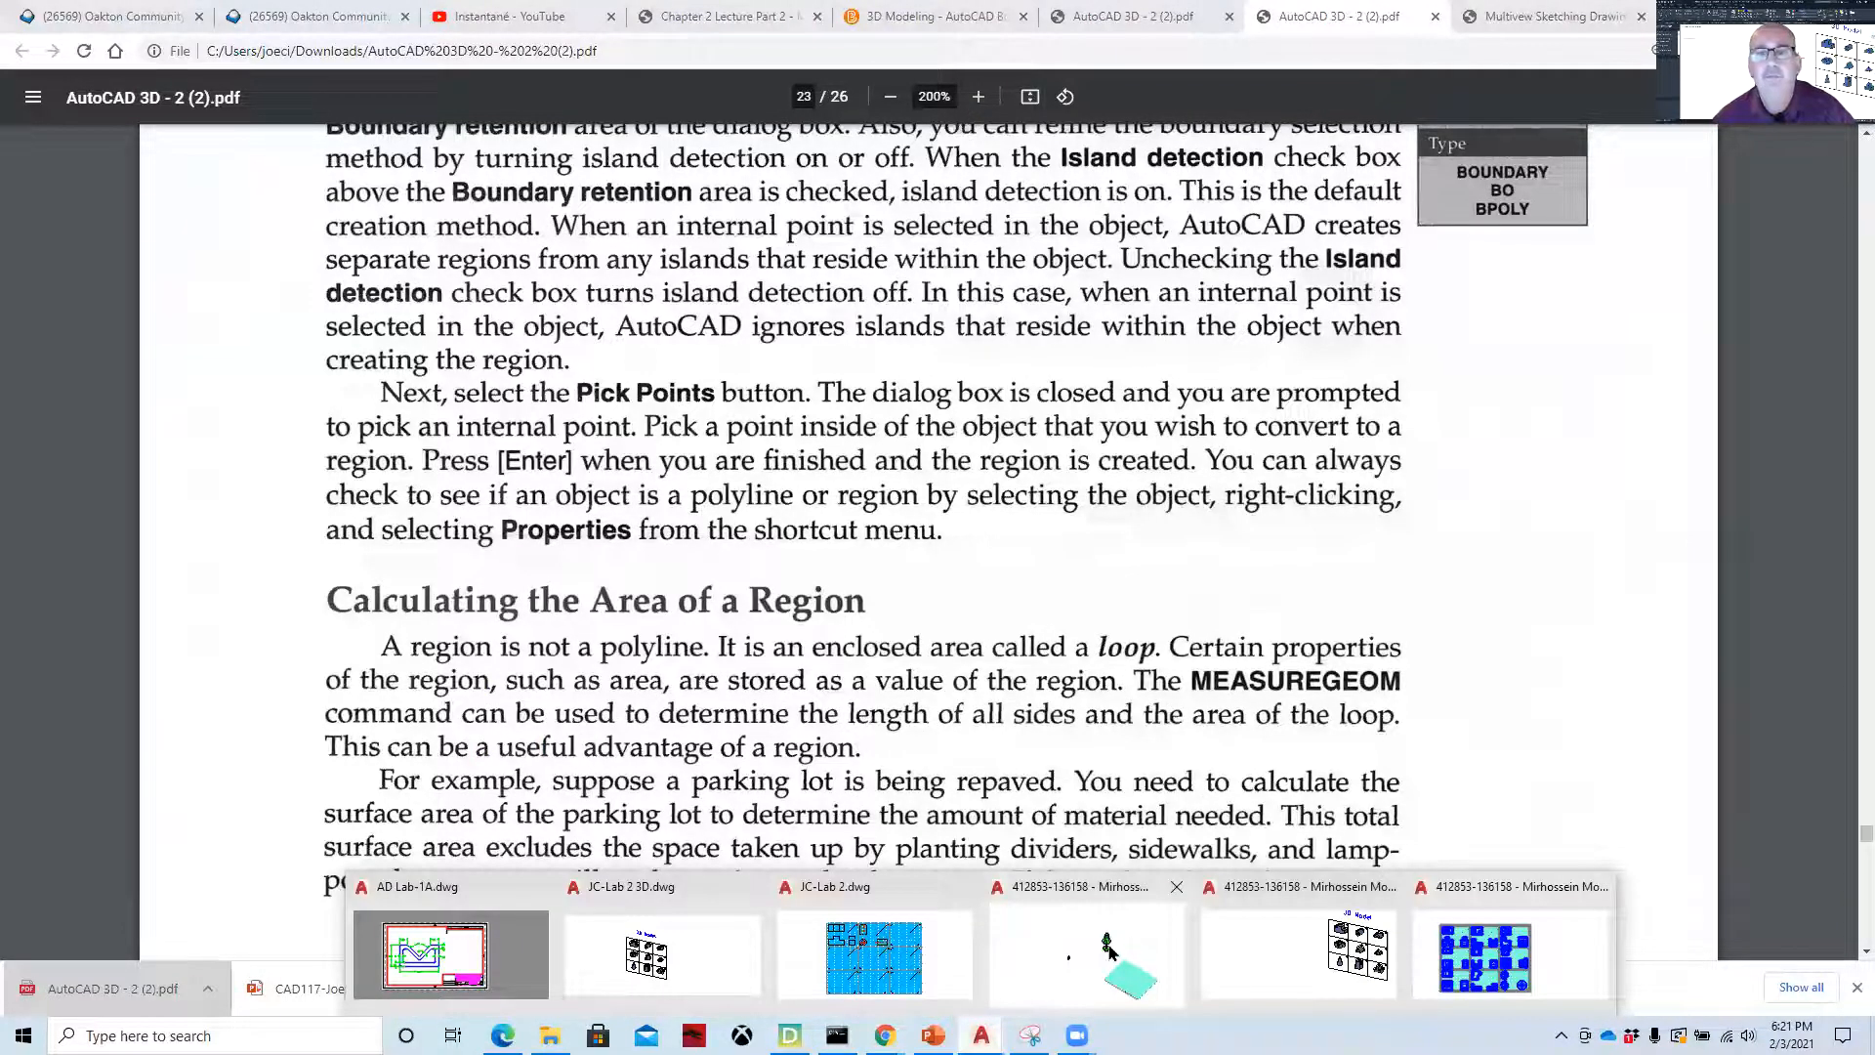
left_click(1070, 952)
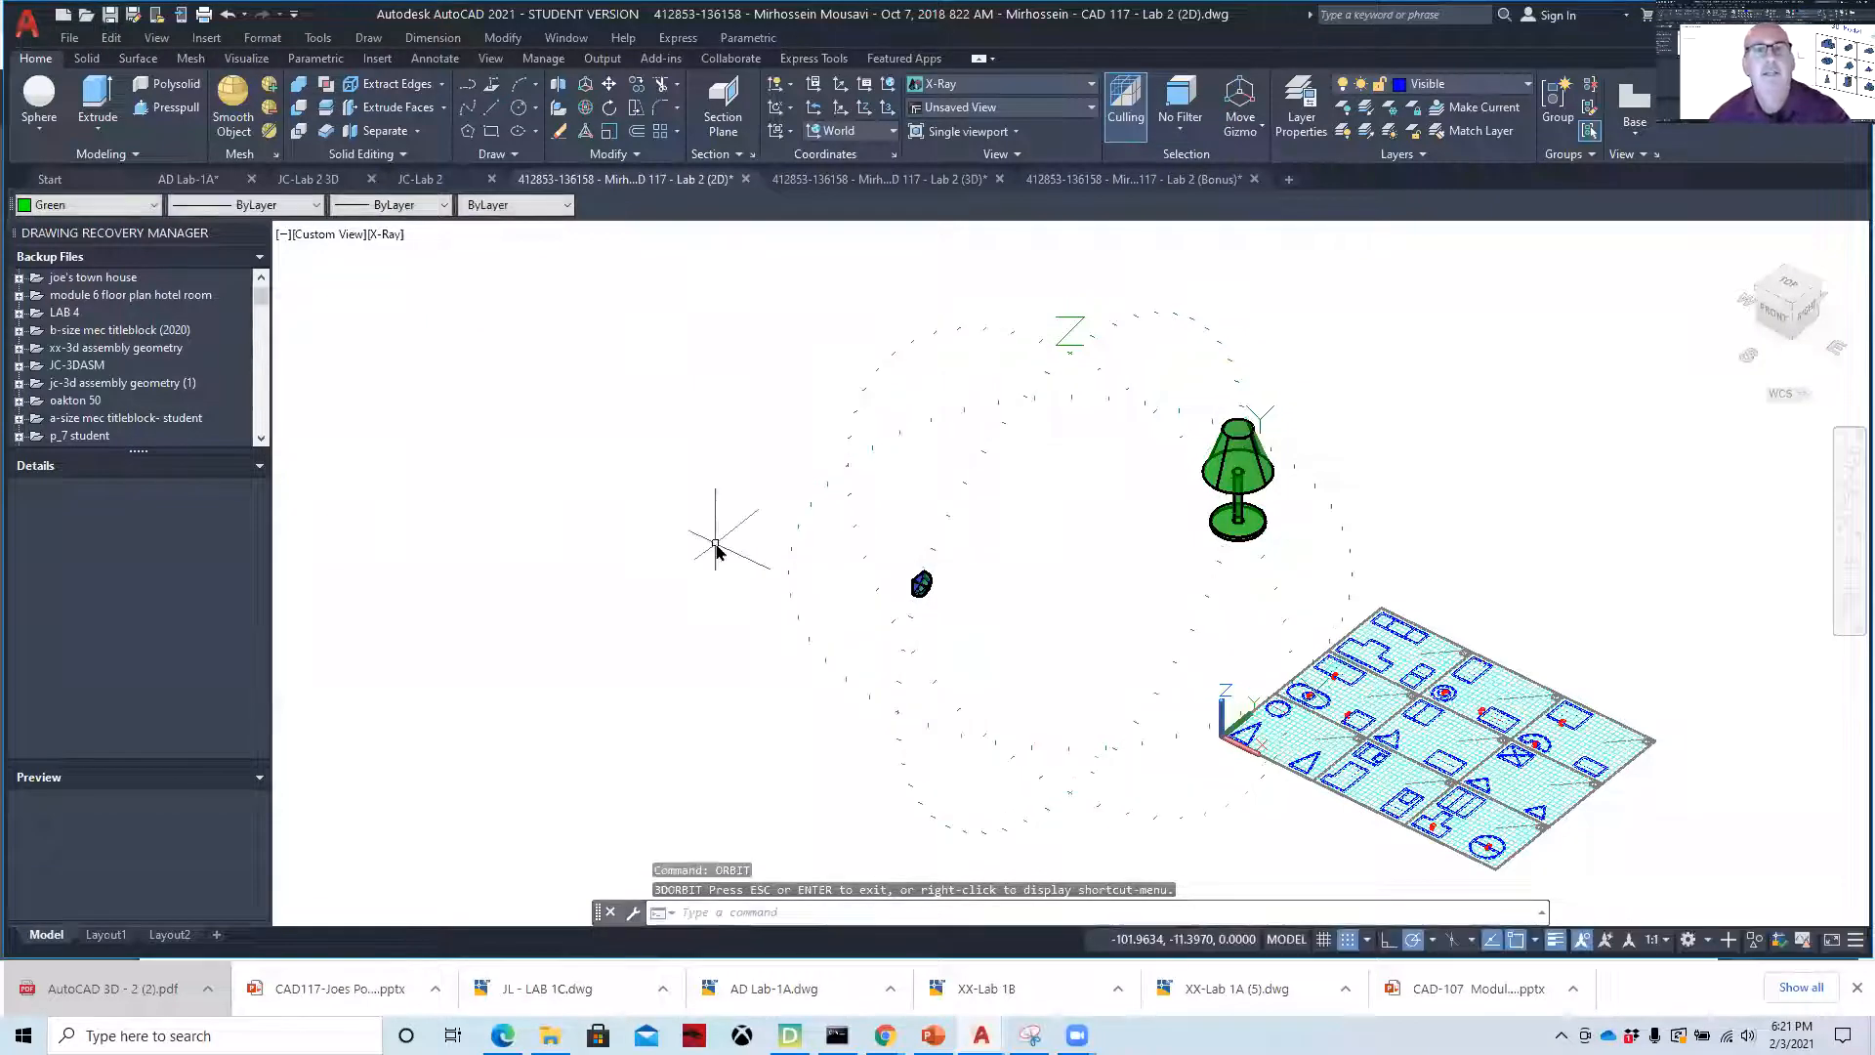
right_click(716, 550)
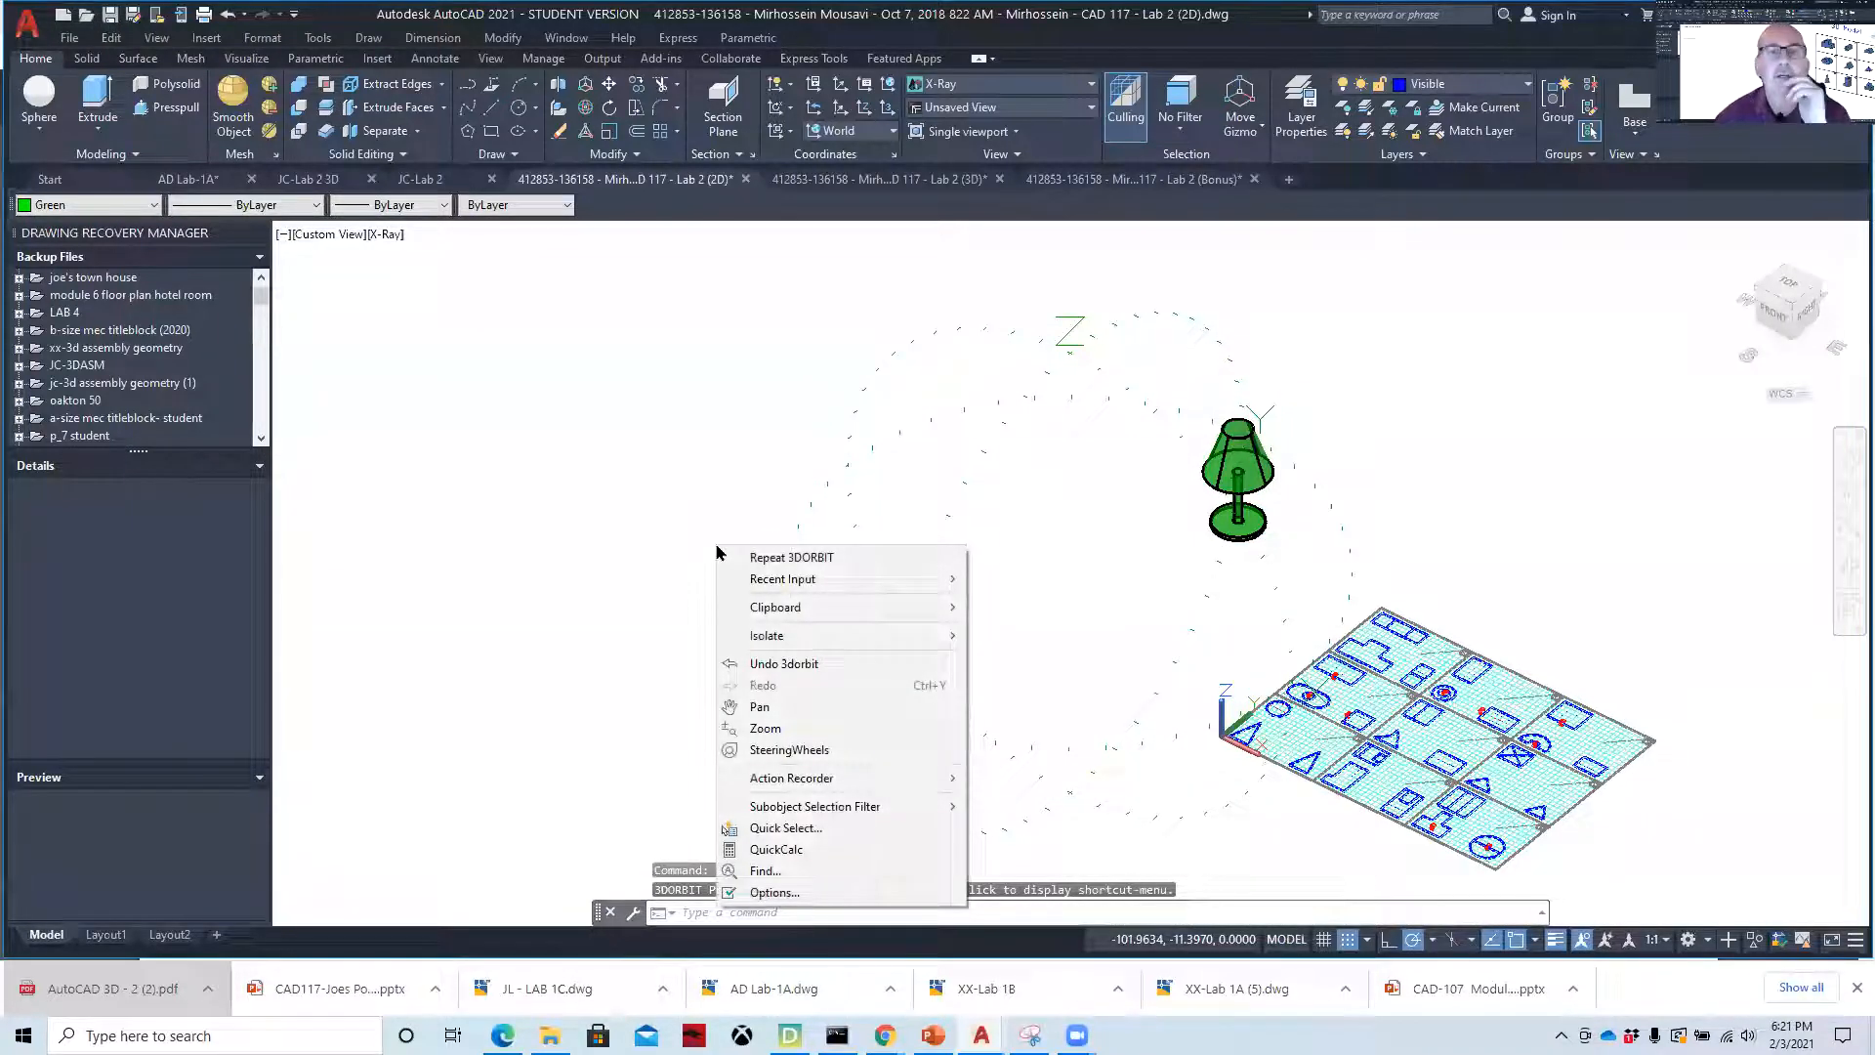
left_click(779, 558)
right_click(707, 516)
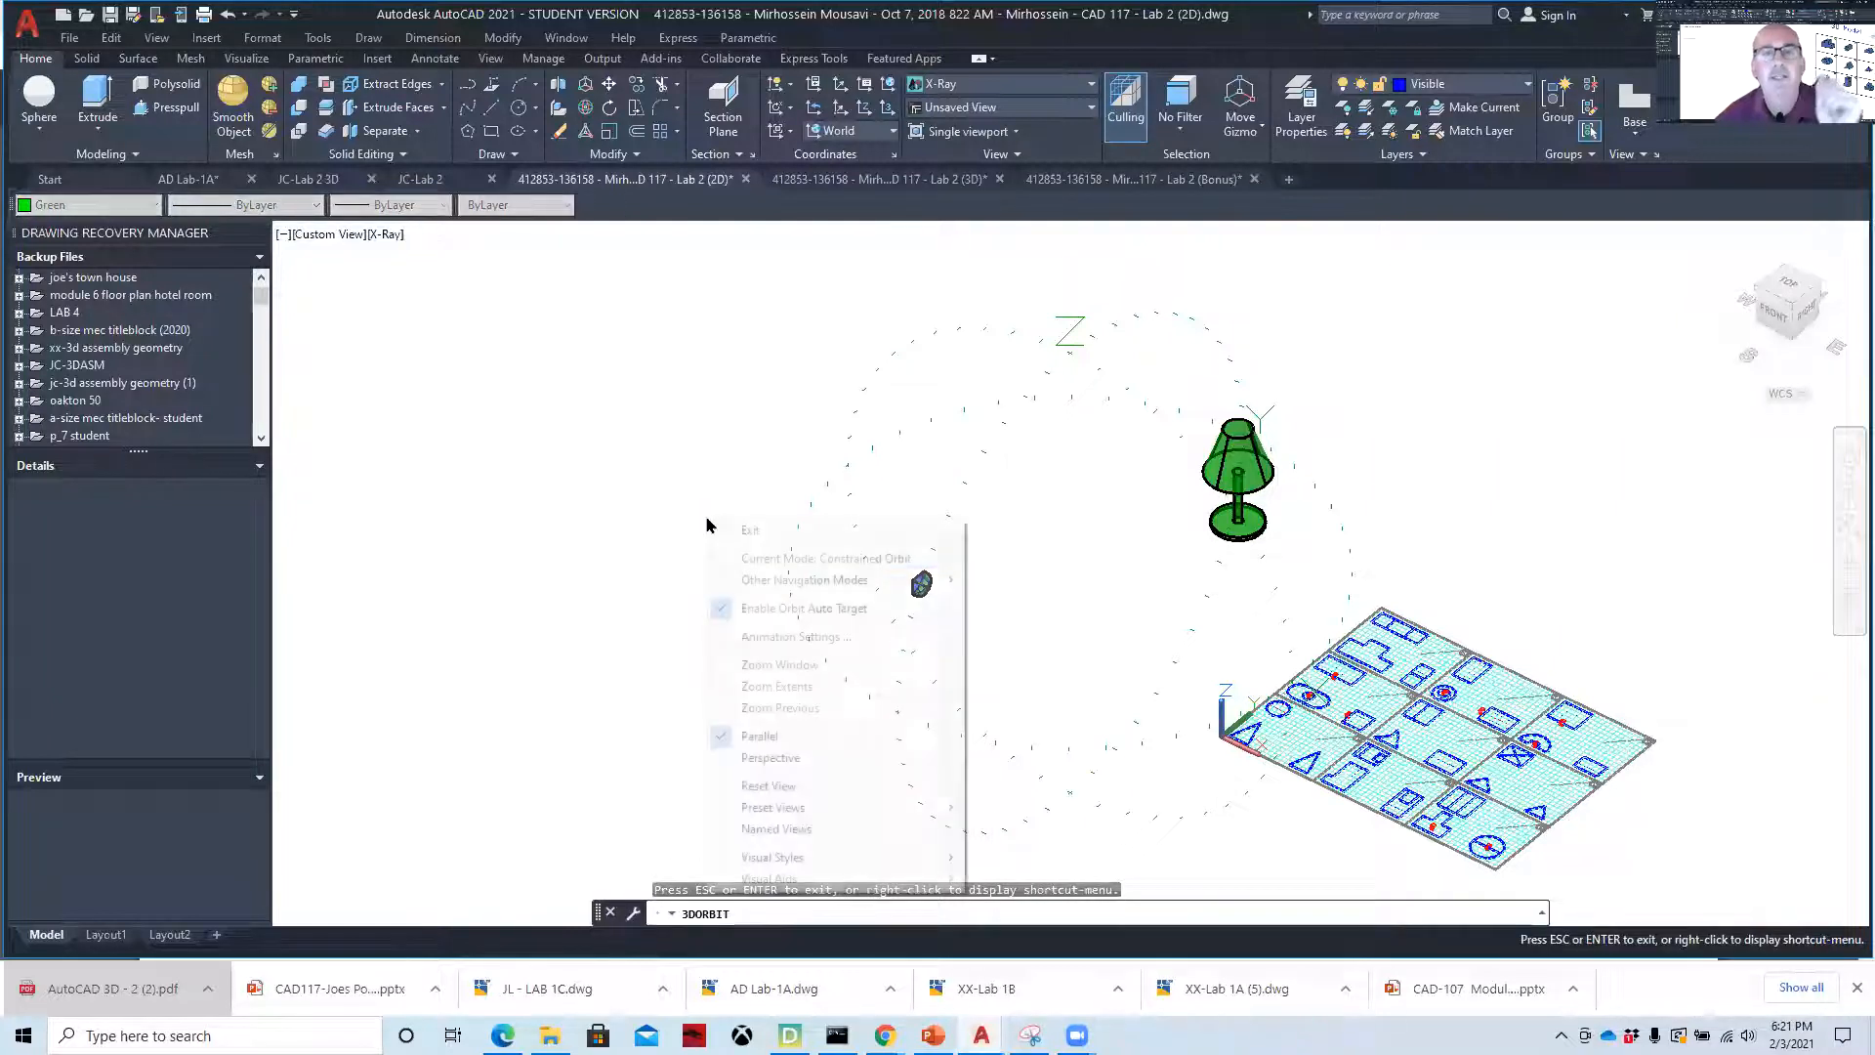
mouse_move(781, 878)
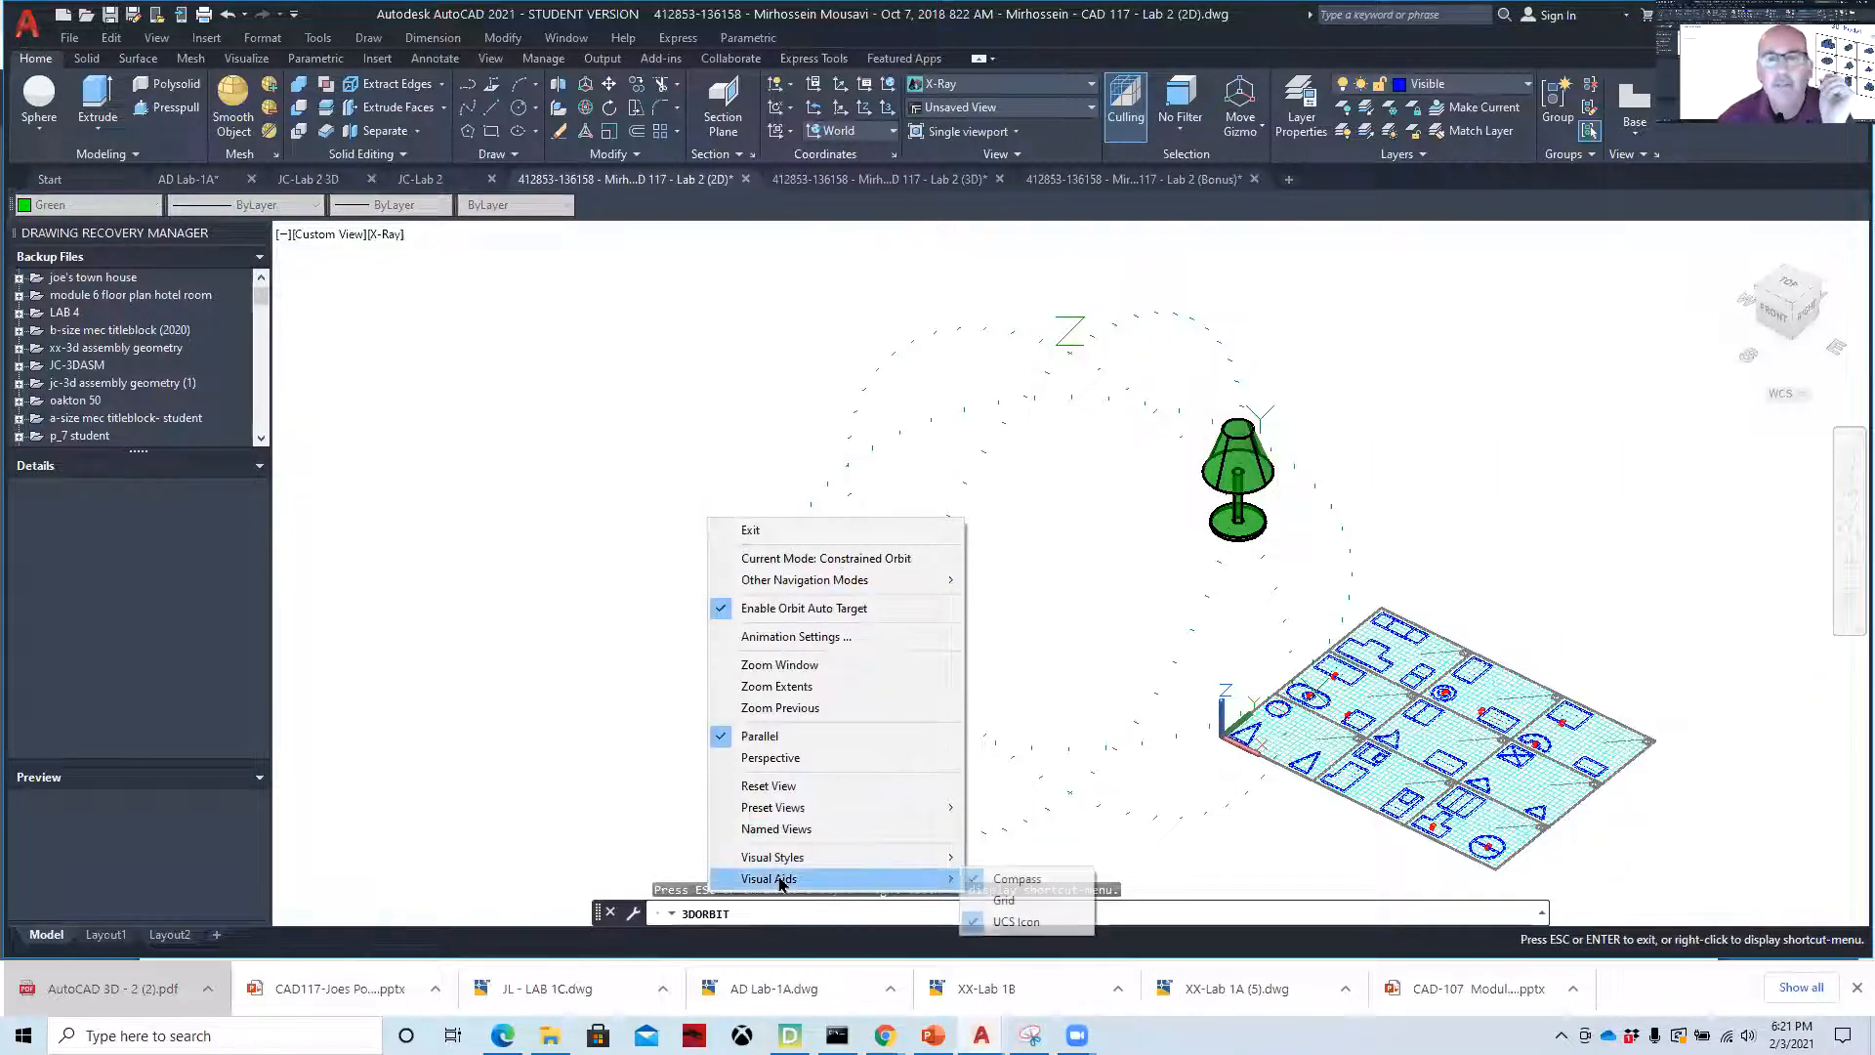
left_click(1016, 879)
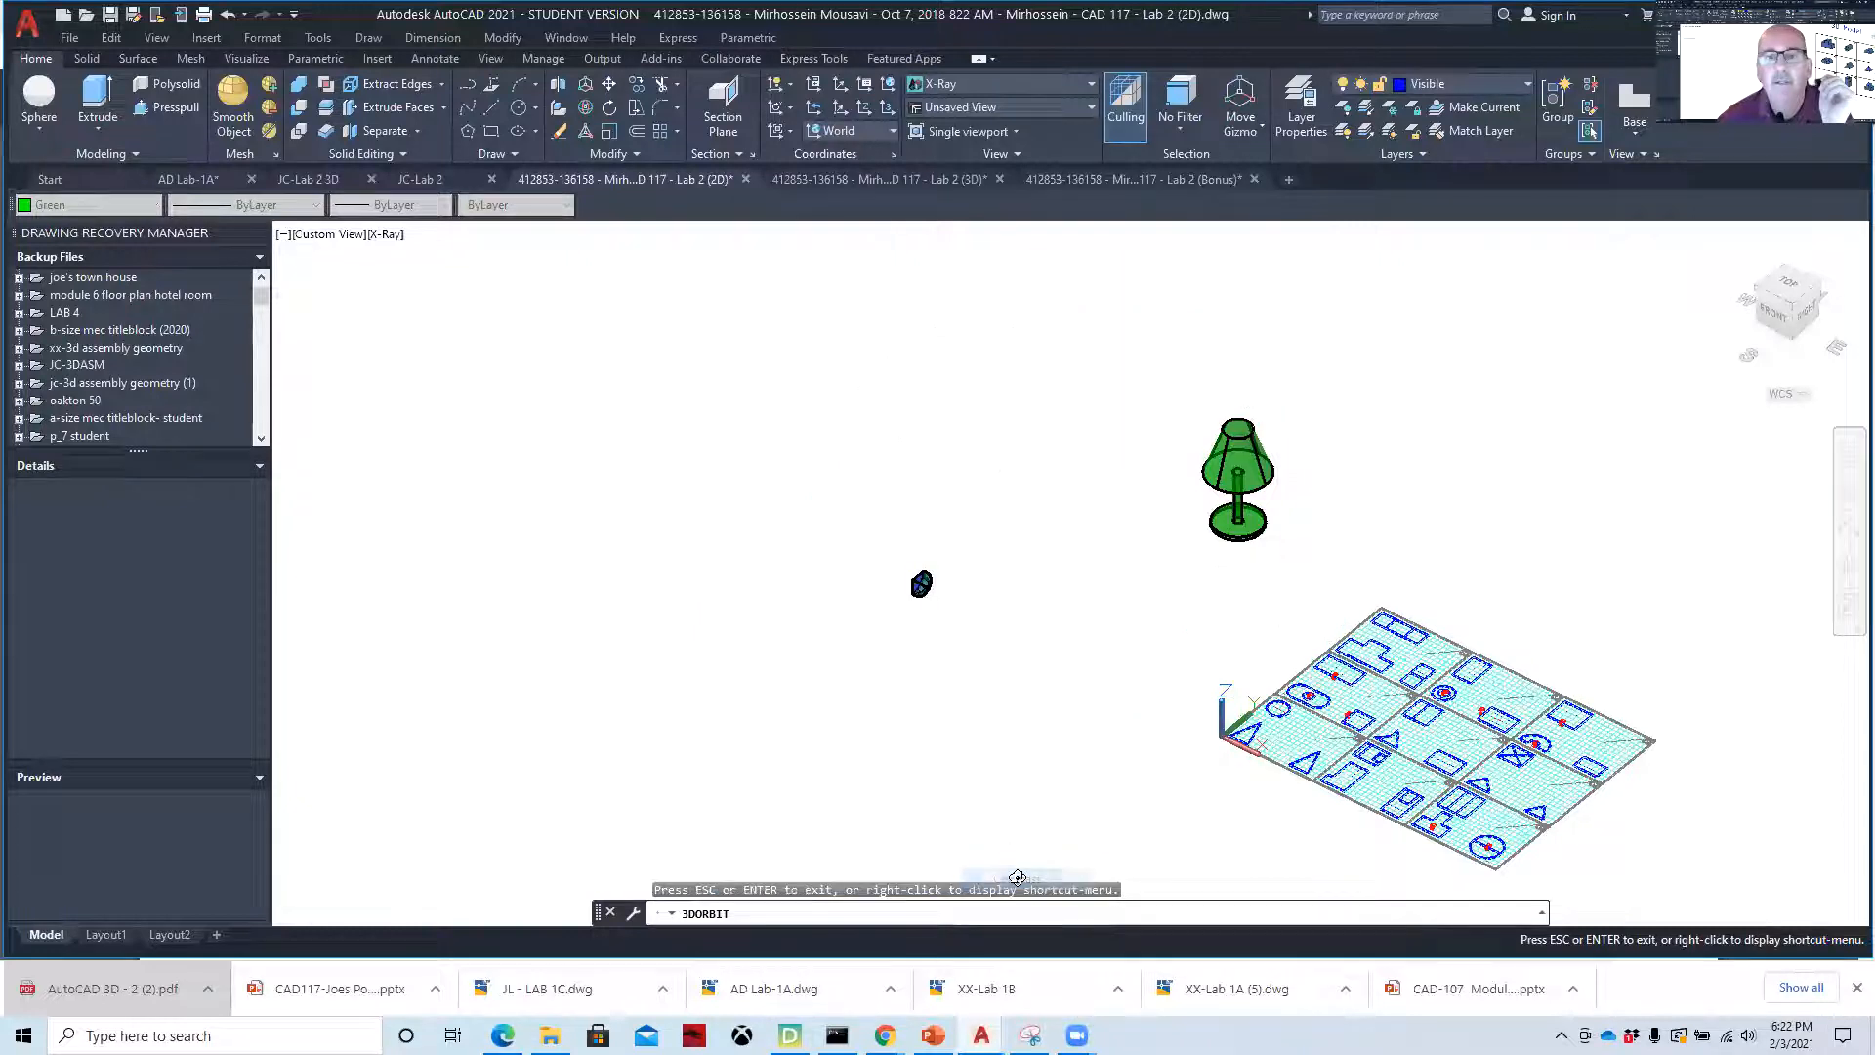
key("Escape")
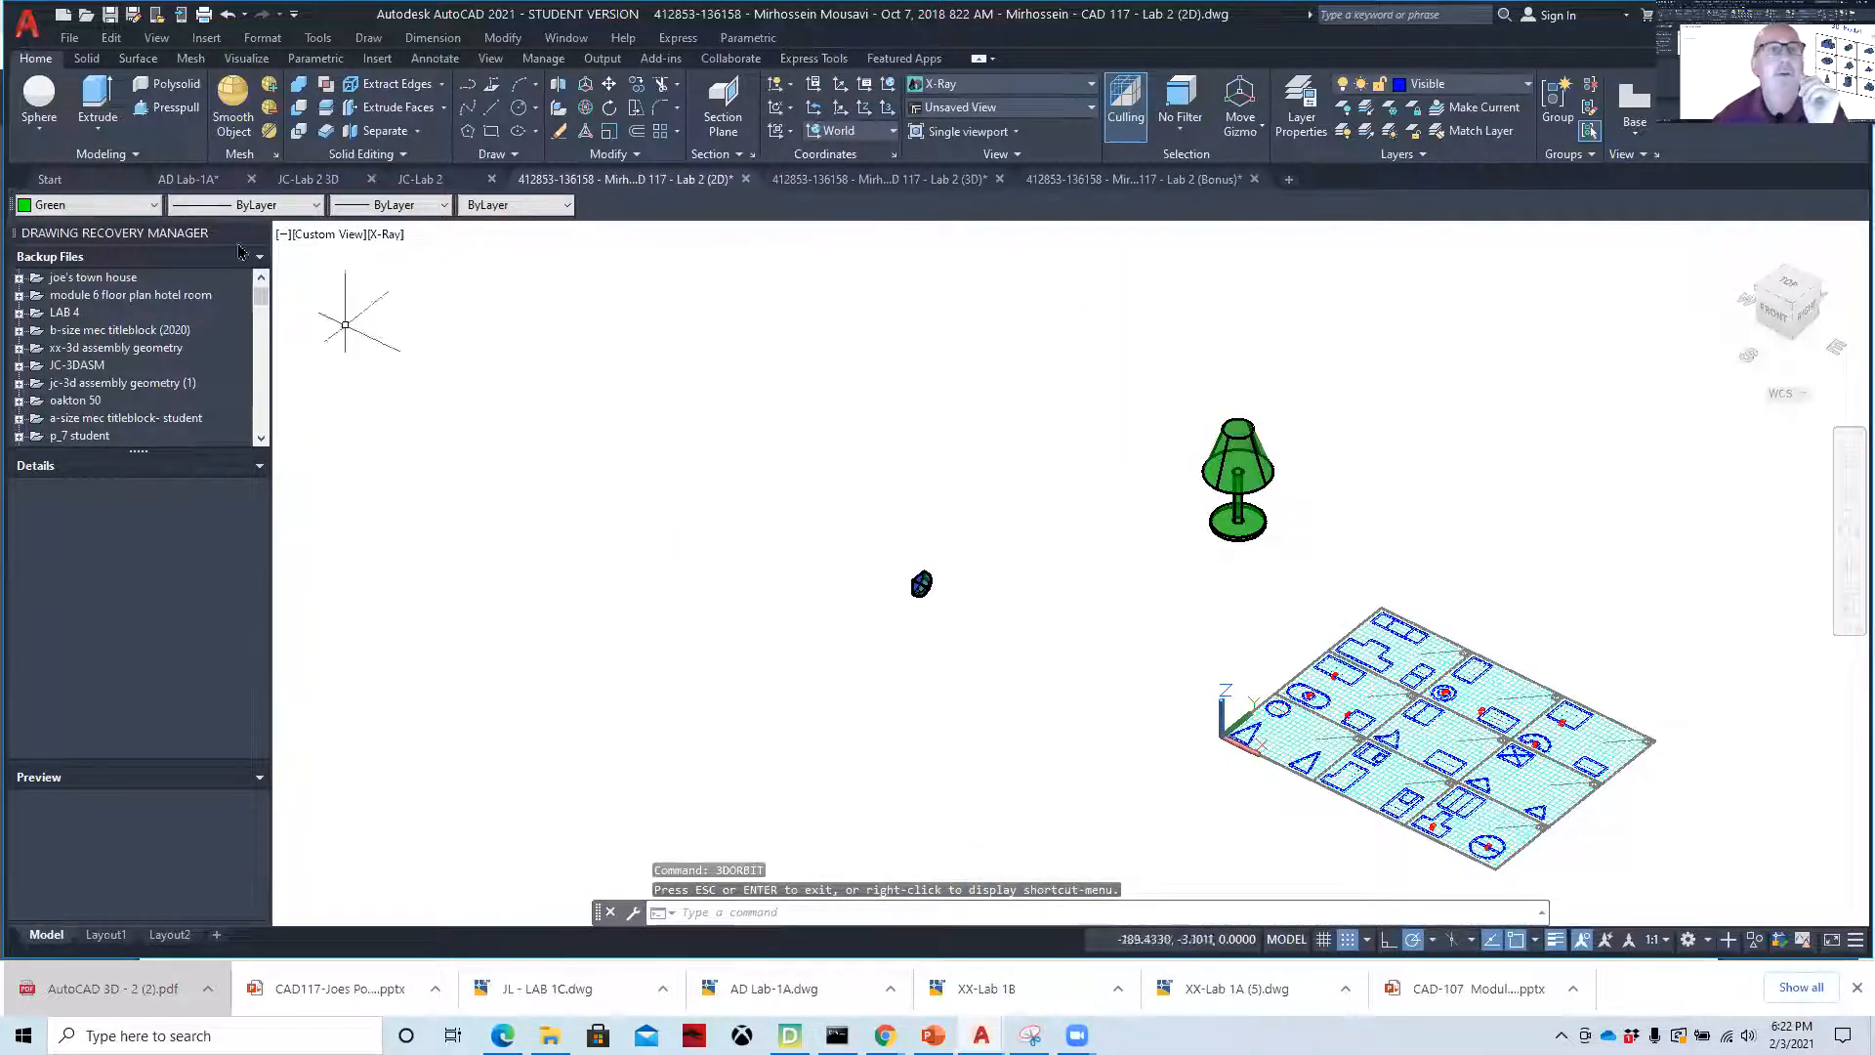
- Set the Top view and draw a rectangle in the empty area west of the lamp
left_click(335, 237)
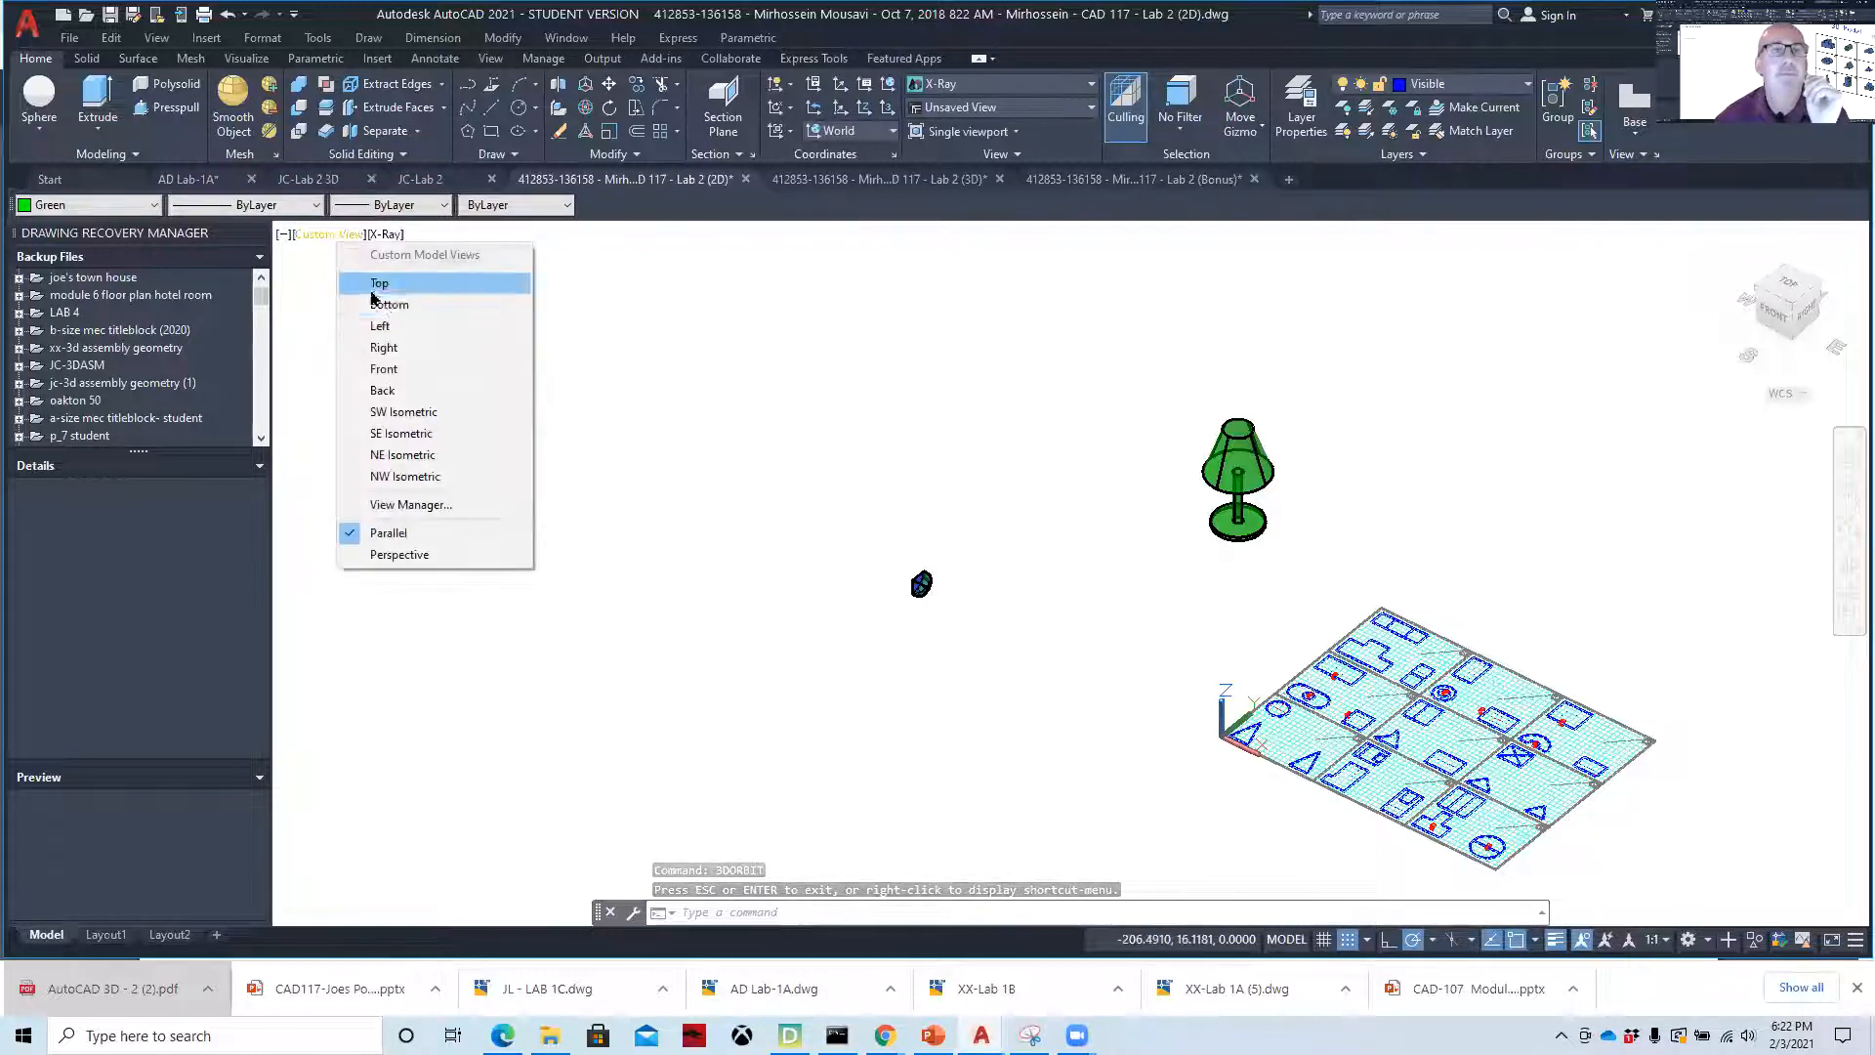
left_click(376, 283)
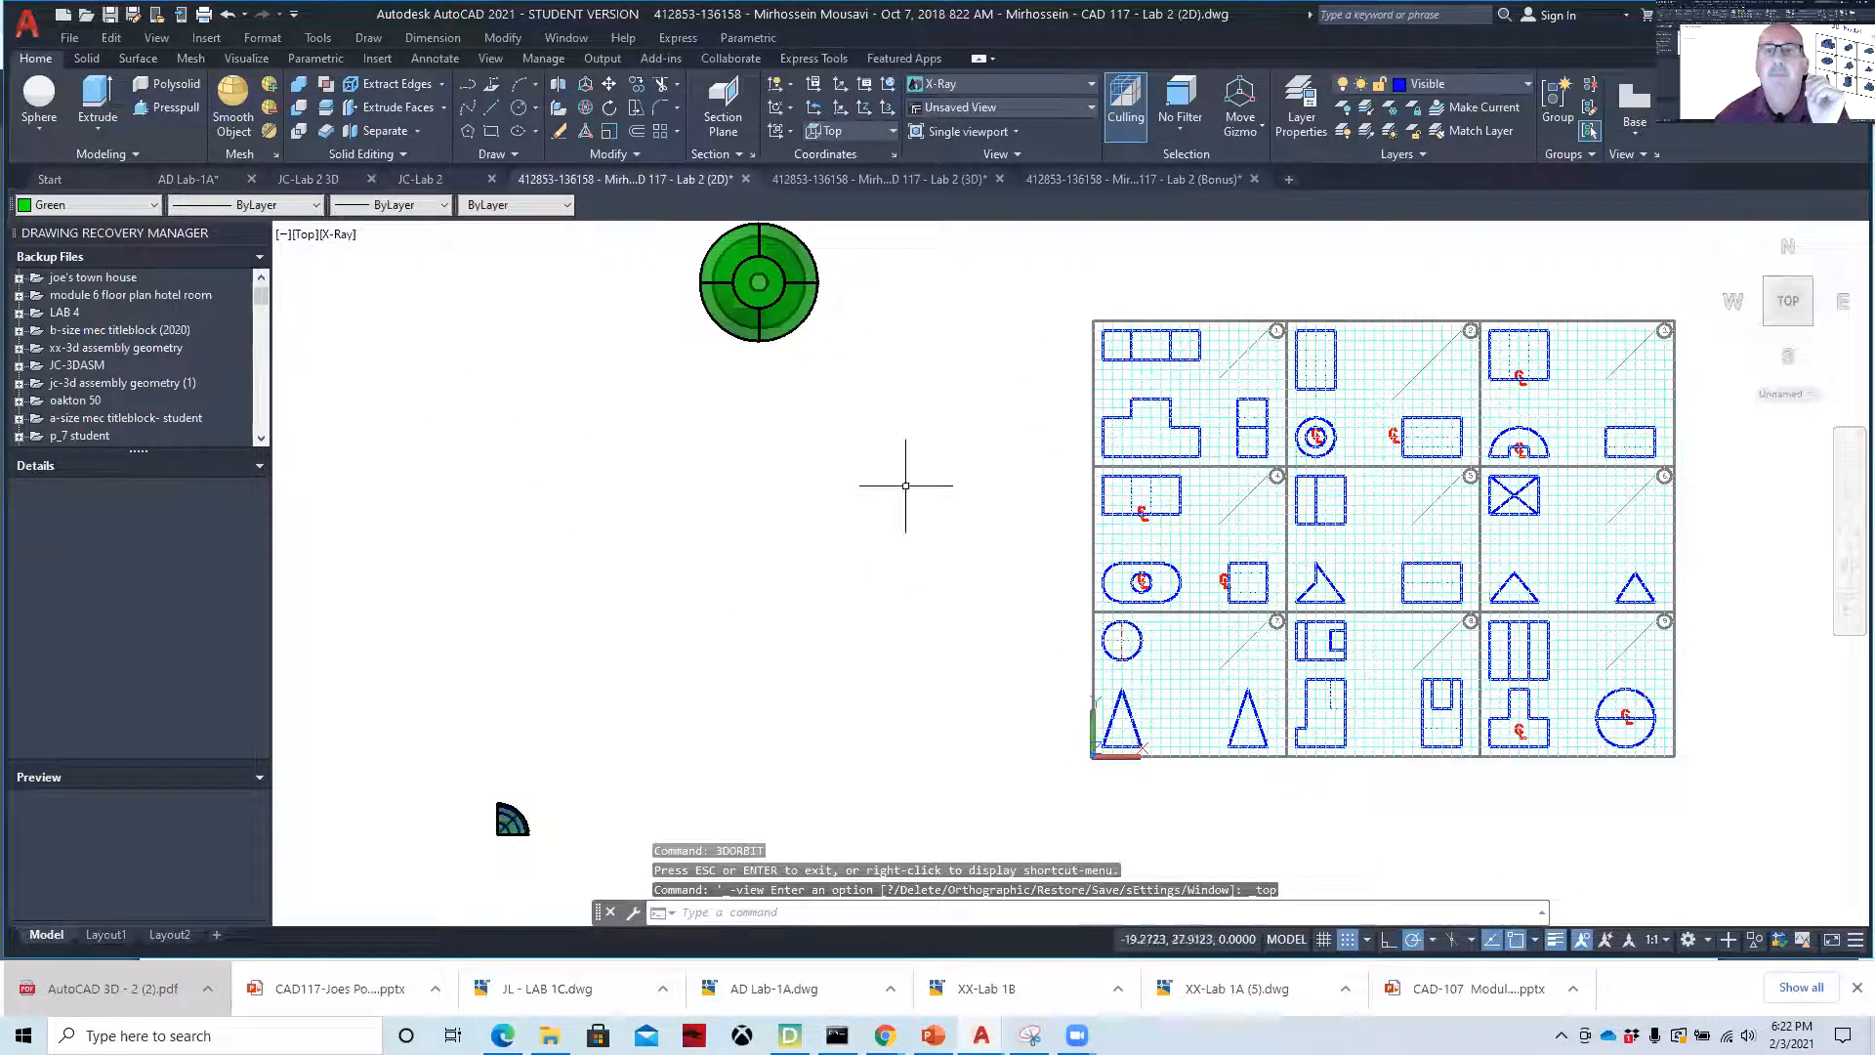
middle_click_drag(616, 589, 1123, 567)
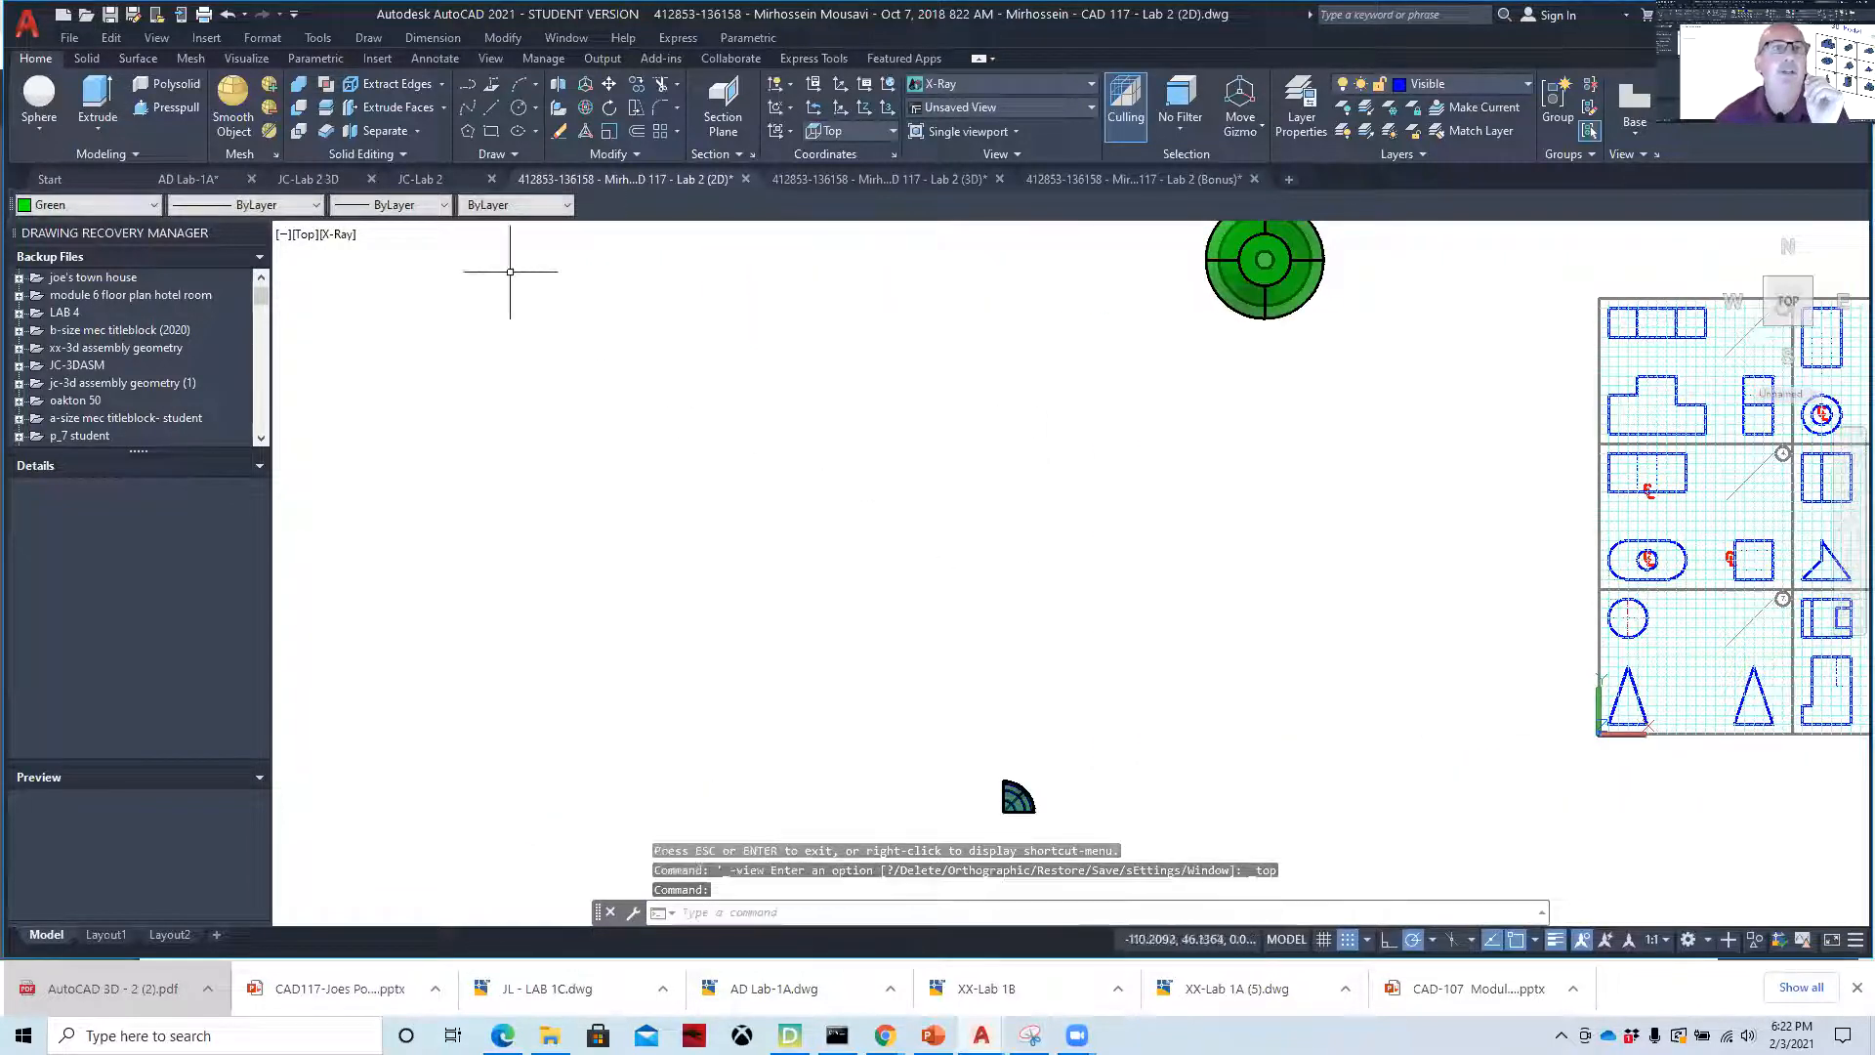
left_click(492, 131)
left_click(577, 419)
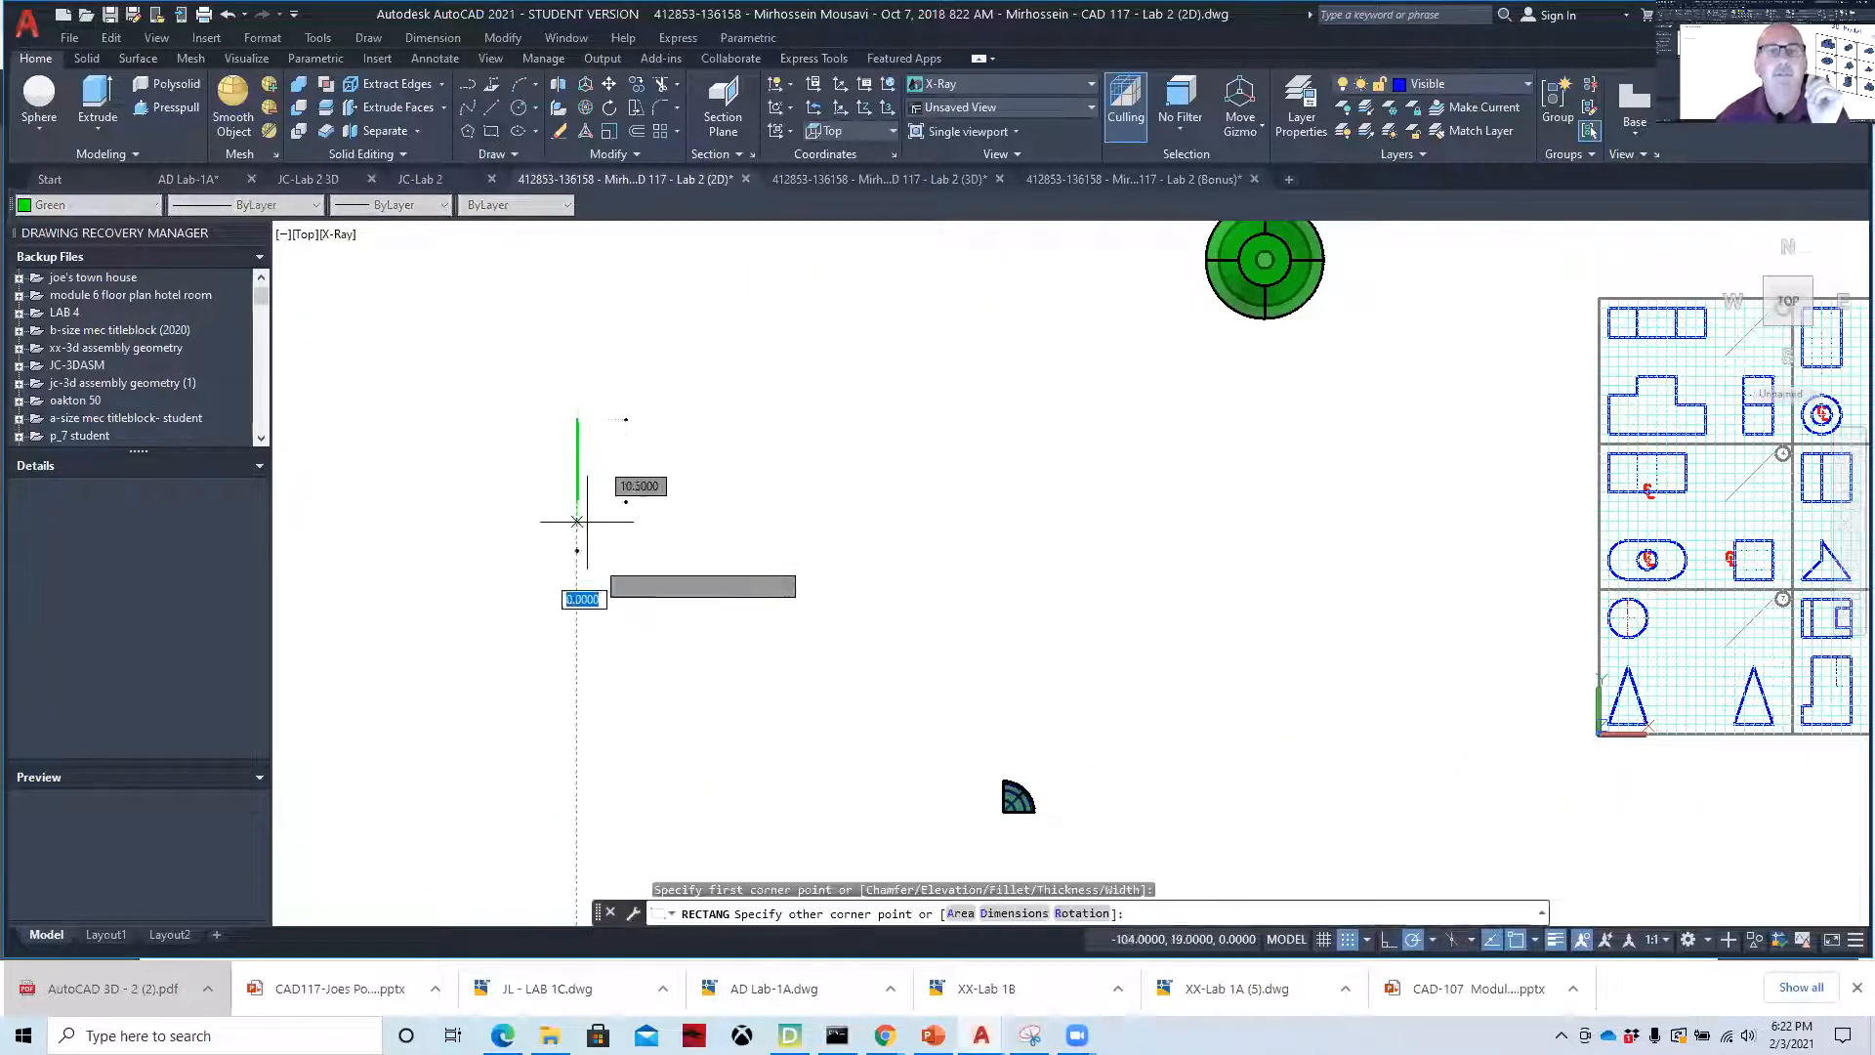
left_click(801, 579)
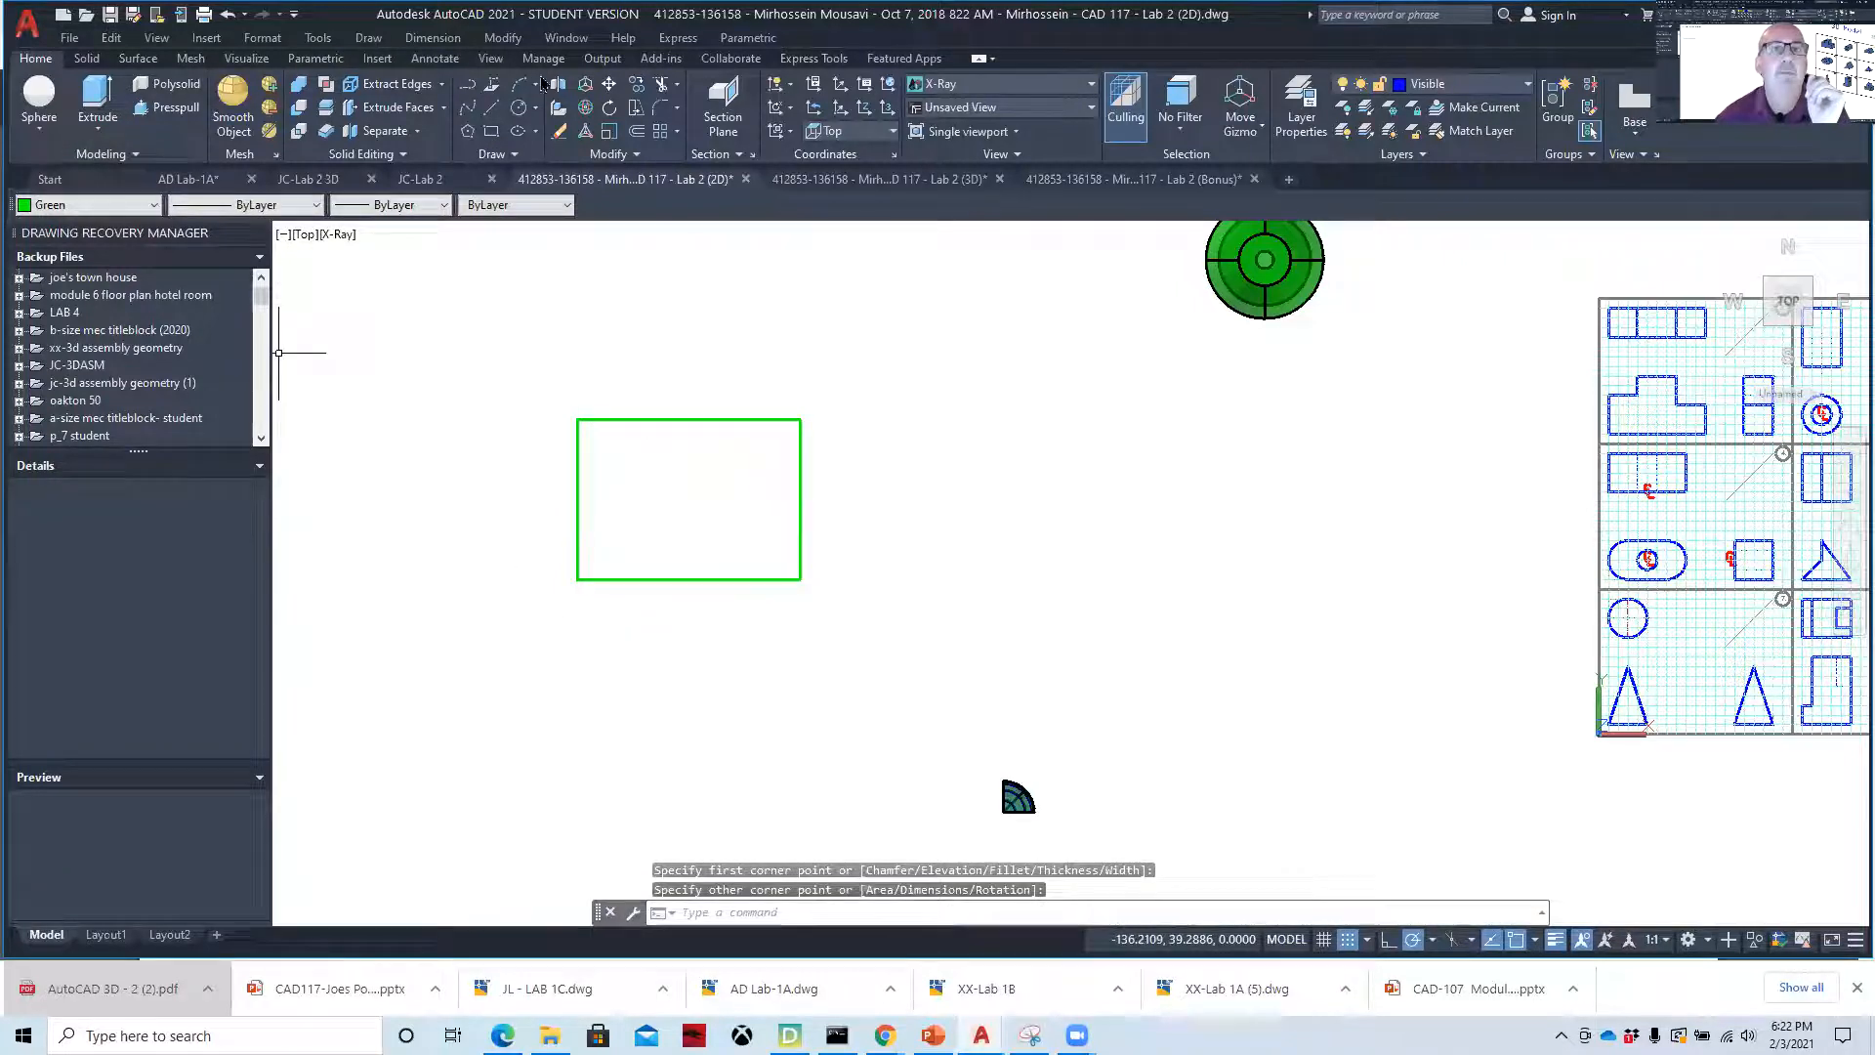
- Draw two circles of radius 2, one above the other, inside the rectangle near its west edge
left_click(519, 108)
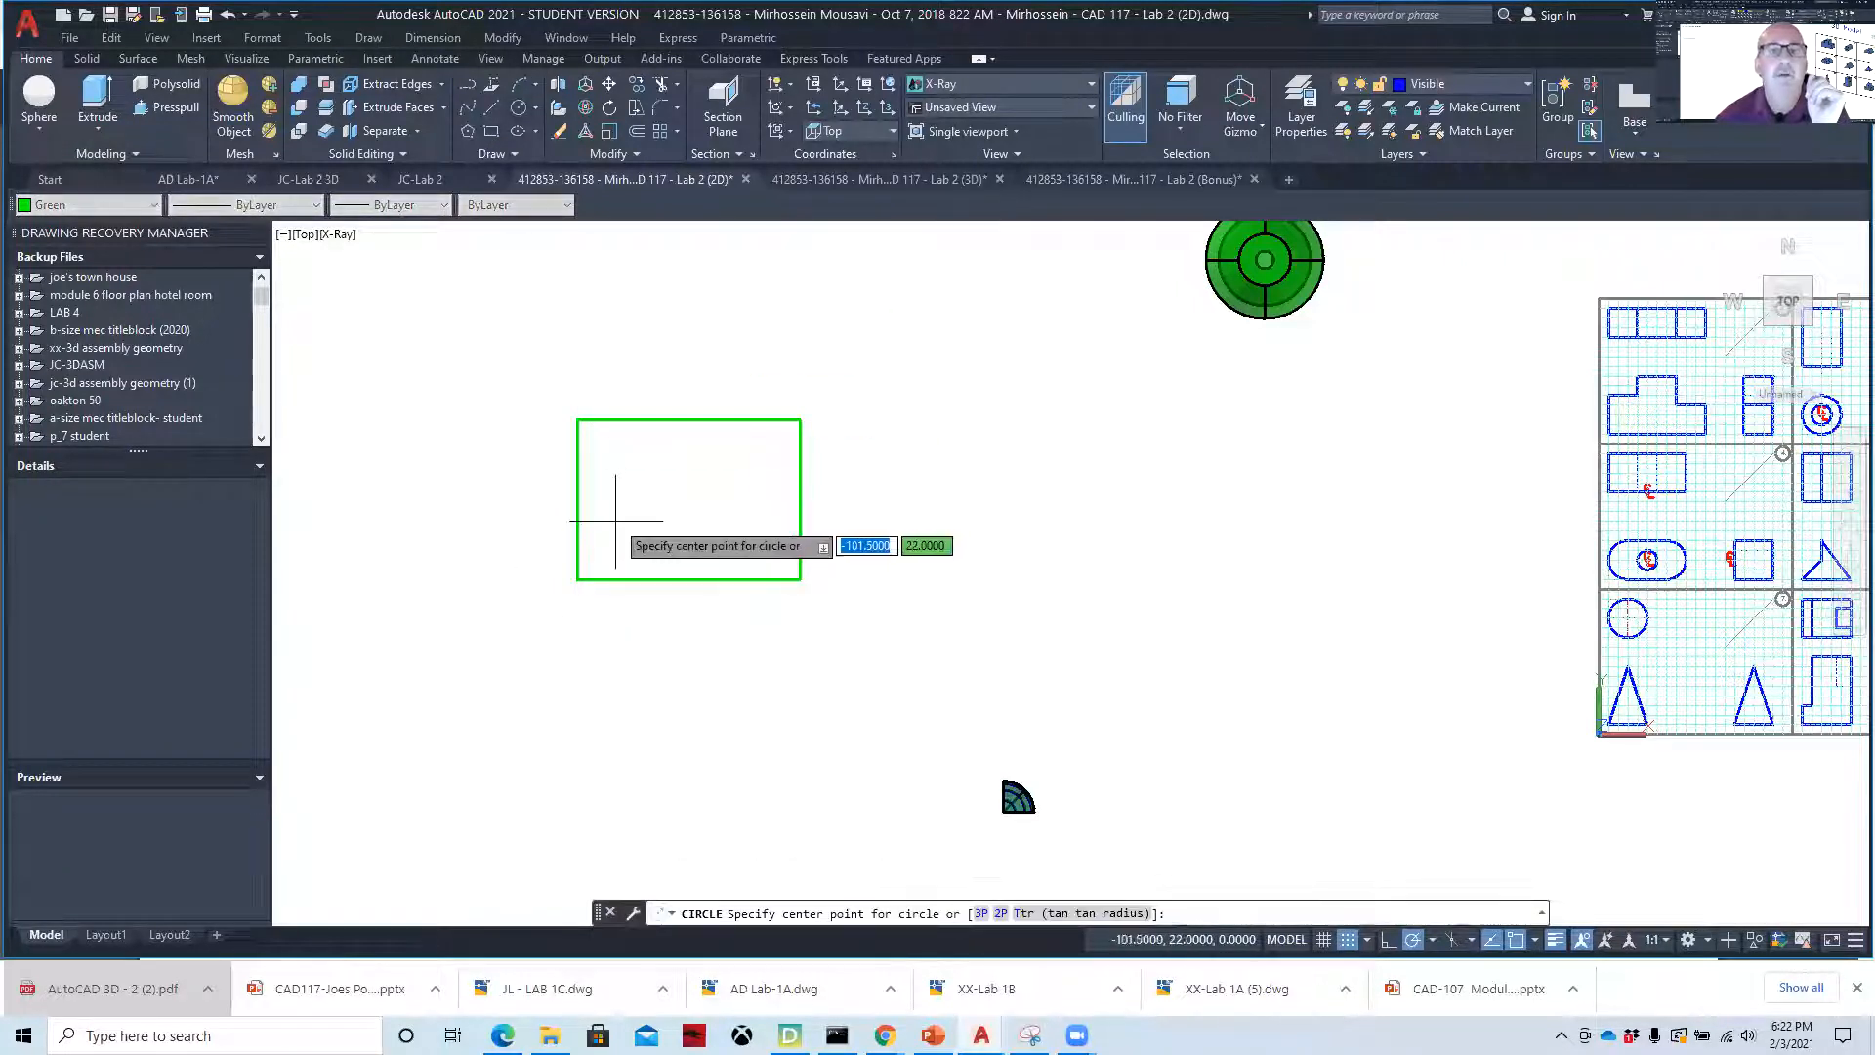
left_click(615, 463)
left_click(634, 461)
right_click(625, 514)
left_click(649, 527)
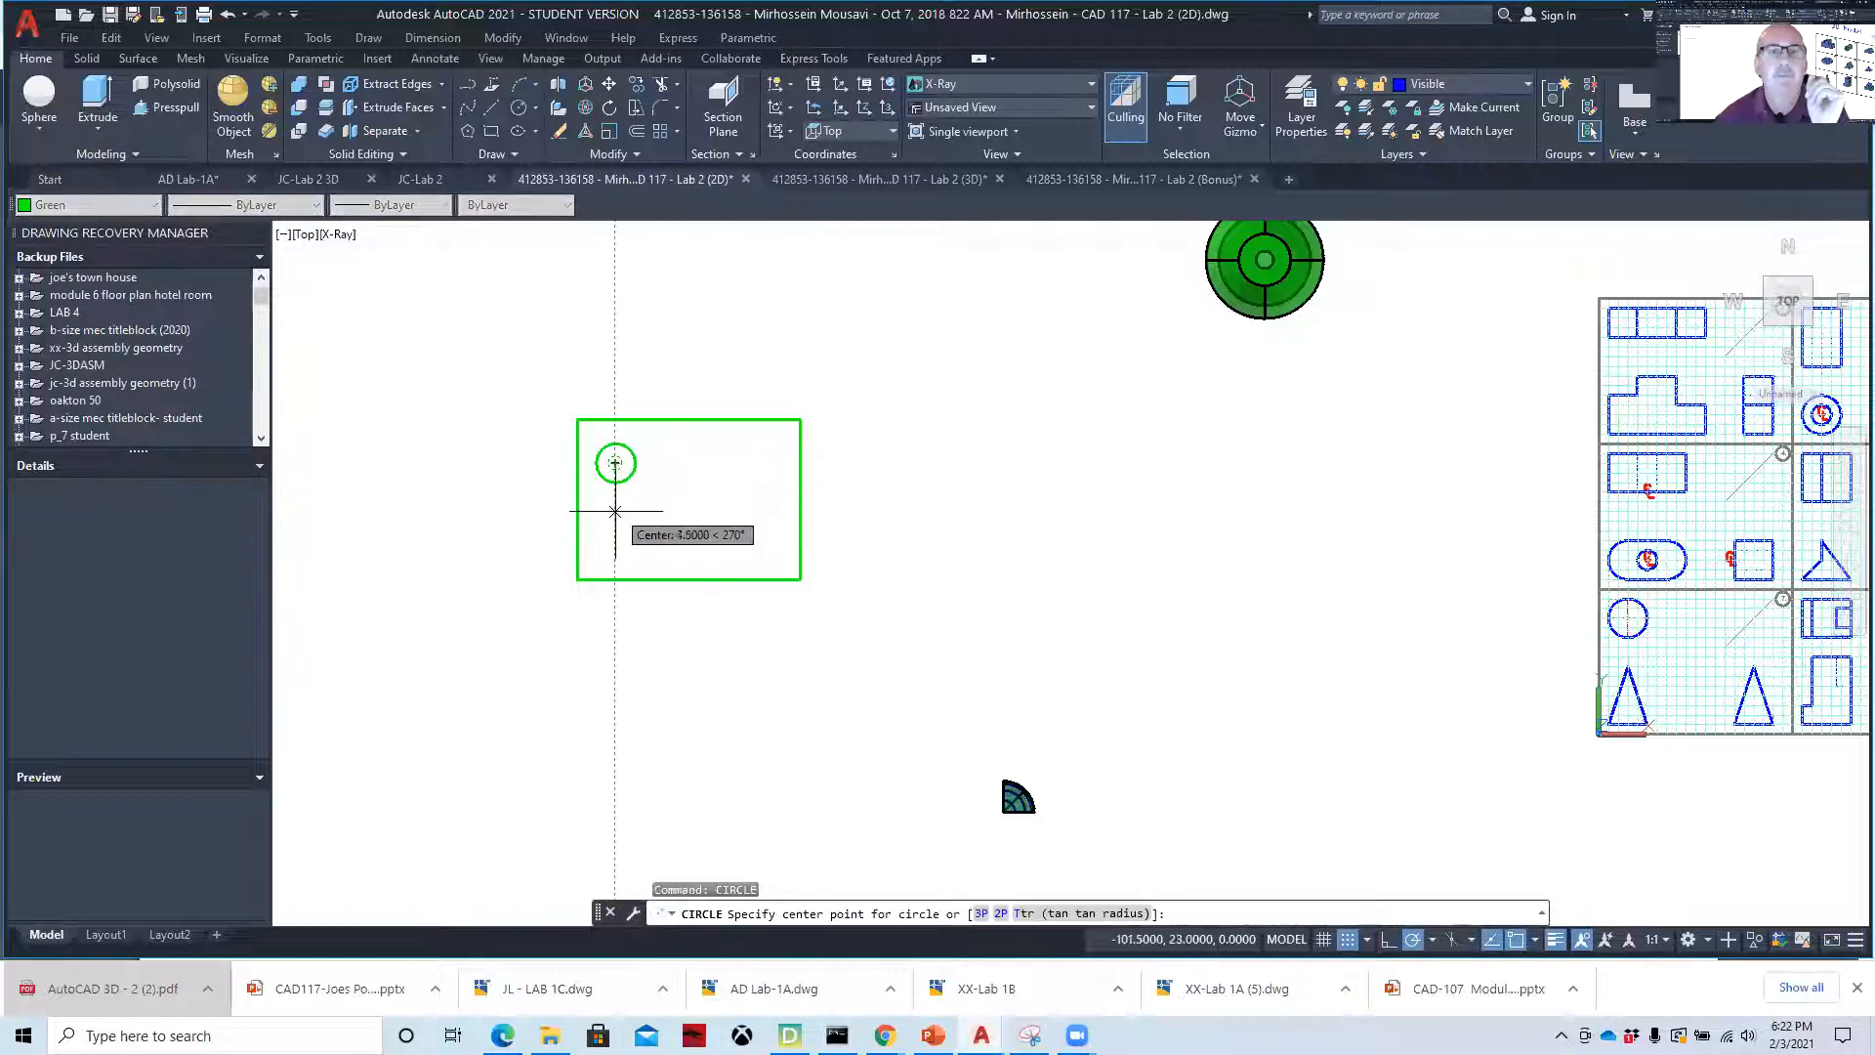
left_click(616, 544)
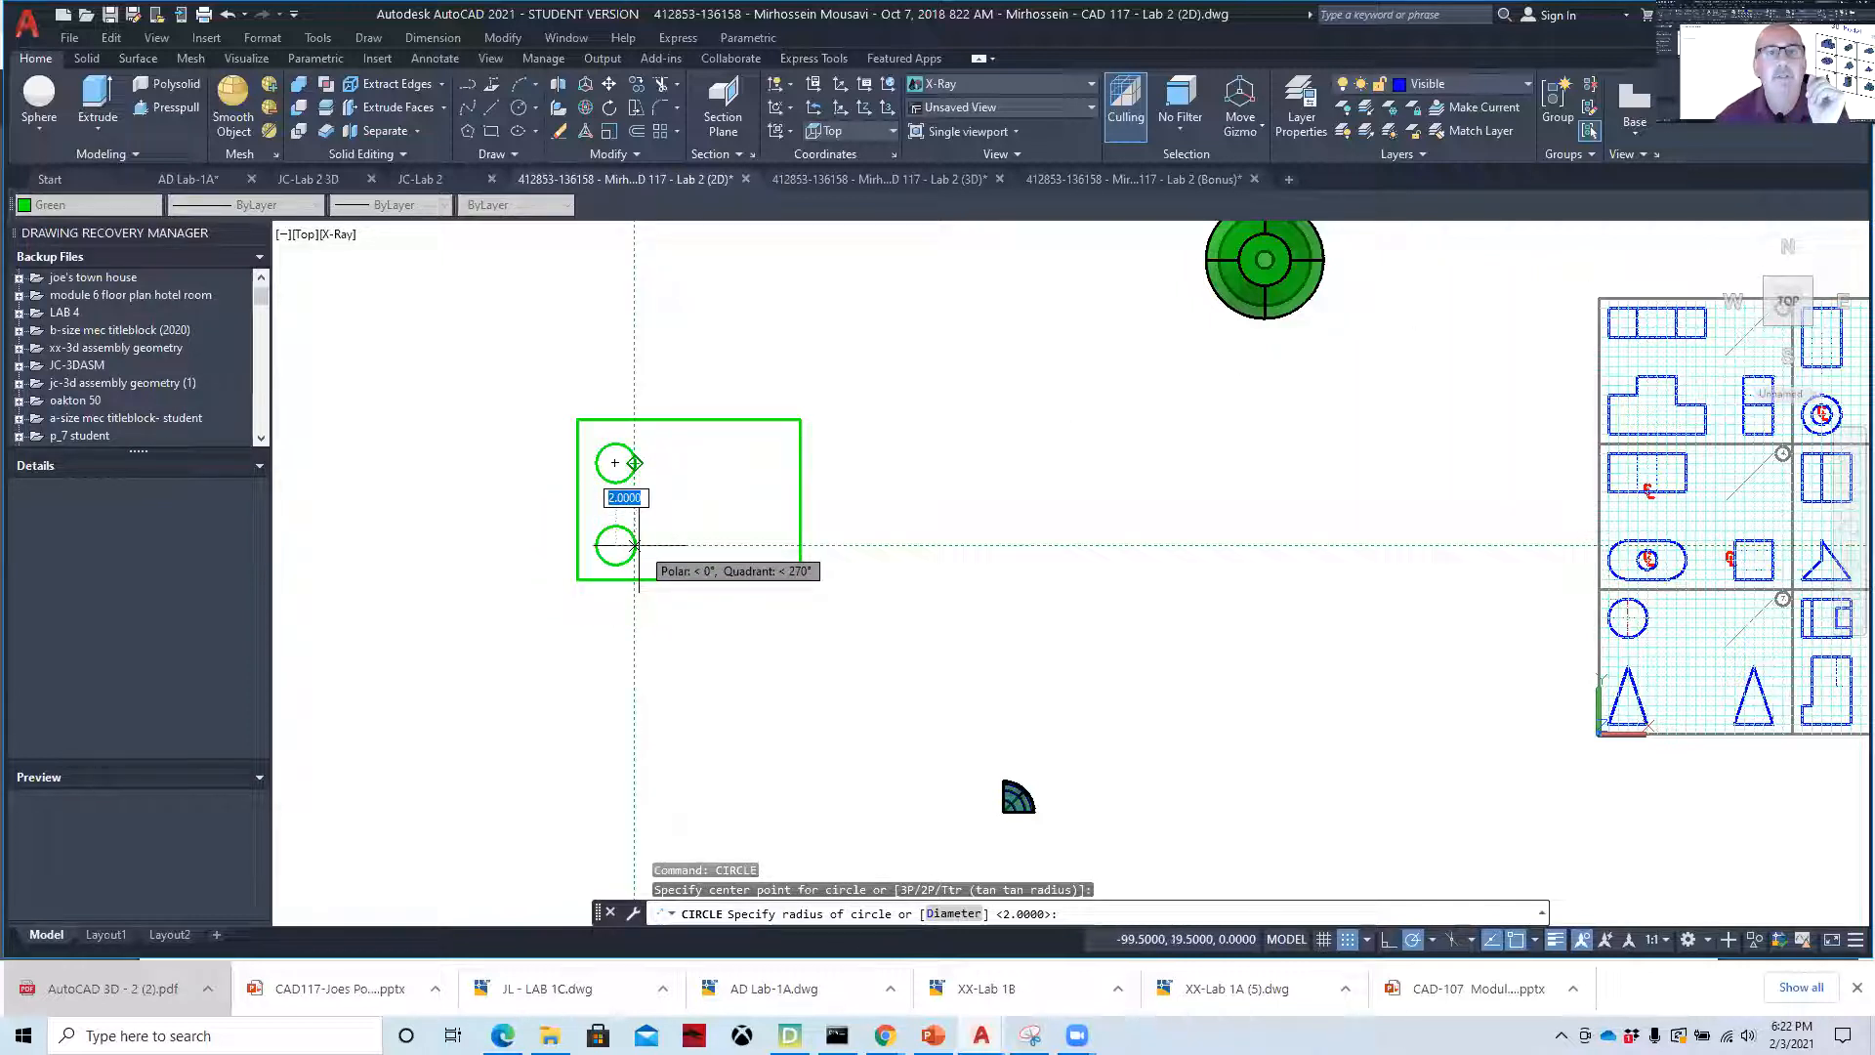
left_click(634, 544)
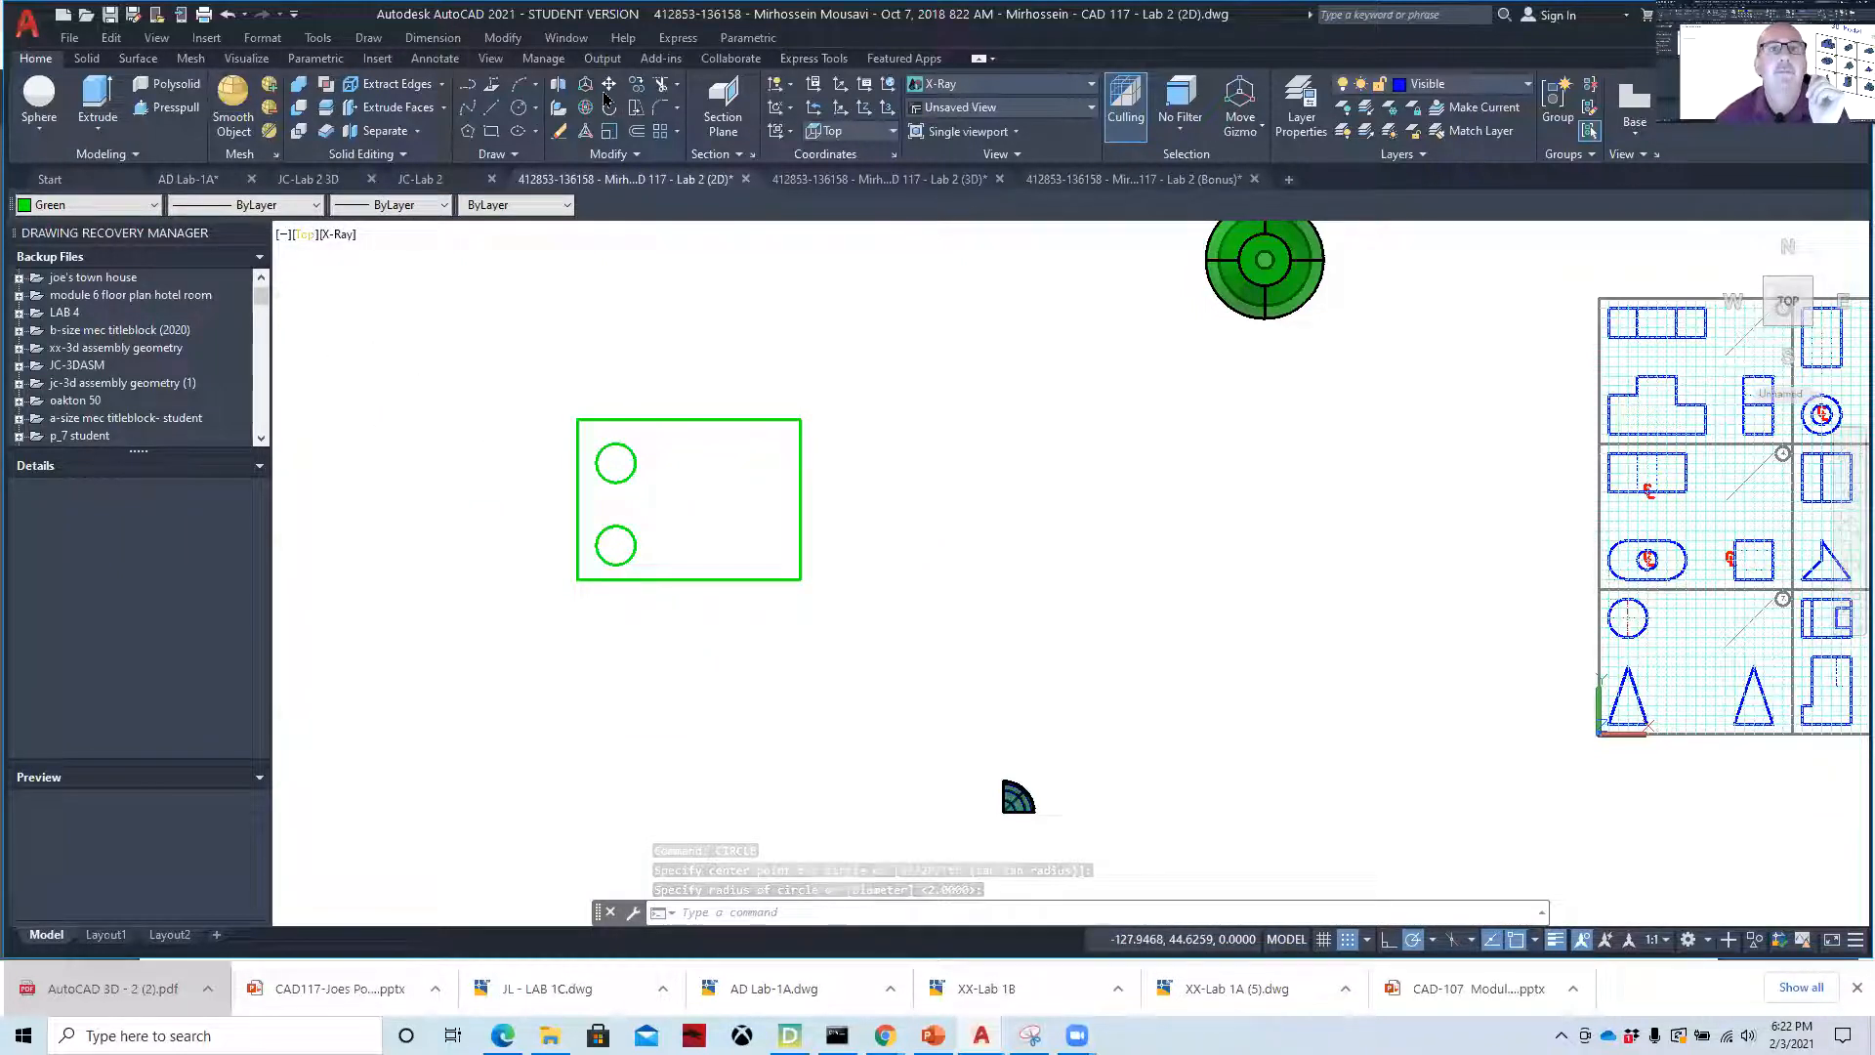
- Copy both circles across to the east side of the rectangle, level with the originals
left_click(557, 107)
left_click(665, 430)
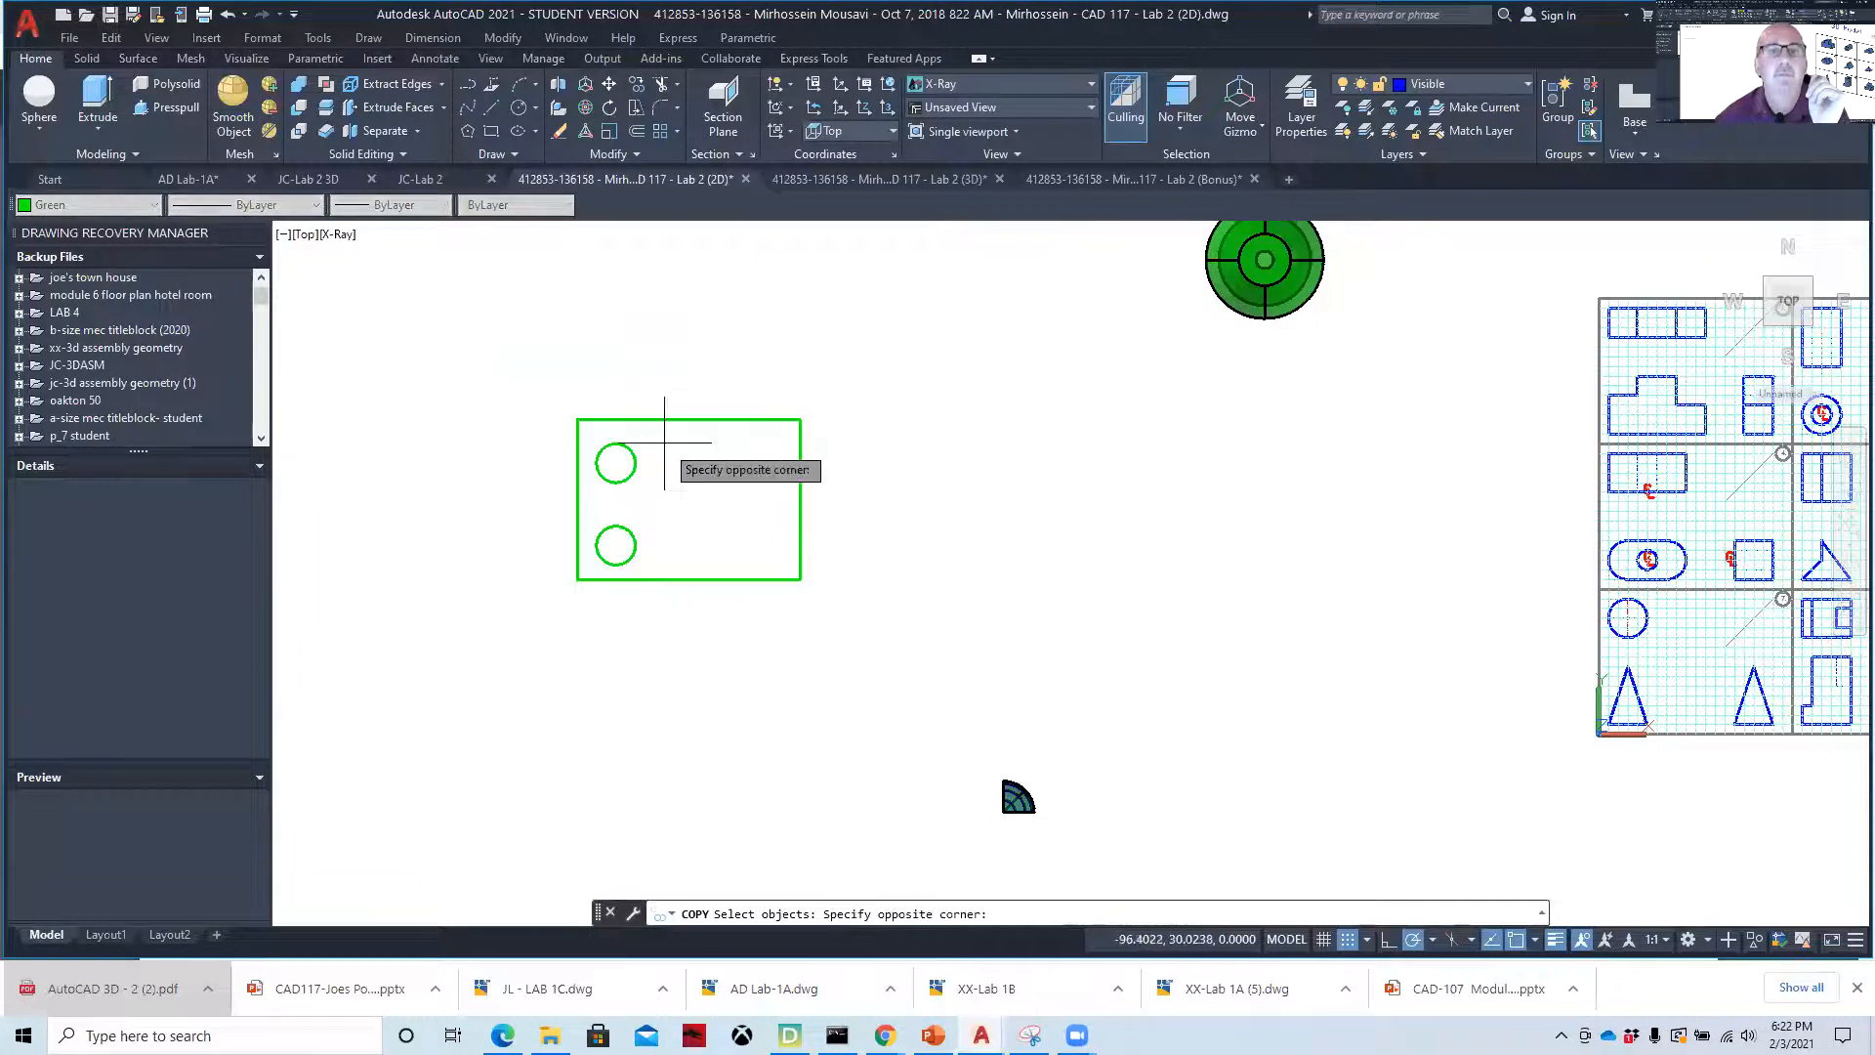
left_click(573, 590)
key("Return")
left_click(636, 506)
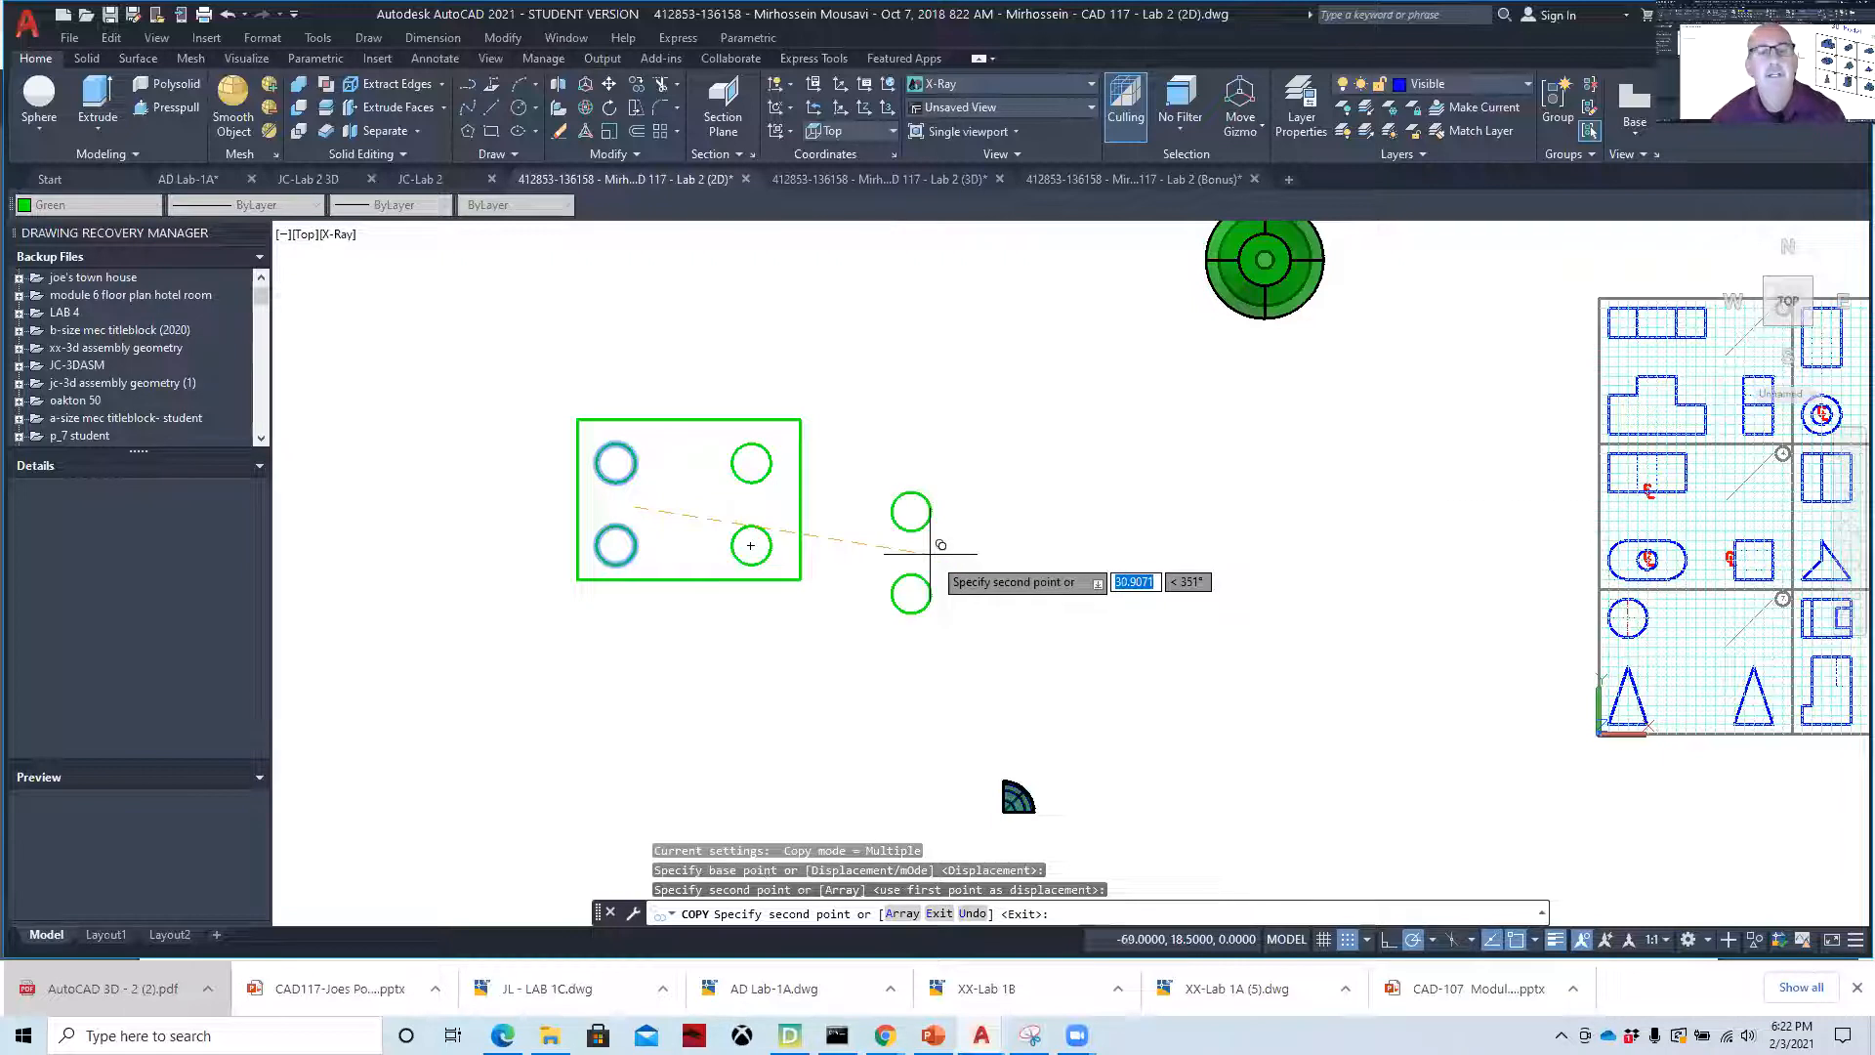
key("Escape")
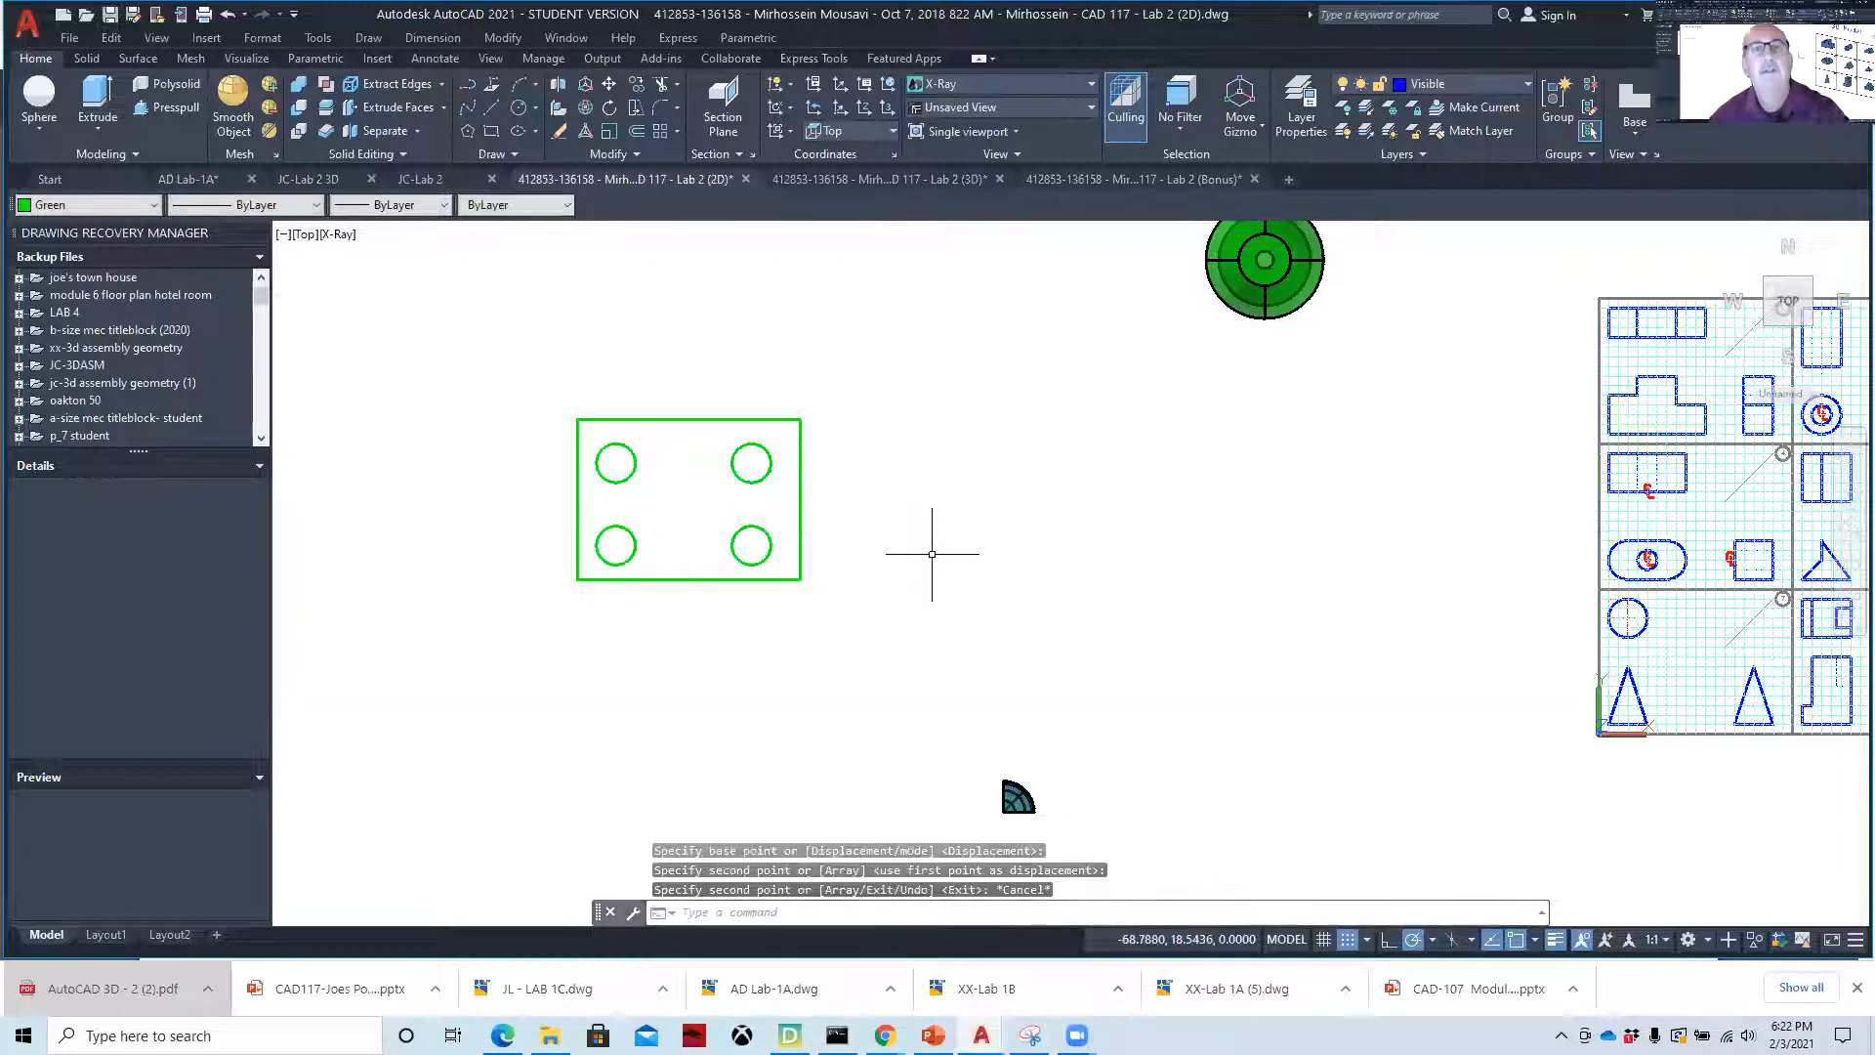
- Set the SE Isometric view and frame the rectangle with its four circles
left_click(304, 237)
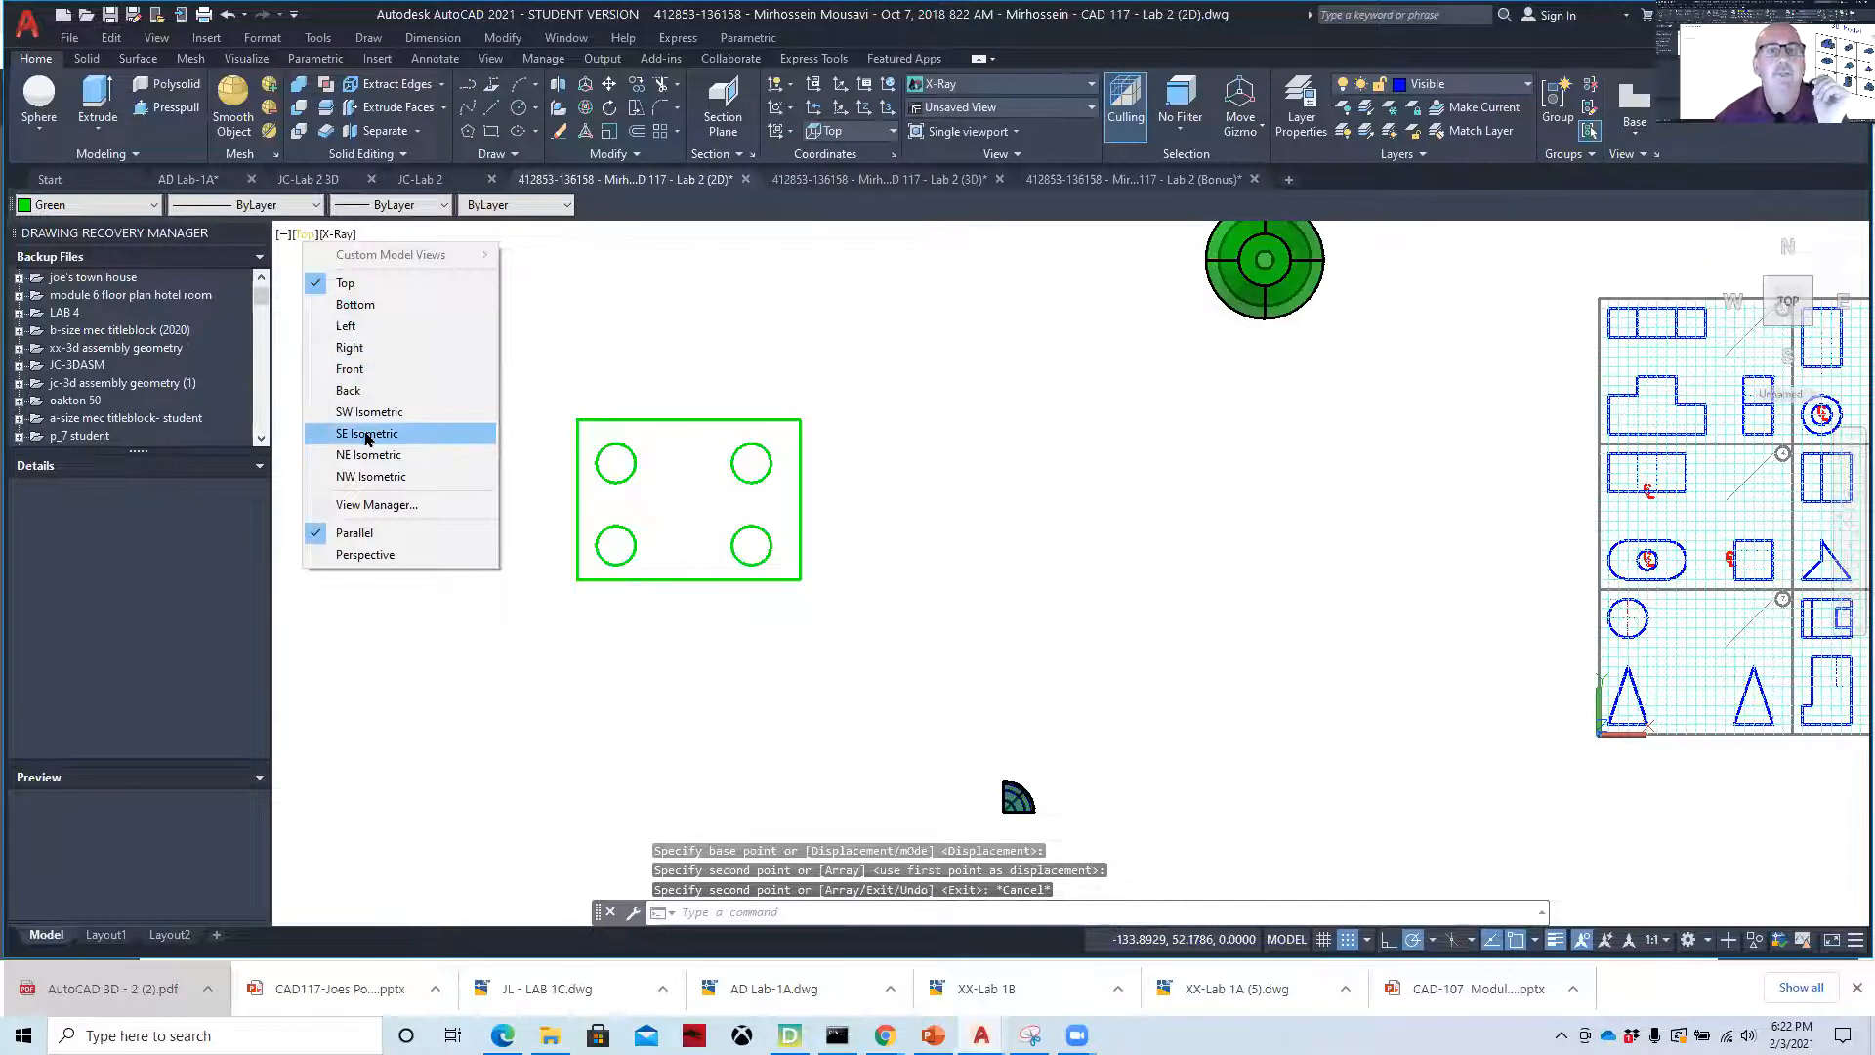
left_click(367, 433)
middle_click_drag(661, 423, 706, 536)
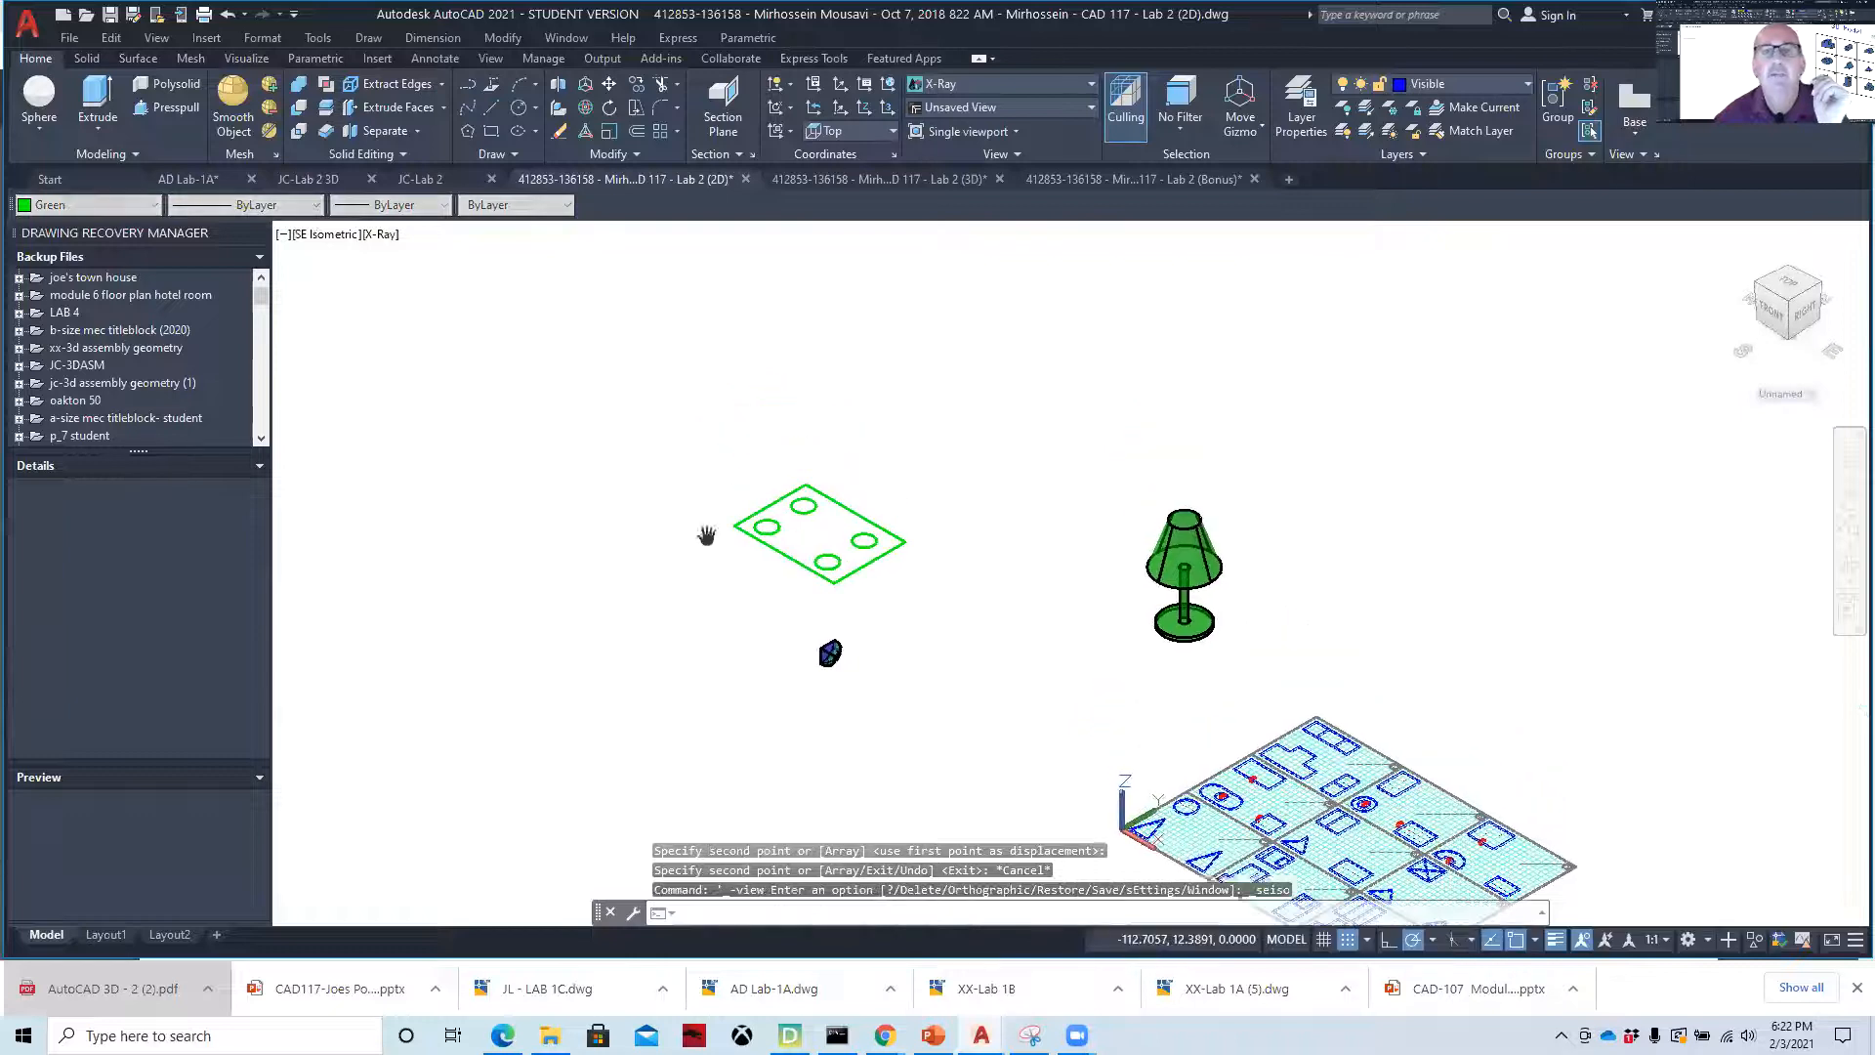
scroll(803, 498, "up", 5)
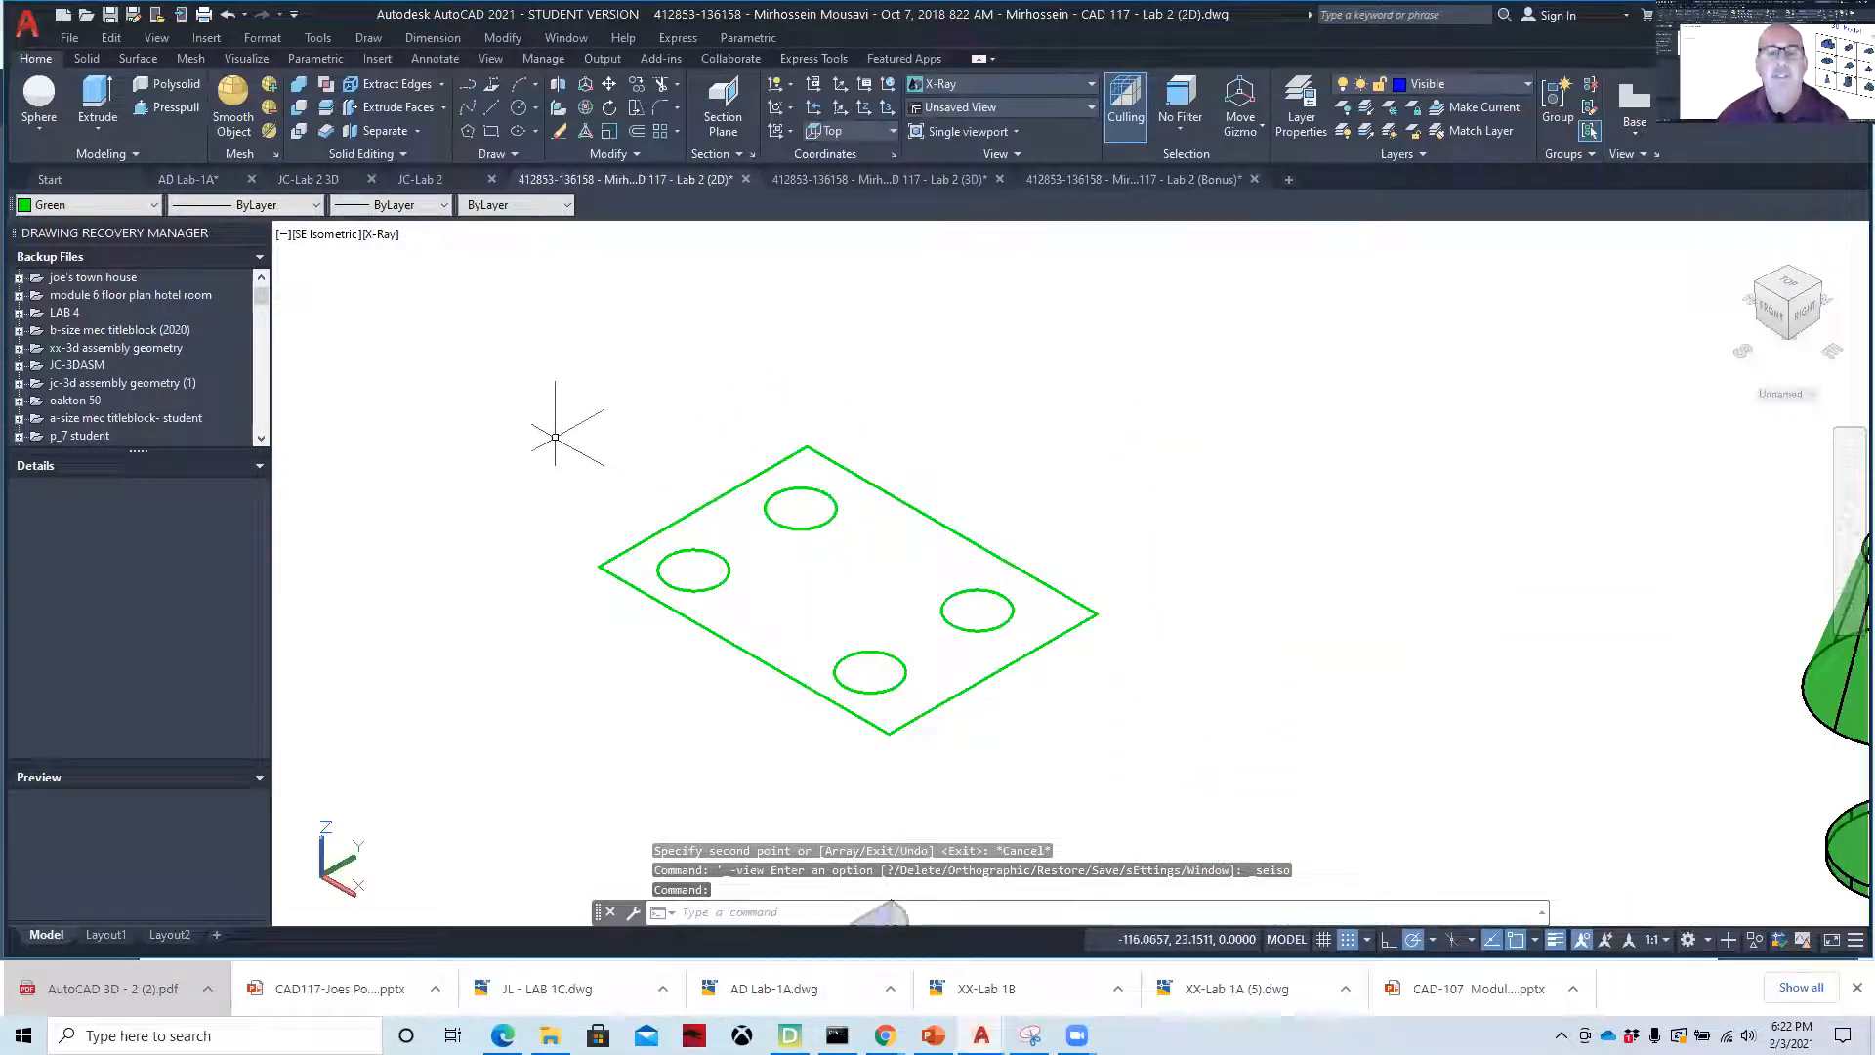
- Try extruding the closed rectangle upward as a solid, without committing a height
type("t")
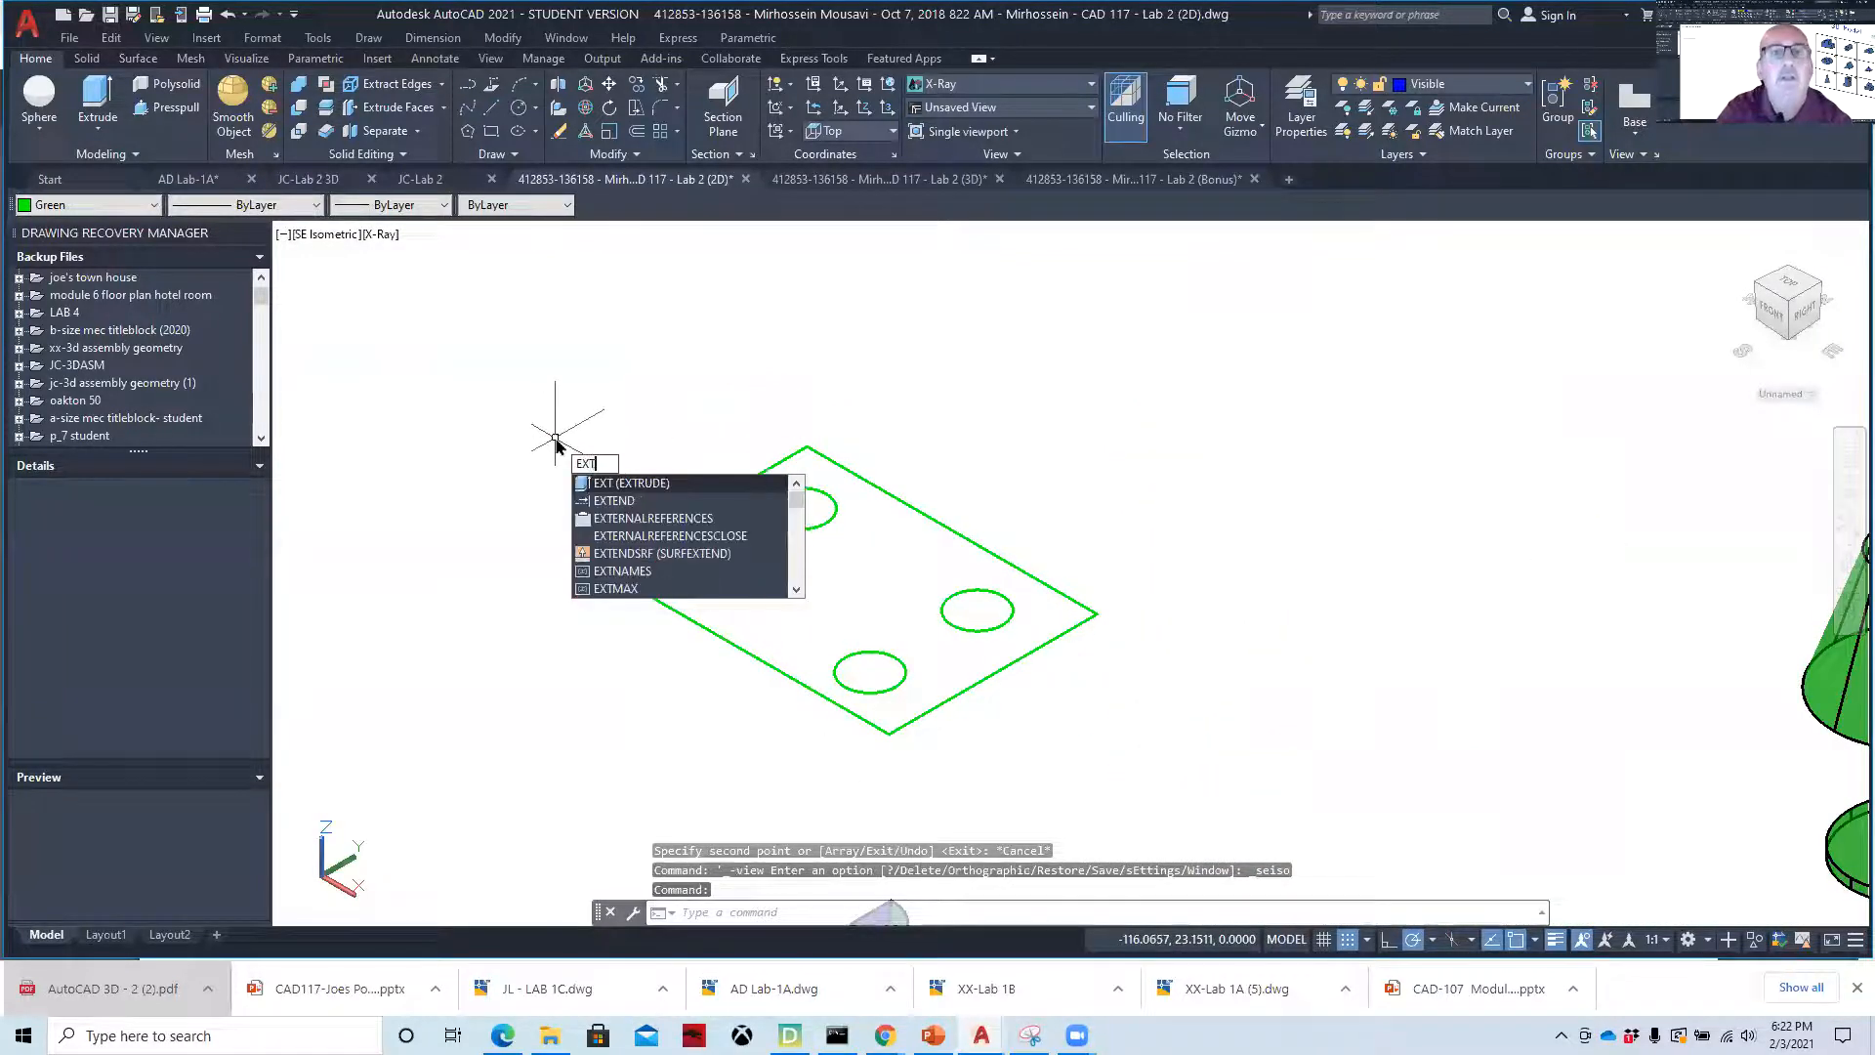
left_click(618, 482)
left_click(702, 505)
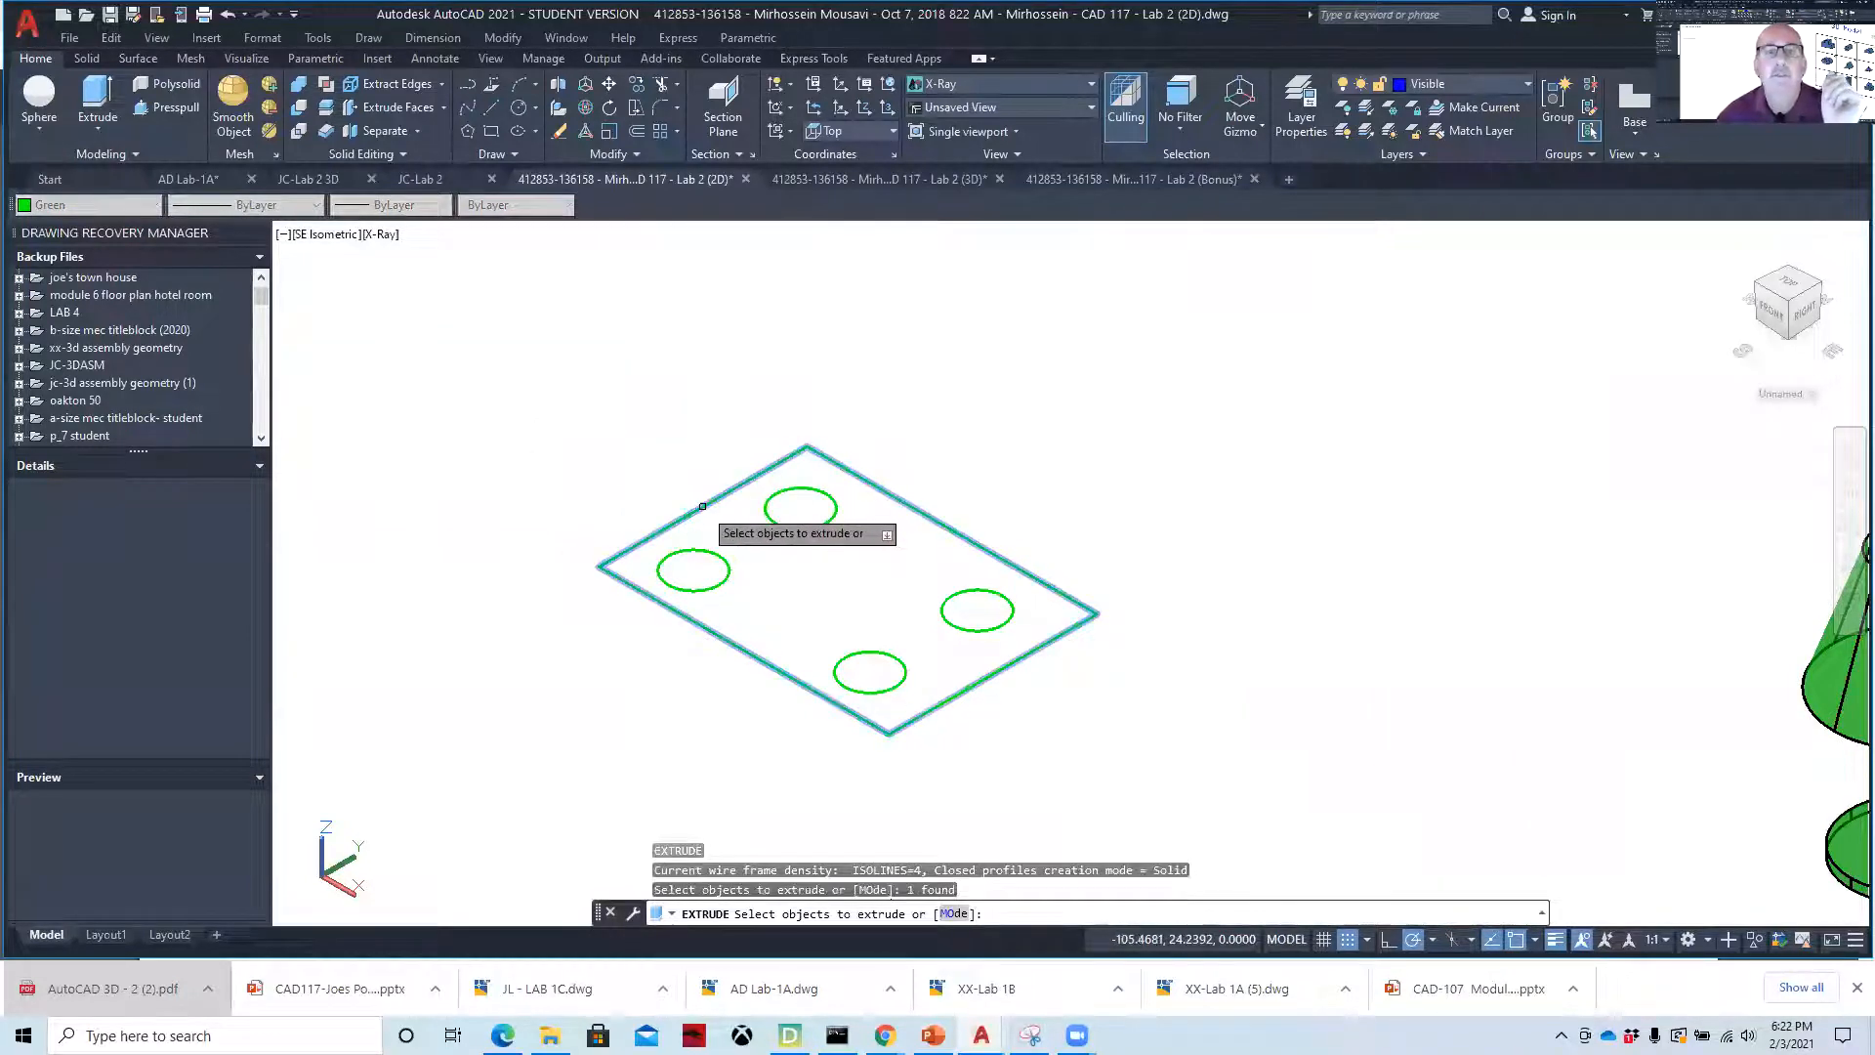
key("Return")
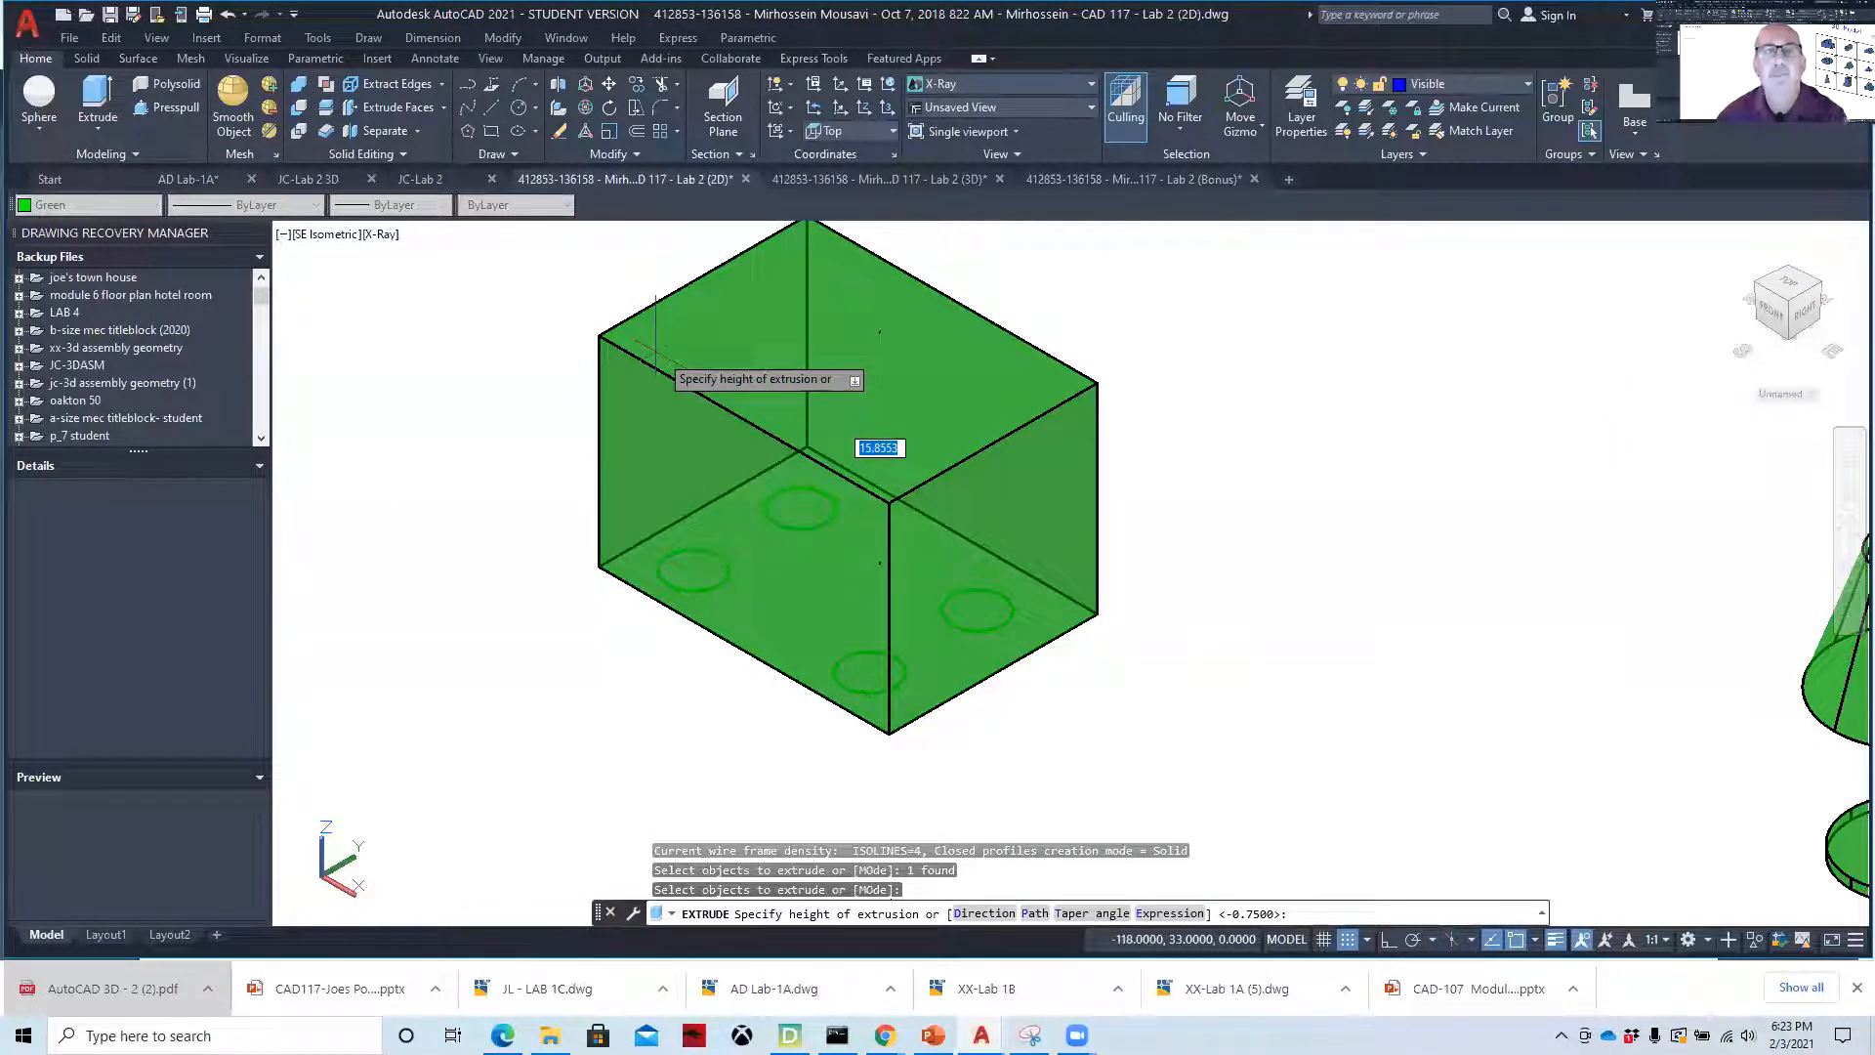
key("Escape")
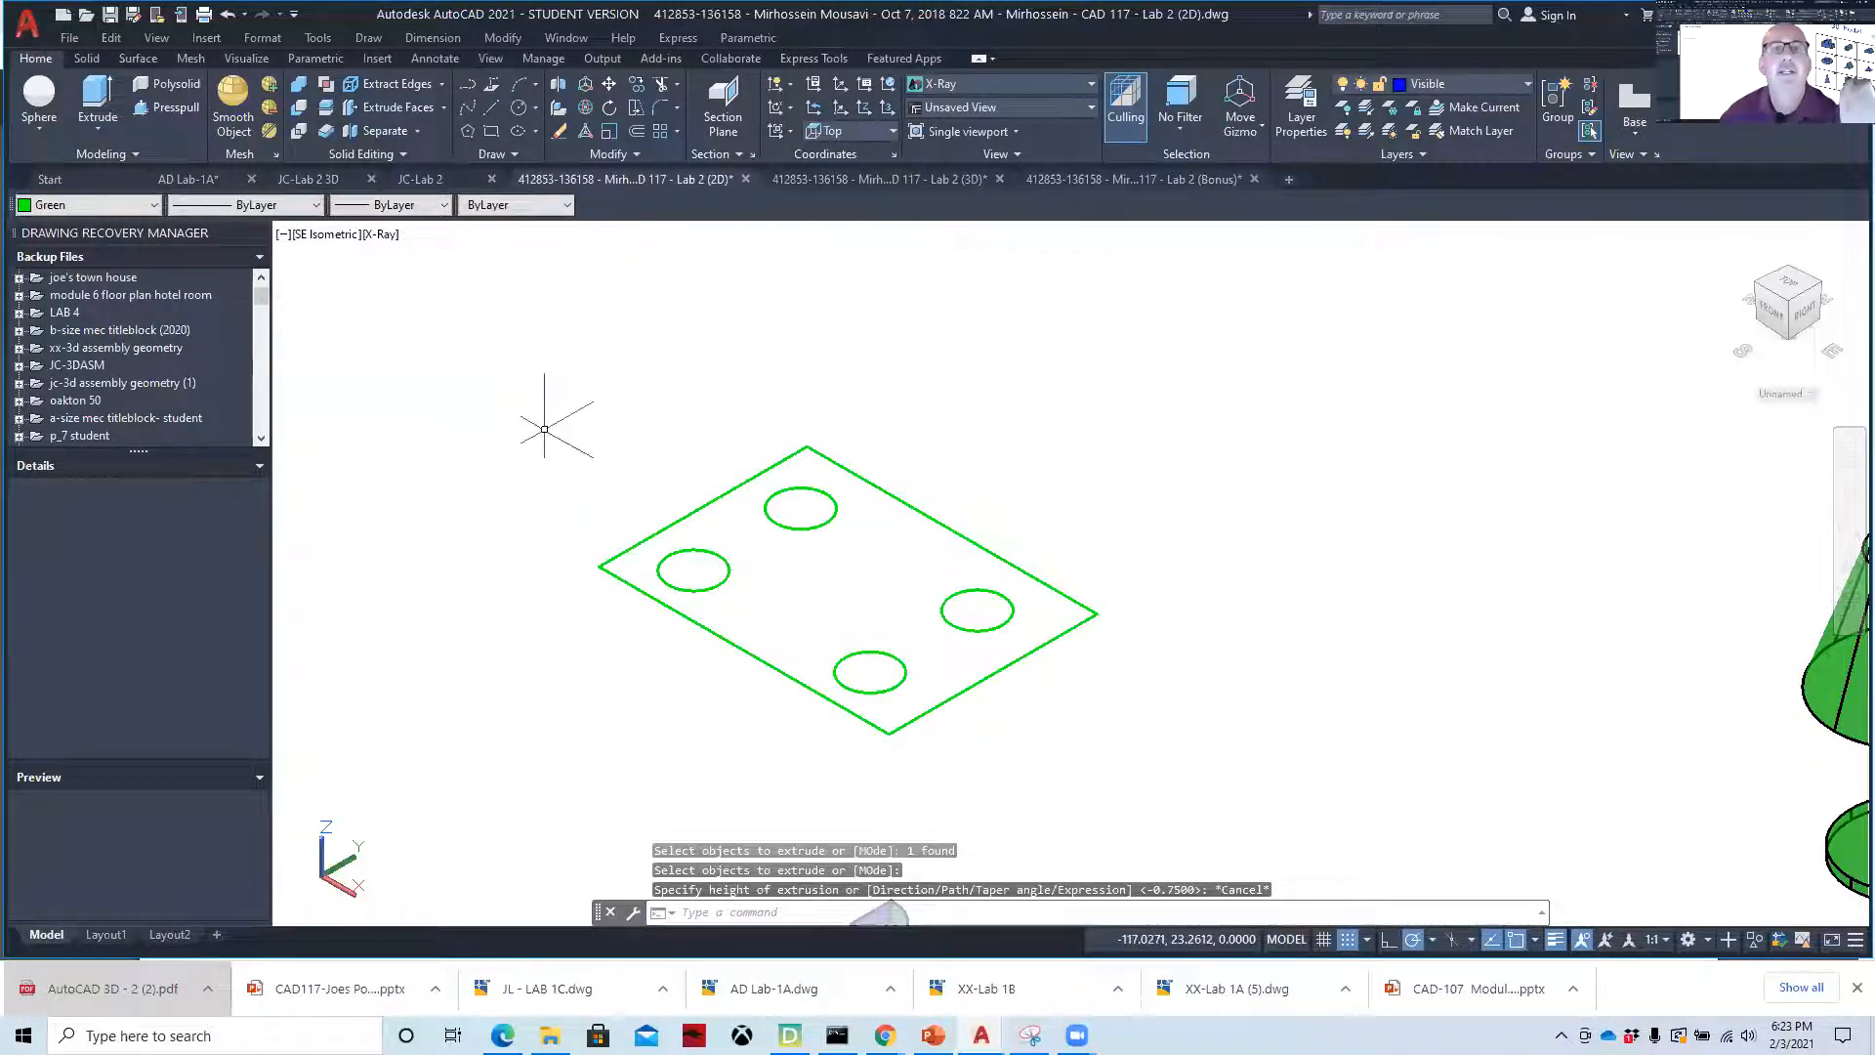
- Explode the rectangle into separate line segments
type("xp")
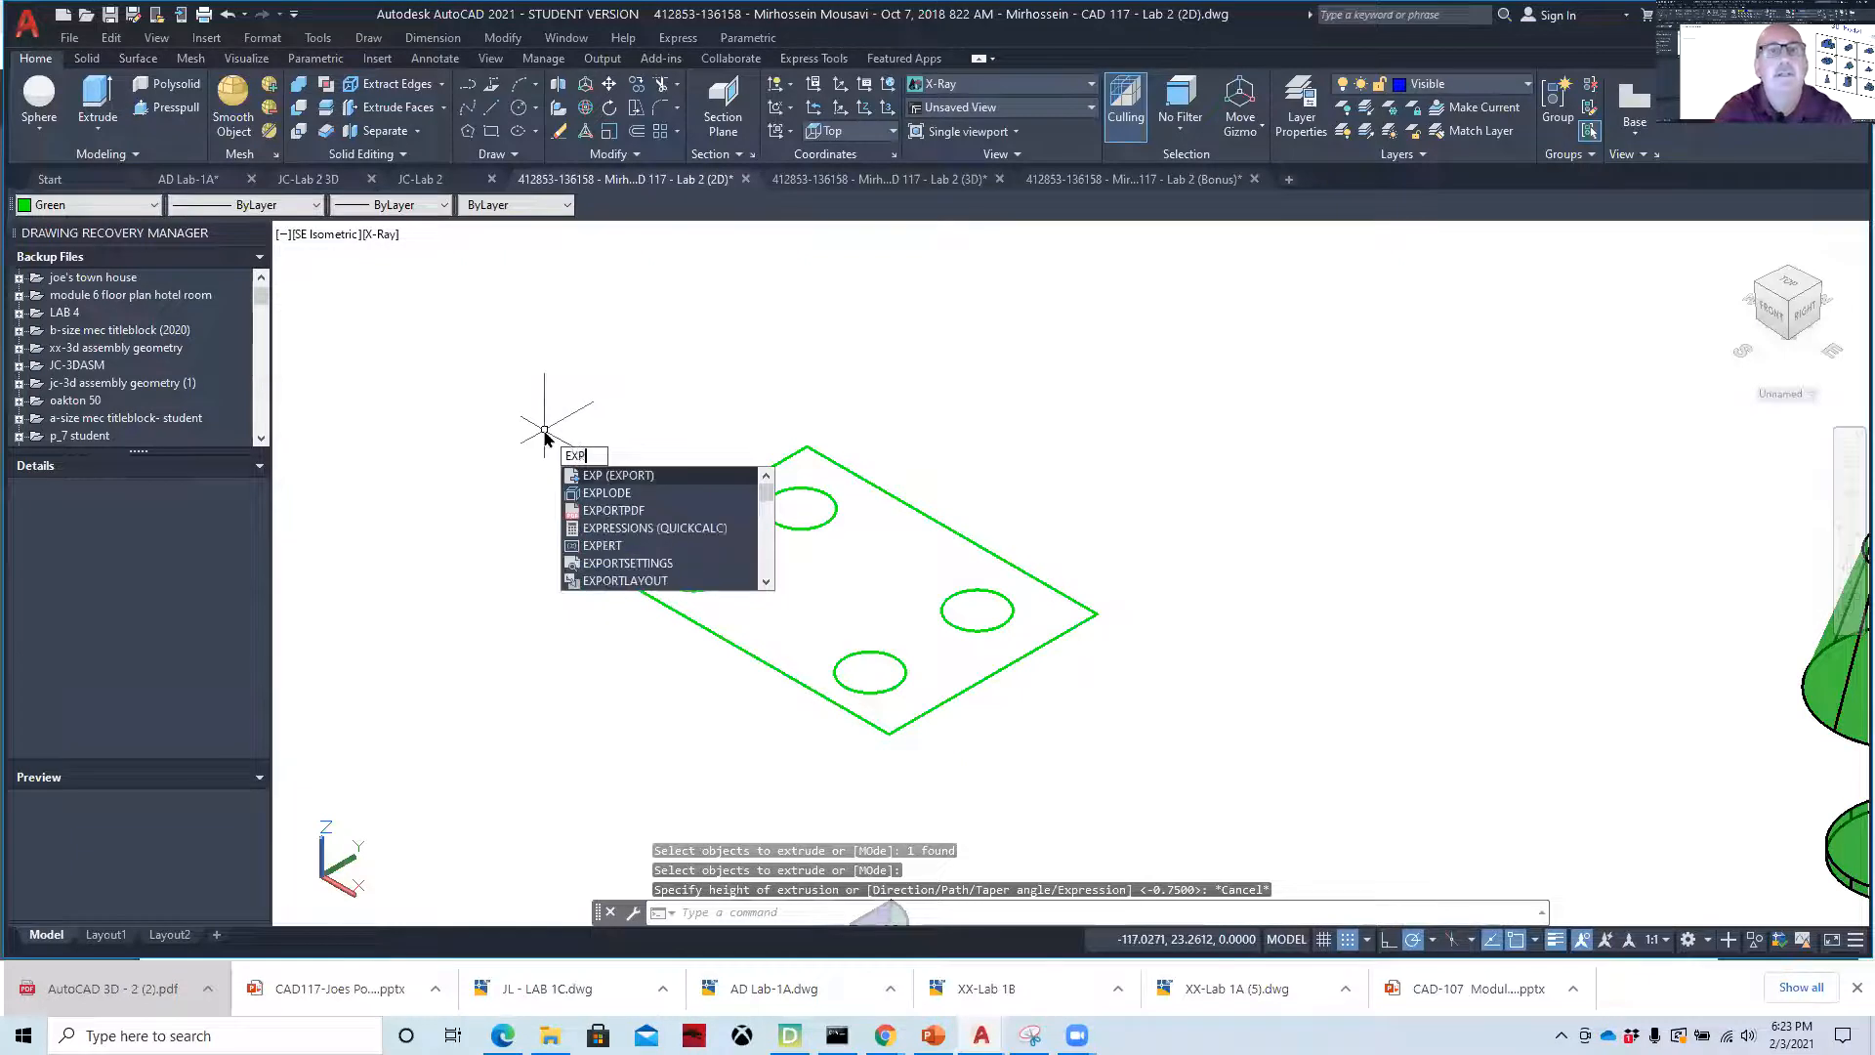
type("lo")
key("Return")
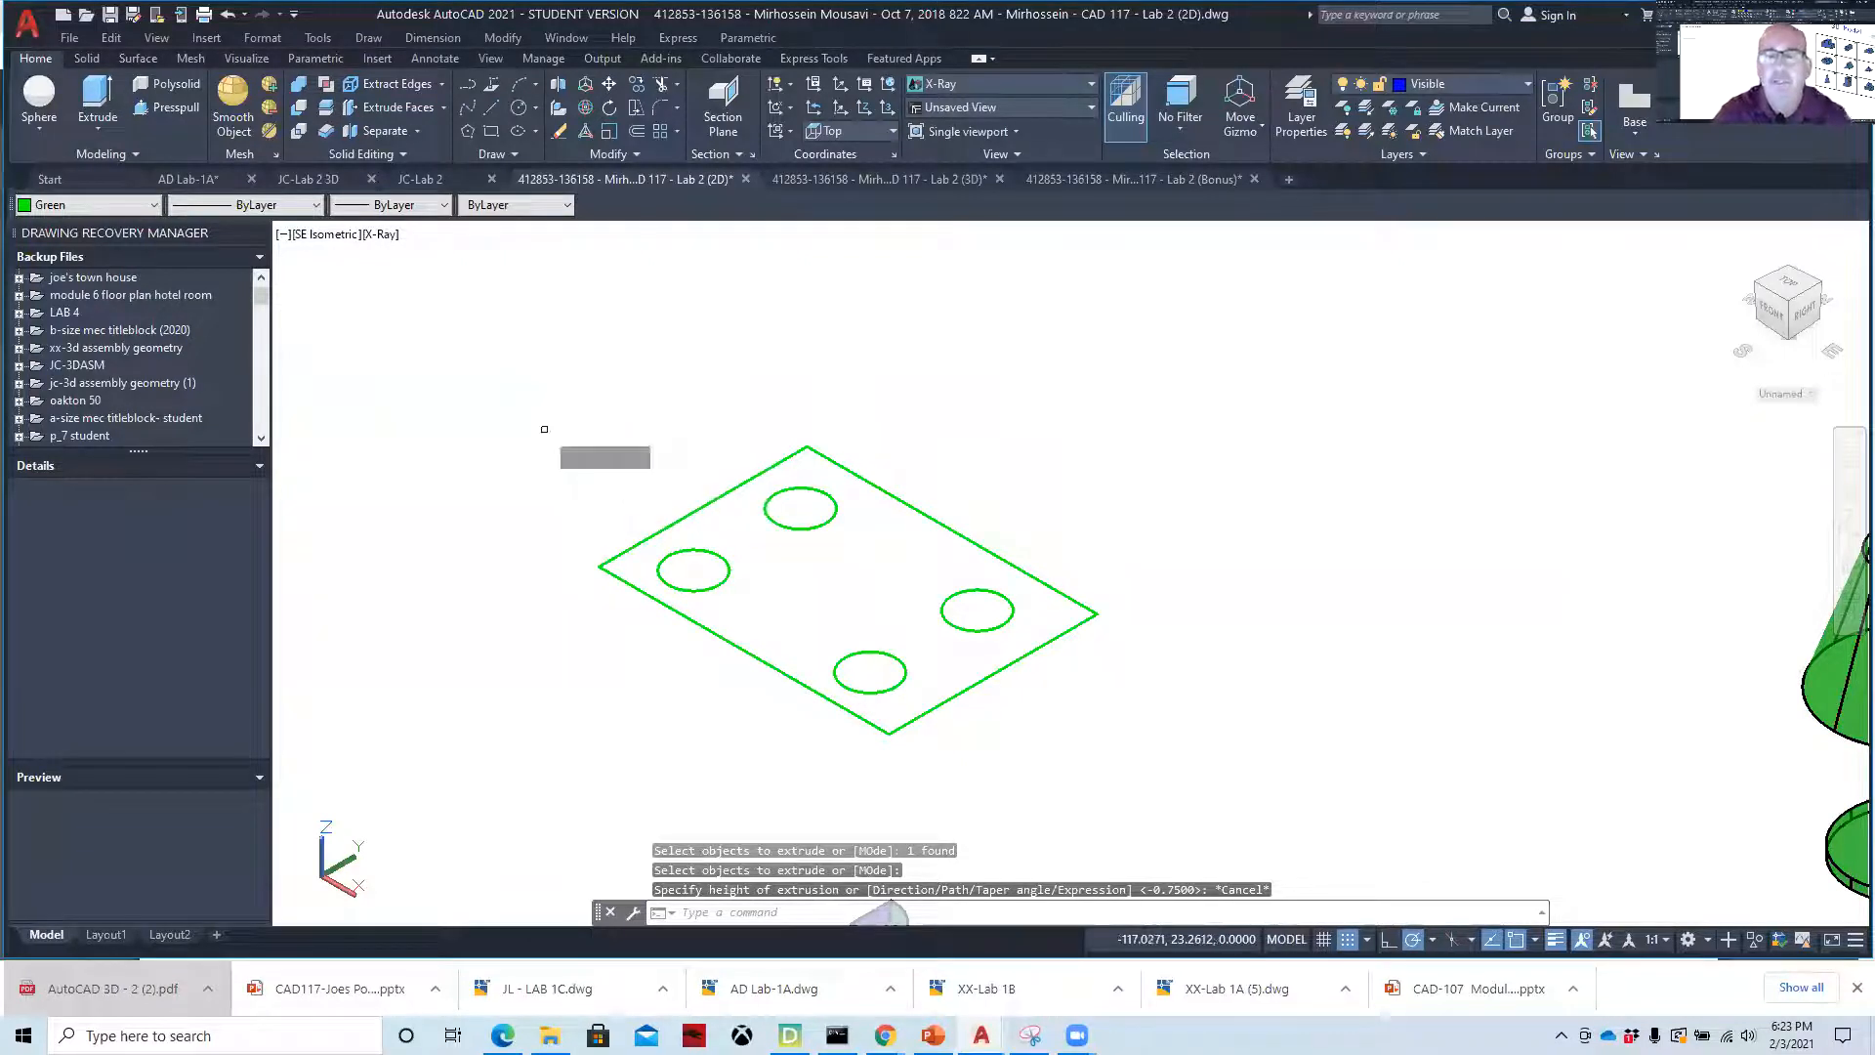
left_click(925, 452)
left_click(833, 542)
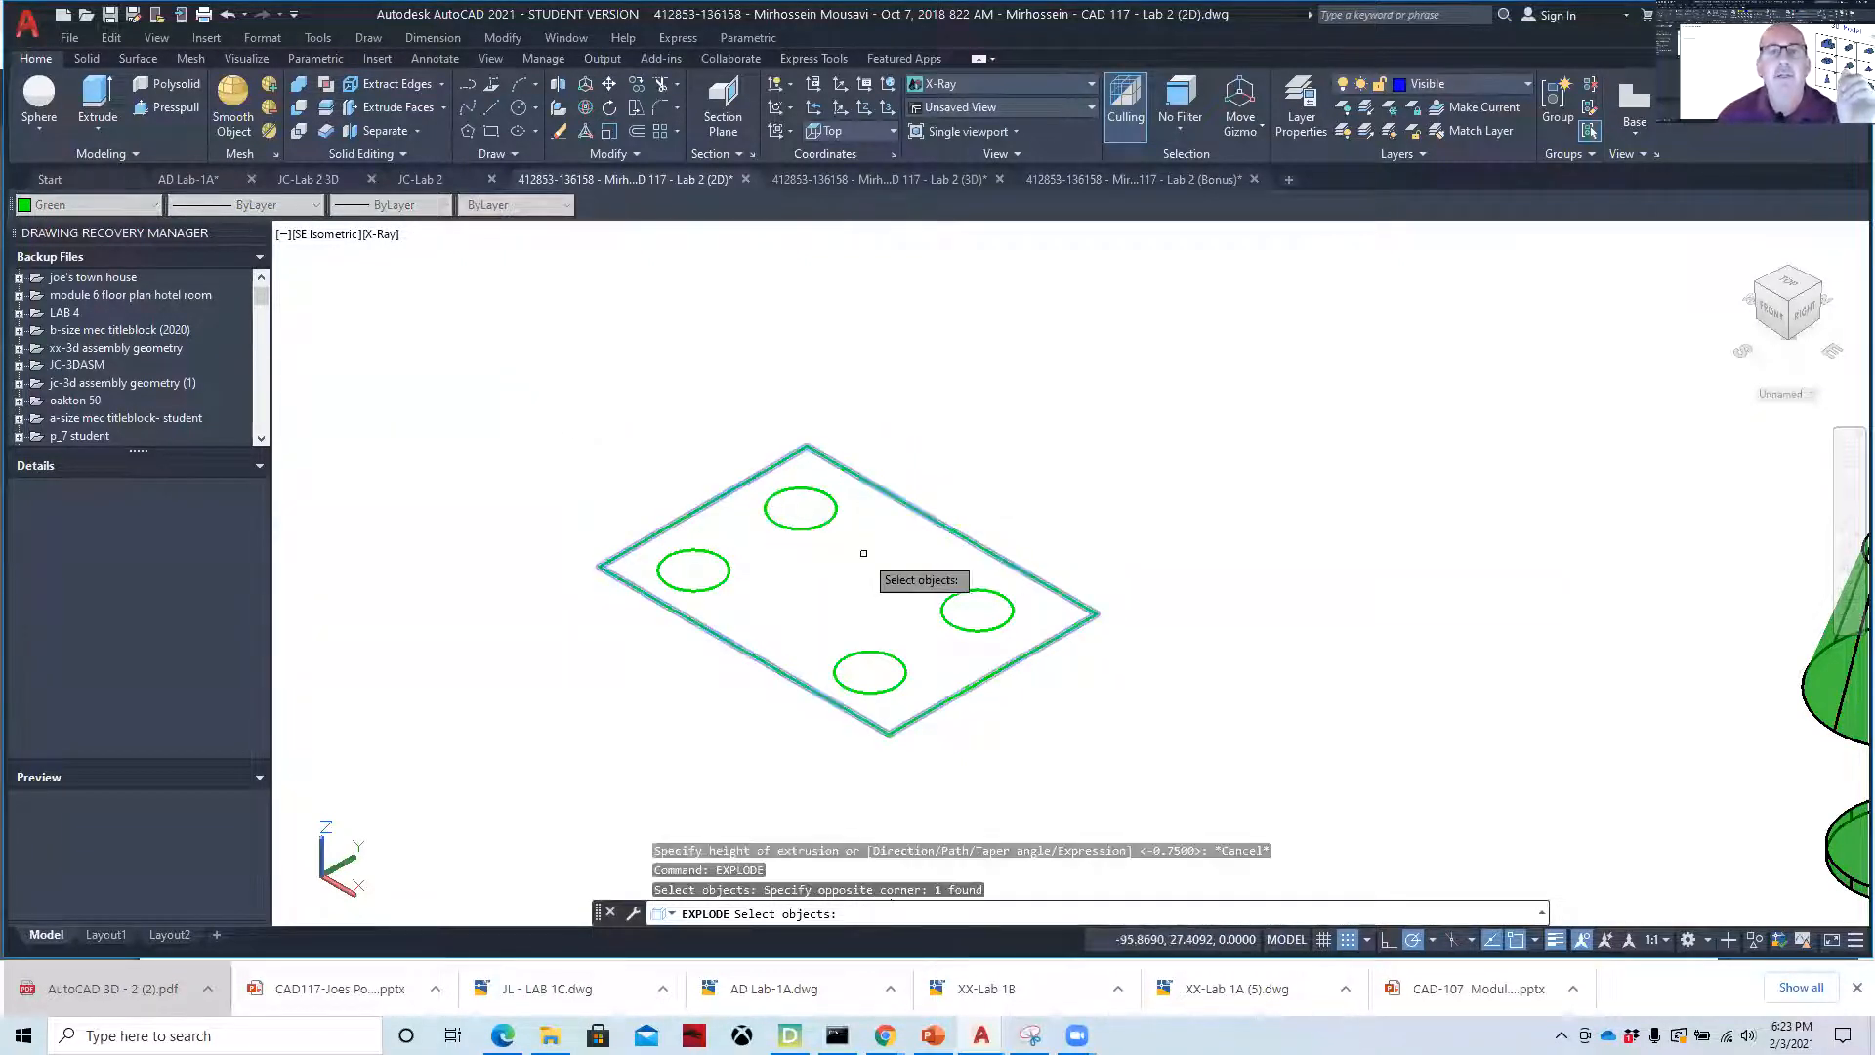
key("Return")
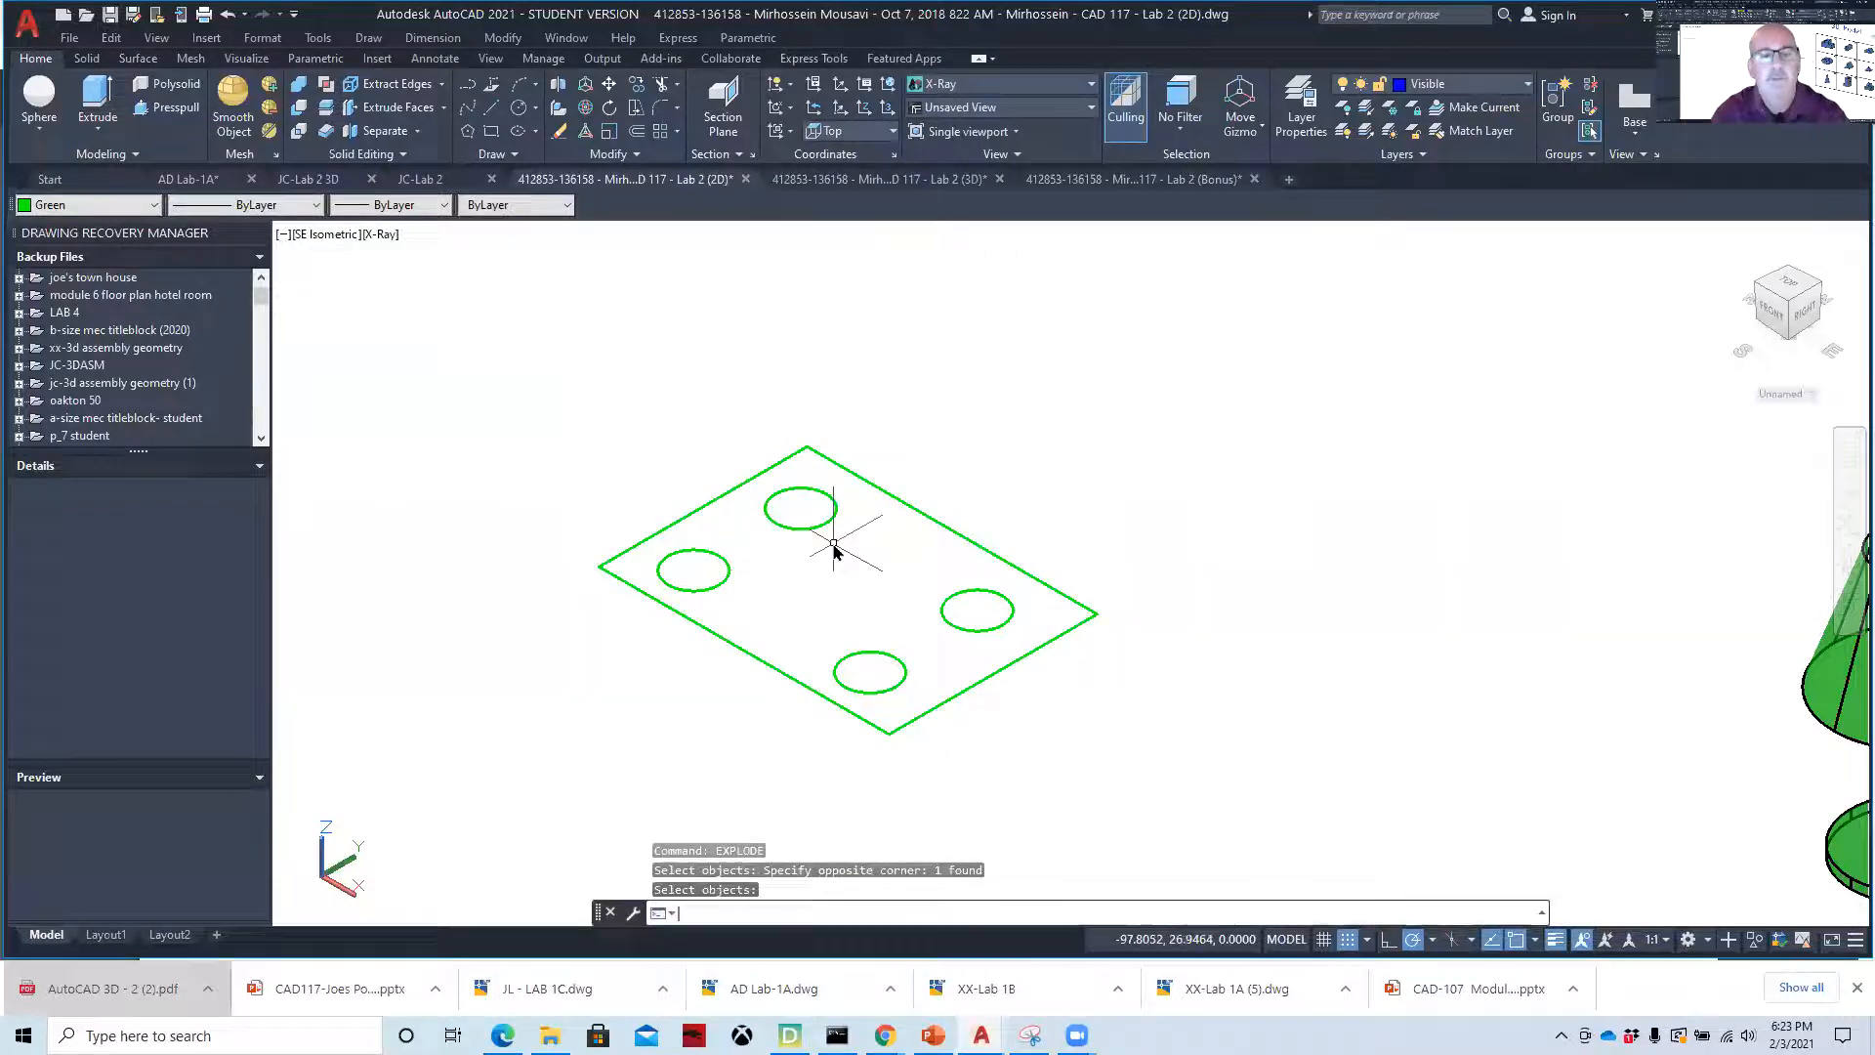
- Extrude only the rectangle's west edge line upward about 11.6 units into a surface
type("ext")
key("Return")
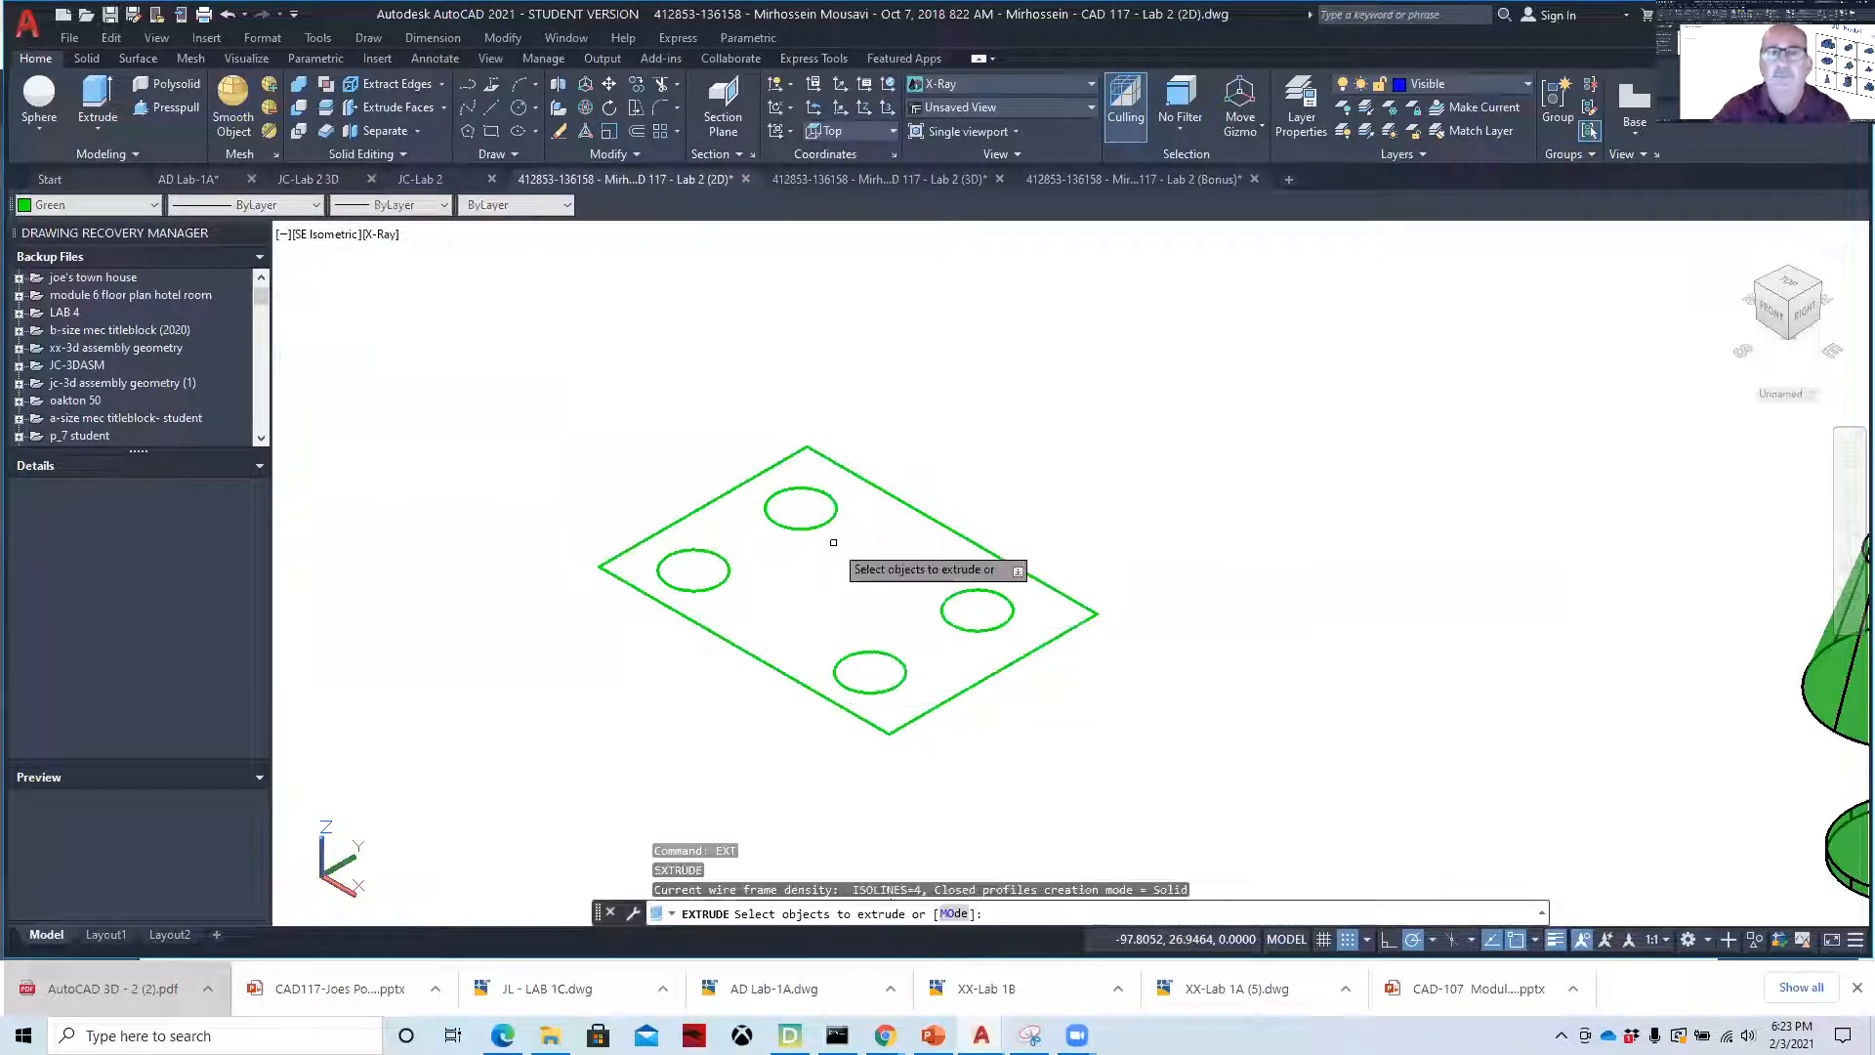
left_click(776, 465)
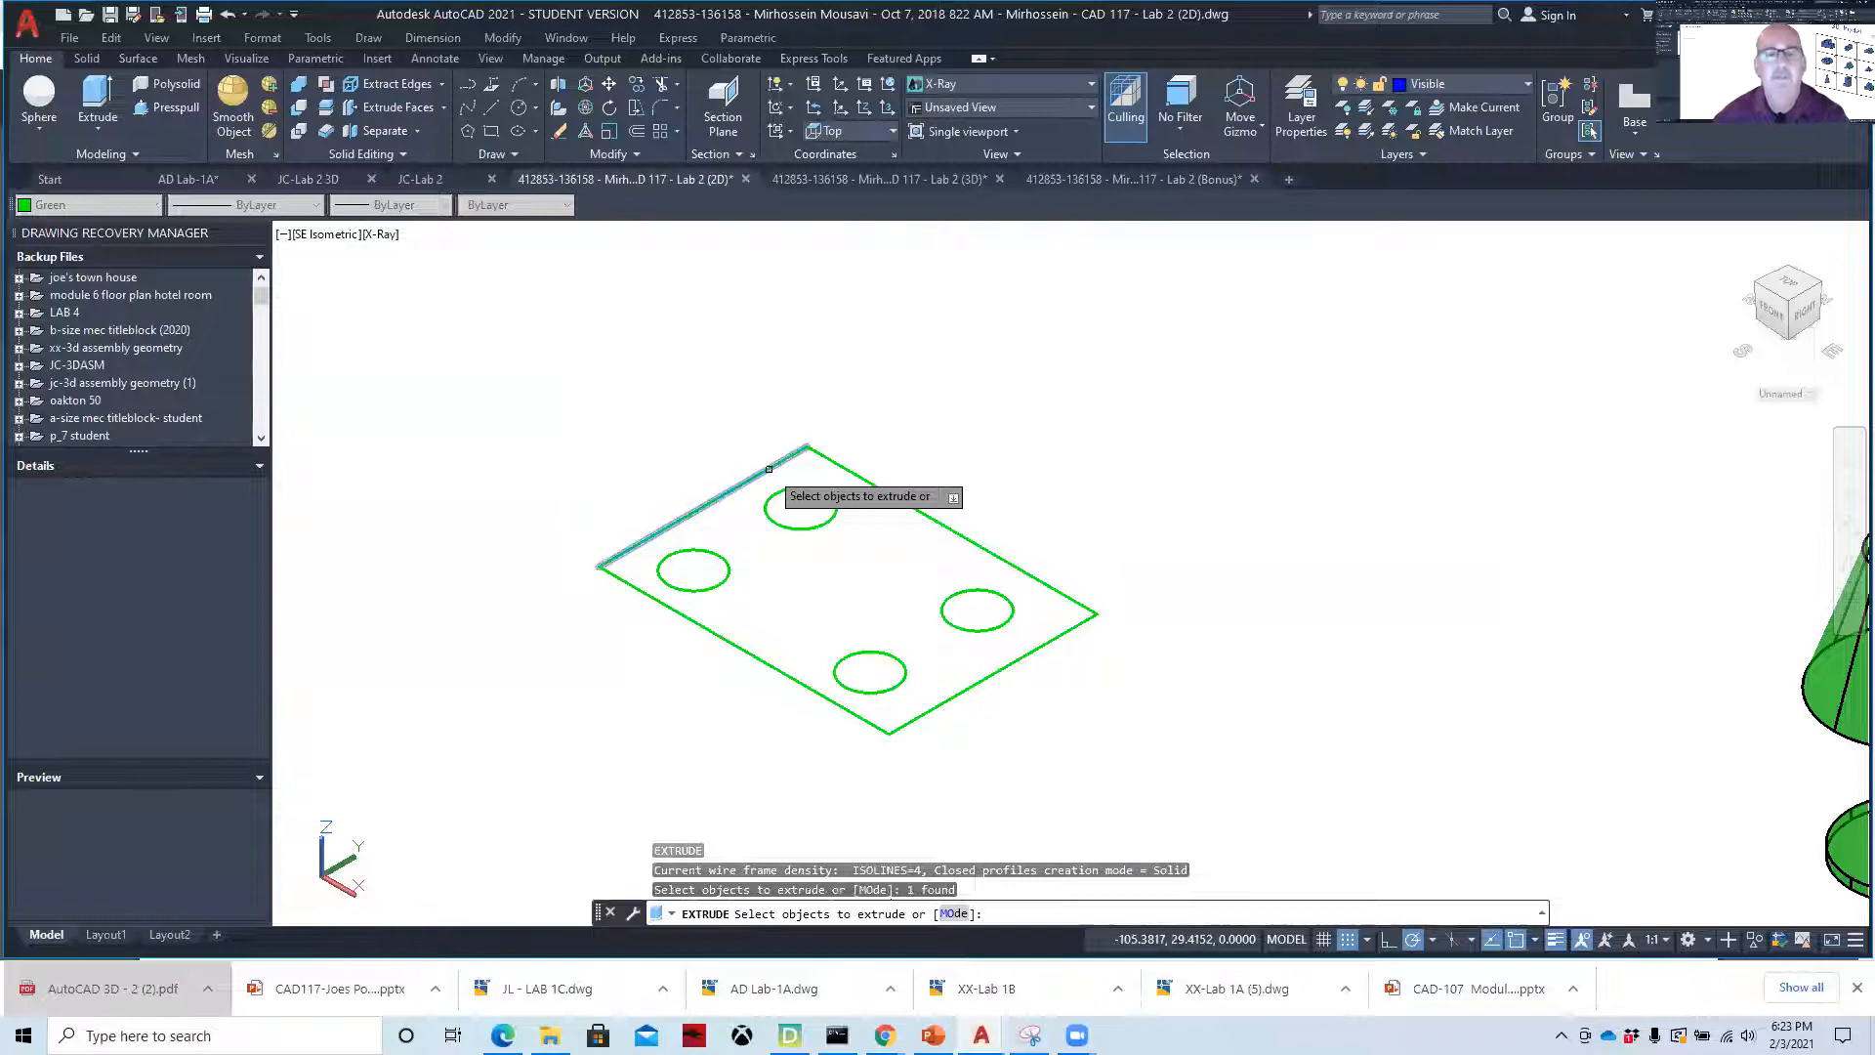
key("Return")
left_click(744, 336)
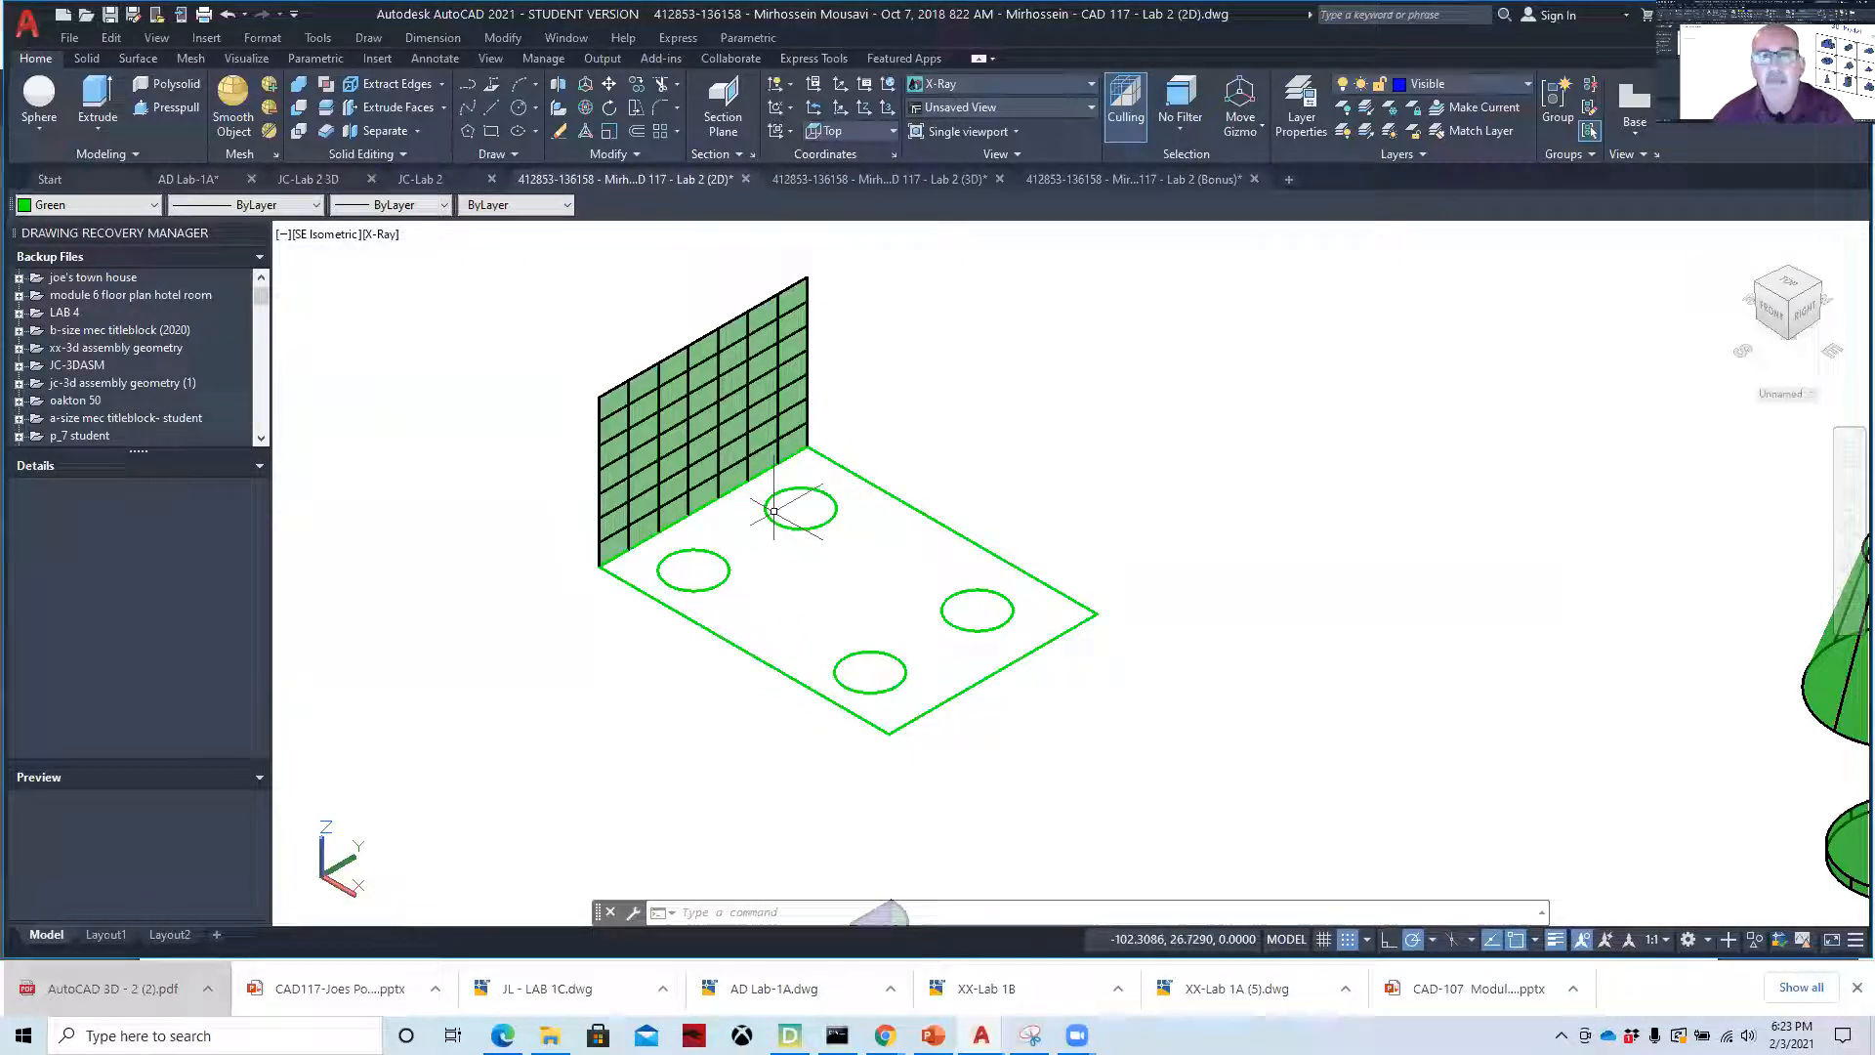
- Extrude the northernmost circle upward about 5.5 units into a solid cylinder
left_click(95, 102)
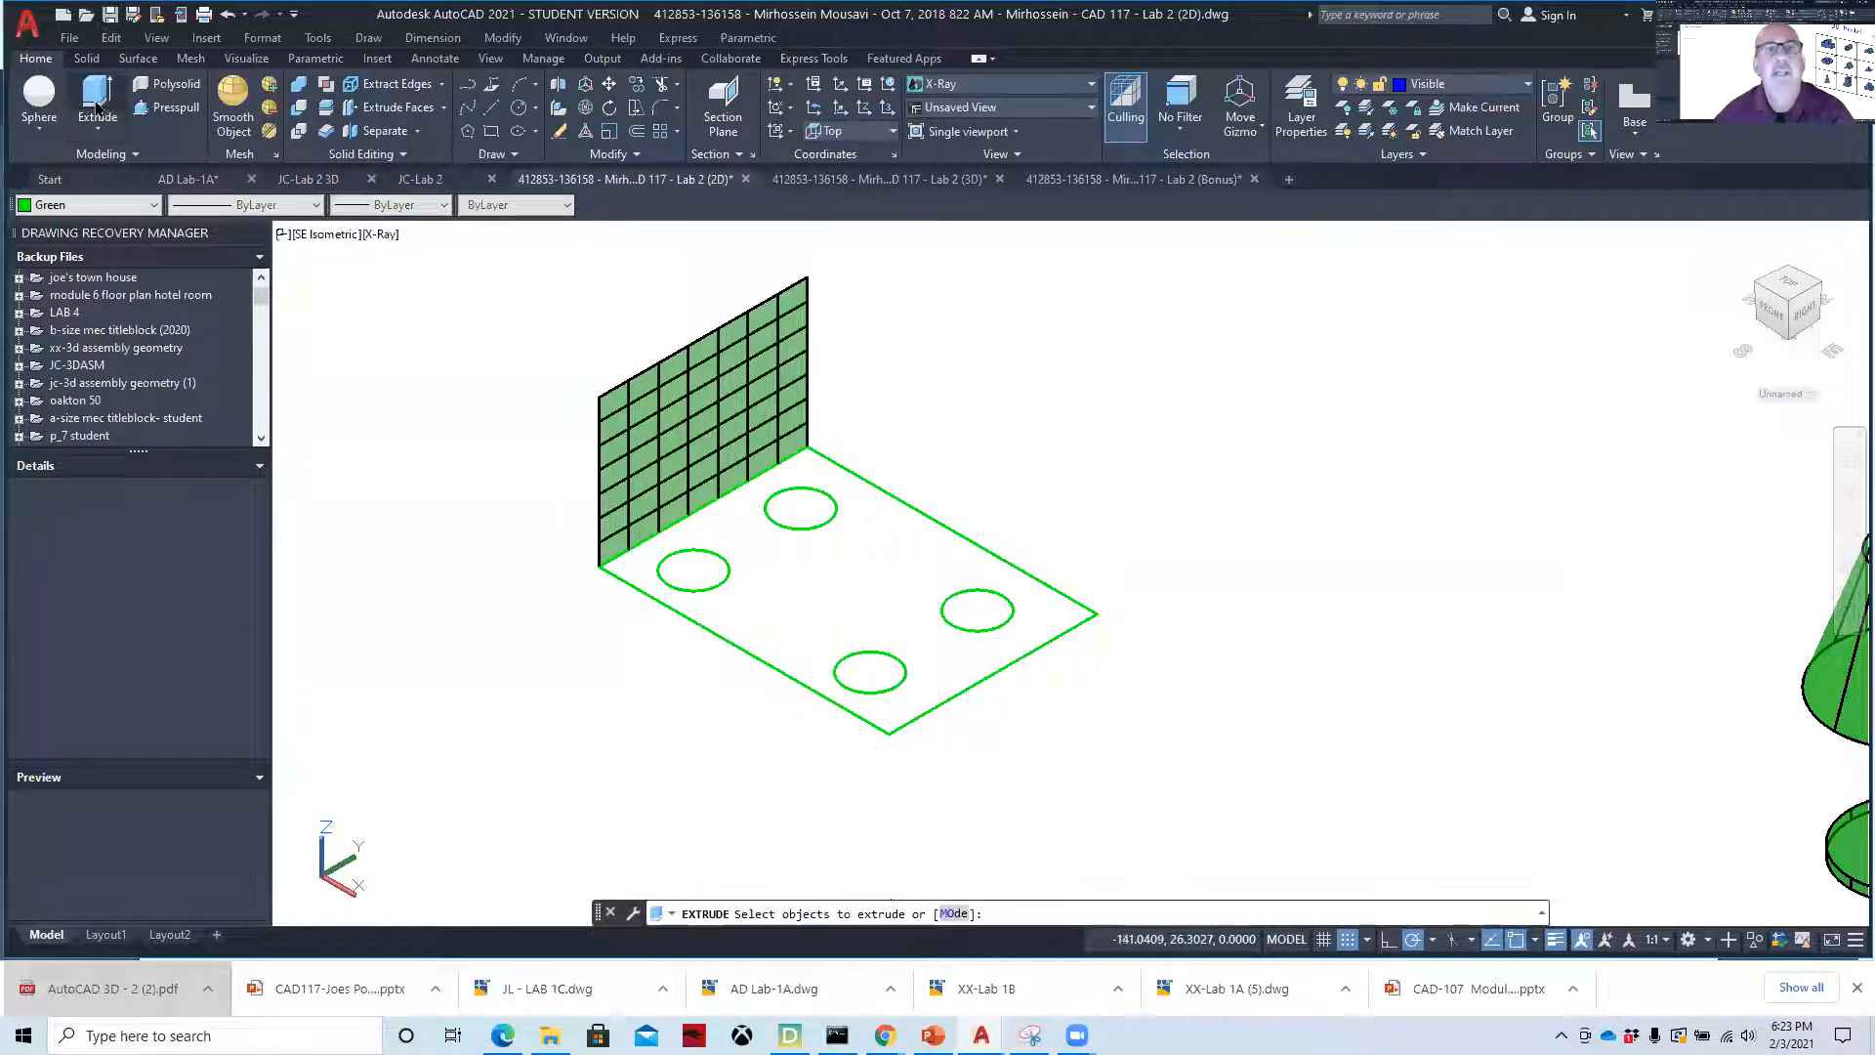
left_click(807, 528)
key("Return")
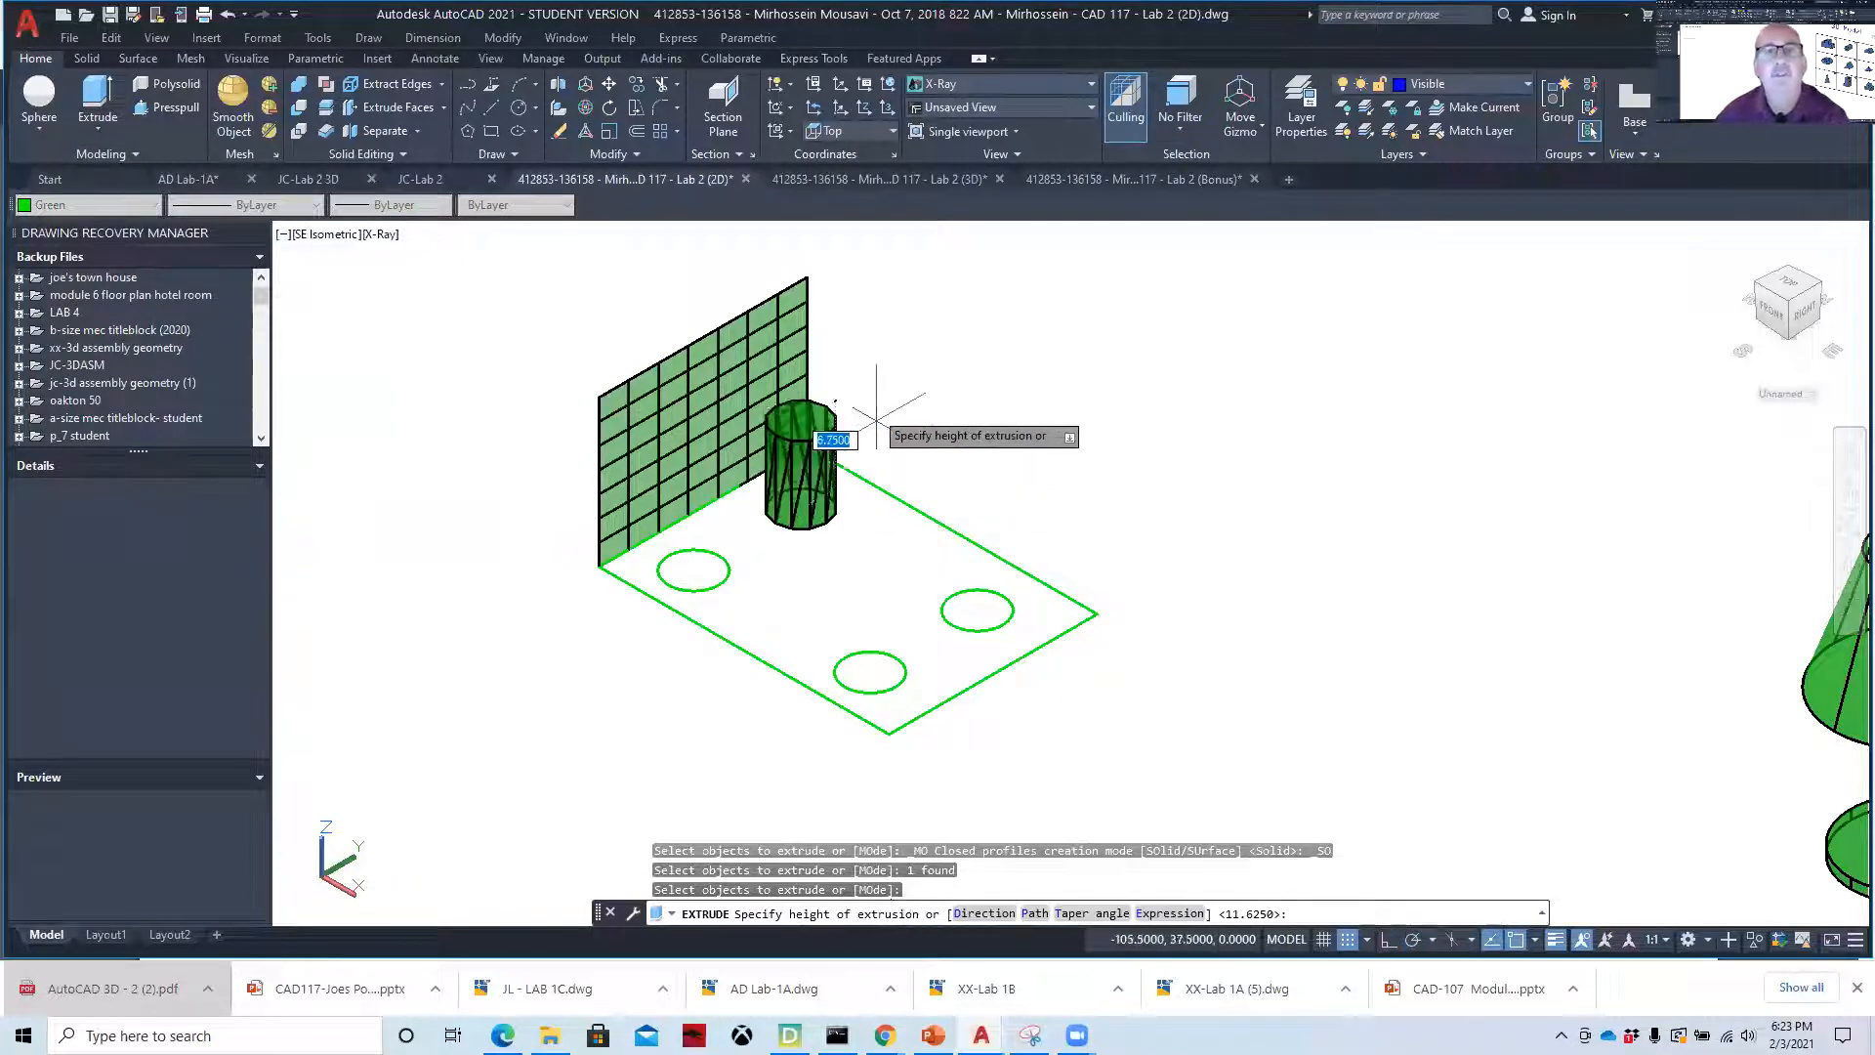
left_click(929, 439)
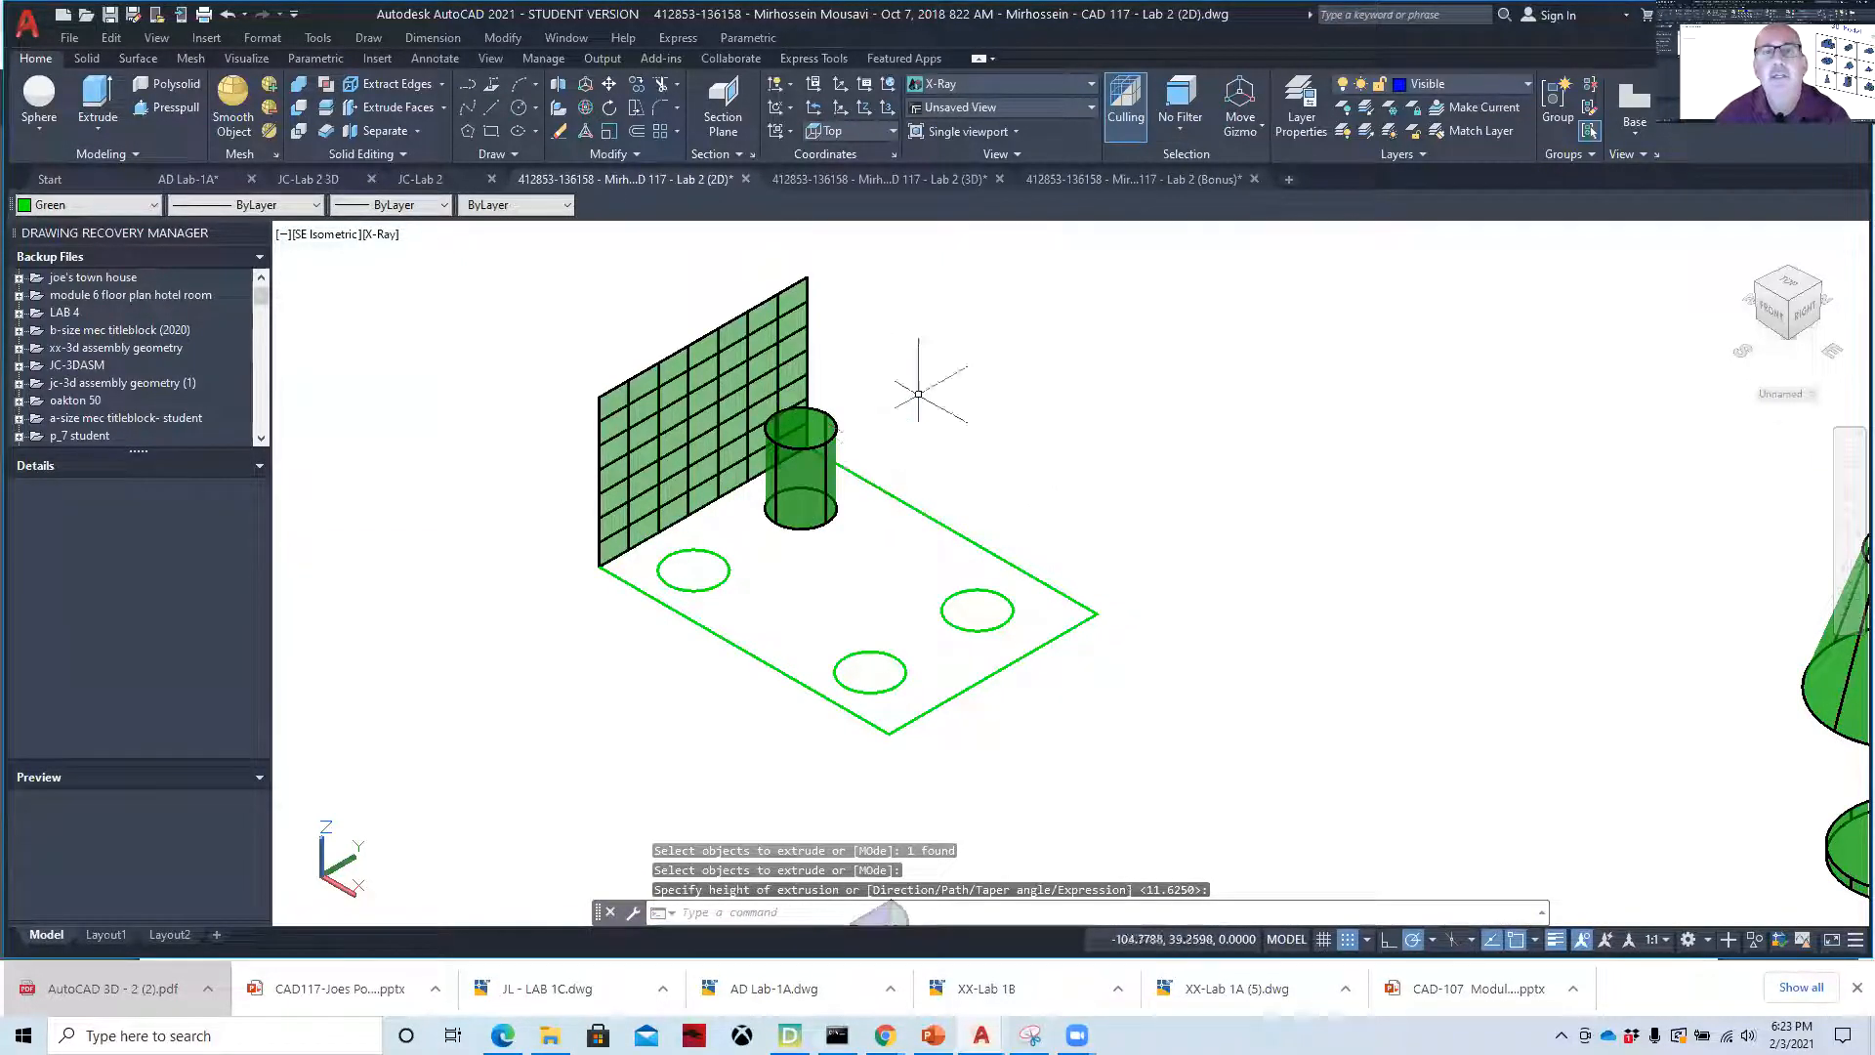
- Check the quick properties of the extruded cylinder and of the surface extruded from the west edge line
left_click(834, 427)
right_click(1060, 389)
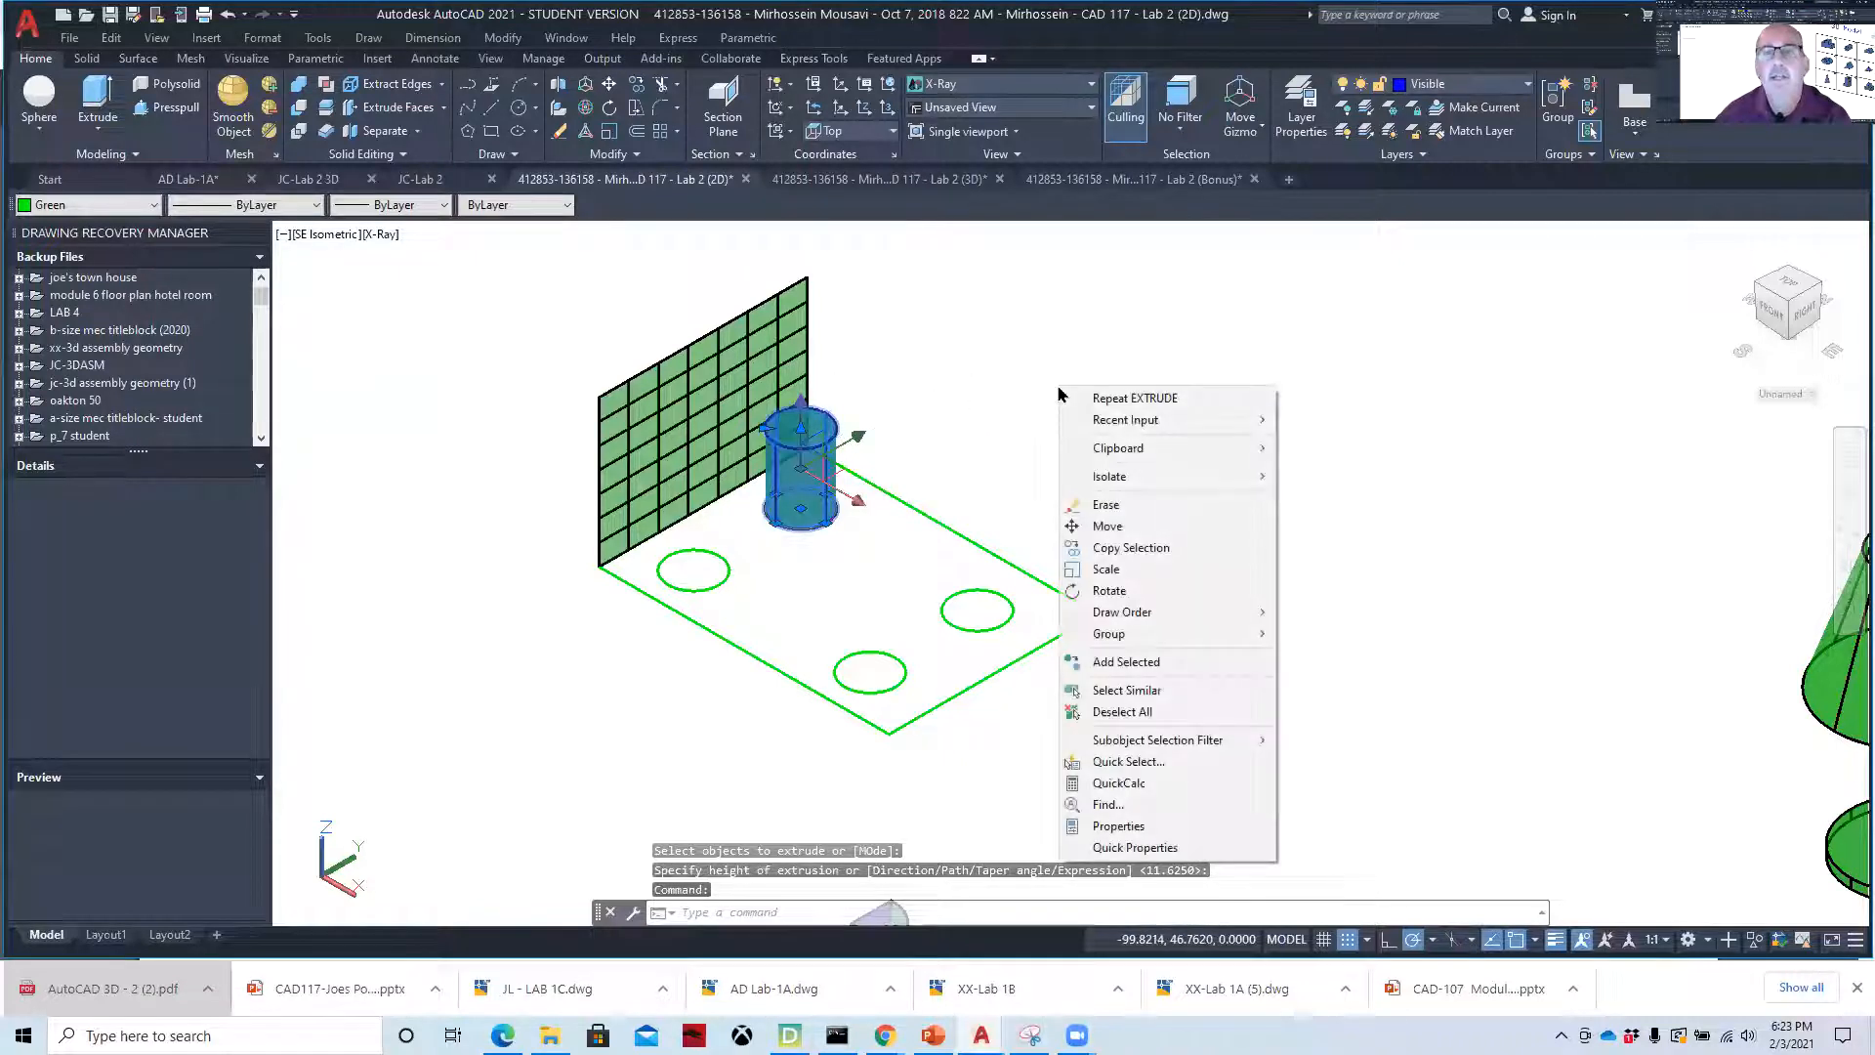
left_click(1135, 847)
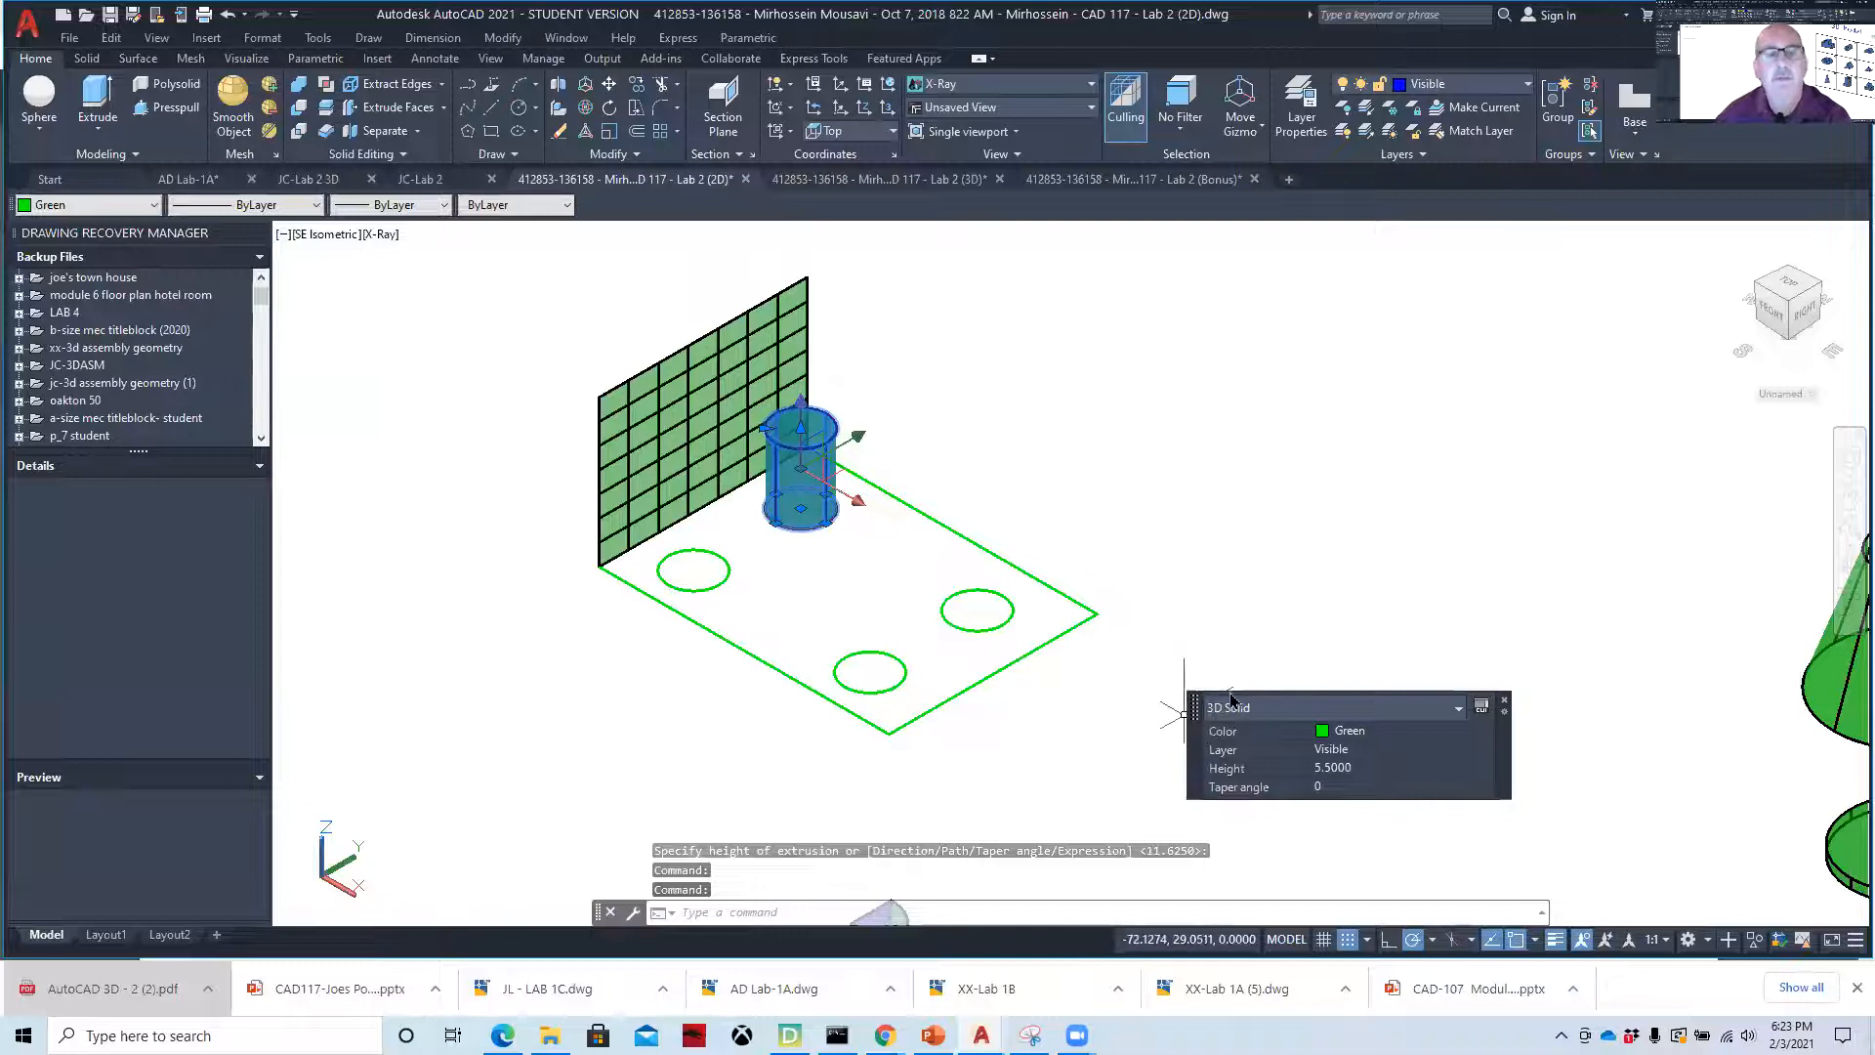
key("Escape")
key("Escape")
left_click(758, 332)
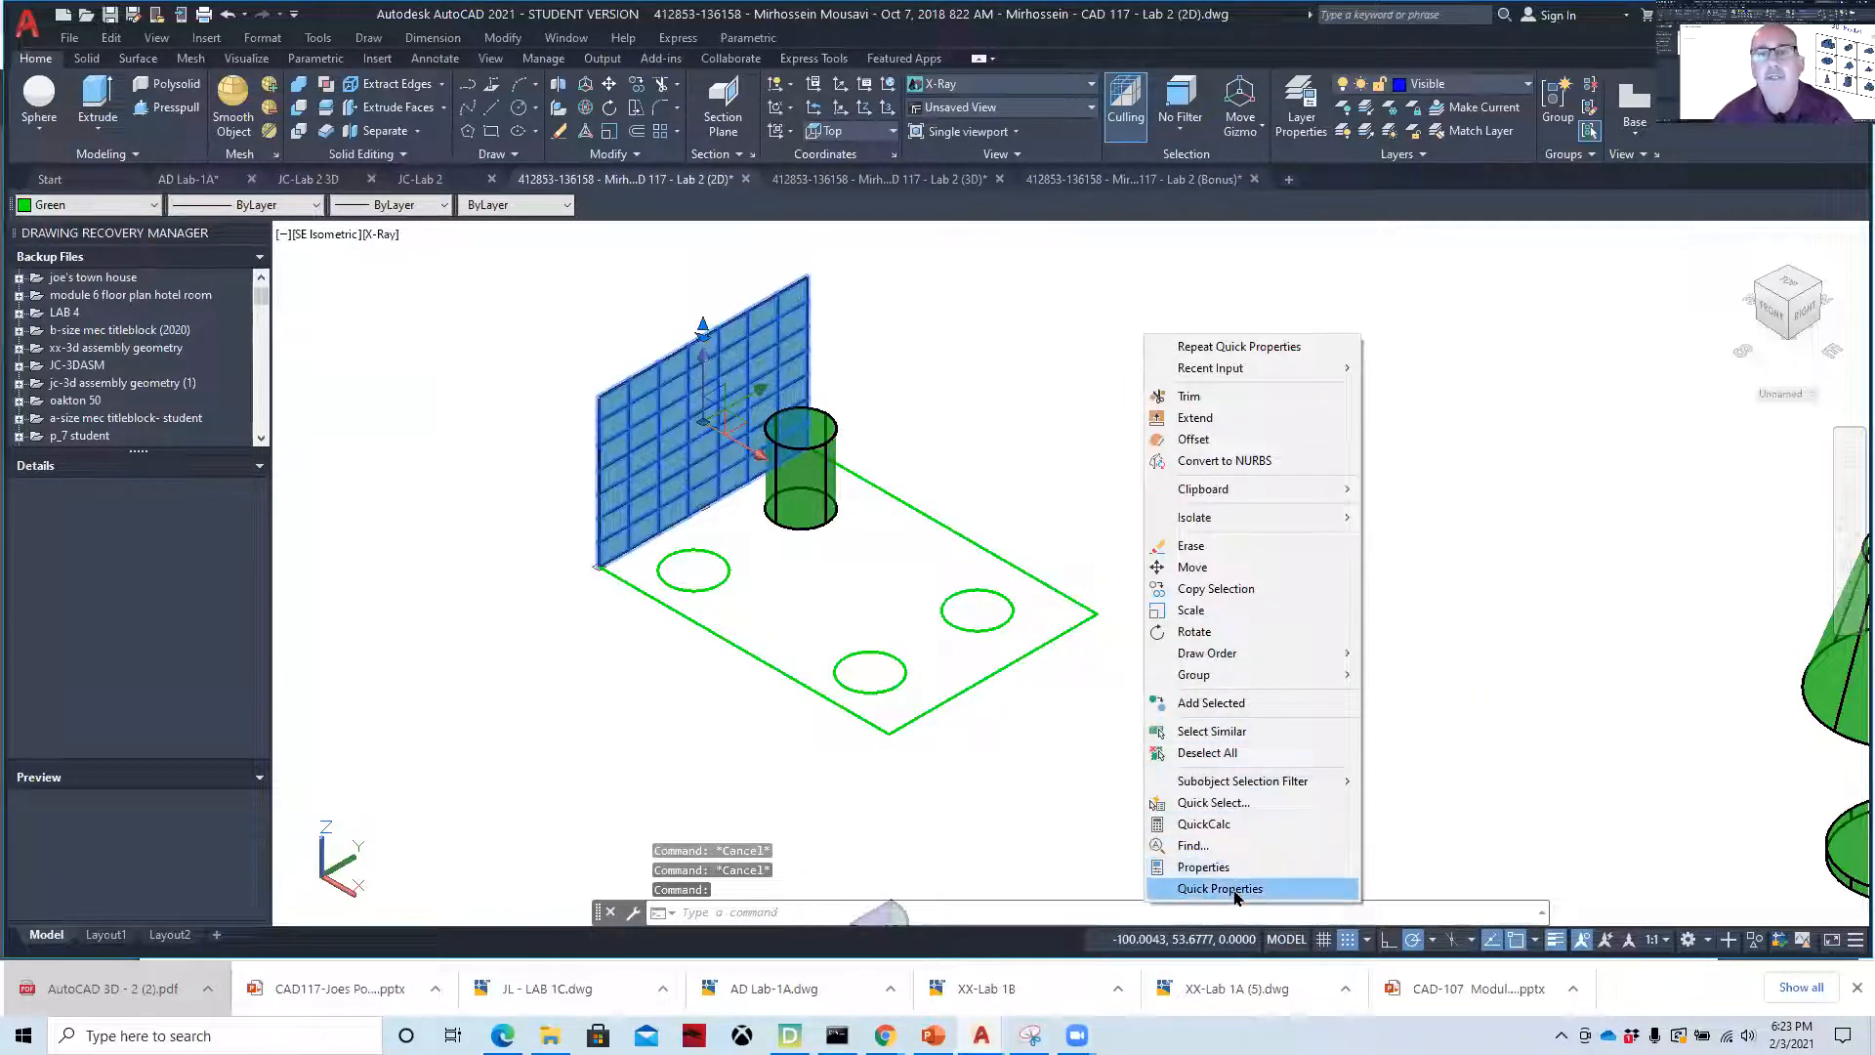
left_click(1221, 888)
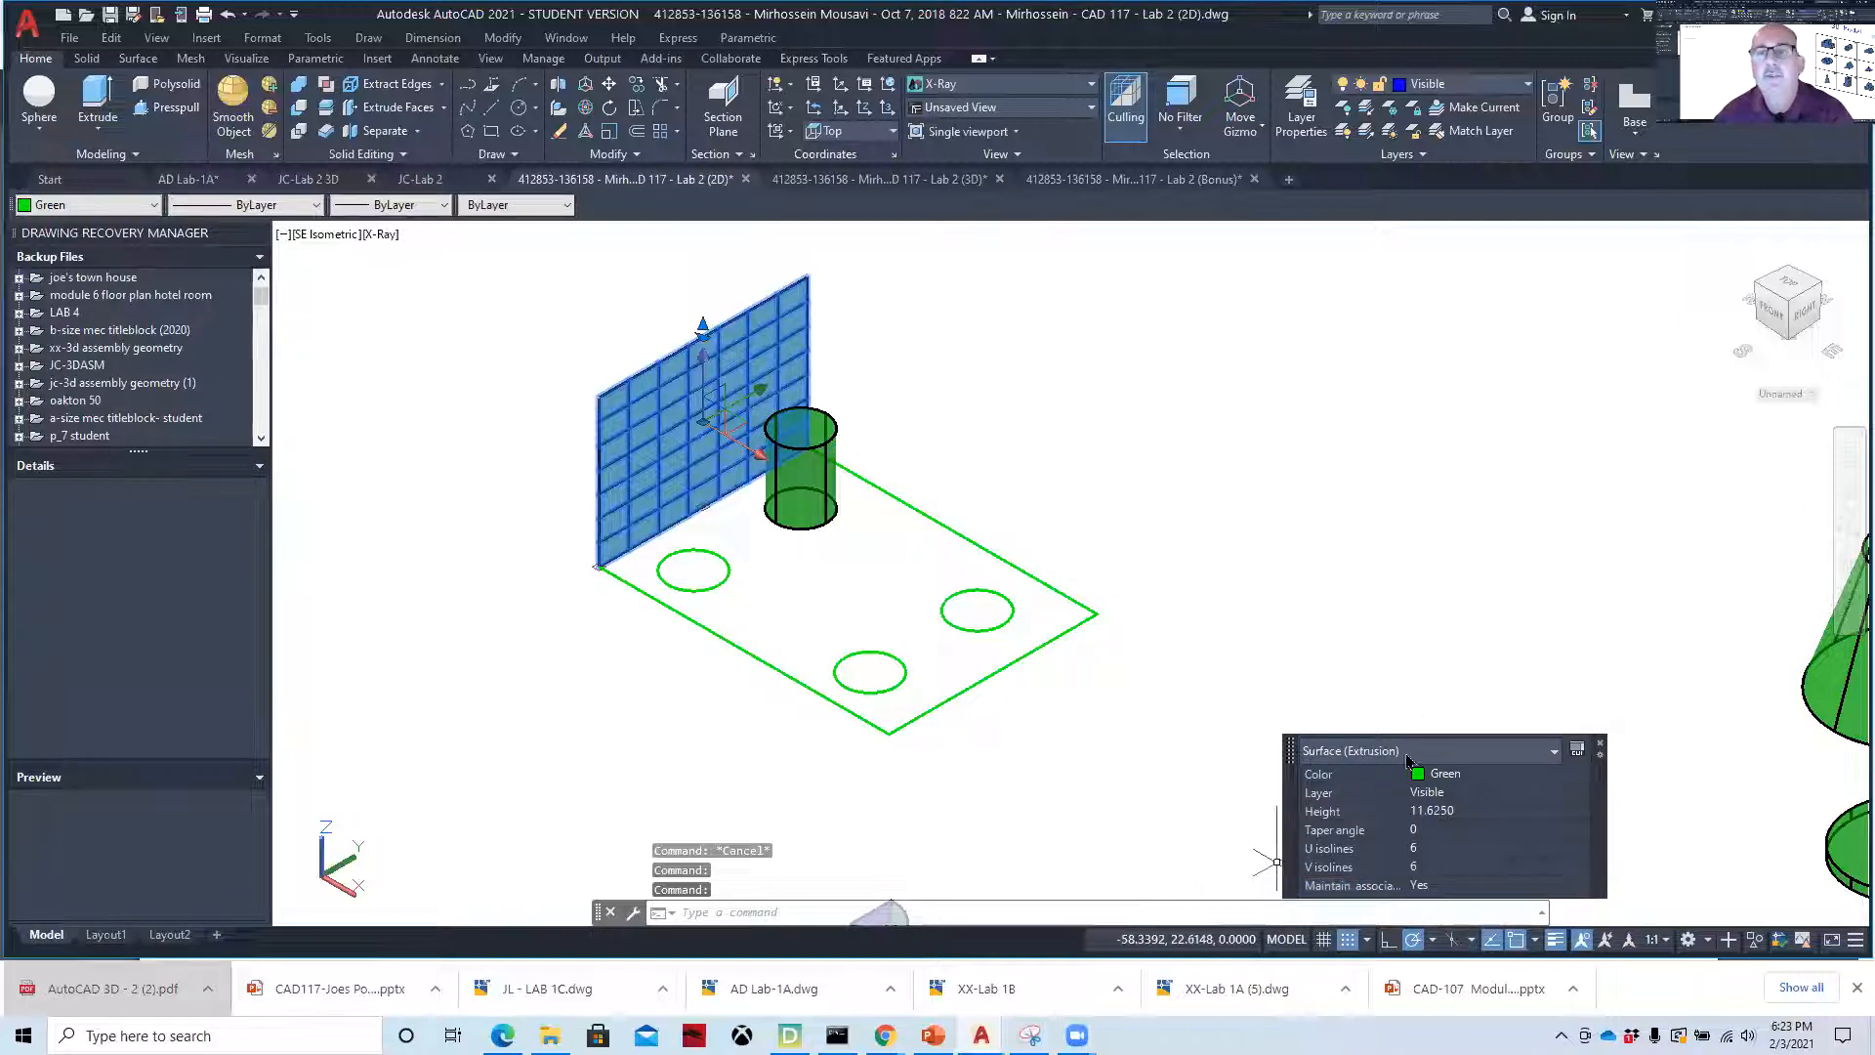
key("Escape")
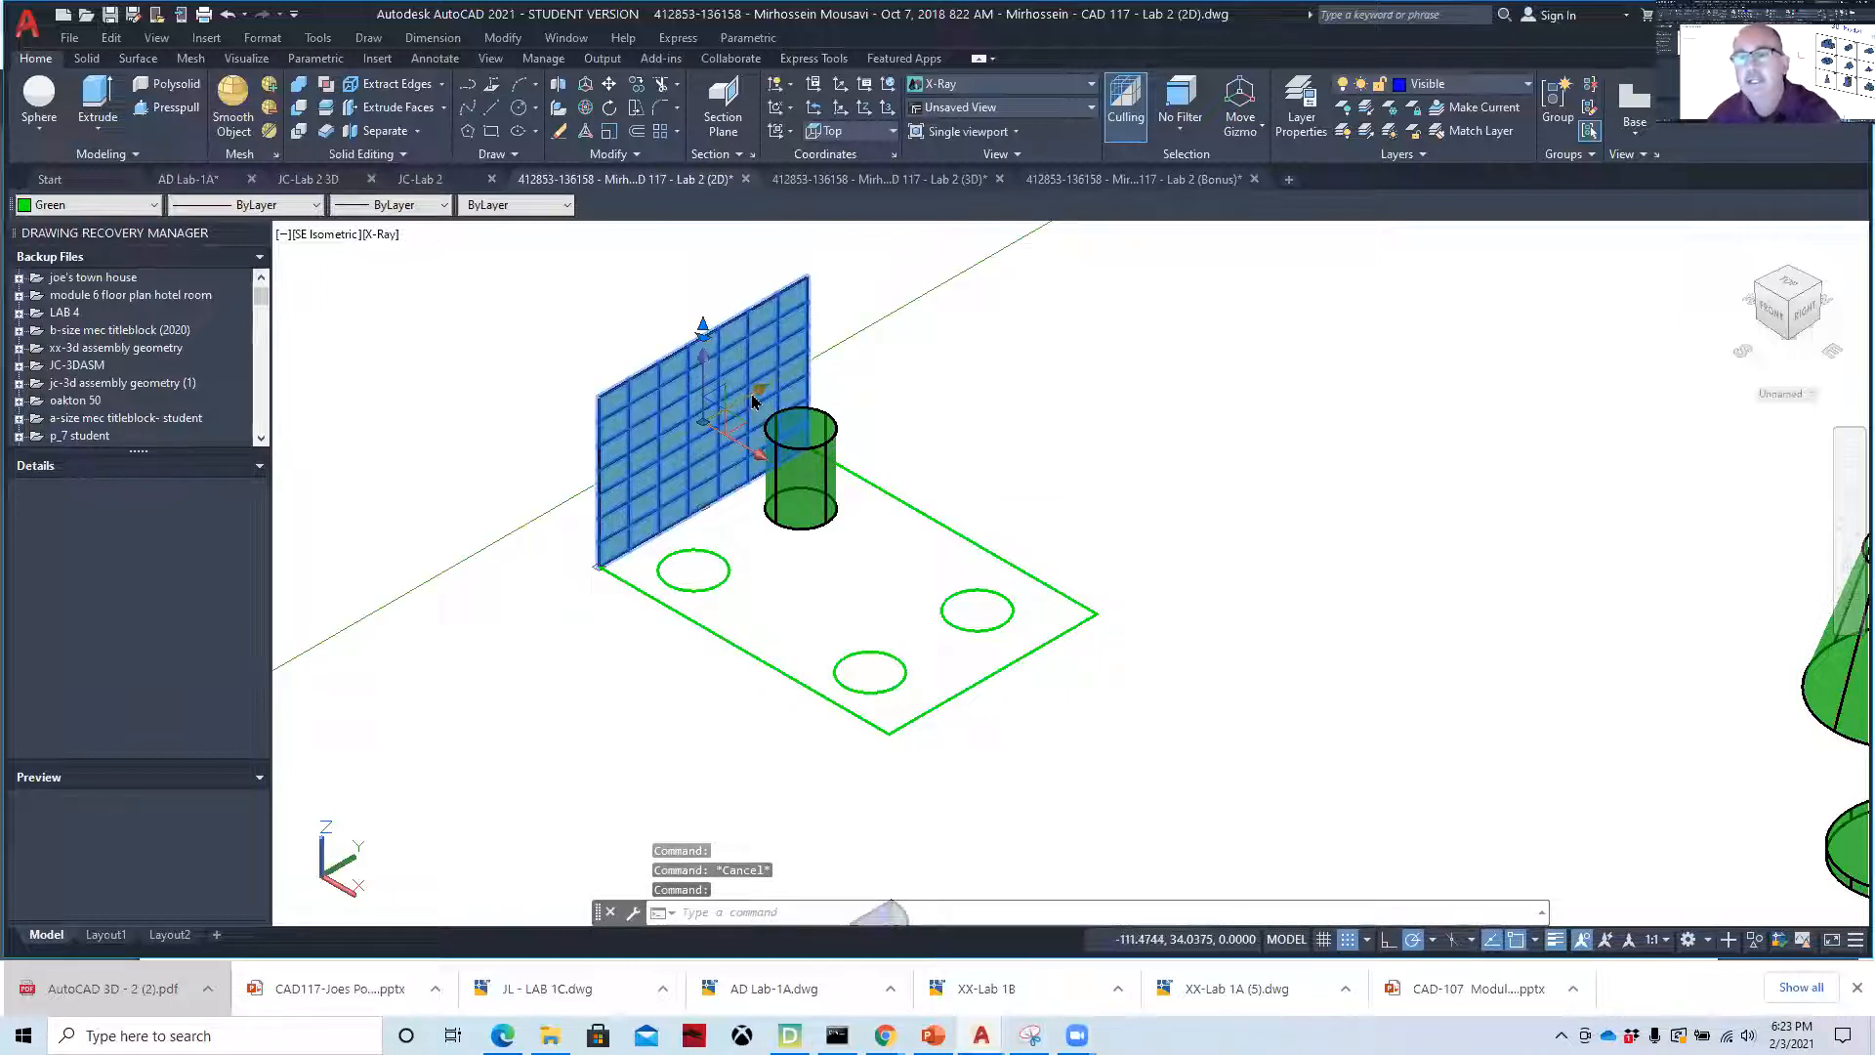
- Delete the extruded wall surface and the cylinder
key("Delete")
left_click(811, 408)
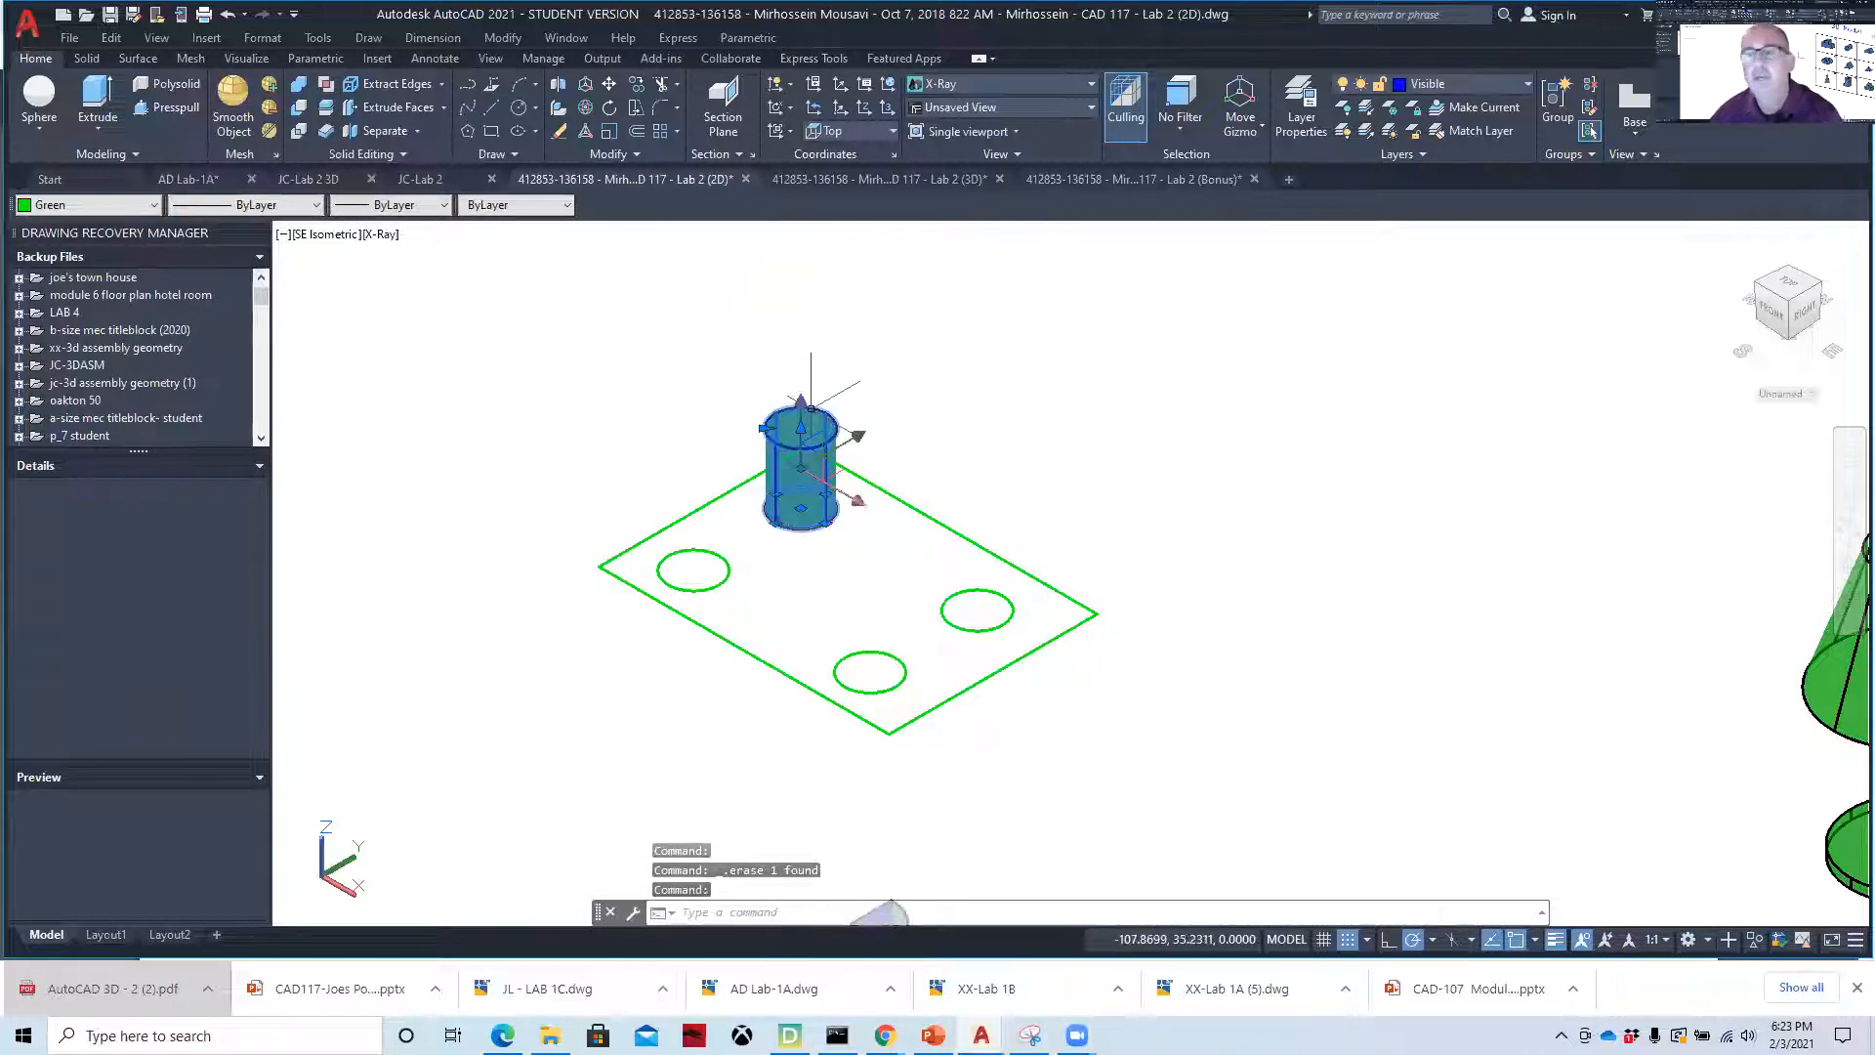
key("Delete")
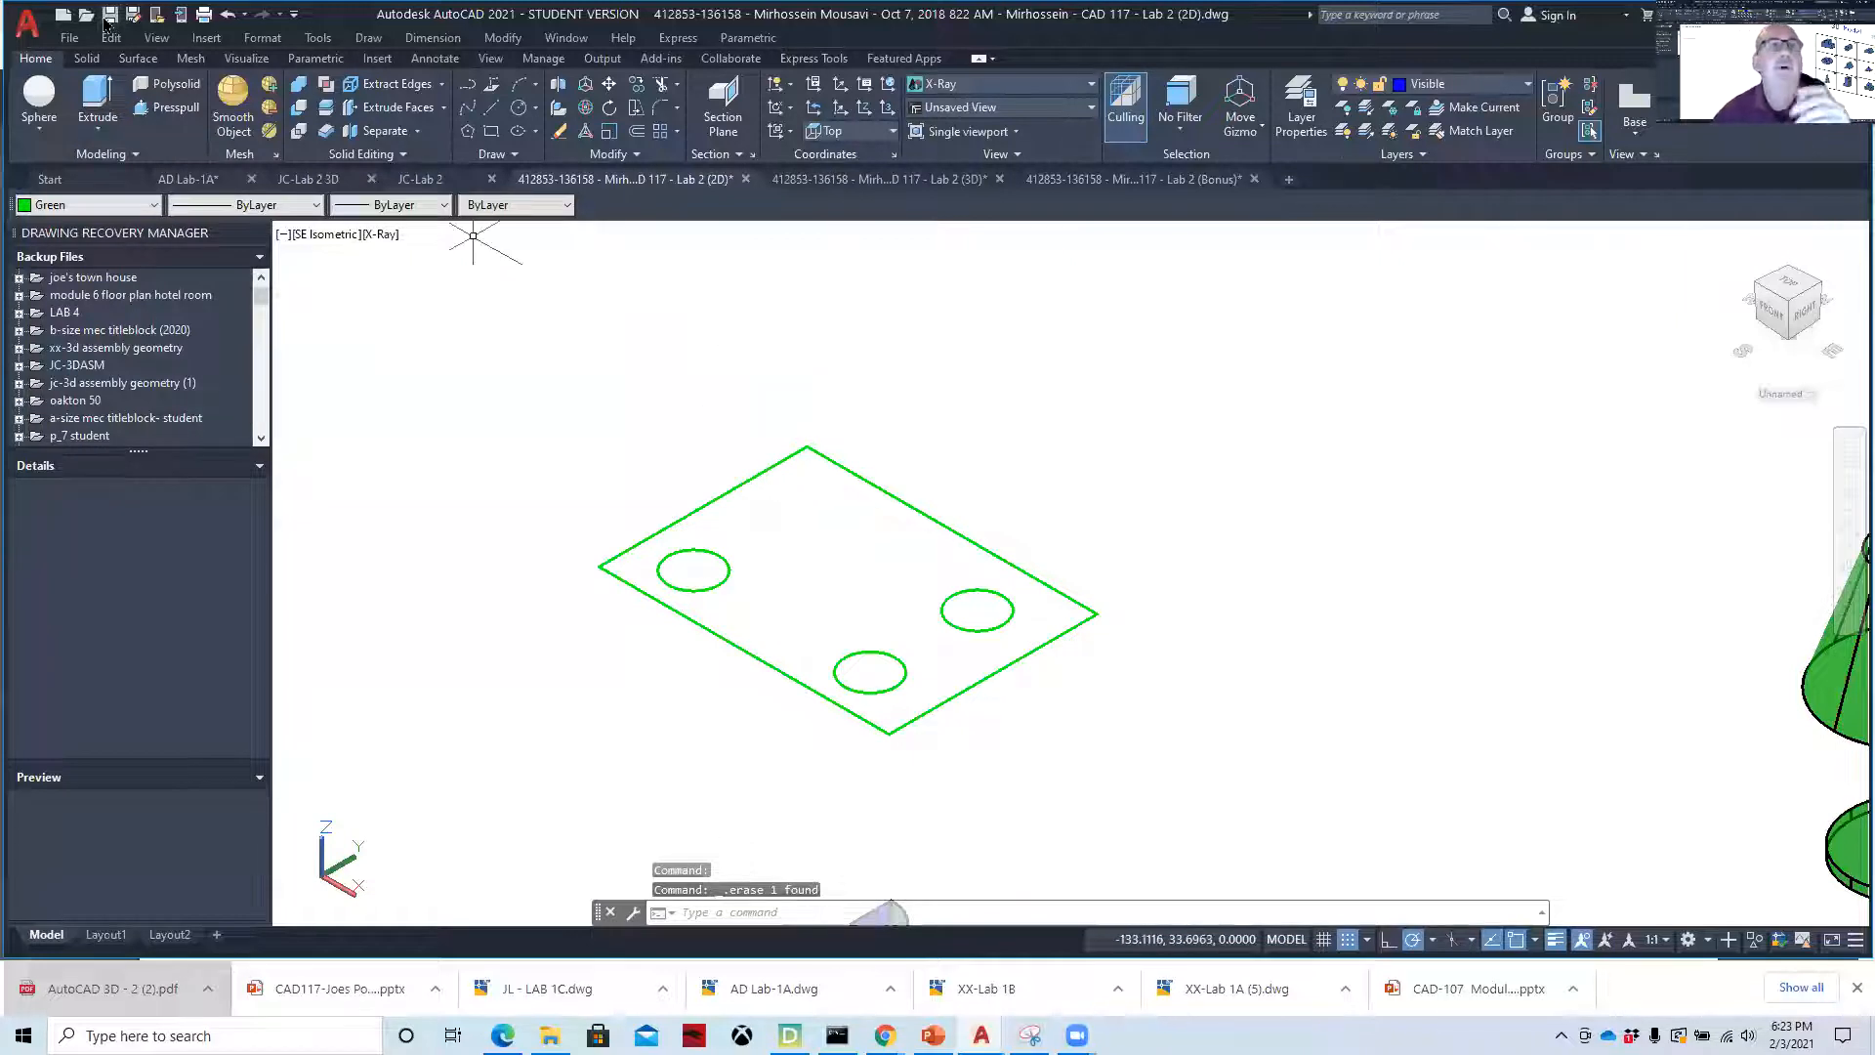
- Undo the deletions and both extrusions, back to the flat rectangle lines and four circles
left_click(228, 15)
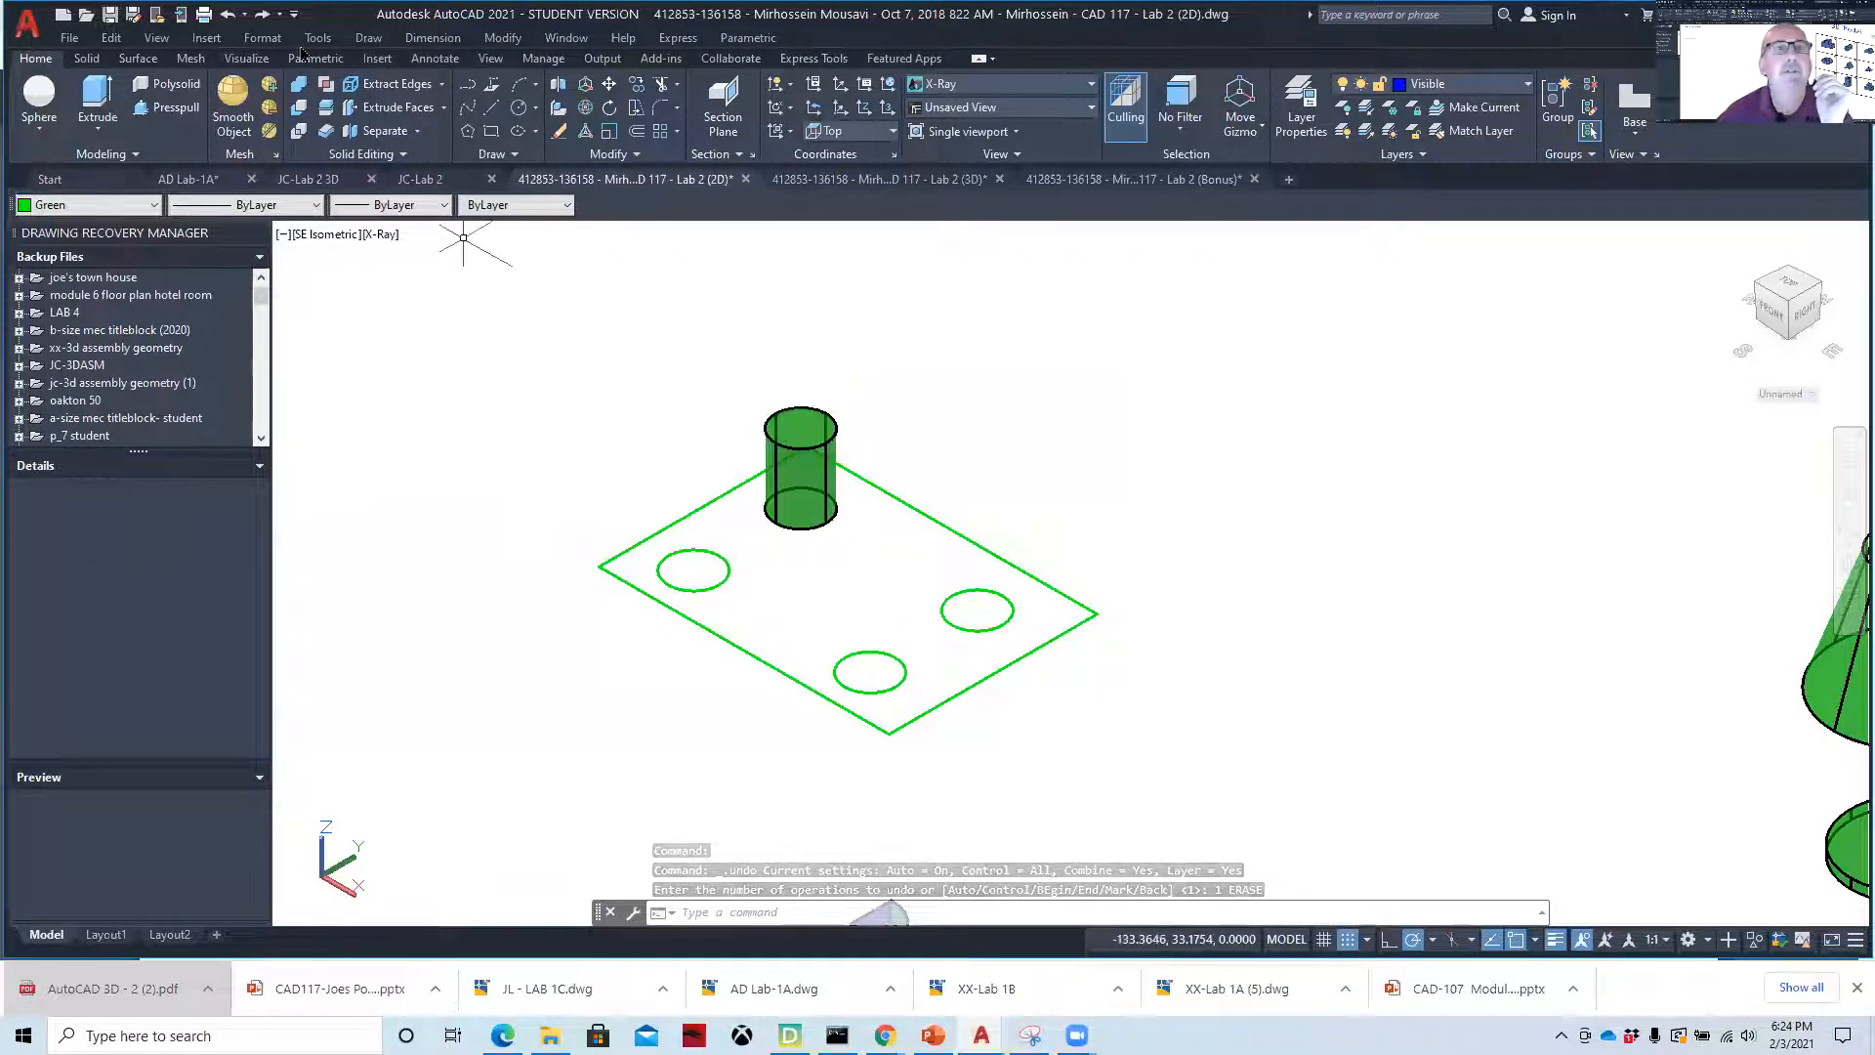
left_click(229, 16)
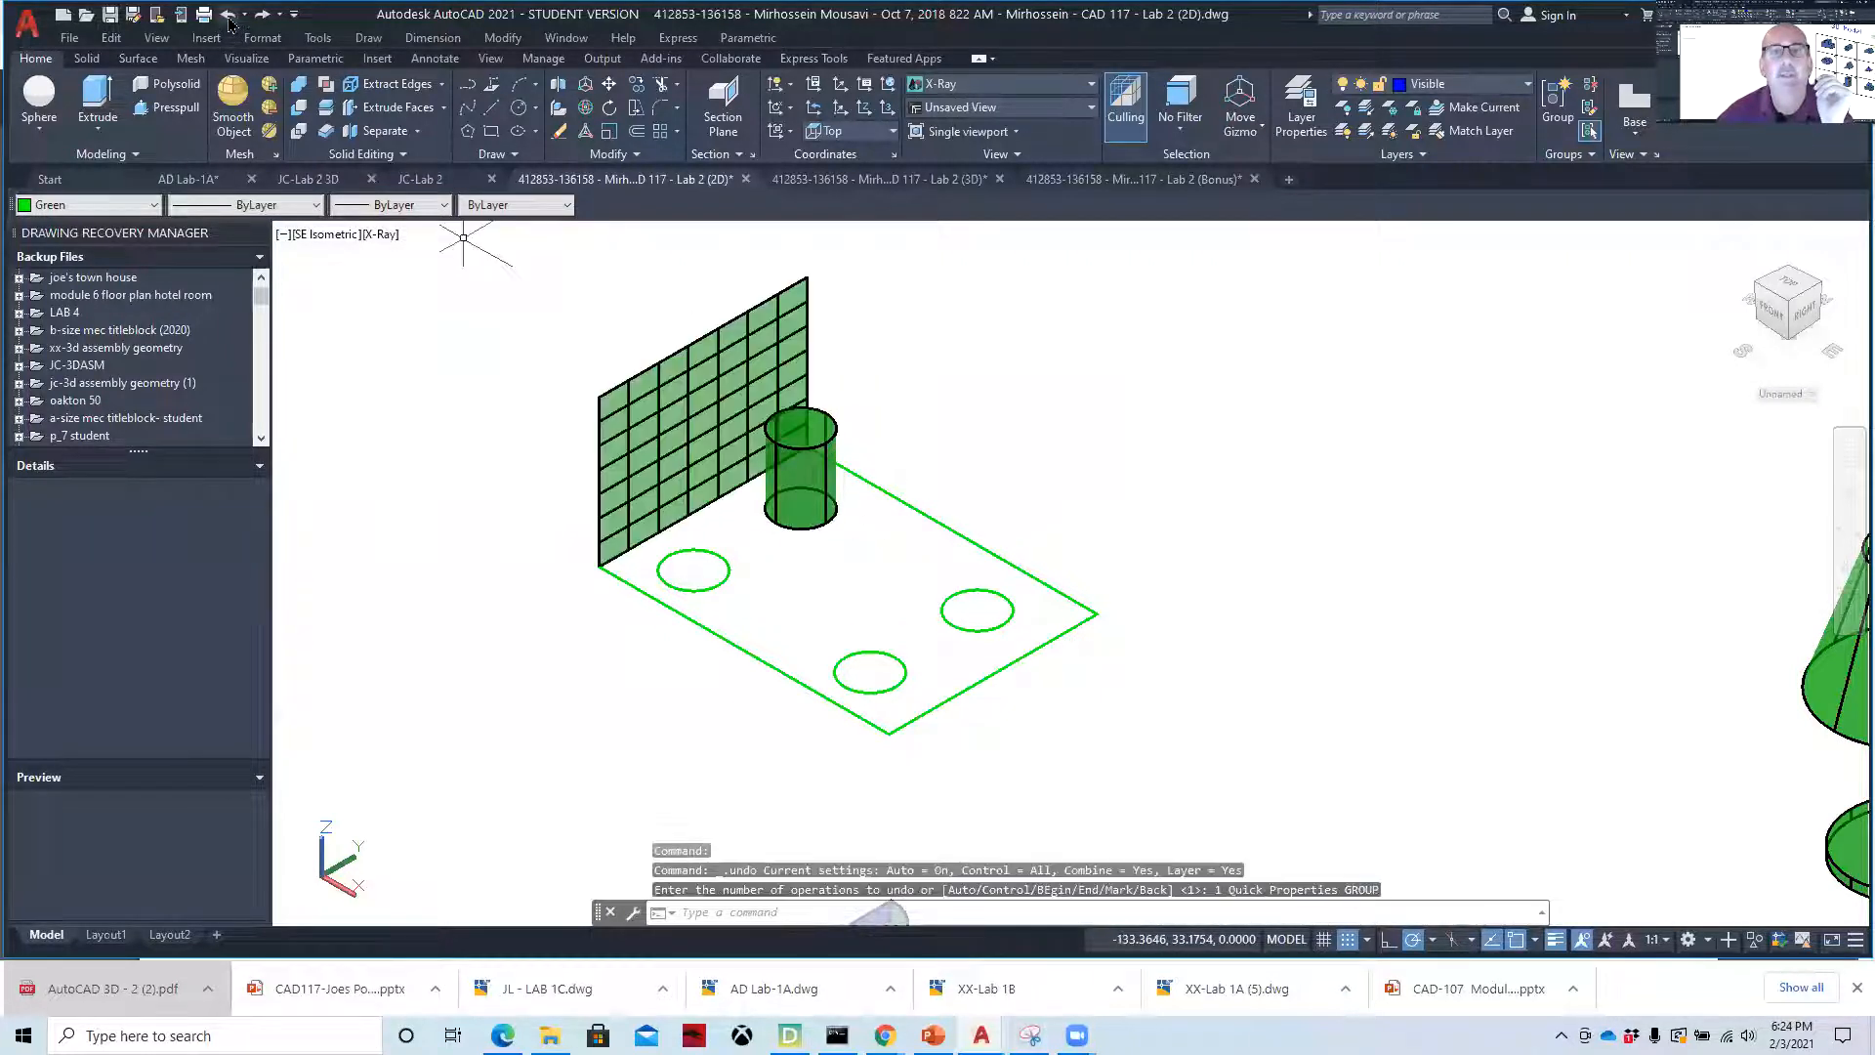
left_click(228, 17)
left_click(229, 17)
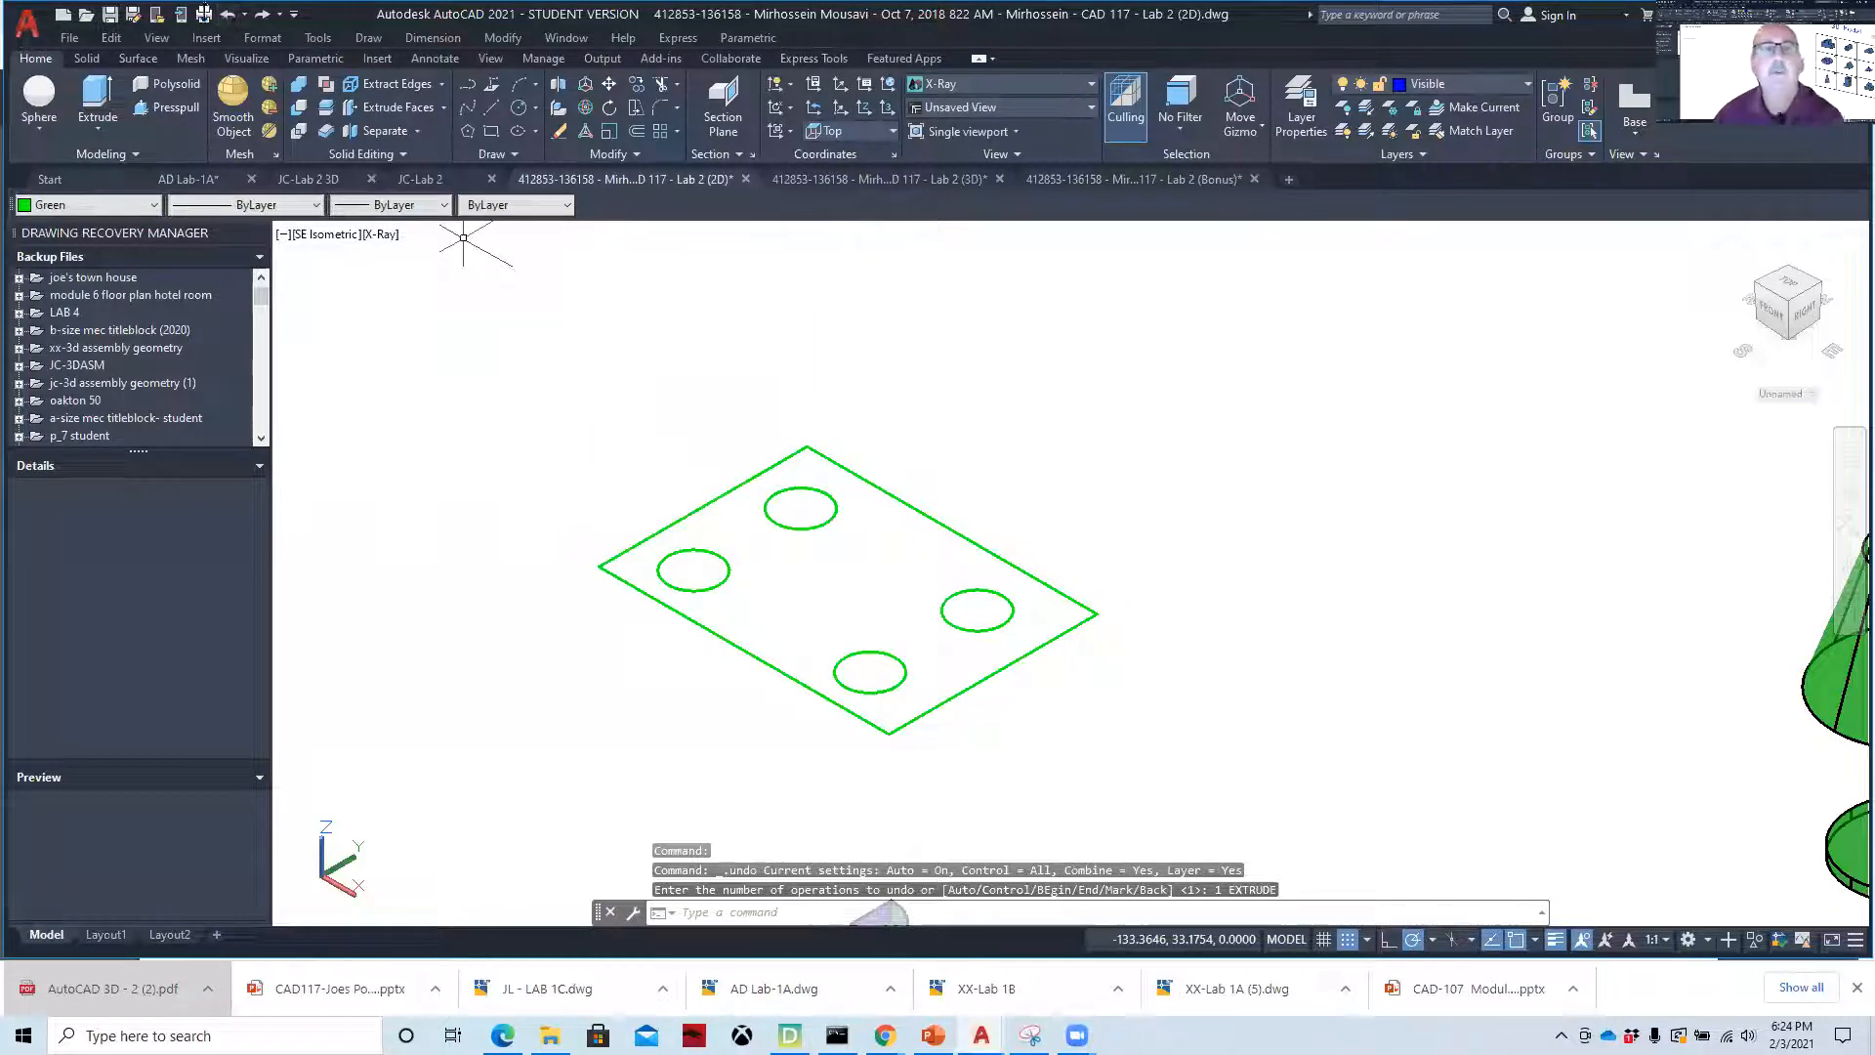
- Create regions from the exploded rectangle's lines and the four circles with the Region command
left_click(133, 155)
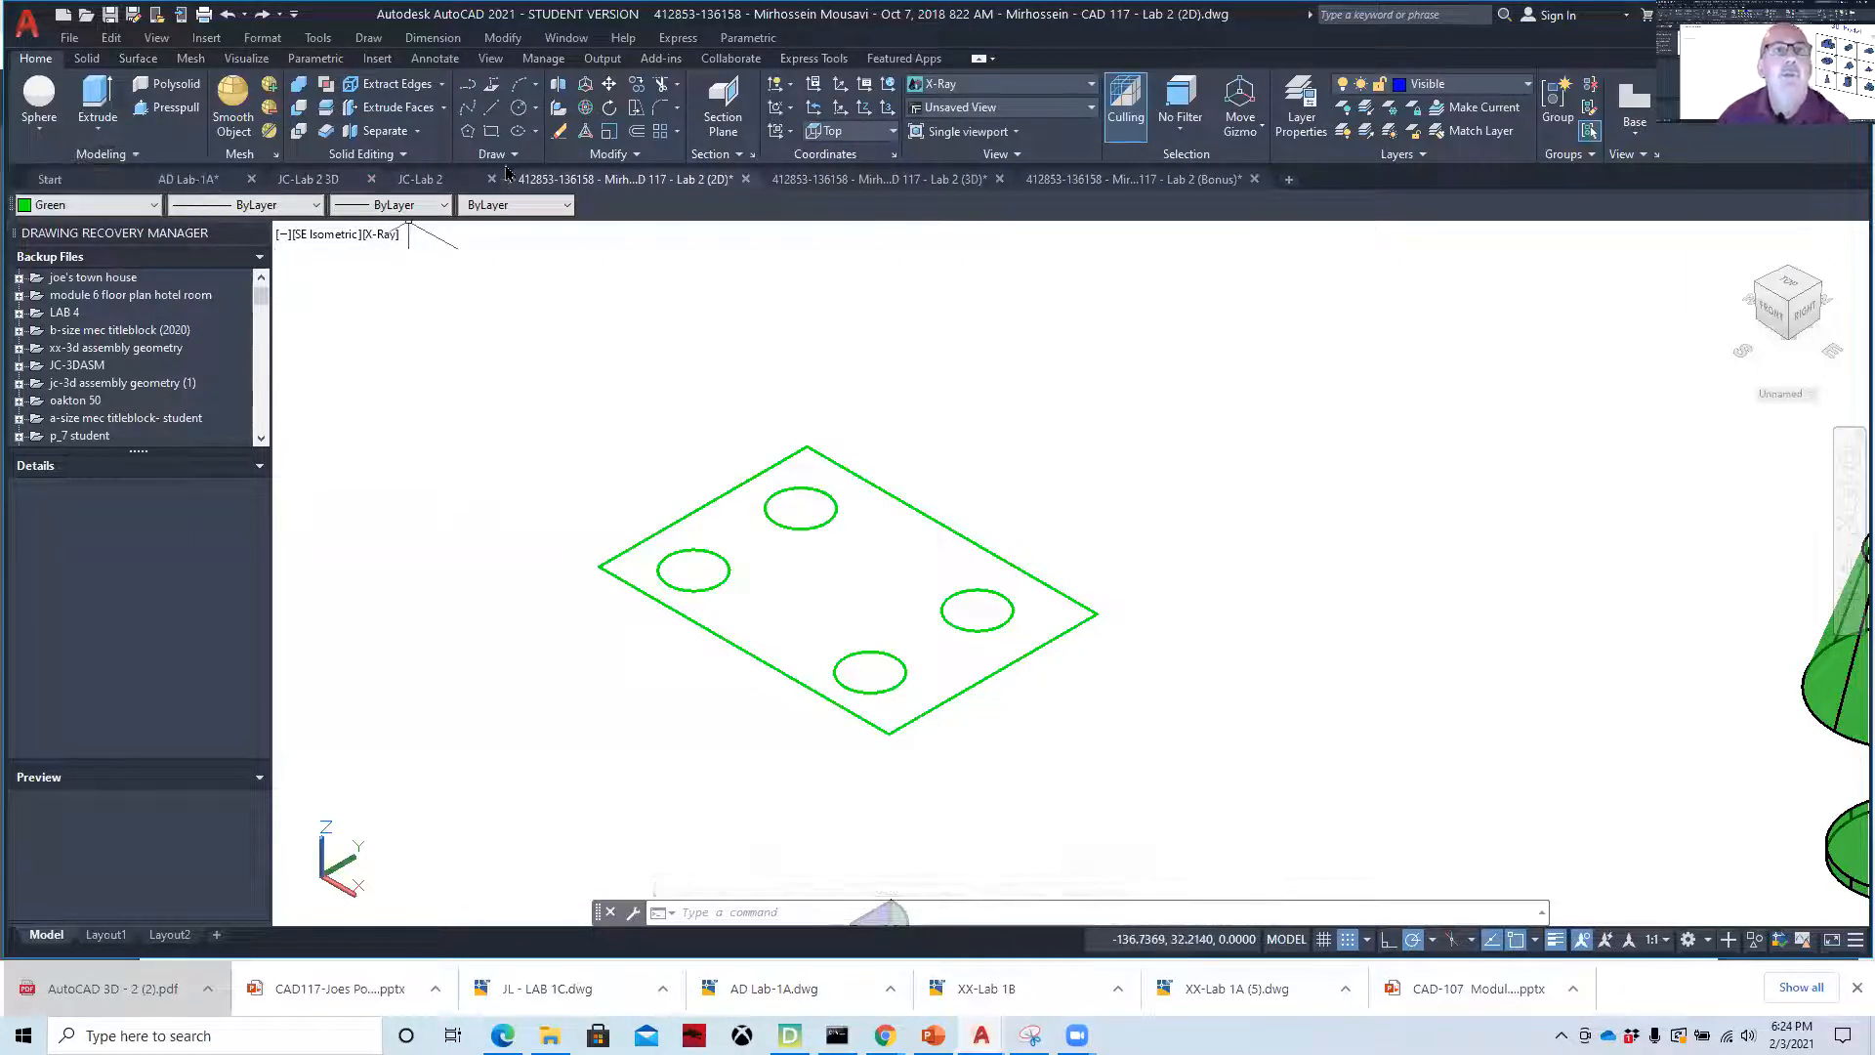
left_click(515, 156)
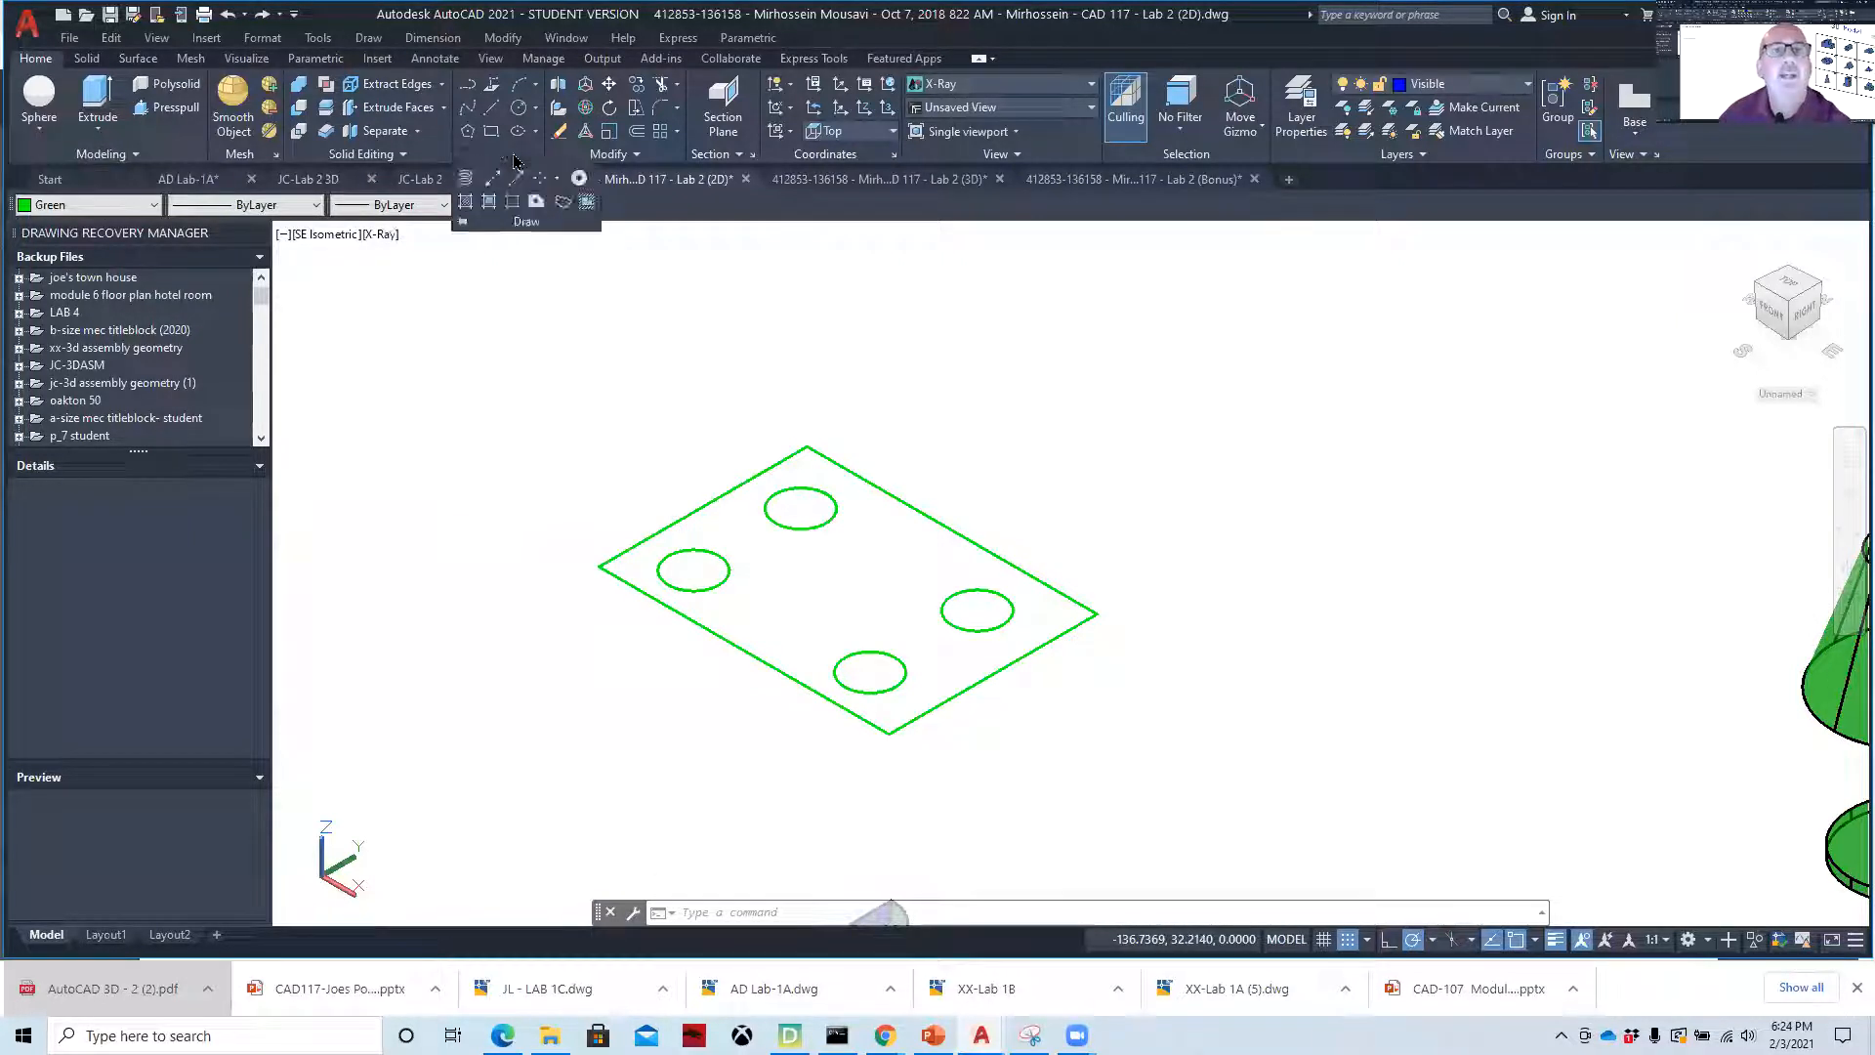
left_click(535, 209)
left_click(498, 369)
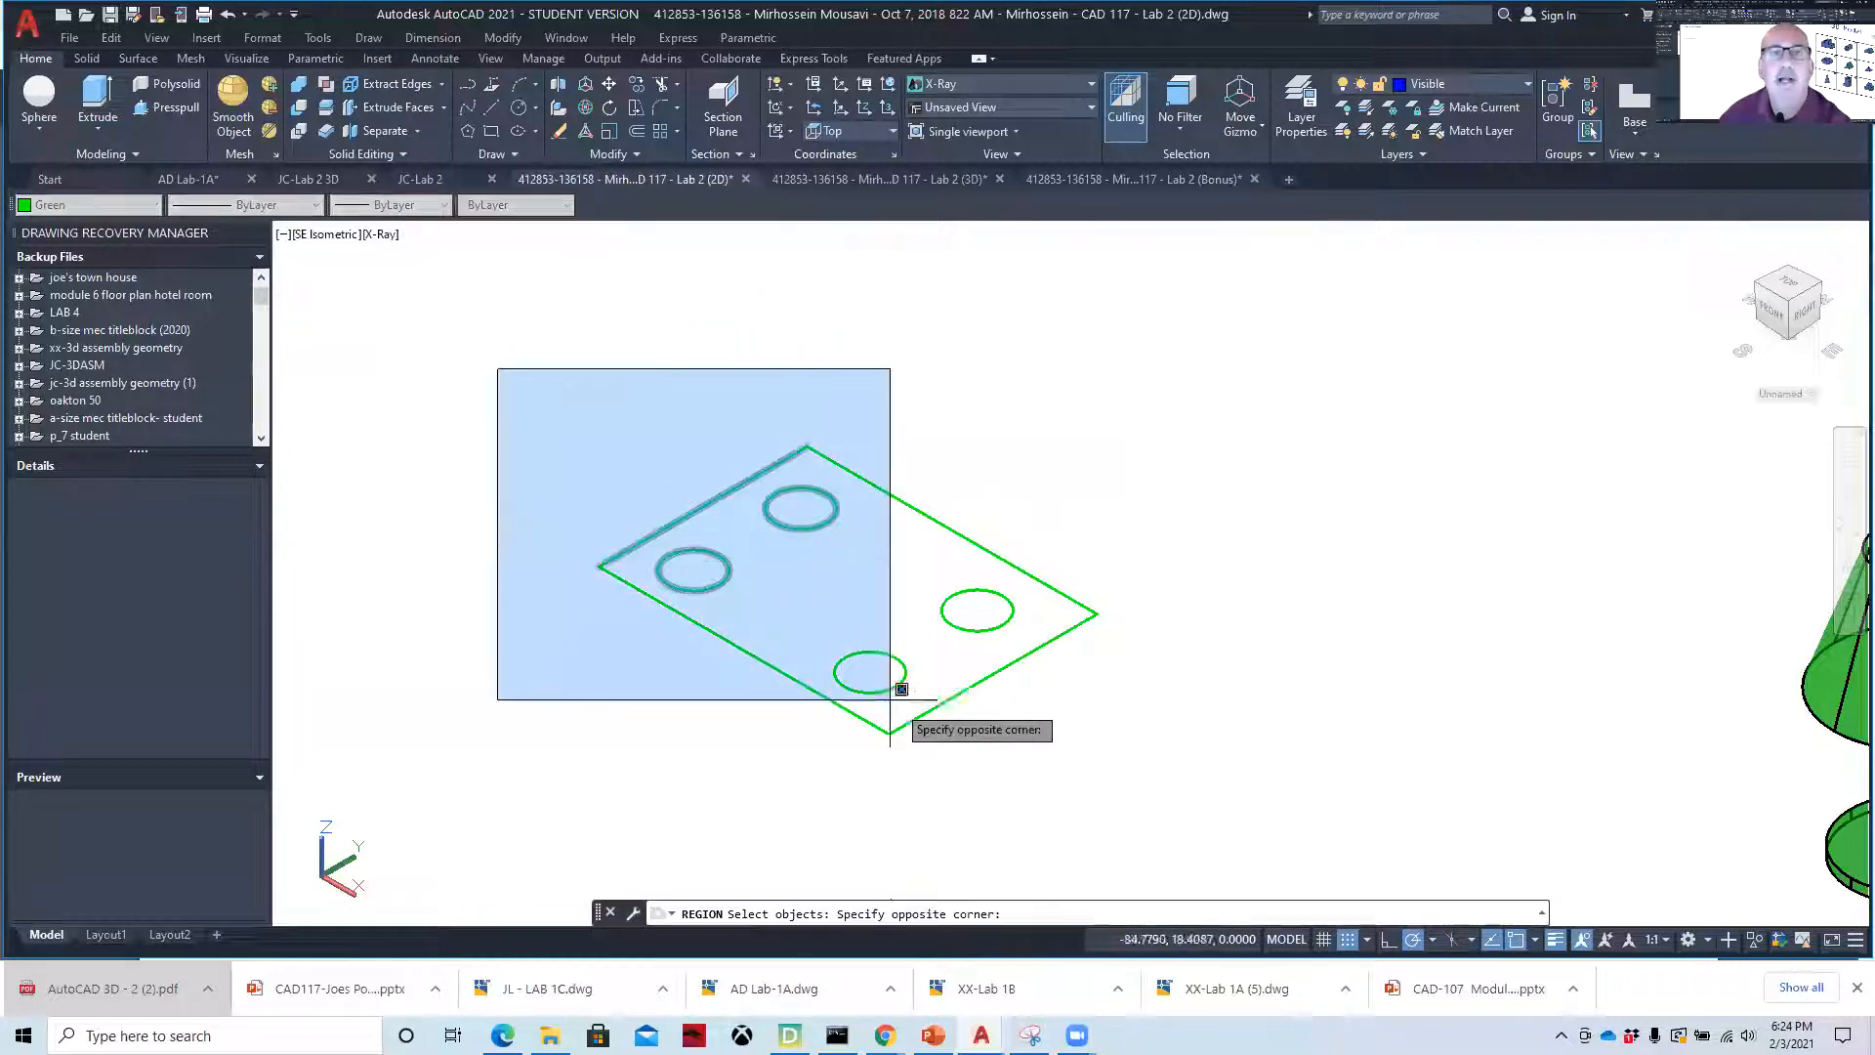
left_click(1160, 755)
key("Return")
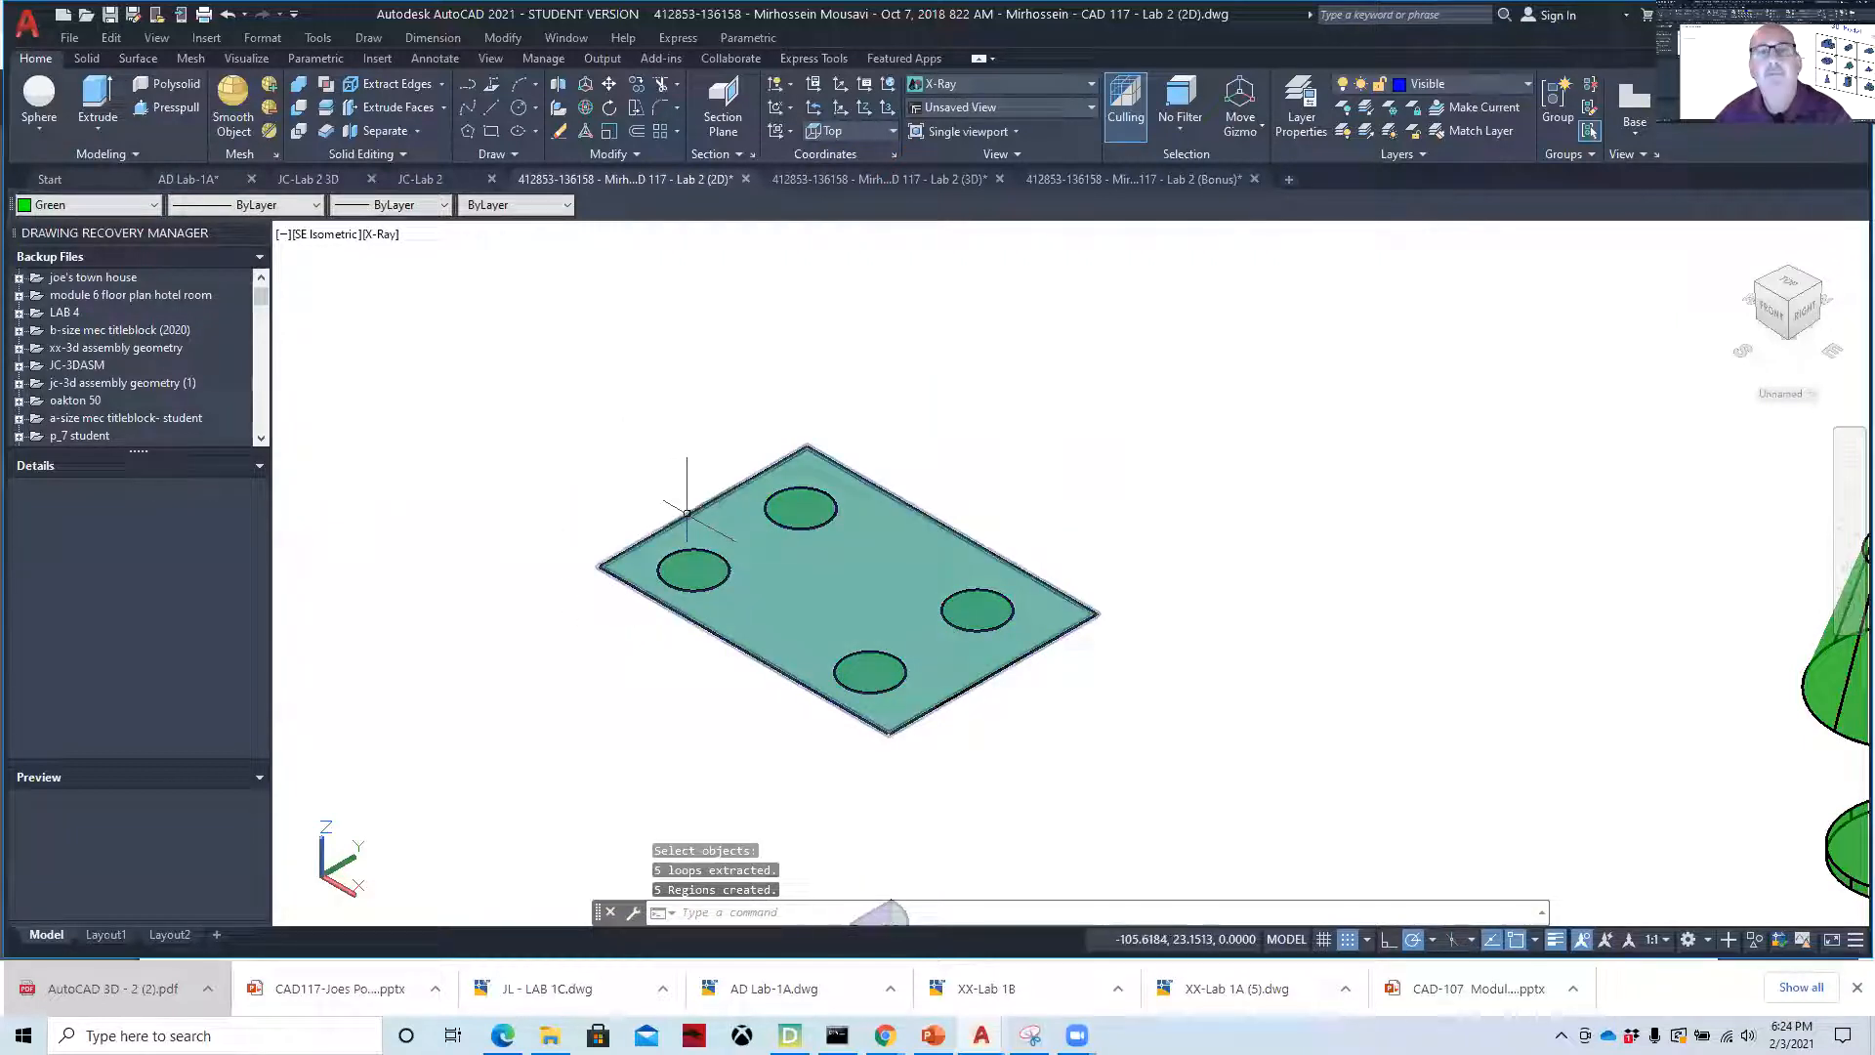
- Extrude the rectangular region upward about 10.9 units into a solid box
left_click(88, 89)
left_click(695, 622)
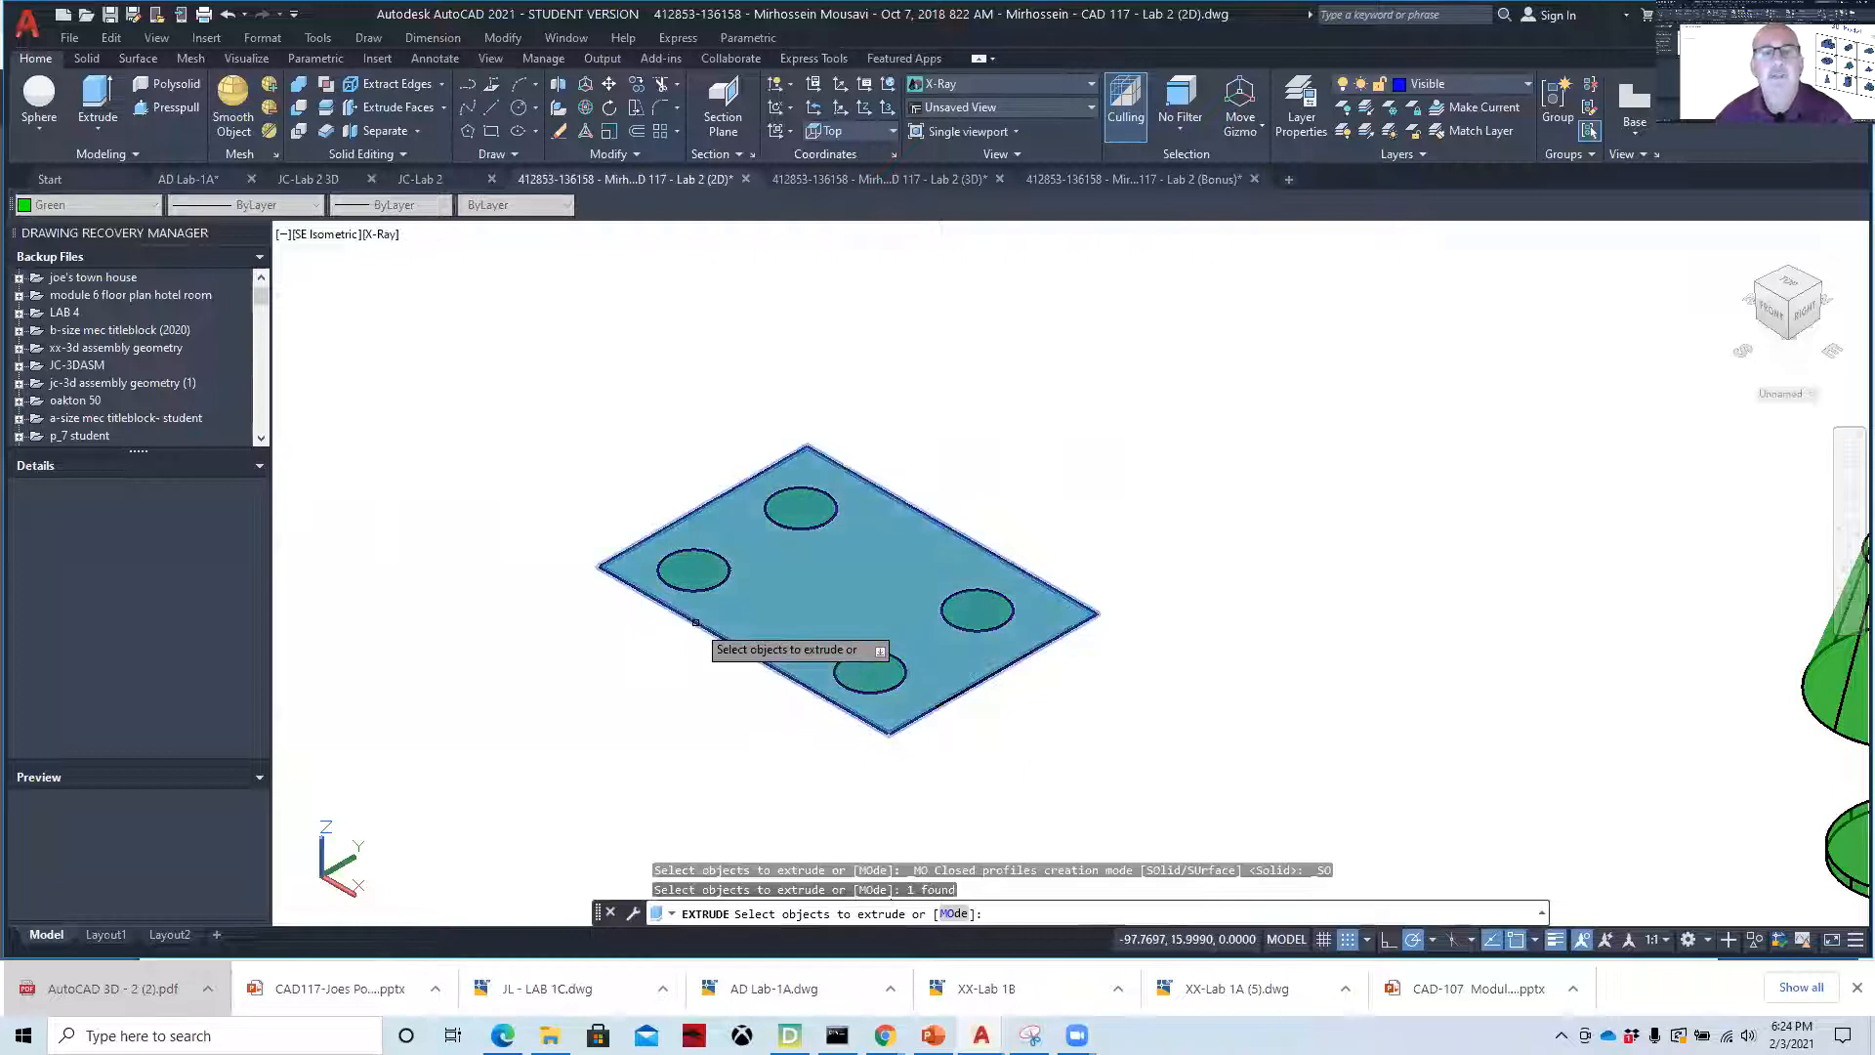
key("Return")
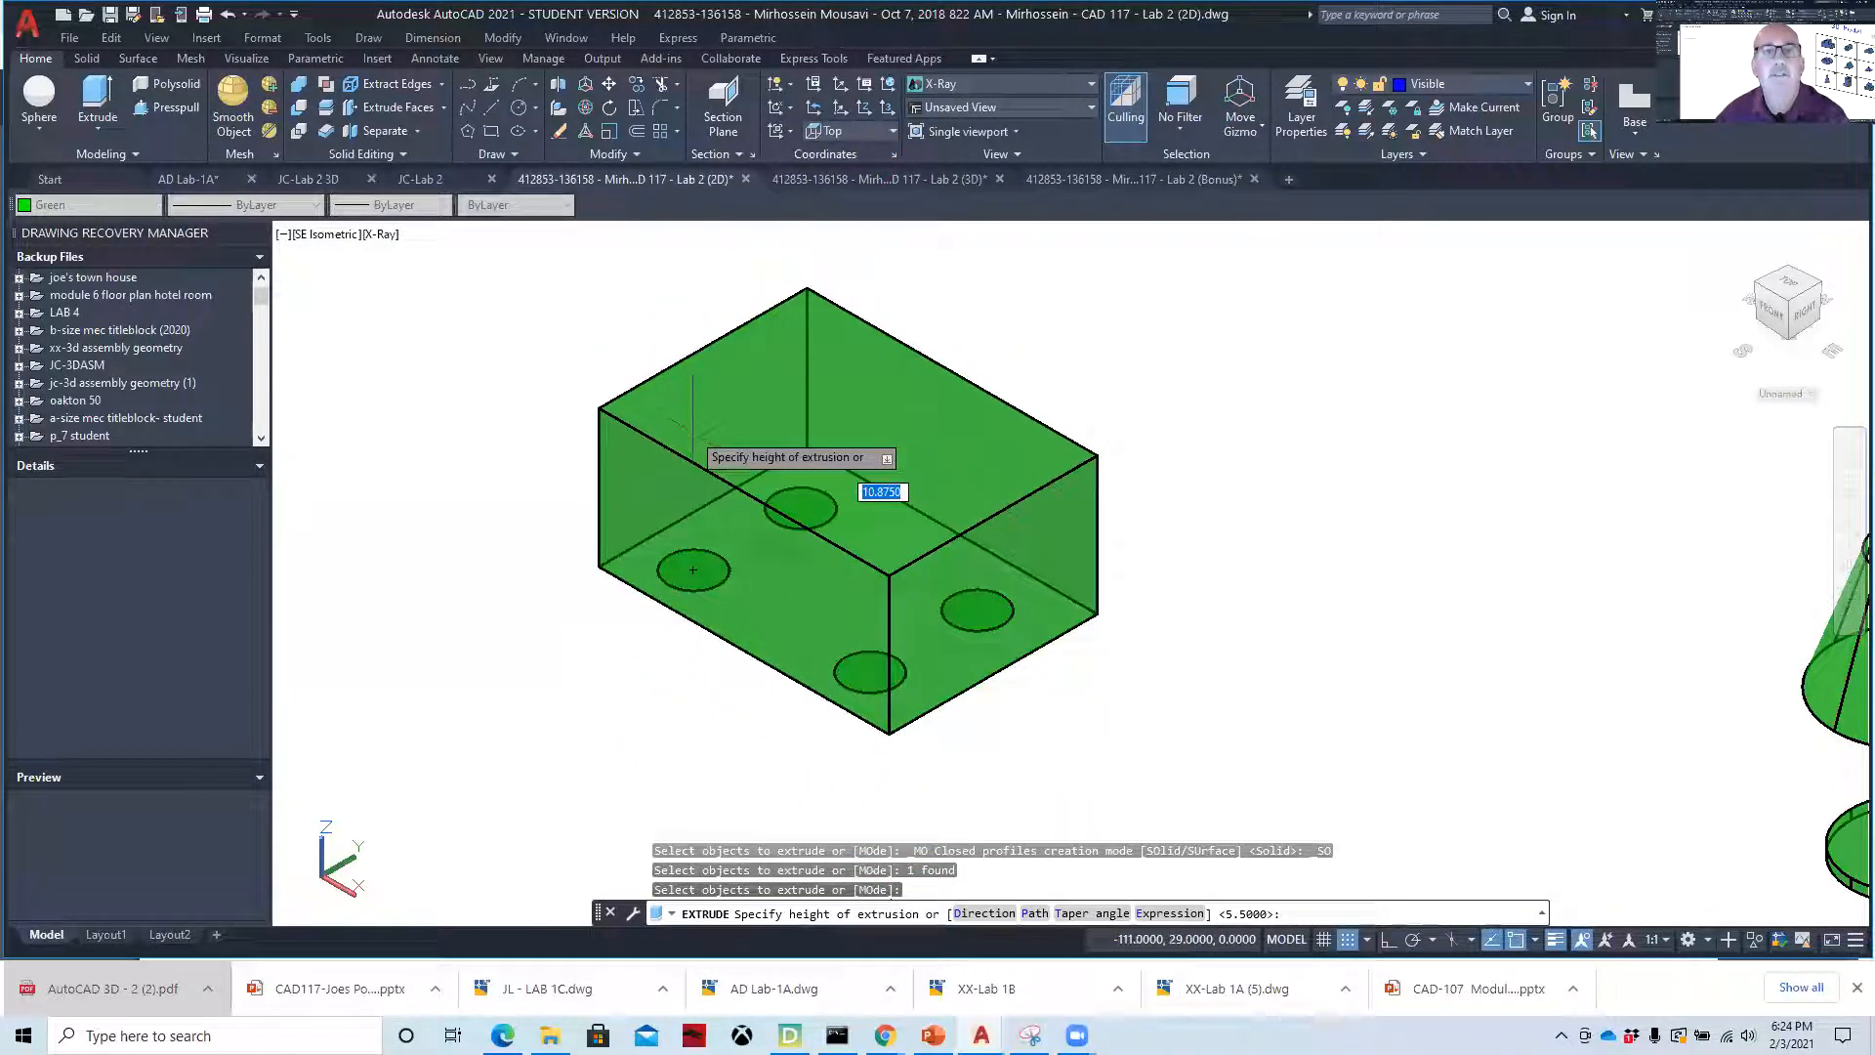
left_click(664, 442)
- Switch to the 2D Wireframe visual style and extrude the four circular regions up to the box's full height
left_click(386, 238)
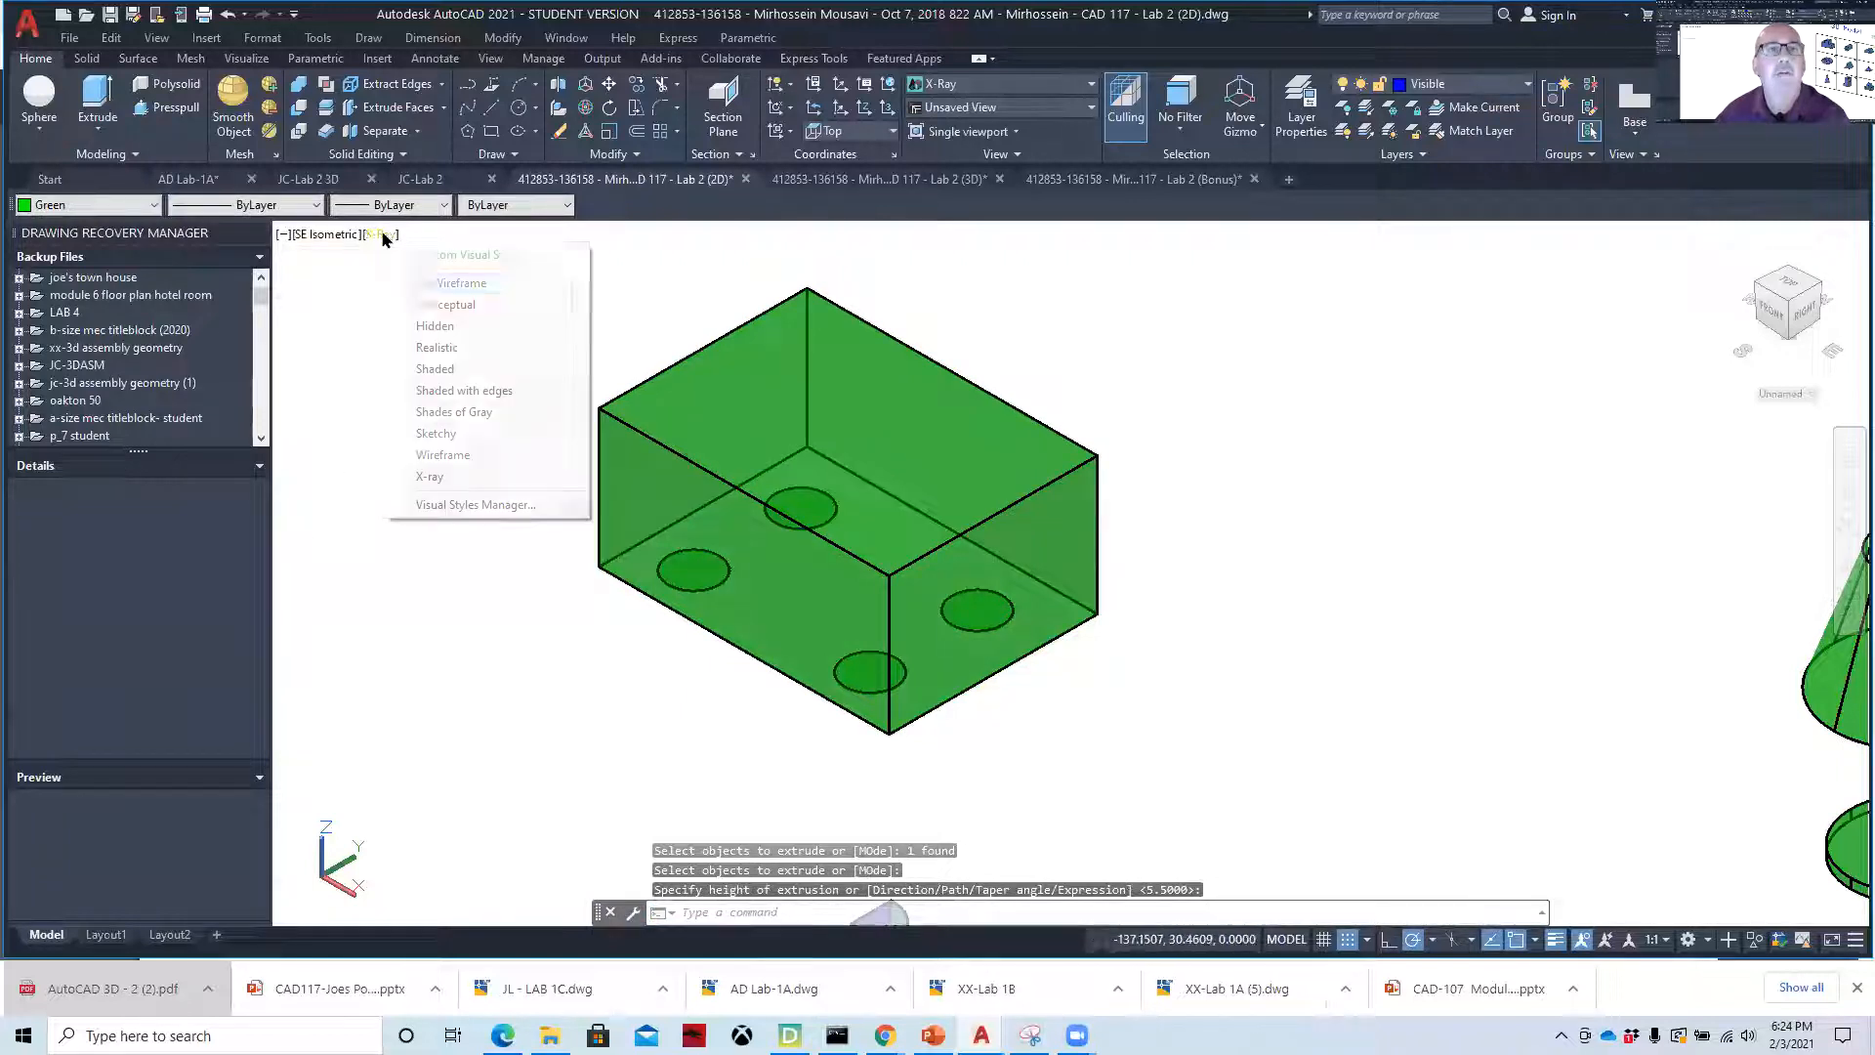
left_click(416, 286)
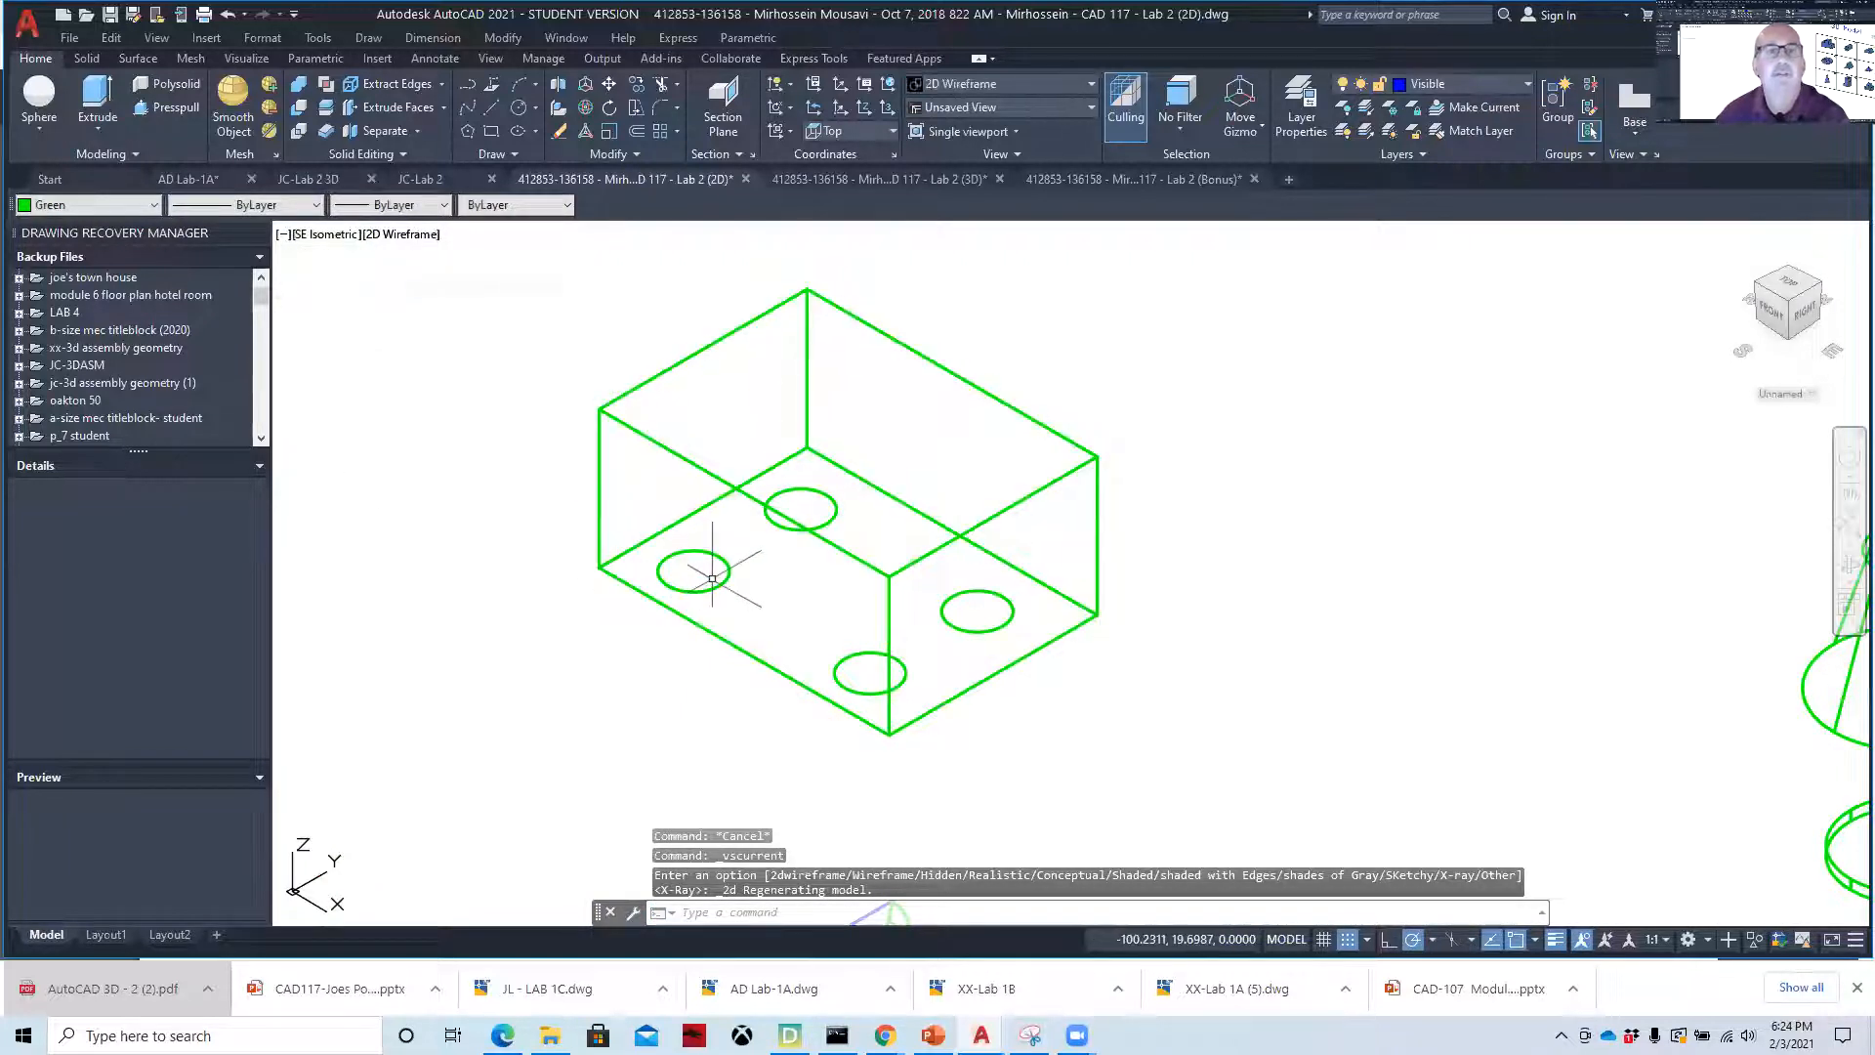
left_click(100, 113)
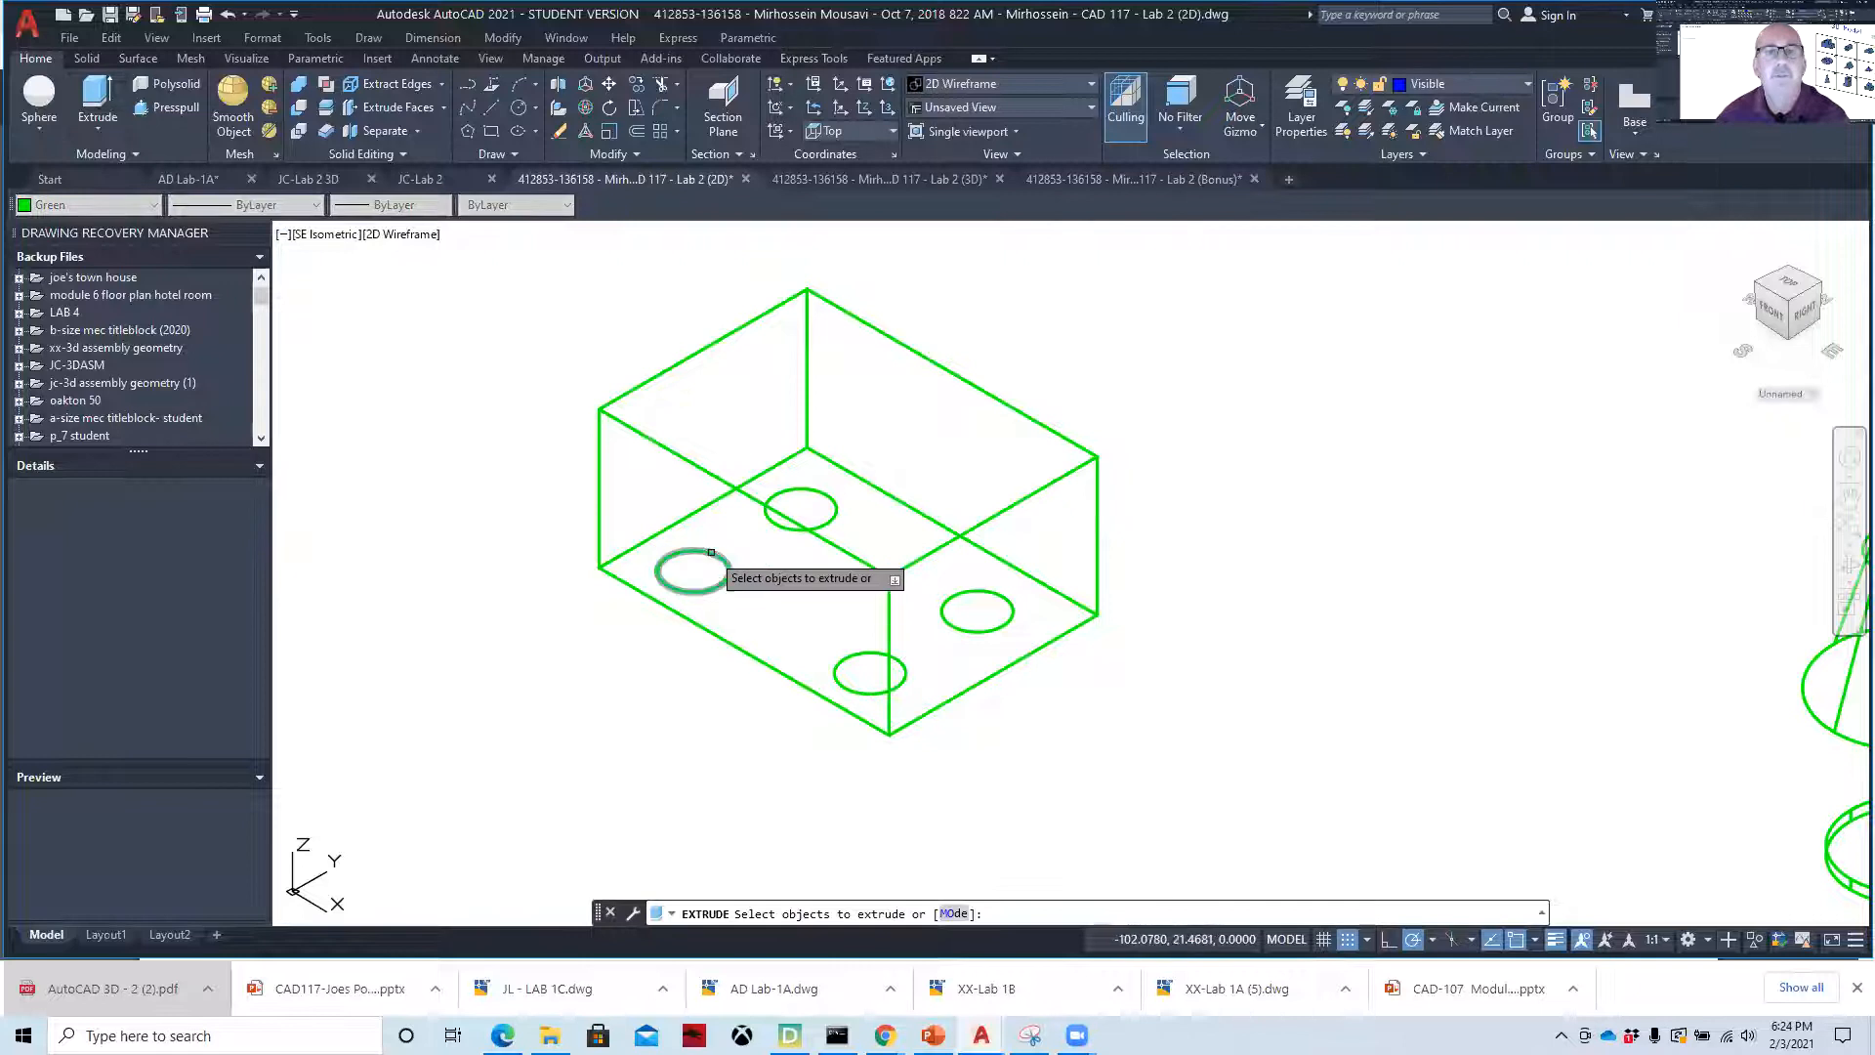
left_click(727, 568)
left_click(773, 528)
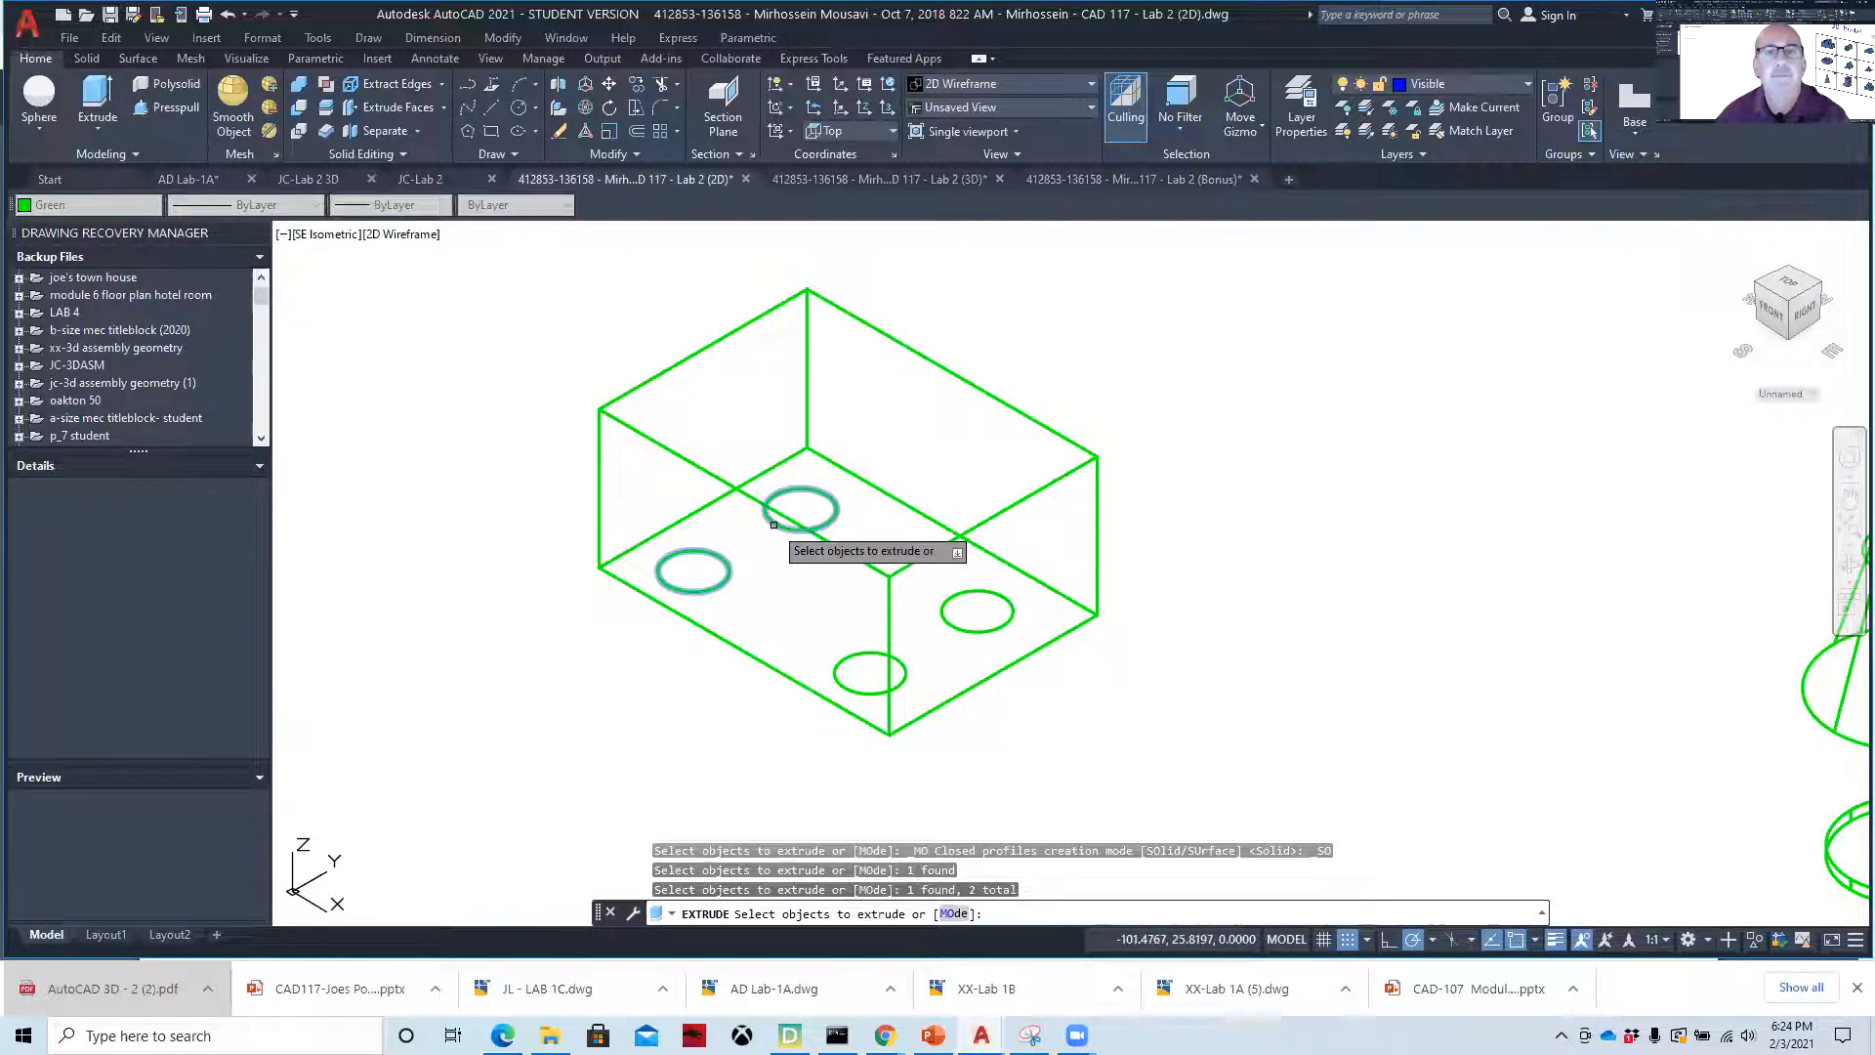
left_click(838, 665)
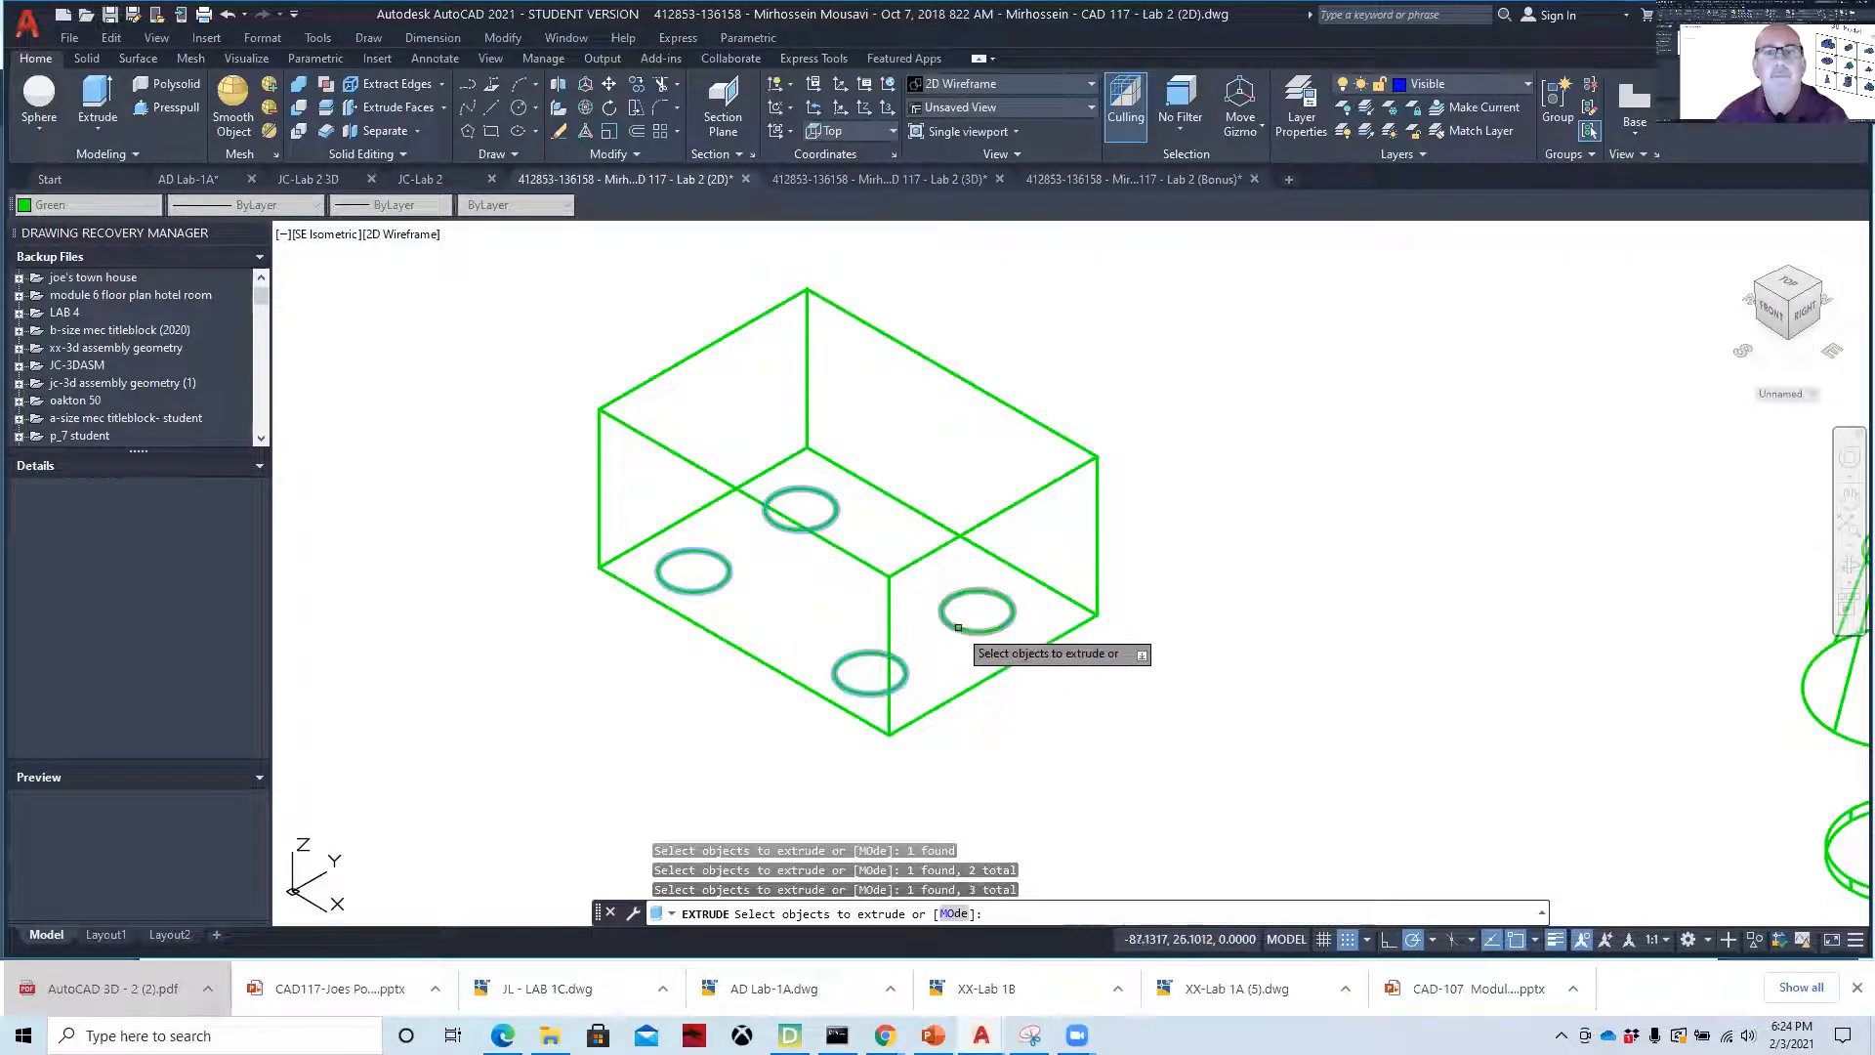
key("Return")
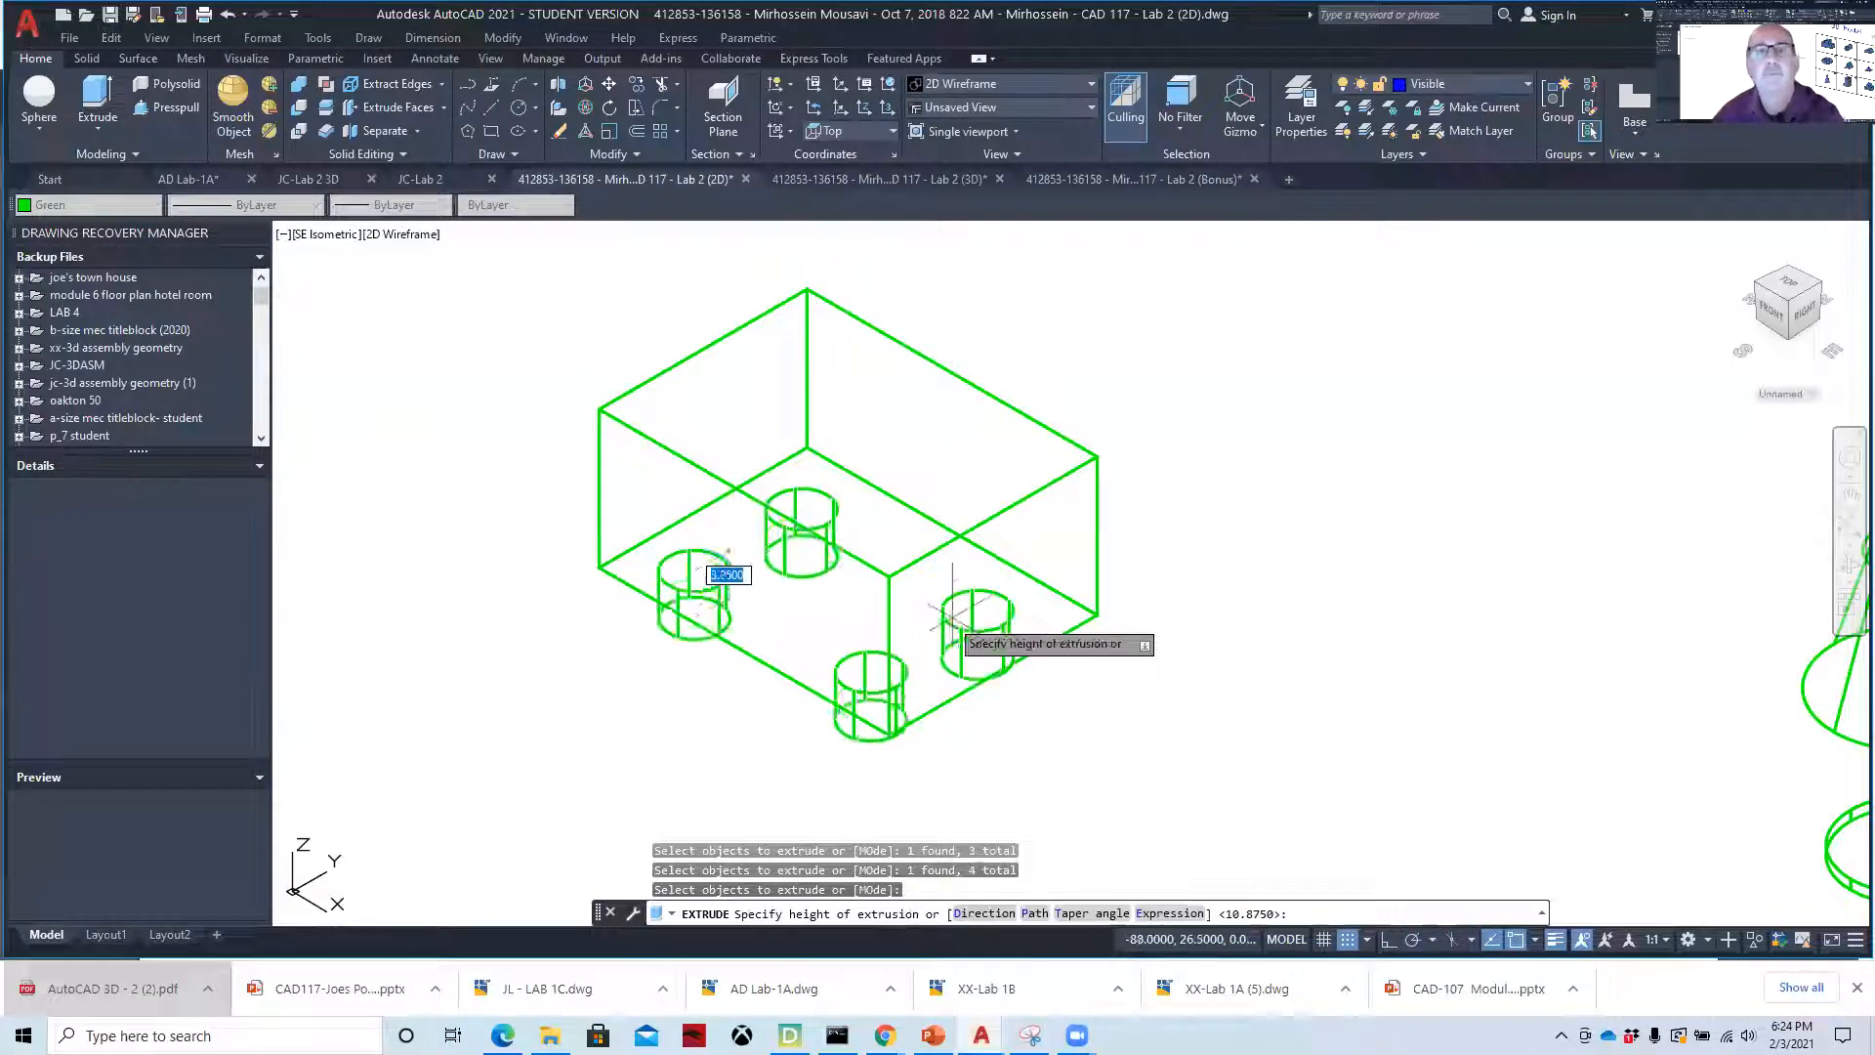
left_click(888, 576)
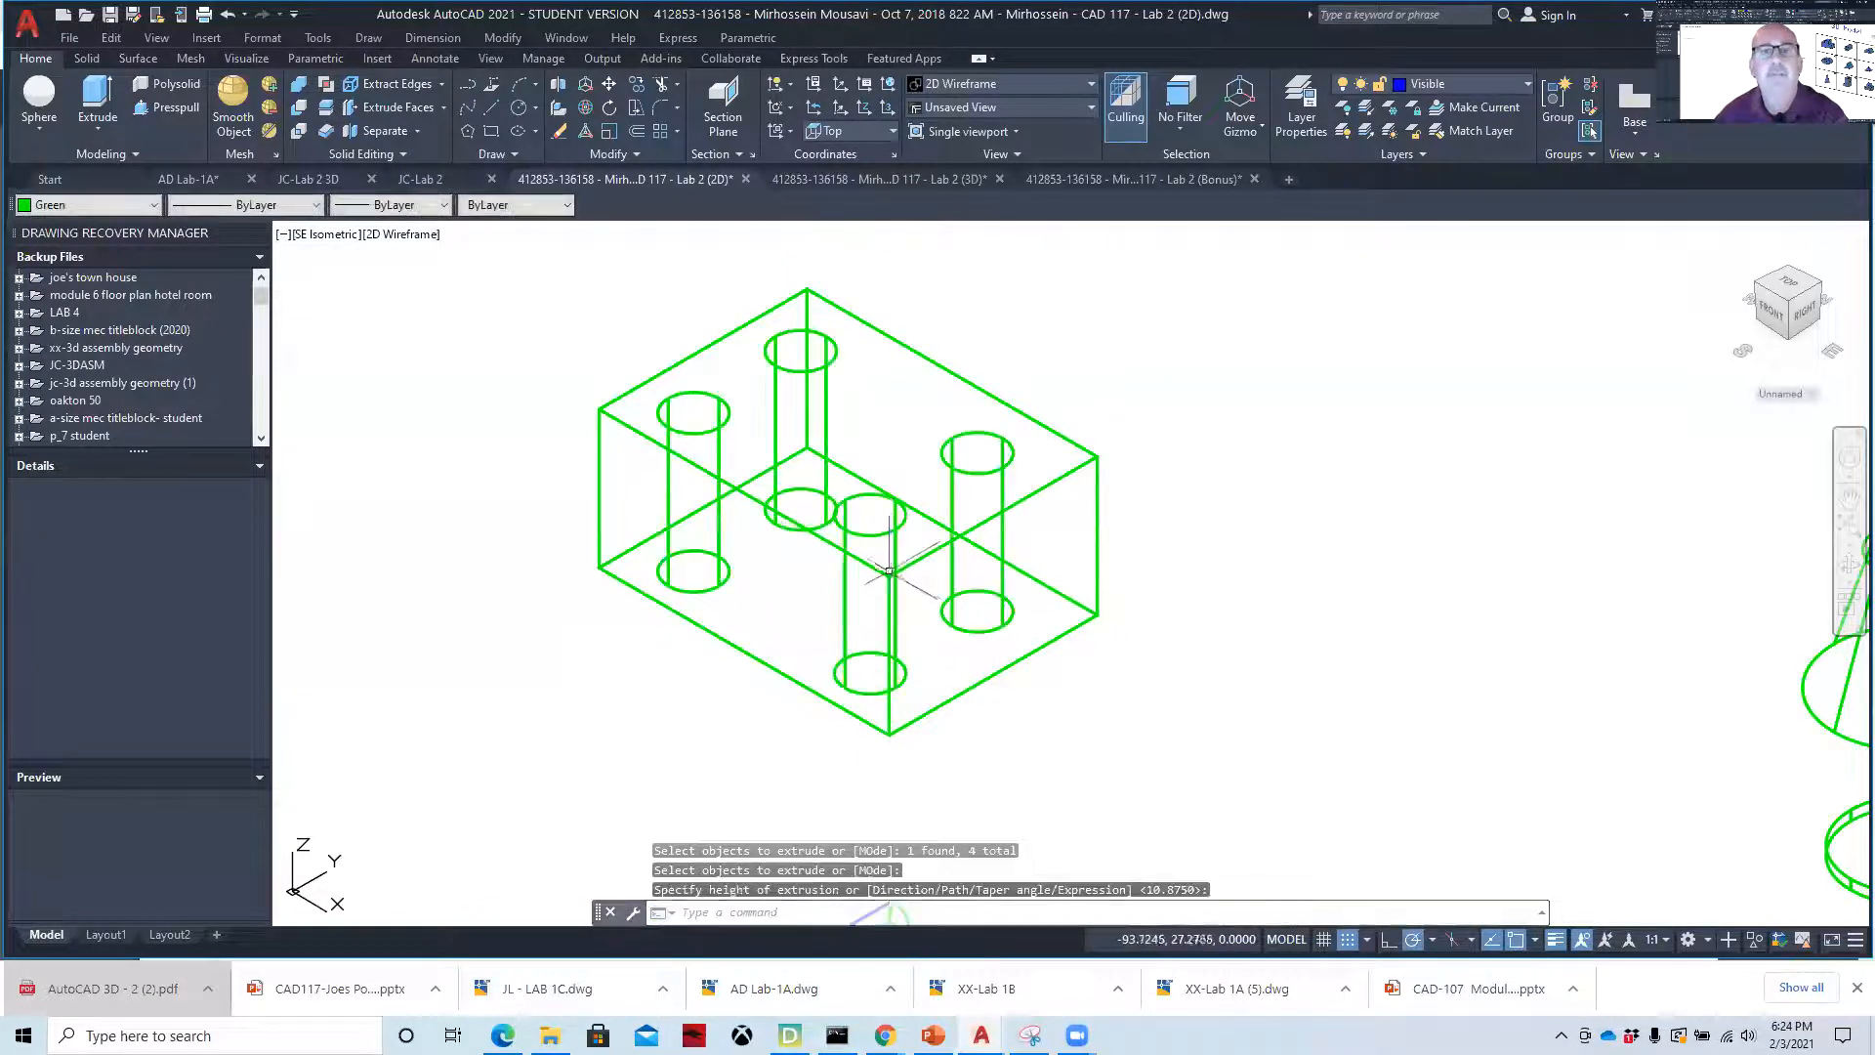
- Set the viewport's visual style to X-ray
left_click(342, 238)
left_click(410, 240)
left_click(410, 240)
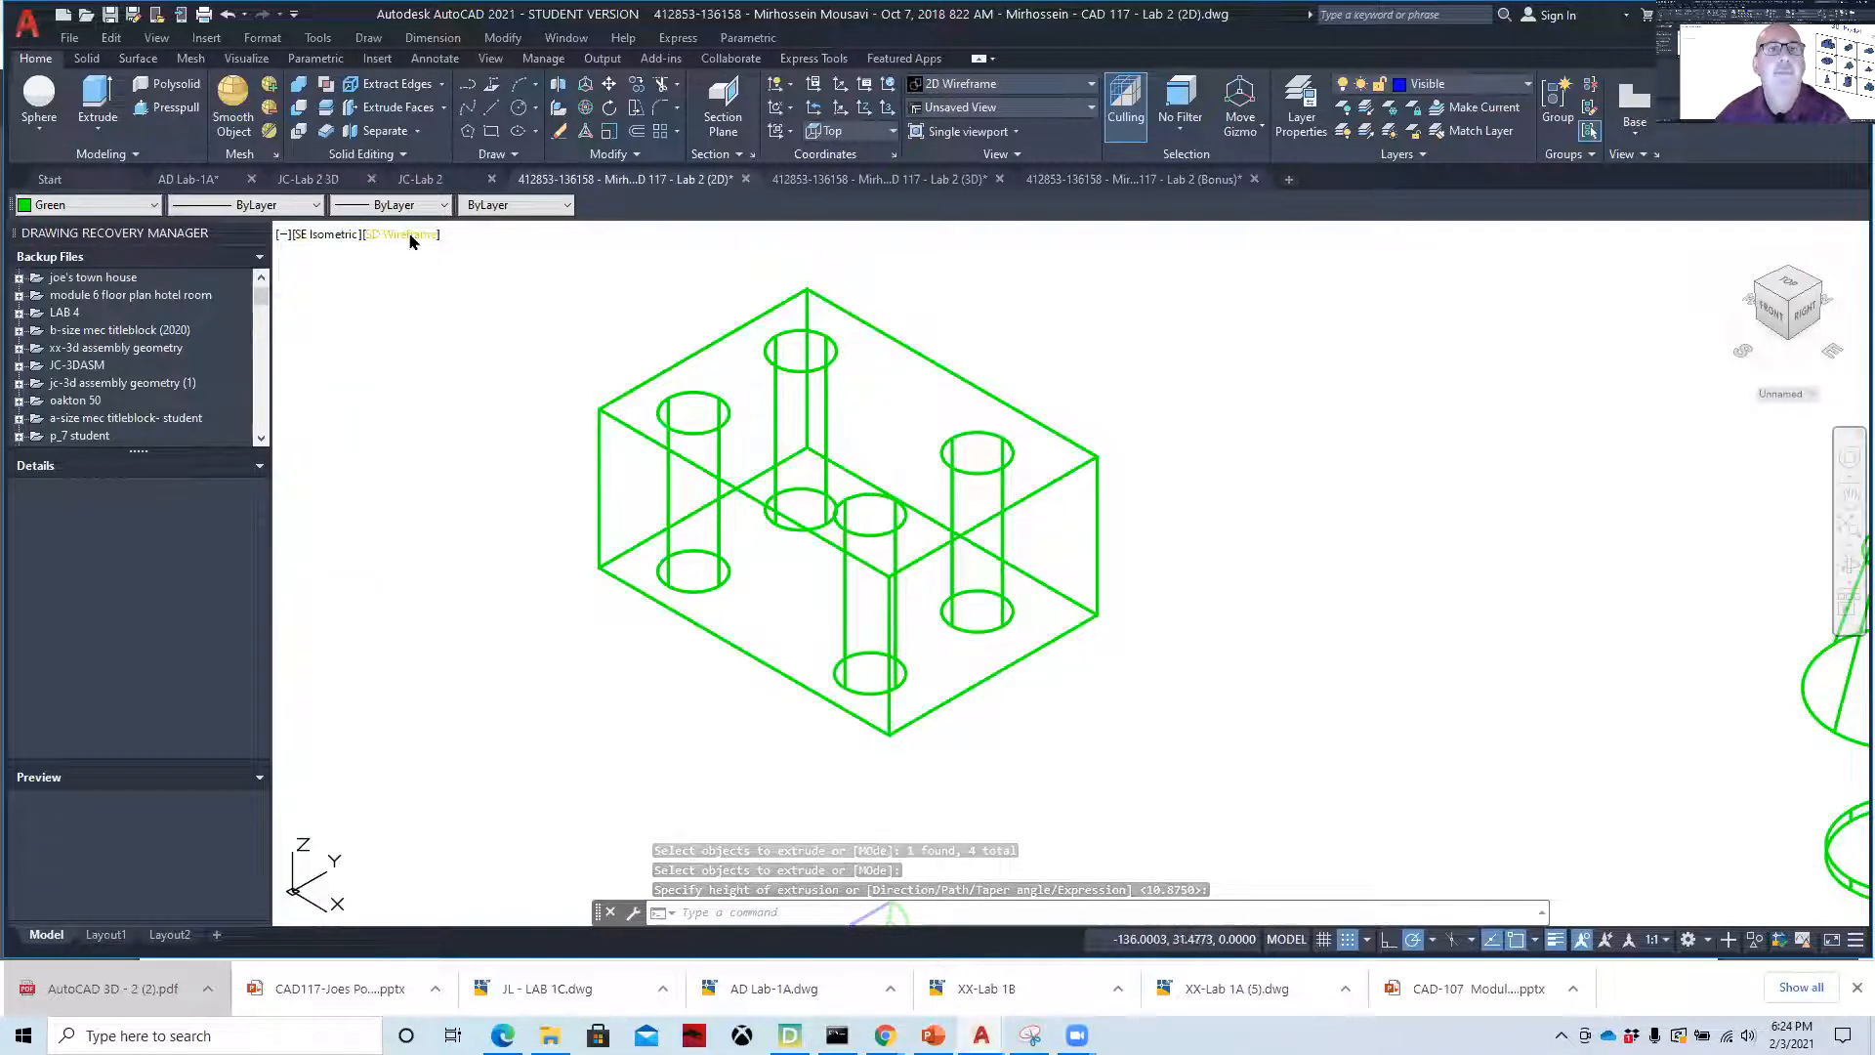
left_click(410, 237)
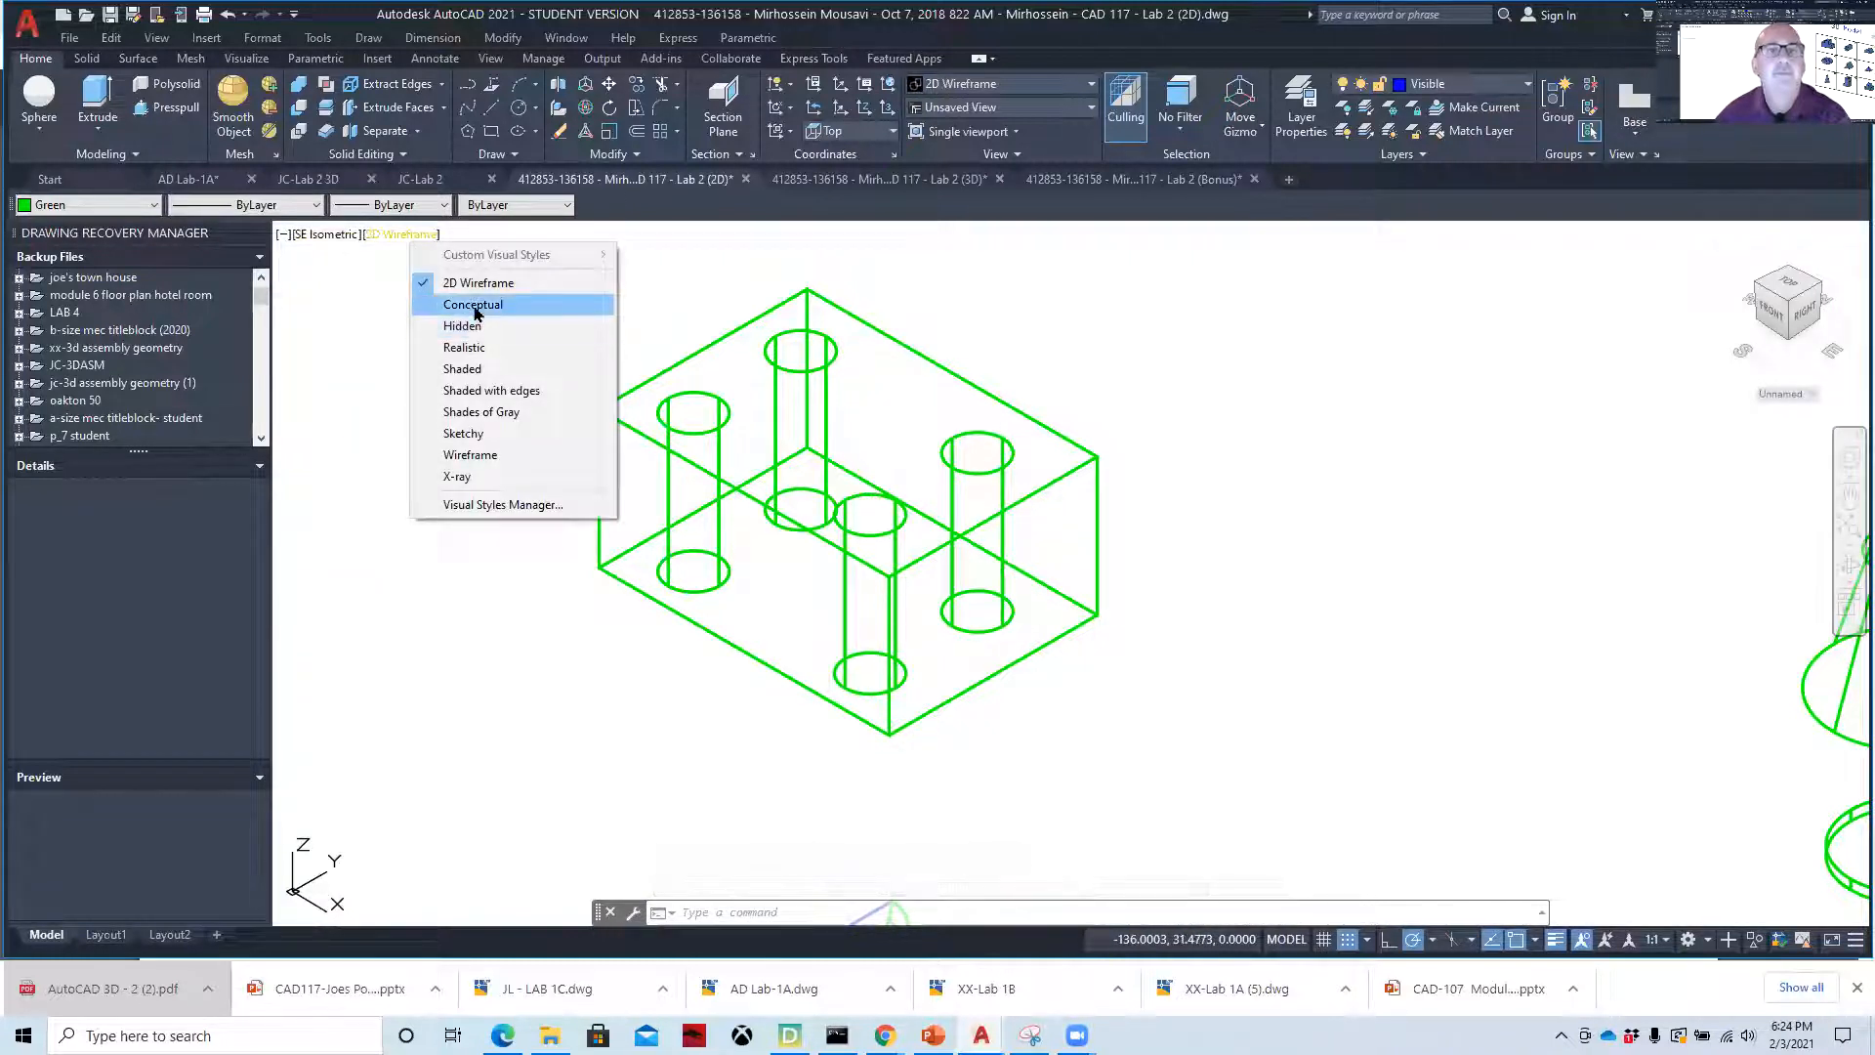
left_click(457, 475)
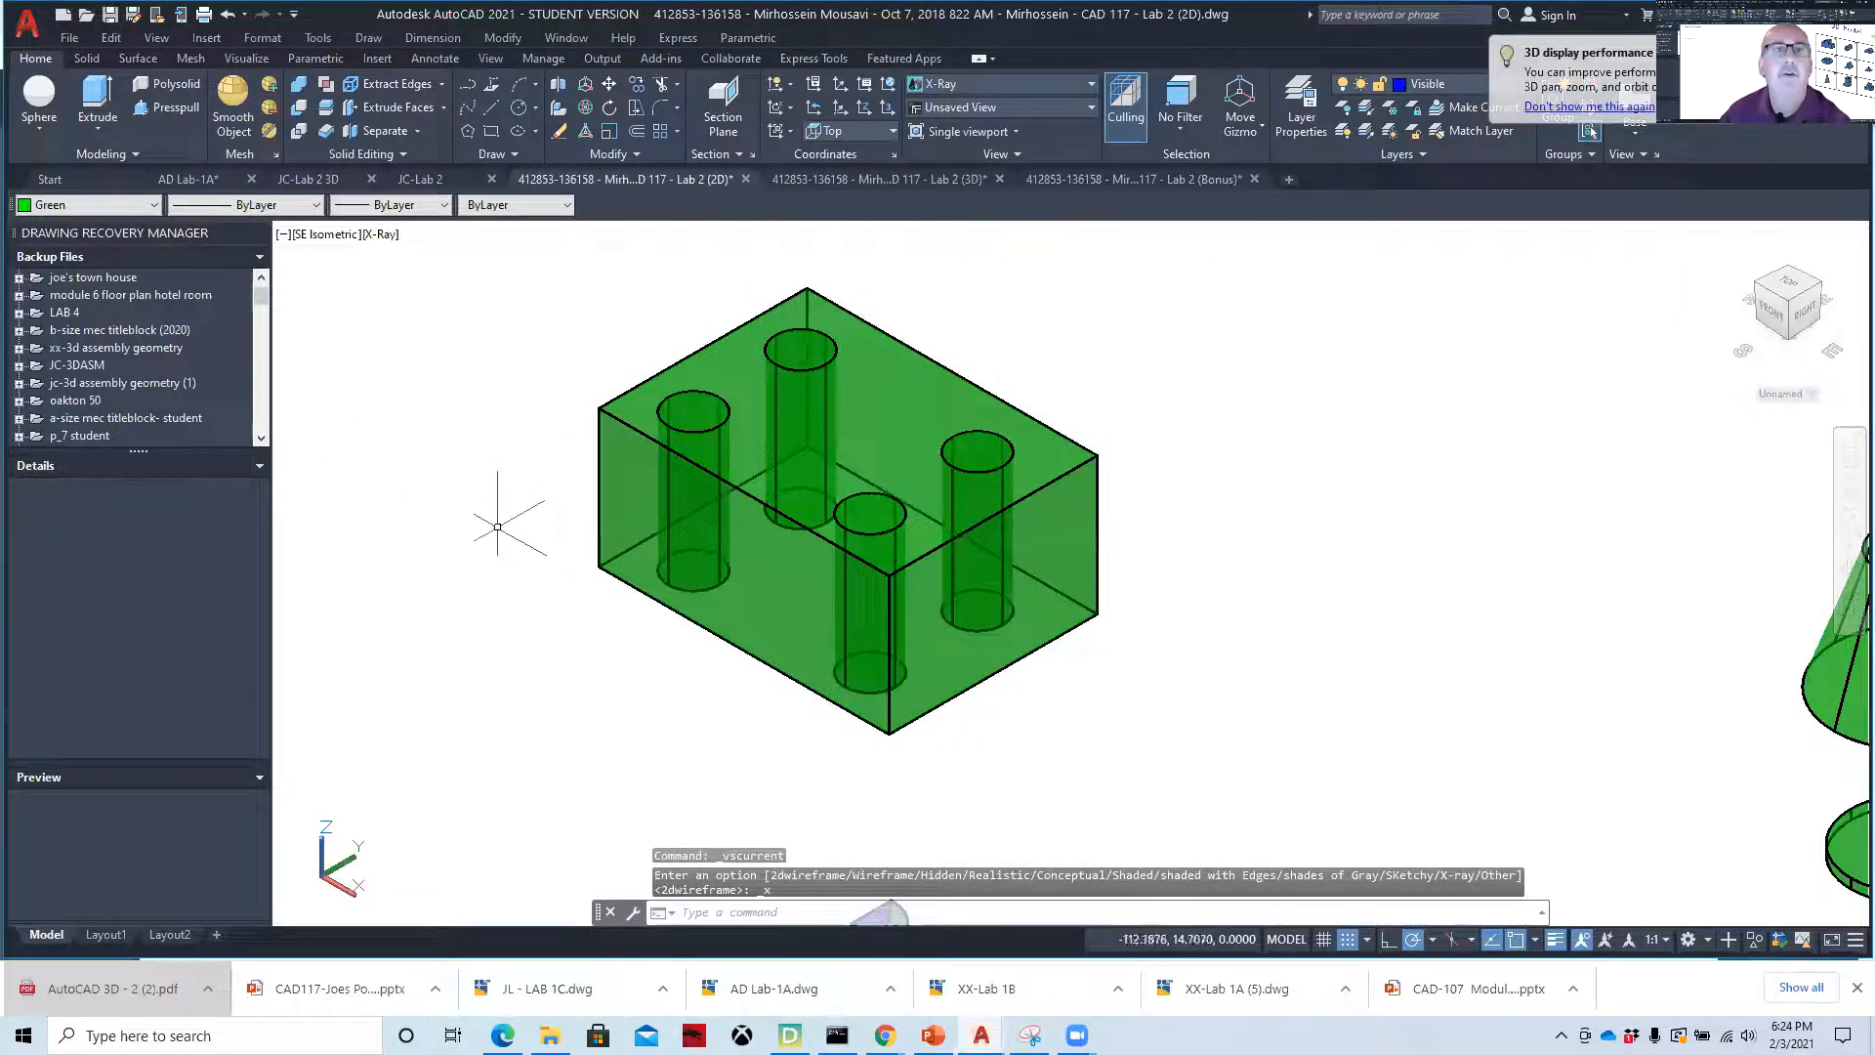
- Subtract the four extruded cylinders from the box to cut through holes
left_click(299, 108)
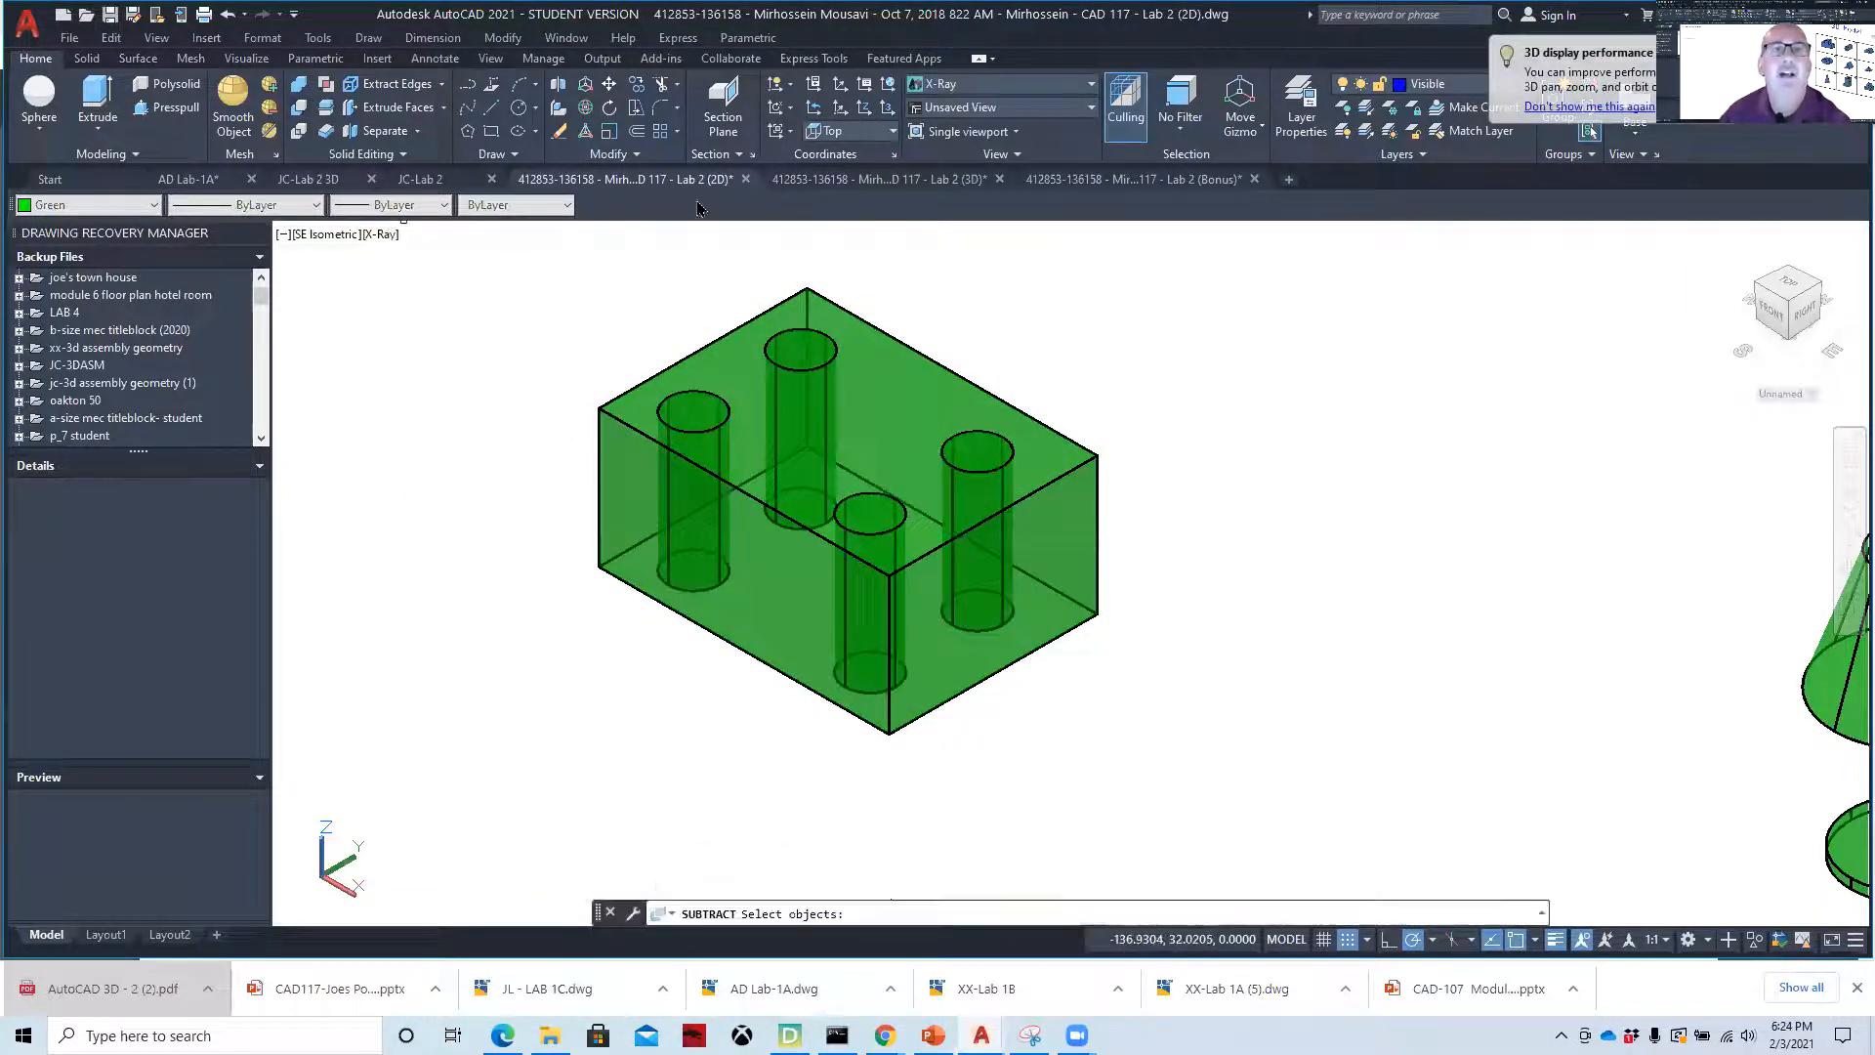
left_click(940, 390)
key("Return")
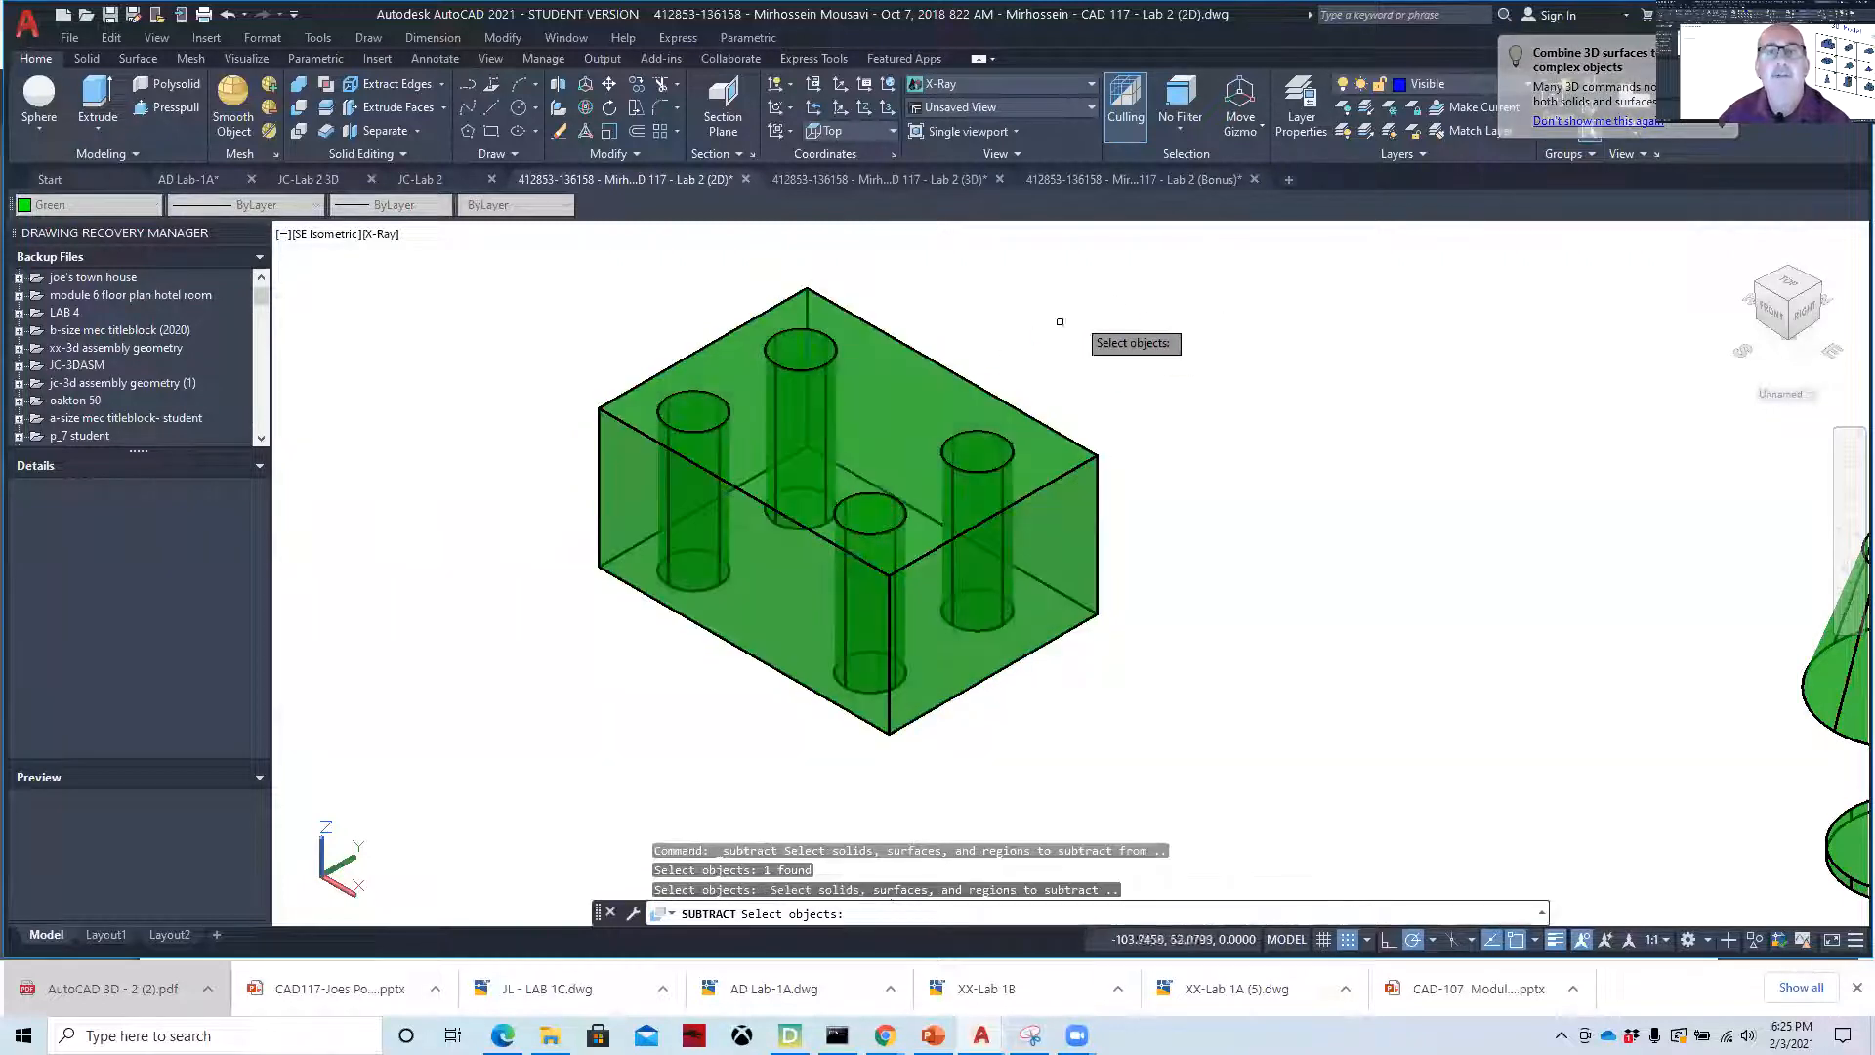
left_click(1008, 455)
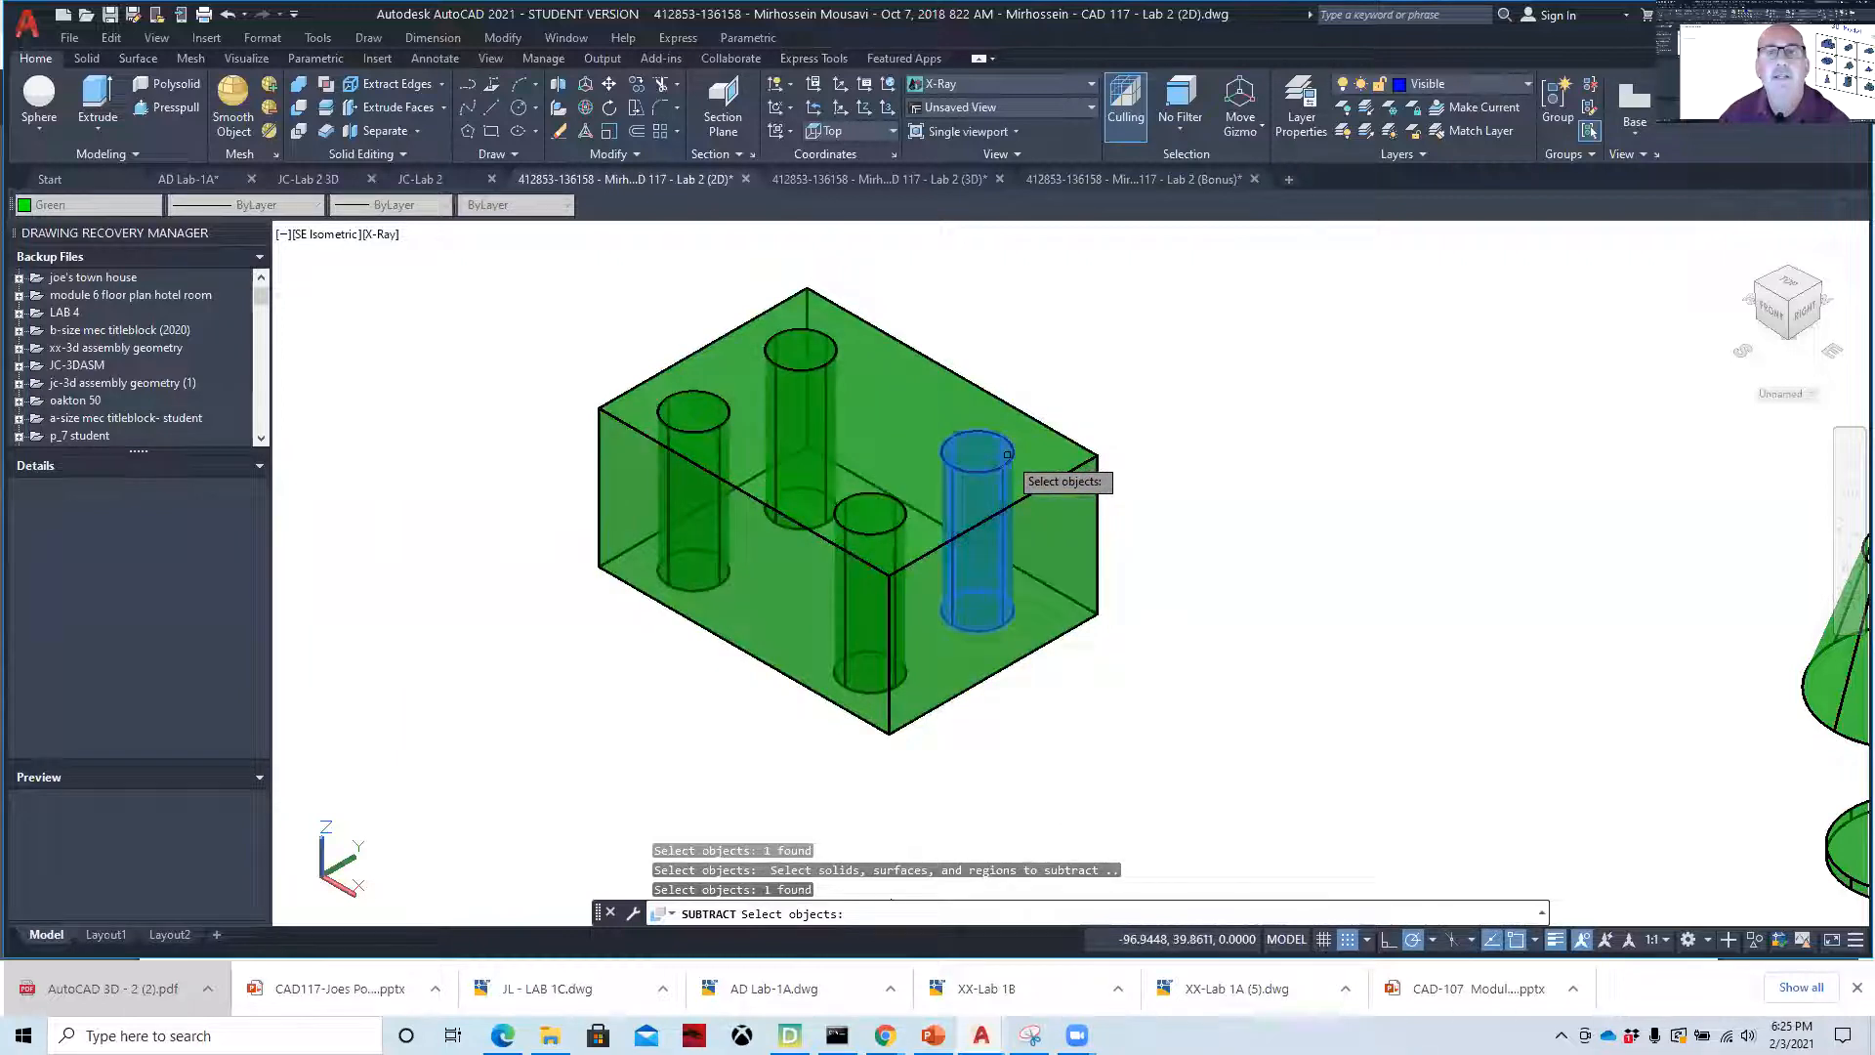
left_click(901, 527)
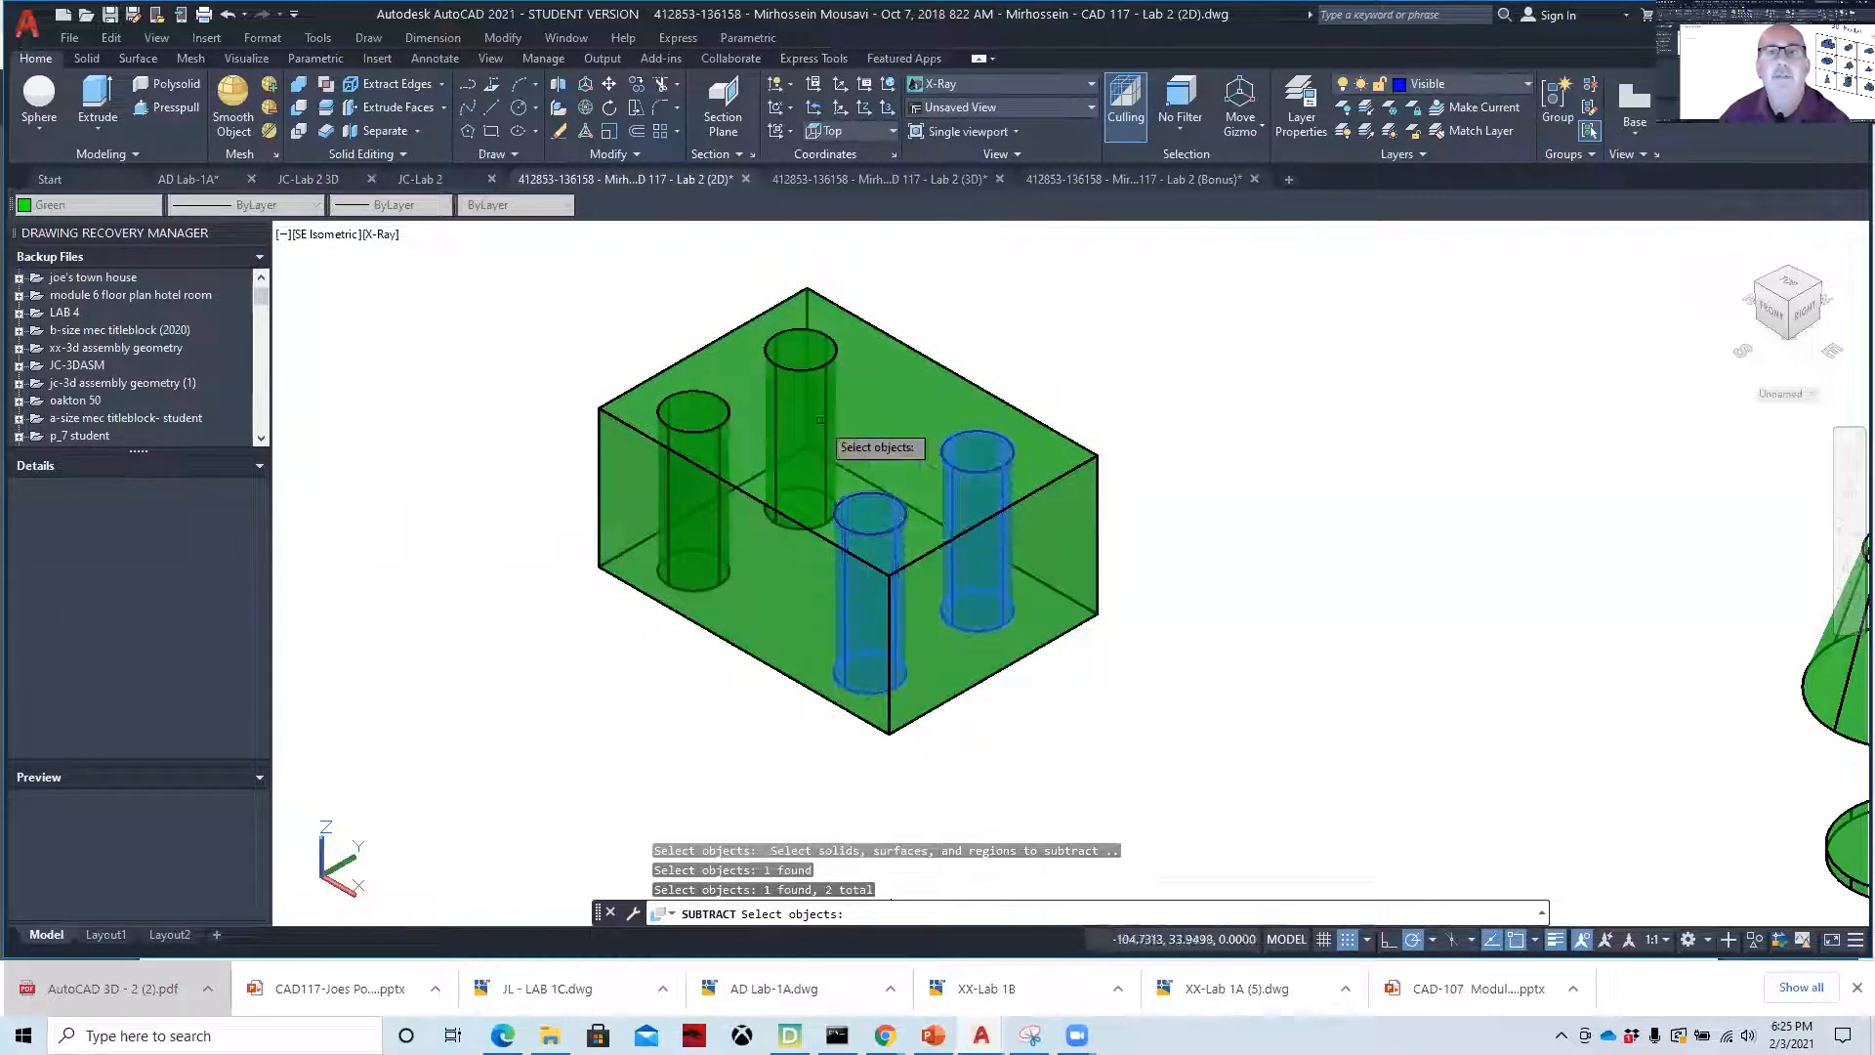
left_click(819, 352)
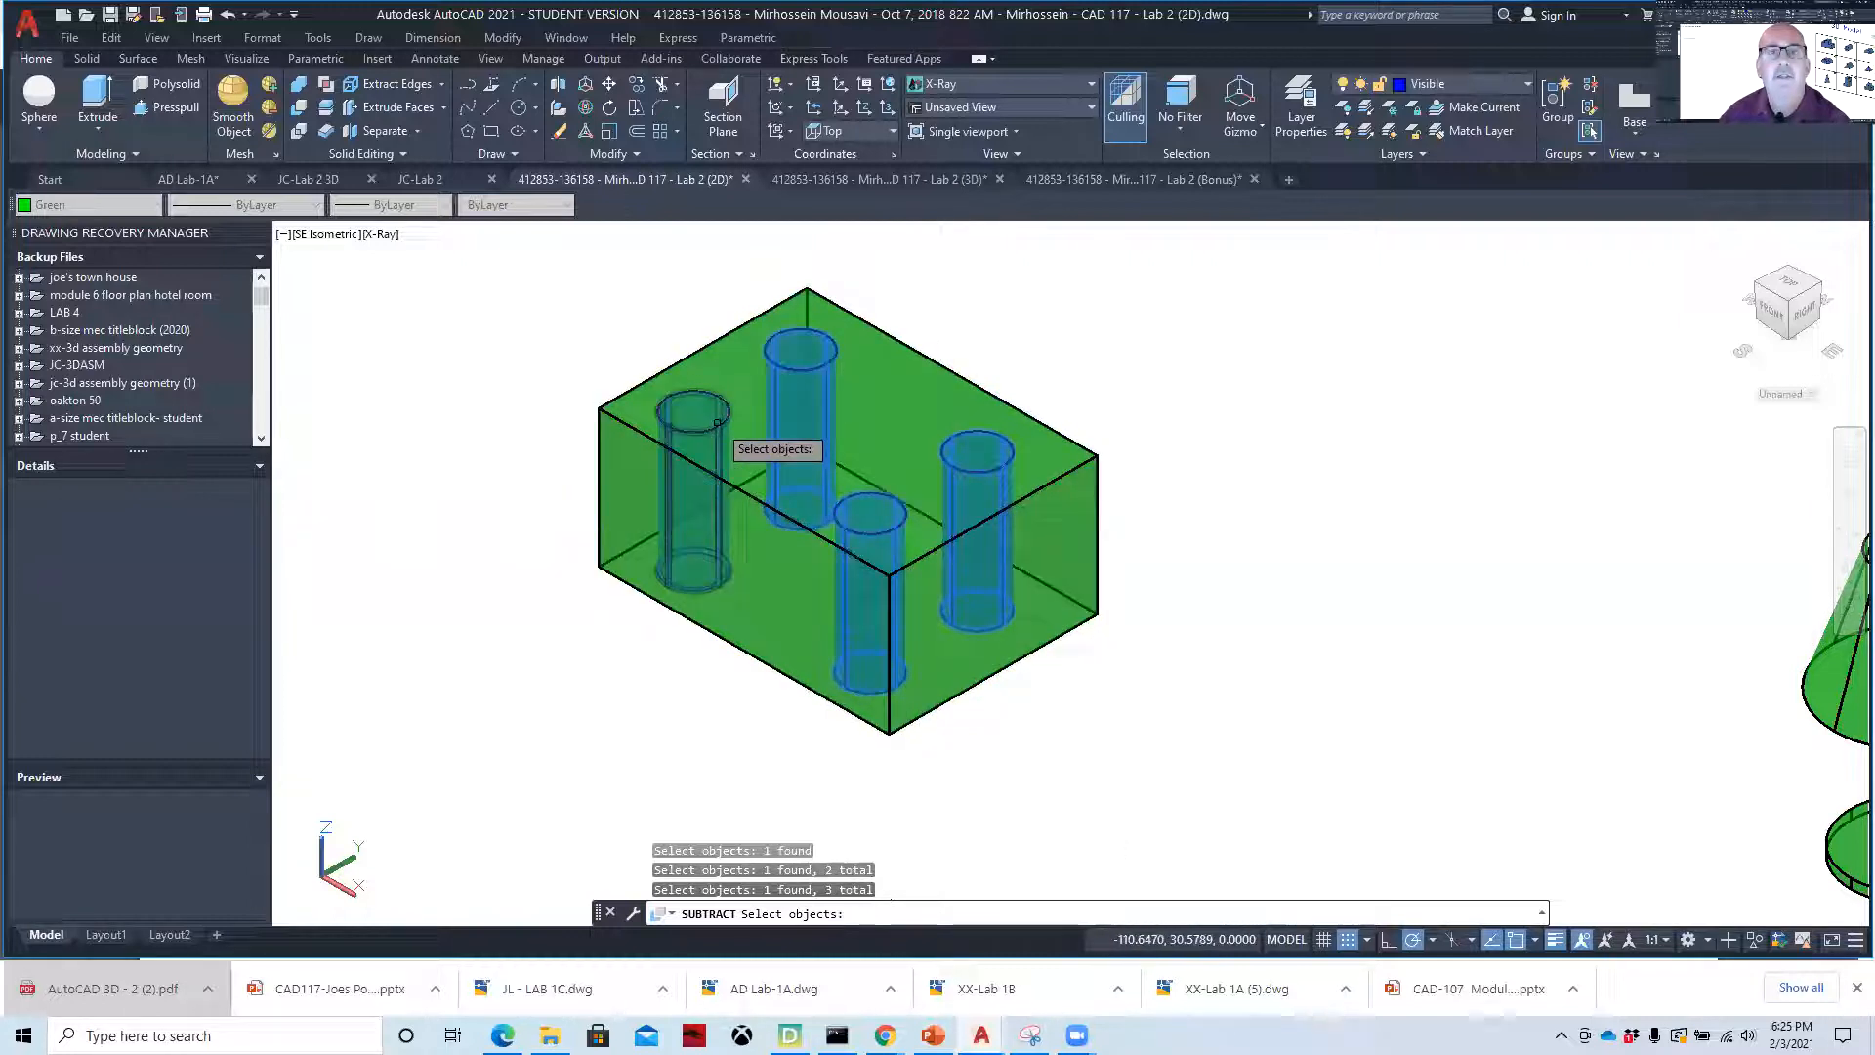
left_click(718, 422)
key("Return")
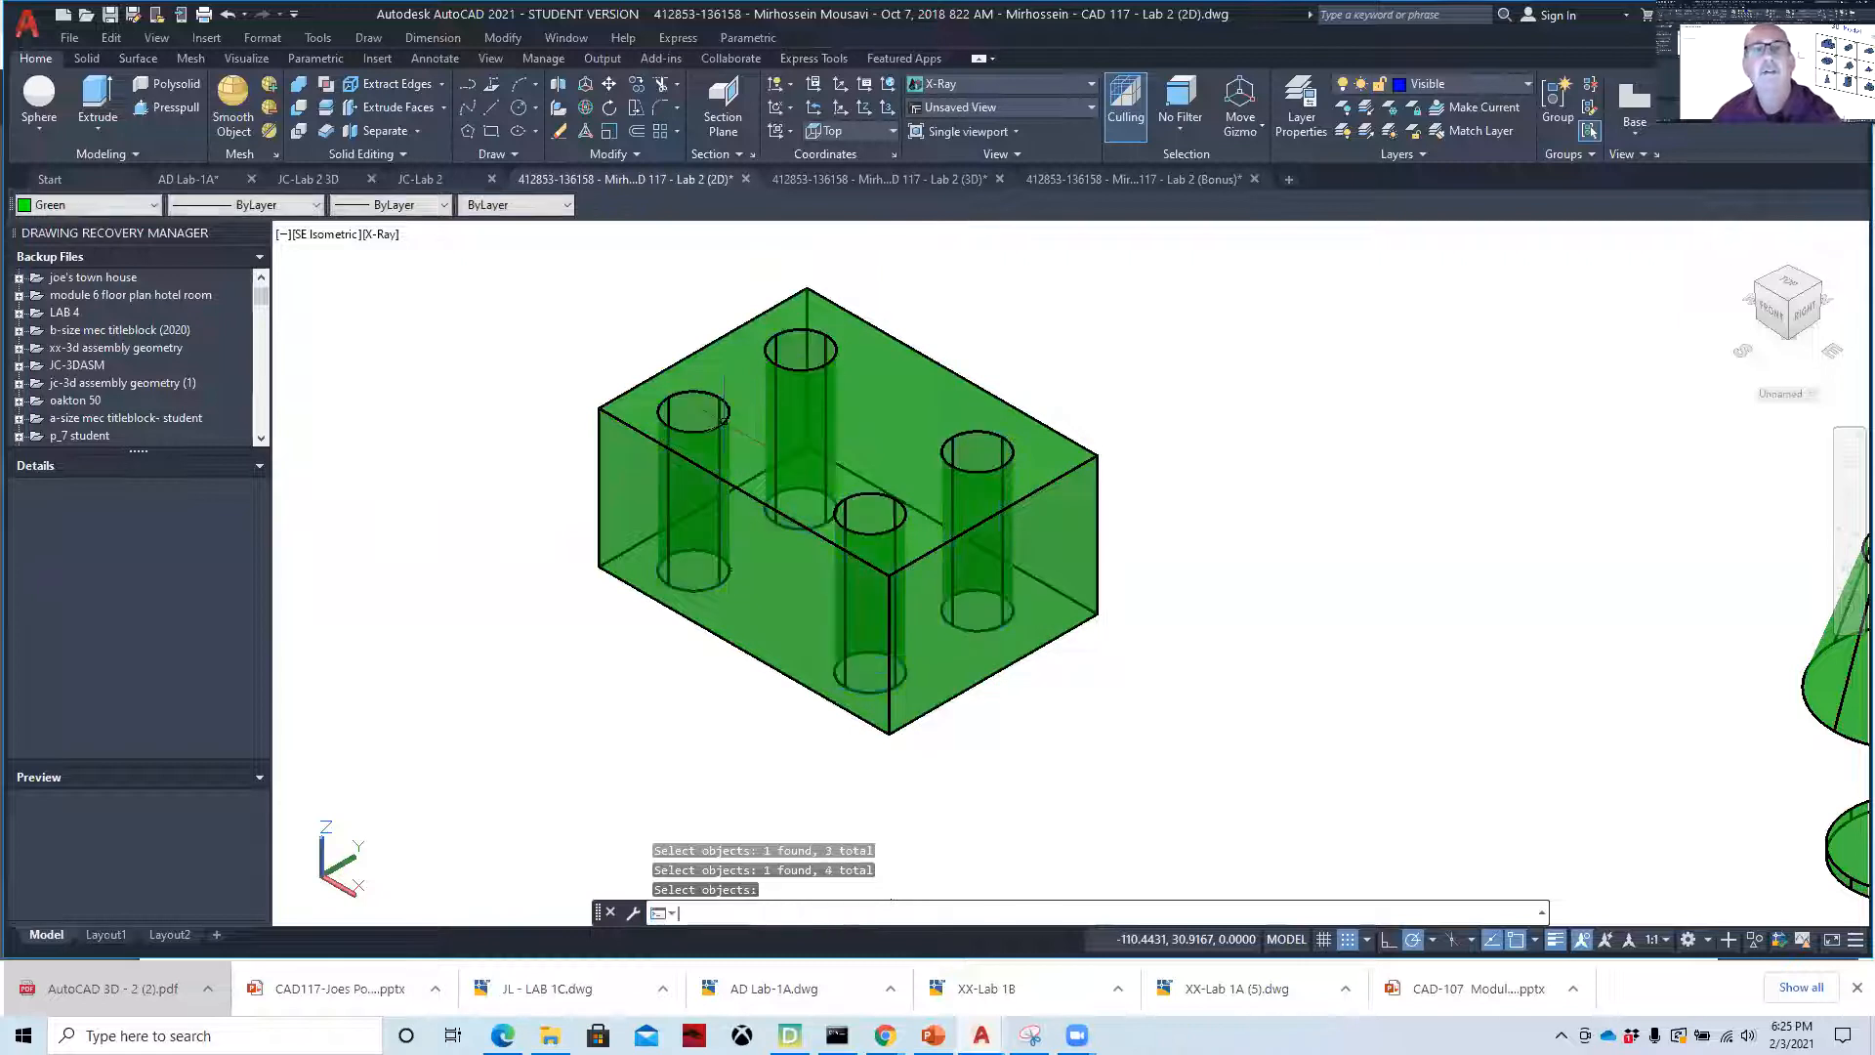
- Inspect the box with its four through holes from a steeper viewing angle and show the solid modeling tools
middle_click_drag(986, 301, 970, 418, "shift")
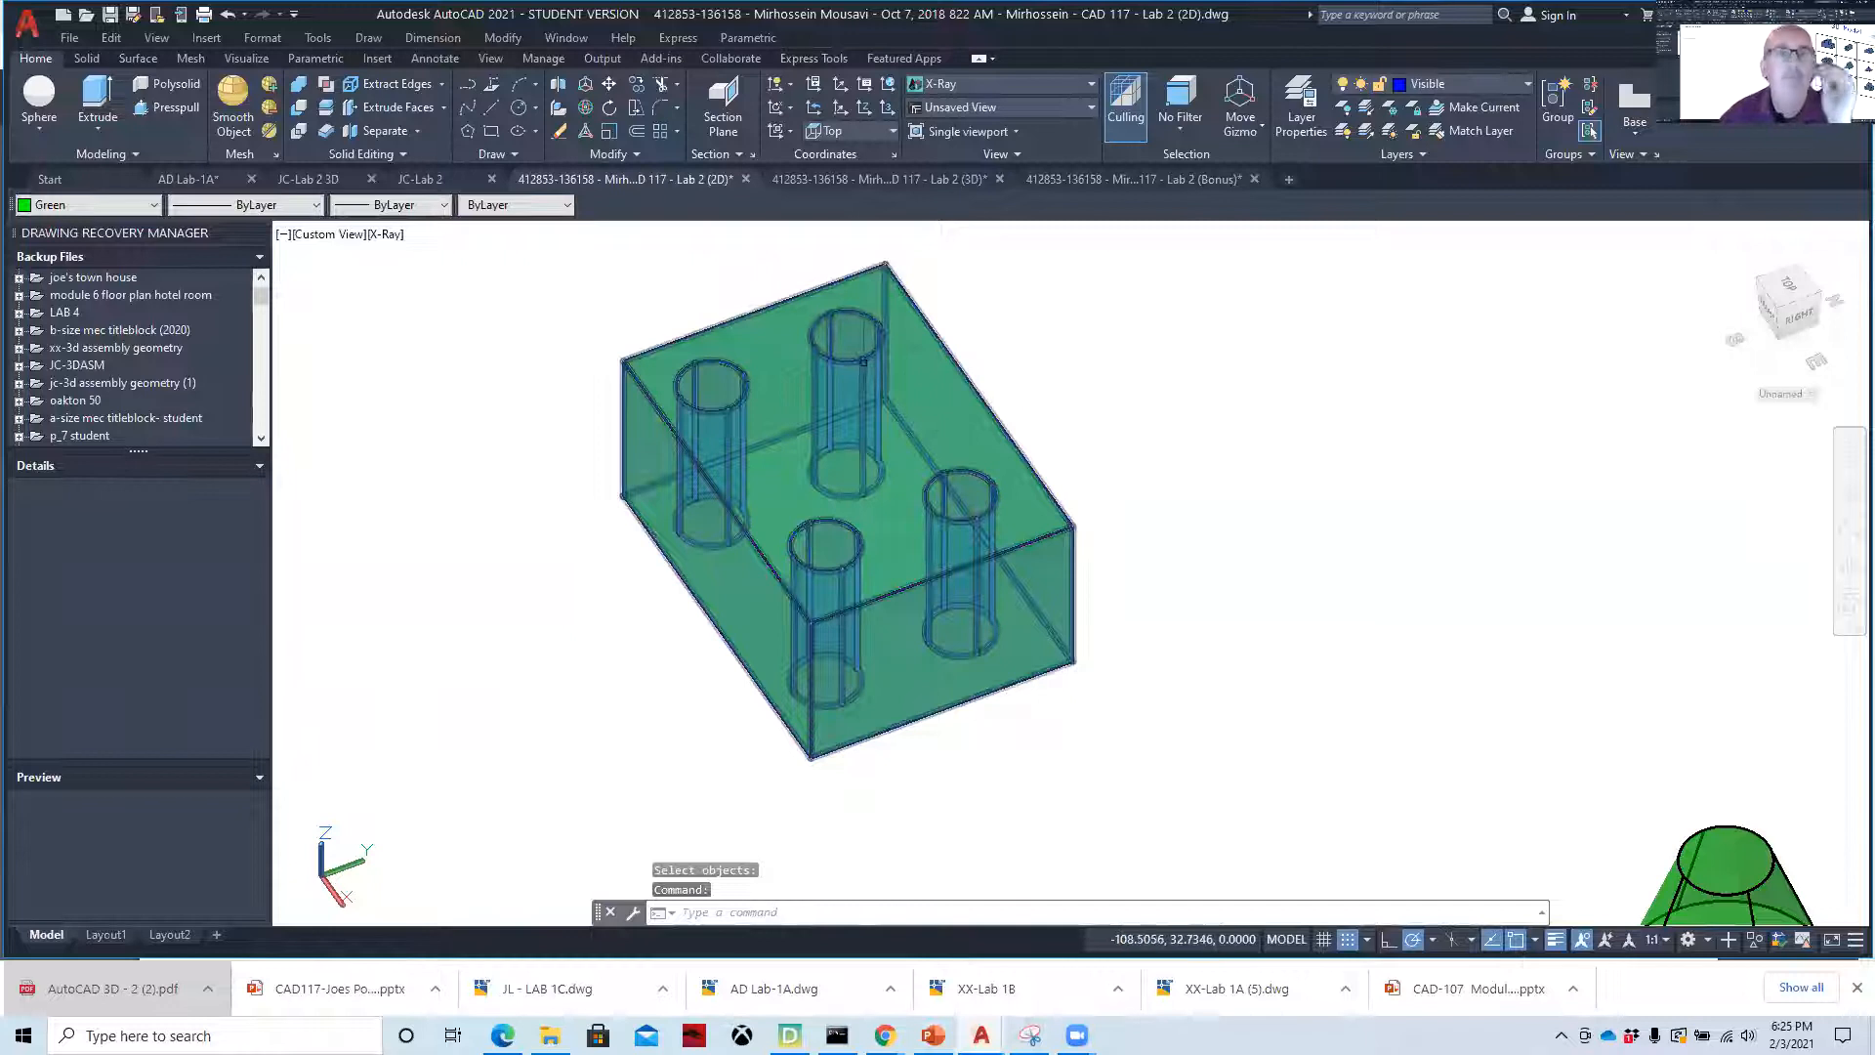
left_click(86, 58)
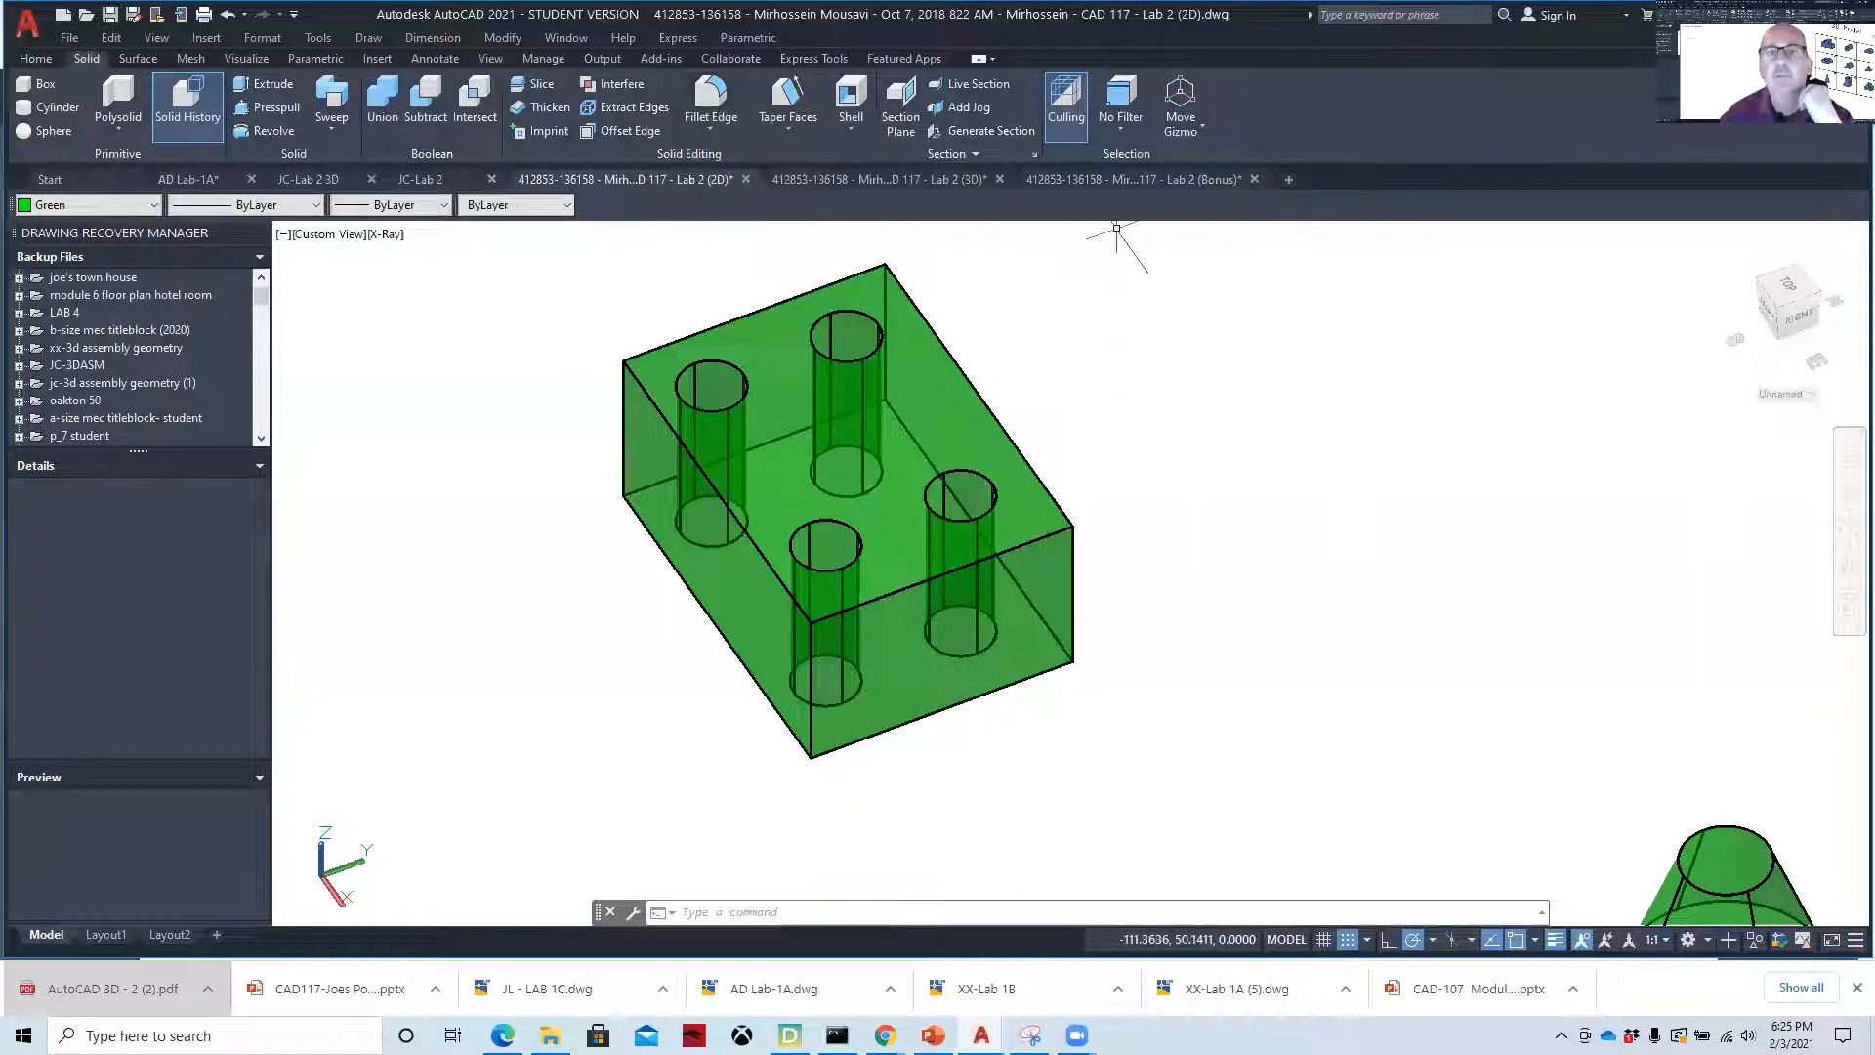
left_click(982, 449)
key("Escape")
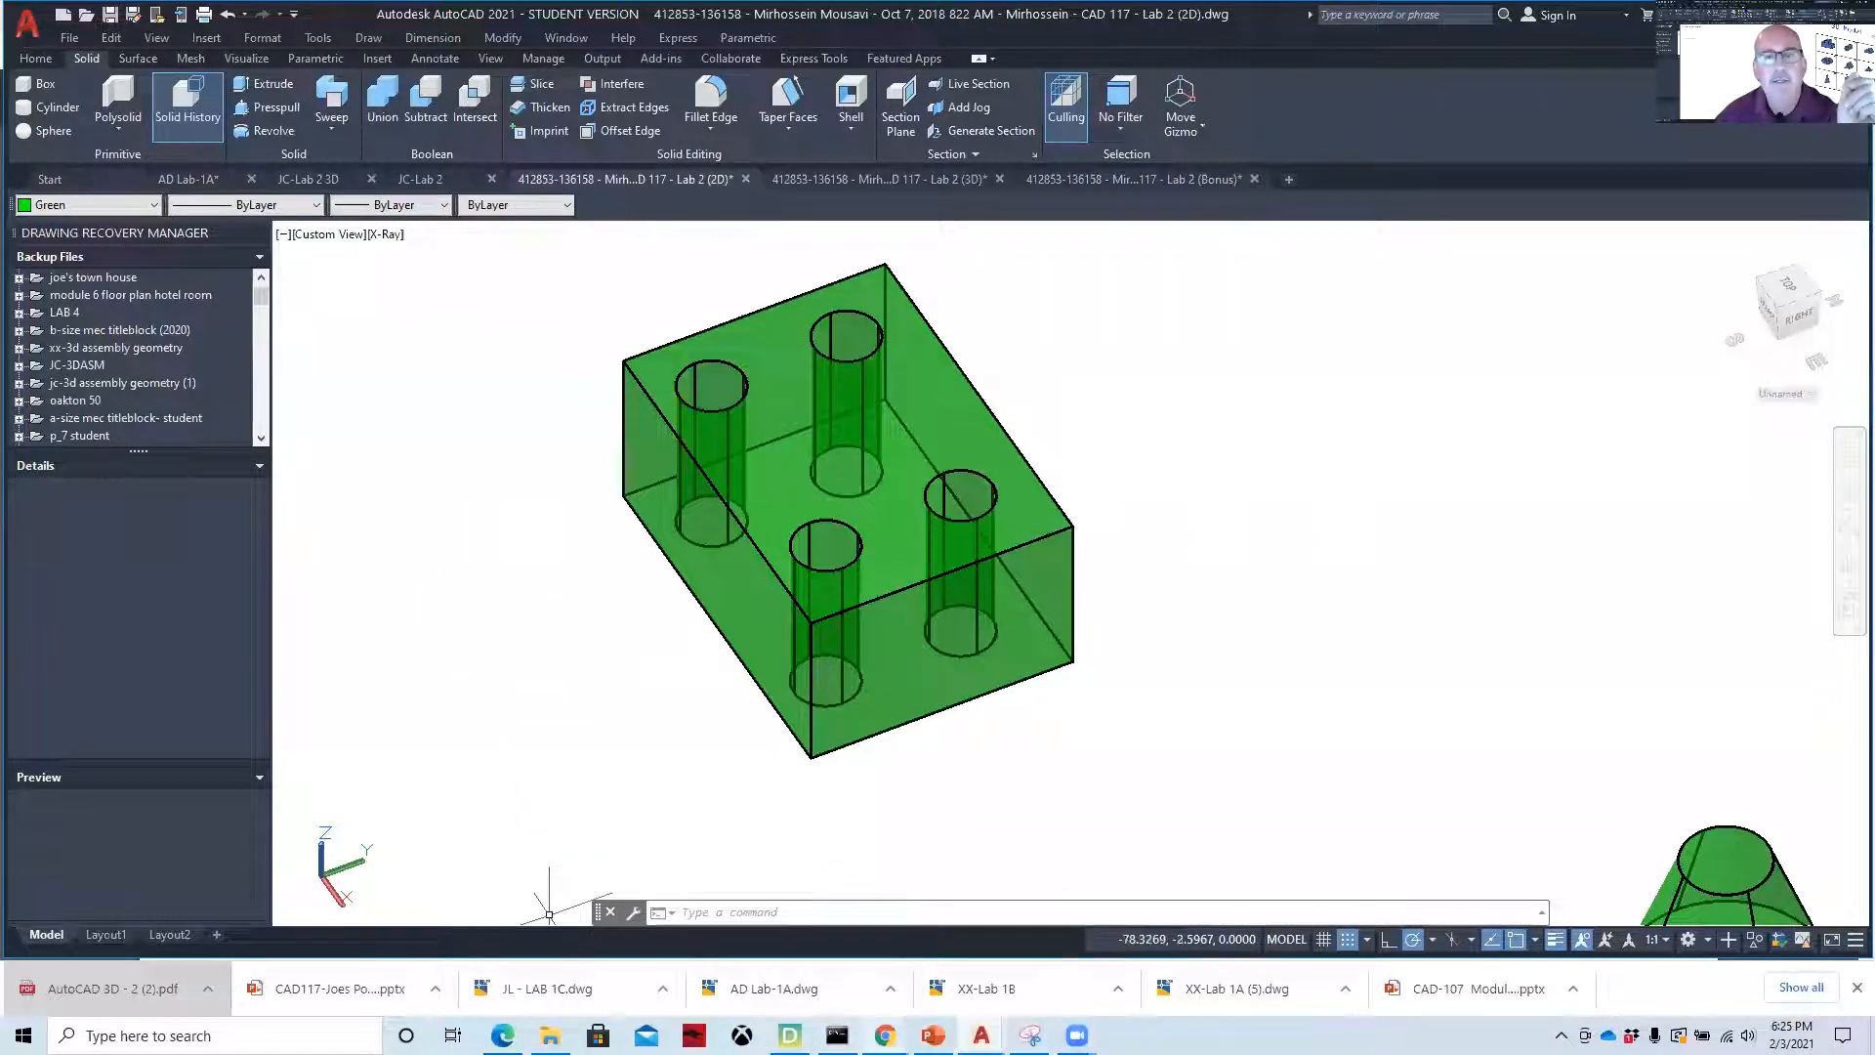
- Switch to the AutoCAD 3D PDF in Chrome and review page 24 with the regions tip, Exercise 2-6 and Chapter Review
mouse_move(885, 1035)
left_click(820, 967)
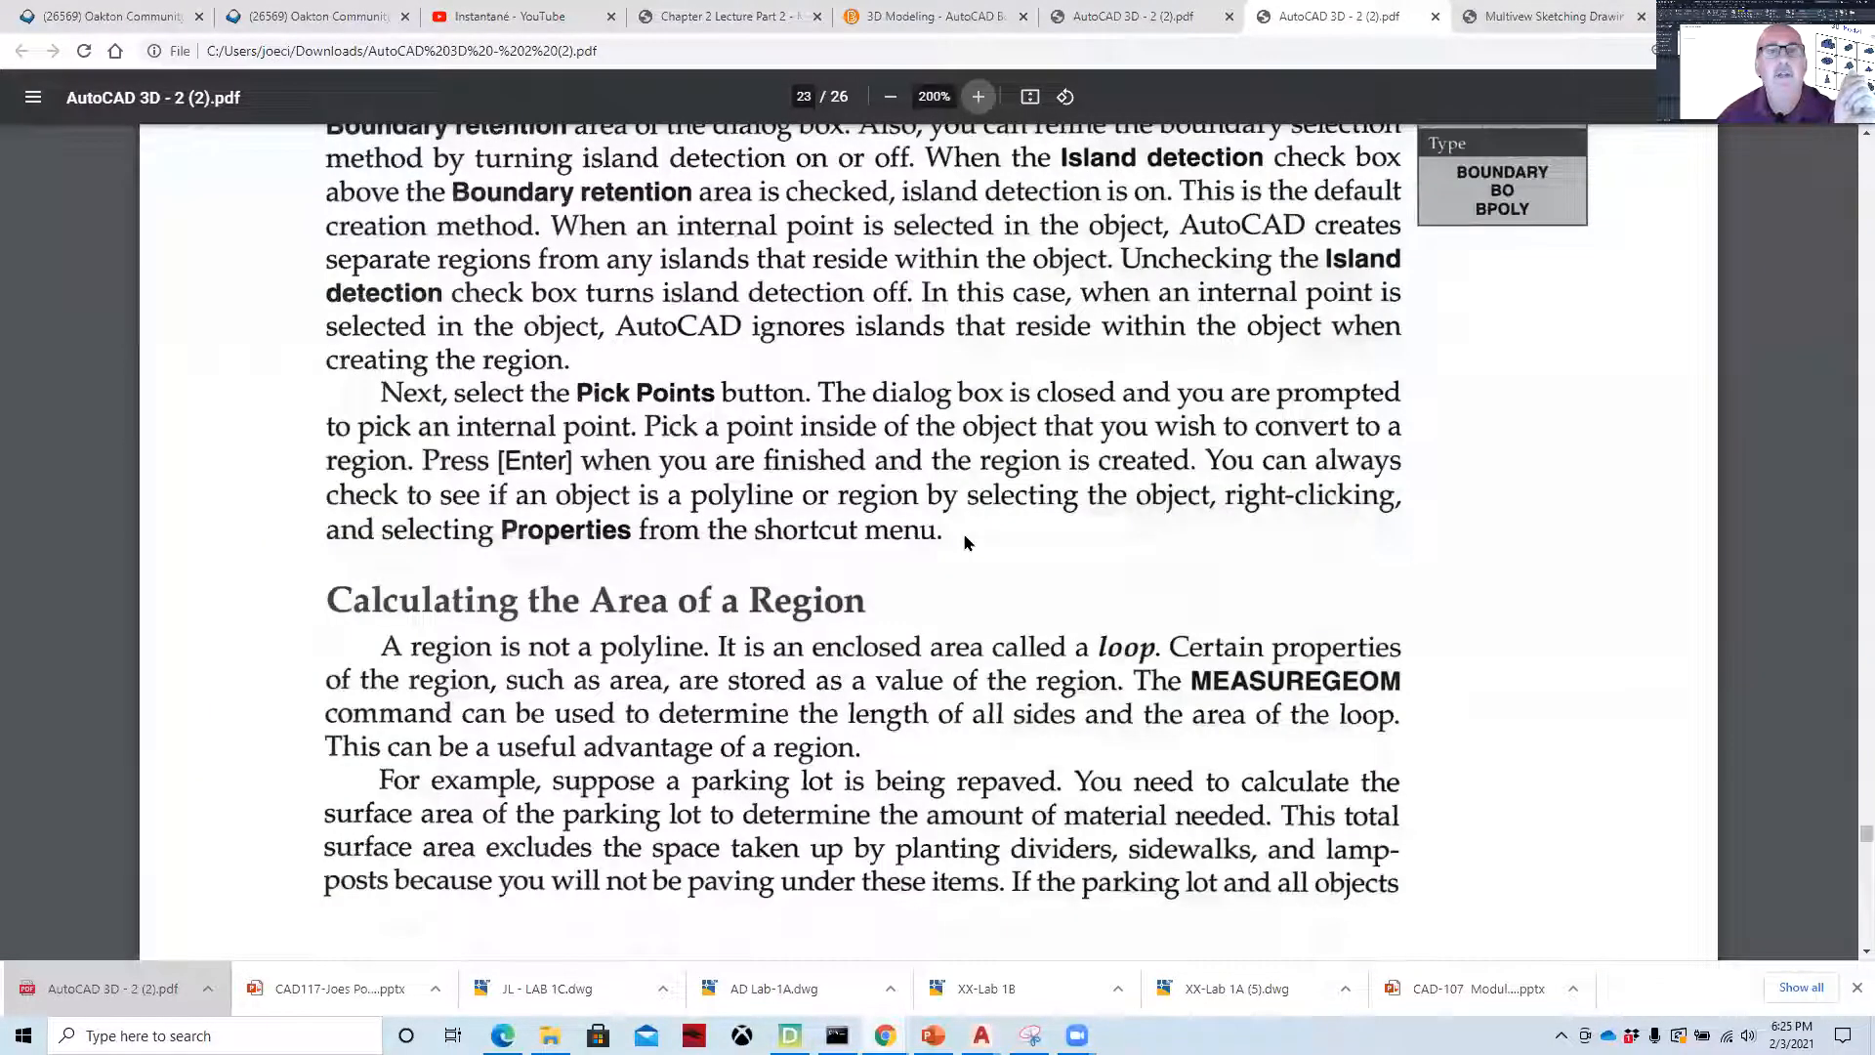
scroll(963, 537, "down", 15)
scroll(958, 544, "down", 15)
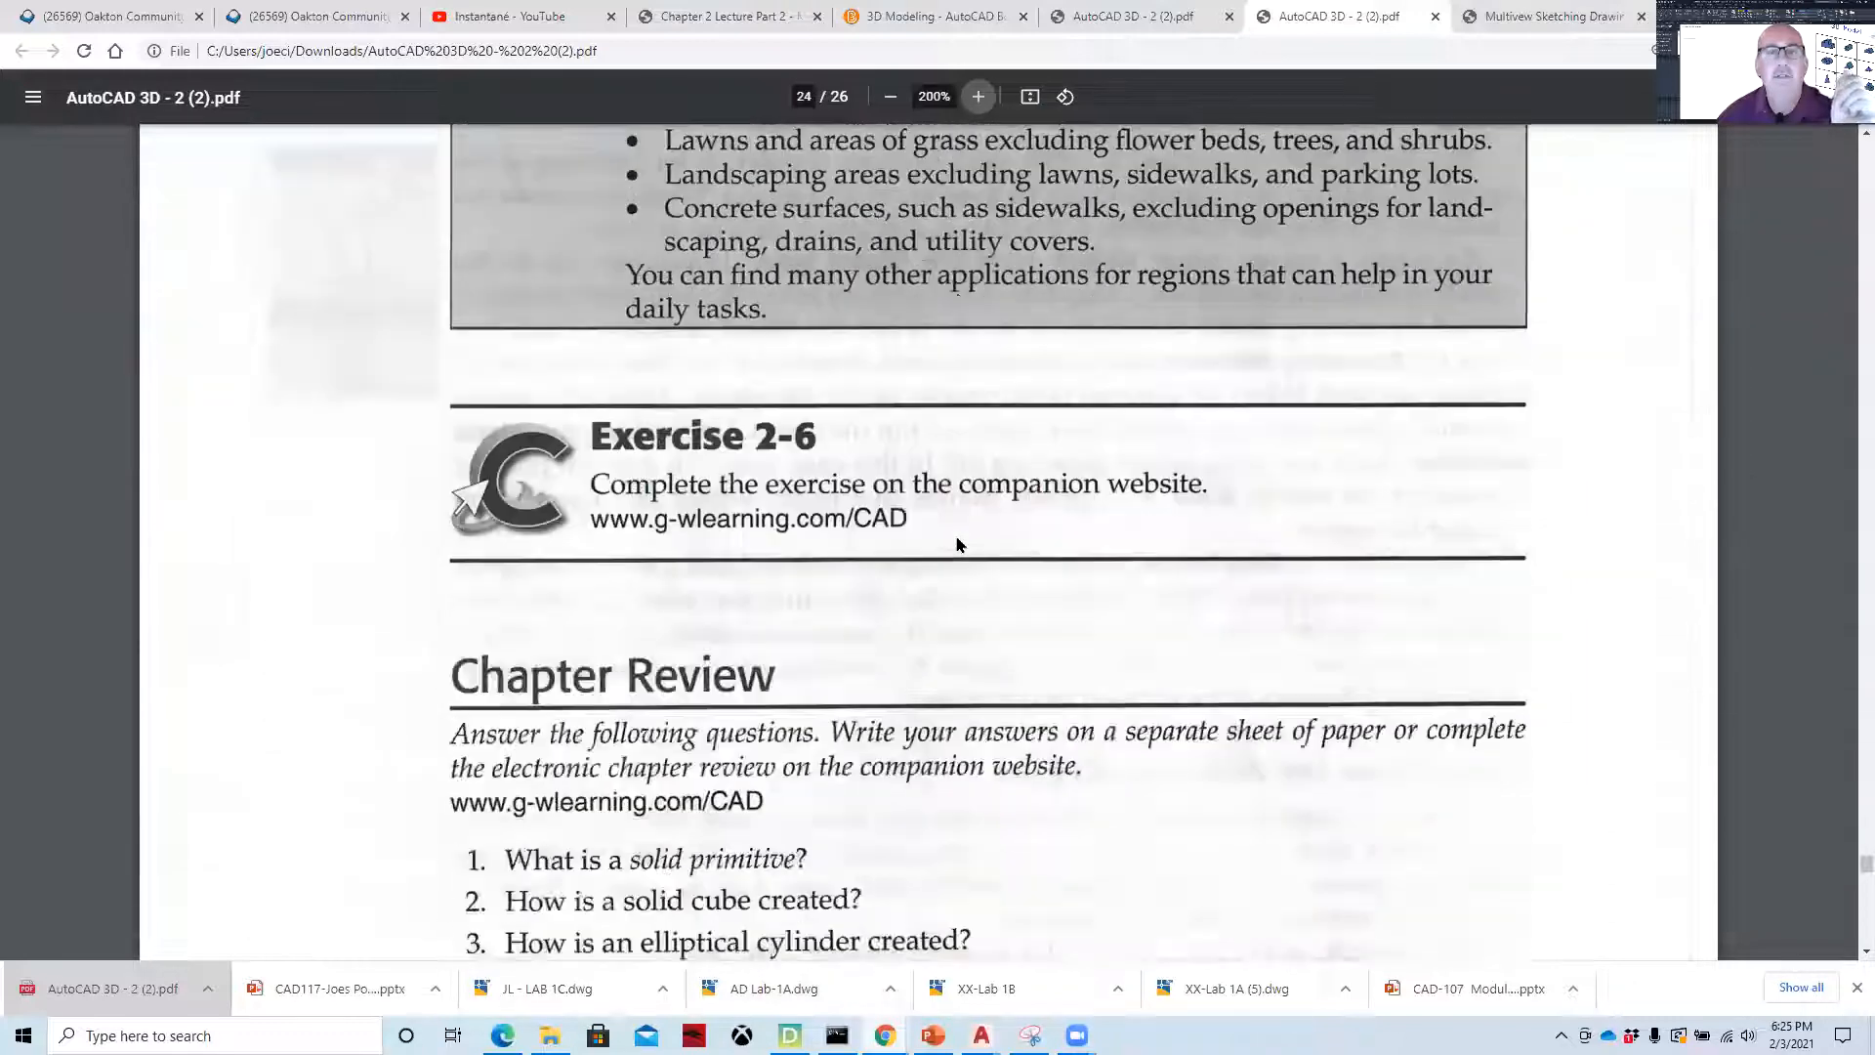
scroll(956, 545, "up", 6)
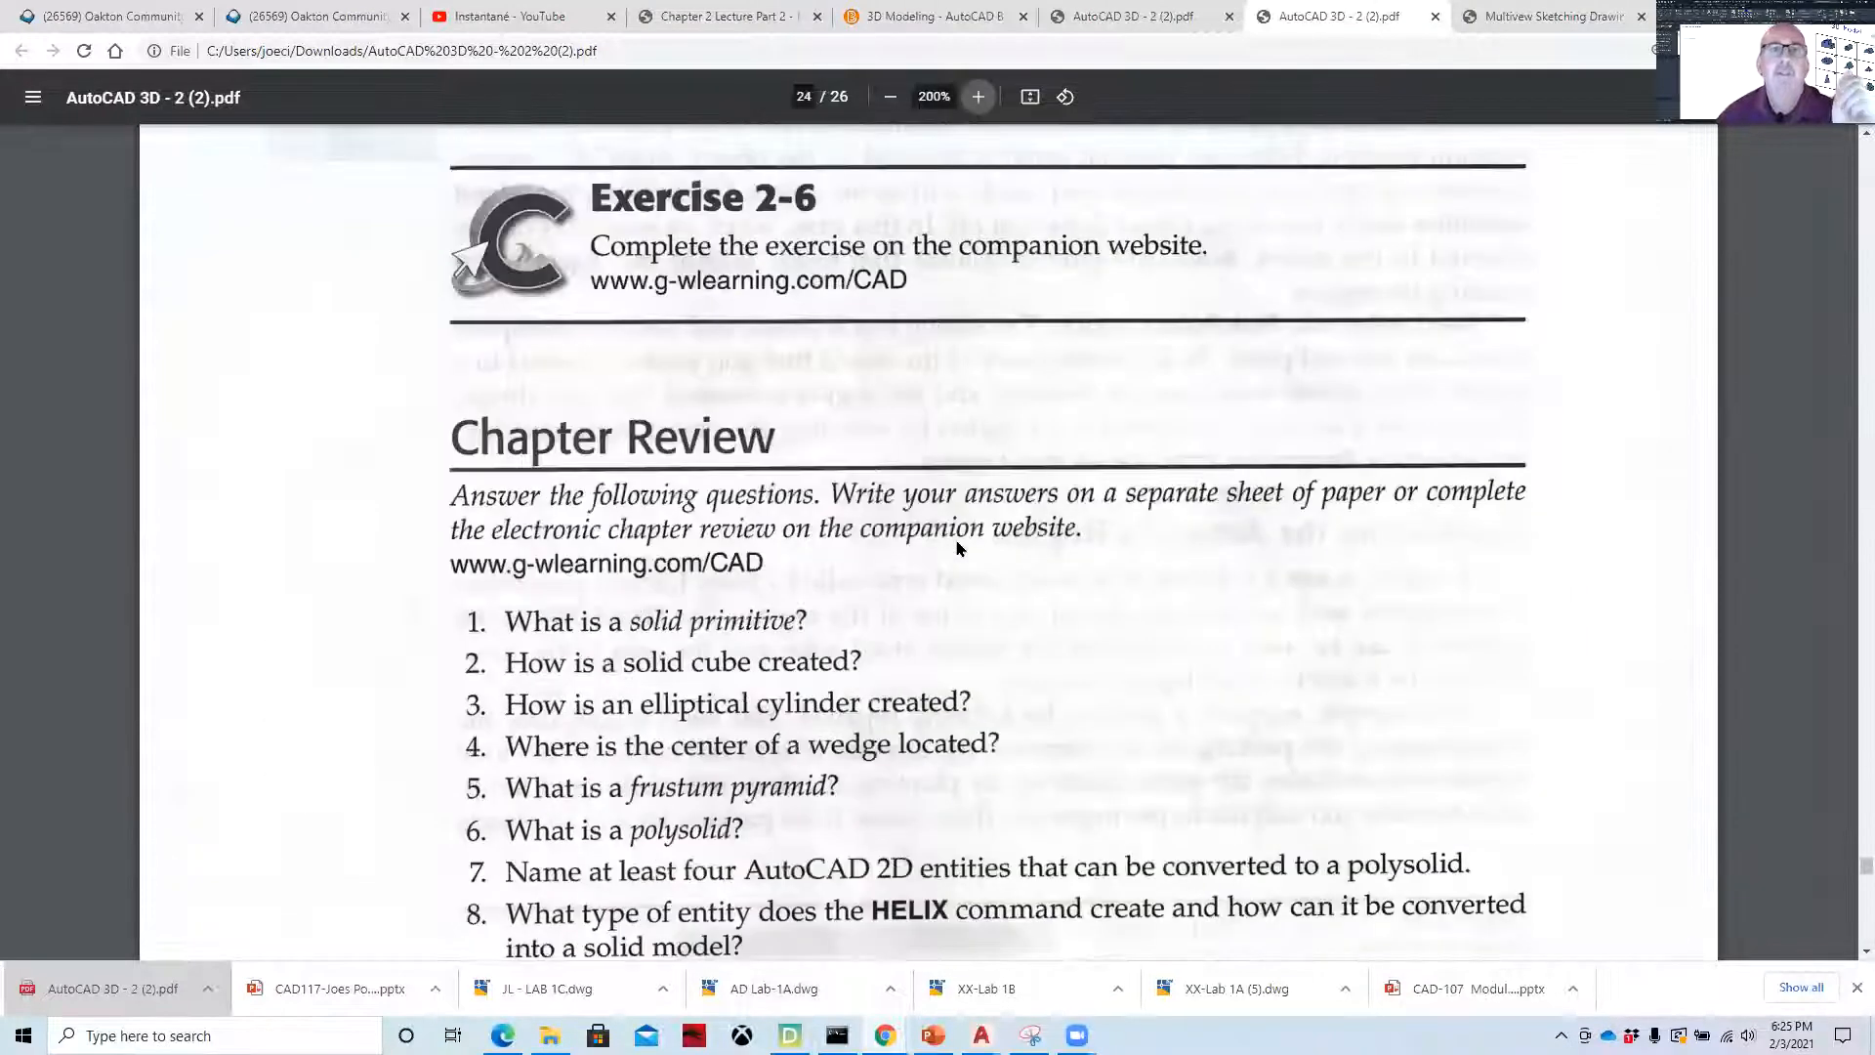
scroll(955, 547, "up", 4)
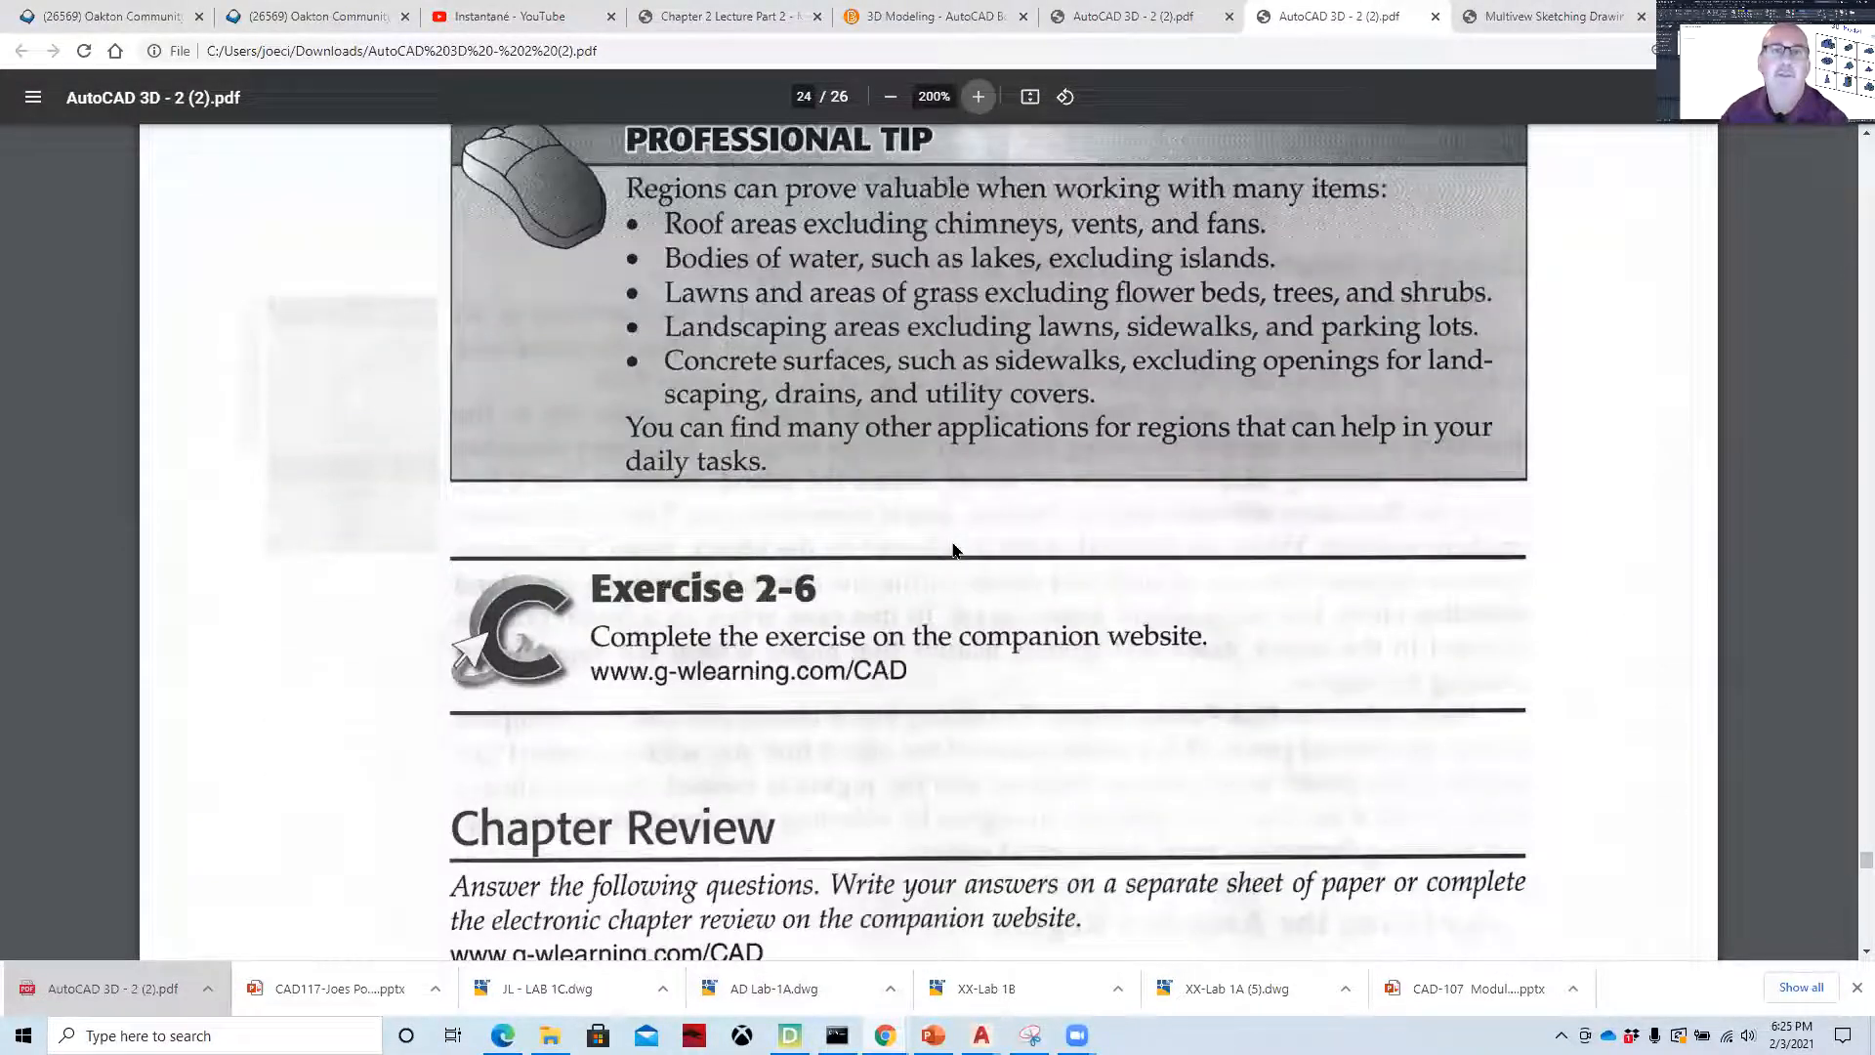